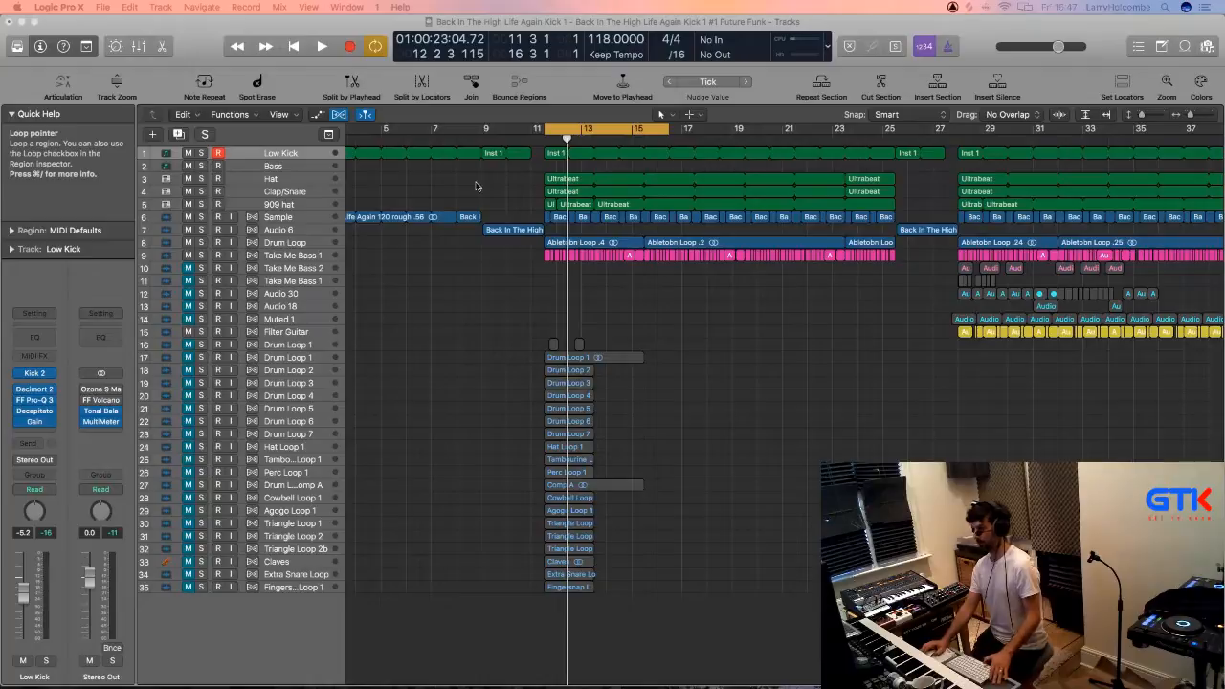
# Play back the cycled section of the project and stop.
pyautogui.press('space')
pyautogui.press('space')
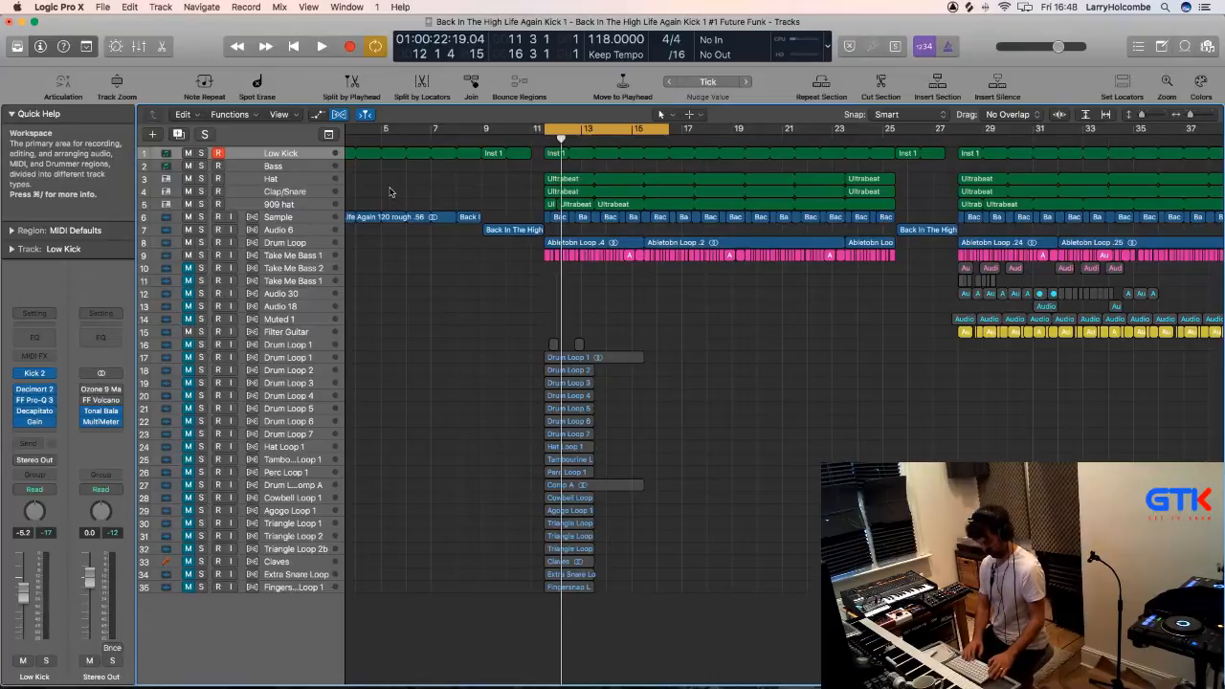
# Open Apogee Maestro 2 to view the Duet's input settings, and return to the Logic Pro X project.
pyautogui.moveTo(383, 670)
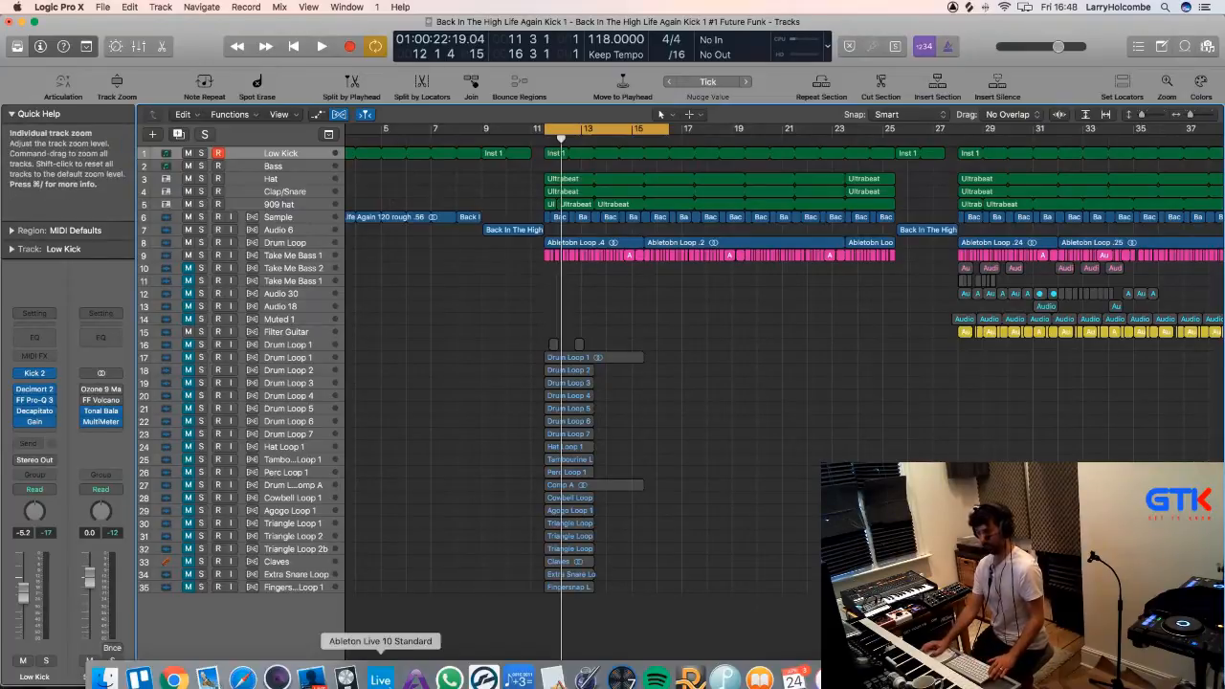
pyautogui.click(411, 672)
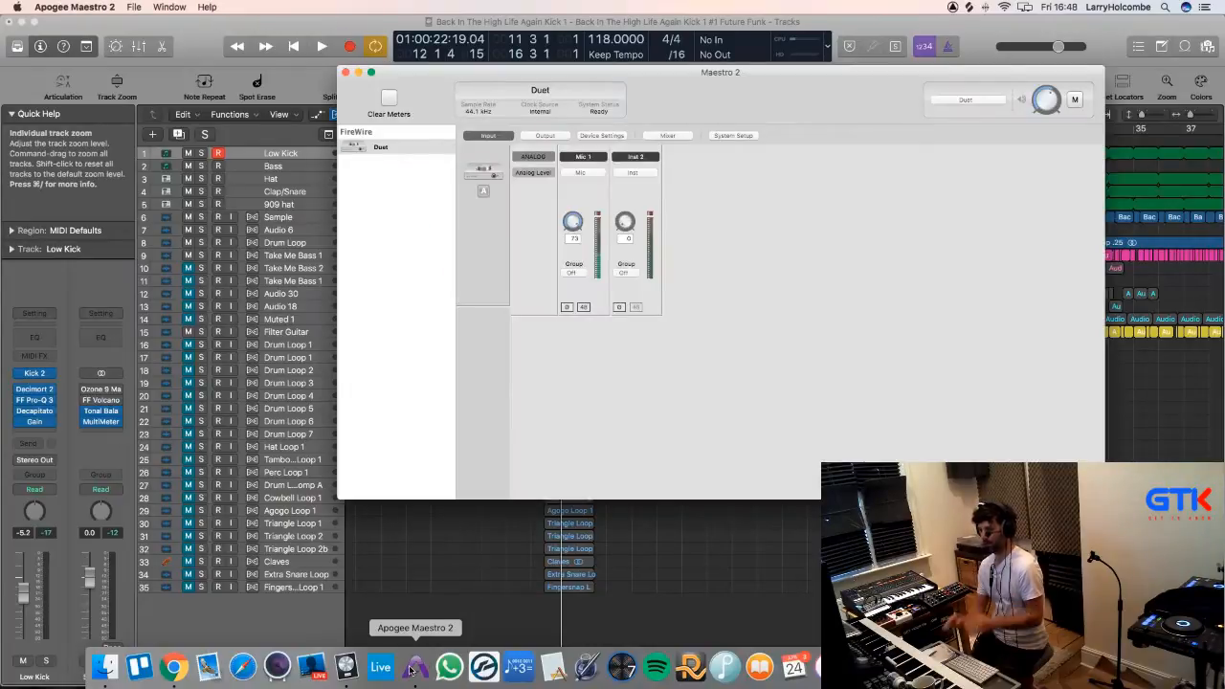
pyautogui.click(745, 575)
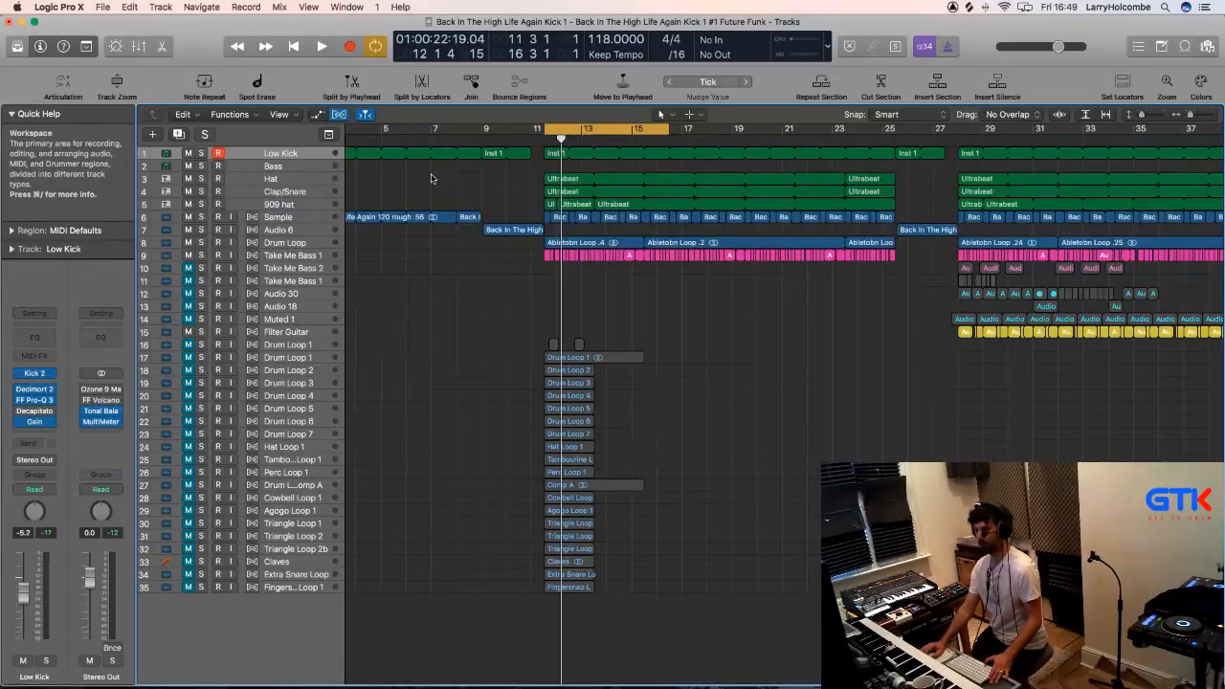
# Turn on the Decapitator effect on the Low Kick channel and play the cycled section with it active.
pyautogui.press('space')
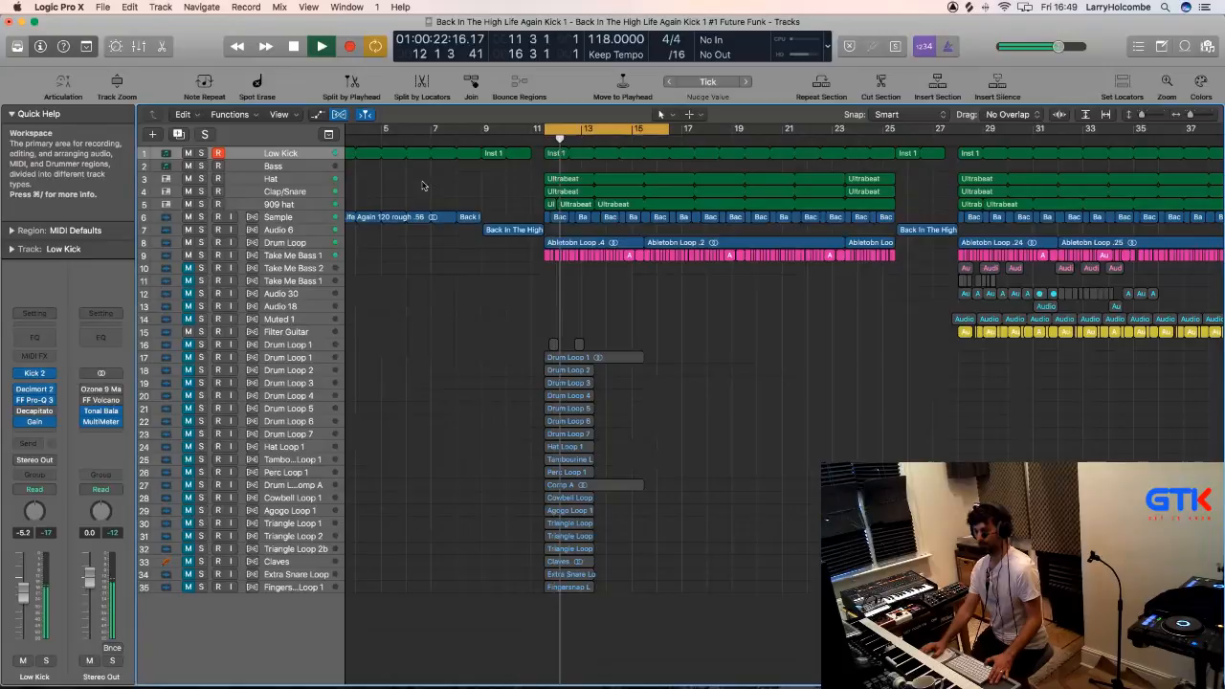
pyautogui.press('space')
pyautogui.click(18, 413)
pyautogui.press('space')
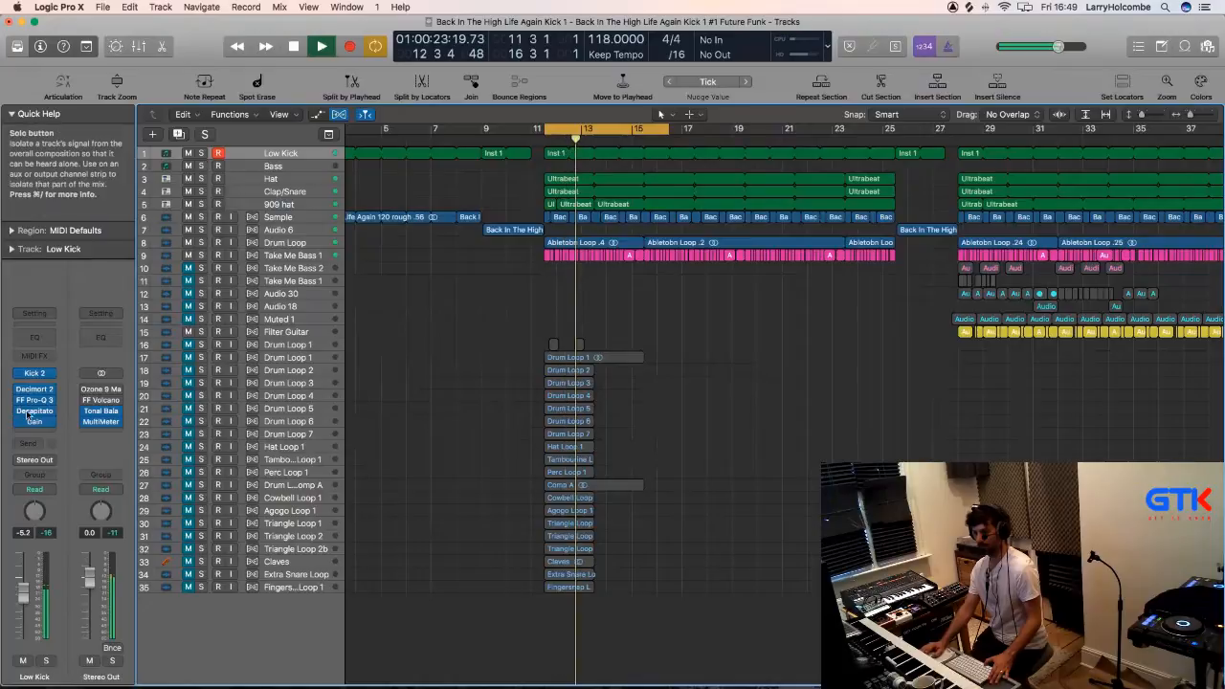
# Solo the Low Kick track, adjust the Drive amount in its Decapitator during playback, and close the plug-in.
pyautogui.press('s')
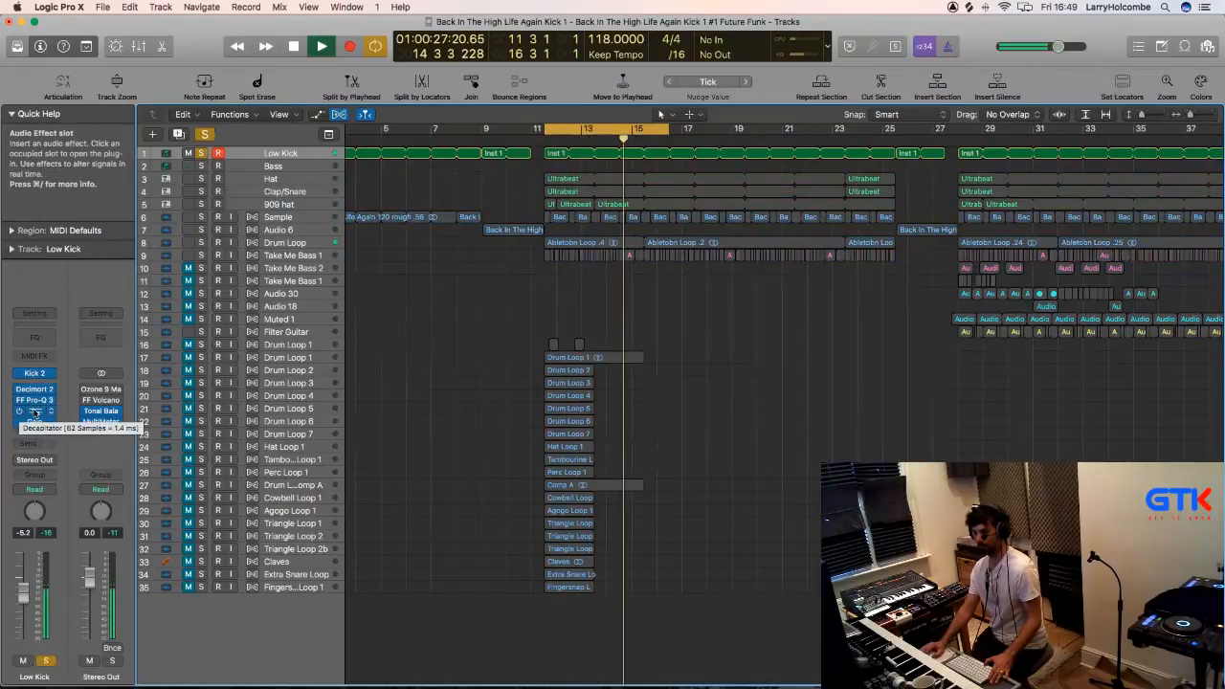
pyautogui.click(36, 409)
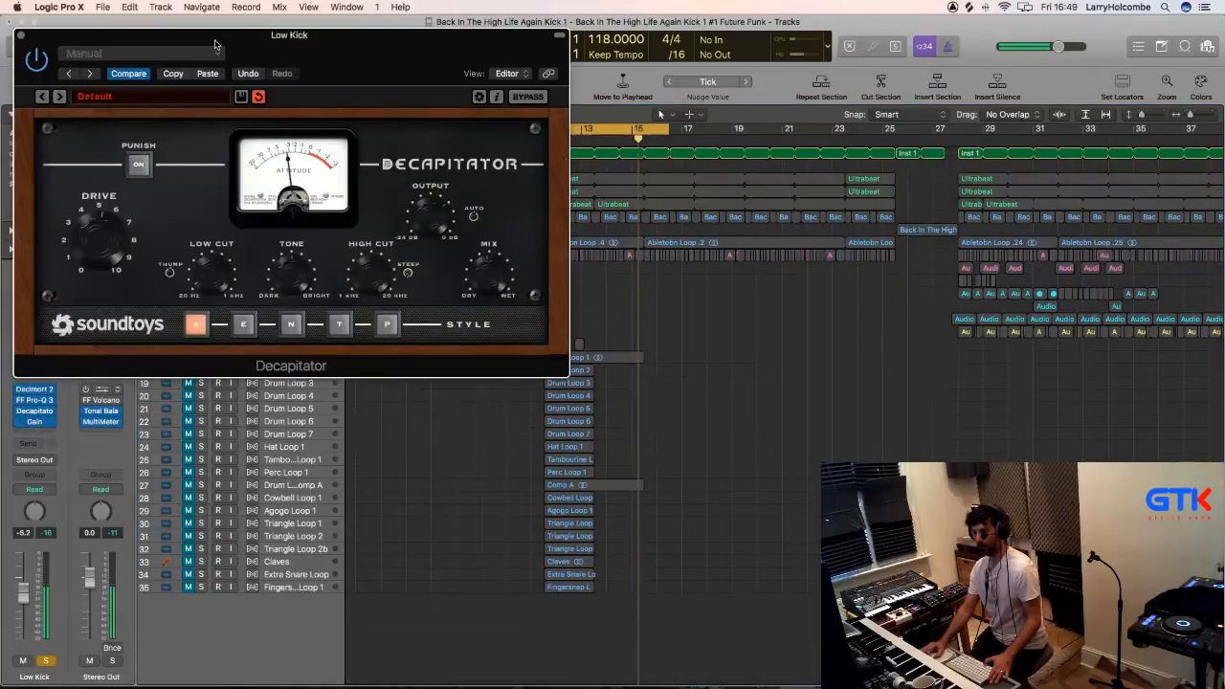
pyautogui.moveTo(193, 42); pyautogui.dragTo(490, 87)
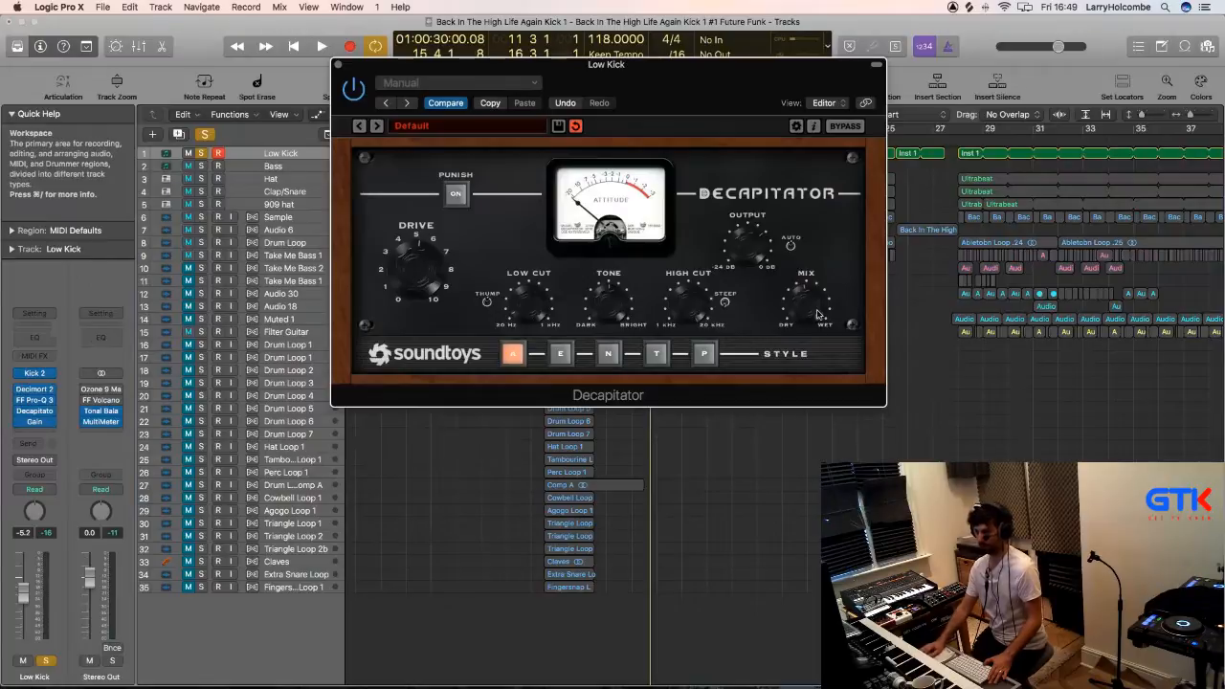
pyautogui.press('space')
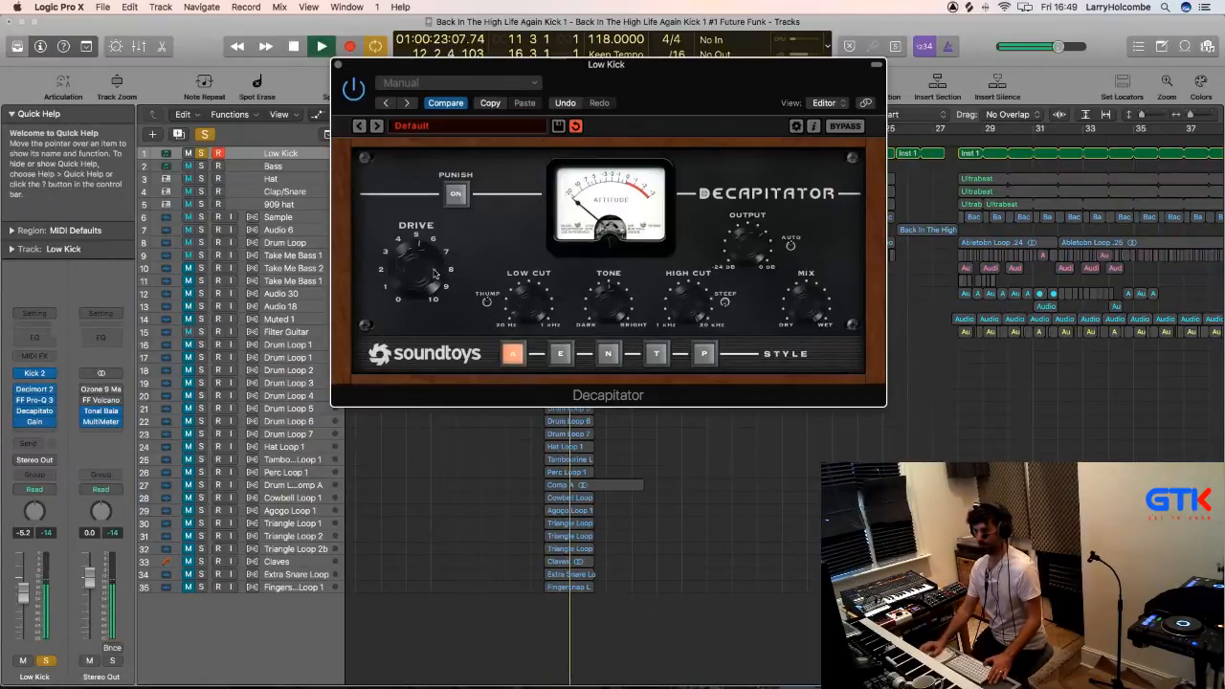
pyautogui.moveTo(424, 271)
pyautogui.mouseDown()
pyautogui.moveTo(429, 390)
pyautogui.moveTo(424, 208)
pyautogui.moveTo(418, 258)
pyautogui.mouseUp()
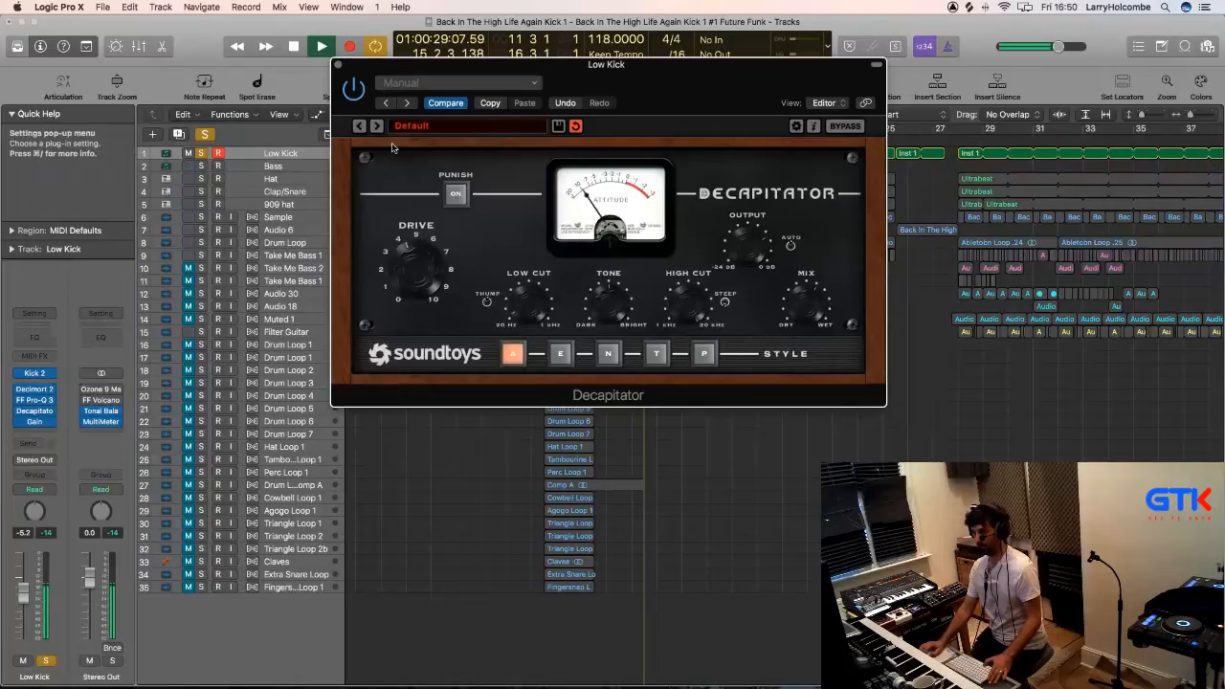
pyautogui.click(337, 64)
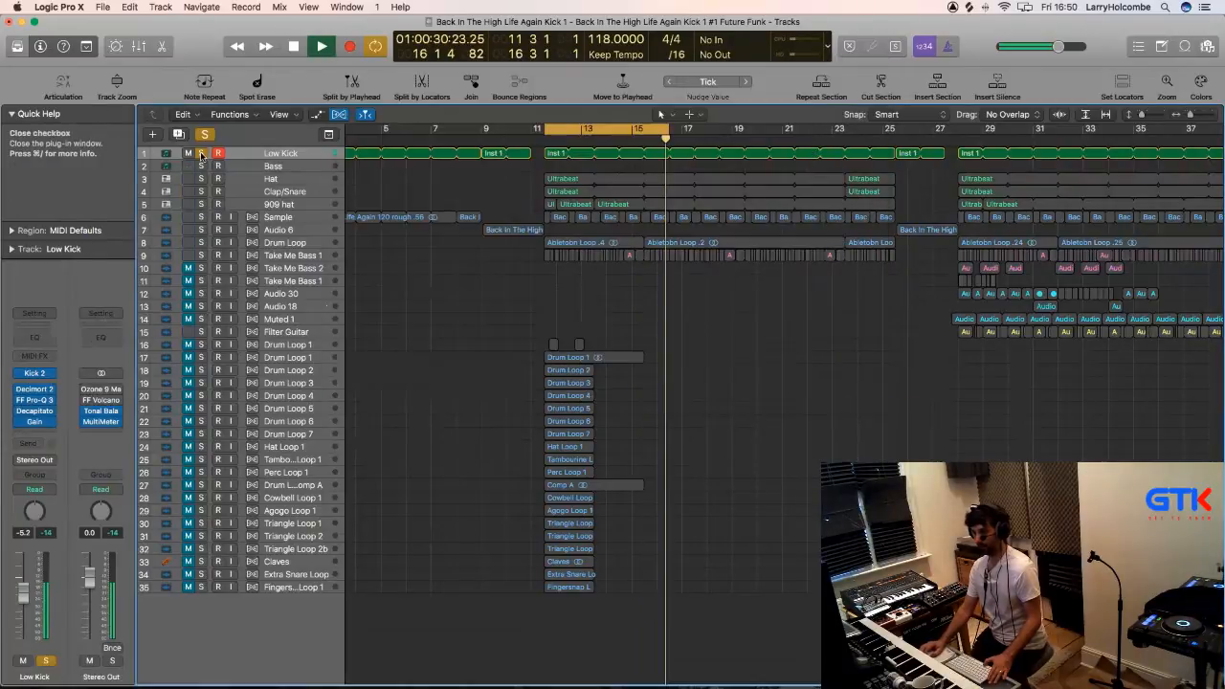
# Unsolo the Low Kick track and play the cycled section with the full mix.
pyautogui.press('space')
pyautogui.press('s')
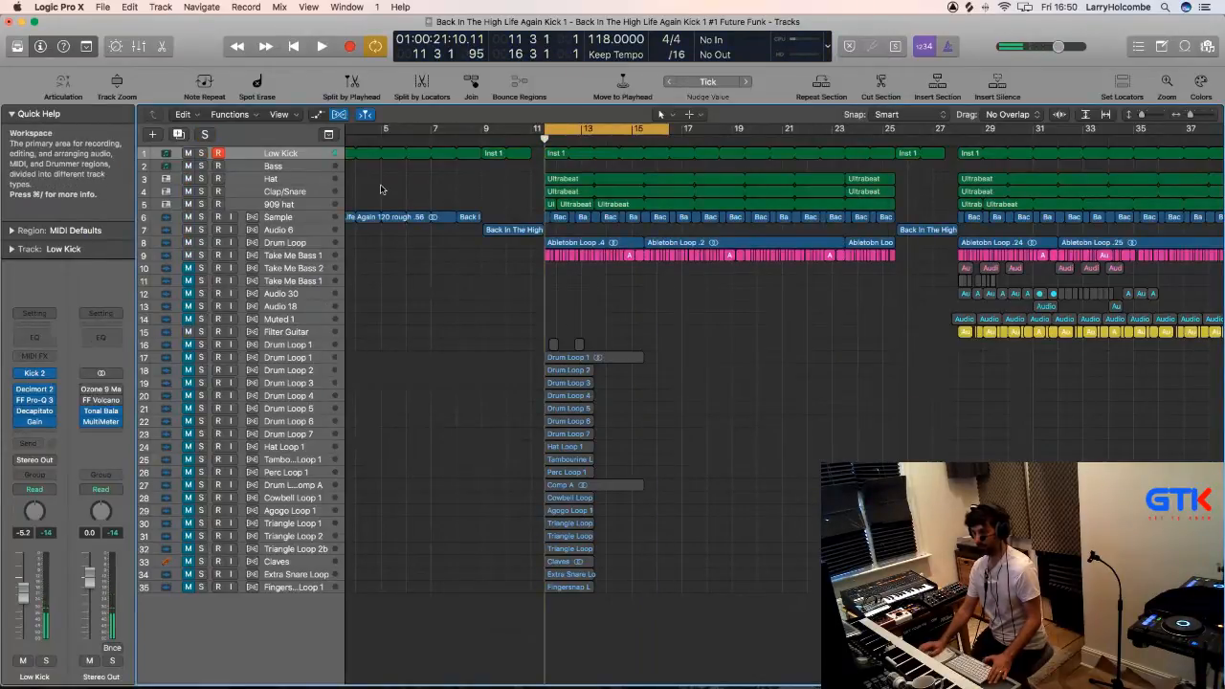
pyautogui.press('space')
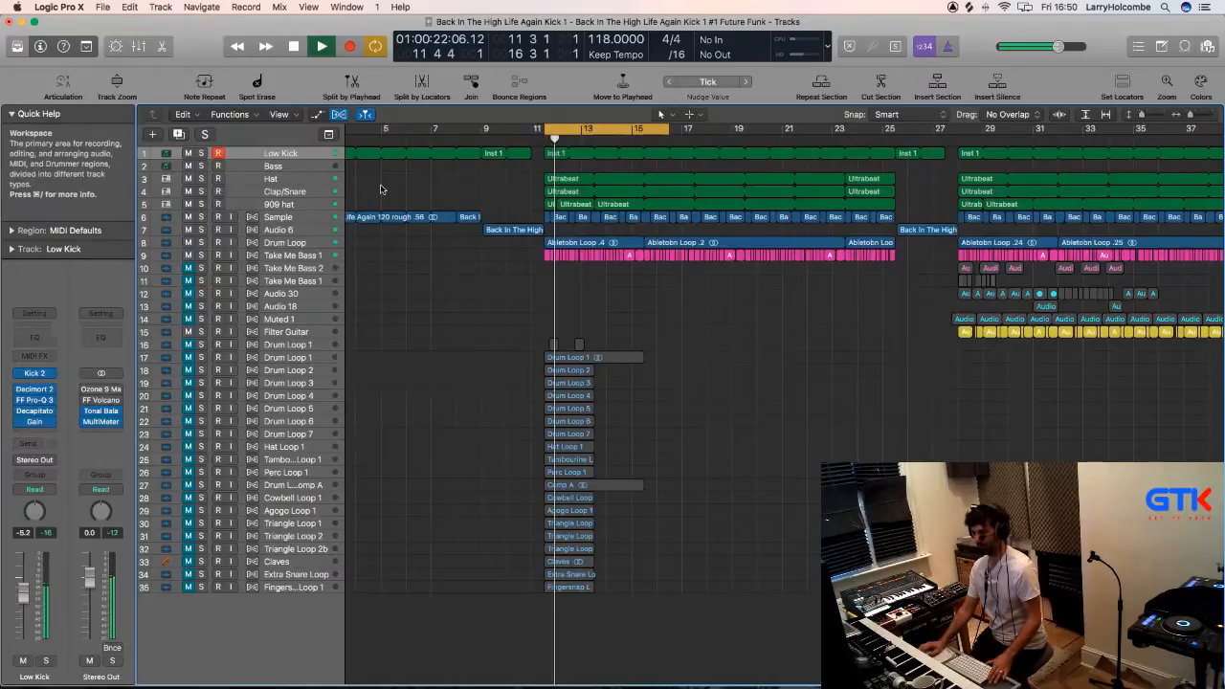
pyautogui.hscroll(-1, 381, 189)
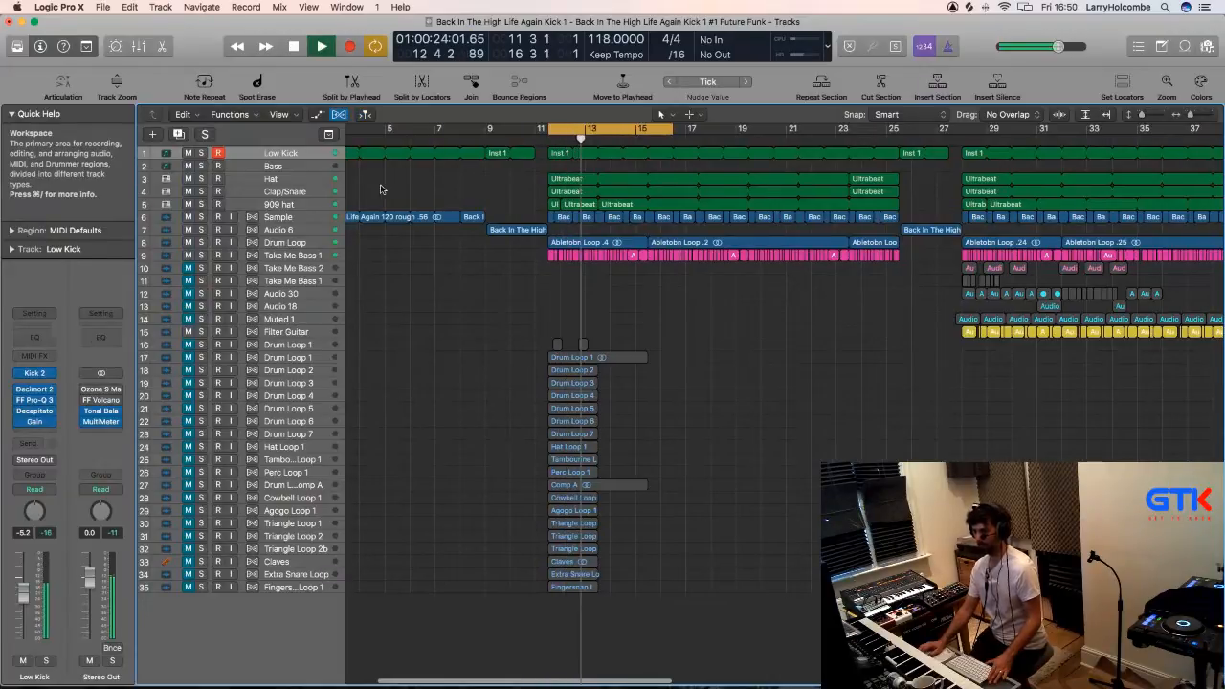
pyautogui.press('space')
# Unmute Drum Loop 1 on track 16 and set the cycle range to run from 11 3 1 to 14 3 1.
pyautogui.moveTo(536, 129); pyautogui.dragTo(605, 141)
pyautogui.click(273, 343)
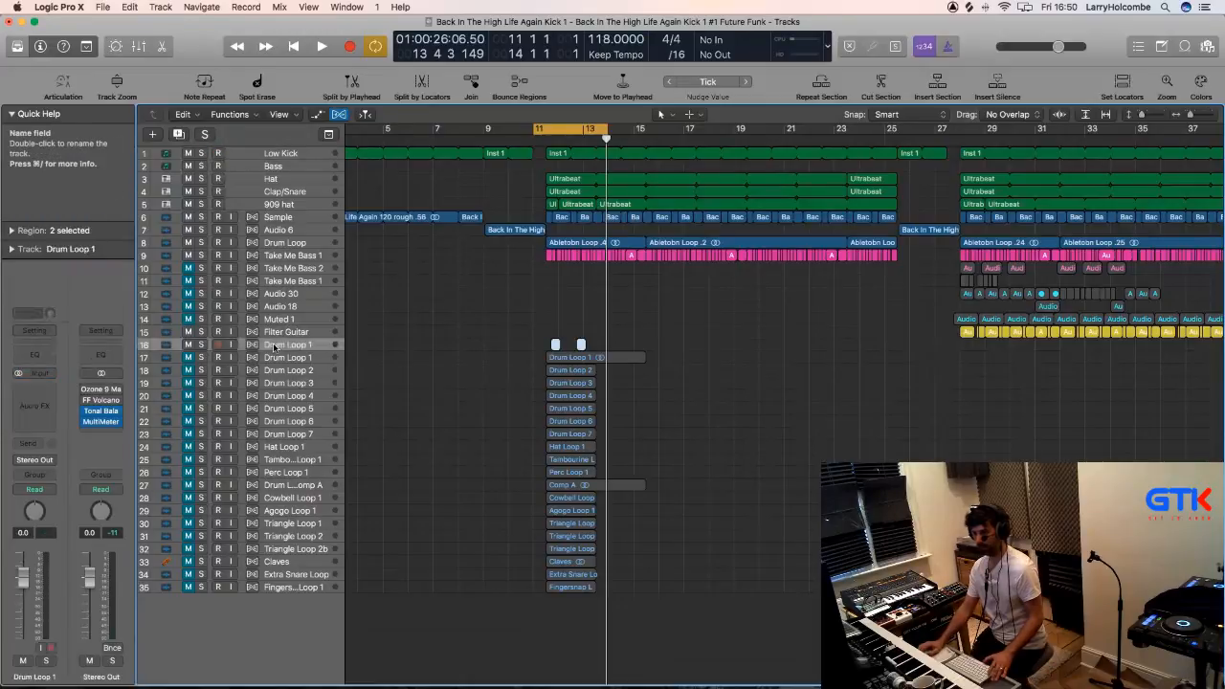
pyautogui.click(410, 329)
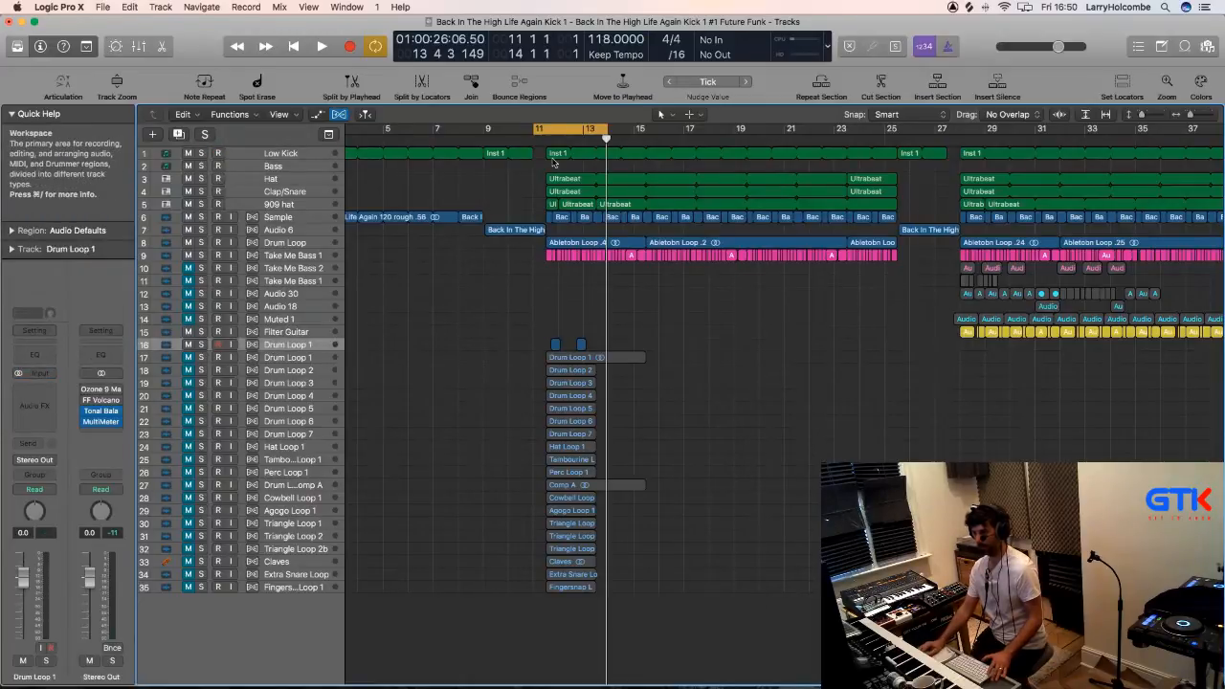
pyautogui.moveTo(549, 129); pyautogui.dragTo(574, 127)
# Play the loop with the Drum Loop 1 regions zoomed in and lower track 16's volume to -5.0 dB.
pyautogui.press('space')
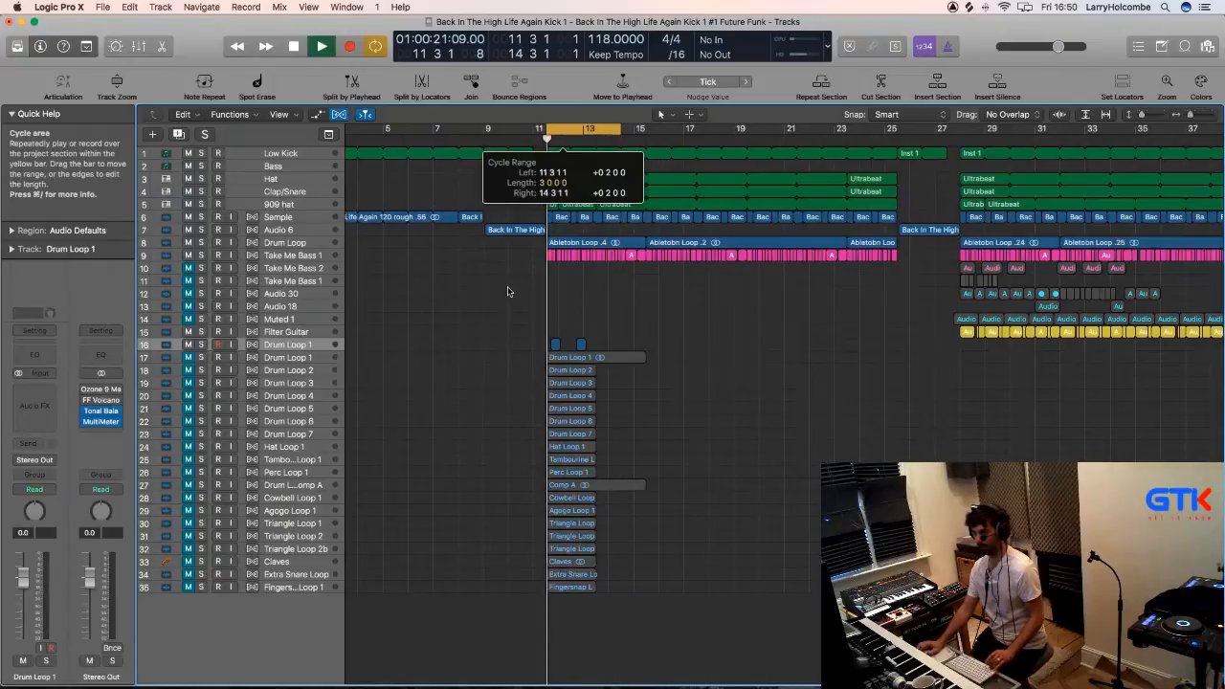
pyautogui.press('z')
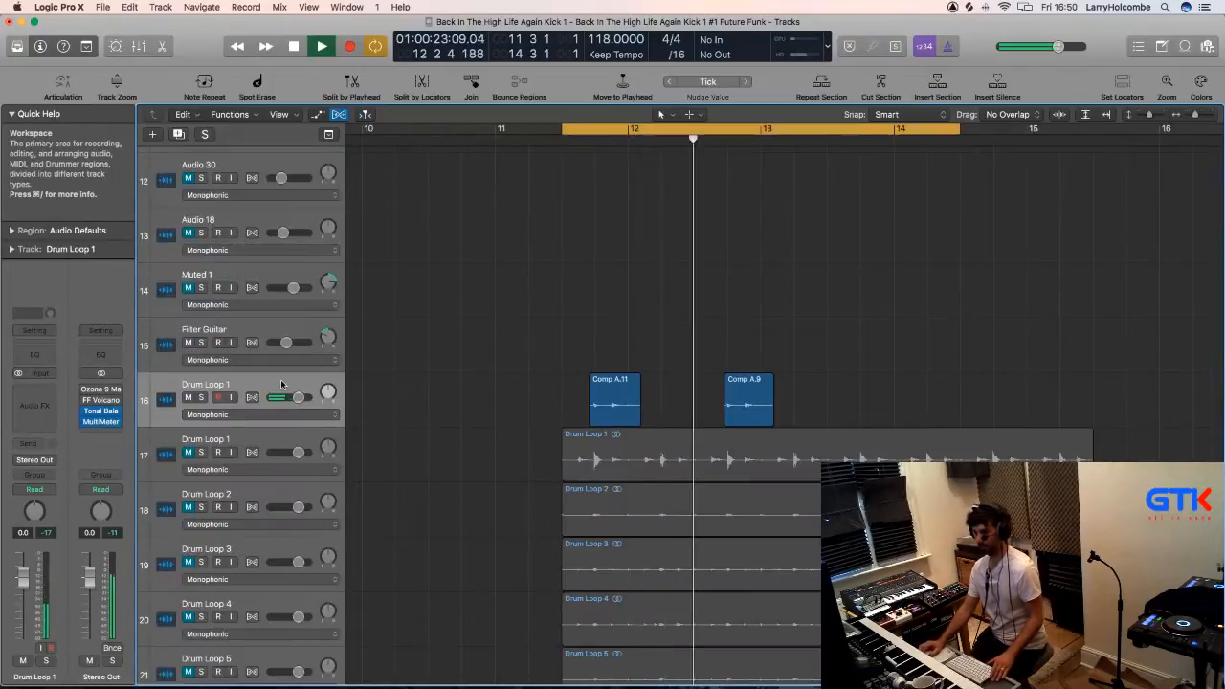
pyautogui.moveTo(23, 580); pyautogui.dragTo(23, 603)
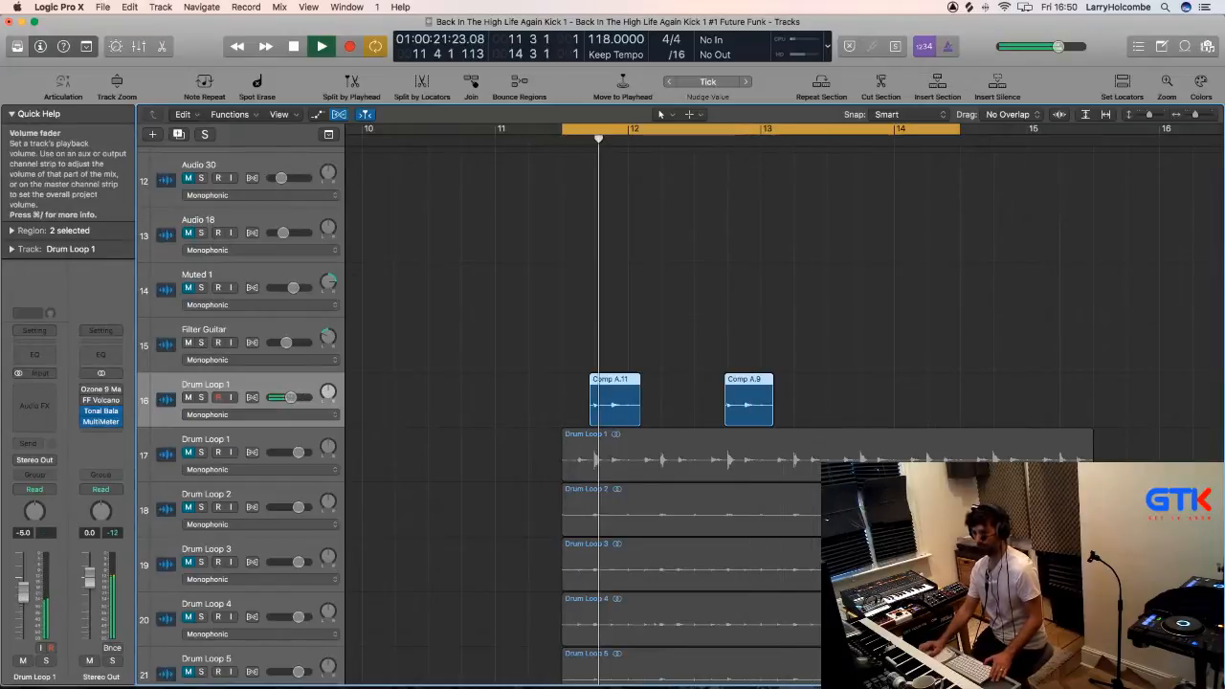
pyautogui.click(790, 404)
pyautogui.moveTo(635, 395); pyautogui.dragTo(705, 394)
pyautogui.press('space')
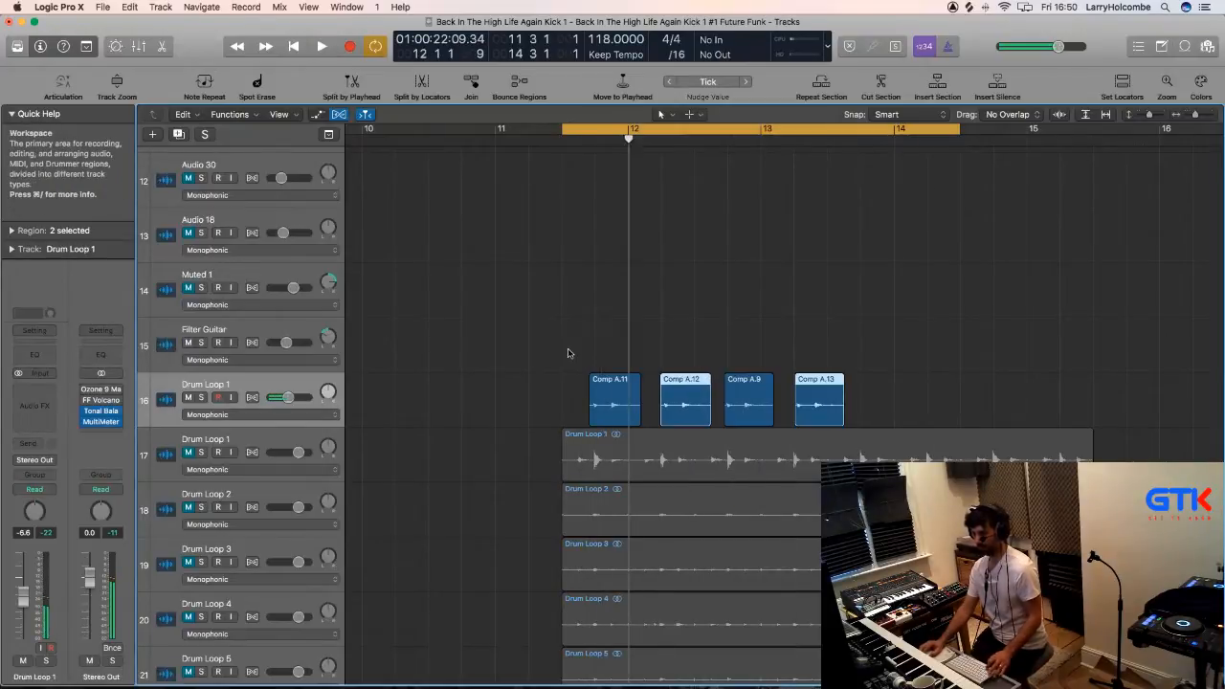
pyautogui.press('super+z')
# Duplicate both Comp A regions on track 16 two beats later and play the loop.
pyautogui.moveTo(815, 312); pyautogui.dragTo(542, 377)
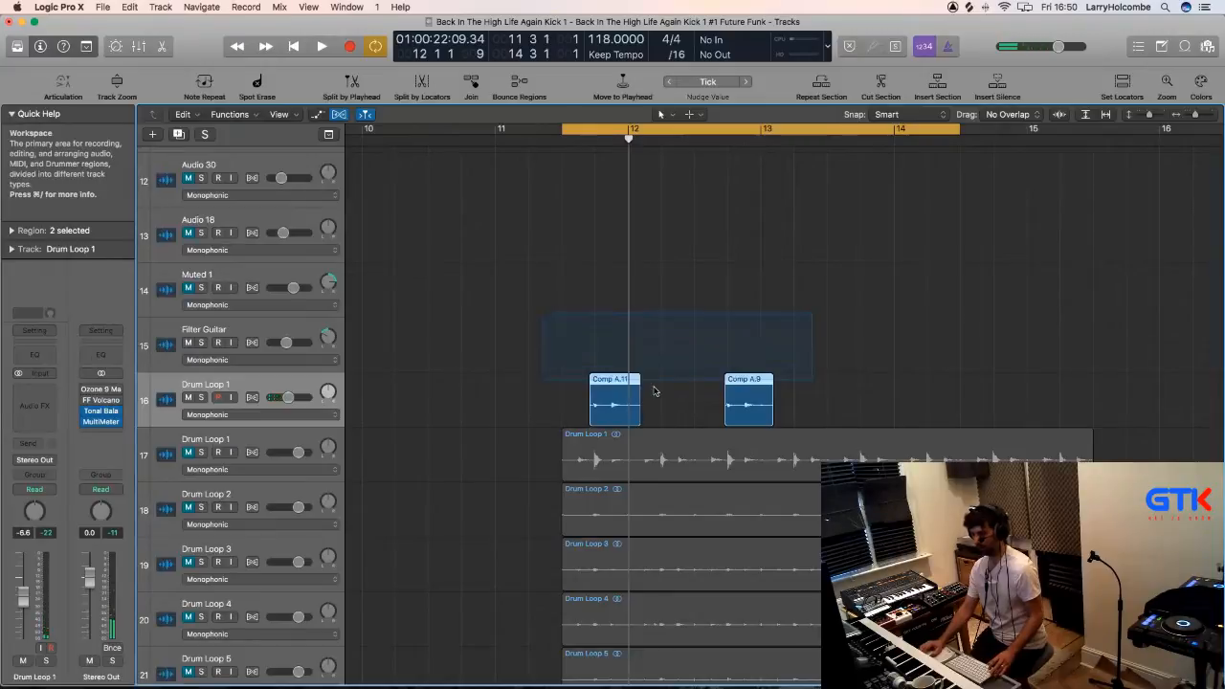
pyautogui.moveTo(676, 399); pyautogui.dragTo(673, 399)
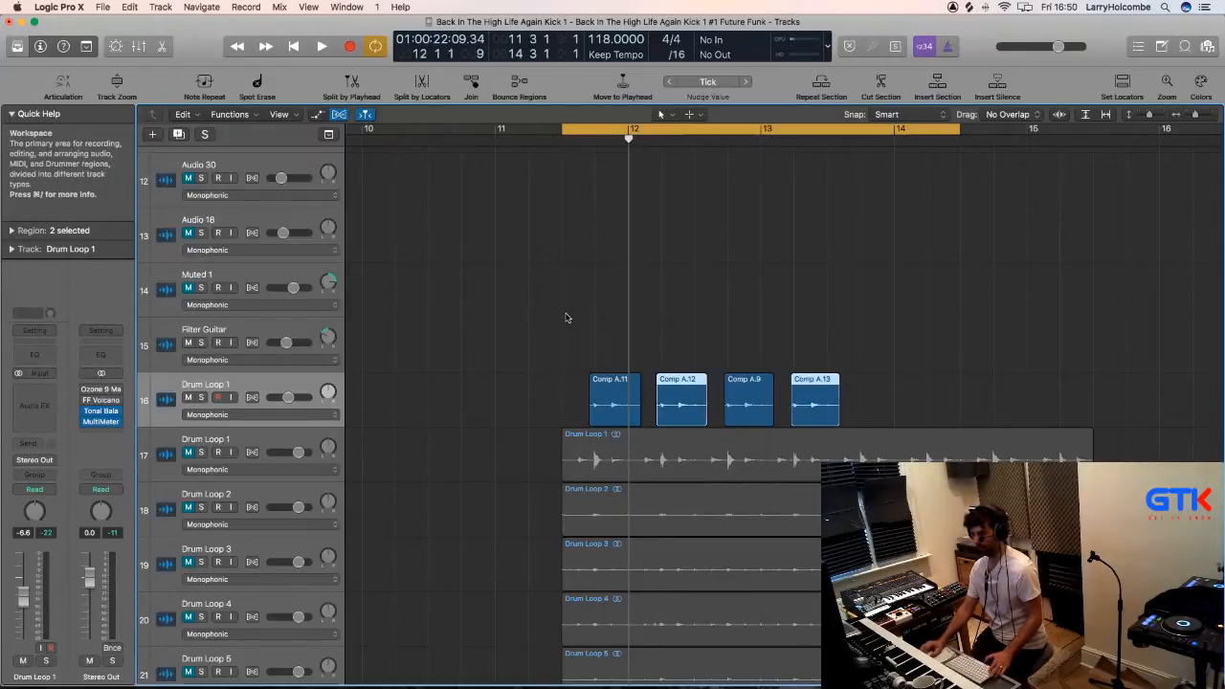
pyautogui.click(500, 354)
pyautogui.press('space')
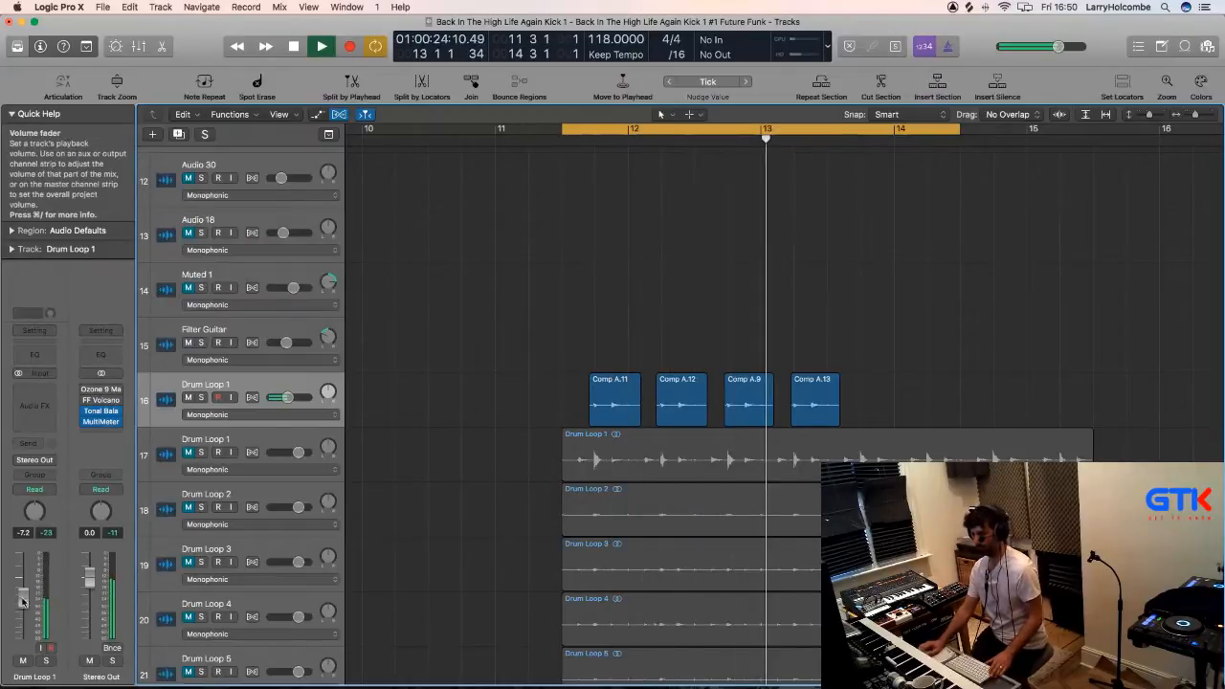
# Shorten the cycle range so it ends at 13 3 1, enclosing the four Comp A regions.
pyautogui.moveTo(551, 321); pyautogui.dragTo(829, 383)
pyautogui.click(619, 334)
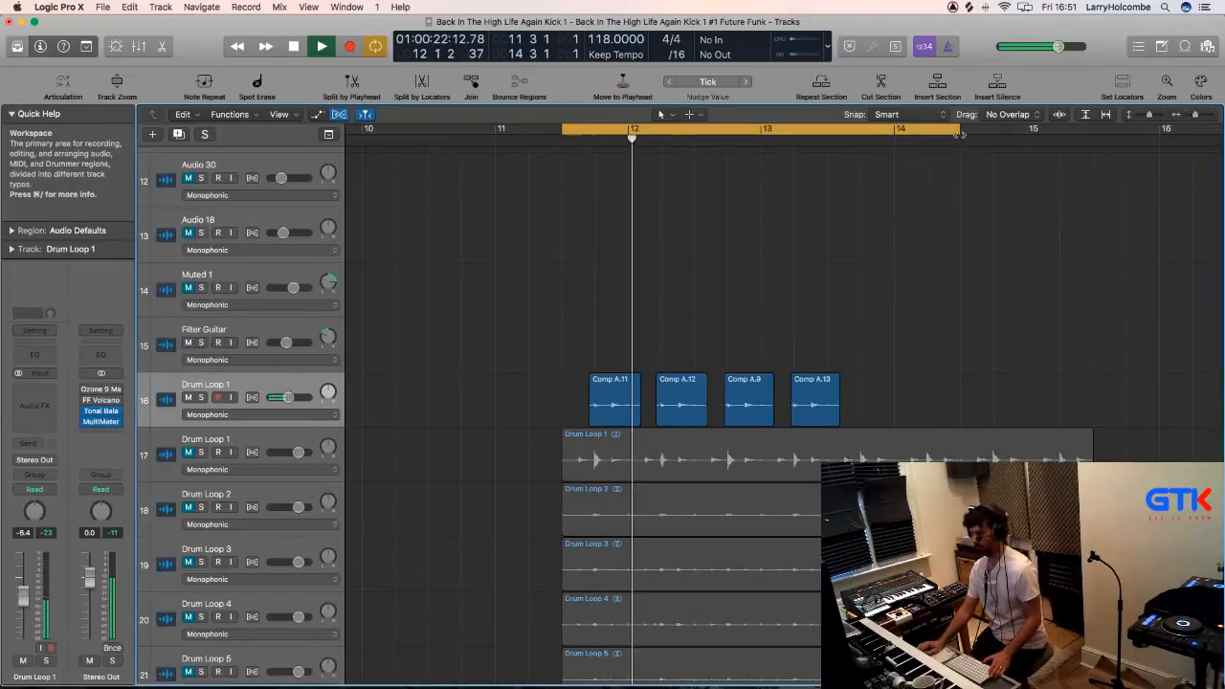
pyautogui.moveTo(959, 134); pyautogui.dragTo(830, 163)
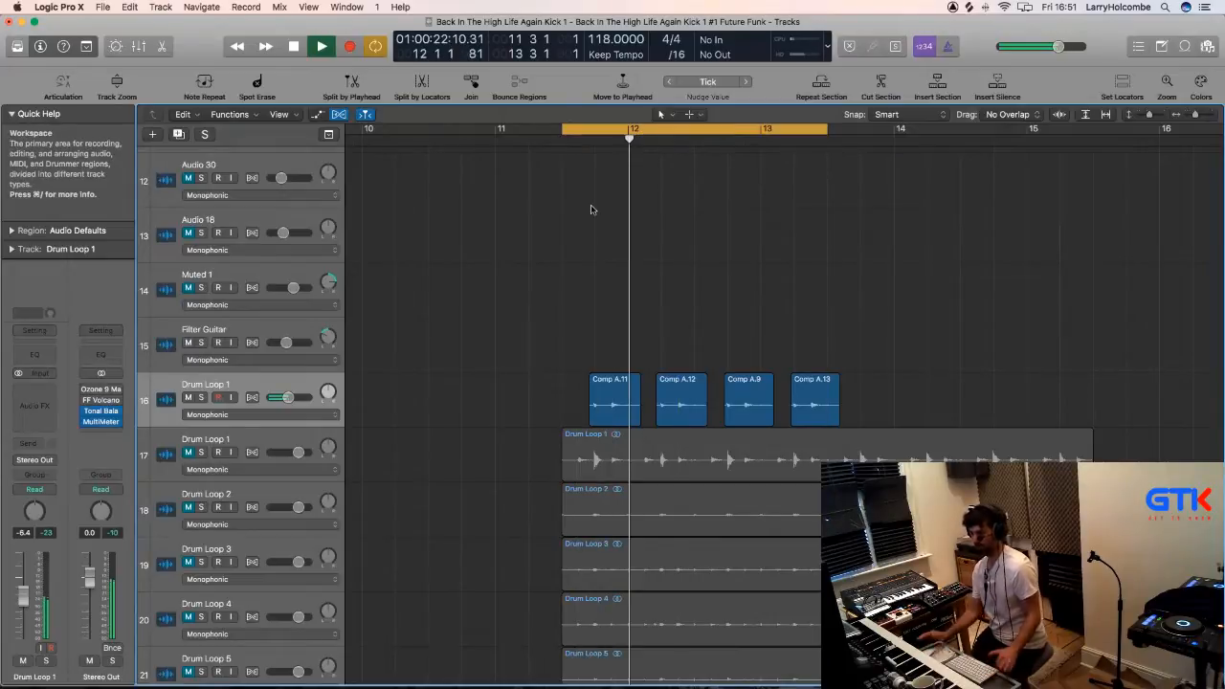
# Raise the volume of Drum Loop 1 on track 16 to -2.5 dB and check the channel levels in the mixer.
pyautogui.press('x')
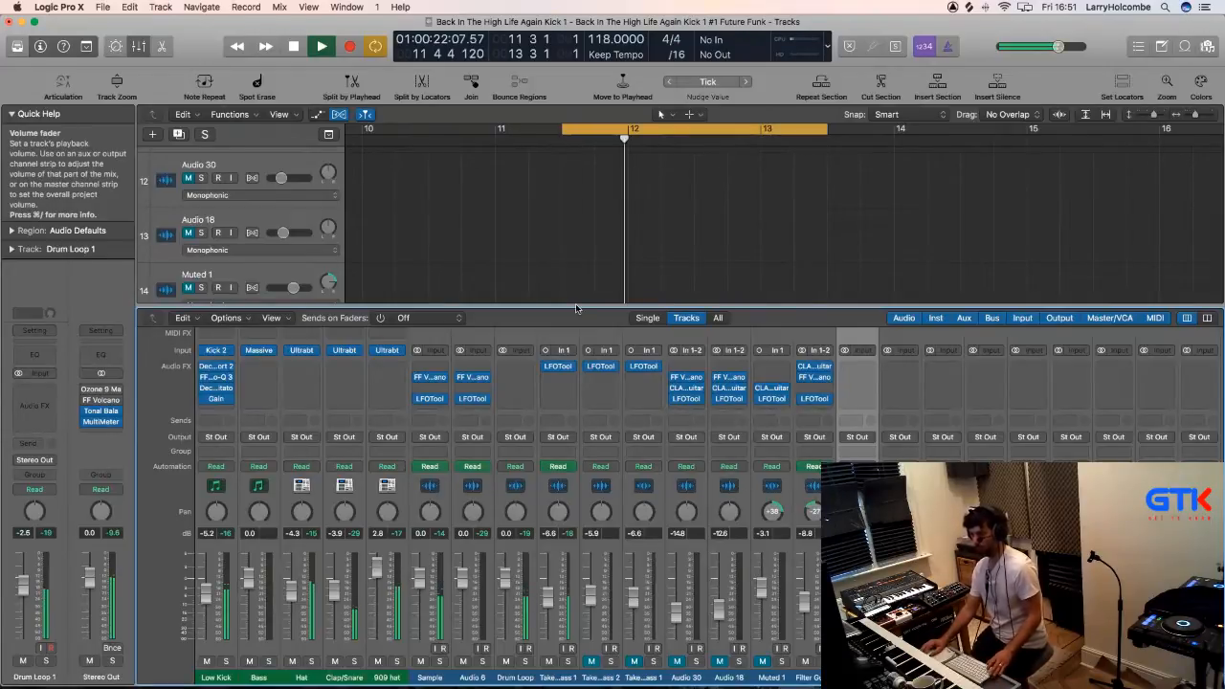
pyautogui.press('x')
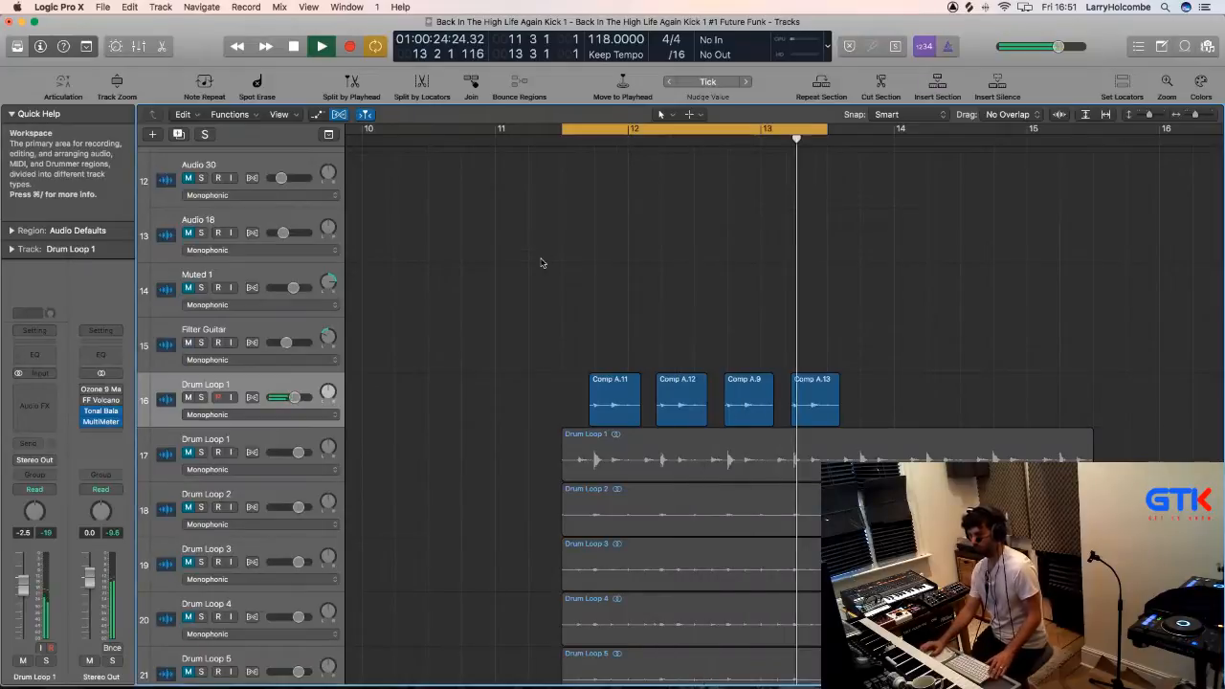
# Audition Drum Loop 1 on track 16 in solo, and return to the full mix.
pyautogui.press('space')
pyautogui.click(202, 397)
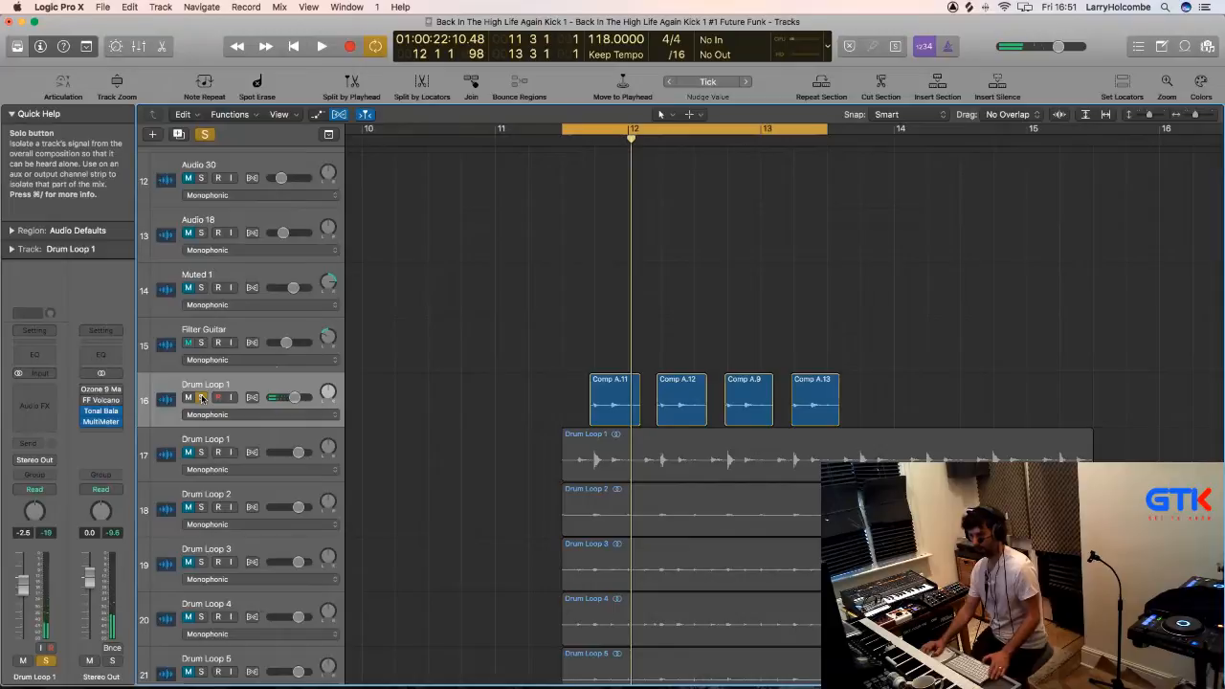
pyautogui.press('space')
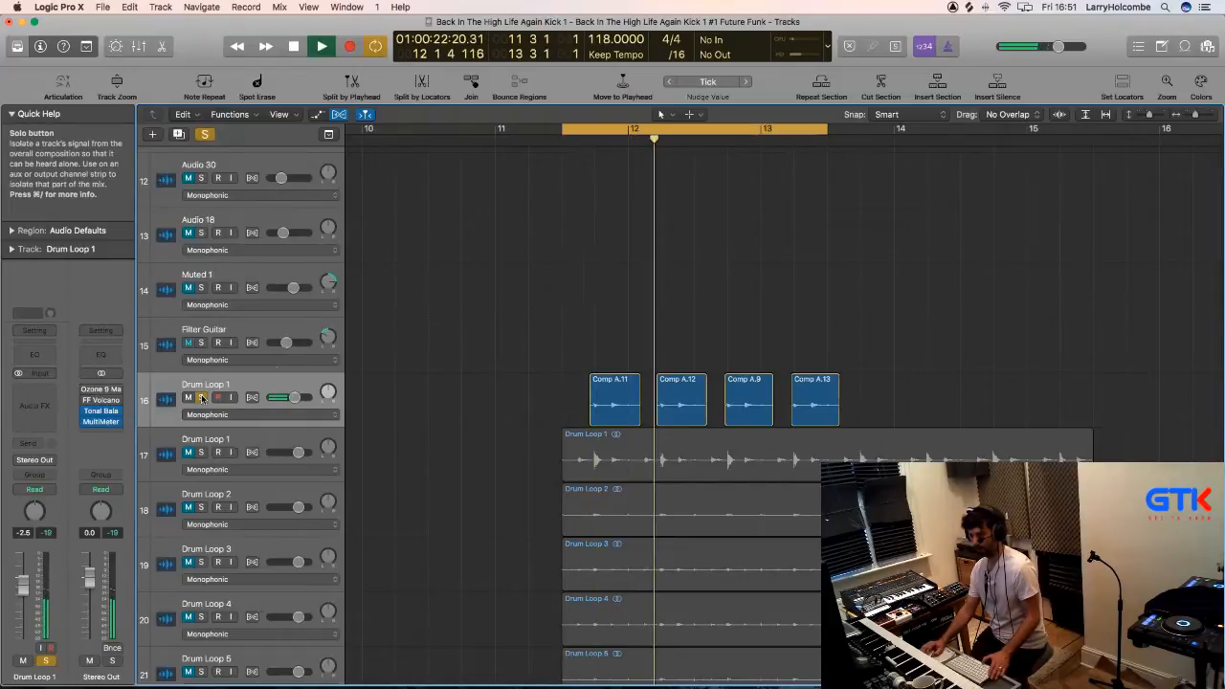
pyautogui.click(202, 397)
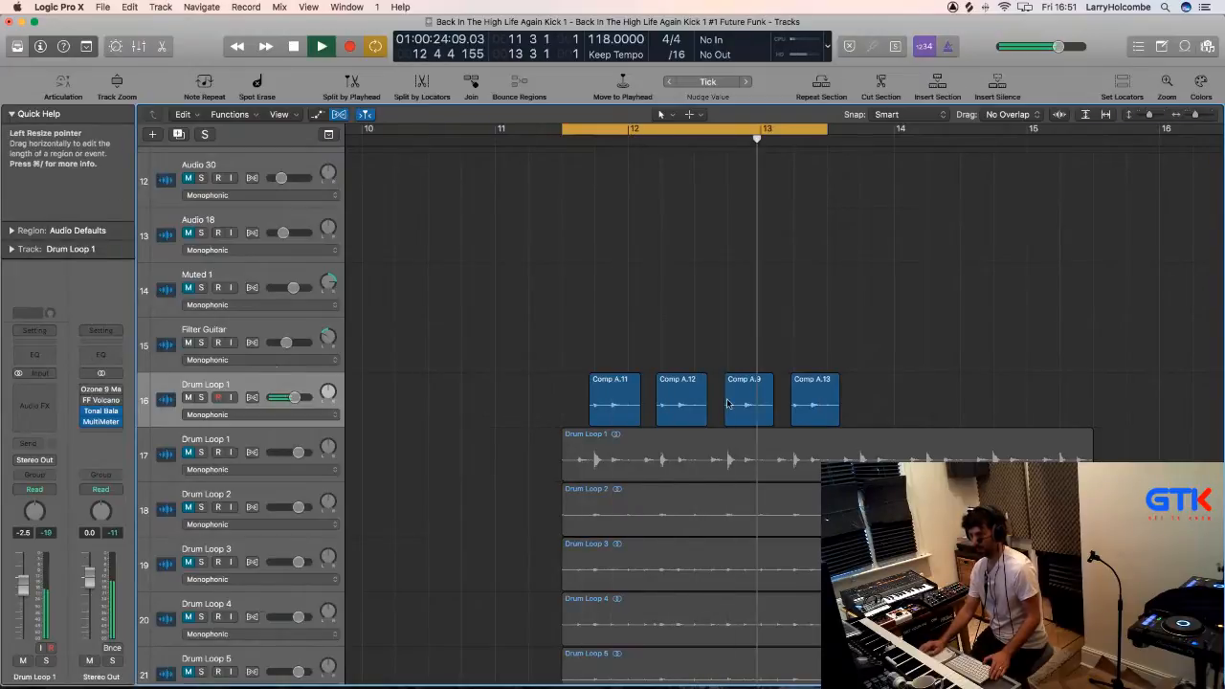
# Try trimming the start of all four Comp A regions on track 16, listen to the loop, and undo the trim.
pyautogui.moveTo(850, 407); pyautogui.dragTo(609, 418)
pyautogui.press('space')
pyautogui.click(515, 364)
pyautogui.press('space')
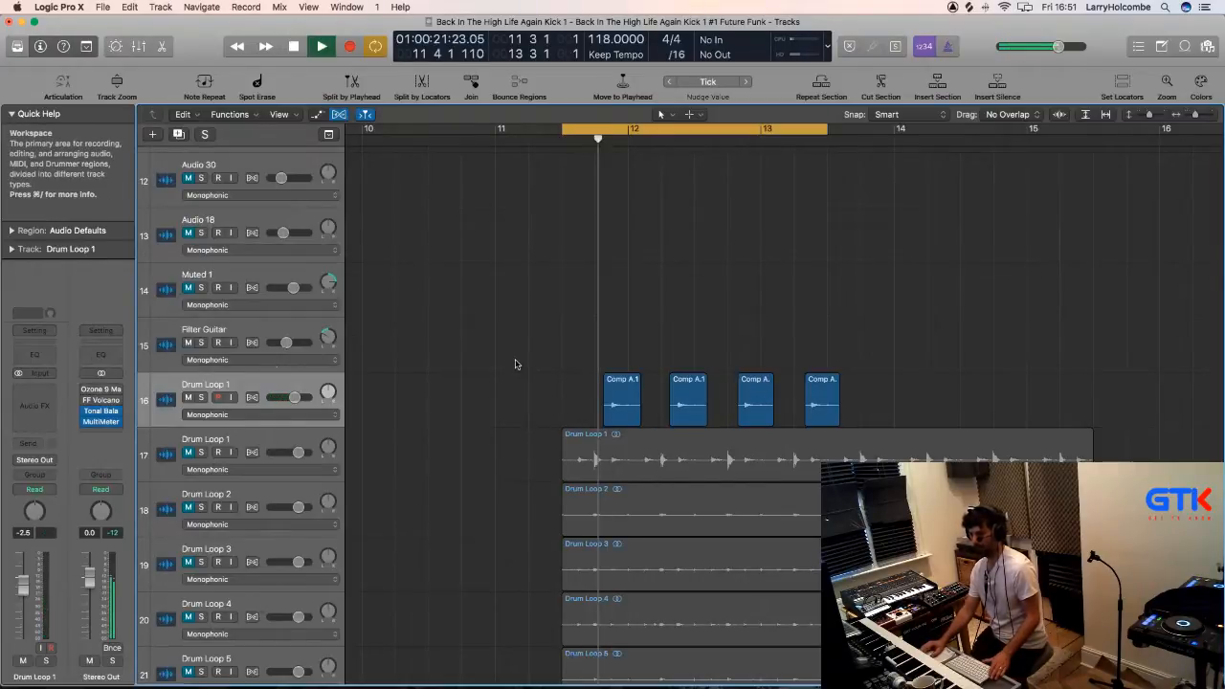
pyautogui.press('super+z')
# Shorten all four Comp A regions from their ends to brief hits and raise track 16's volume to 0.0 dB.
pyautogui.press('space')
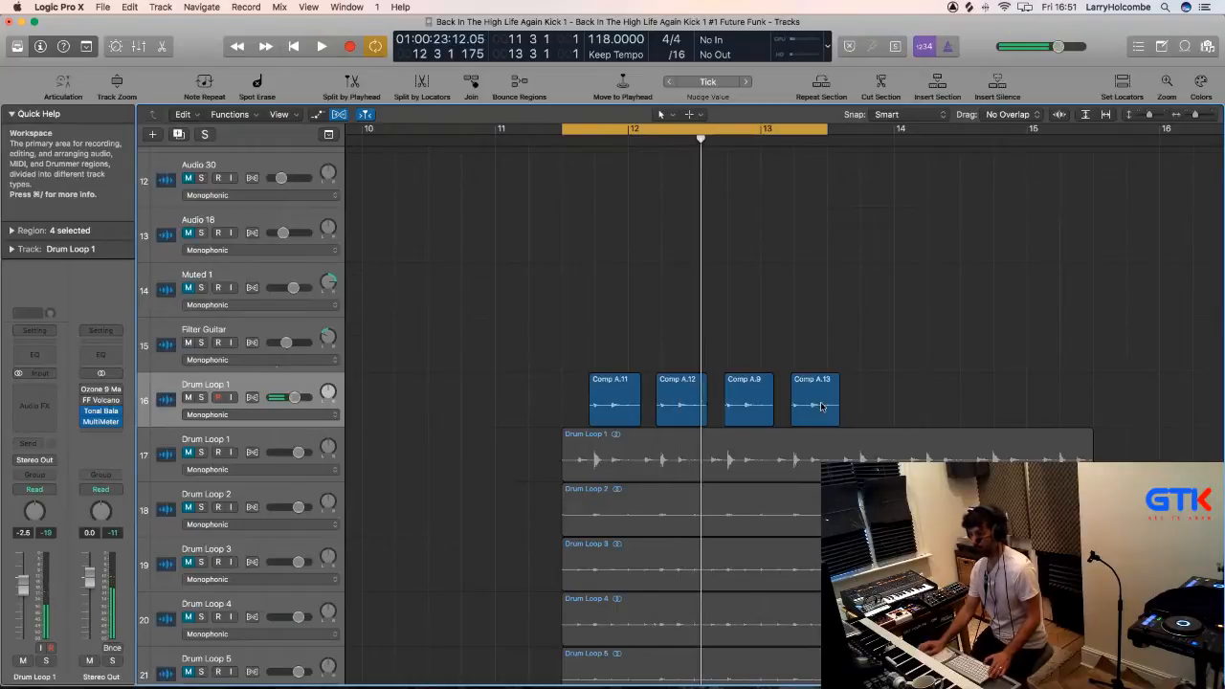
pyautogui.moveTo(642, 419); pyautogui.dragTo(604, 421)
pyautogui.press('space')
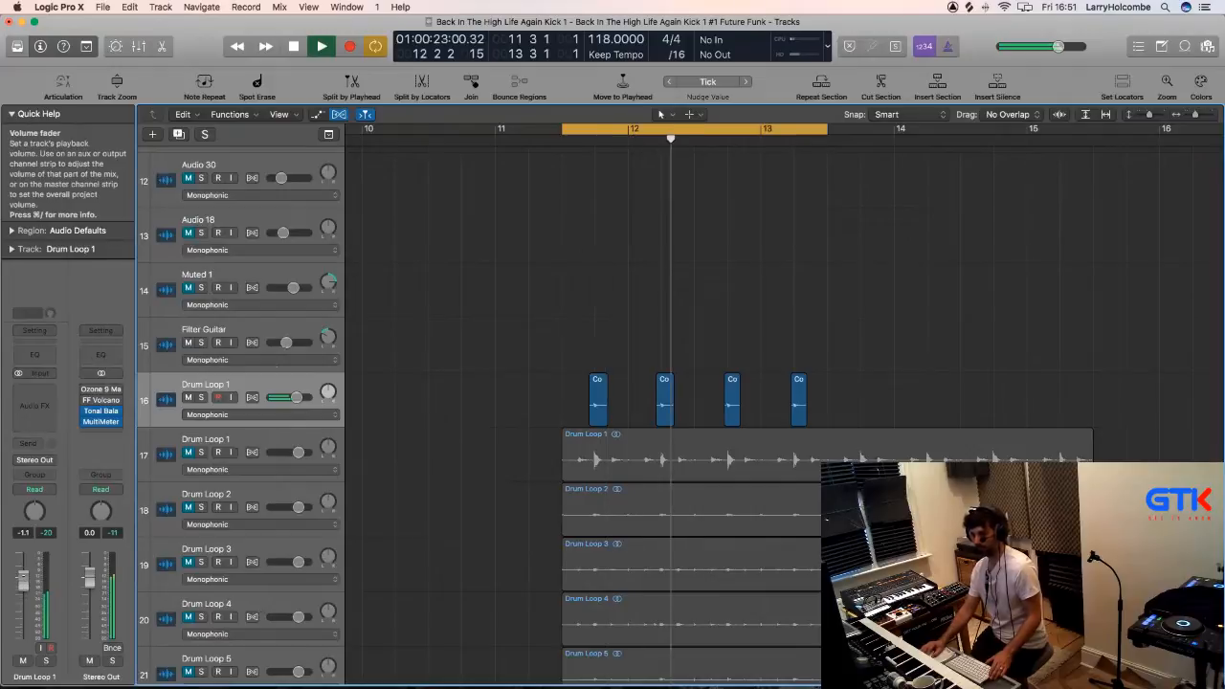
pyautogui.moveTo(23, 579); pyautogui.dragTo(23, 576)
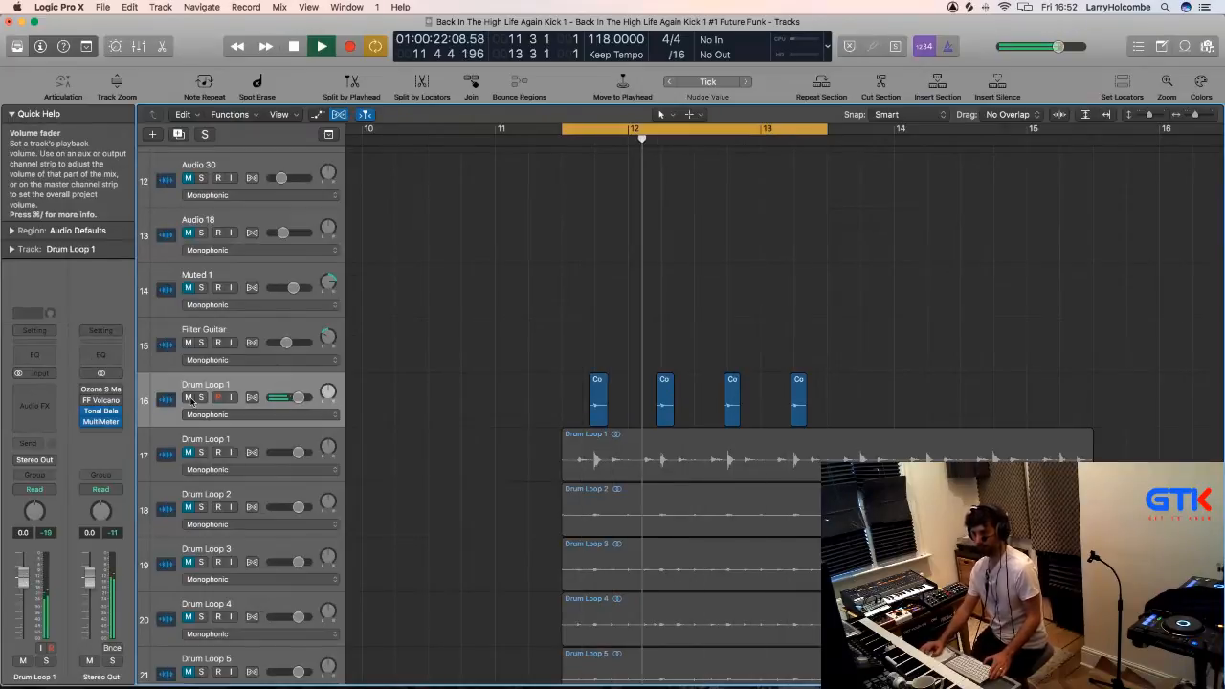
# Stop playback, mute Drum Loop 1 on track 16 and unmute Drum Loop 1 on track 17.
pyautogui.press('space')
pyautogui.click(188, 398)
pyautogui.click(189, 452)
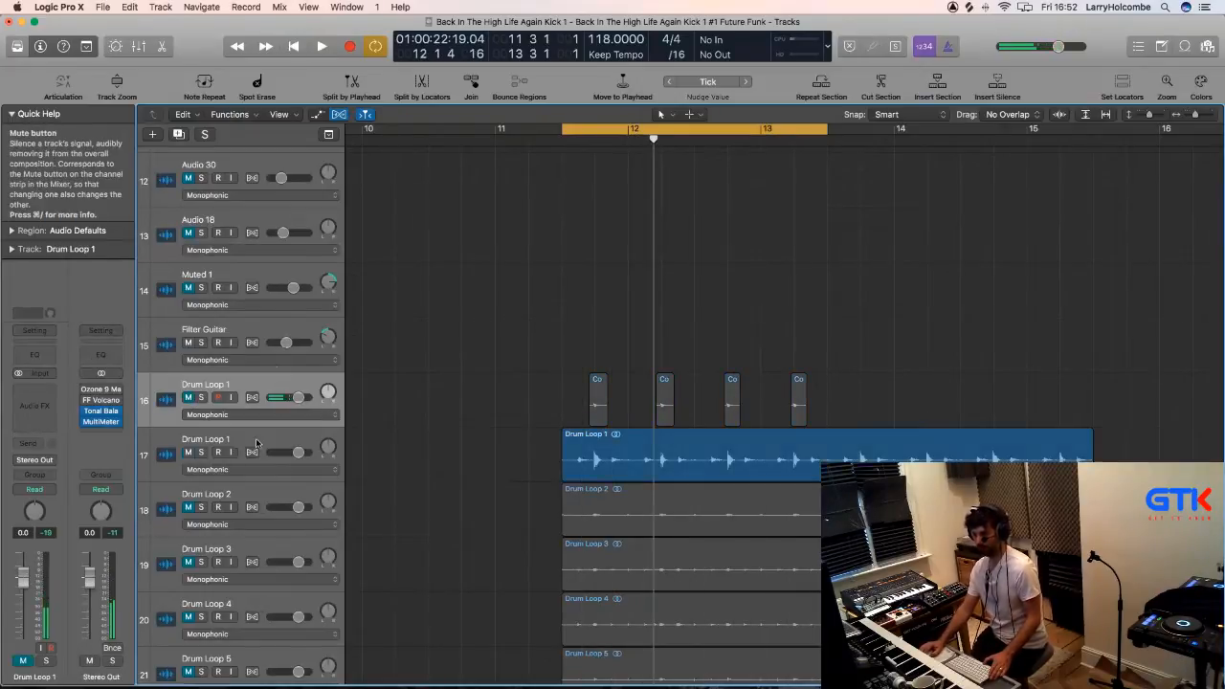
# Rename track 16 as Clap.
pyautogui.doubleClick(215, 385)
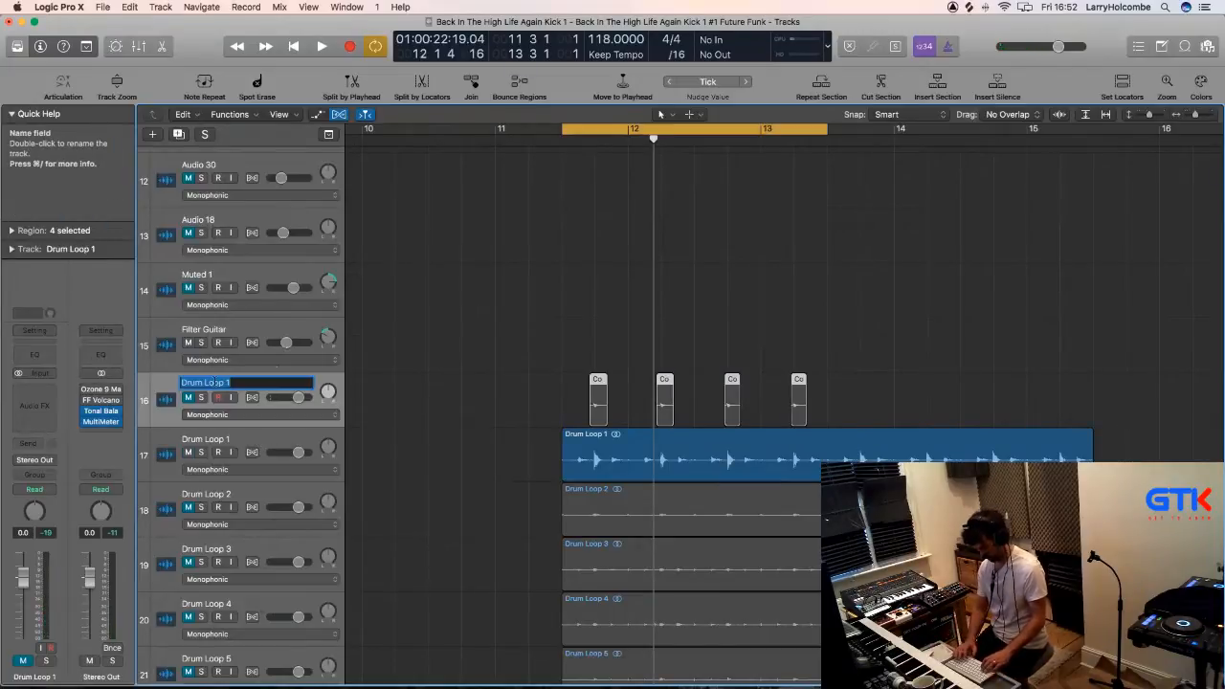
pyautogui.write('Clap')
pyautogui.click(418, 329)
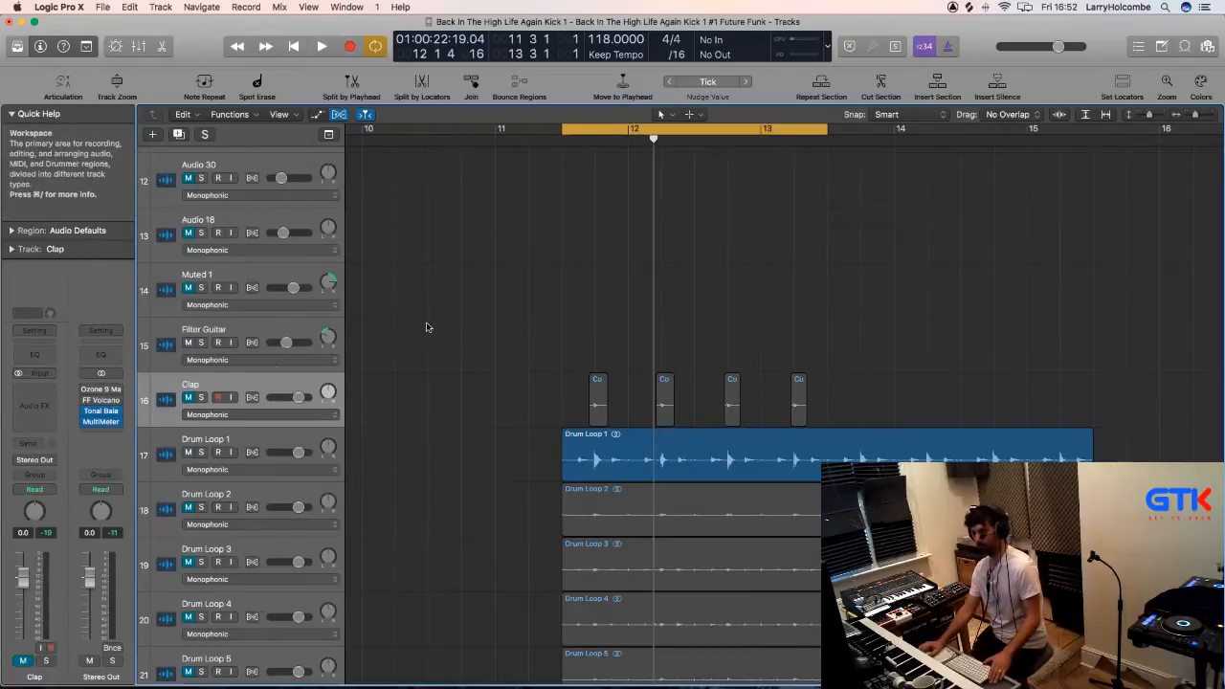
# Lower Drum Loop 1 on track 17 to -16.2 dB during playback and listen to it together with the unmuted Clap track.
pyautogui.press('space')
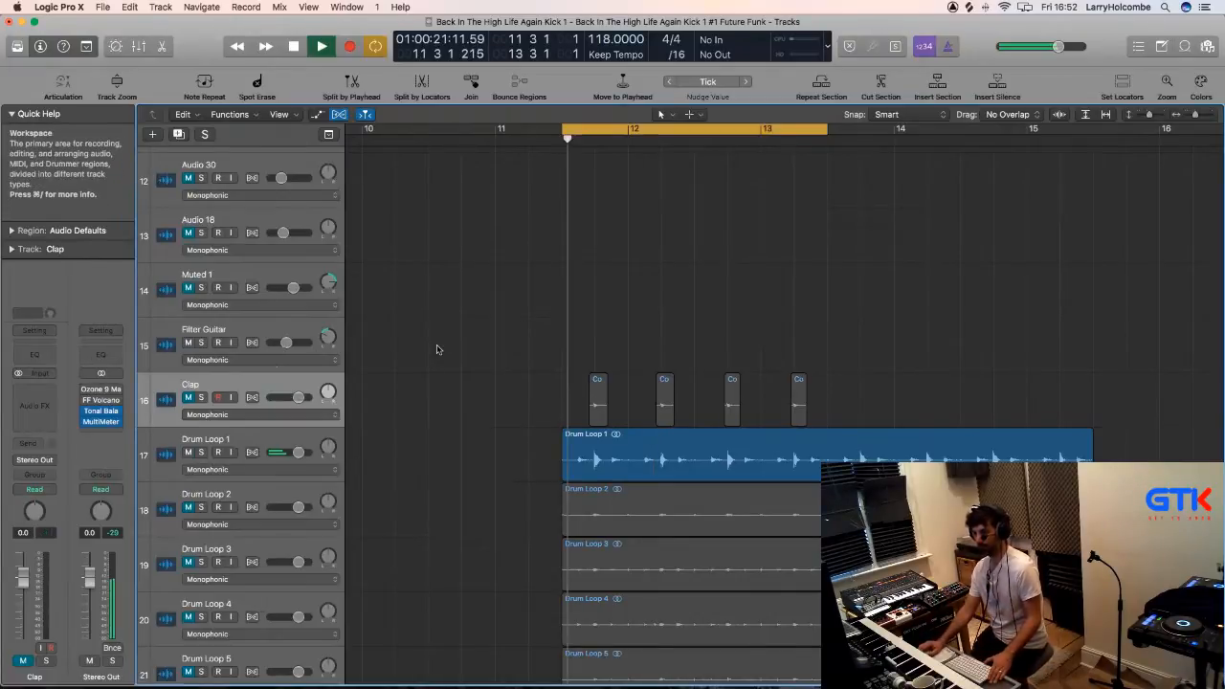
pyautogui.click(212, 440)
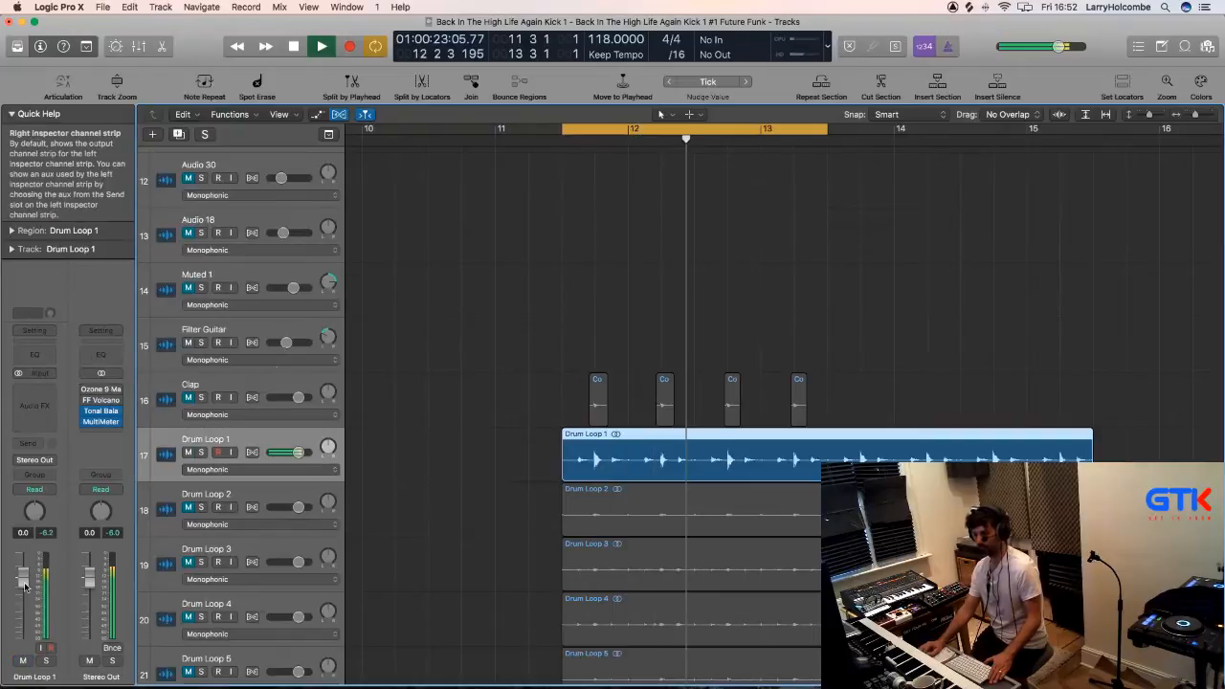
pyautogui.moveTo(25, 605); pyautogui.dragTo(24, 623)
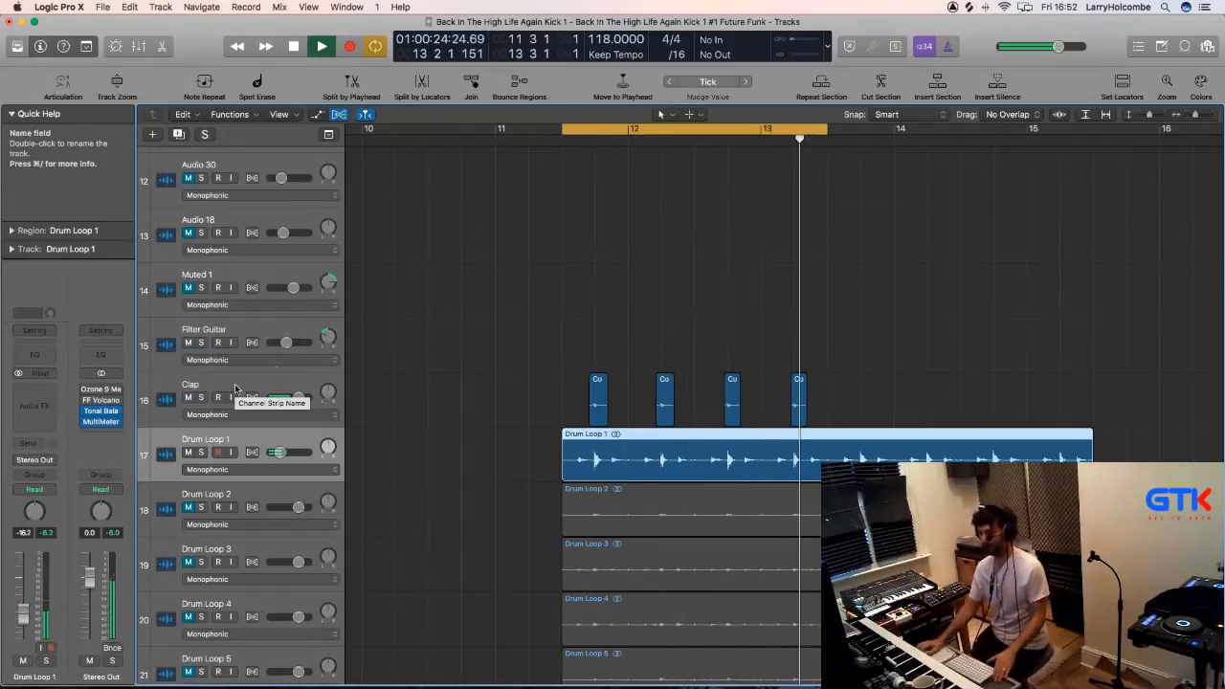
pyautogui.click(430, 330)
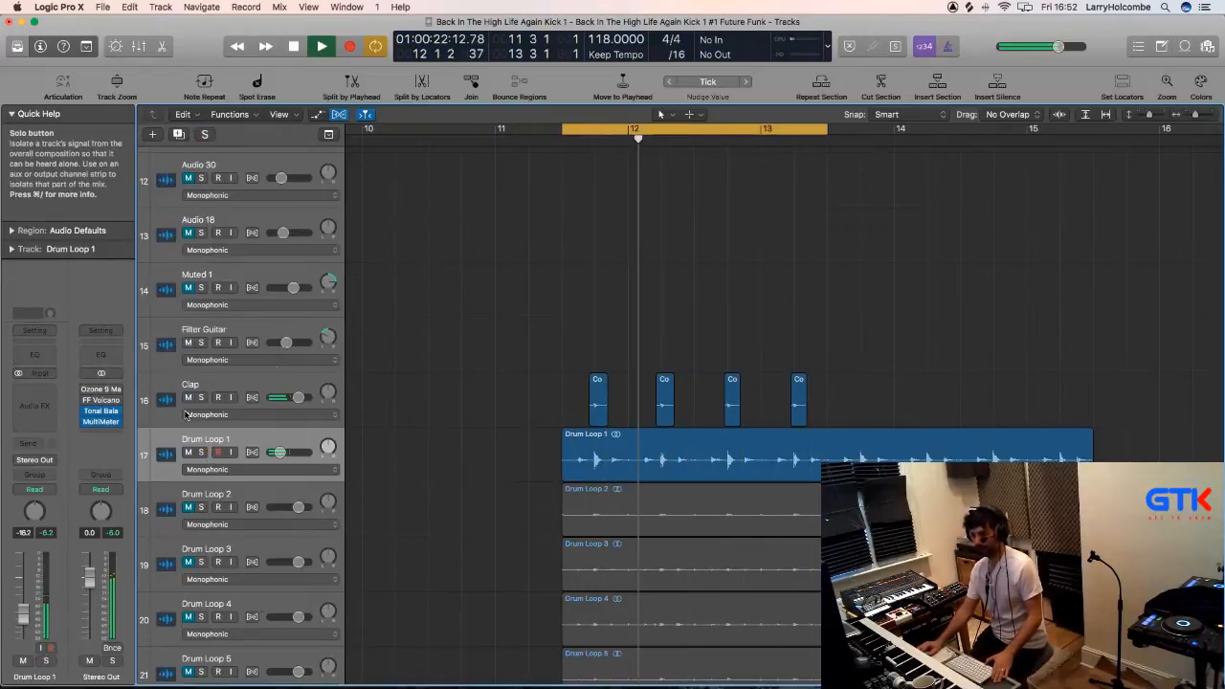
# Stop playback and mute both the Clap track and Drum Loop 1 on track 17.
pyautogui.click(187, 451)
pyautogui.press('space')
pyautogui.click(188, 397)
# Unmute Drum Loop 2 on track 18, audition it in solo and raise its volume to 6.0 dB.
pyautogui.click(210, 490)
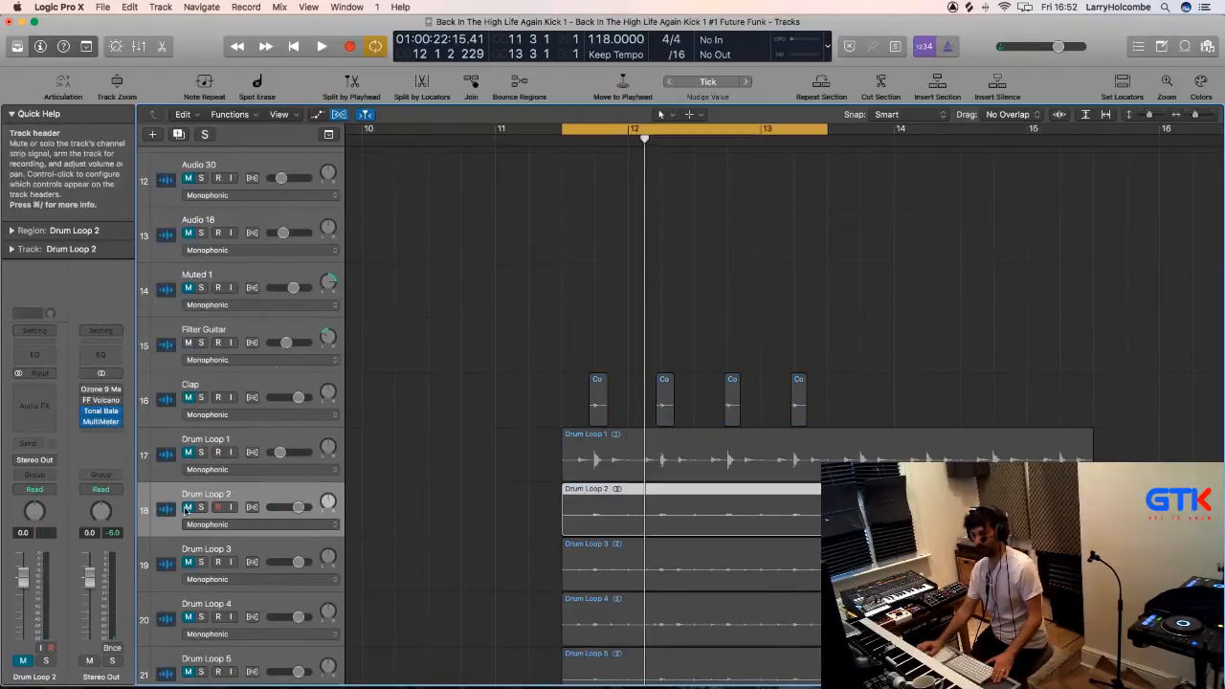
pyautogui.click(208, 493)
pyautogui.press('space')
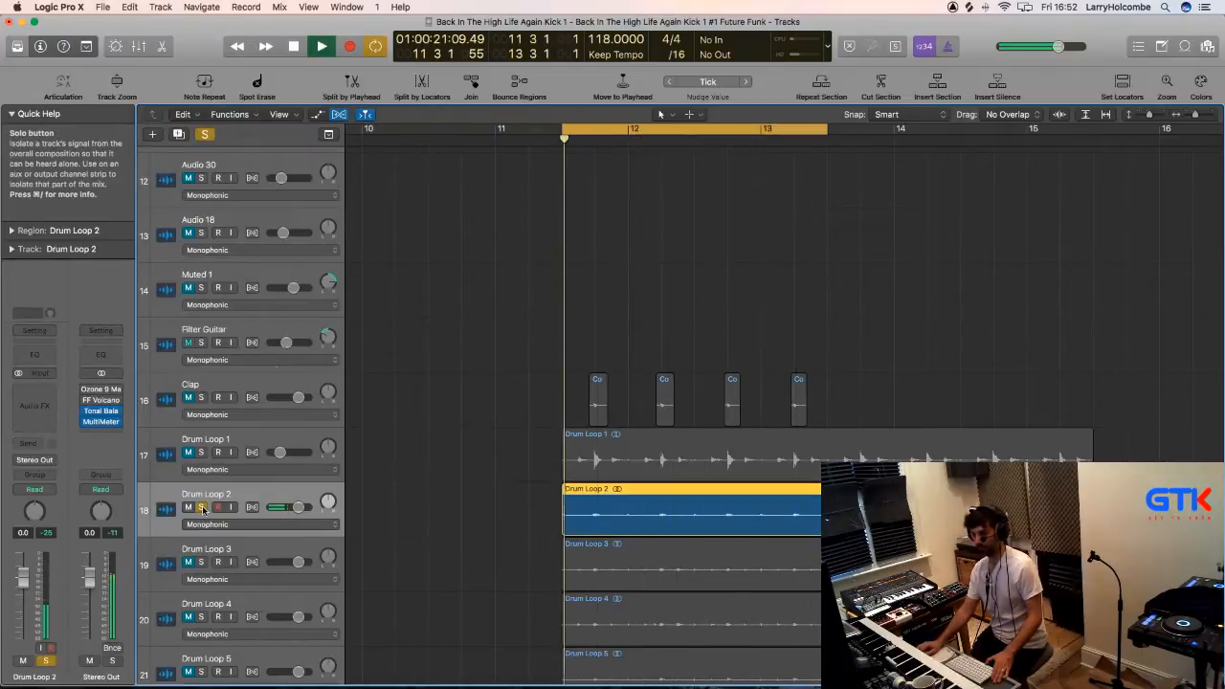
pyautogui.moveTo(299, 508); pyautogui.dragTo(326, 507)
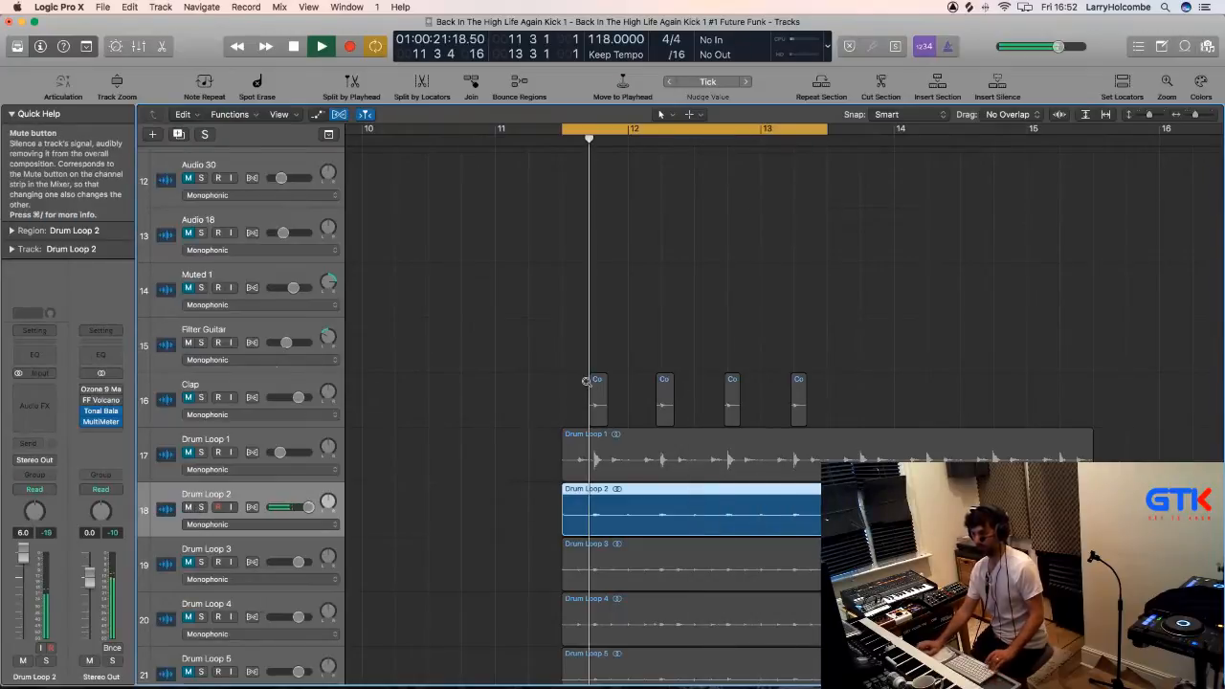
# Cut the Drum Loop 2 region down to its short opening hit by deleting the rest of the loop.
pyautogui.moveTo(528, 320); pyautogui.dragTo(1001, 622)
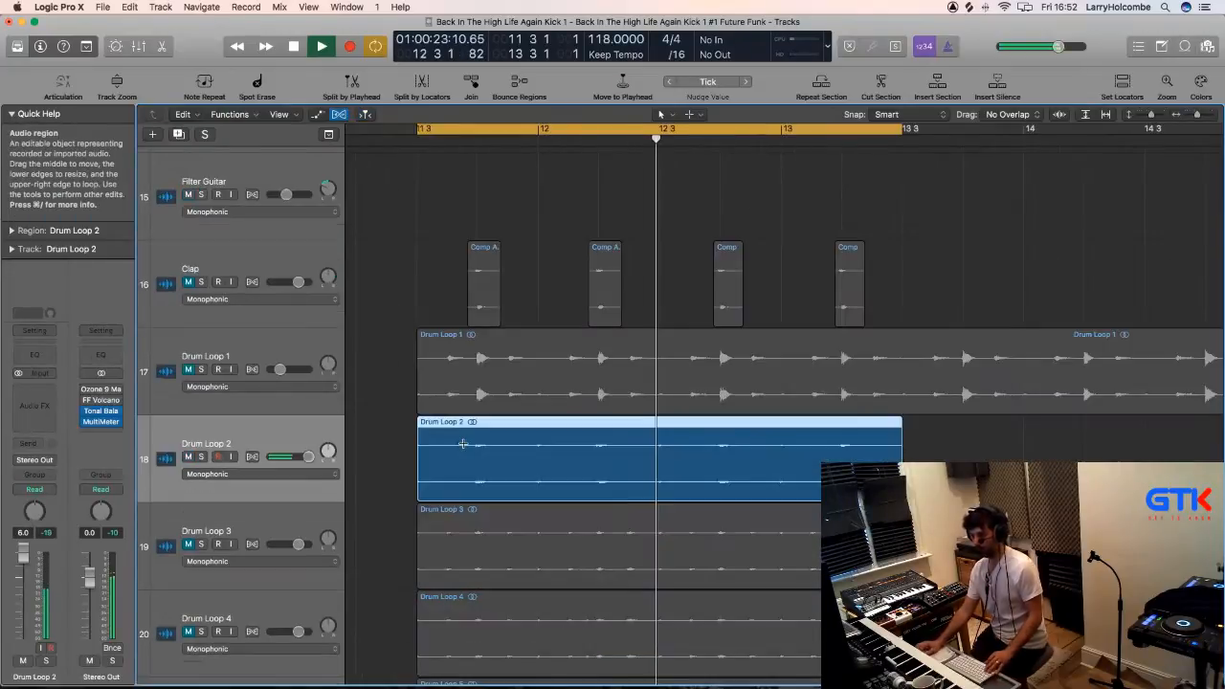
pyautogui.press('space')
pyautogui.moveTo(460, 443); pyautogui.dragTo(1040, 461)
pyautogui.press('Delete')
pyautogui.press('Delete')
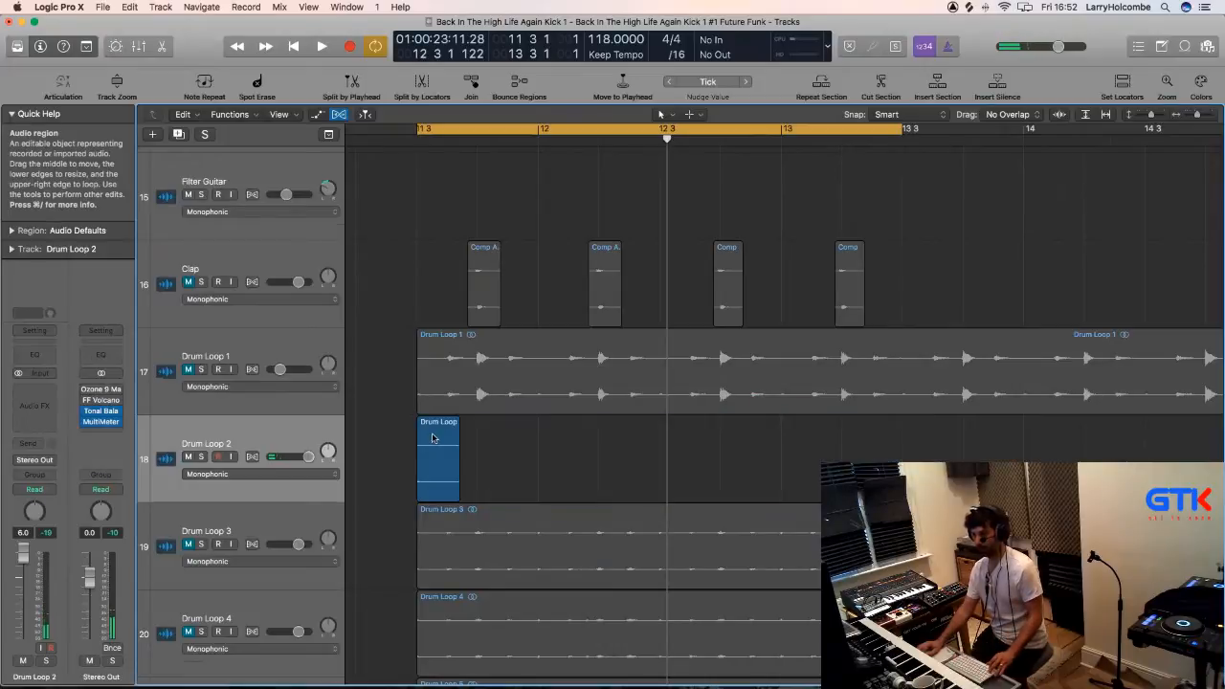
# Copy the short Drum Loop 2 hit to position 12 1 1 and nudge the timing of both hits together.
pyautogui.moveTo(538, 445); pyautogui.dragTo(584, 454)
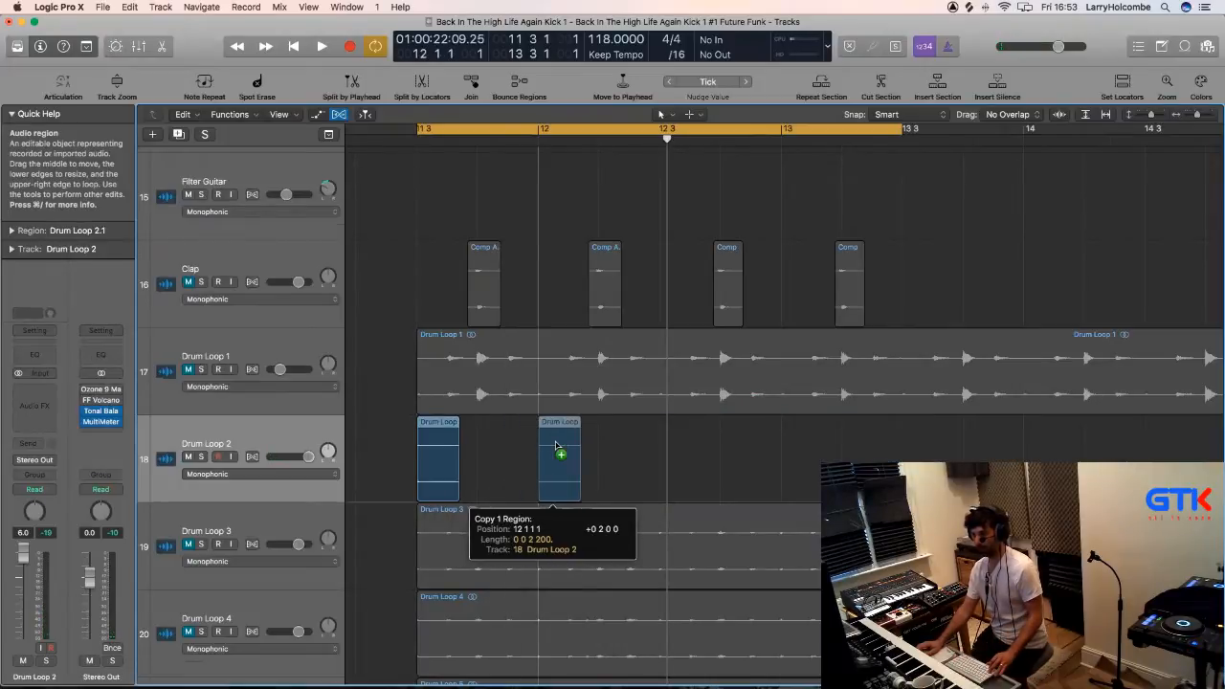
pyautogui.keyDown('shift'); pyautogui.click(439, 450); pyautogui.keyUp('shift')
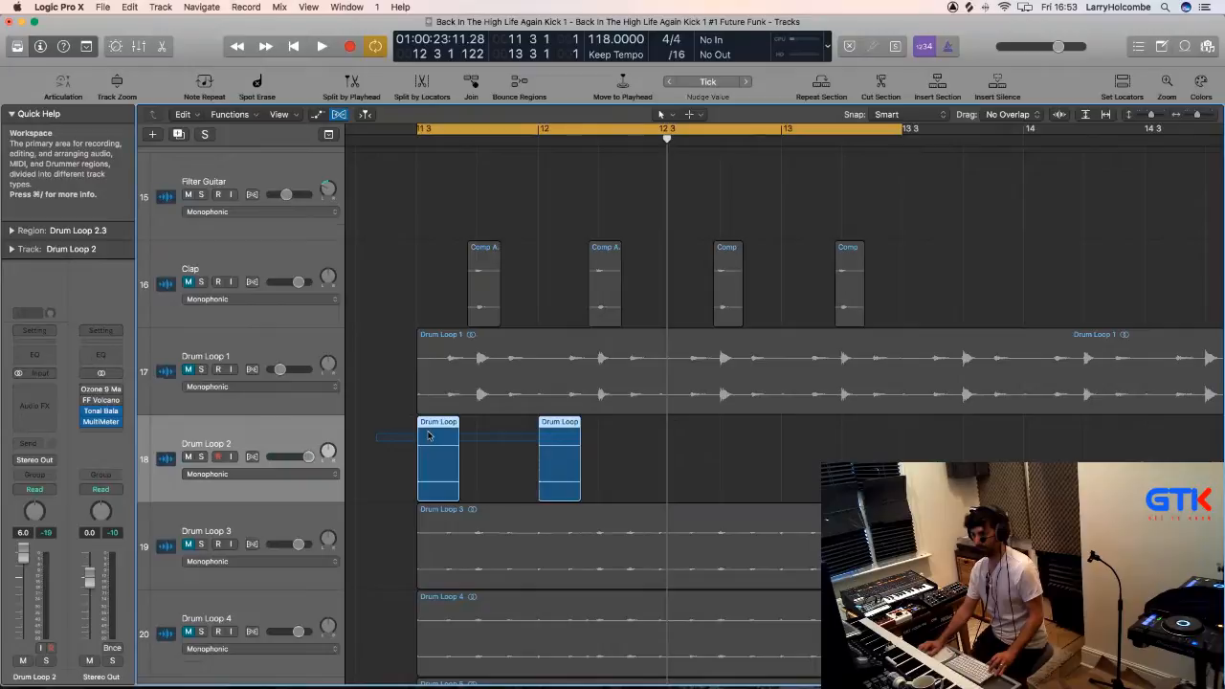
pyautogui.moveTo(444, 443)
pyautogui.mouseDown()
pyautogui.moveTo(497, 441)
pyautogui.moveTo(426, 442)
pyautogui.mouseUp()
pyautogui.moveTo(370, 369); pyautogui.dragTo(619, 493)
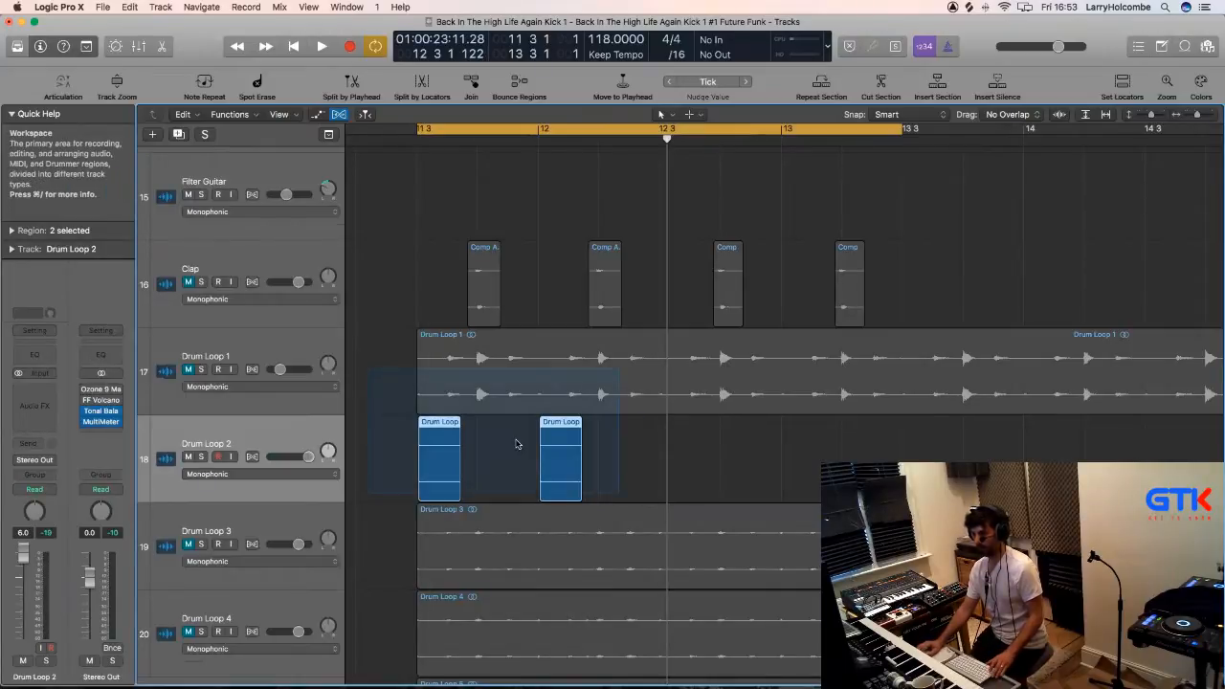
pyautogui.moveTo(553, 437); pyautogui.dragTo(532, 435)
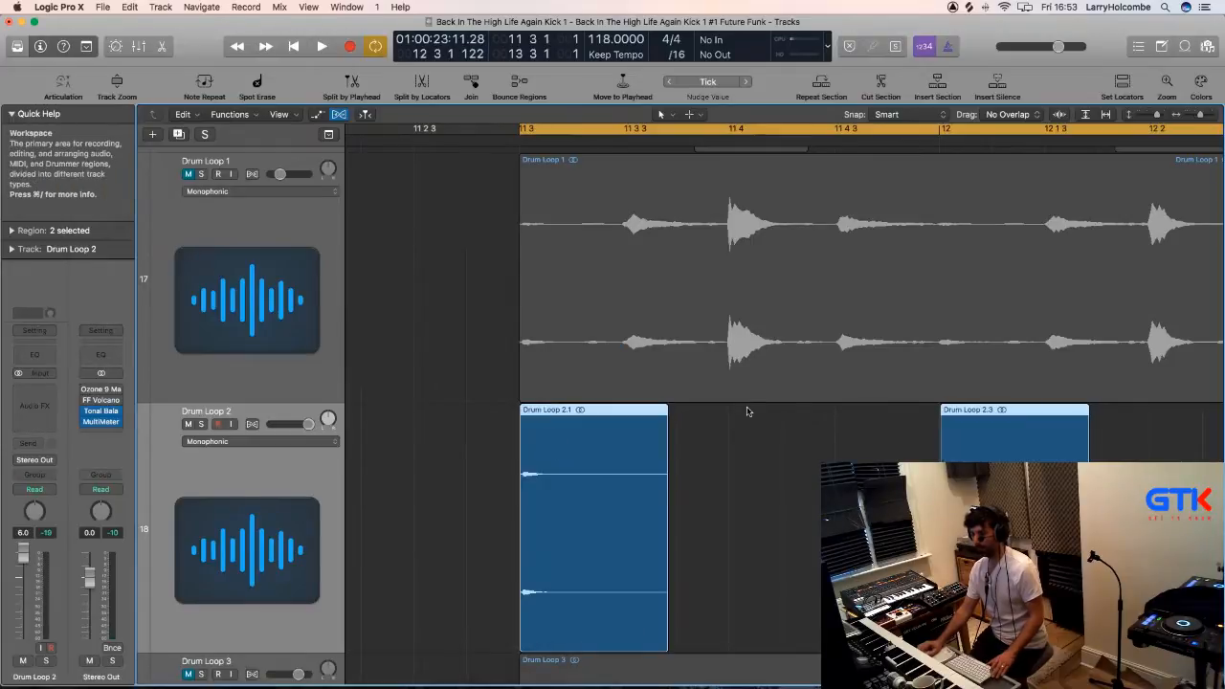
# Trim the silence before the transient on both Drum Loop 2 hits and align the first hit with 11 3.
pyautogui.press('z')
pyautogui.moveTo(934, 381); pyautogui.dragTo(929, 381)
pyautogui.moveTo(779, 310); pyautogui.dragTo(880, 368)
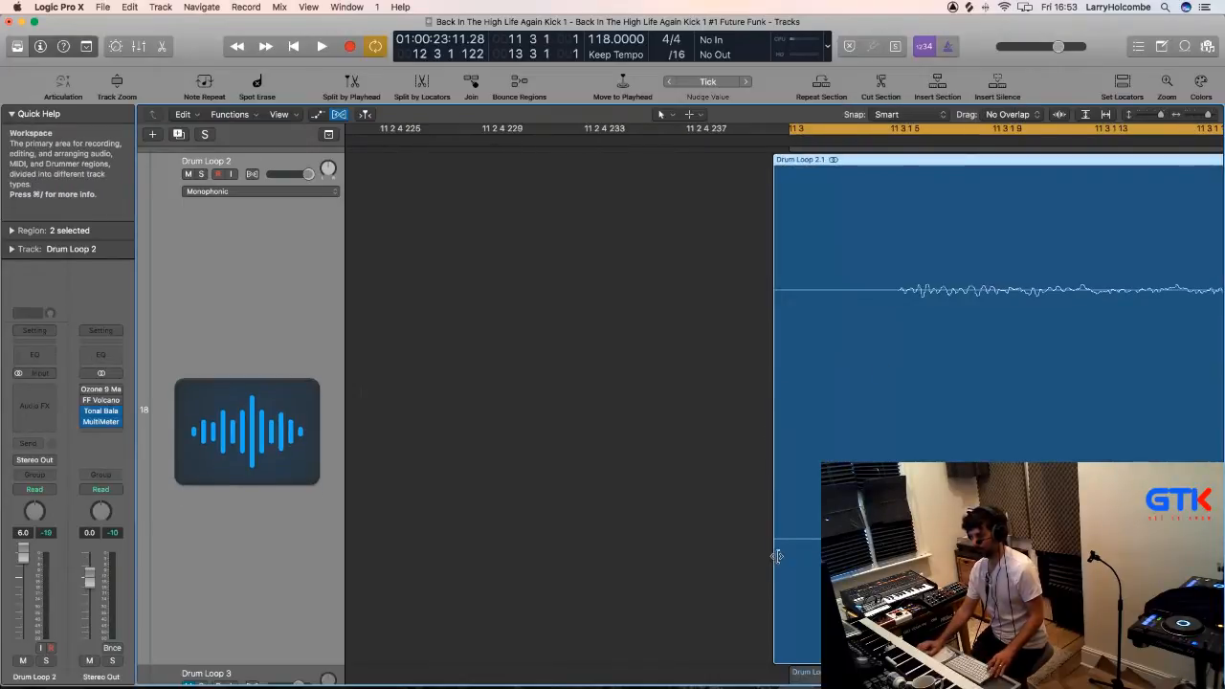
pyautogui.moveTo(778, 556); pyautogui.dragTo(910, 445)
pyautogui.keyDown('ctrl'); pyautogui.keyDown('alt'); pyautogui.click(910, 444); pyautogui.keyUp('alt'); pyautogui.keyUp('ctrl')
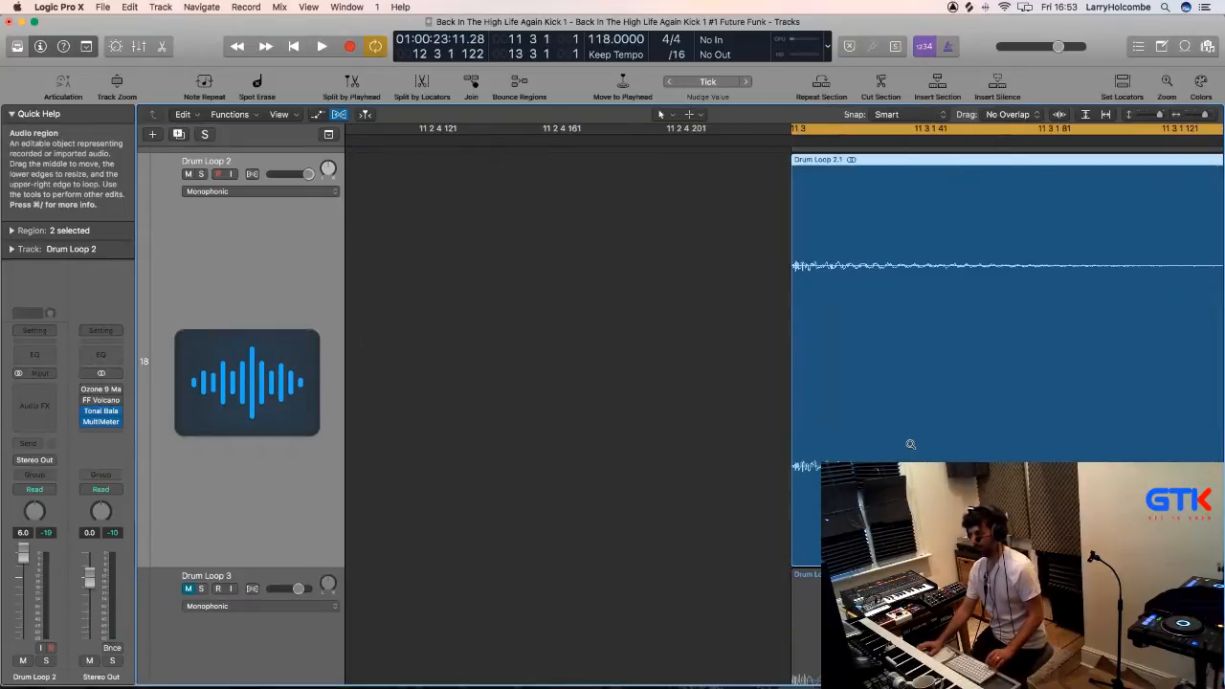
pyautogui.keyDown('ctrl'); pyautogui.keyDown('alt'); pyautogui.click(911, 445); pyautogui.keyUp('alt'); pyautogui.keyUp('ctrl')
# Listen to the two Drum Loop 2 hits and copy both one beat later, to beats 11 4 and 12 2.
pyautogui.press('space')
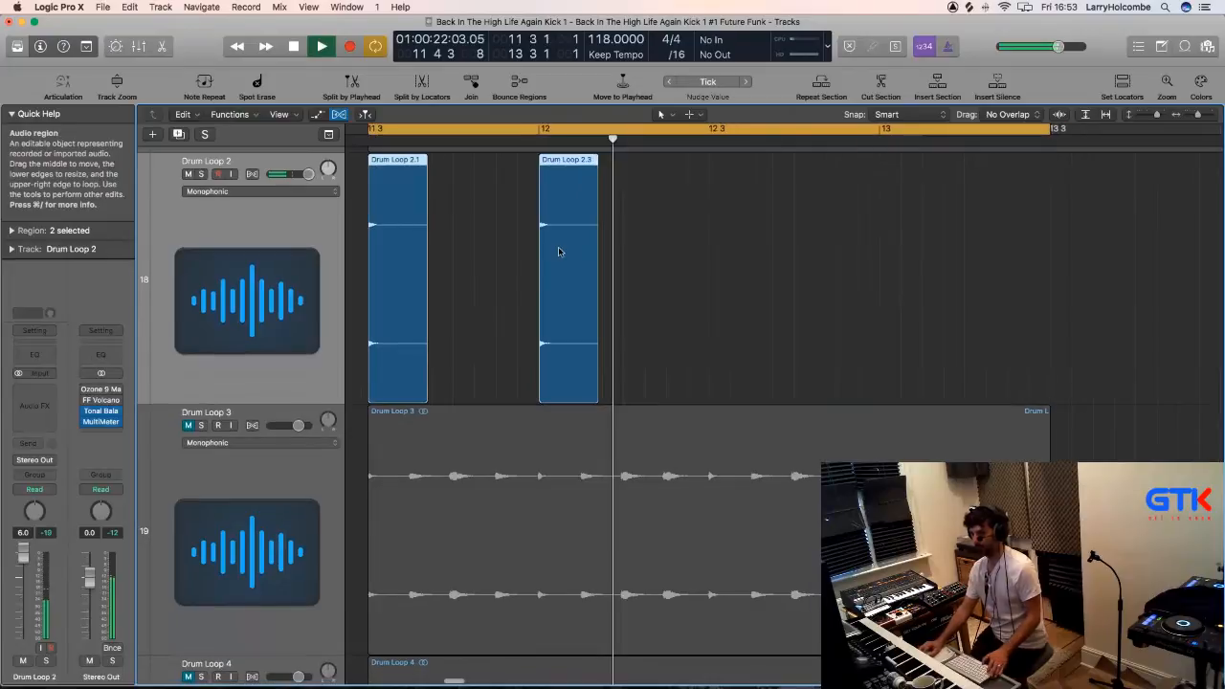
pyautogui.press('space')
pyautogui.moveTo(416, 203); pyautogui.dragTo(498, 219)
pyautogui.press('space')
# Copy the four Drum Loop 2 hits to start at 12 3, filling the two-bar cycle with eight hits.
pyautogui.scroll(-5, 421, 202)
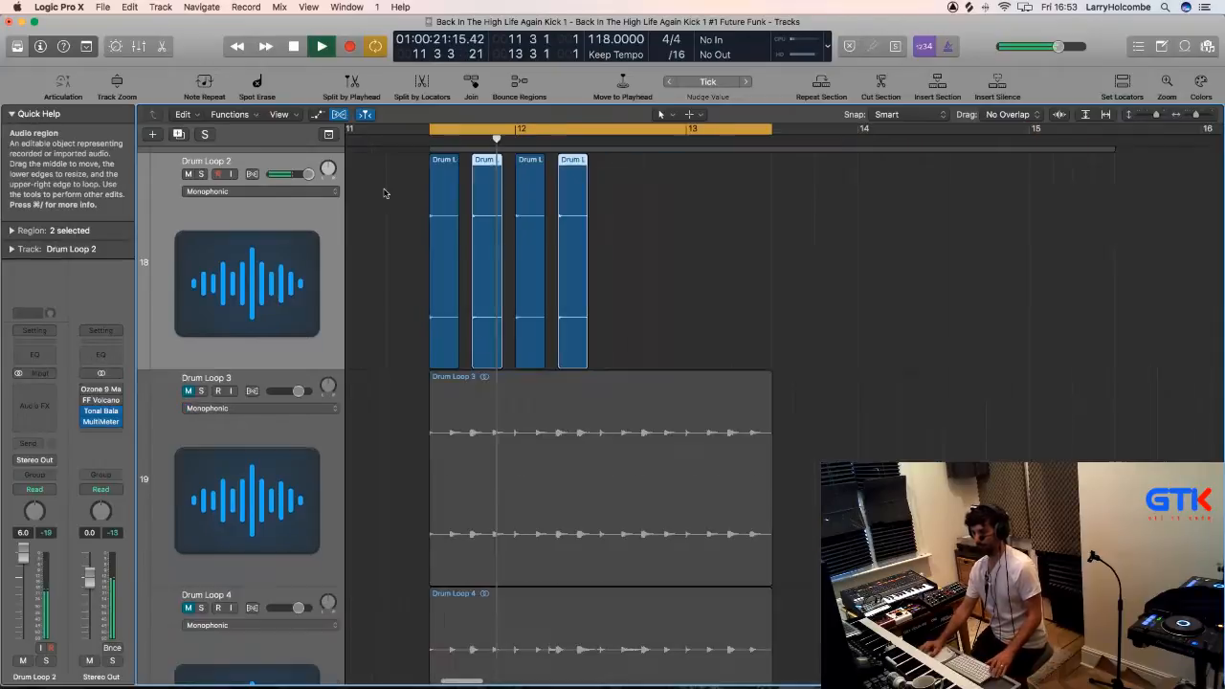
pyautogui.scroll(-2, 433, 188)
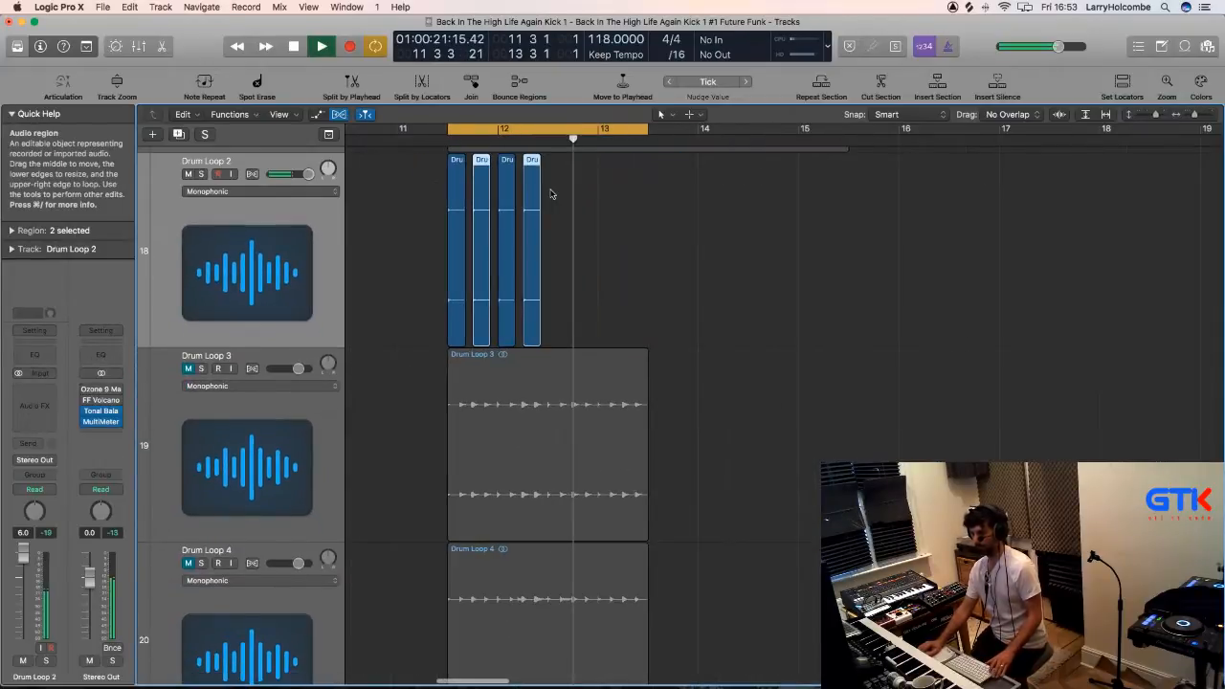
pyautogui.click(405, 192)
pyautogui.moveTo(540, 189)
pyautogui.mouseDown()
pyautogui.moveTo(457, 171)
pyautogui.moveTo(544, 180)
pyautogui.mouseUp()
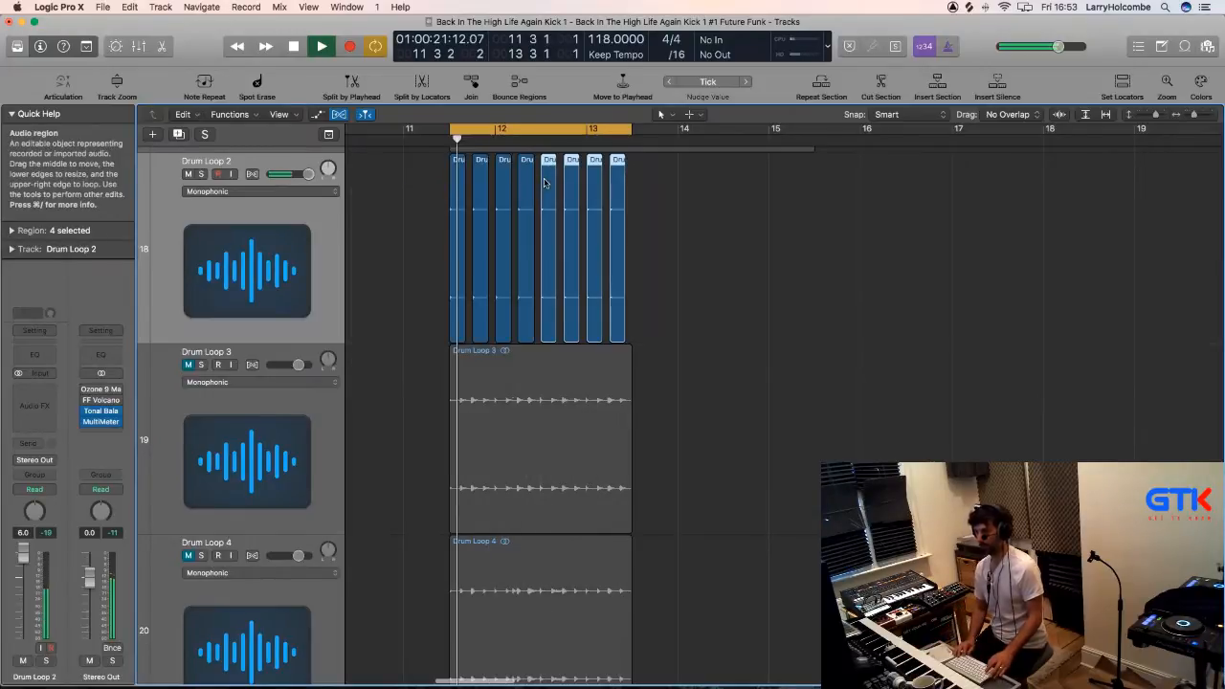
# Lower track 18's volume to -0.4 dB and rename the track as Cowbell].
pyautogui.press('super+Up')
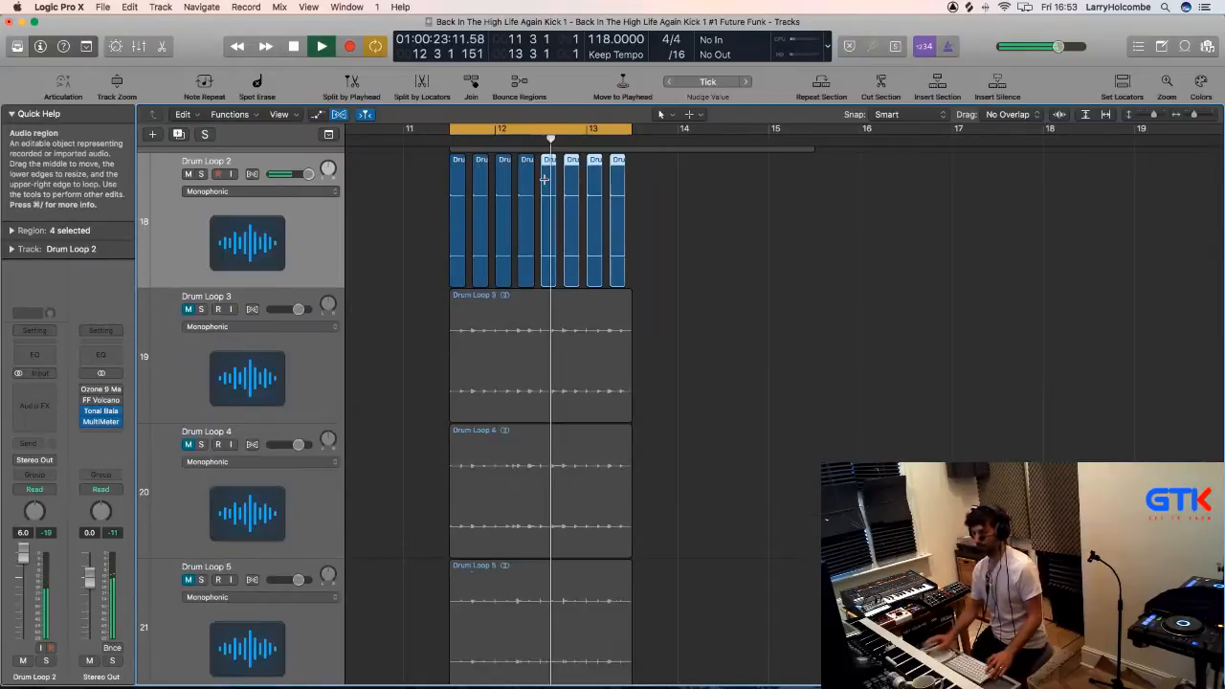
pyautogui.press('super+Up')
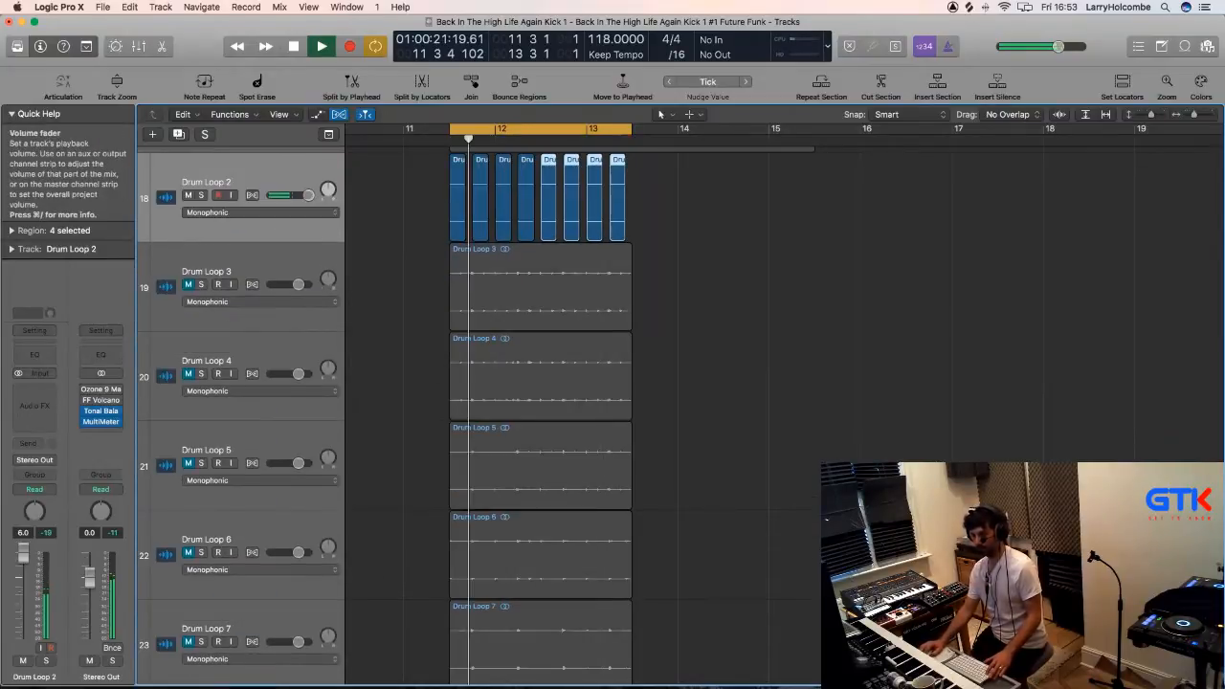
pyautogui.press('space')
pyautogui.doubleClick(212, 178)
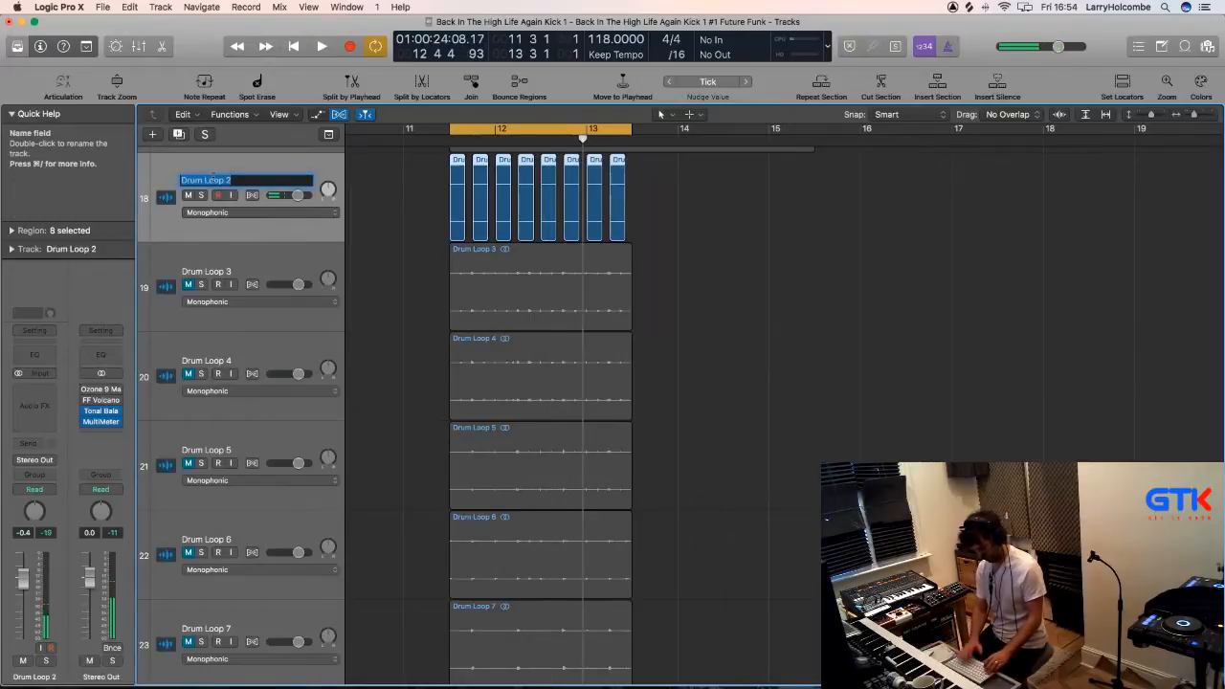
pyautogui.write('Cowbell')
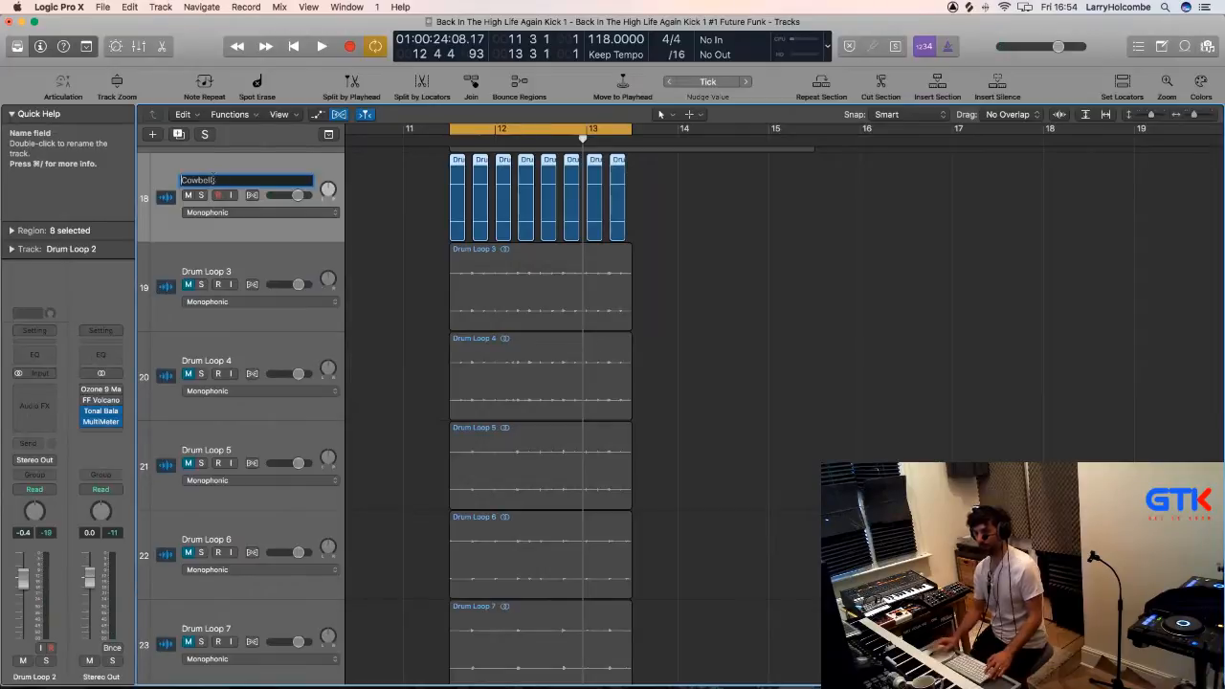
pyautogui.press('Return')
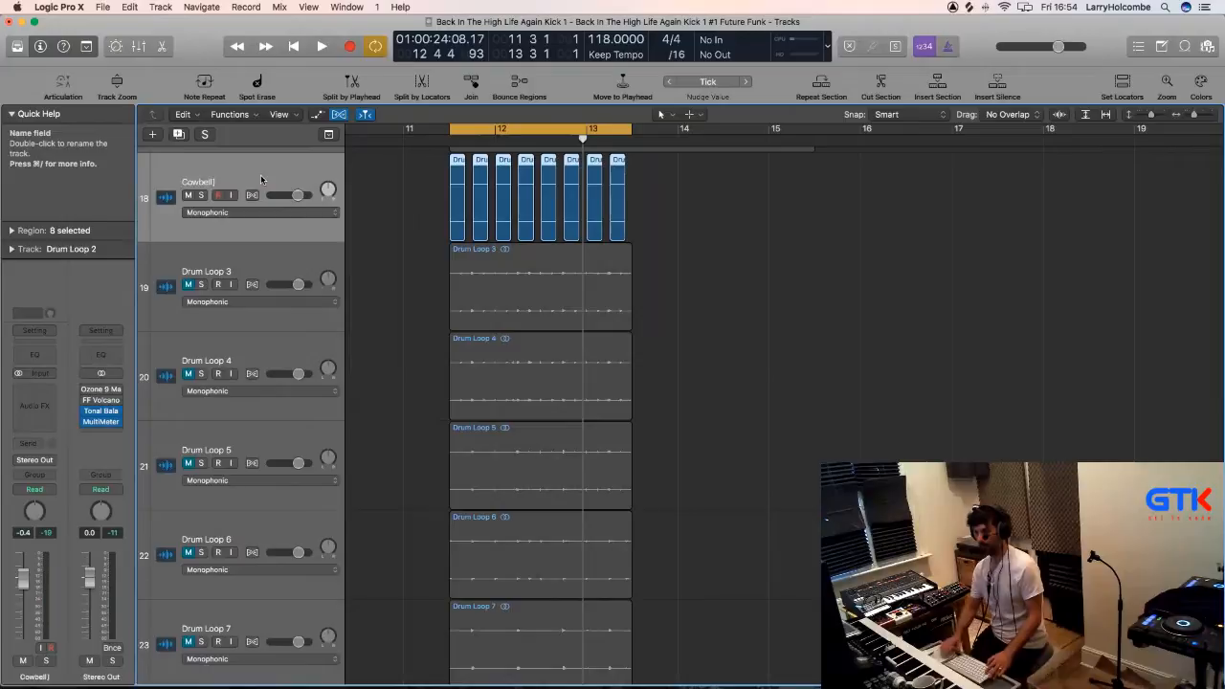
# Mute the Cowbell] track, unmute Drum Loop 3 on track 19 and listen to it in the mix.
pyautogui.press('super+Up')
pyautogui.press('super+Up')
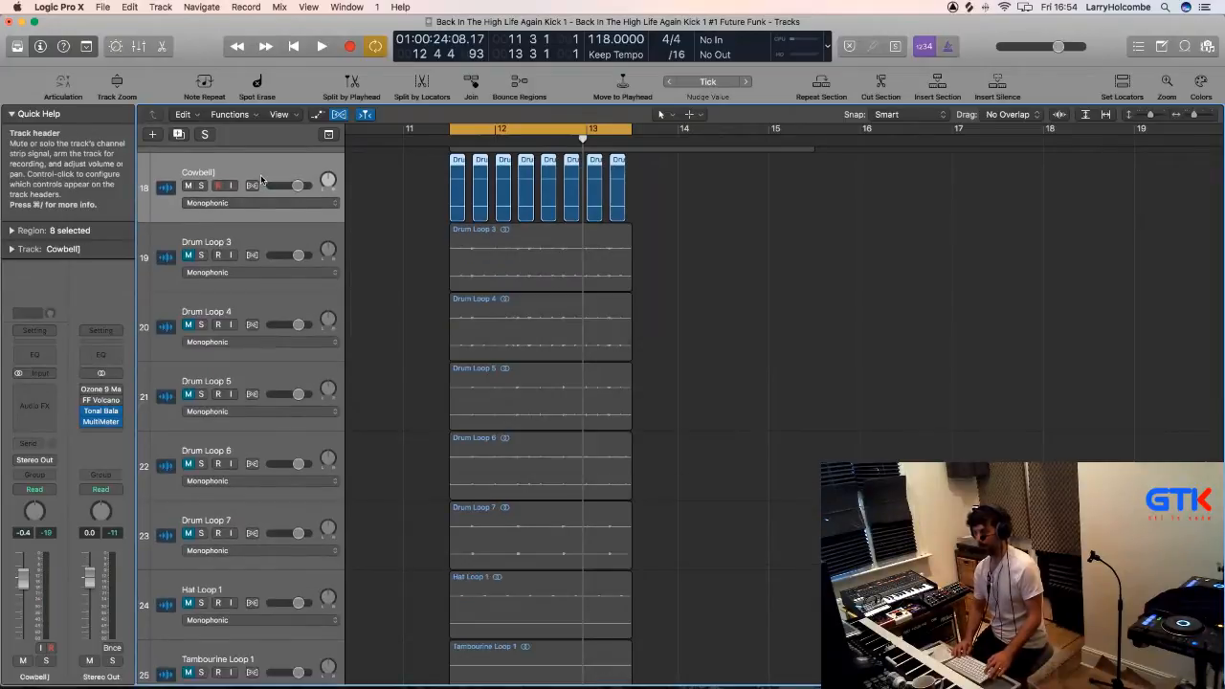
pyautogui.press('super+Up')
pyautogui.press('super+Up')
pyautogui.press('super+Up')
pyautogui.press('super+Up')
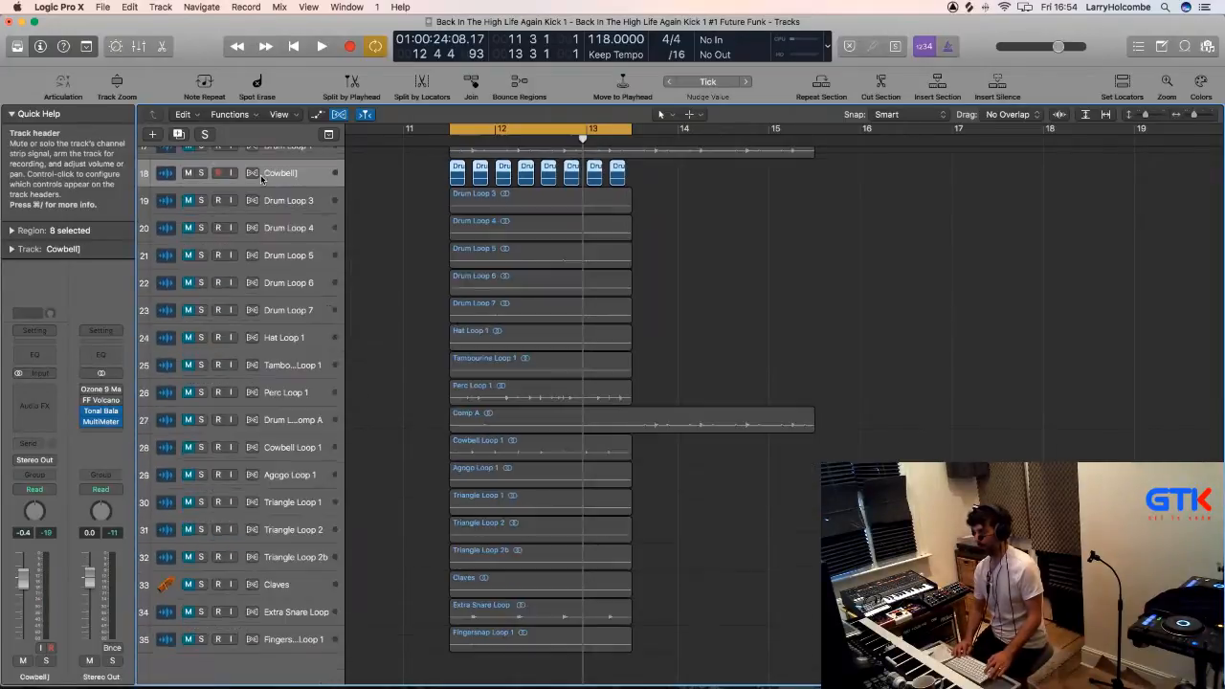
pyautogui.press('super+Tab')
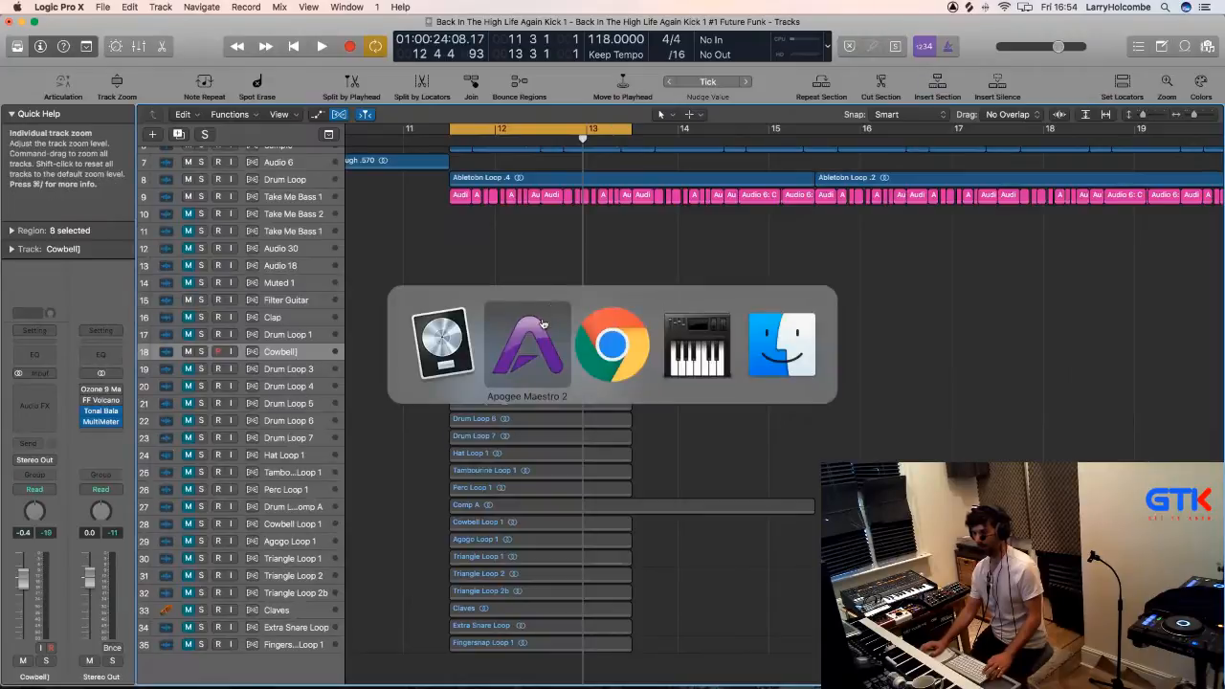
pyautogui.press('Escape')
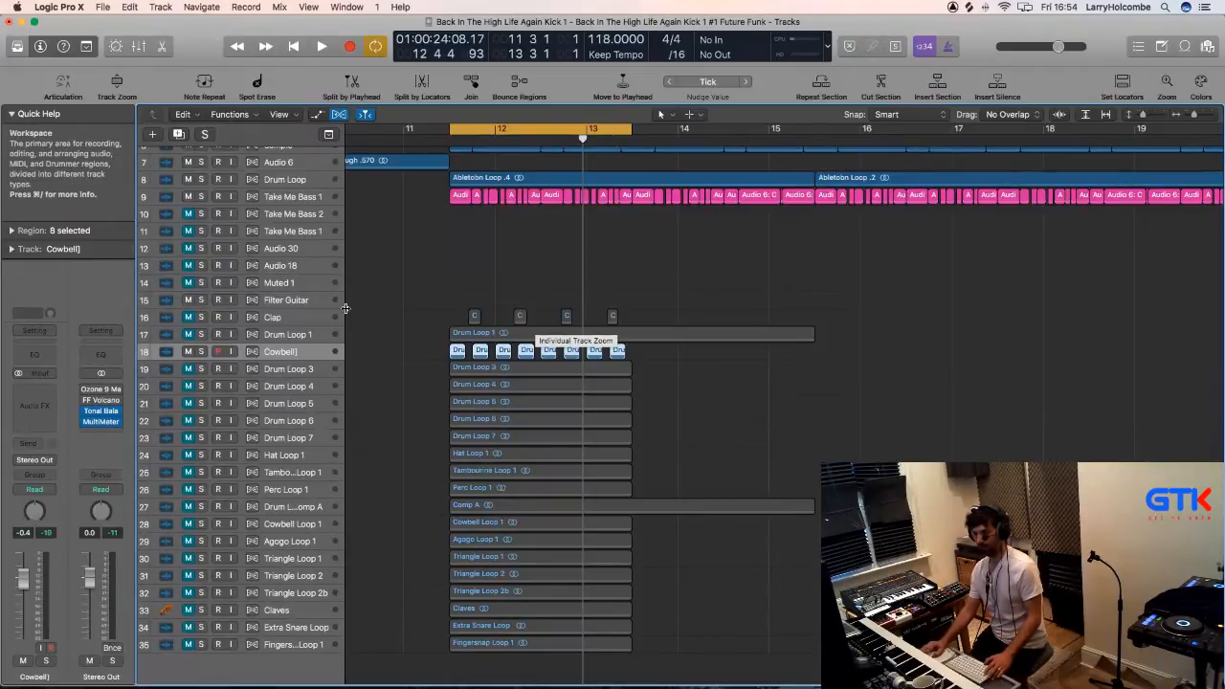
pyautogui.click(189, 368)
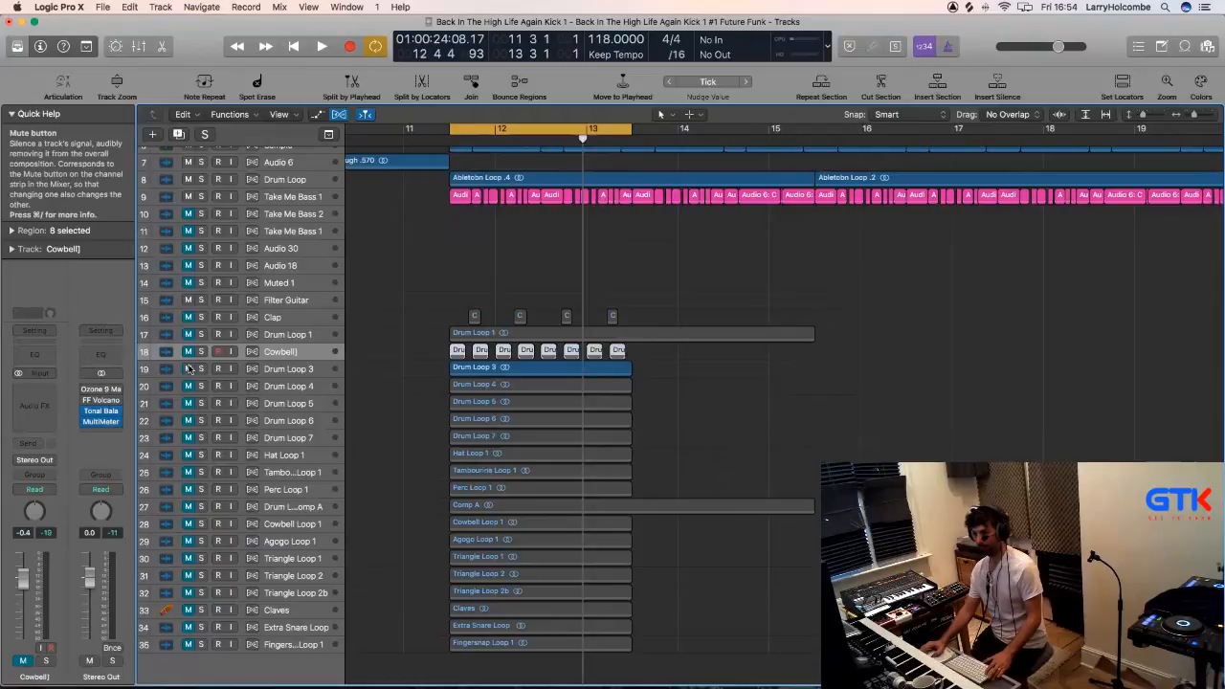
pyautogui.press('space')
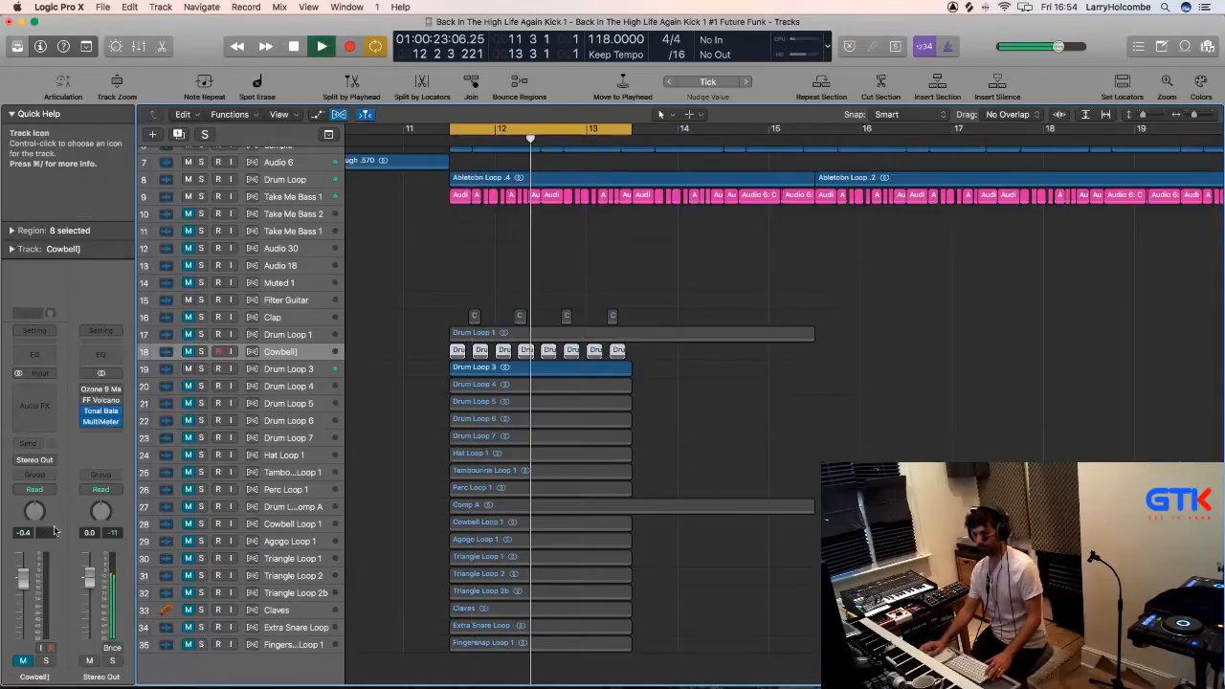
pyautogui.click(195, 369)
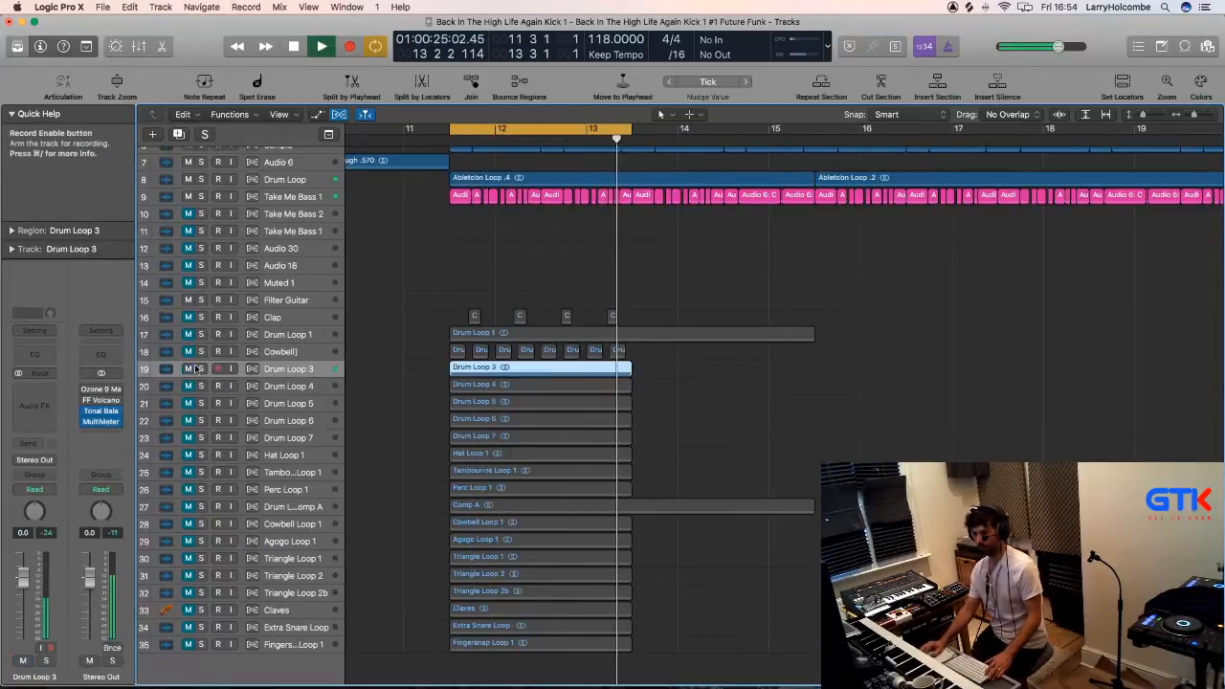
pyautogui.click(189, 317)
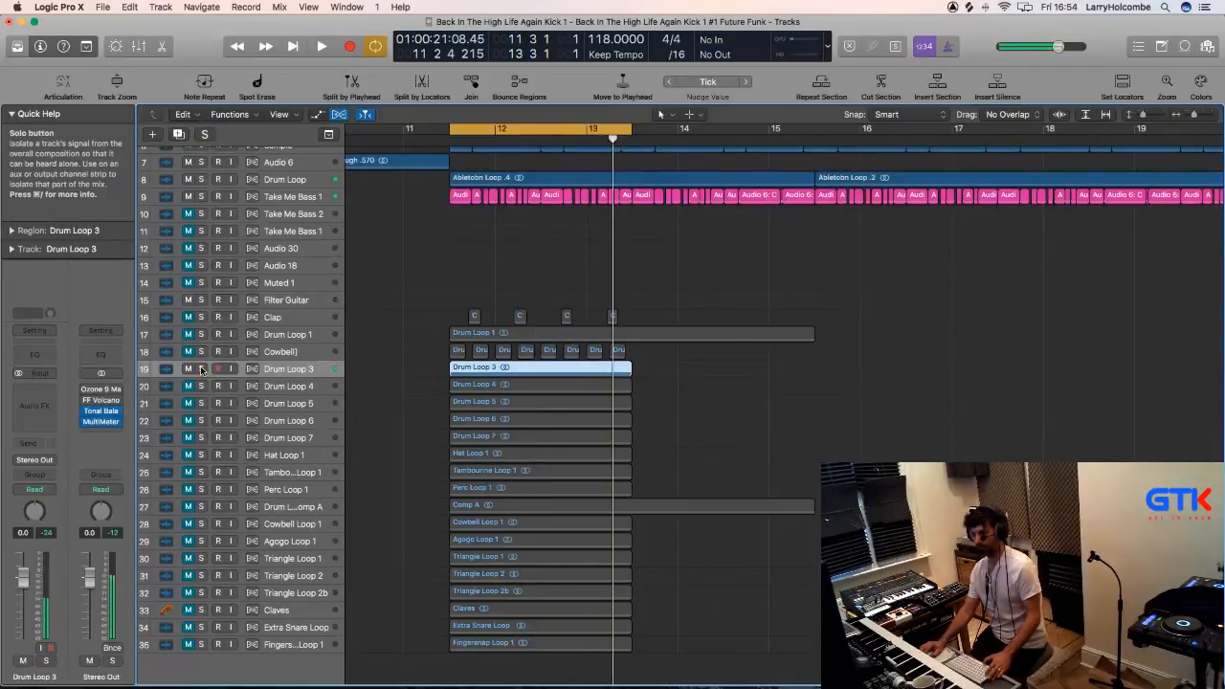
# Compare the mix with Drum Loop 3 muted and unmuted, and lower its volume to -3.3 dB.
pyautogui.click(189, 370)
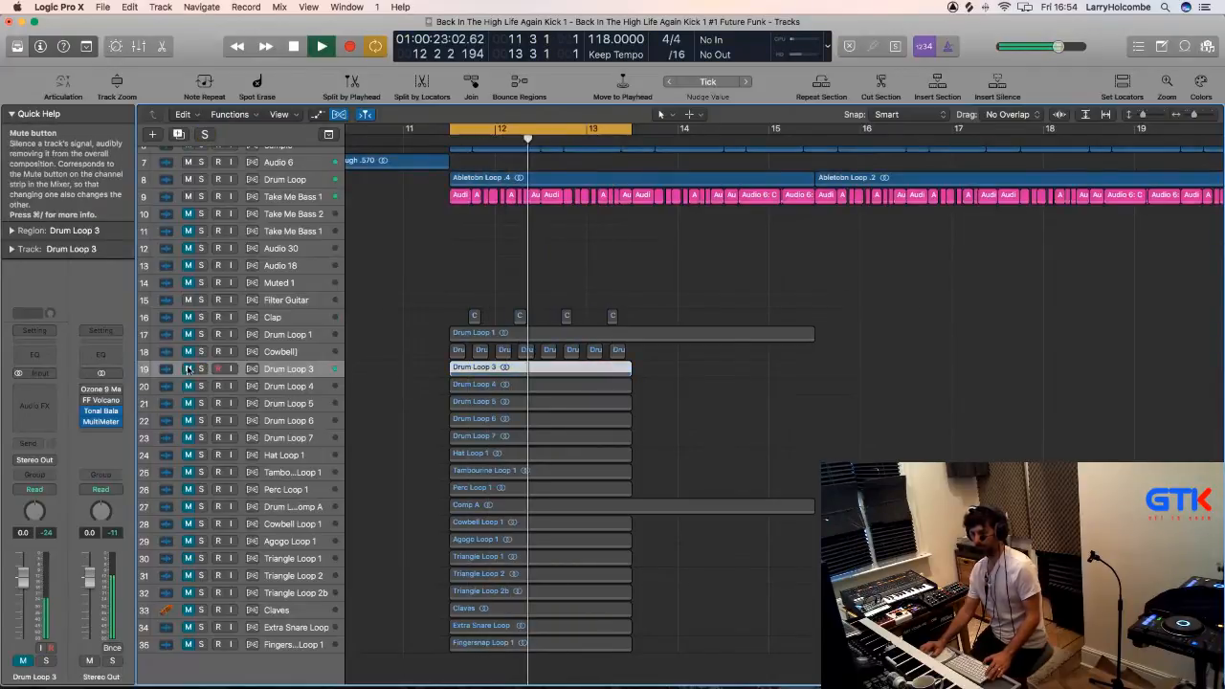
pyautogui.click(189, 369)
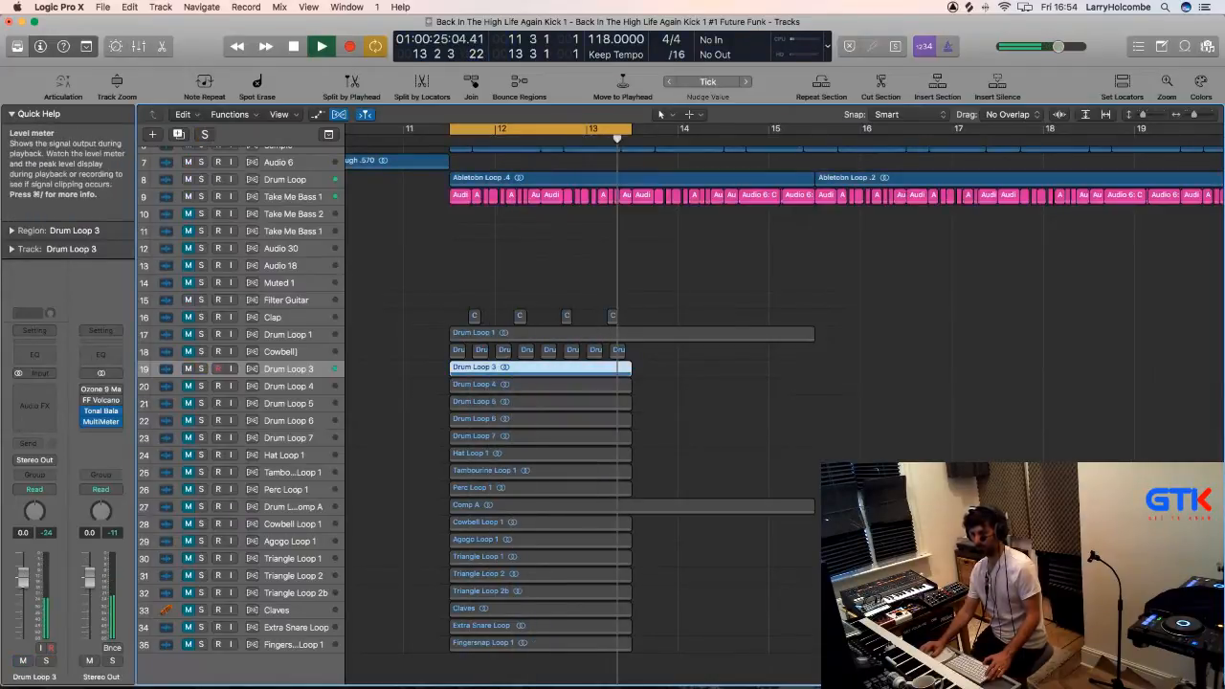
pyautogui.moveTo(23, 576); pyautogui.dragTo(23, 587)
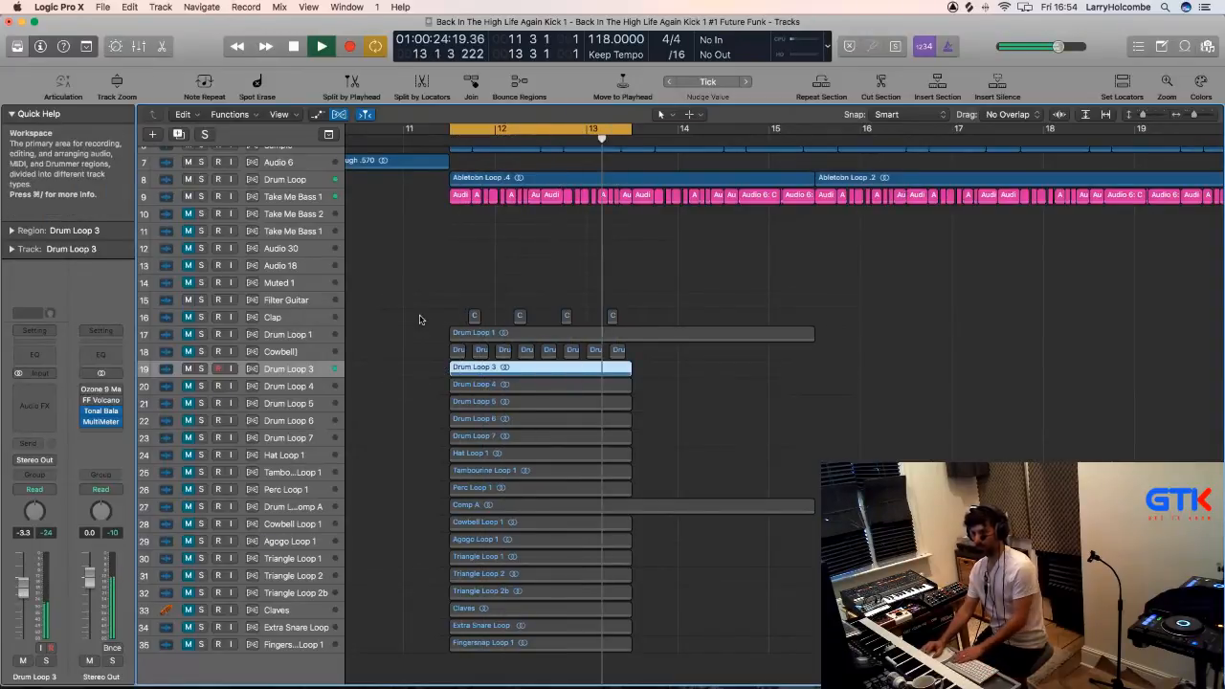
# Stop playback and delete the Drum Loop 3 region together with its track.
pyautogui.press('space')
pyautogui.press('Delete')
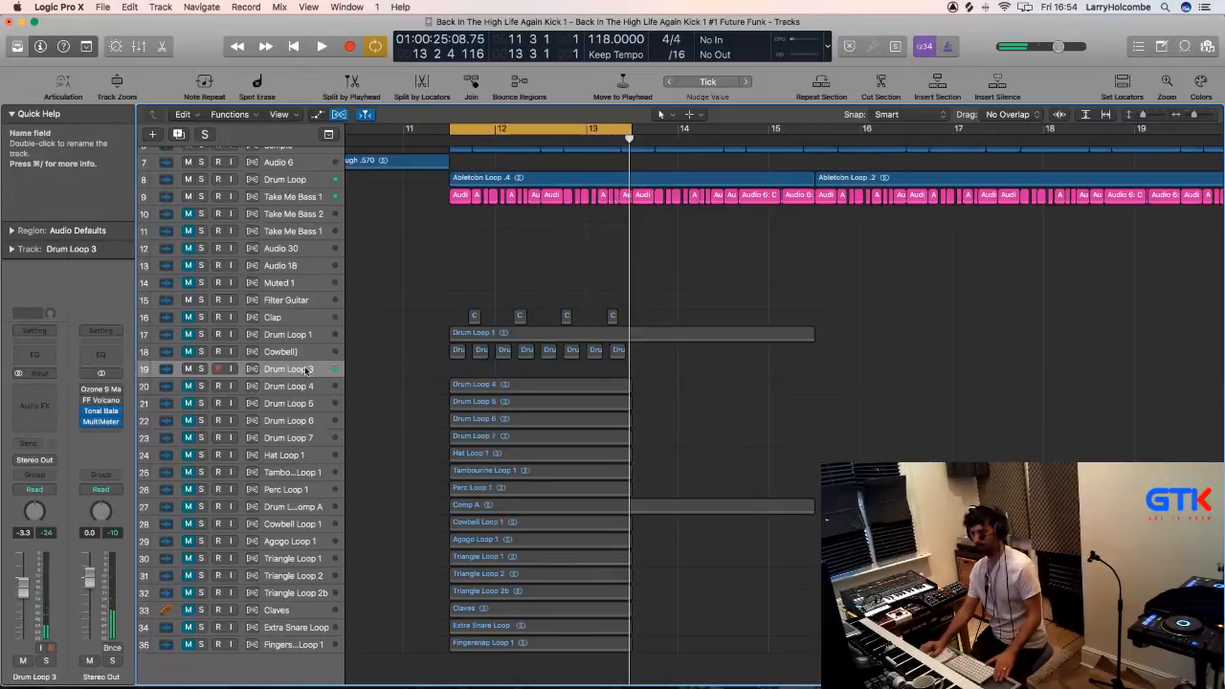
pyautogui.press('super+BackSpace')
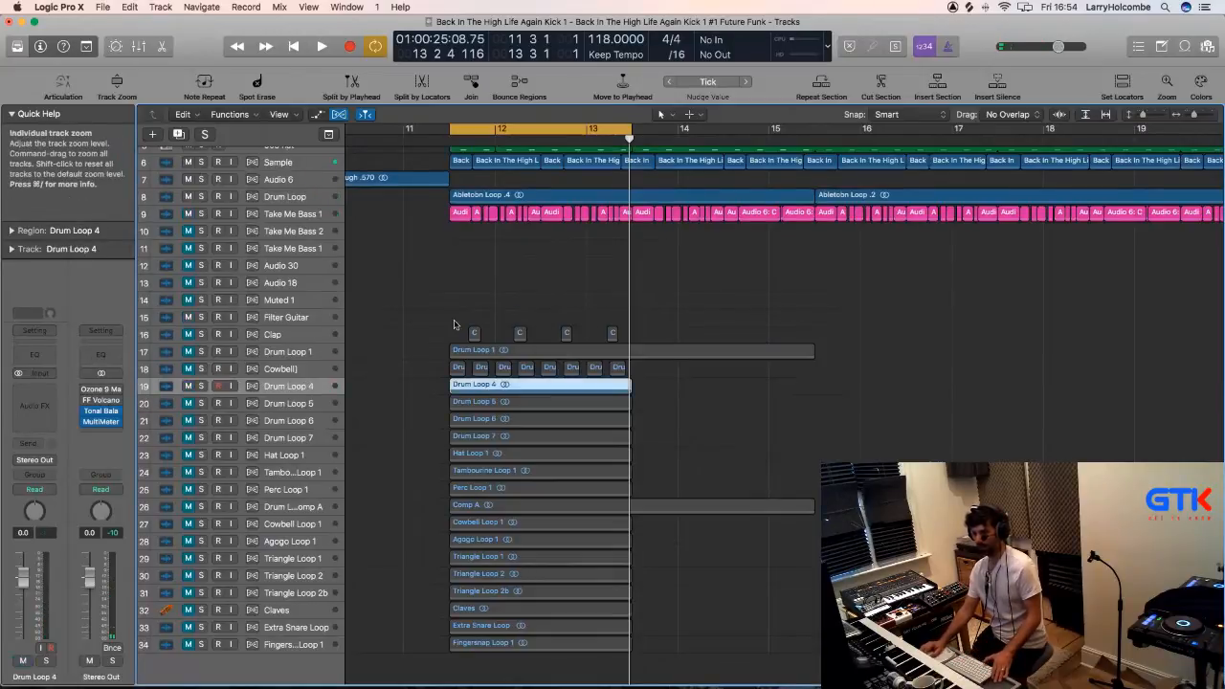
# Unmute Drum Loop 4 and listen to it in the mix, setting its volume to -3.2 dB.
pyautogui.click(455, 325)
pyautogui.moveTo(23, 575); pyautogui.dragTo(26, 560)
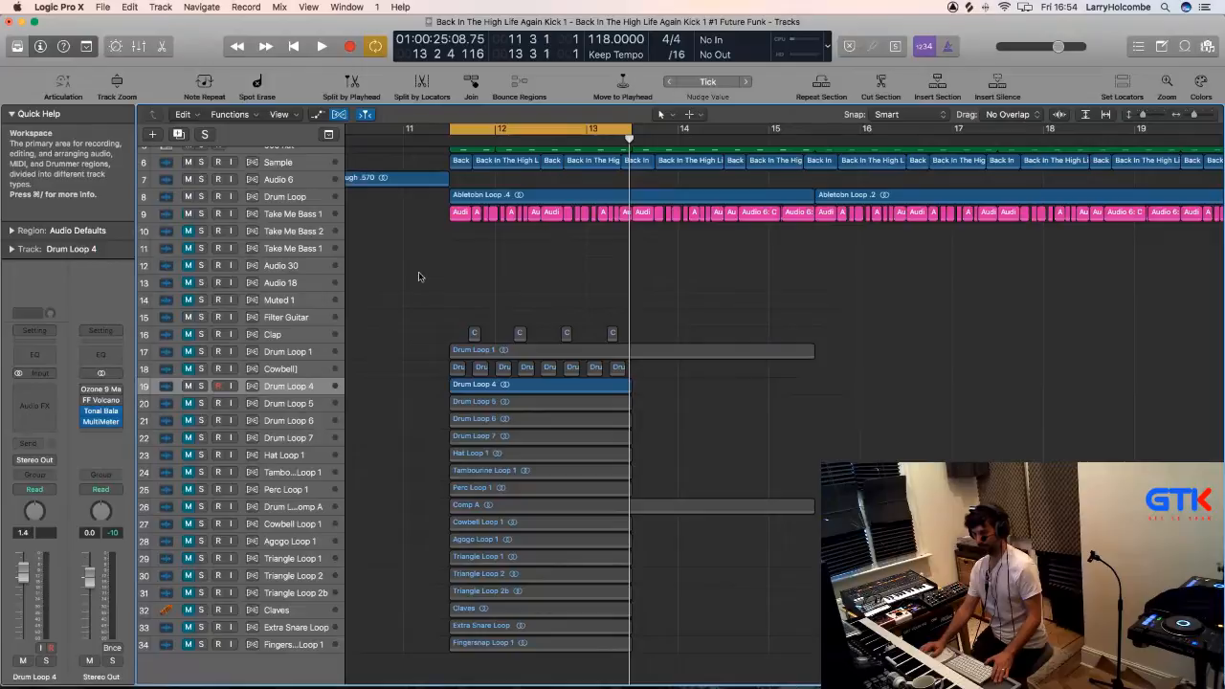
pyautogui.press('space')
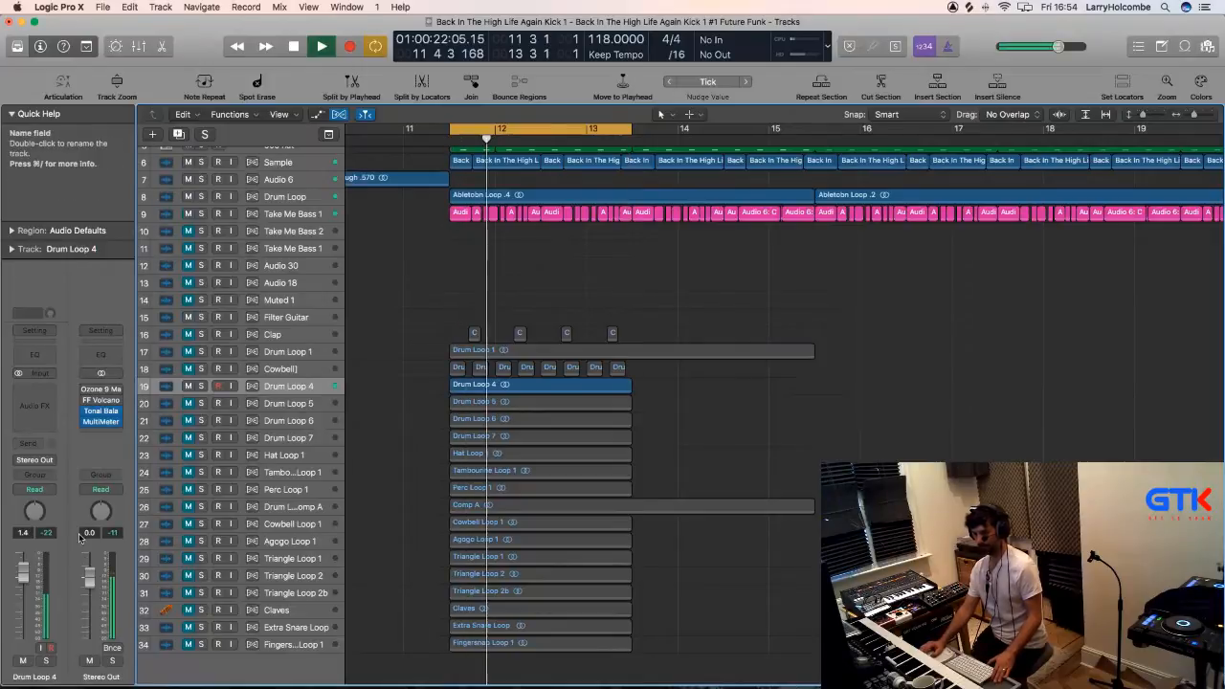
pyautogui.moveTo(23, 574); pyautogui.dragTo(23, 590)
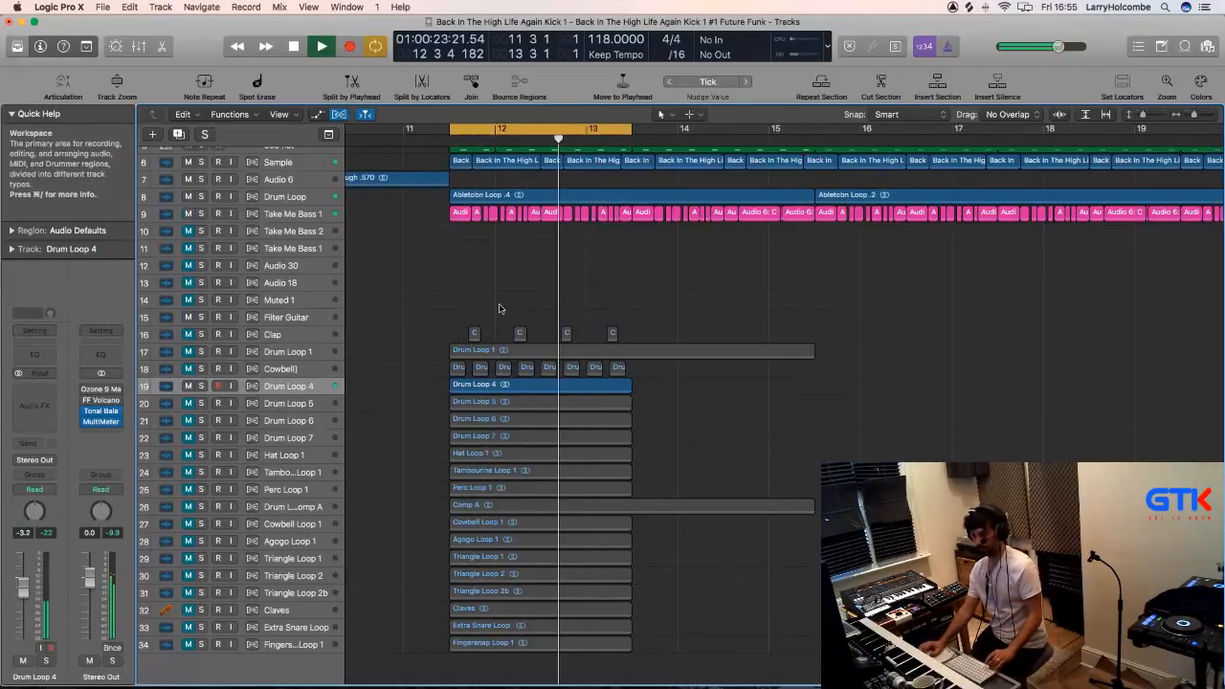
# Trim Drum Loop 4 to its first two hits by deleting everything after roughly the first beat and a quarter.
pyautogui.moveTo(761, 463); pyautogui.dragTo(407, 283)
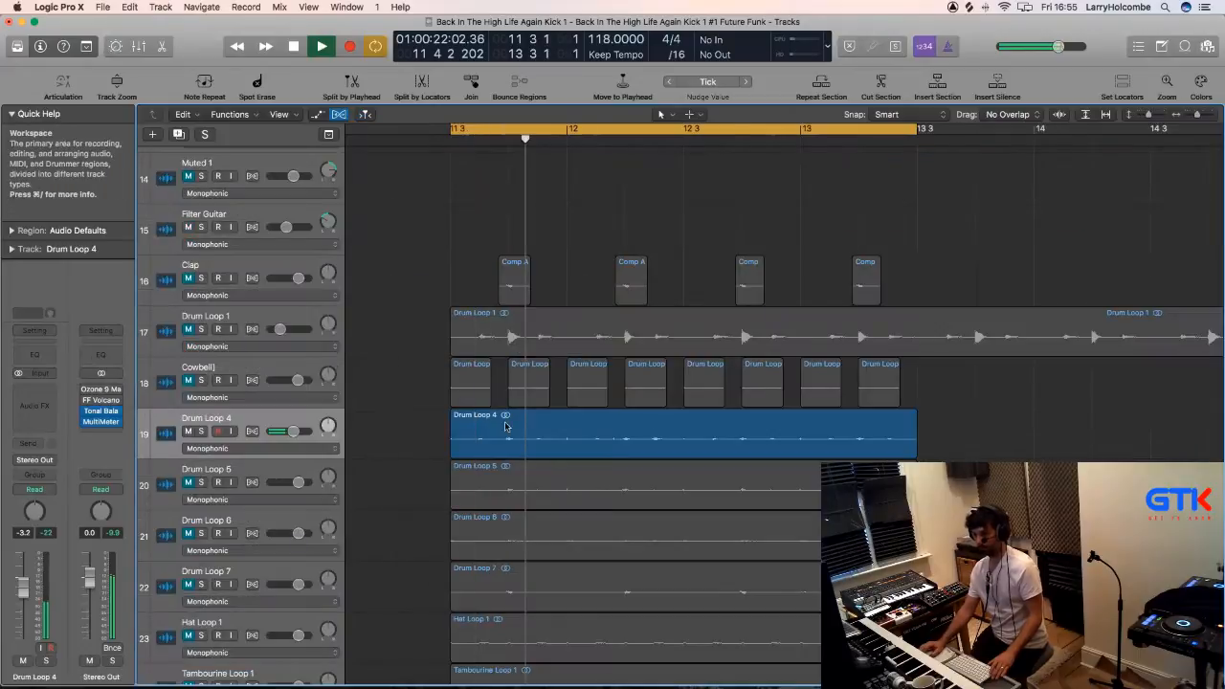
pyautogui.moveTo(528, 423); pyautogui.dragTo(955, 437)
pyautogui.press('Delete')
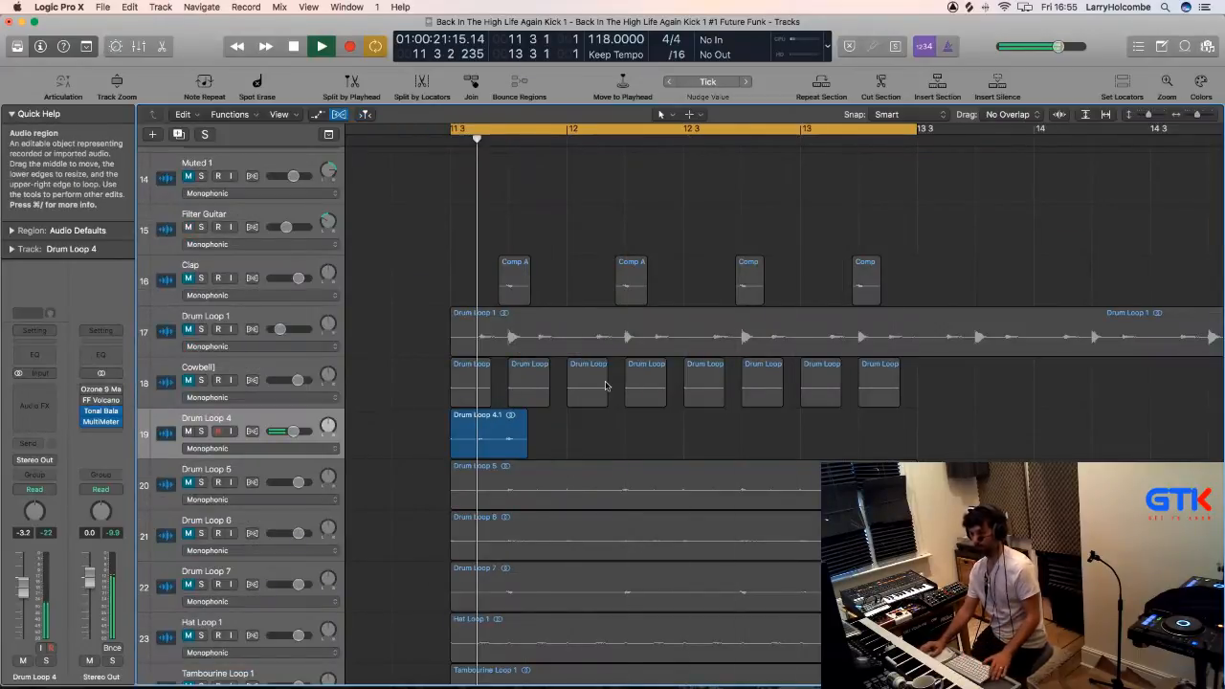
# Mute the first clap region, unmute the Clap track and play it together with the trimmed Drum Loop 4.
pyautogui.press('space')
pyautogui.click(523, 279)
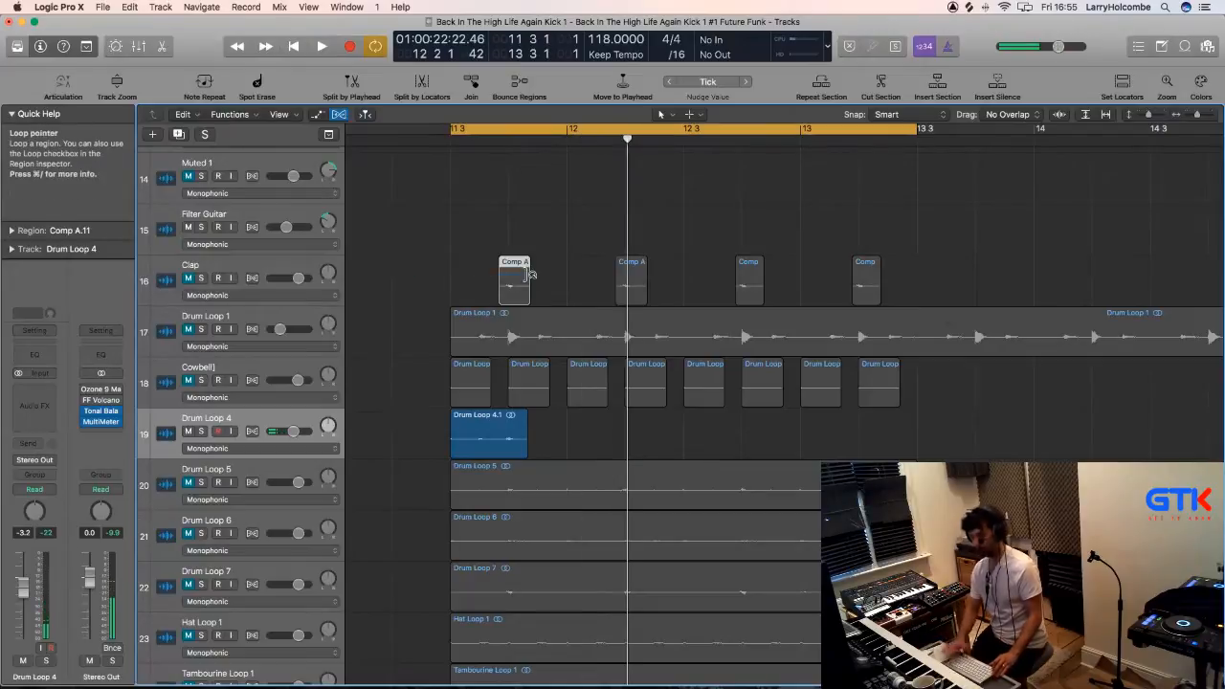
pyautogui.hotkey('ctrl', 'm')
pyautogui.click(188, 278)
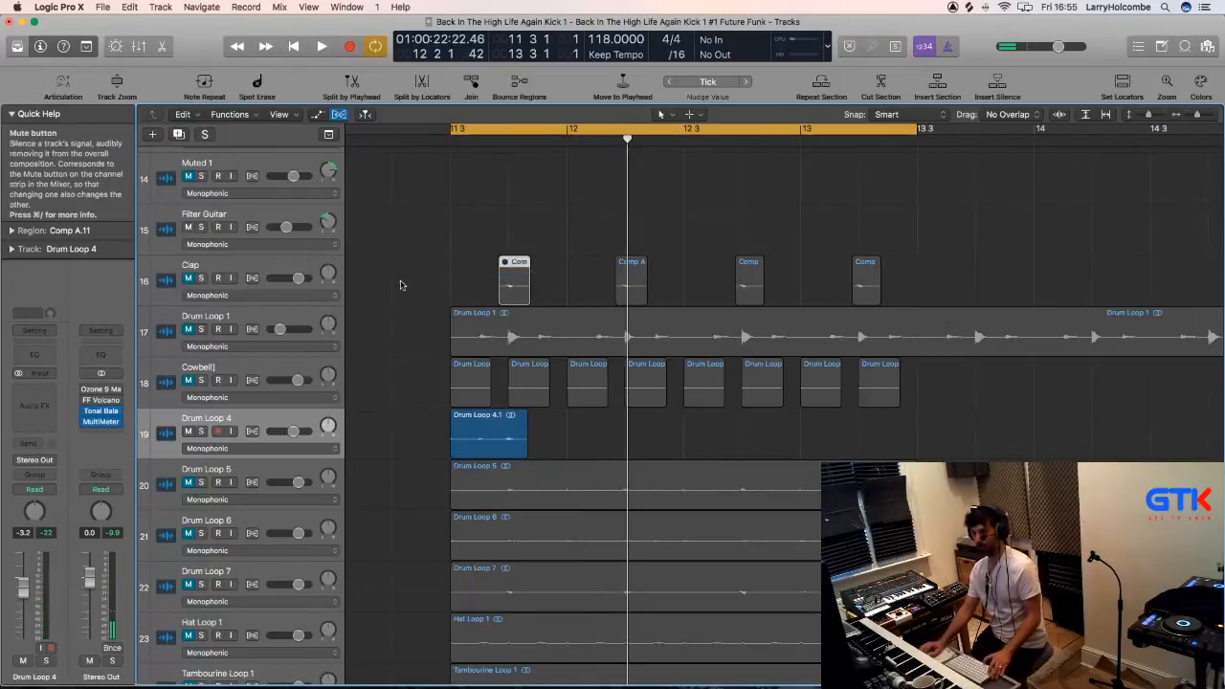
pyautogui.click(424, 284)
pyautogui.press('space')
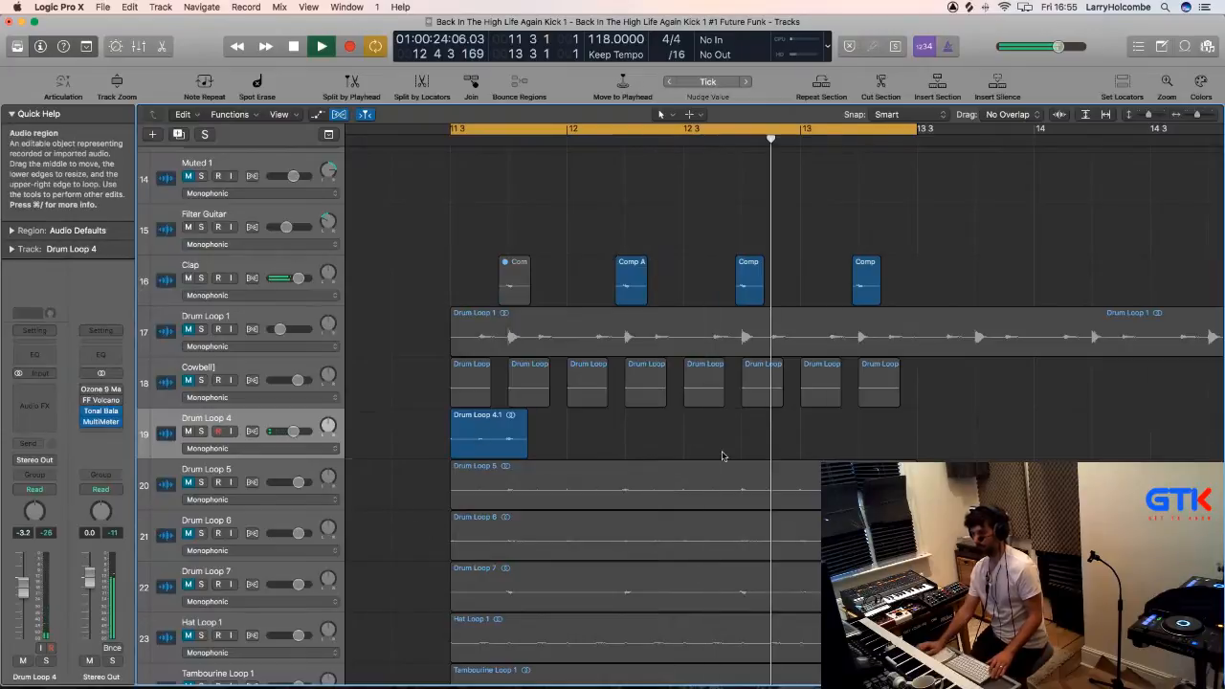
# Copy the trimmed Drum Loop 4 region to 13 1 1 1, and swap the mutes so the first clap plays instead of the original.
pyautogui.moveTo(478, 450); pyautogui.dragTo(835, 454)
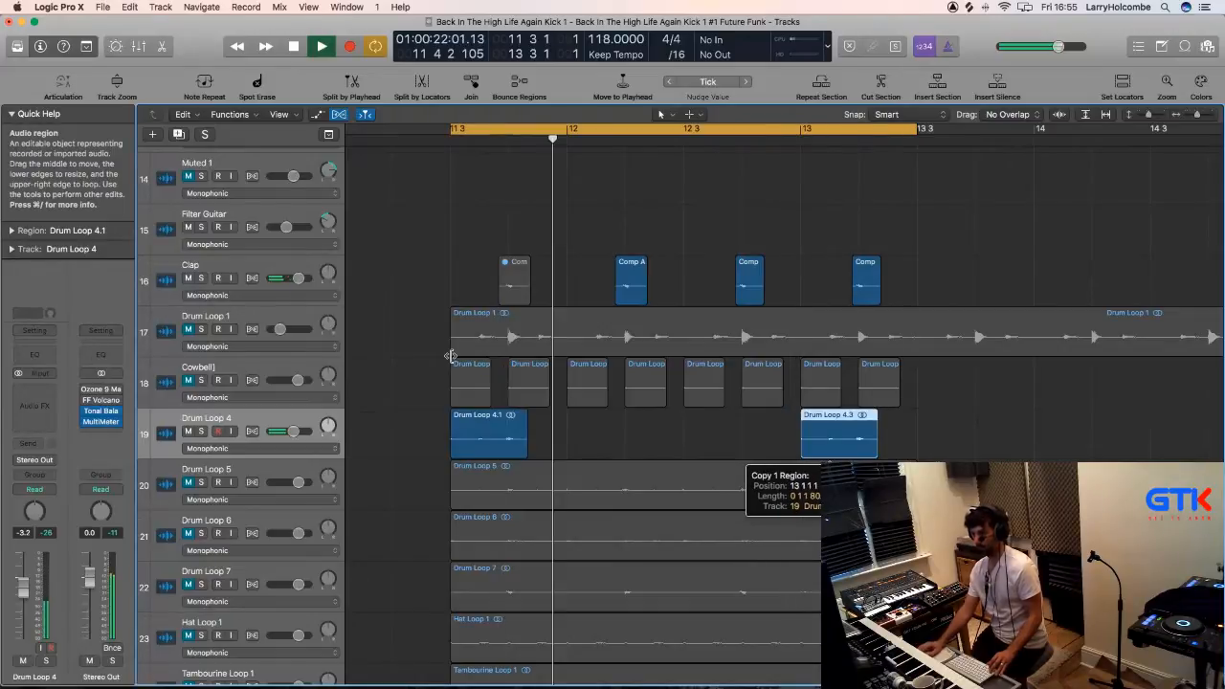
pyautogui.click(516, 285)
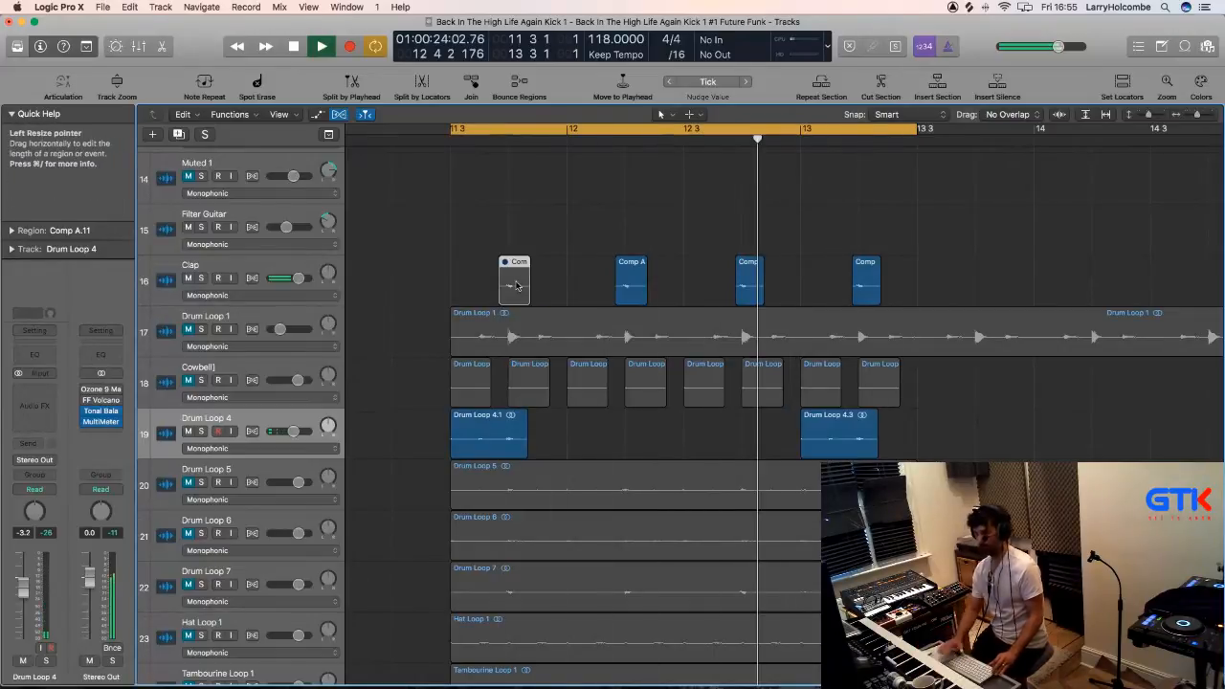
pyautogui.click(479, 438)
pyautogui.hotkey('ctrl', 'm')
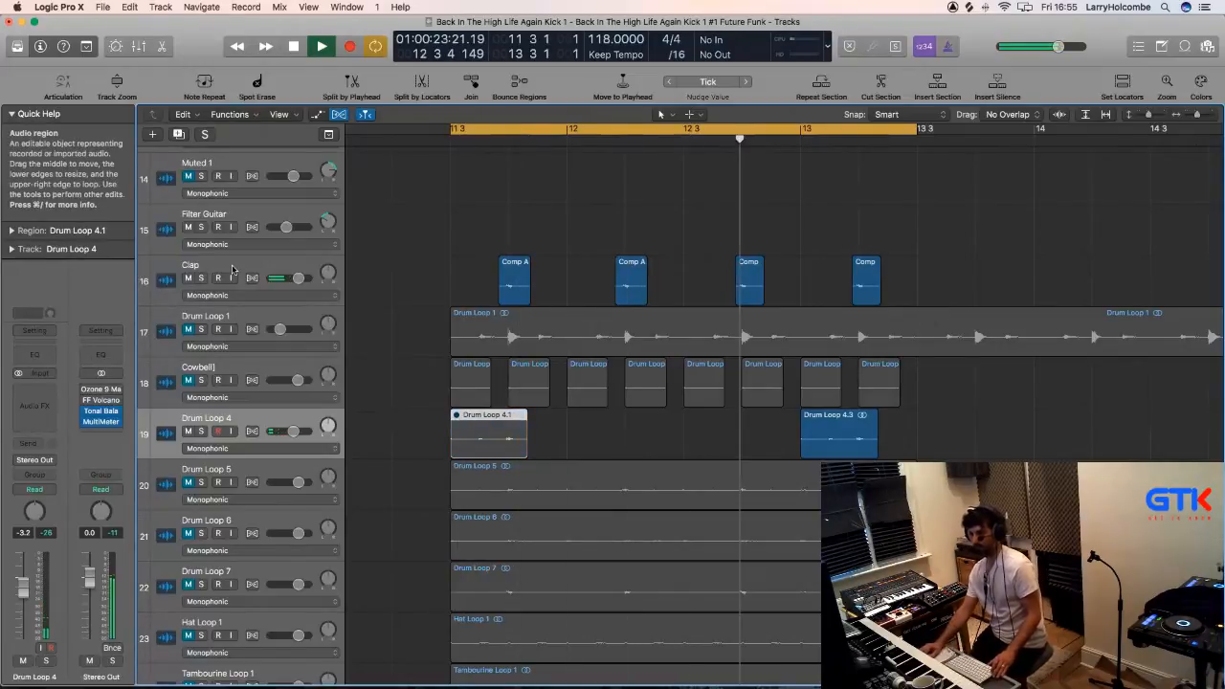
# Balance the two layers during playback by setting Clap to -1.4 dB and Drum Loop 4 to -0.3 dB.
pyautogui.click(232, 271)
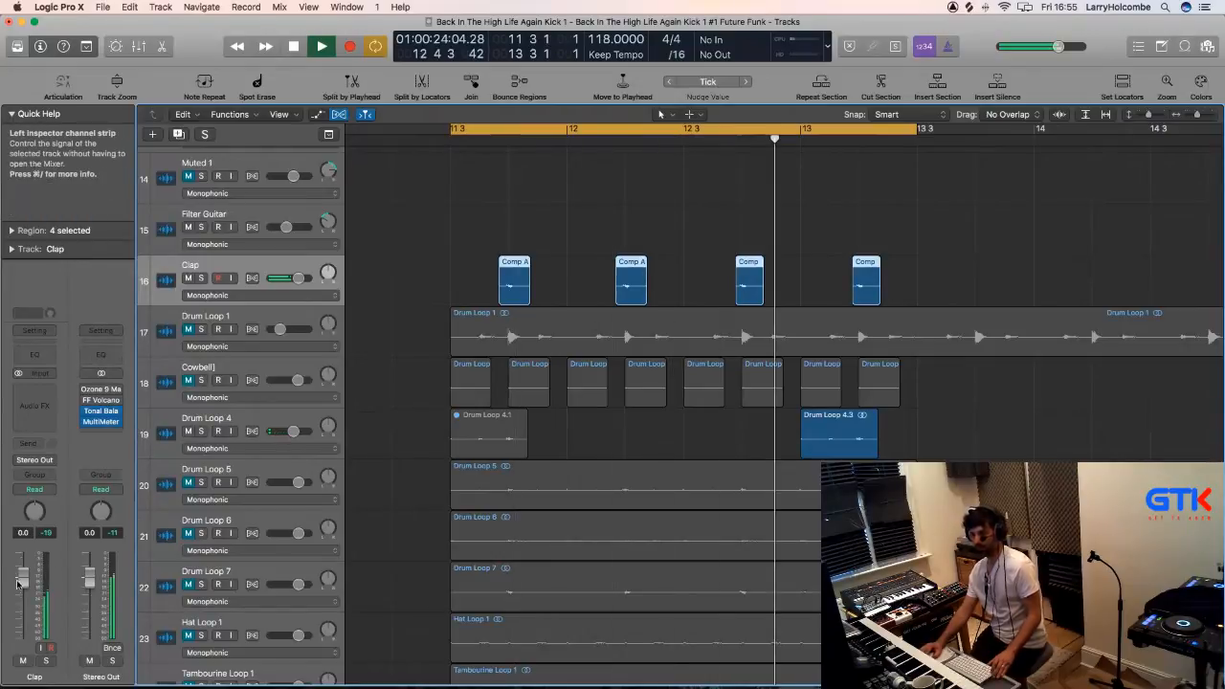
pyautogui.press('space')
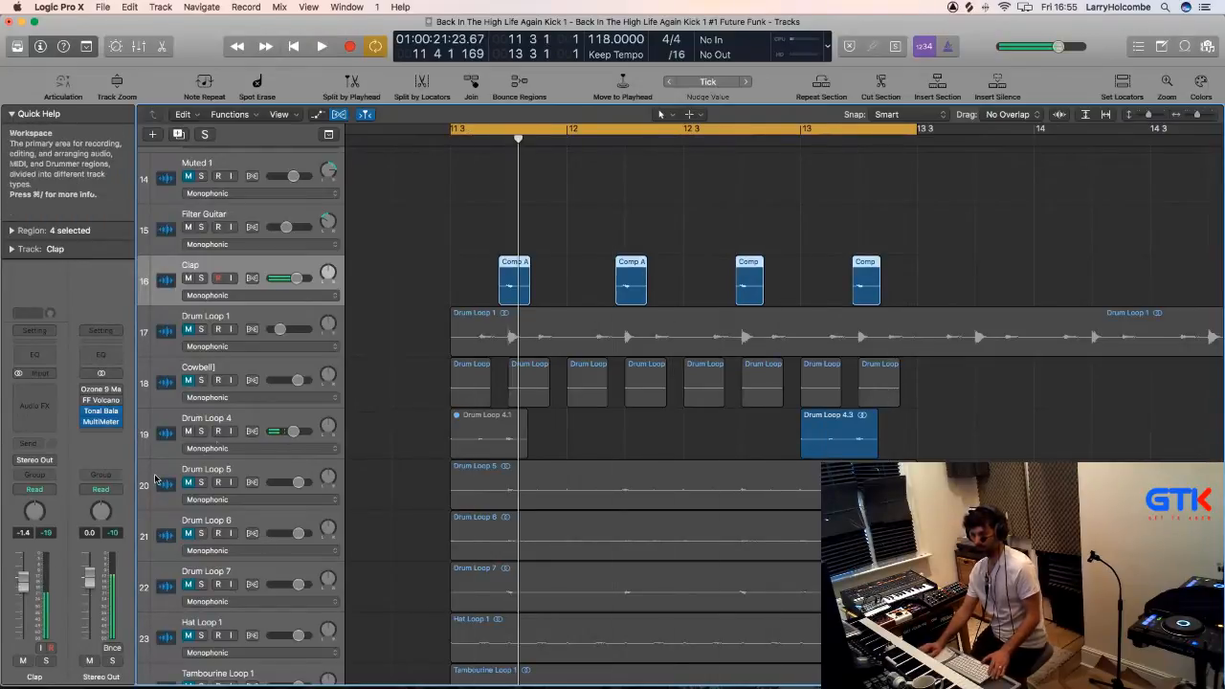
pyautogui.click(249, 414)
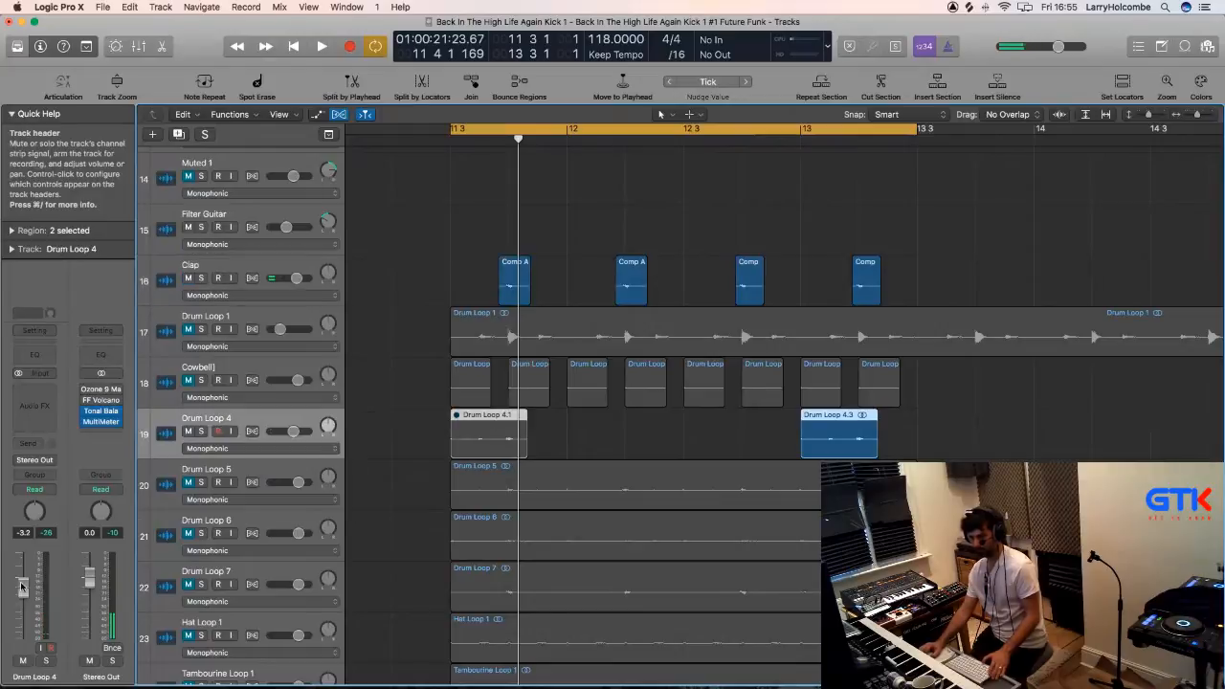
pyautogui.press('space')
pyautogui.moveTo(22, 585); pyautogui.dragTo(22, 572)
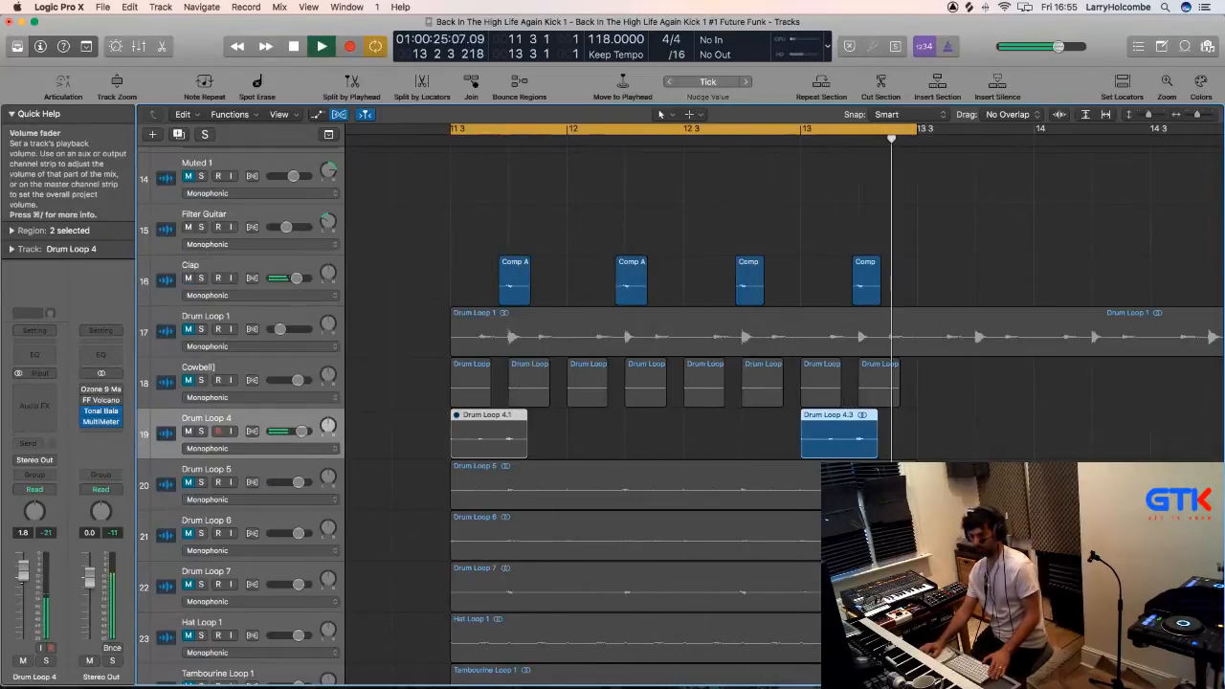
pyautogui.click(495, 228)
pyautogui.click(804, 435)
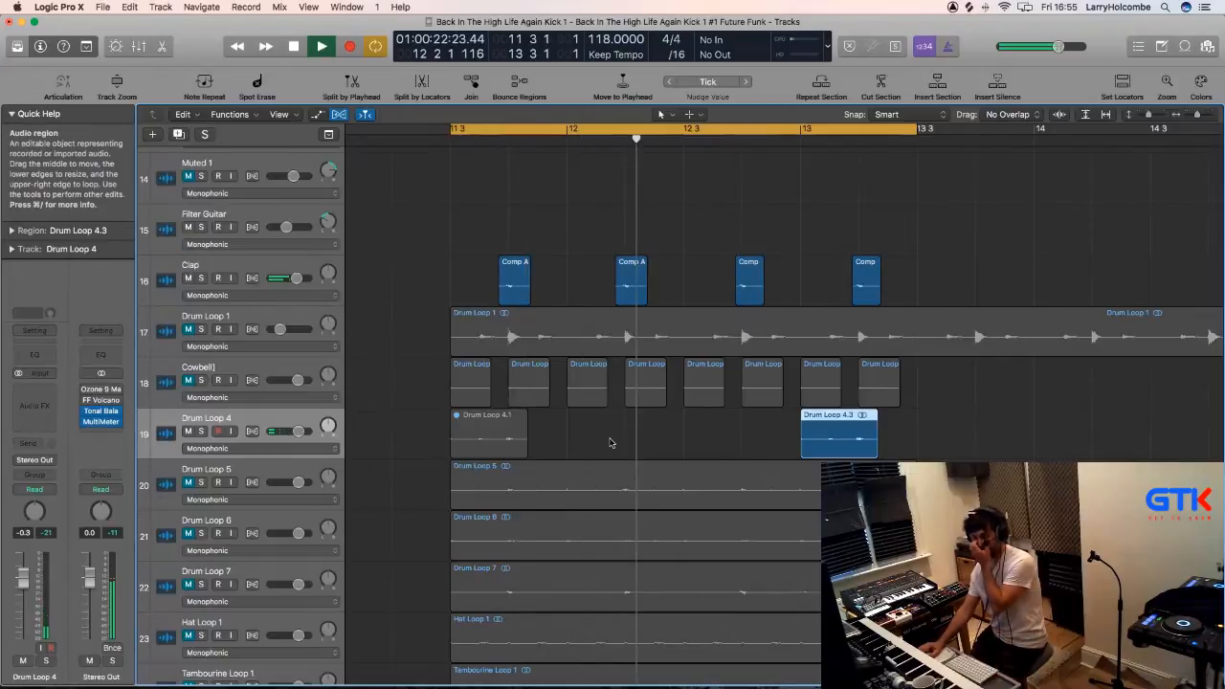
# Mute the last clap region to hear the Drum Loop 4 copy alone, and lower the Clap track to -1.8 dB.
pyautogui.click(875, 284)
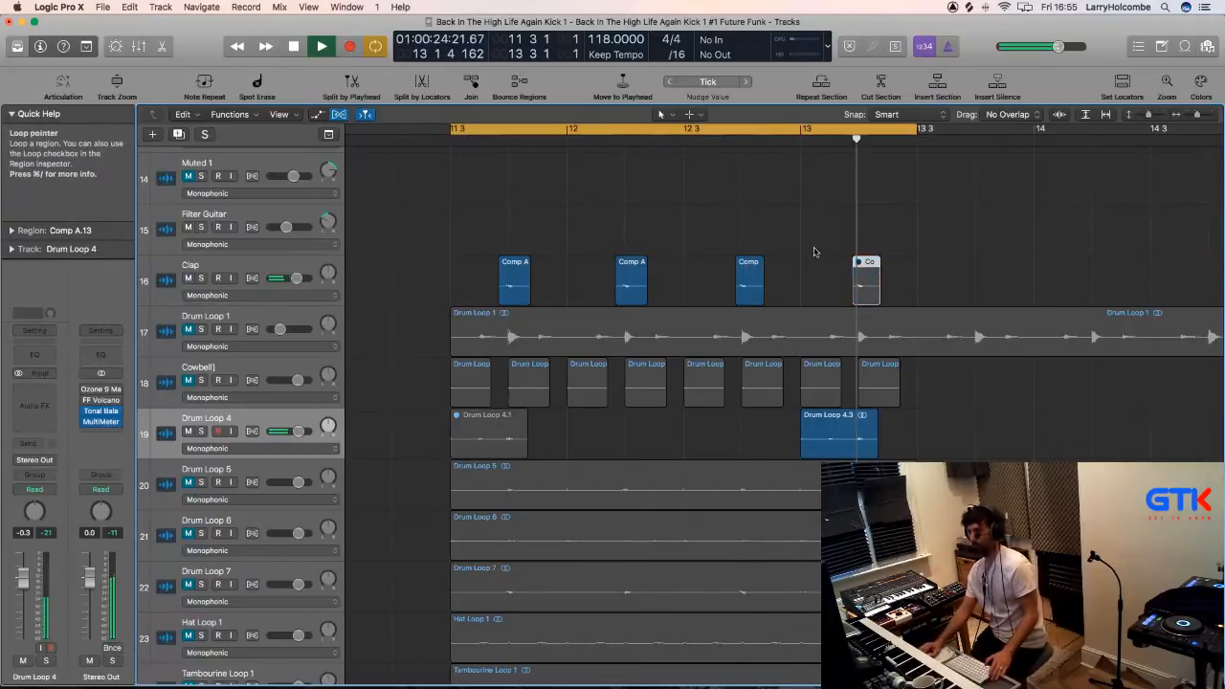
pyautogui.click(656, 211)
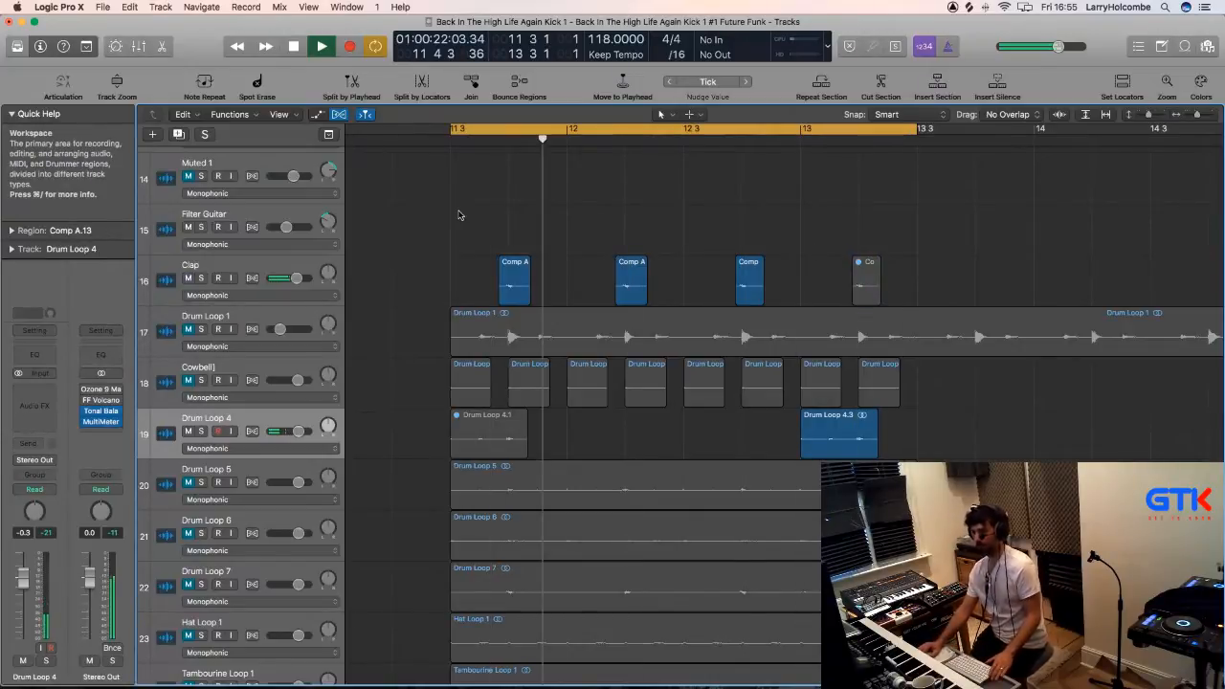
pyautogui.click(285, 259)
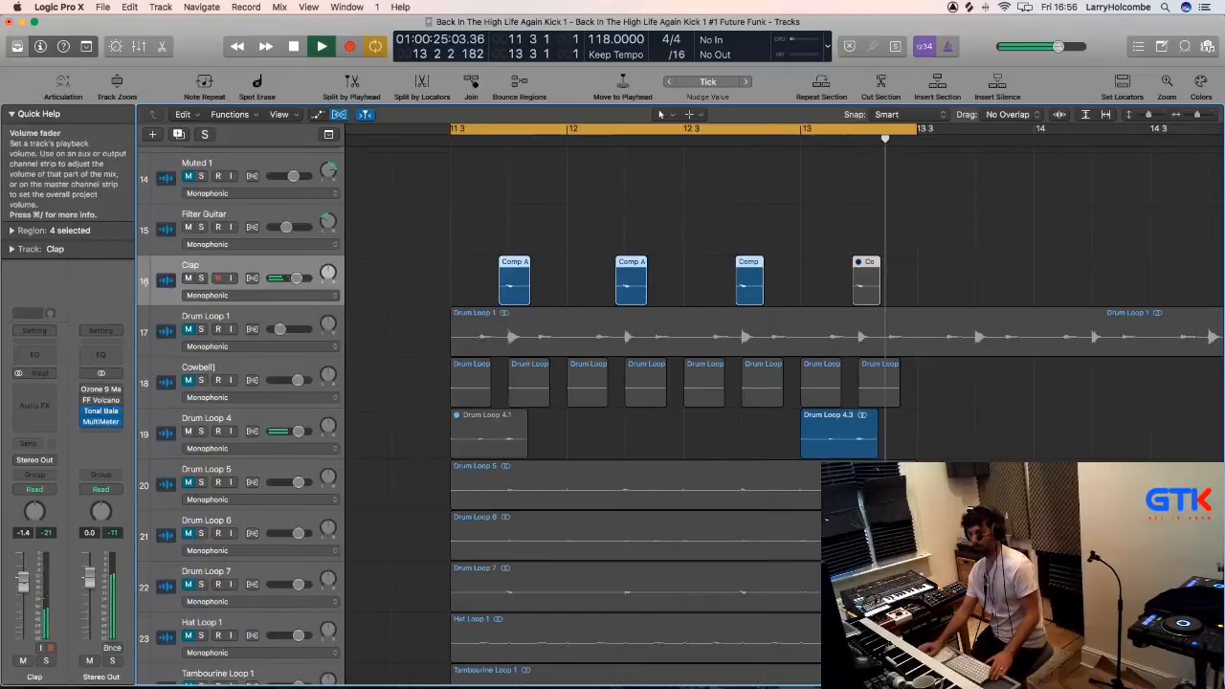
# Cut off and delete the opening part of the Drum Loop 4 copy in bar 13, up to just before its first hit.
pyautogui.moveTo(687, 227); pyautogui.dragTo(998, 501)
pyautogui.moveTo(639, 488); pyautogui.dragTo(739, 496)
pyautogui.press('Delete')
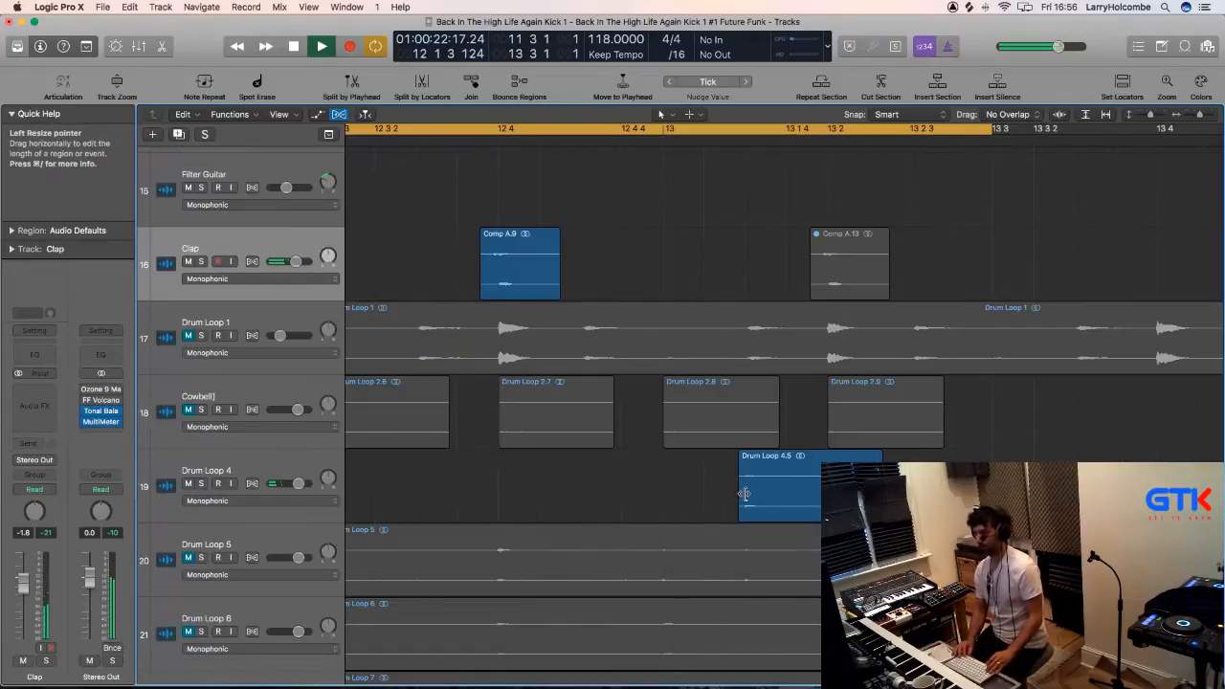
# Unmute the last clap region and listen to the four claps layered with the trimmed Drum Loop 4 hits.
pyautogui.press('super+Up')
pyautogui.press('super+Up')
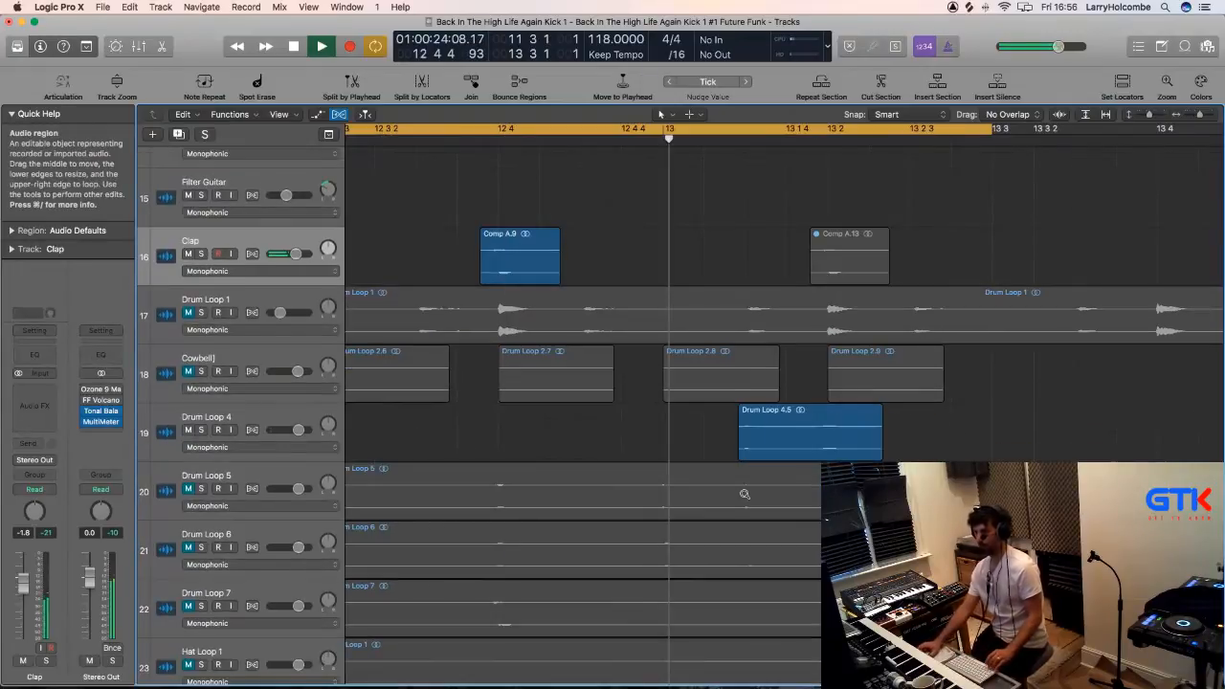
pyautogui.scroll(-2, 745, 493)
pyautogui.scroll(-4, 745, 494)
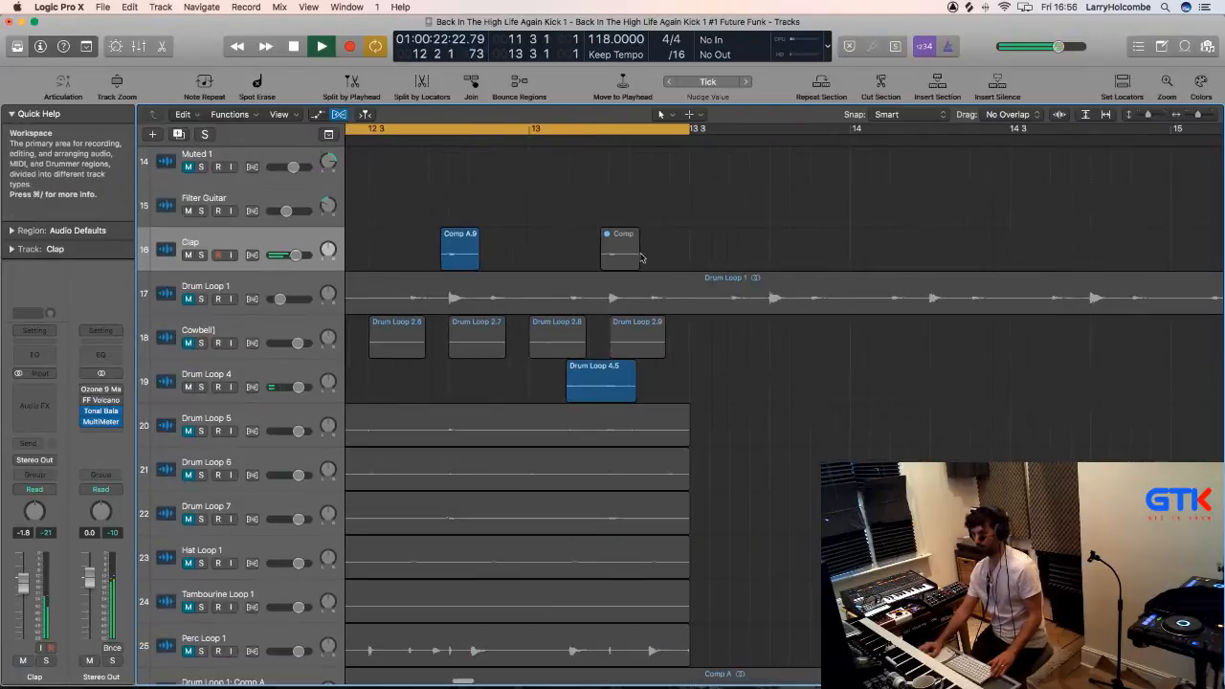
pyautogui.click(612, 251)
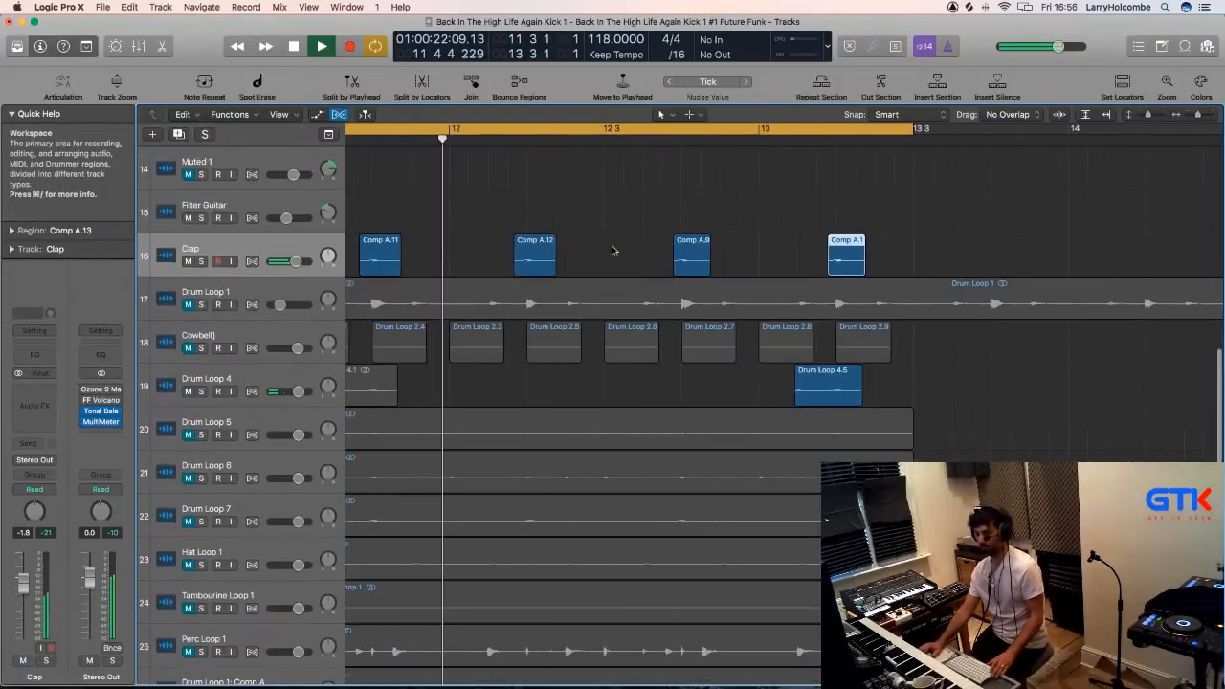
pyautogui.scroll(-3, 612, 251)
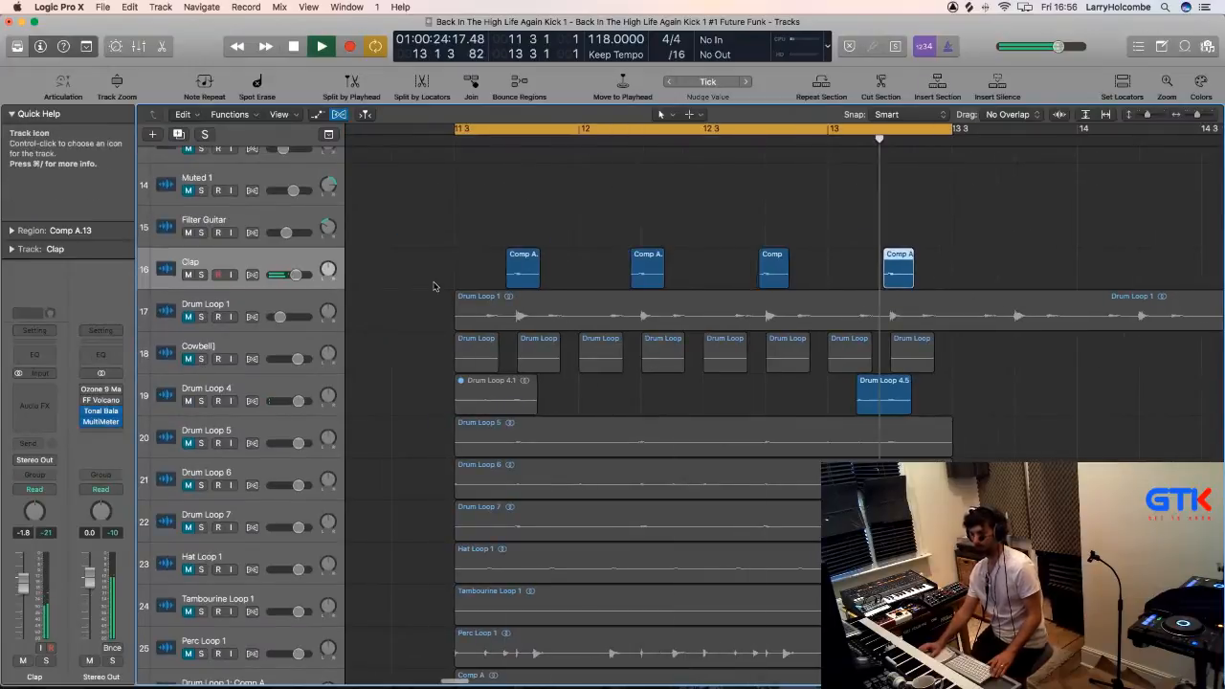
pyautogui.click(421, 247)
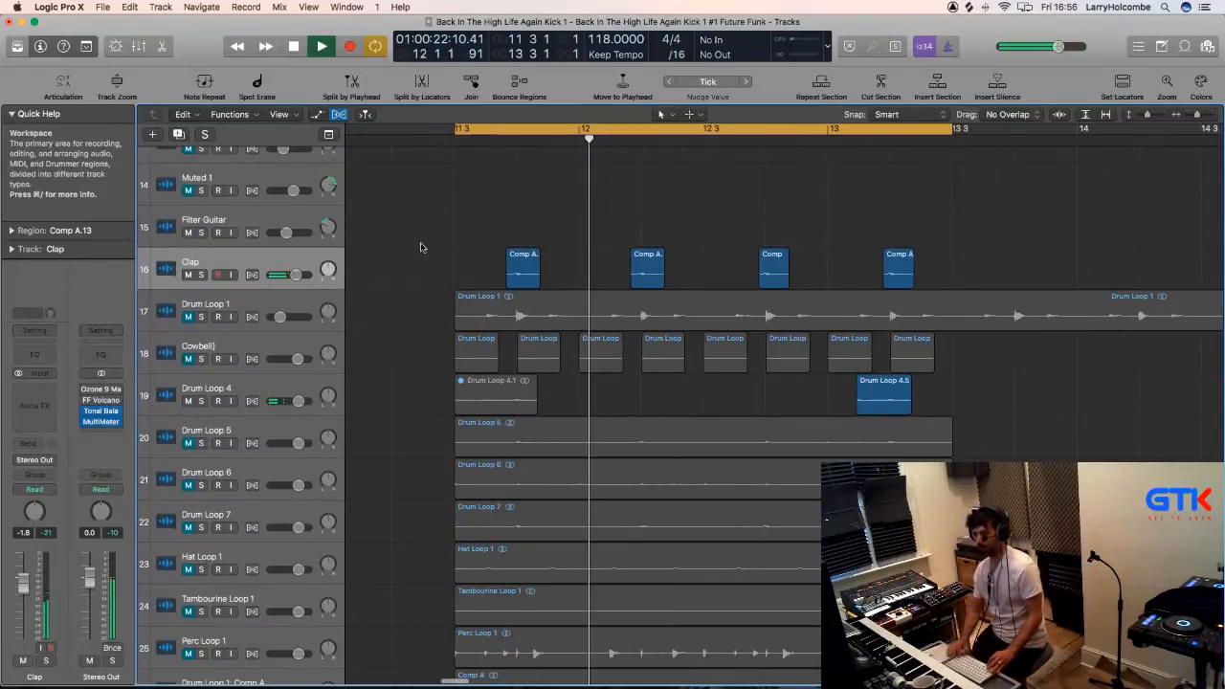
pyautogui.scroll(-1, 450, 273)
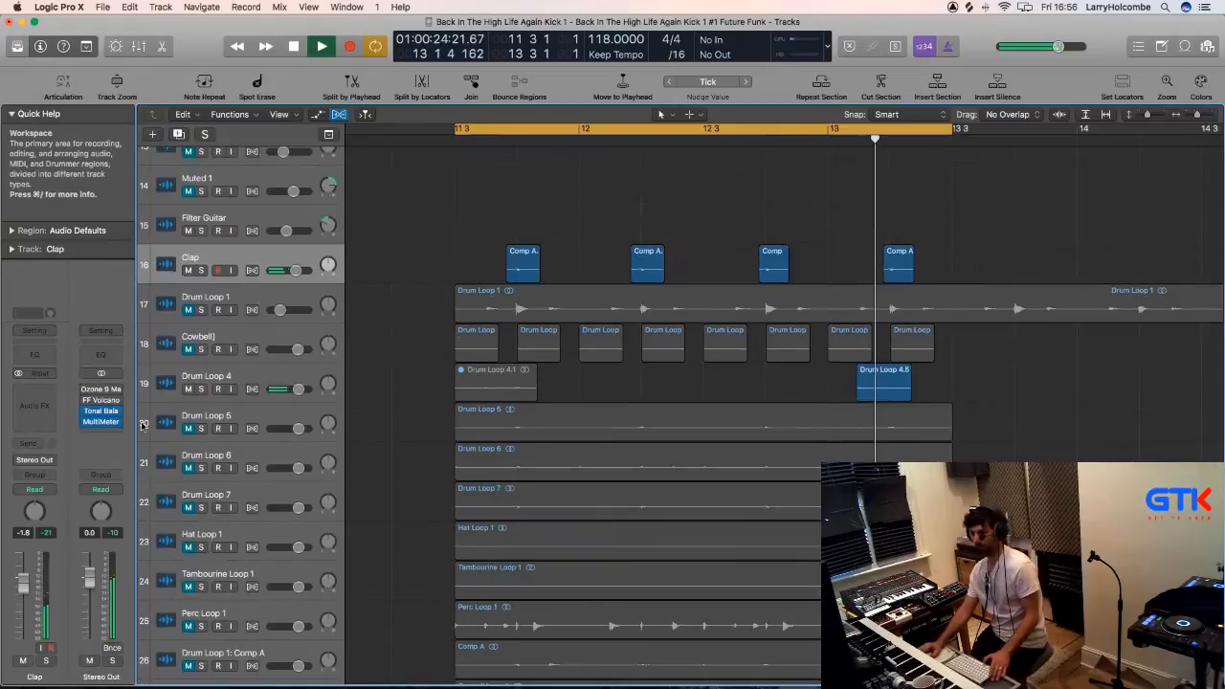
# Stop playback and unmute Drum Loop 5 on track 20.
pyautogui.press('space')
pyautogui.click(189, 428)
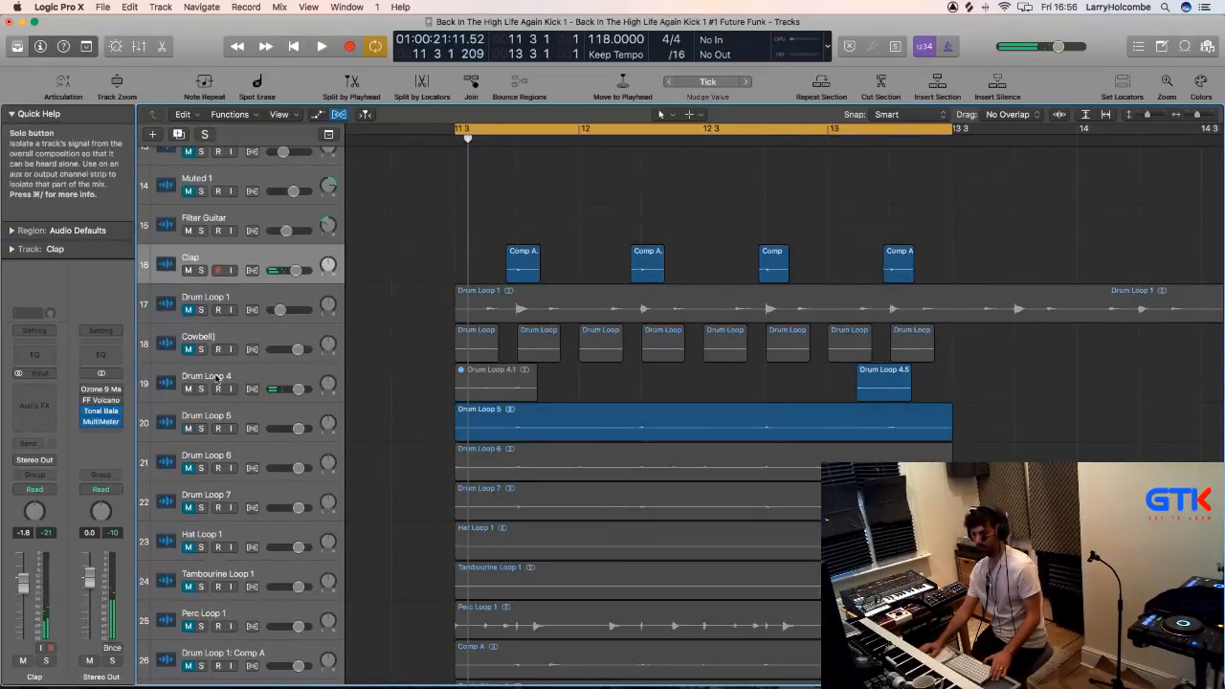
# Rename the Drum Loop 4 track as Clap 2 and move it directly below the Clap track.
pyautogui.doubleClick(218, 376)
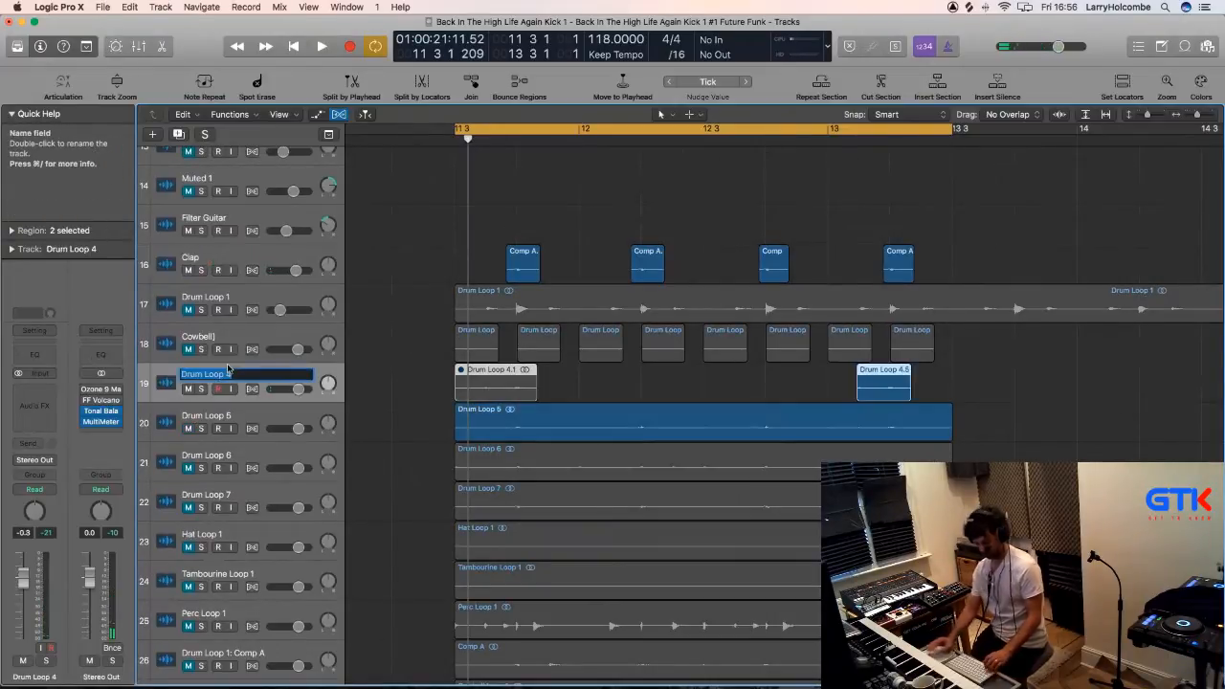
pyautogui.write('Clap 2')
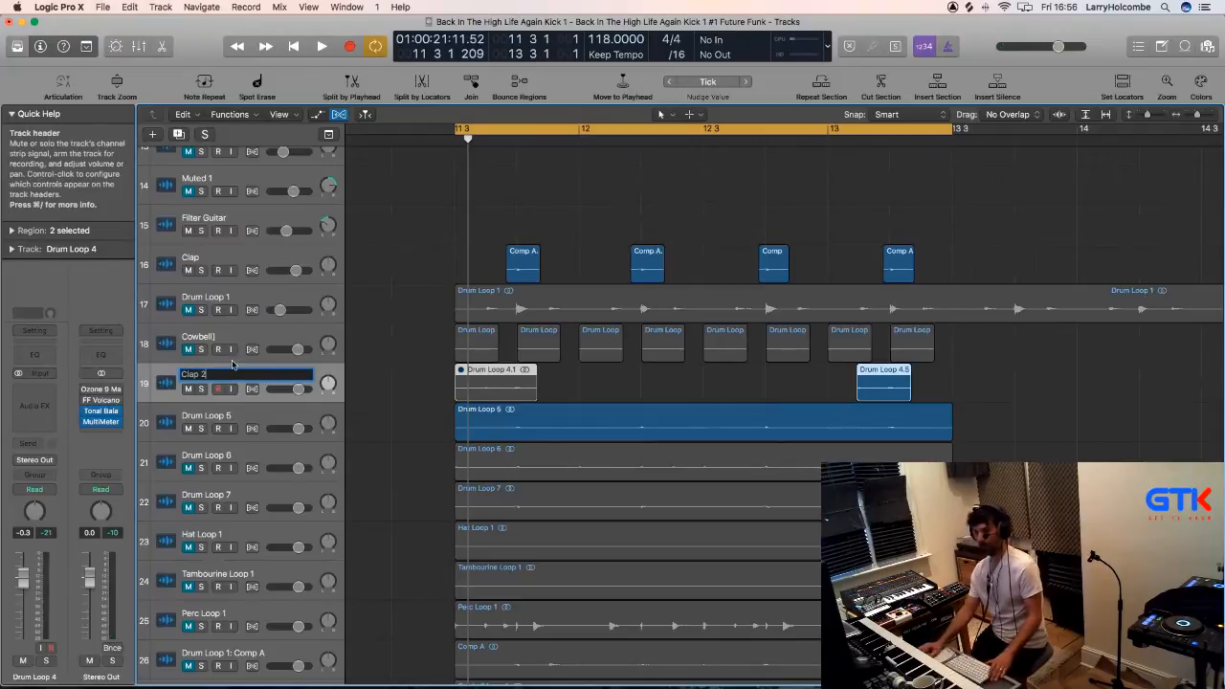
pyautogui.press('Return')
pyautogui.moveTo(224, 322); pyautogui.dragTo(223, 295)
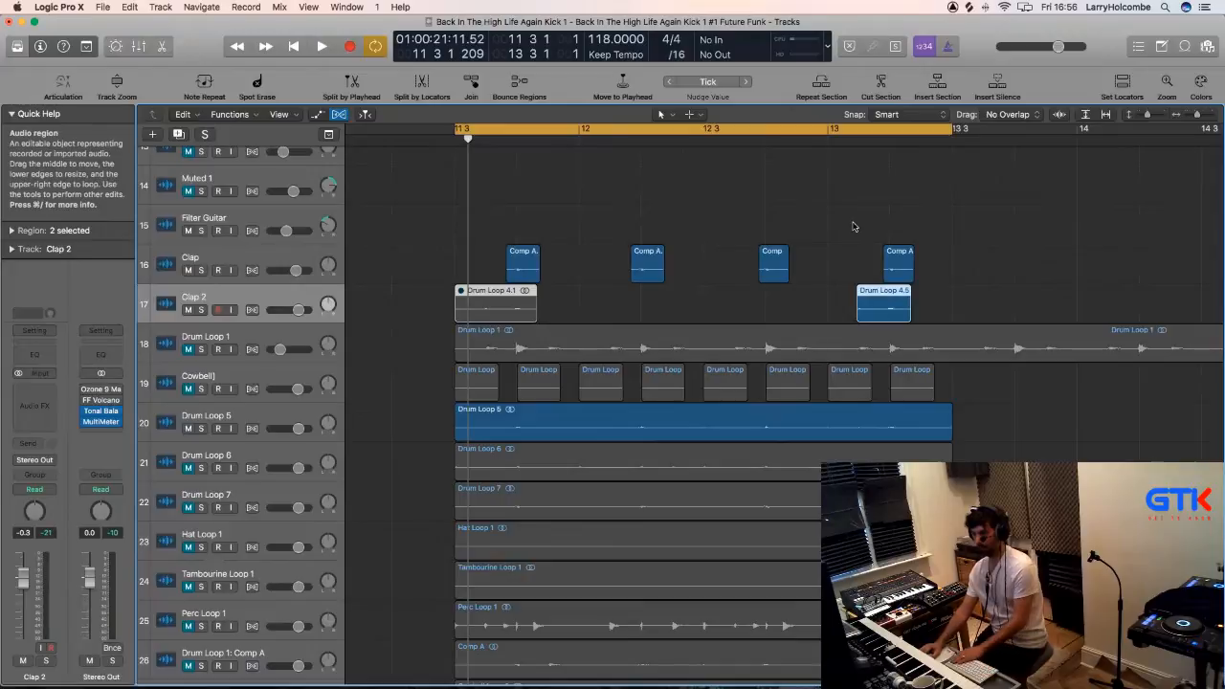
# Delete the muted Drum Loop 4.1 region at the start of the Clap 2 track.
pyautogui.click(593, 288)
pyautogui.click(497, 302)
pyautogui.press('Delete')
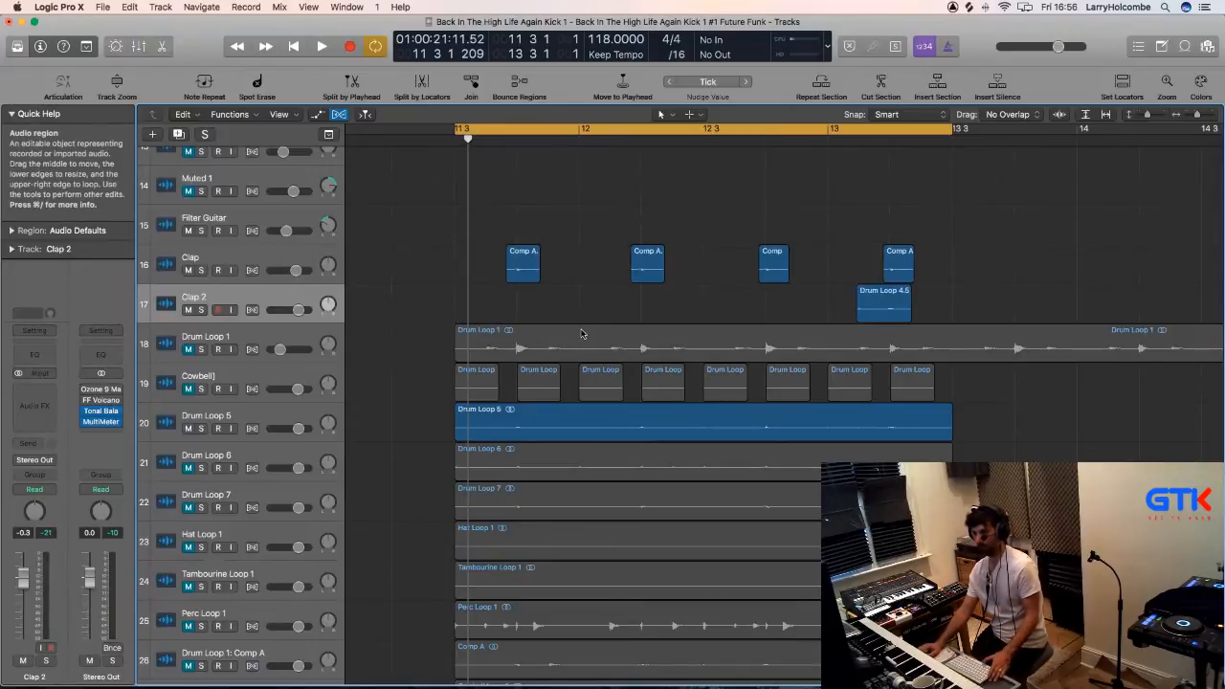
# Audition Drum Loop 5 with its volume raised to 2.3 dB, and discard both its region and its track.
pyautogui.press('space')
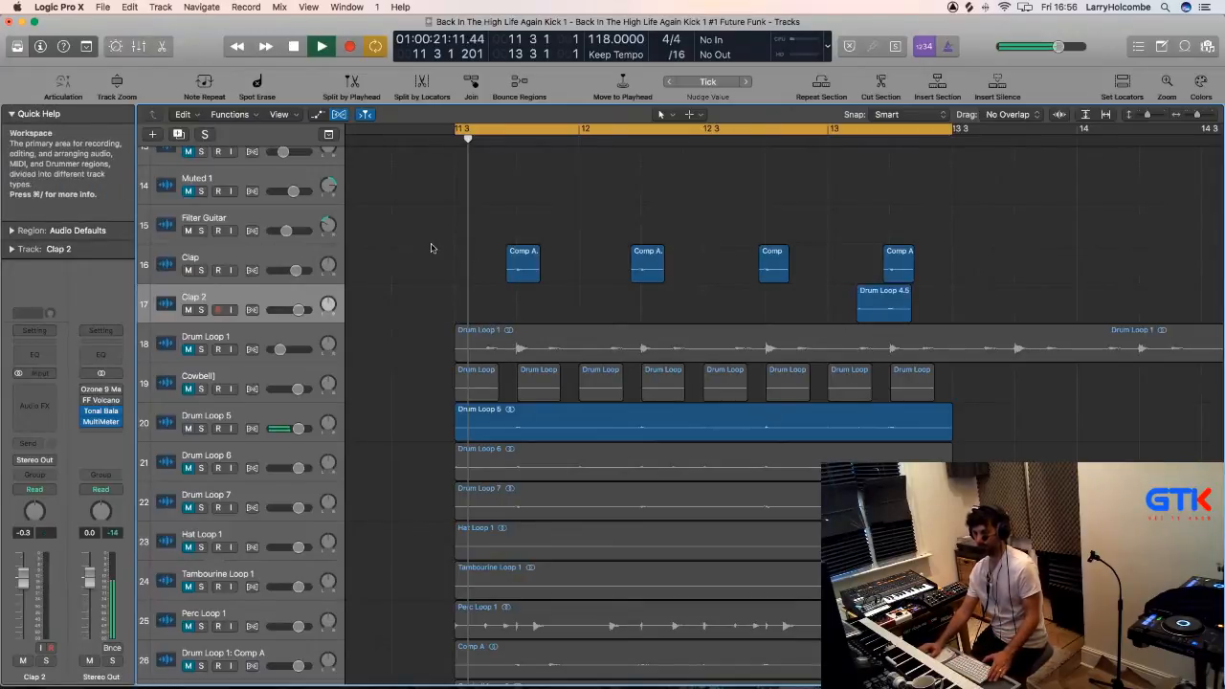
pyautogui.click(264, 421)
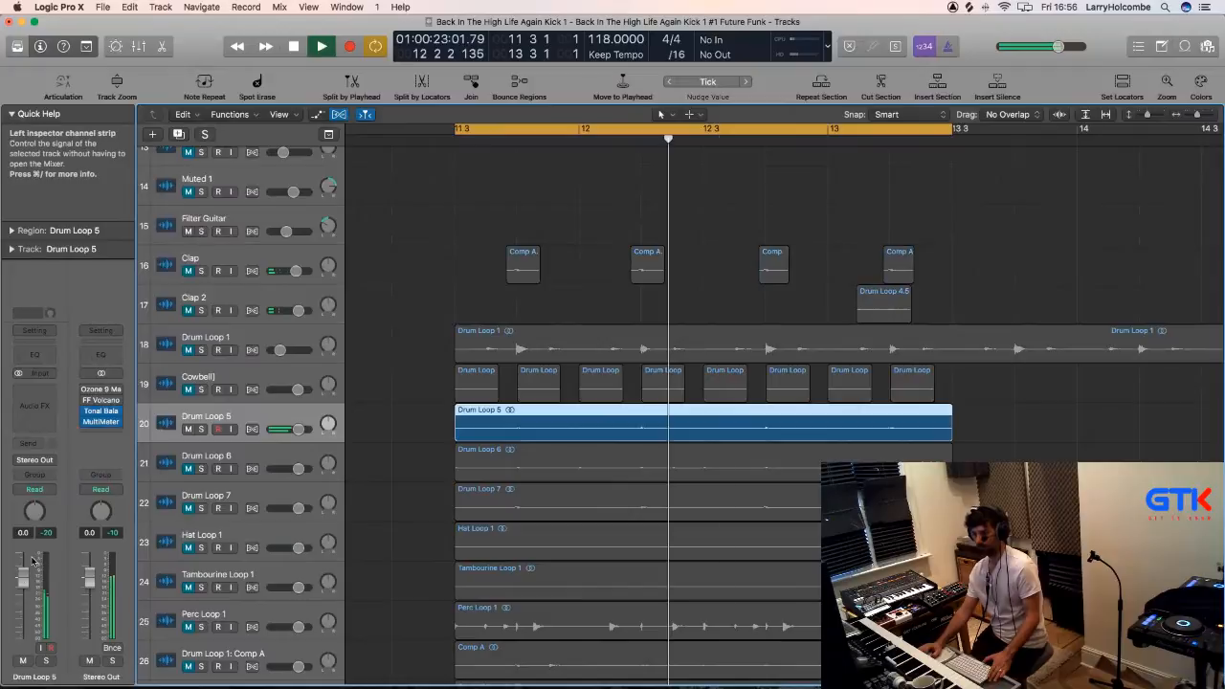
pyautogui.moveTo(23, 577); pyautogui.dragTo(23, 569)
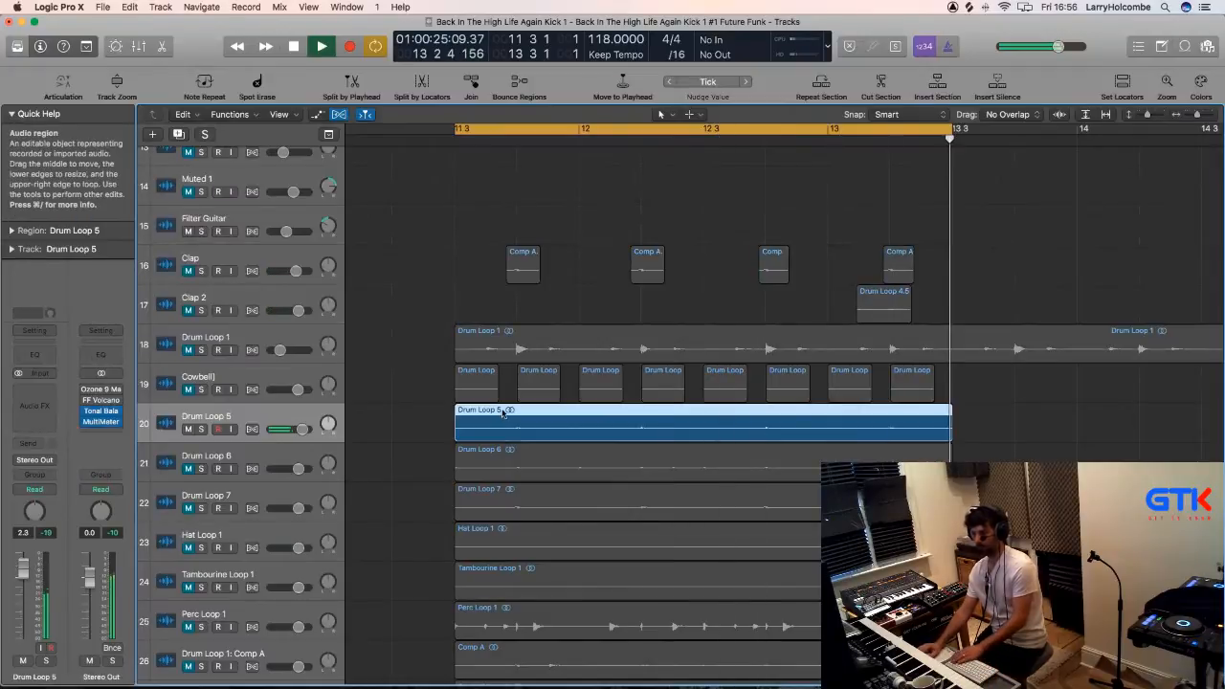
pyautogui.press('Delete')
pyautogui.press('space')
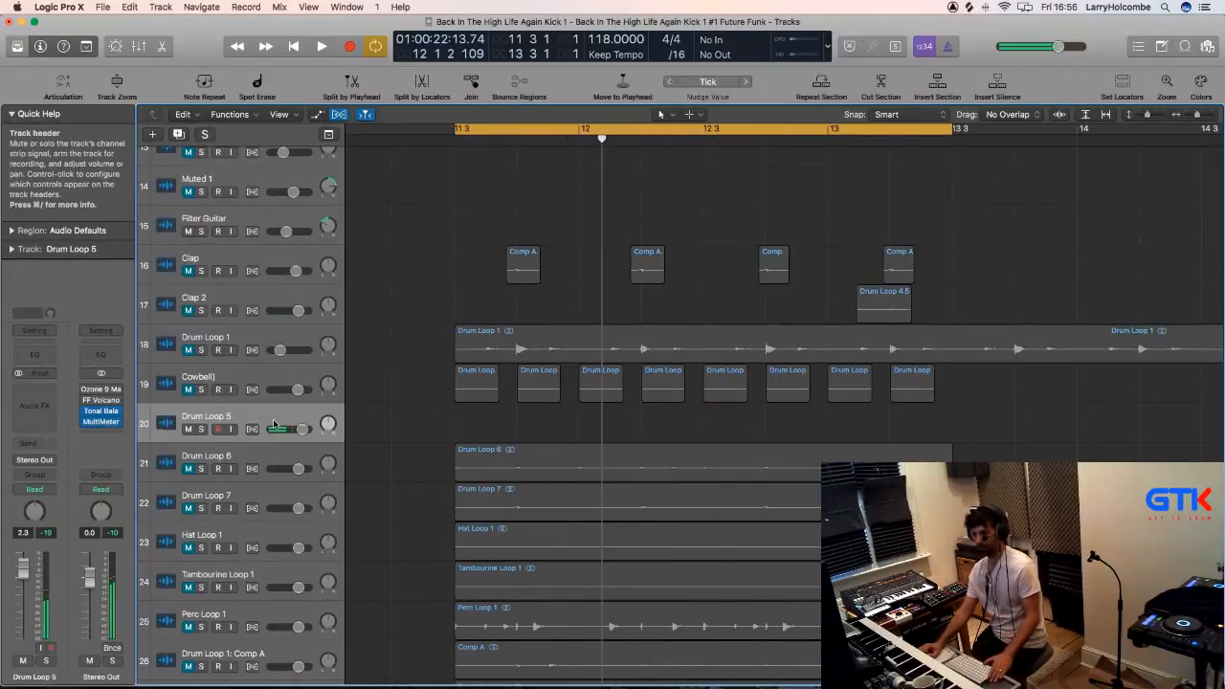
pyautogui.press('super+BackSpace')
# Play the cycle and compare Drum Loop 6 soloed, muted and unmuted against the other layers.
pyautogui.press('space')
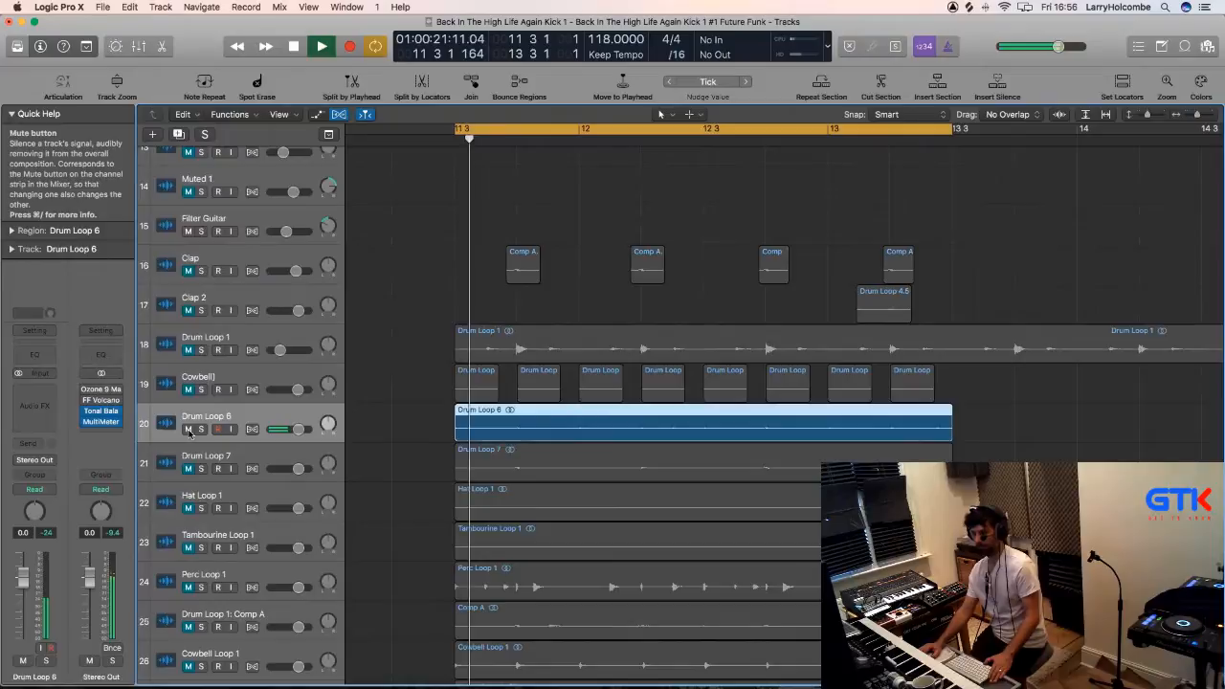
pyautogui.click(201, 430)
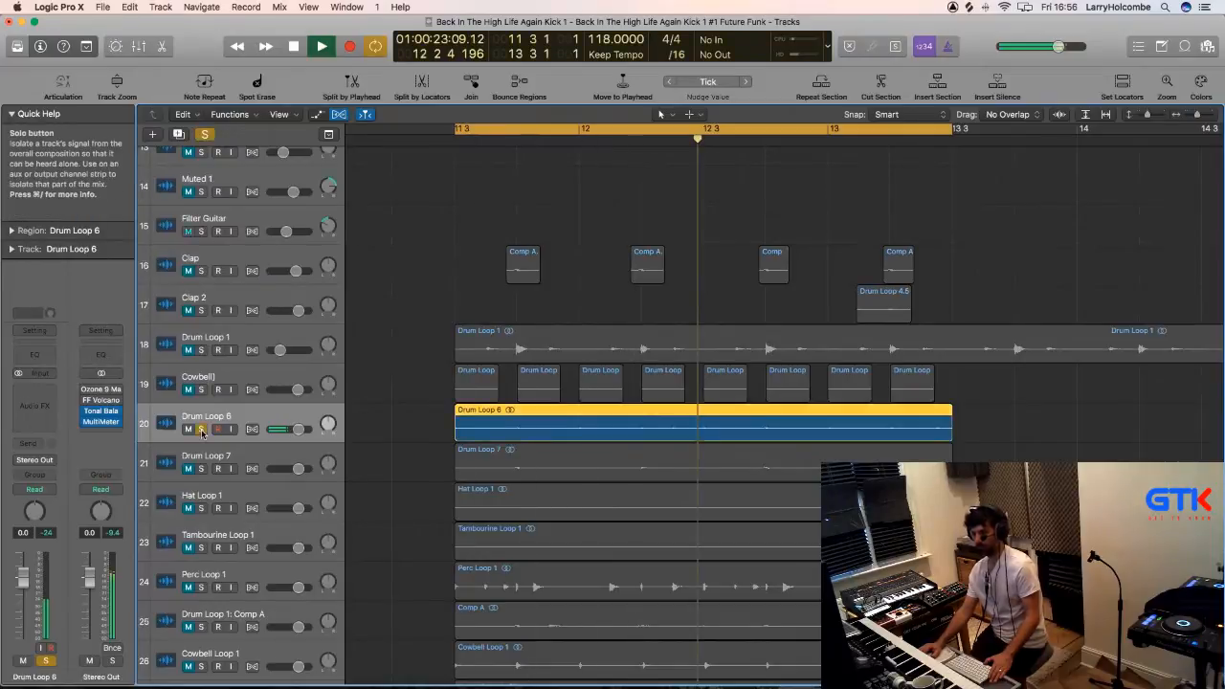
pyautogui.click(201, 430)
pyautogui.click(189, 430)
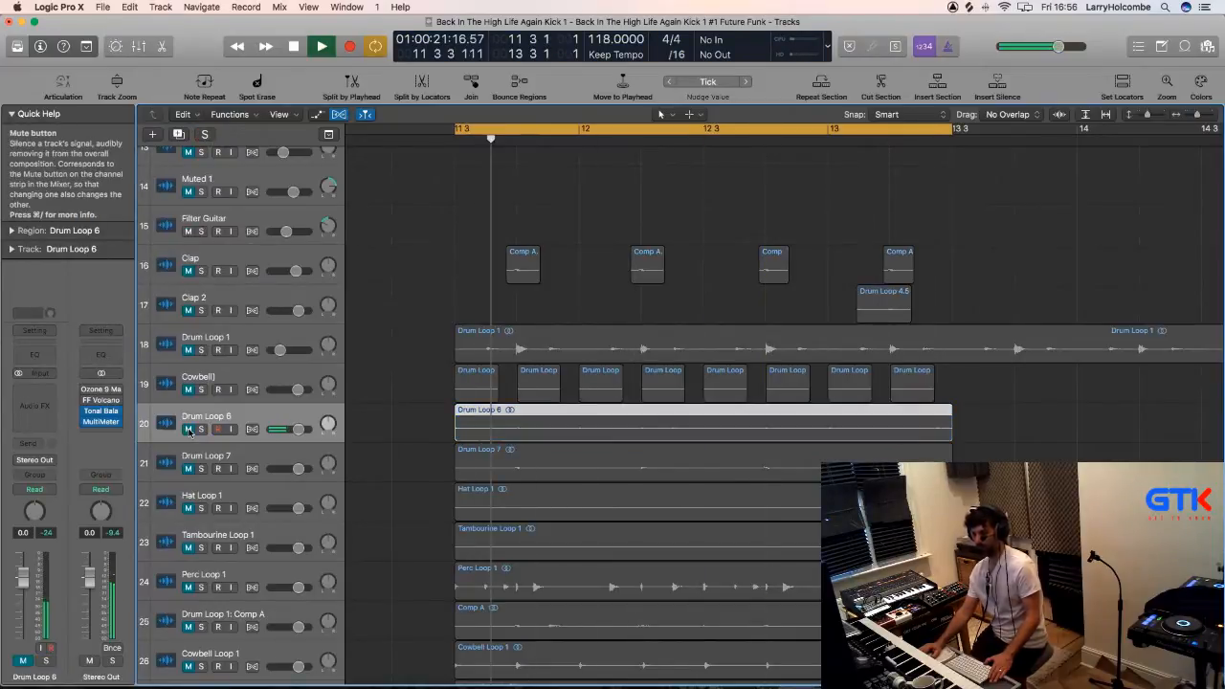
pyautogui.click(189, 430)
pyautogui.click(189, 430)
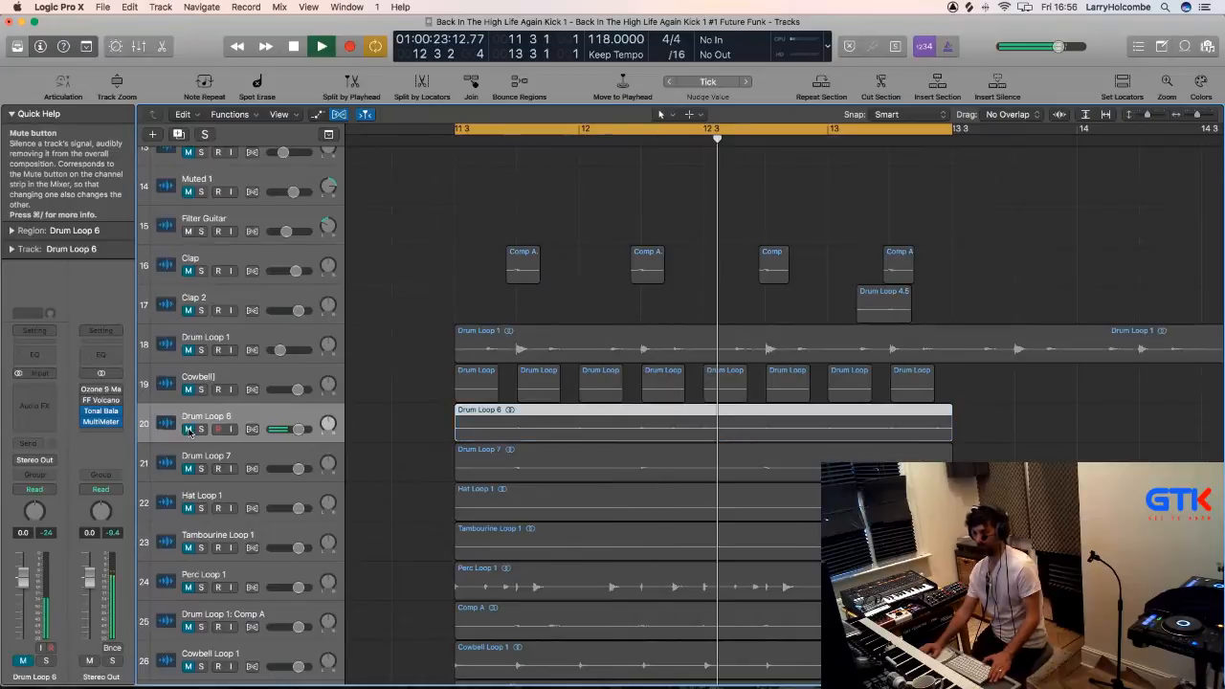
pyautogui.click(189, 430)
# Stop playback and delete the Drum Loop 6 region together with its track.
pyautogui.press('space')
pyautogui.press('Delete')
pyautogui.press('Delete')
# Unmute Drum Loop 7, lower its volume to -1.7 dB during playback, and briefly compare it with the soloed Clap track.
pyautogui.click(189, 429)
pyautogui.press('space')
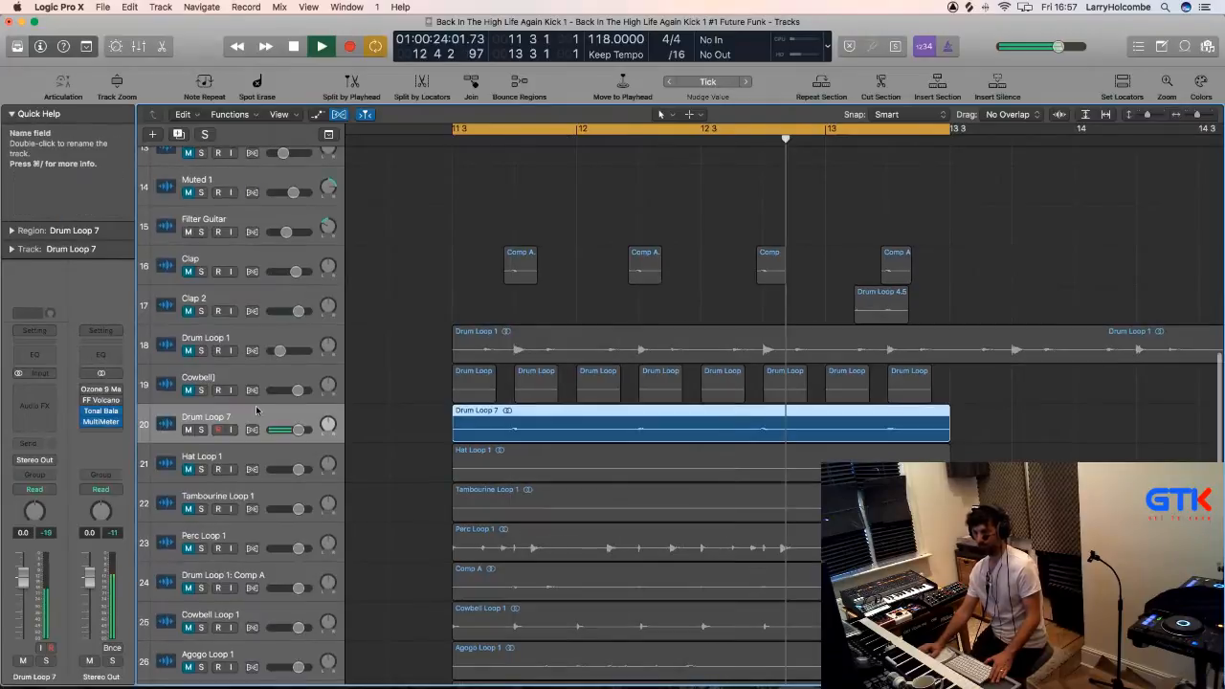
pyautogui.moveTo(22, 578); pyautogui.dragTo(22, 587)
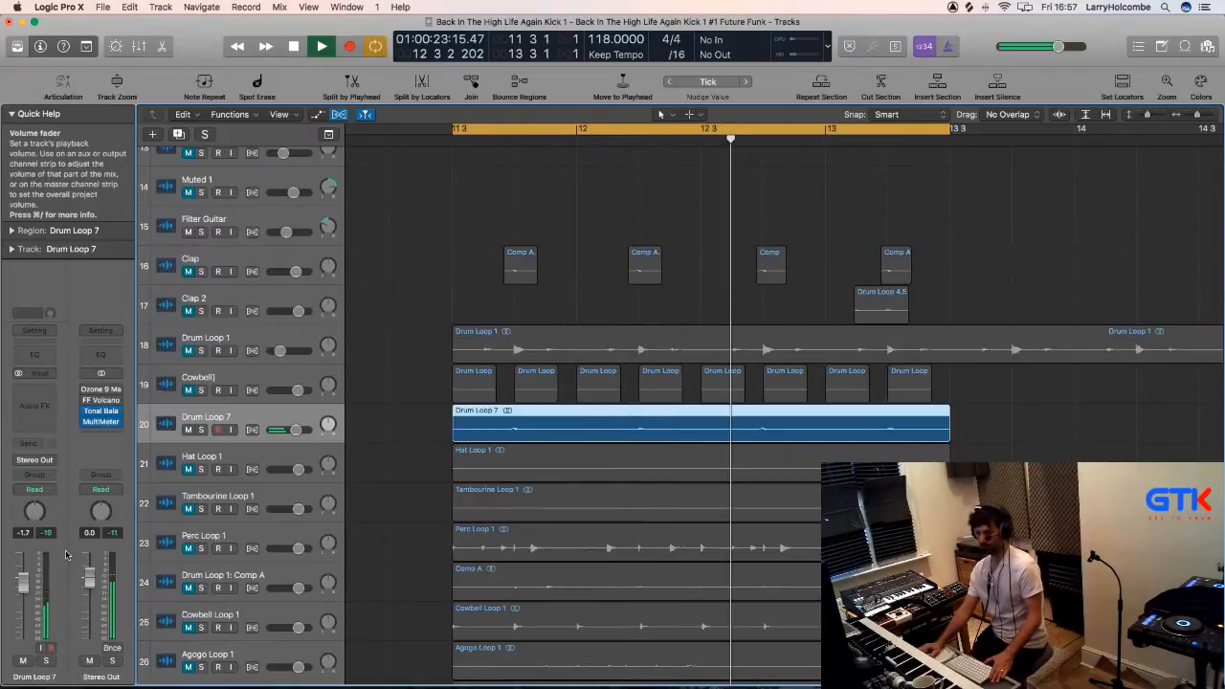
pyautogui.click(201, 271)
pyautogui.click(201, 272)
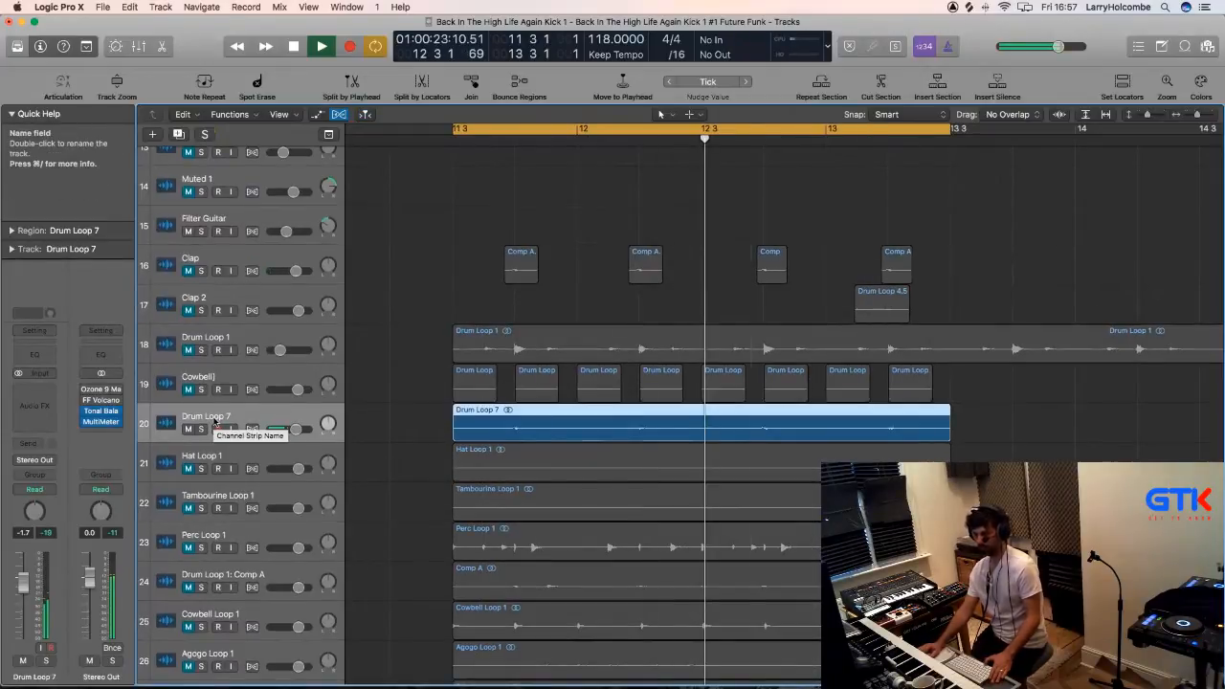
# Move the Drum Loop 7 track directly below the Clap track and rename it as Full Clap Loop.
pyautogui.press('space')
pyautogui.moveTo(215, 421); pyautogui.dragTo(203, 293)
pyautogui.doubleClick(205, 296)
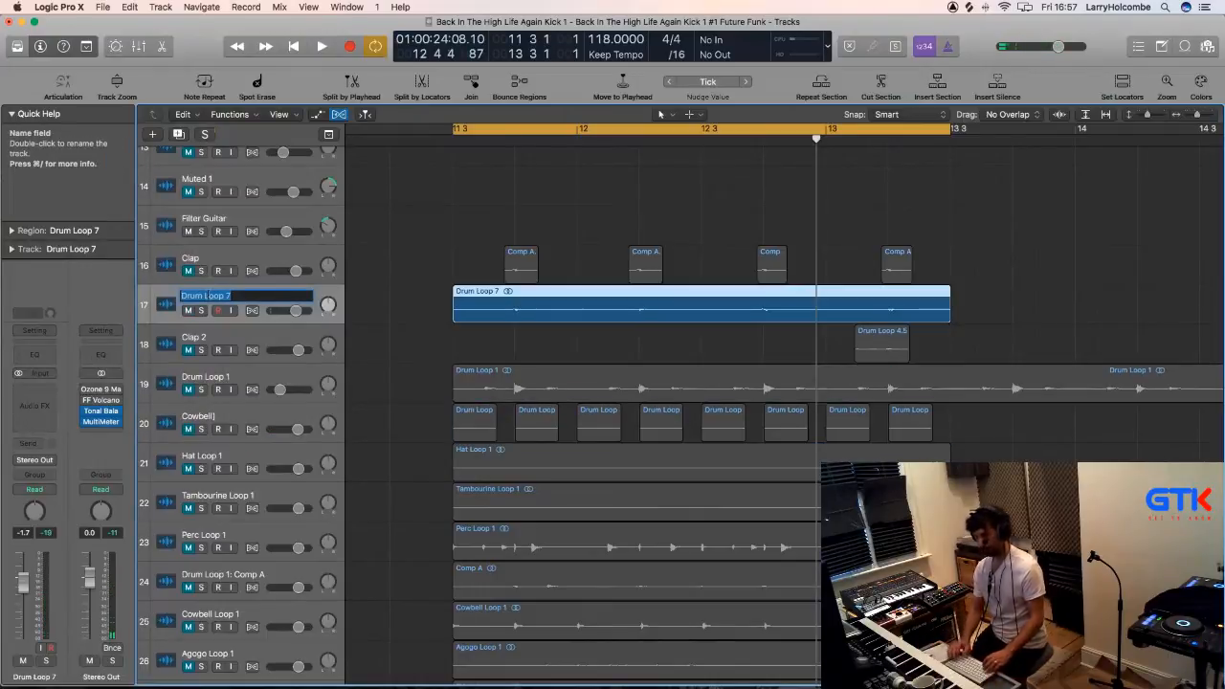
pyautogui.write('Full Clap')
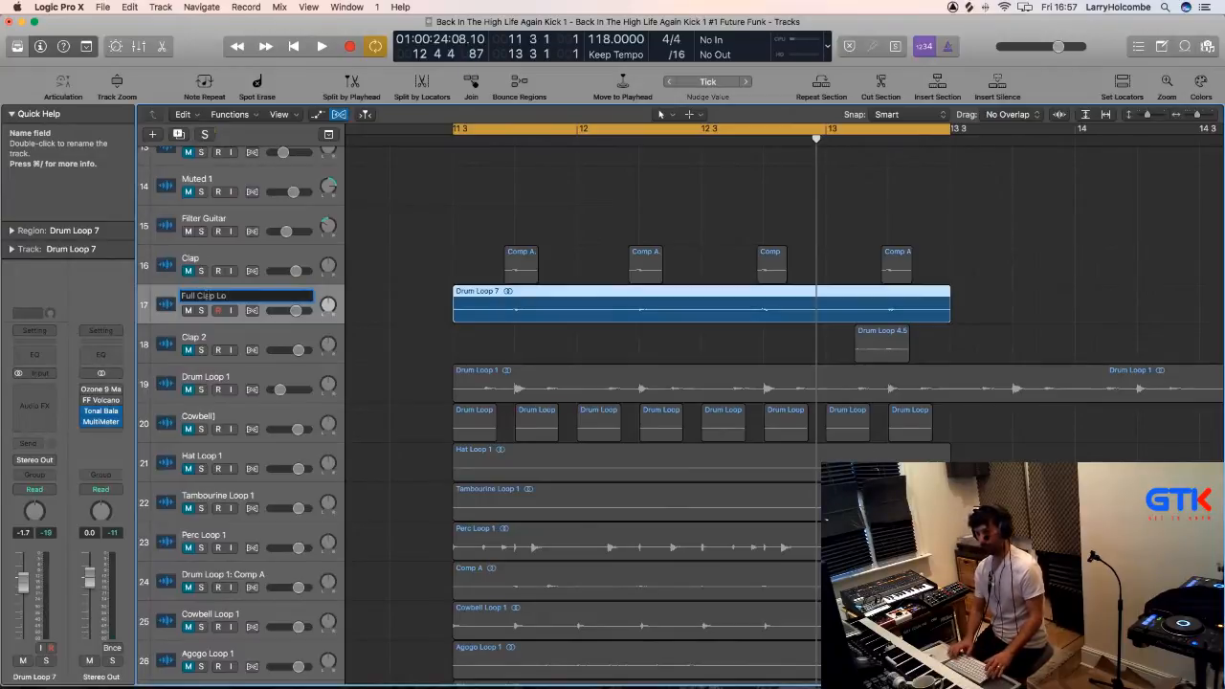
pyautogui.press('Return')
# Turn off cycling and move the Full Clap Loop region two bars earlier, so that it ends at 11 3.
pyautogui.hscroll(-8, 807, 260)
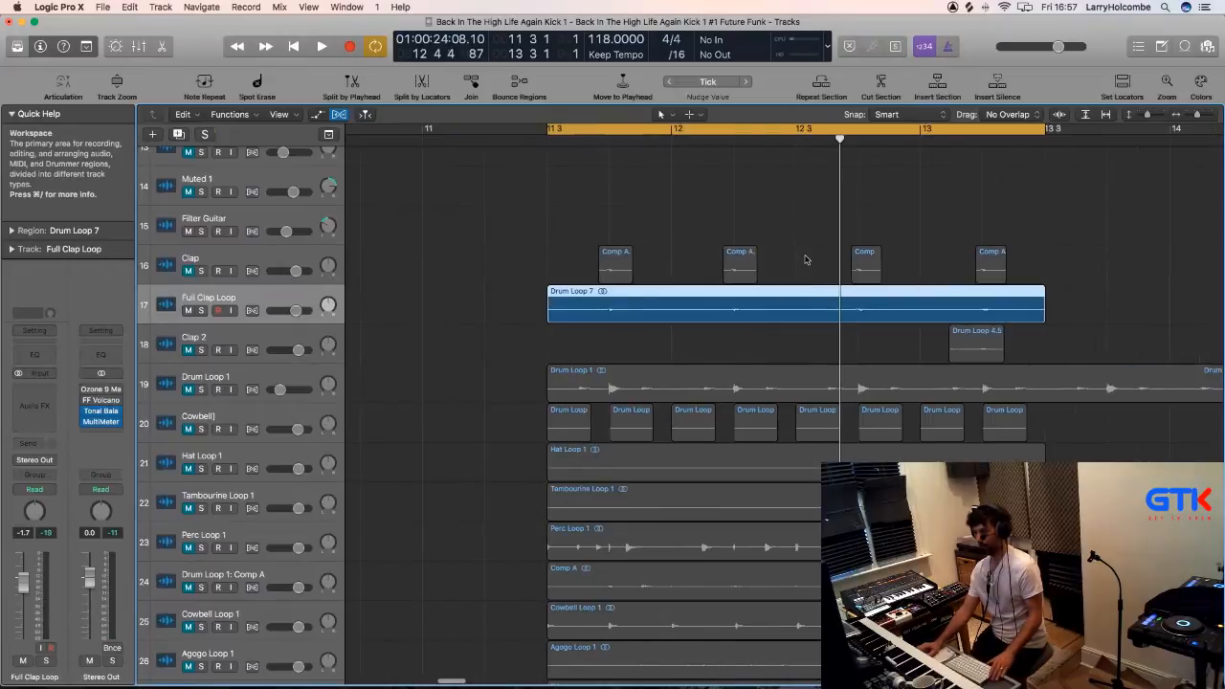
pyautogui.scroll(-3, 798, 256)
pyautogui.hscroll(4, 812, 238)
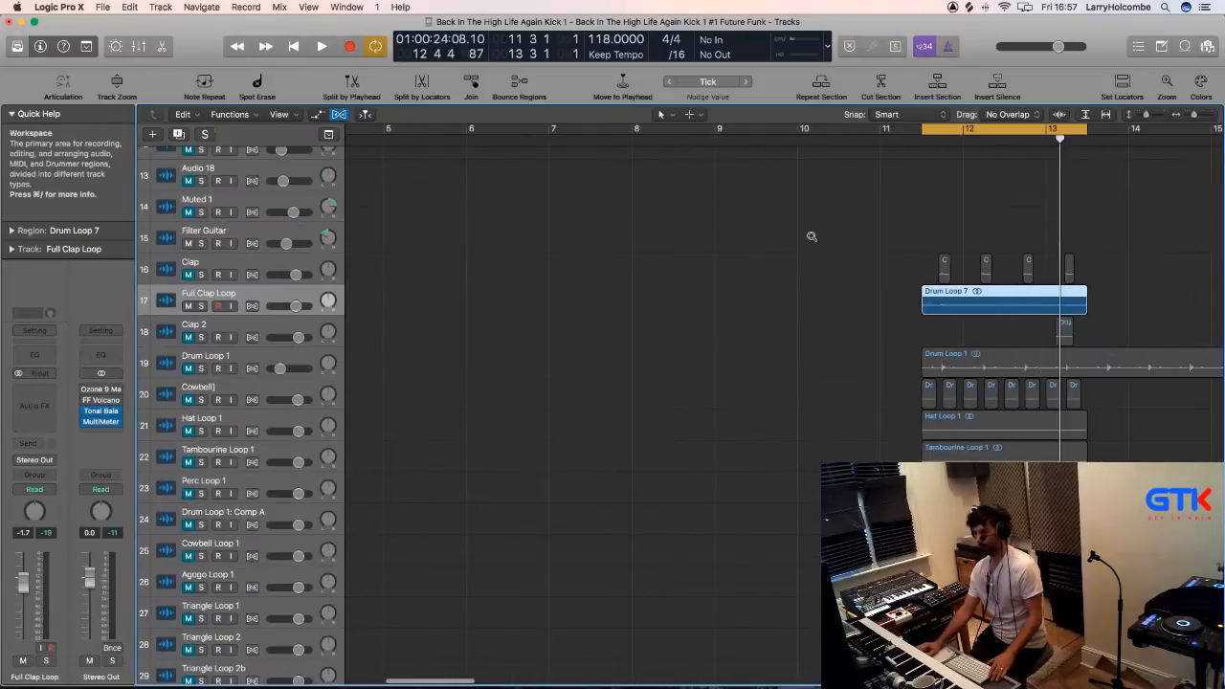
pyautogui.press('super+Up')
pyautogui.press('super+Left')
pyautogui.scroll(3, 816, 238)
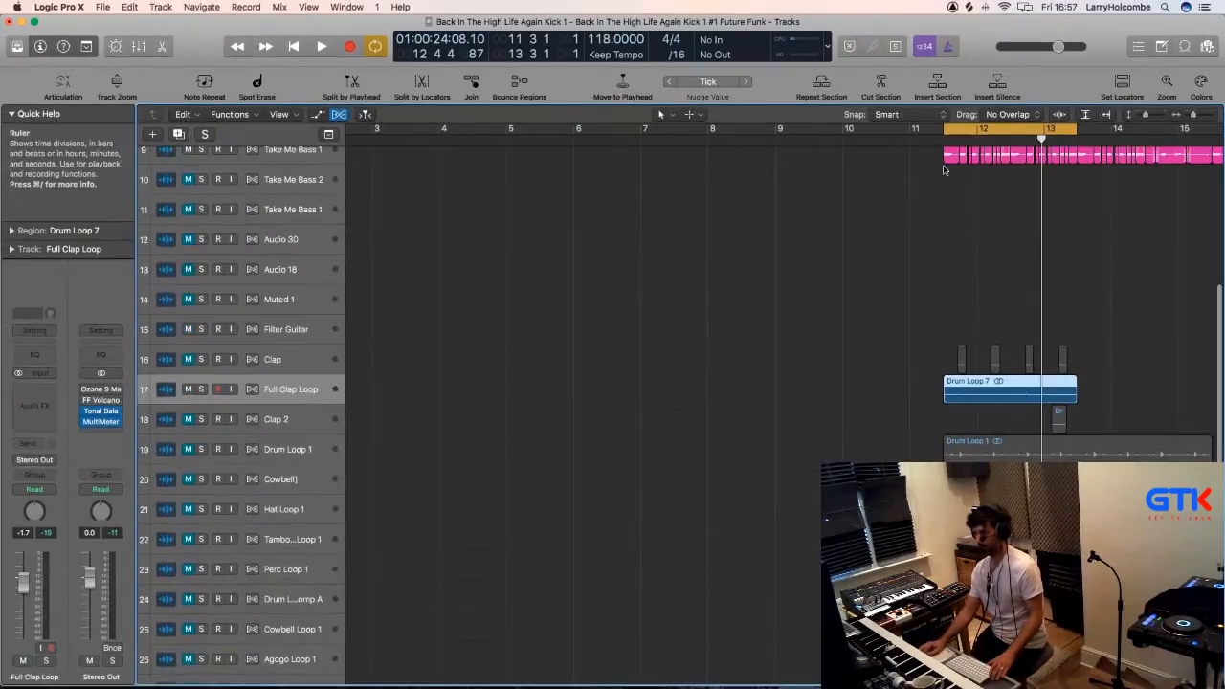
pyautogui.press('c')
pyautogui.moveTo(996, 392); pyautogui.dragTo(861, 393)
pyautogui.moveTo(860, 347); pyautogui.dragTo(874, 391)
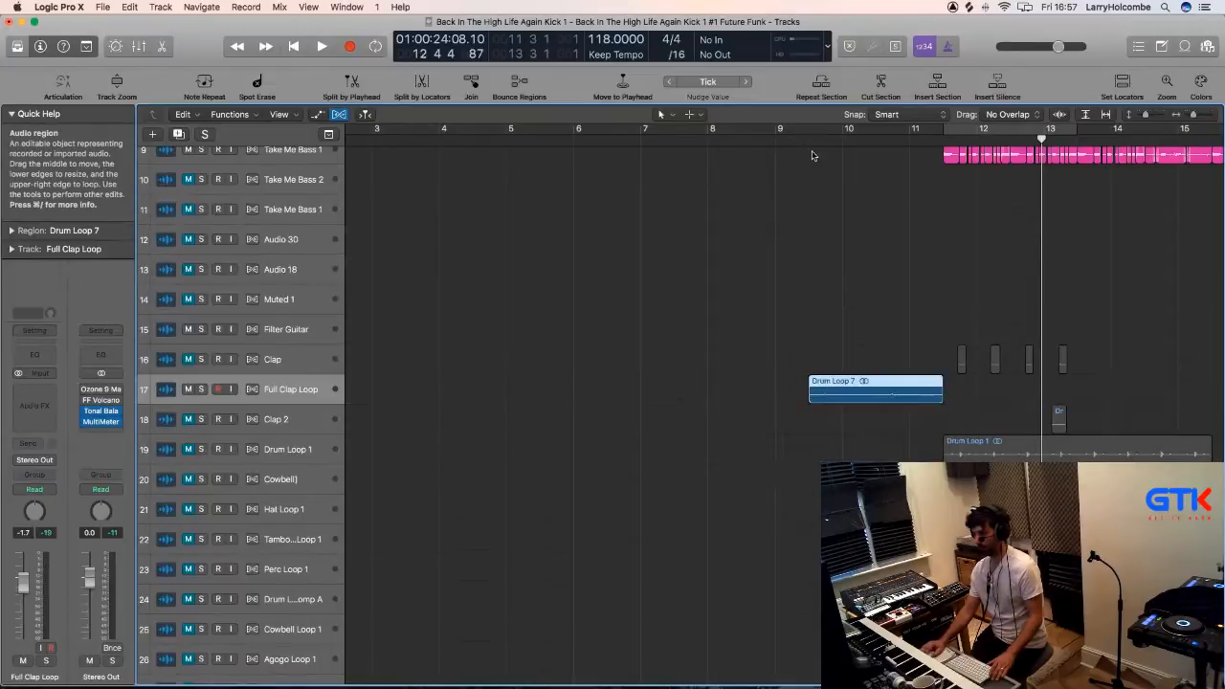
# Play from bar 9 to hear the clap loop lead into the main section, with the Clap track muted and unmuted.
pyautogui.doubleClick(779, 137)
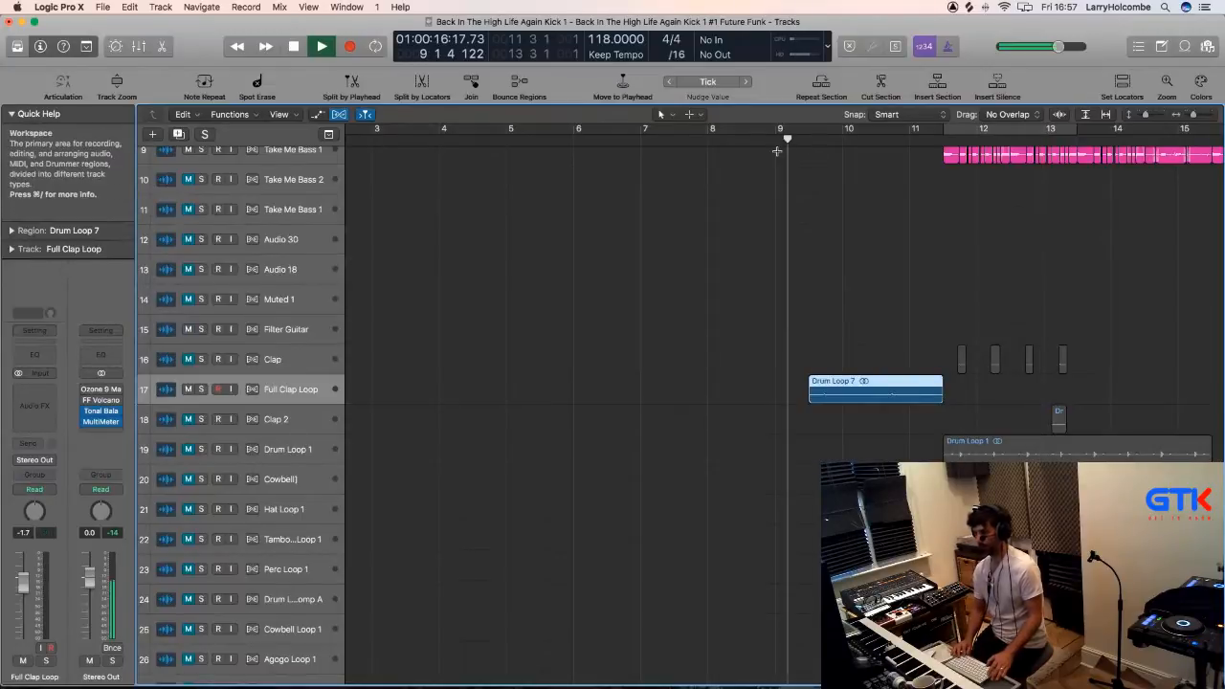
pyautogui.press('super+Up')
pyautogui.press('super+Up')
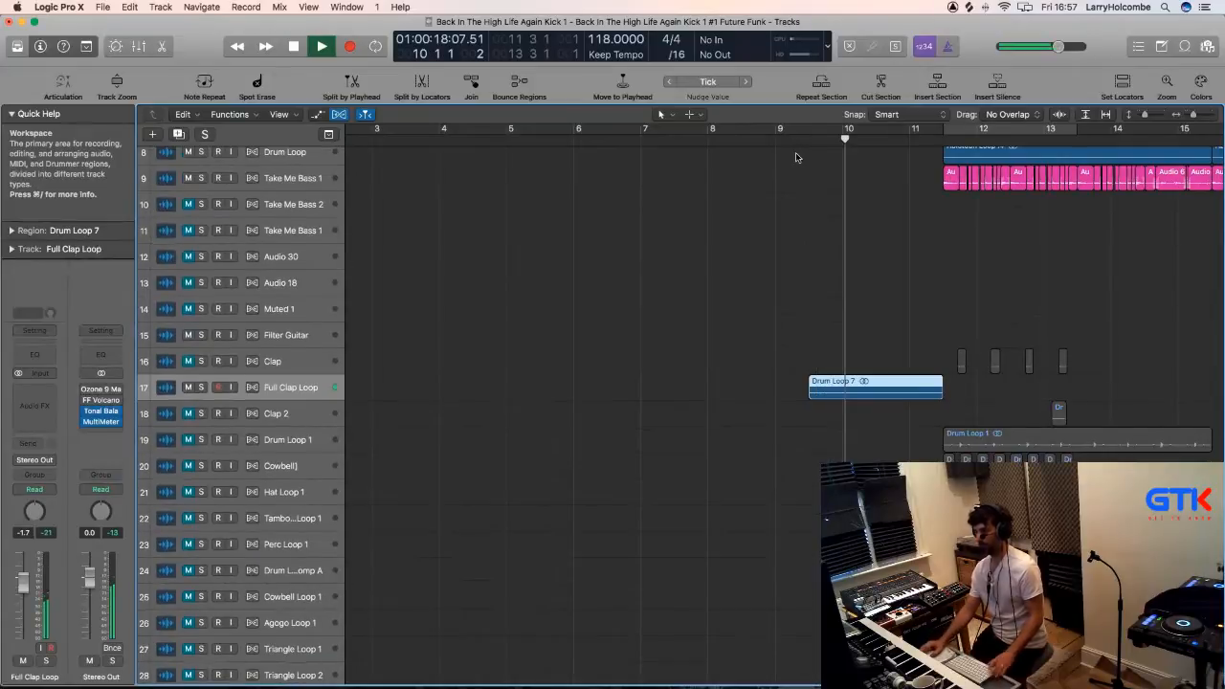
pyautogui.press('super+Up')
pyautogui.press('super+Left')
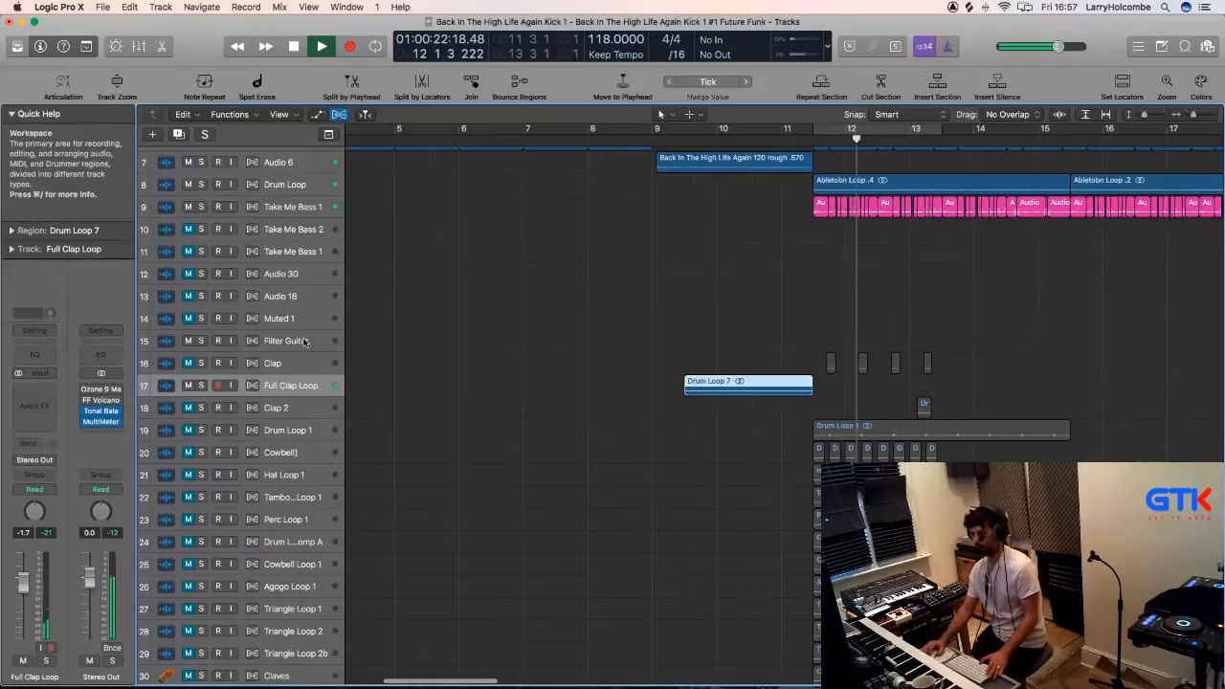
pyautogui.press('space')
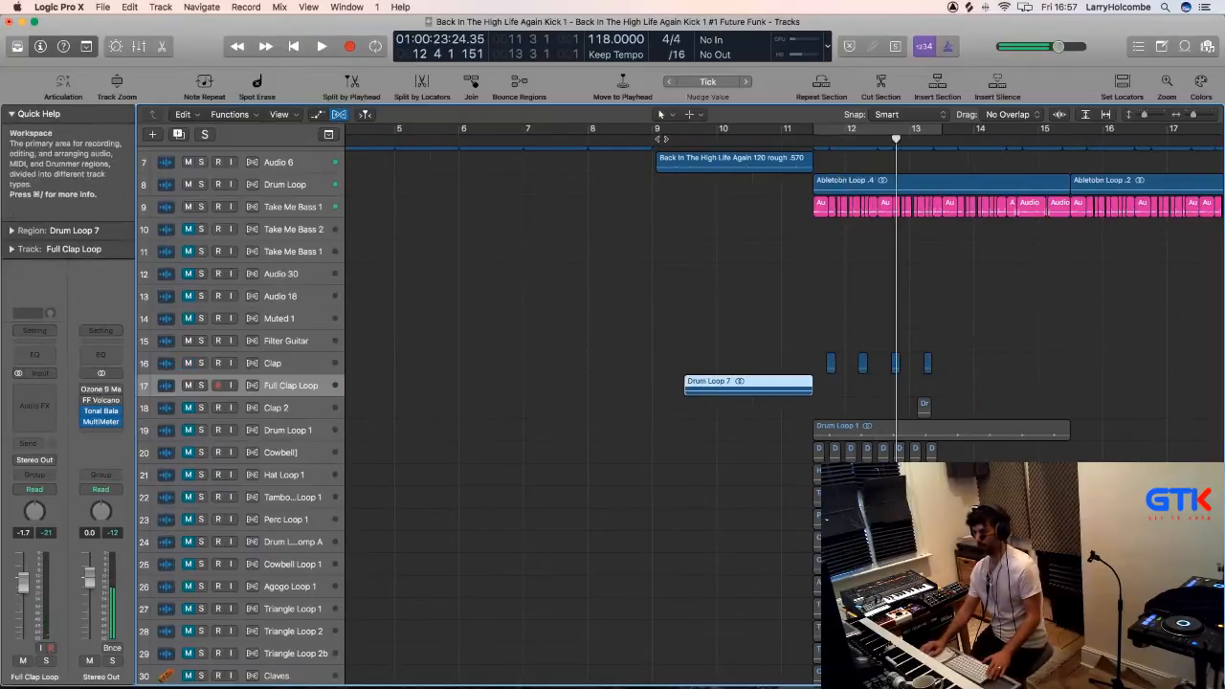
pyautogui.press('space')
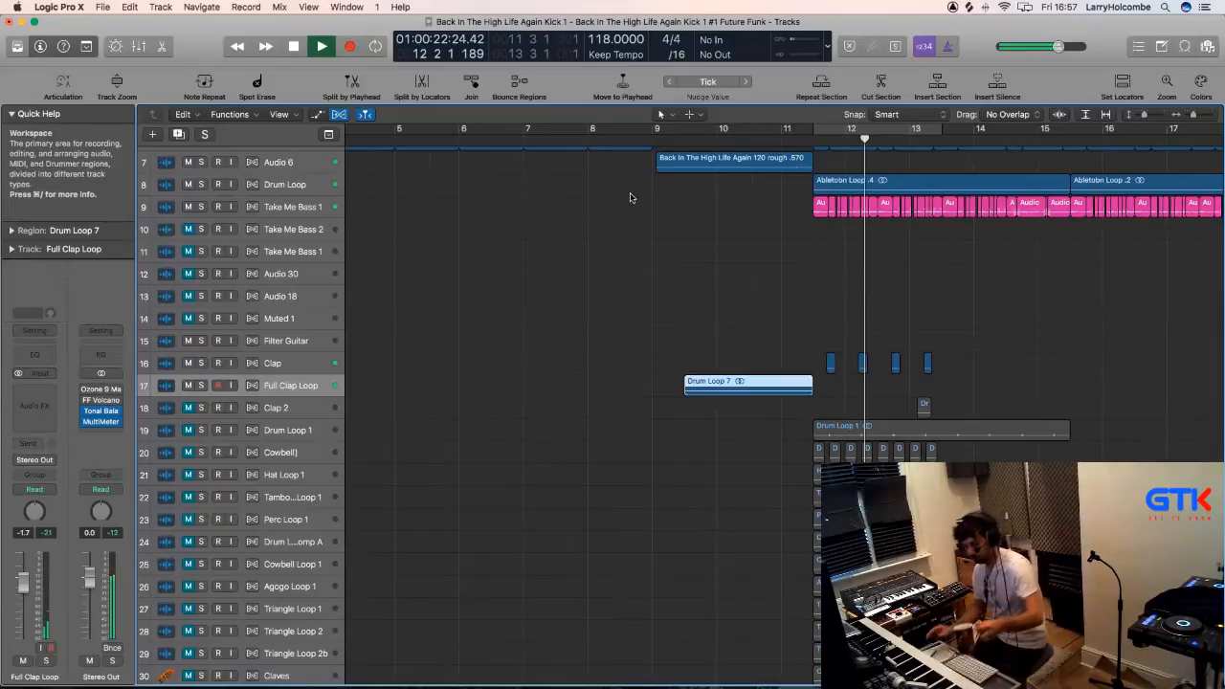
# Turn cycling back on from 11 3 to 13 3, listen to the claps there, and leave the Clap track muted.
pyautogui.click(842, 131)
pyautogui.click(843, 131)
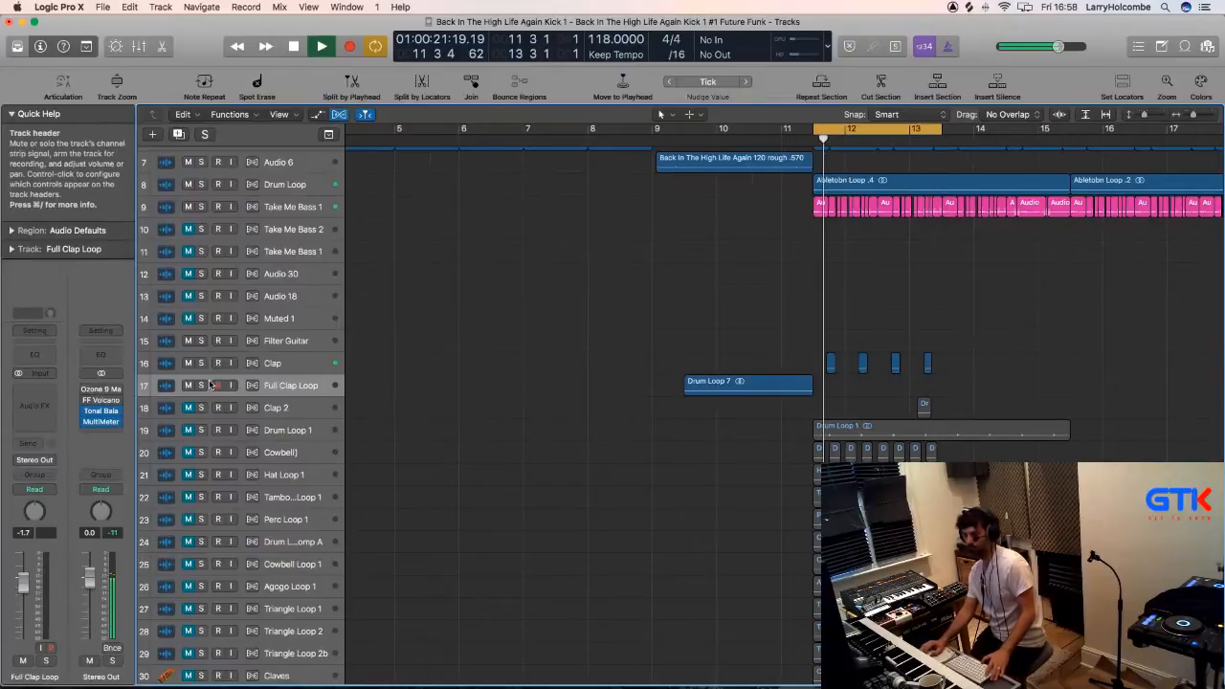
pyautogui.press('space')
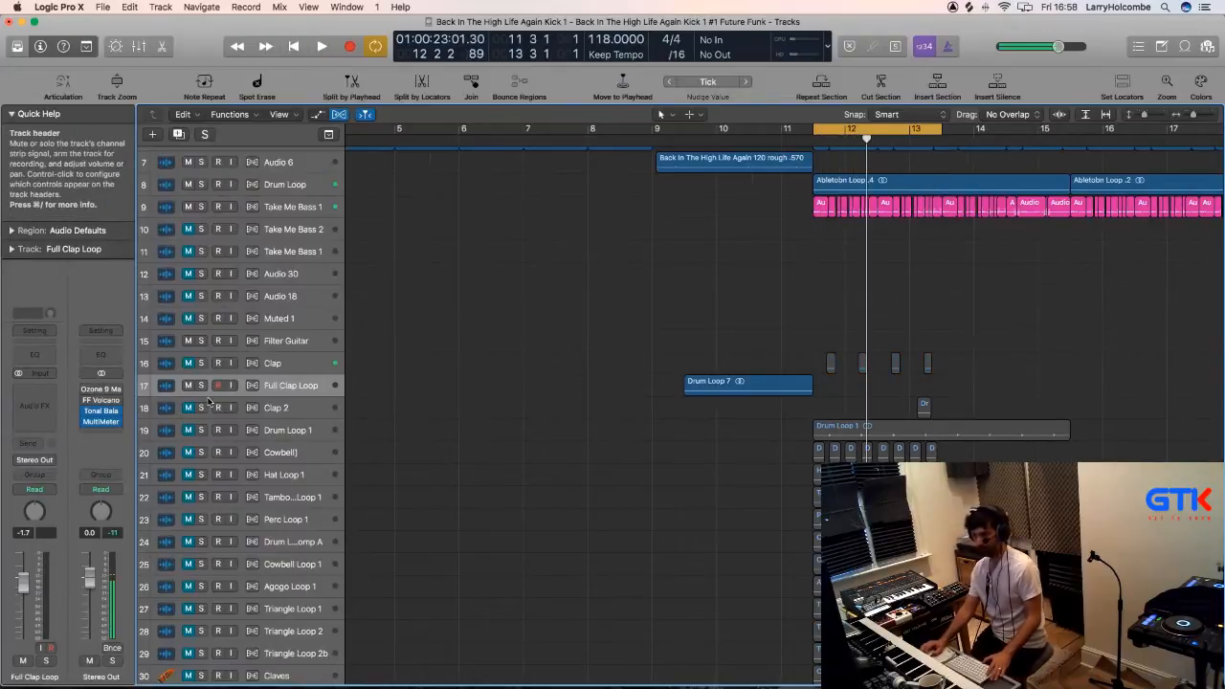
# Unmute Drum Loop 1 to hear it in the cycled section, and mute it again.
pyautogui.click(189, 431)
pyautogui.press('space')
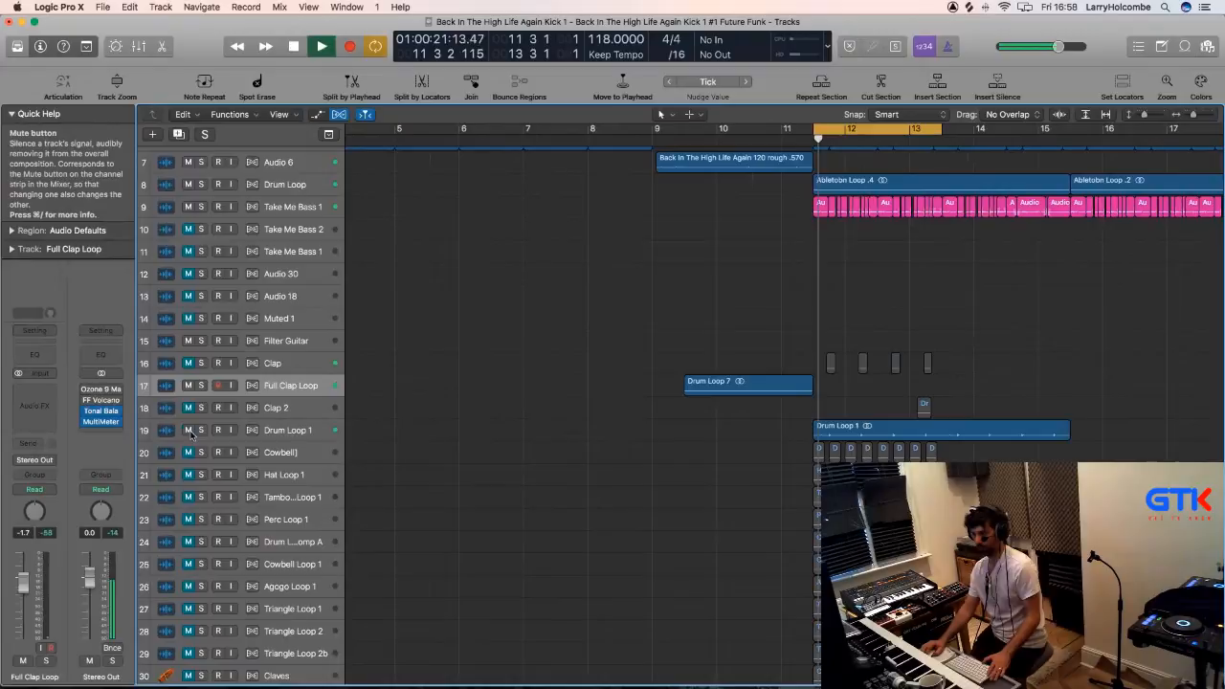
pyautogui.click(188, 431)
pyautogui.press('space')
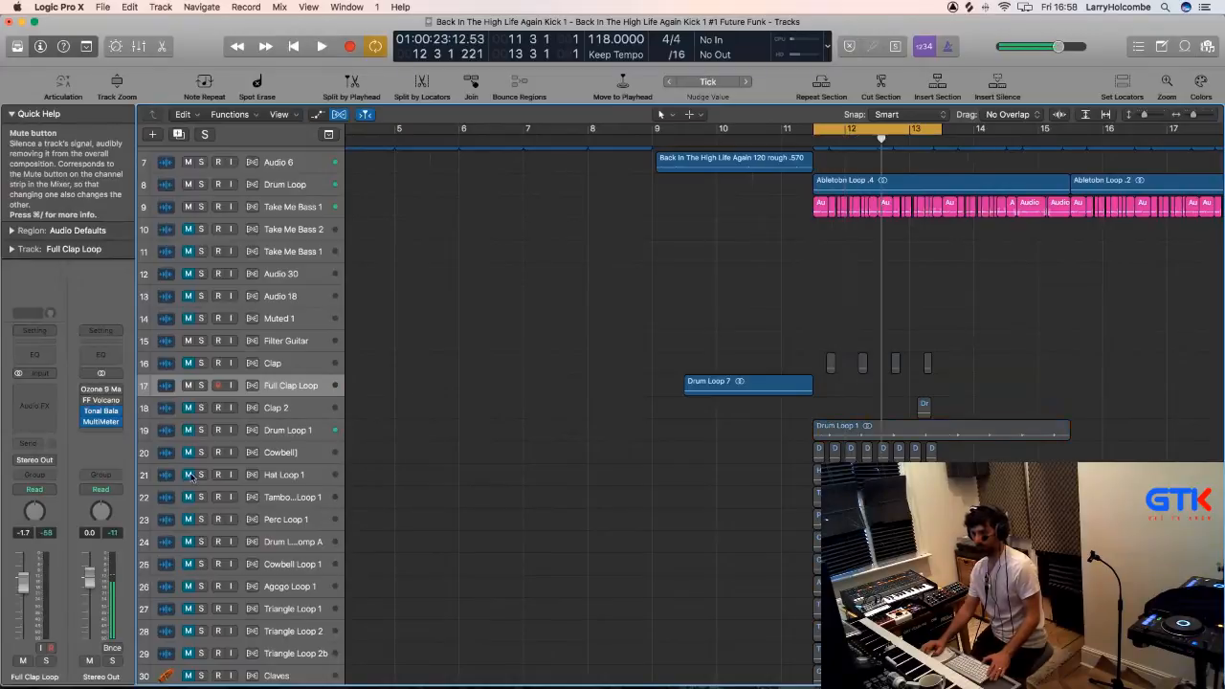
# Unmute Hat Loop 1 and lower its volume to -2.5 dB while the cycle plays.
pyautogui.press('space')
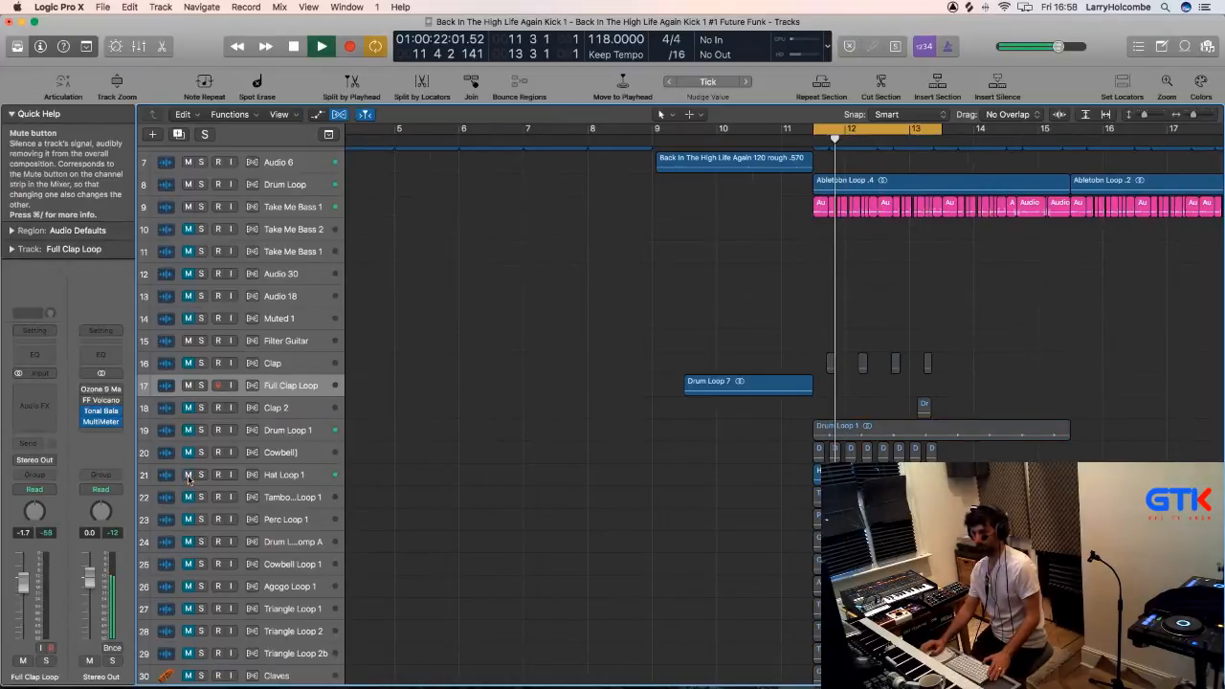
pyautogui.click(298, 480)
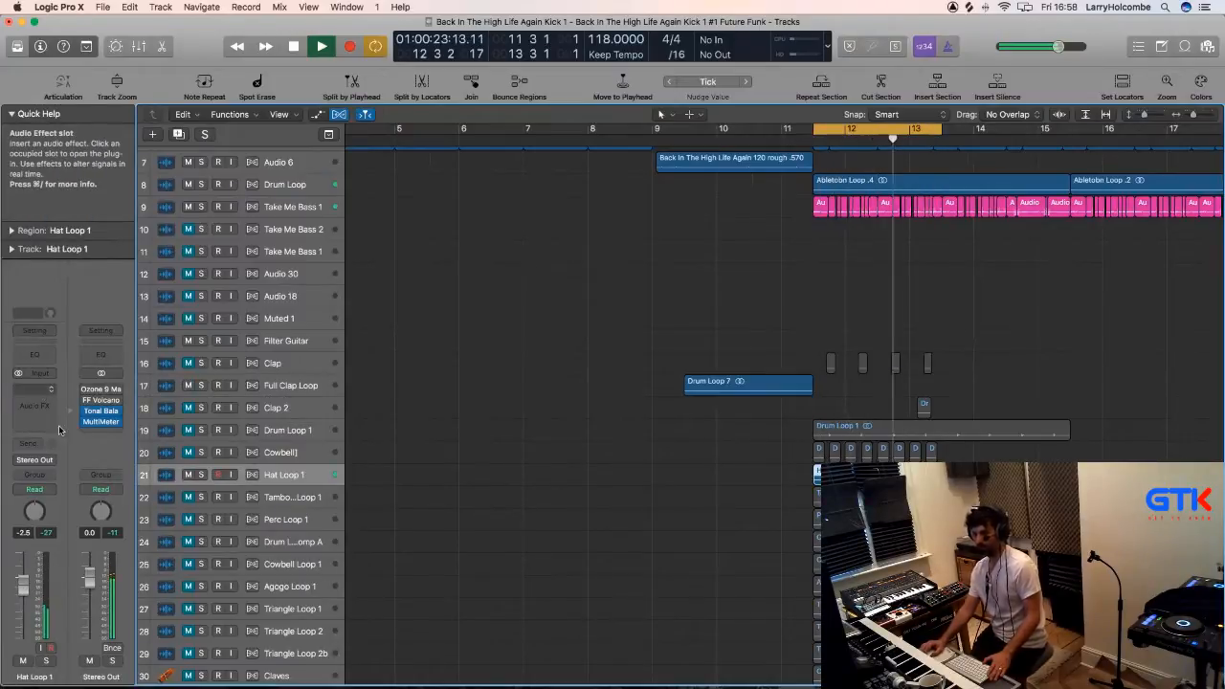
# Insert a stereo Sample Delay on Hat Loop 1, with the unit in ms and the left delay at 10.4 ms.
pyautogui.click(42, 394)
pyautogui.moveTo(78, 433)
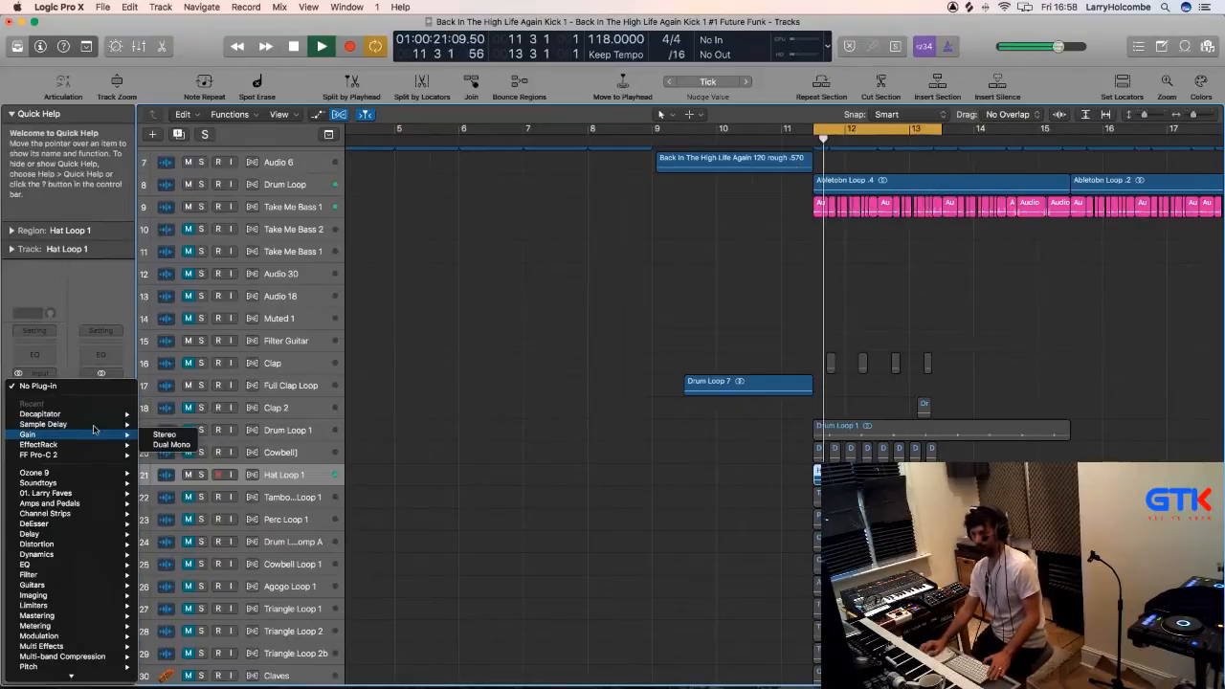
pyautogui.click(164, 427)
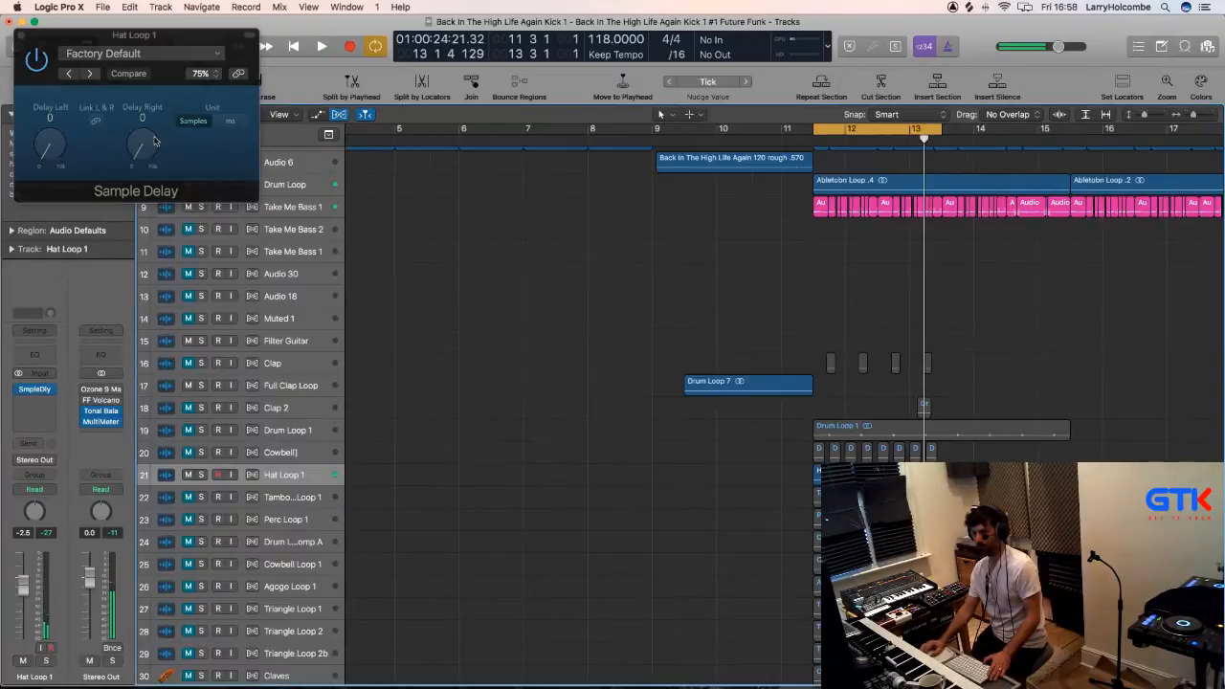
pyautogui.click(230, 121)
pyautogui.moveTo(54, 152); pyautogui.dragTo(53, 157)
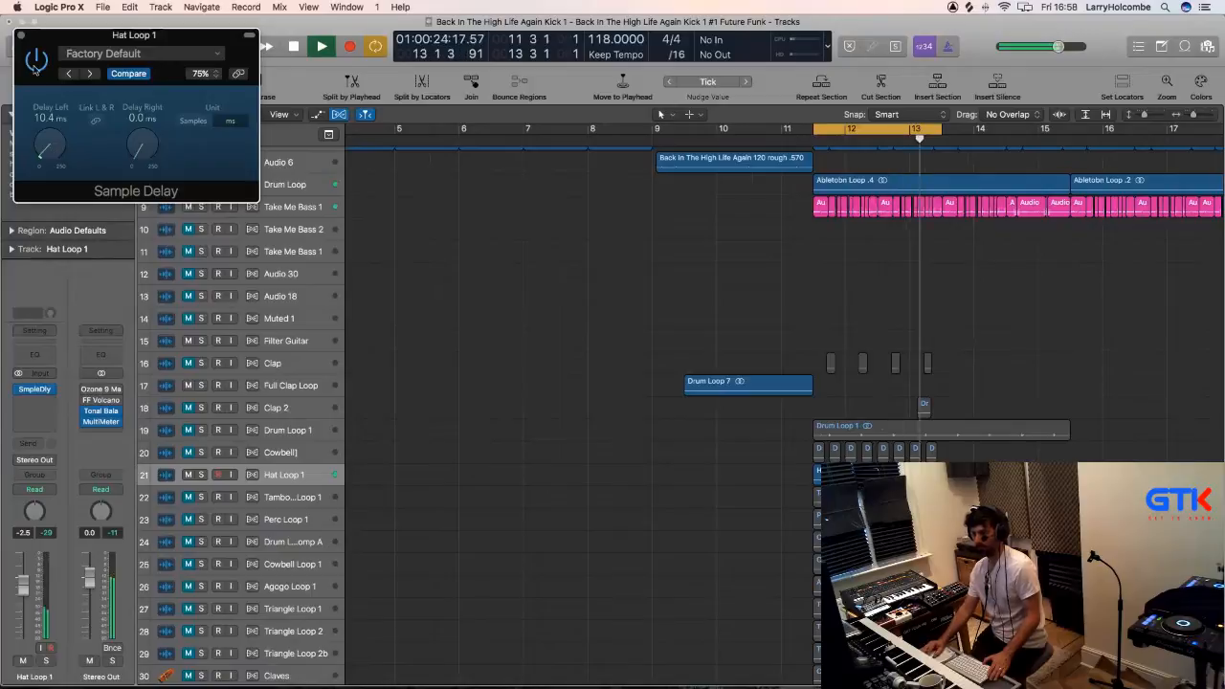
pyautogui.click(23, 37)
pyautogui.press('space')
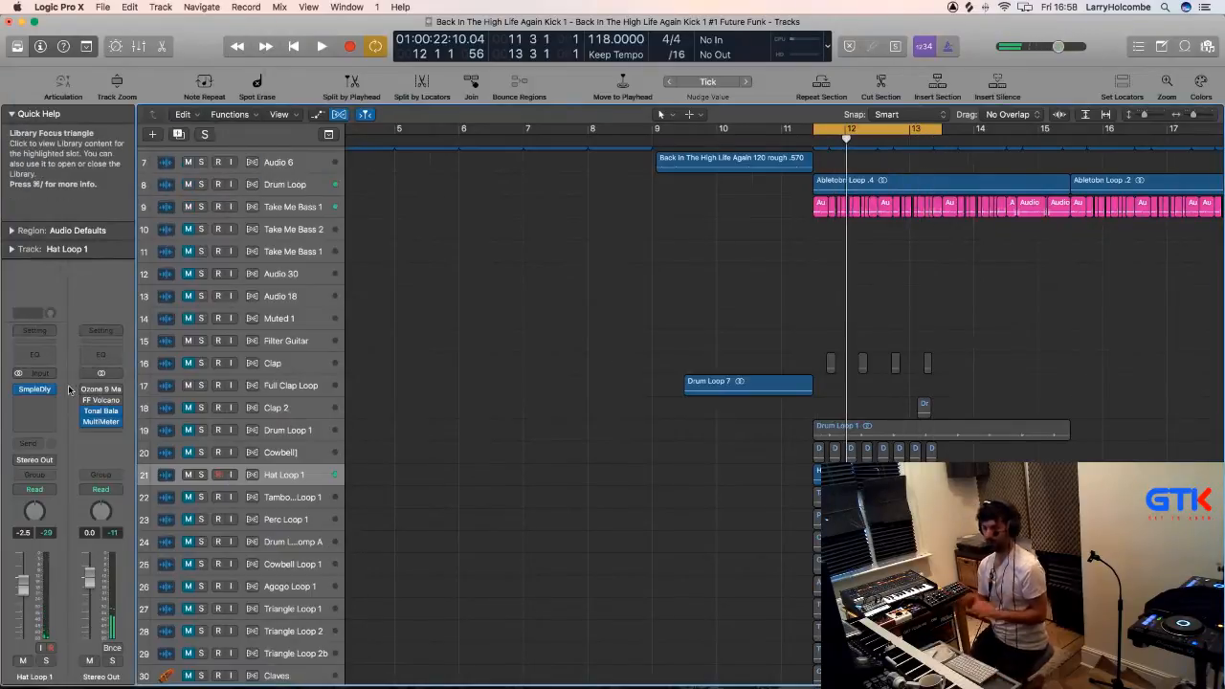
# Play the cycled section to compare the beat with and without Hat Loop 1.
pyautogui.moveTo(38, 391)
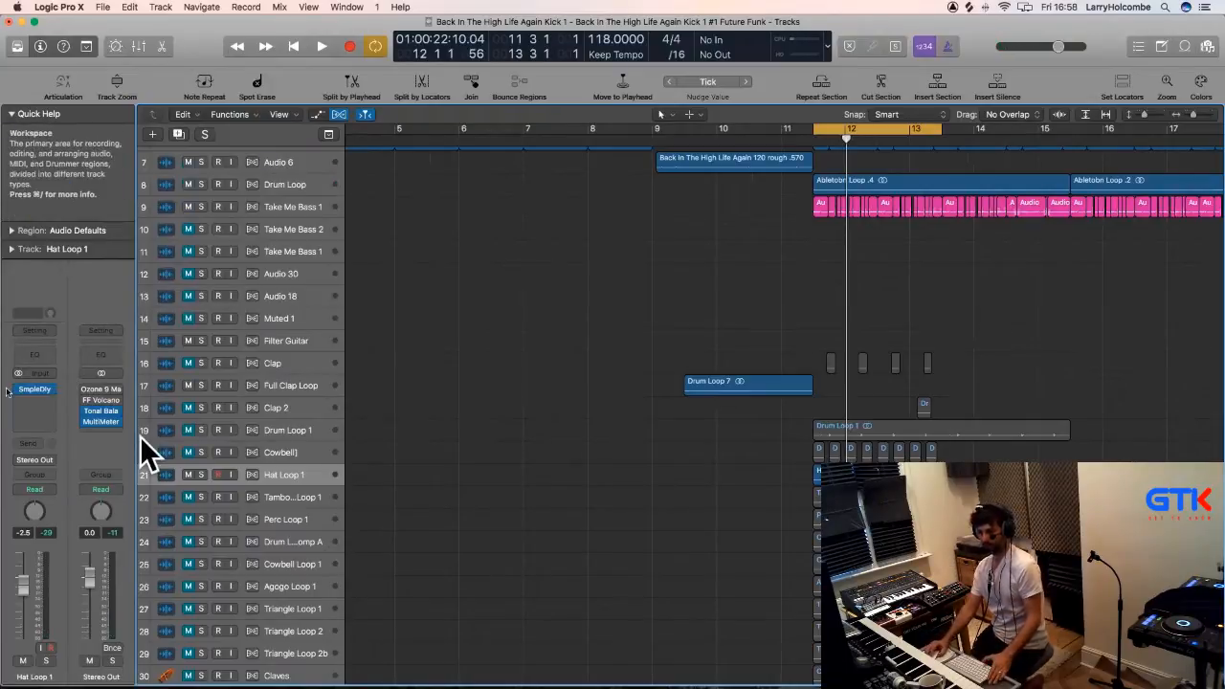
pyautogui.press('space')
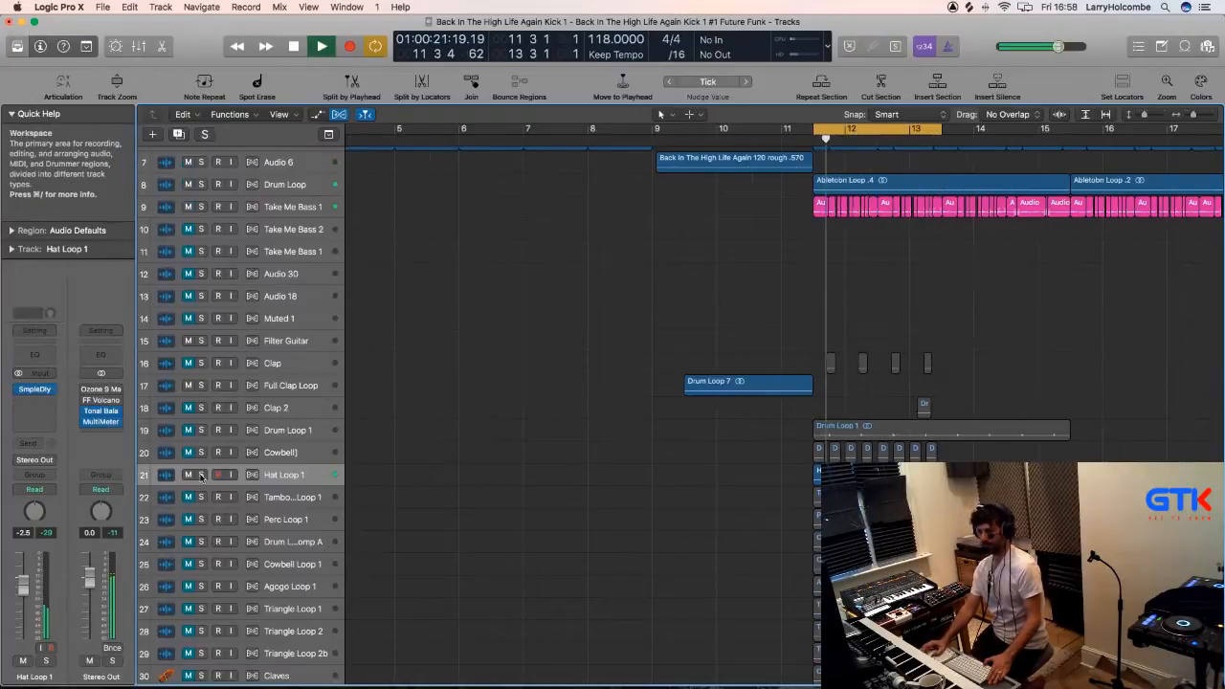
pyautogui.press('space')
# Mute the 909 hat and raise Hat Loop 1's volume to 1.5 dB while the cycle plays.
pyautogui.scroll(5, 517, 411)
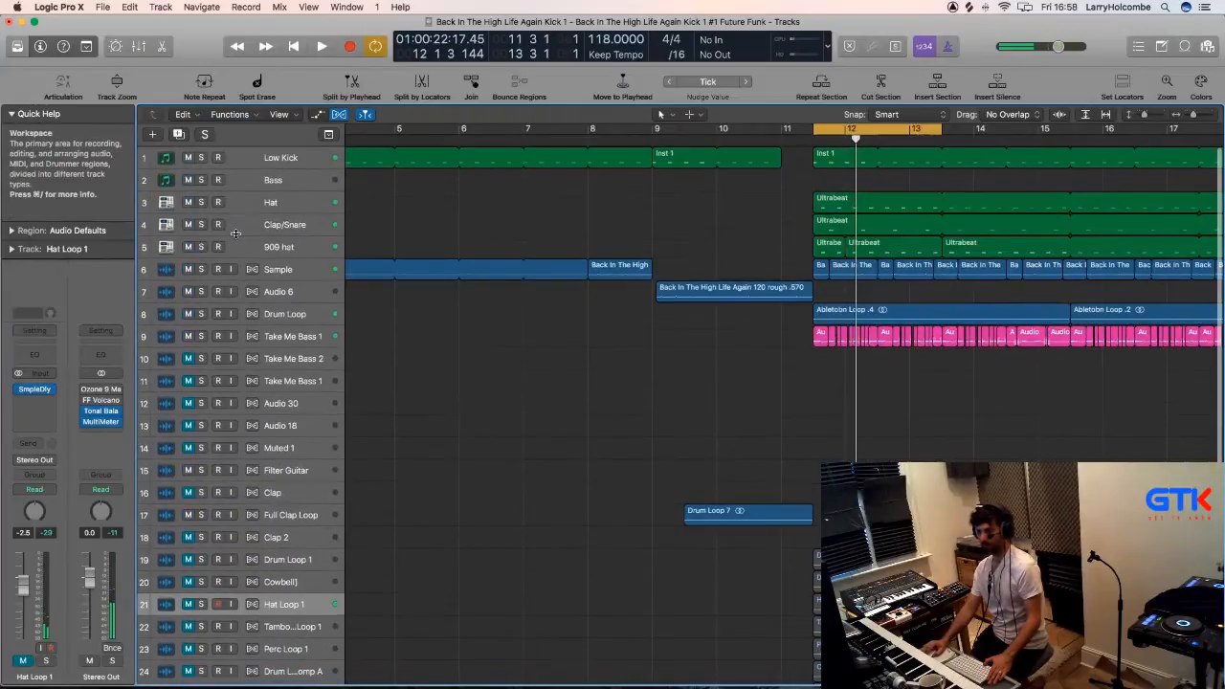
pyautogui.click(200, 247)
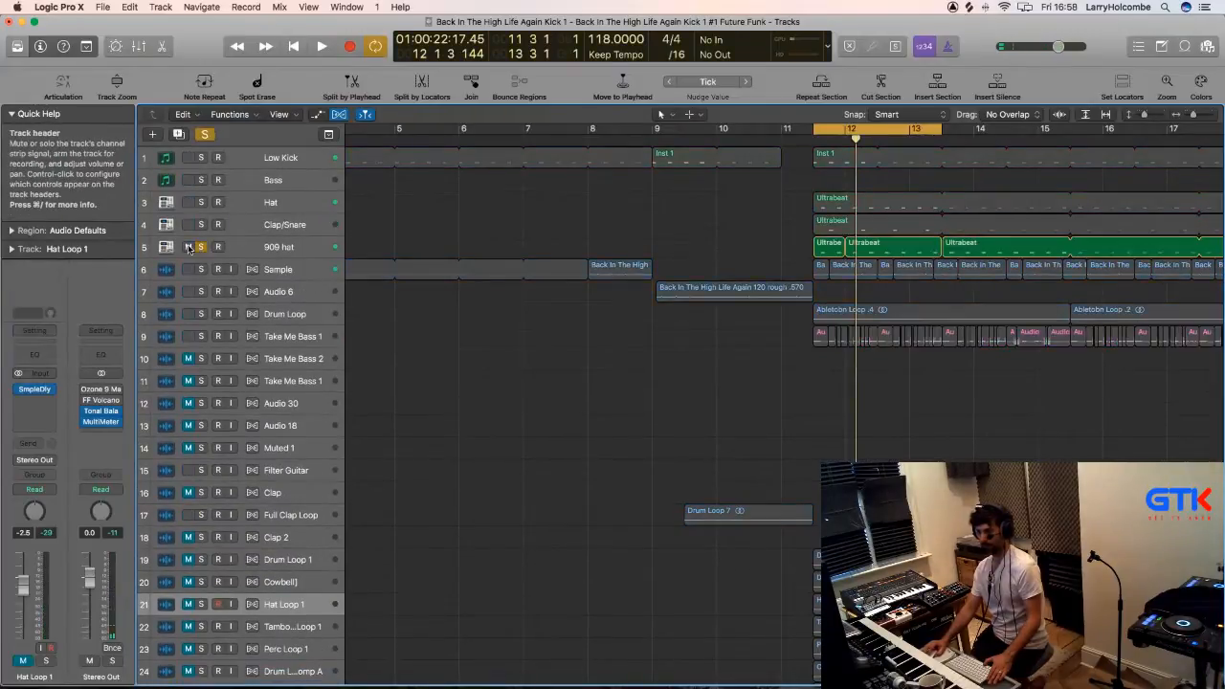
pyautogui.click(190, 248)
pyautogui.scroll(-2, 426, 383)
pyautogui.press('space')
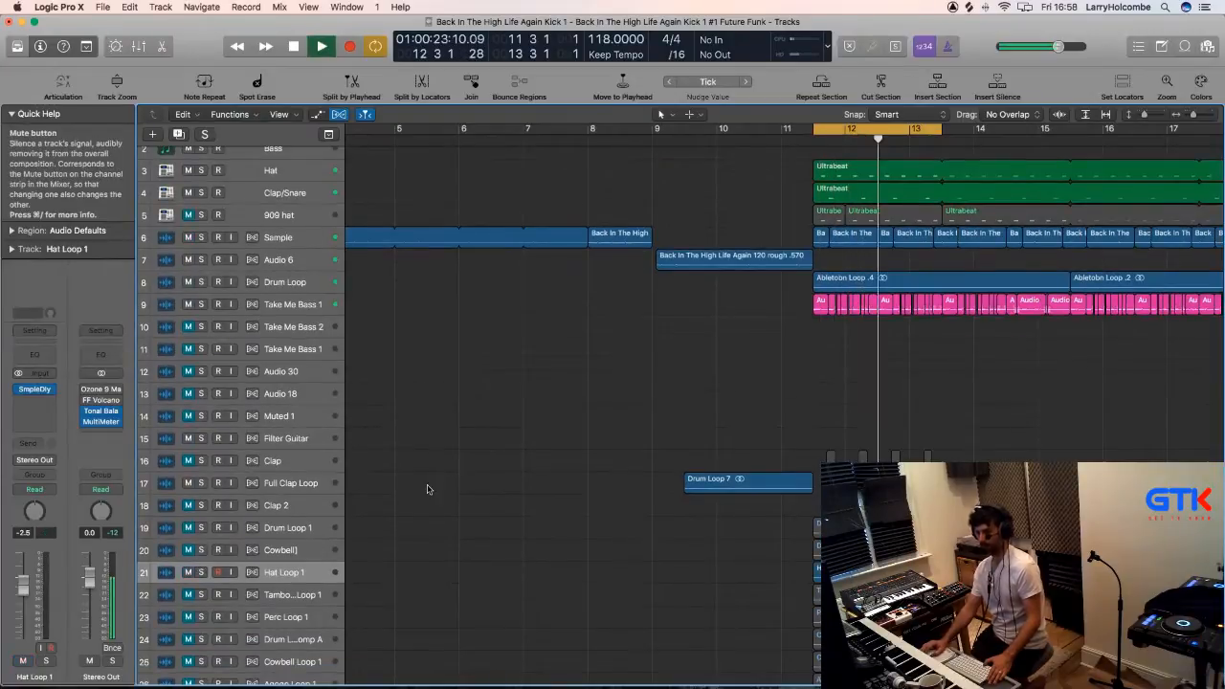
pyautogui.moveTo(23, 586); pyautogui.dragTo(23, 571)
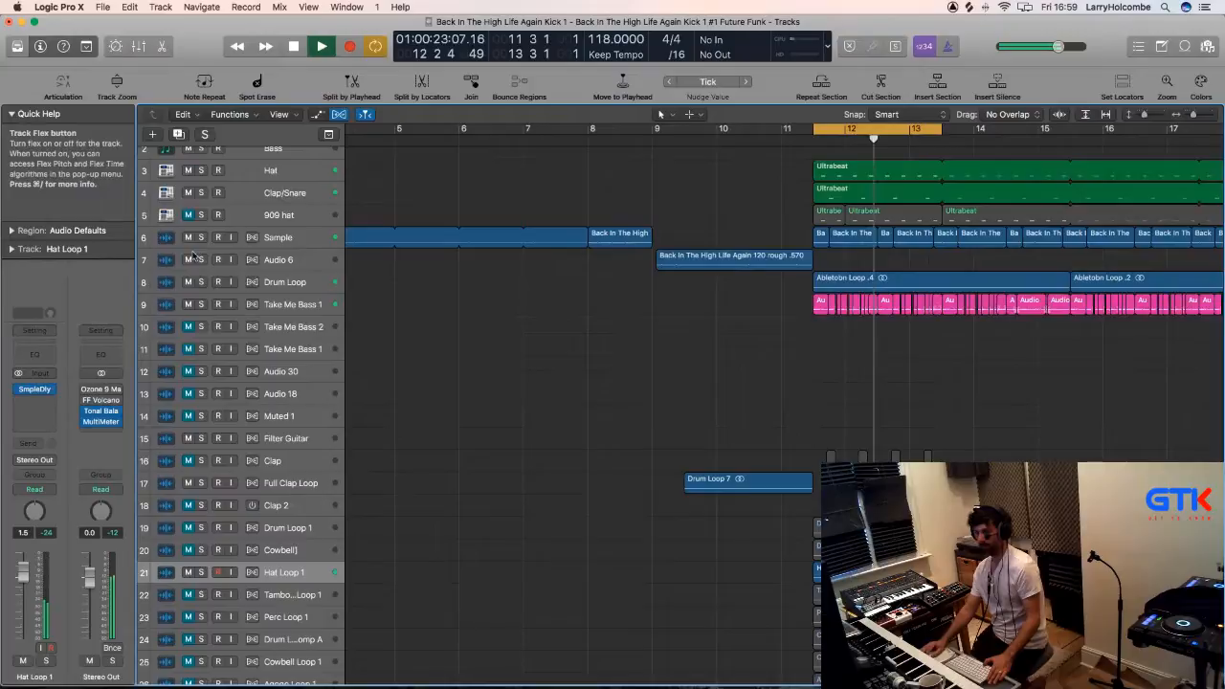
# Unmute the 909 hat and lower its volume to 1.7 dB, checking it together with Hat Loop 1.
pyautogui.press('space')
pyautogui.click(235, 216)
pyautogui.press('space')
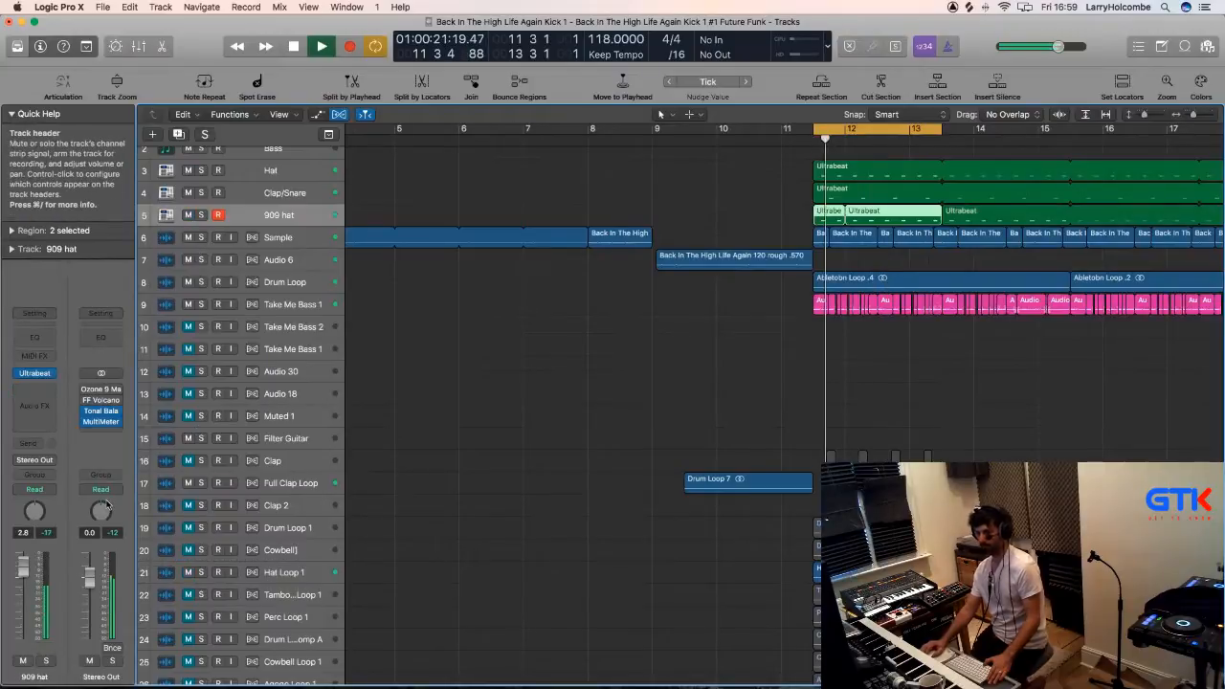
pyautogui.moveTo(23, 565); pyautogui.dragTo(23, 572)
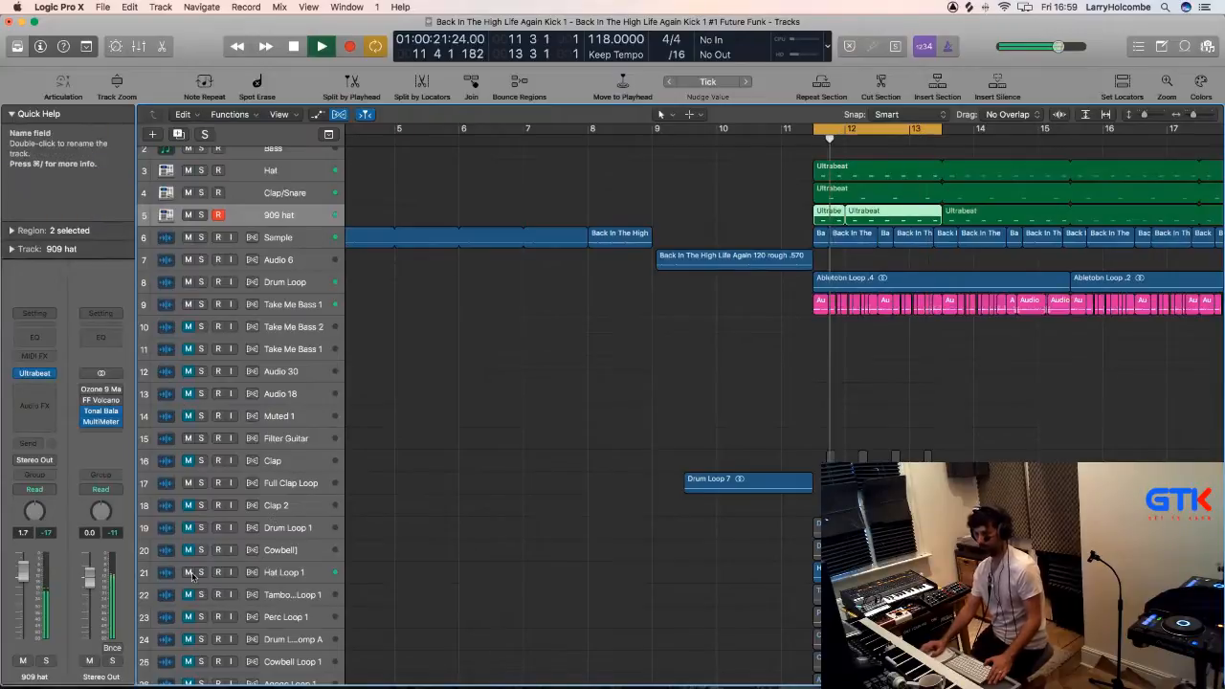
pyautogui.click(240, 573)
pyautogui.click(188, 215)
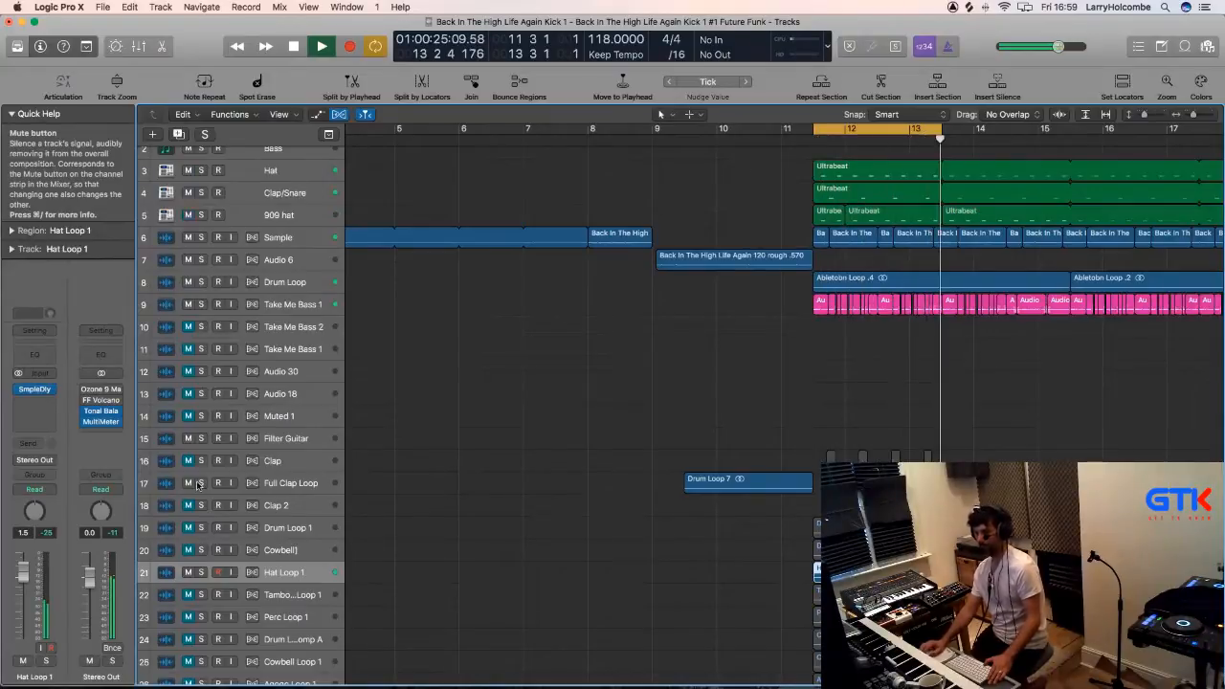
# Zoom in on Hat Loop 1 with waveform zoom turned on, and play the track soloed.
pyautogui.click(724, 519)
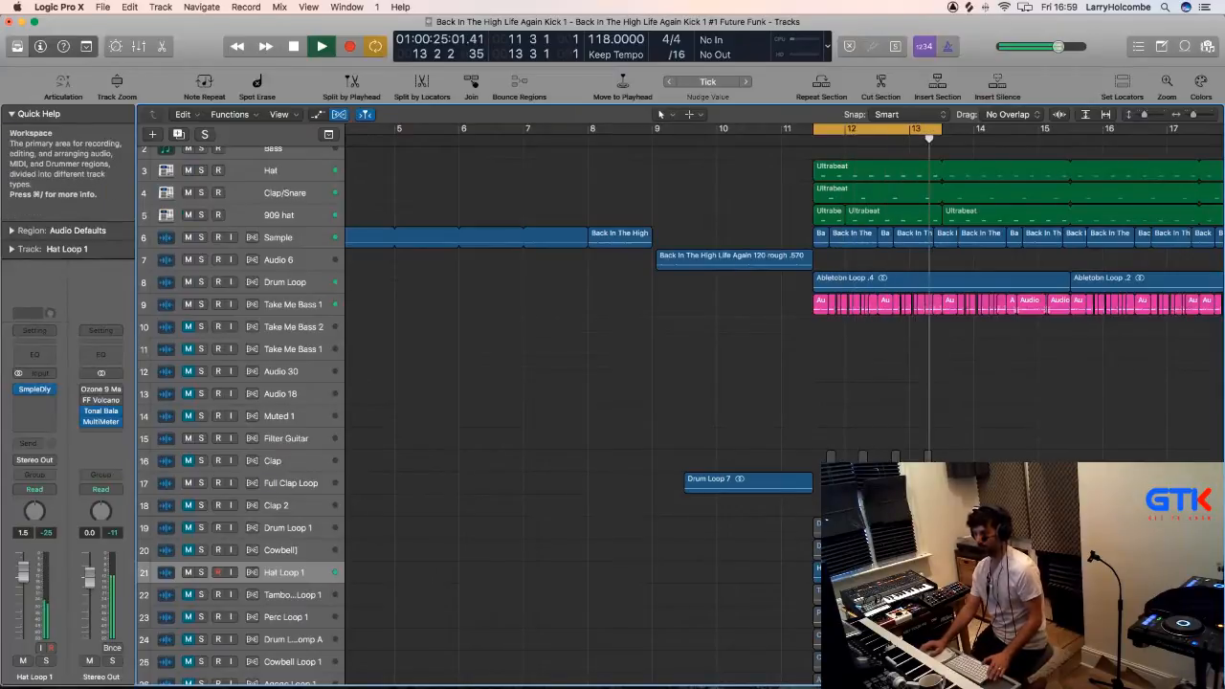
pyautogui.moveTo(784, 505); pyautogui.dragTo(1026, 636)
pyautogui.press('space')
pyautogui.moveTo(459, 489); pyautogui.dragTo(648, 530)
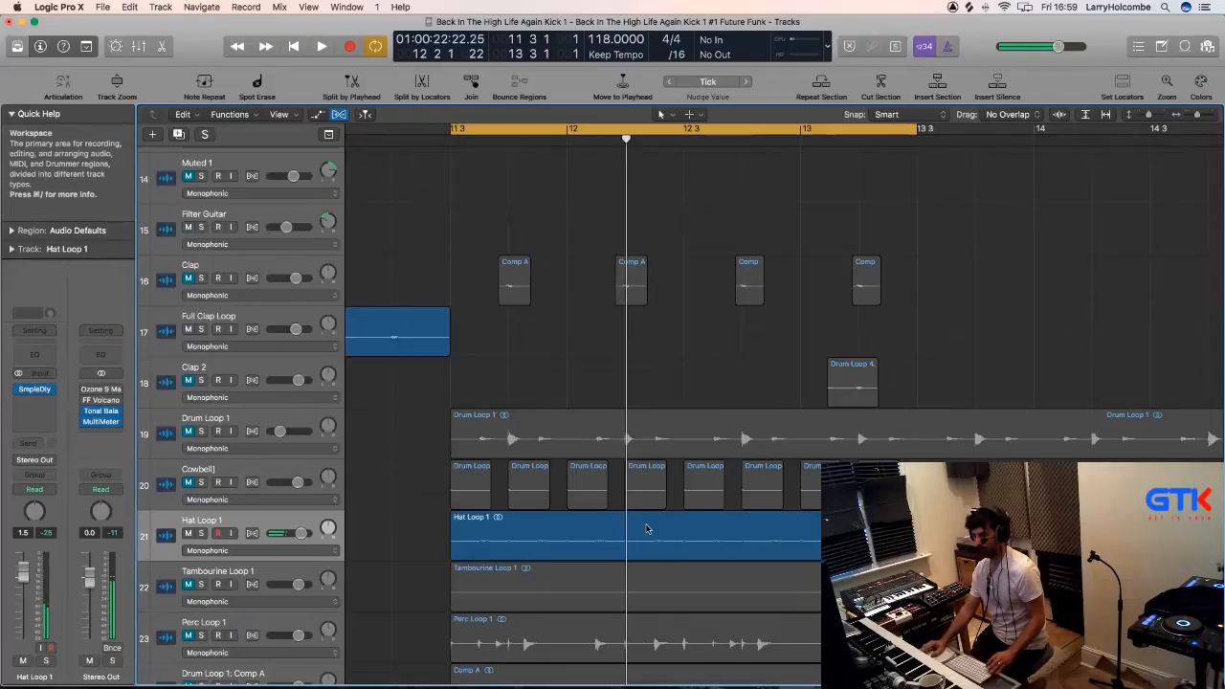
pyautogui.press('space')
pyautogui.click(709, 428)
pyautogui.press('space')
pyautogui.click(1059, 115)
pyautogui.press('space')
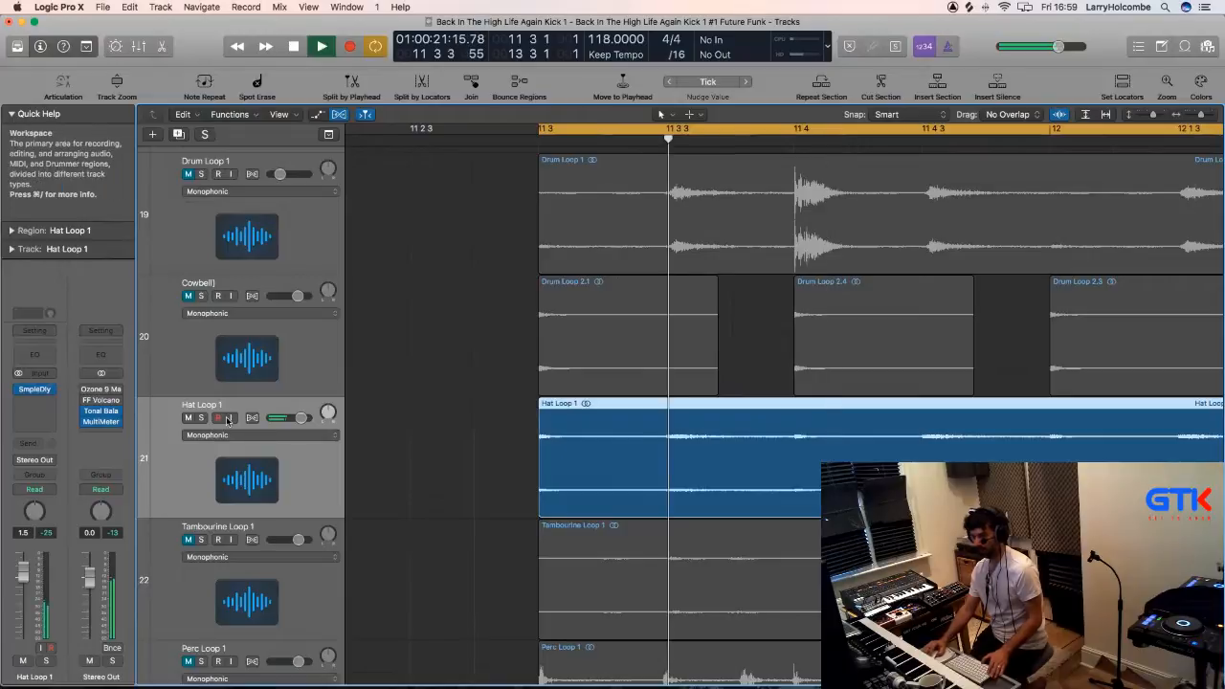
pyautogui.press('space')
pyautogui.click(201, 418)
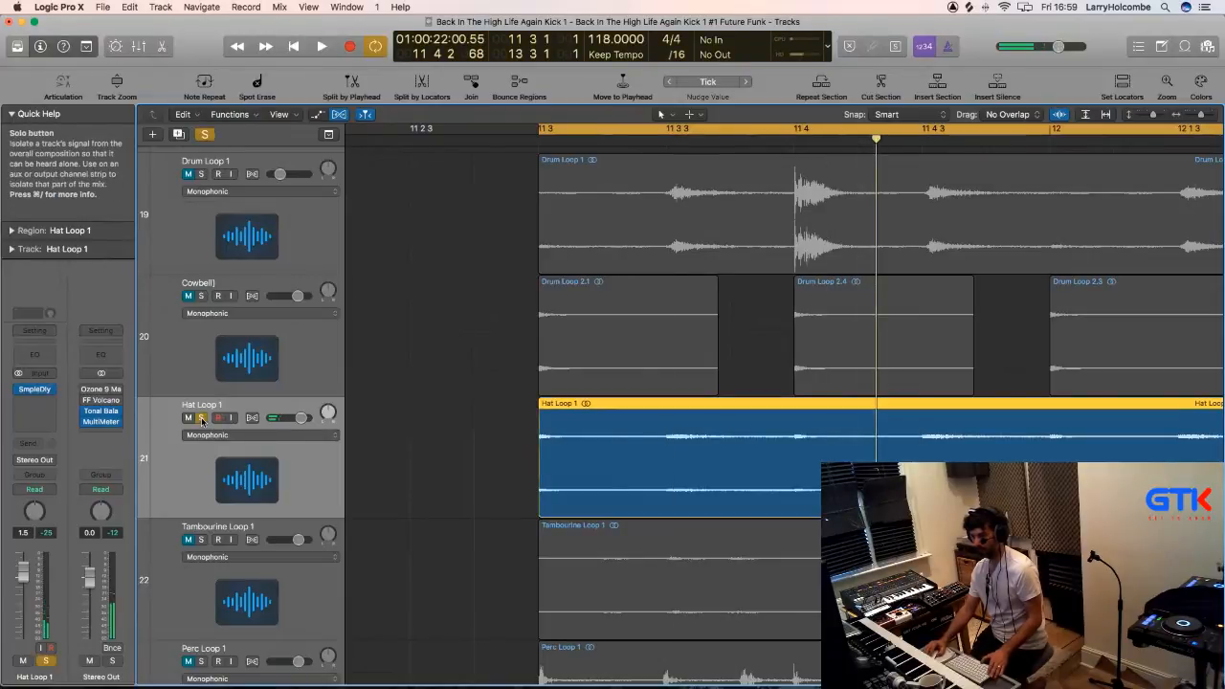
pyautogui.press('space')
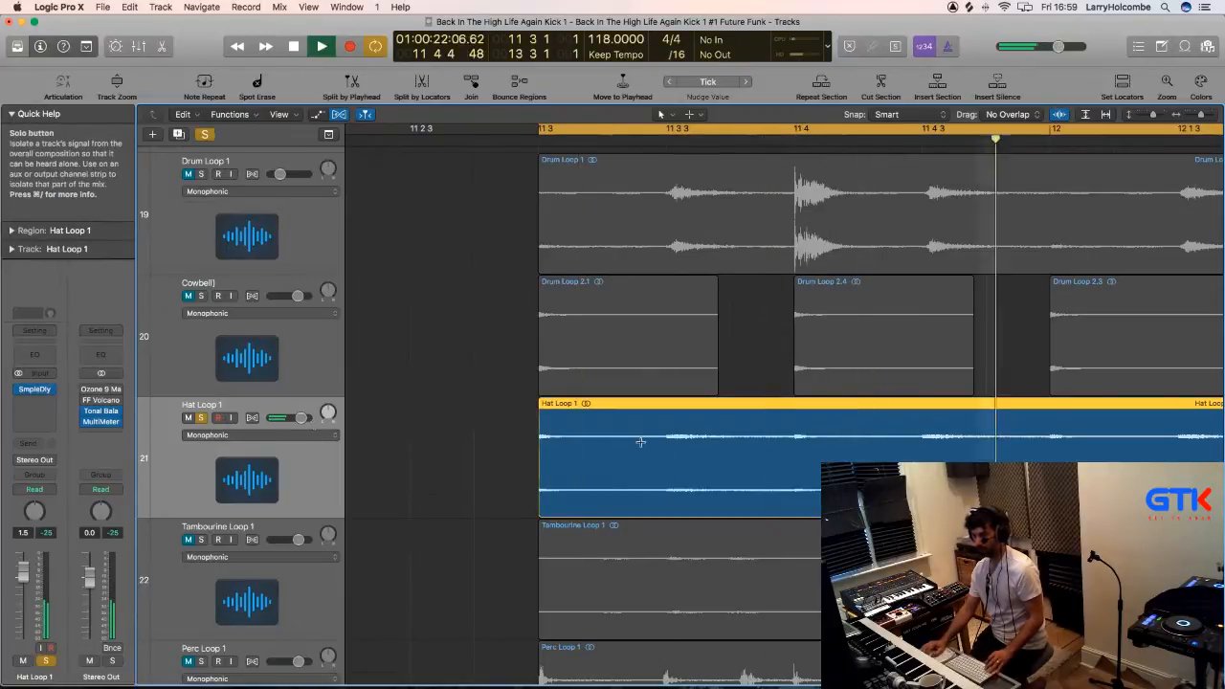
# Cut Hat Loop 1 into slices and delete the unwanted parts, keeping only half-beat slices at 11 3 and 11 4.
pyautogui.moveTo(667, 436); pyautogui.dragTo(788, 433)
pyautogui.click(732, 433)
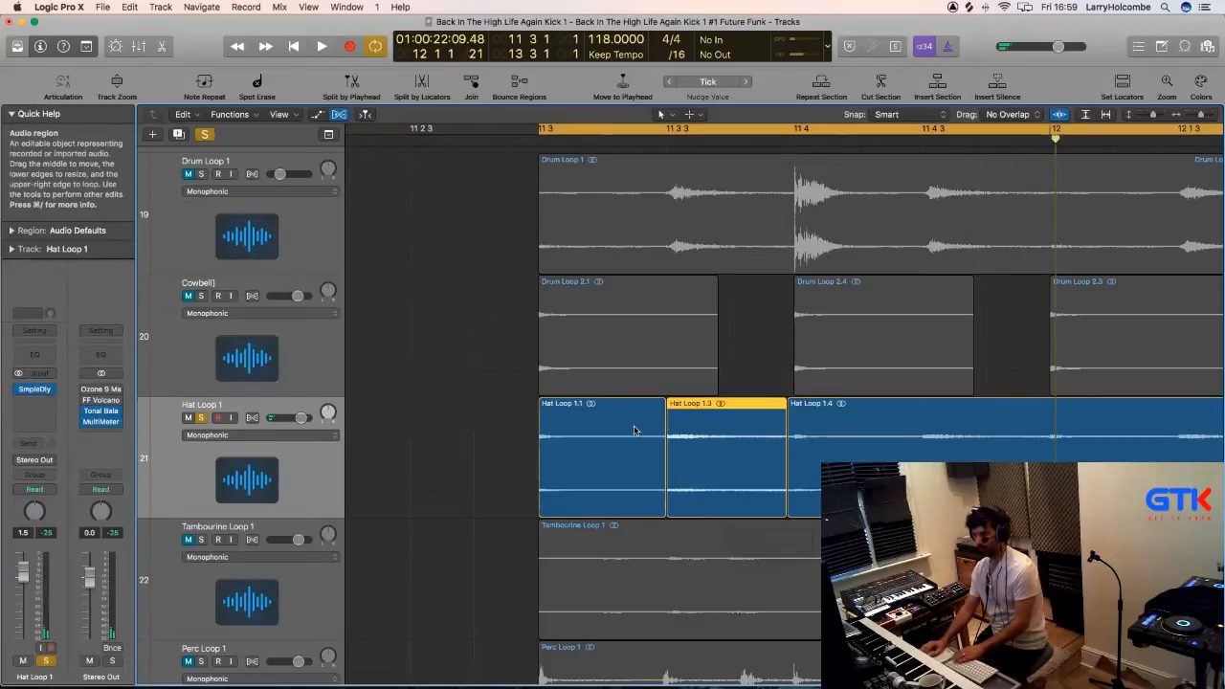
pyautogui.click(658, 434)
pyautogui.press('Delete')
pyautogui.moveTo(704, 432); pyautogui.dragTo(858, 460)
pyautogui.click(809, 465)
pyautogui.press('Delete')
# Duplicate the two Hat Loop 1 slices onto 12 1 and 12 2, and play them soloed.
pyautogui.keyDown('ctrl'); pyautogui.keyDown('alt'); pyautogui.click(817, 458); pyautogui.keyUp('alt'); pyautogui.keyUp('ctrl')
pyautogui.keyDown('ctrl'); pyautogui.keyDown('alt'); pyautogui.click(670, 445); pyautogui.keyUp('alt'); pyautogui.keyUp('ctrl')
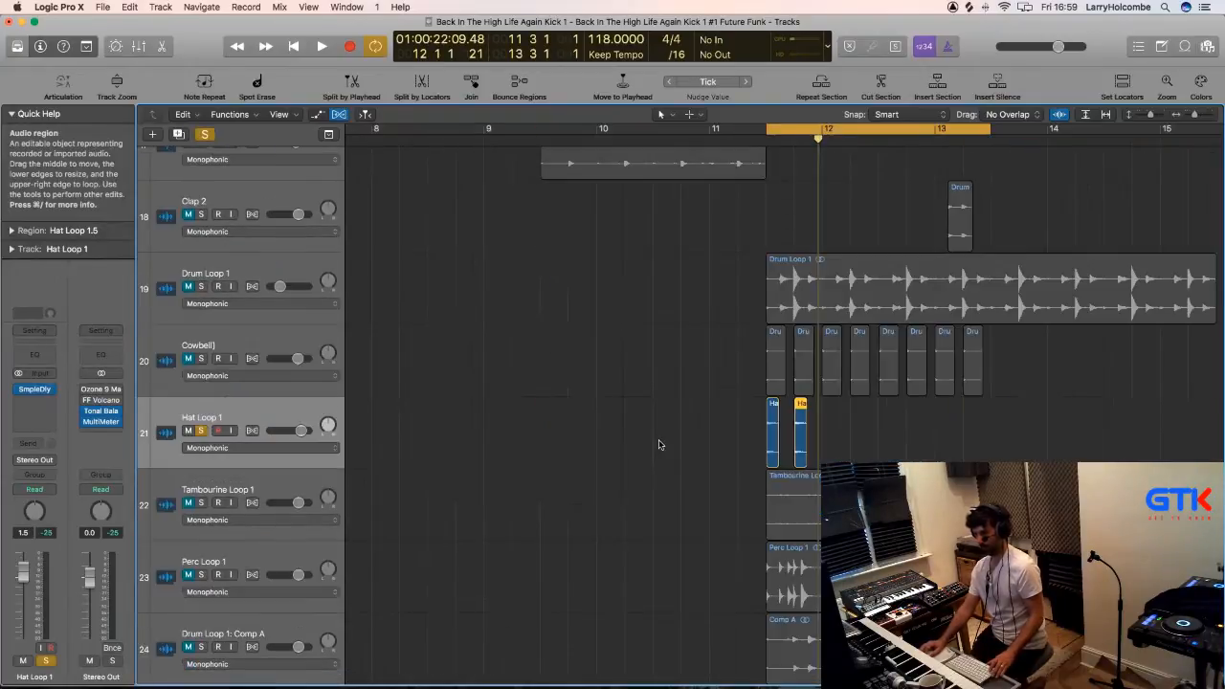
pyautogui.keyDown('ctrl'); pyautogui.keyDown('alt'); pyautogui.click(659, 443); pyautogui.keyUp('alt'); pyautogui.keyUp('ctrl')
pyautogui.moveTo(788, 434); pyautogui.dragTo(668, 424)
pyautogui.press('space')
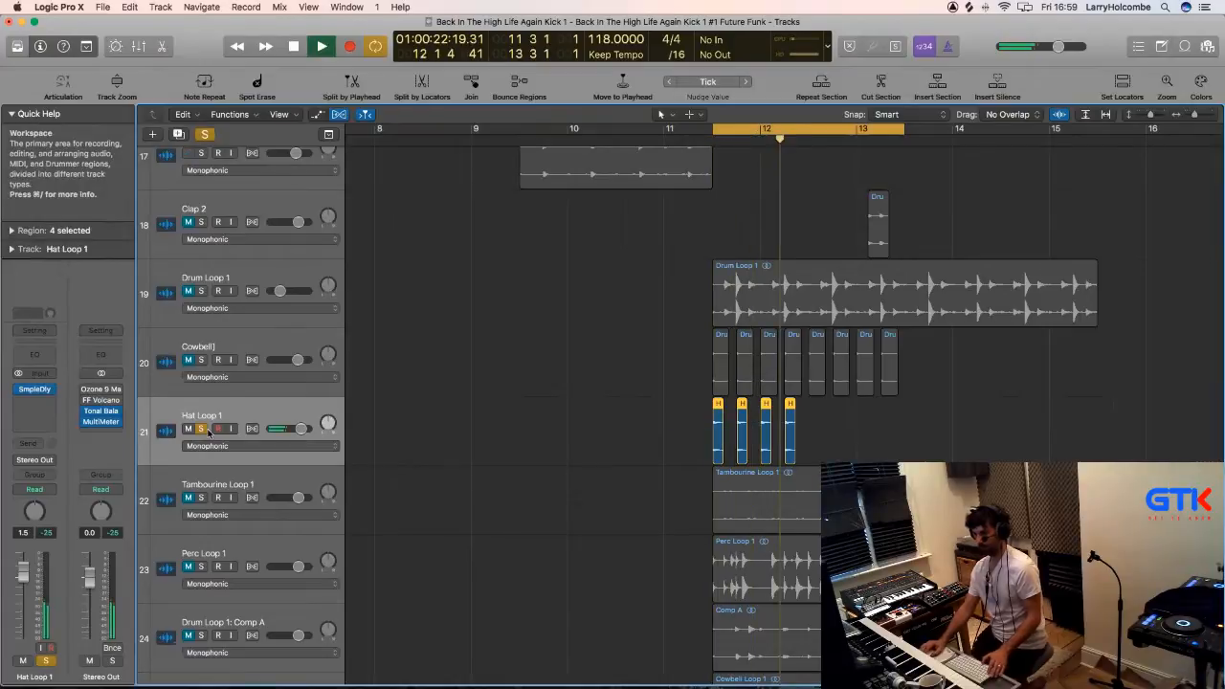
# Unsolo Hat Loop 1 and duplicate its four slices from 12 3 onwards to fill the cycle up to 13 3.
pyautogui.press('space')
pyautogui.click(201, 429)
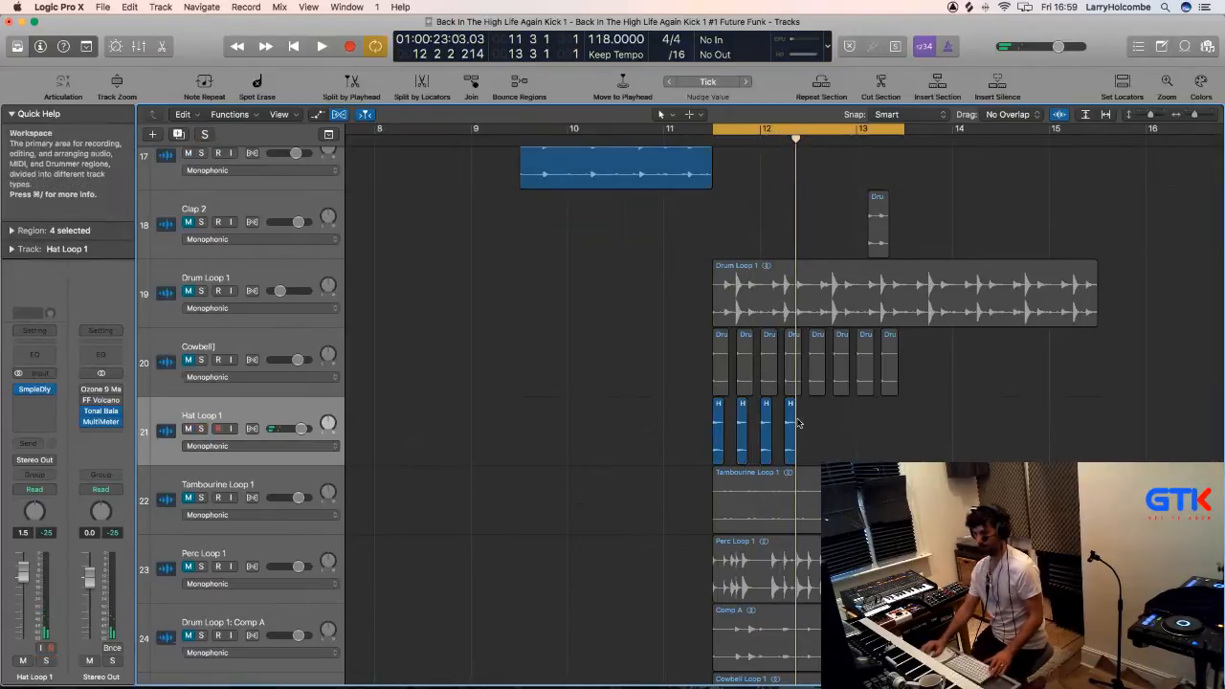
pyautogui.hotkey('shift', 'space')
pyautogui.moveTo(718, 411); pyautogui.dragTo(814, 419)
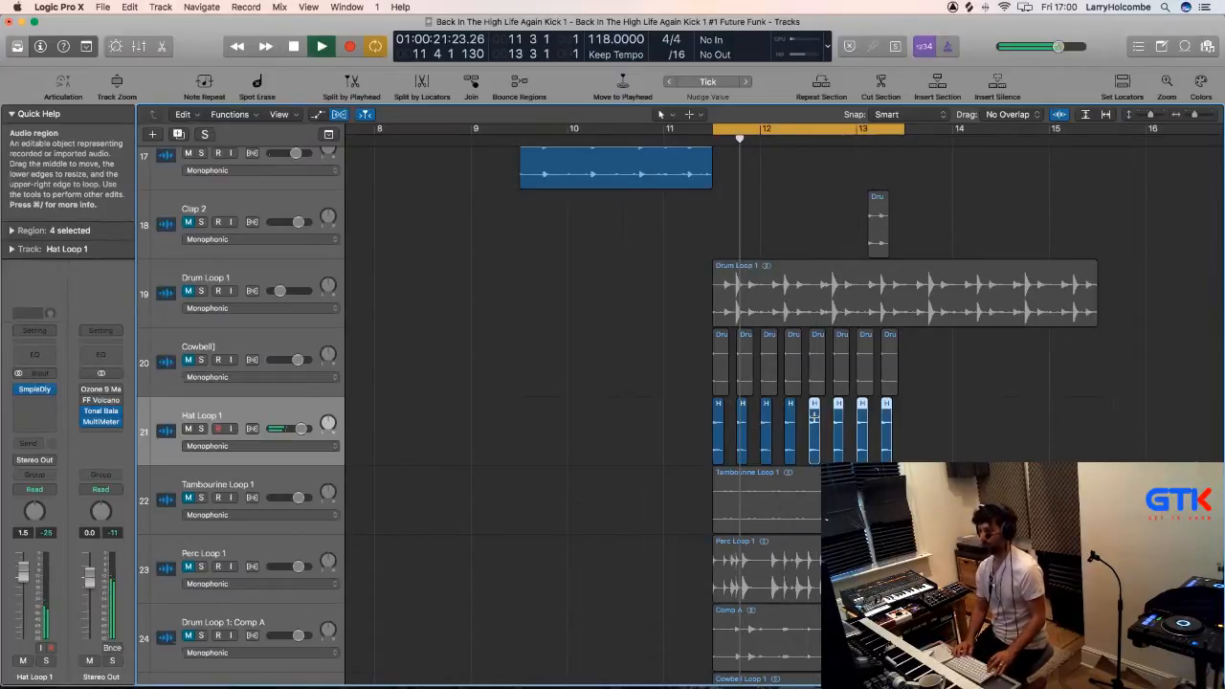
pyautogui.press('super+Up')
pyautogui.press('super+Up')
pyautogui.press('super+Up')
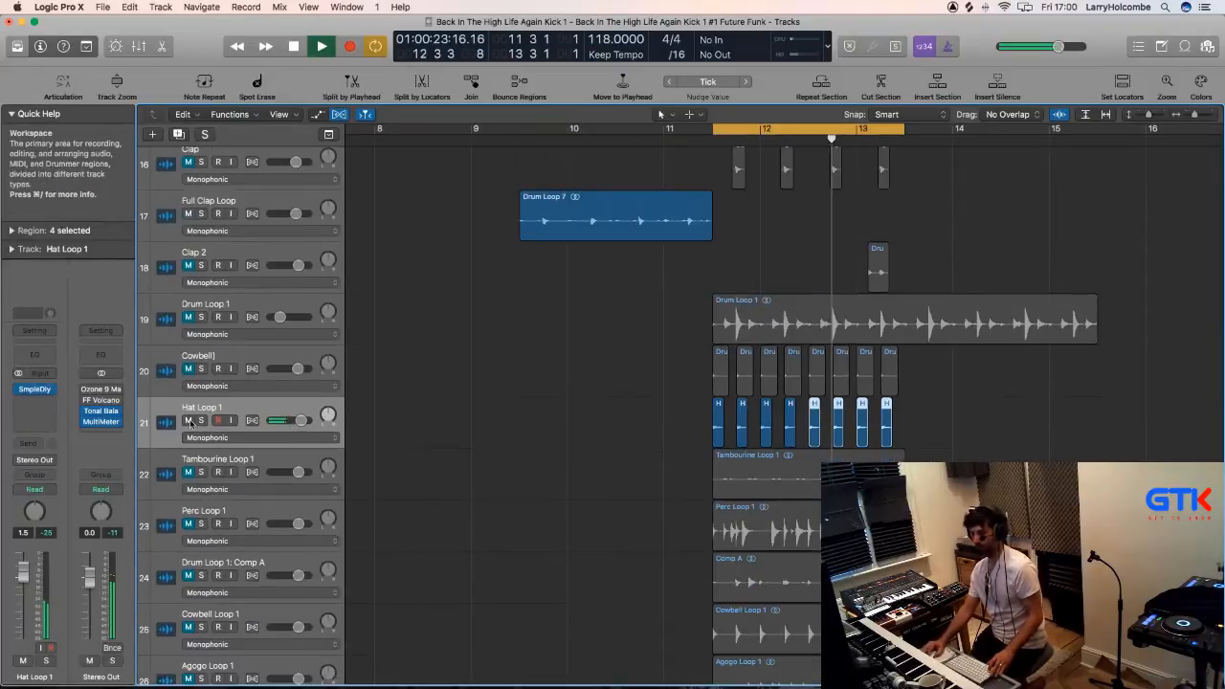
# Toggle Hat Loop 1 and the cowbell in the playing cycle to compare them, and leave both muted.
pyautogui.click(188, 421)
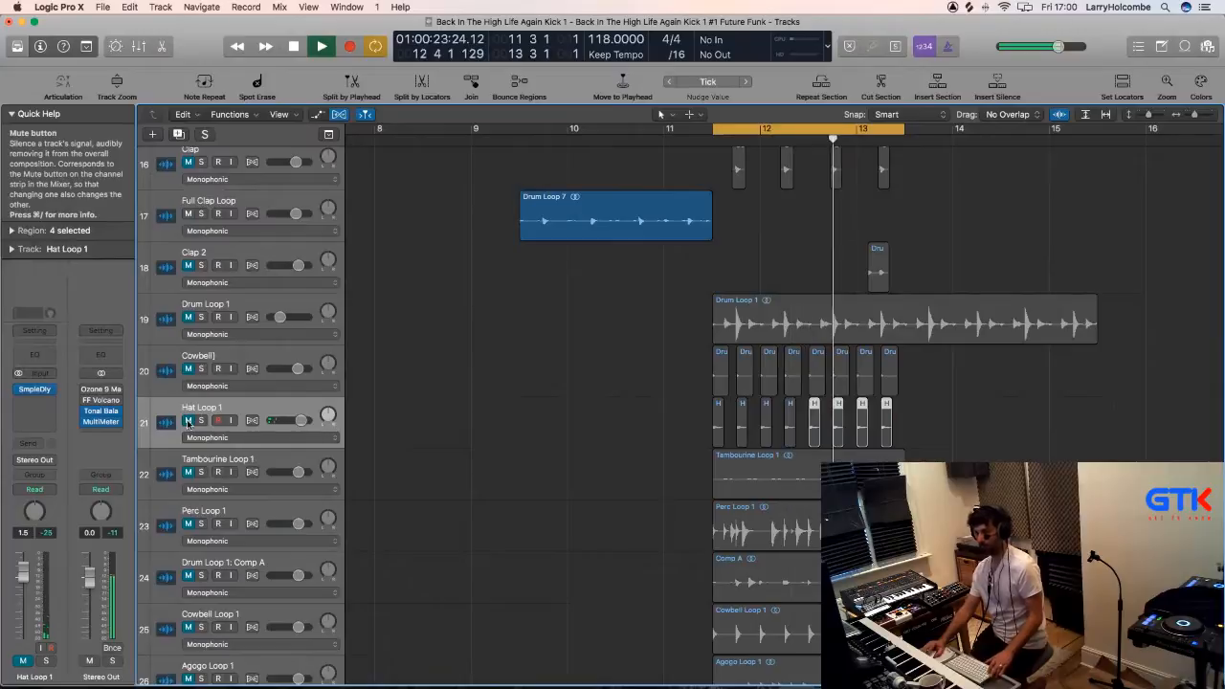
pyautogui.click(187, 421)
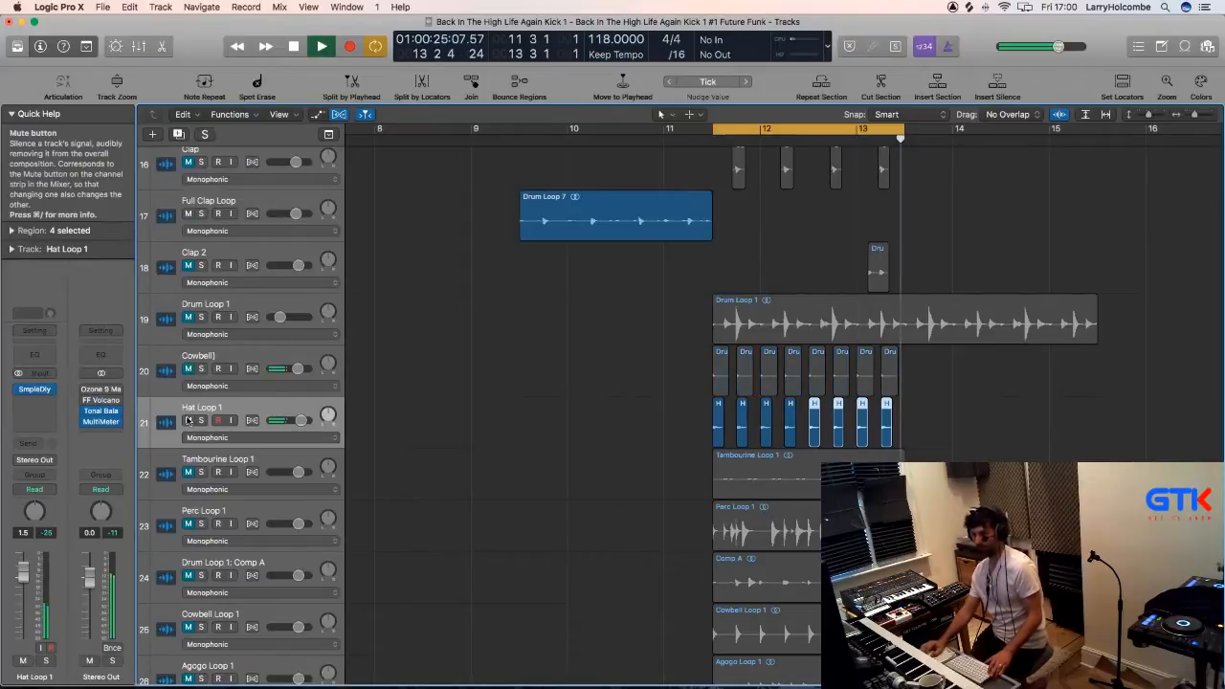
pyautogui.click(187, 422)
pyautogui.click(424, 434)
pyautogui.press('space')
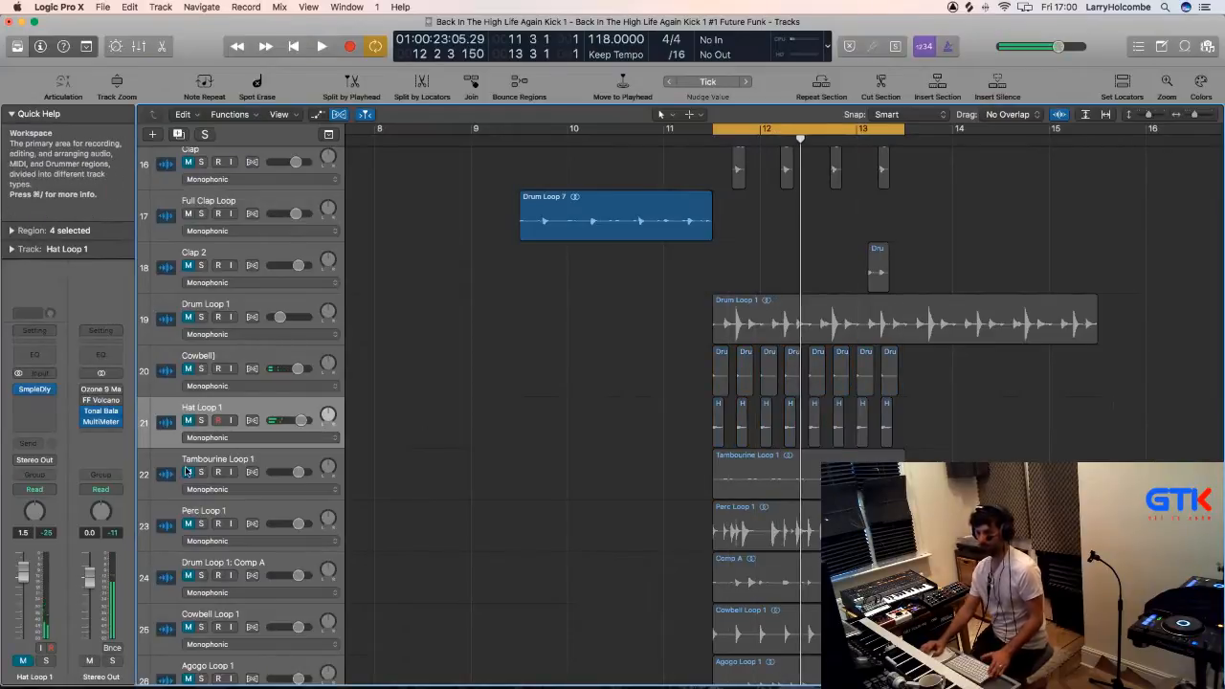
# Unmute Tambourine Loop 1, listen to it in the cycle, and move its track directly below Clap.
pyautogui.press('space')
pyautogui.click(266, 469)
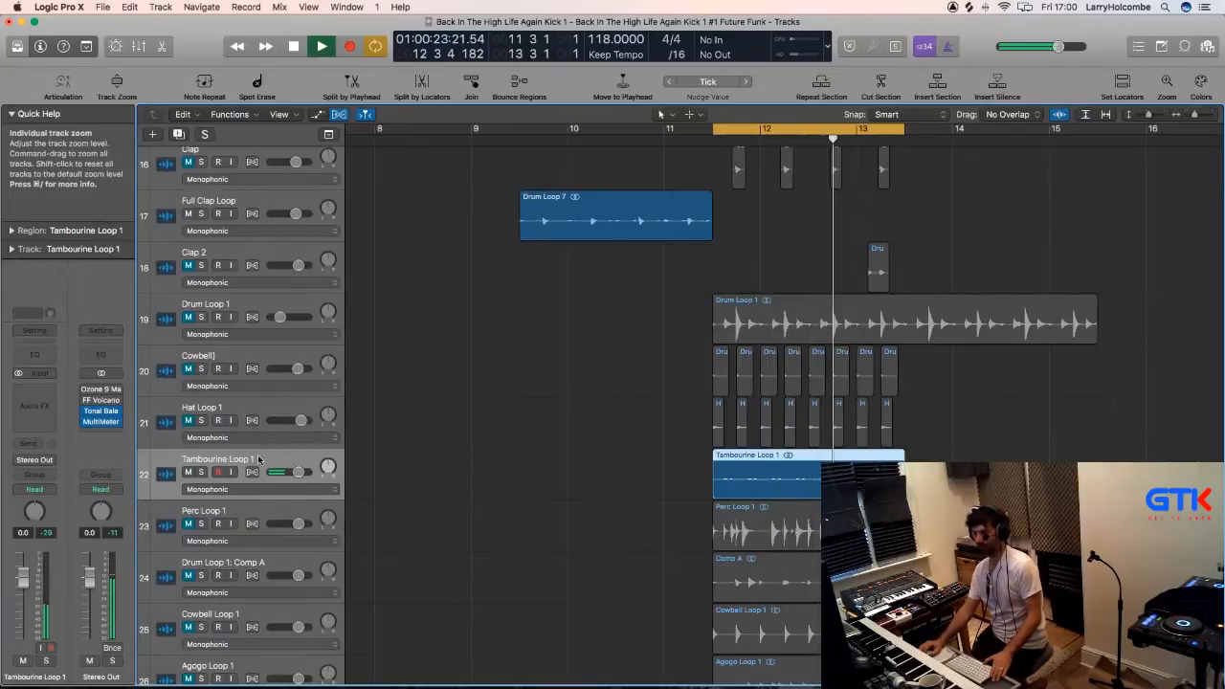
pyautogui.moveTo(232, 461); pyautogui.dragTo(240, 238)
pyautogui.press('space')
# Unmute the Clap track and lower its volume to -5.2 dB while the tambourine loop plays.
pyautogui.scroll(1, 416, 233)
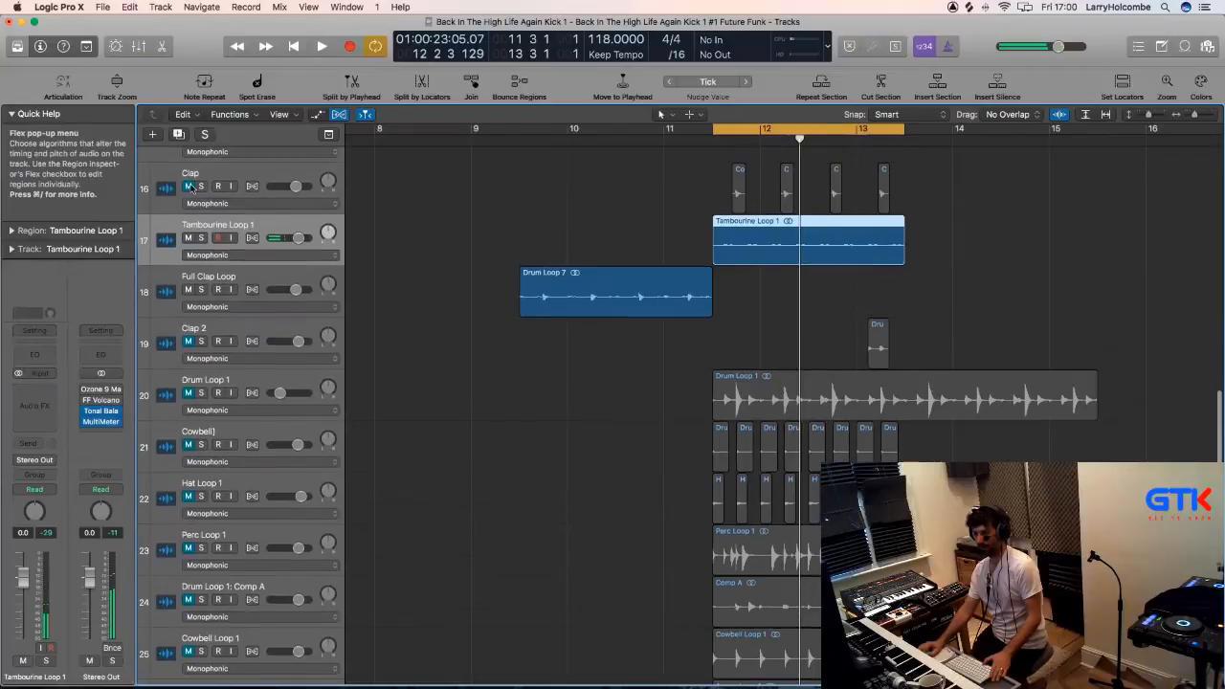
pyautogui.press('space')
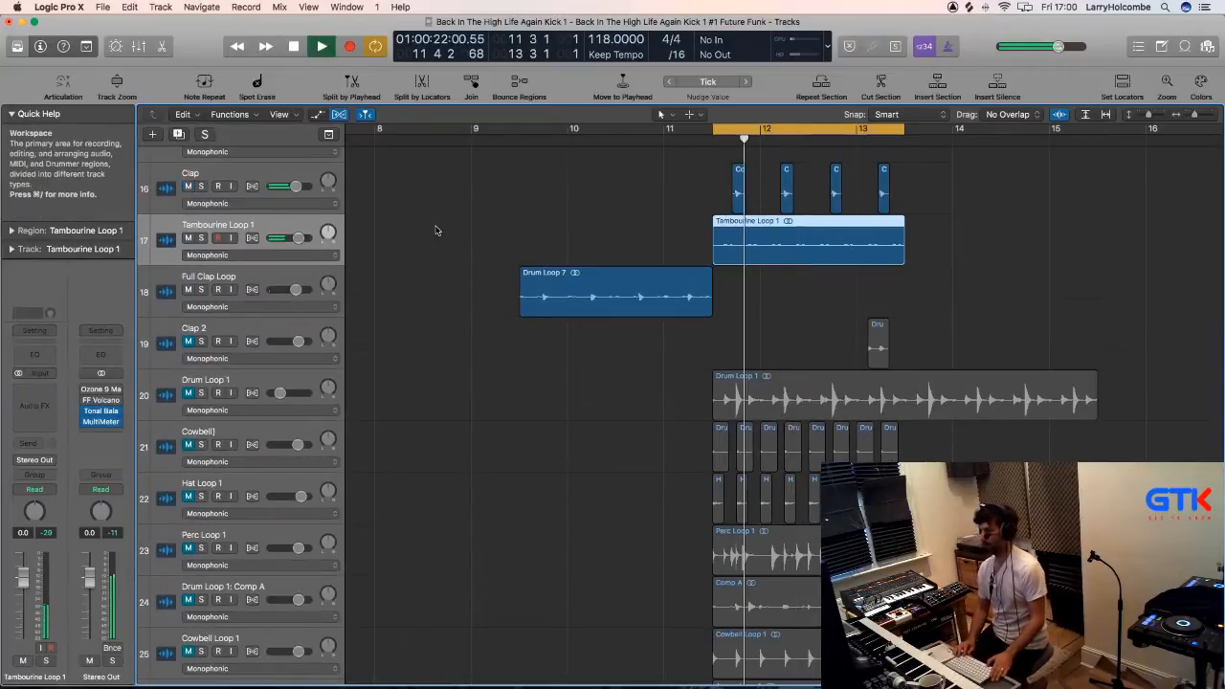
pyautogui.press('super+Up')
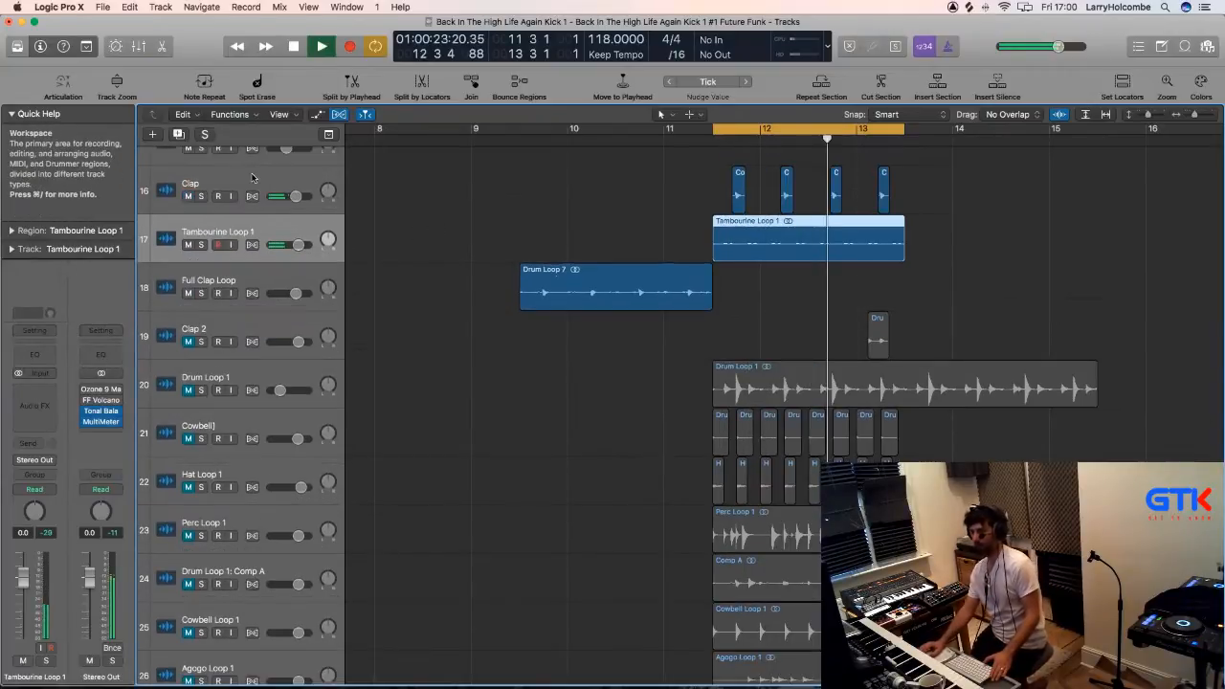
pyautogui.press('Up')
pyautogui.moveTo(23, 583); pyautogui.dragTo(25, 601)
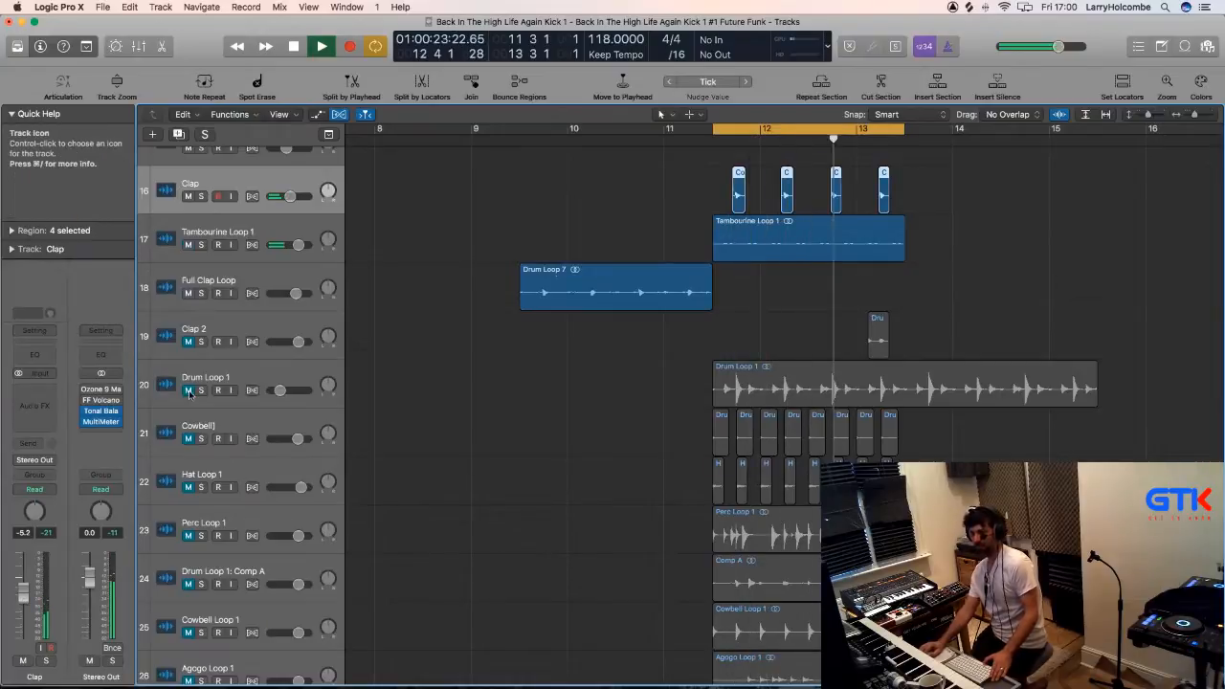
# Unmute Drum Loop 1, try it at -5.3 dB, and set its volume to -16.8 dB.
pyautogui.click(190, 390)
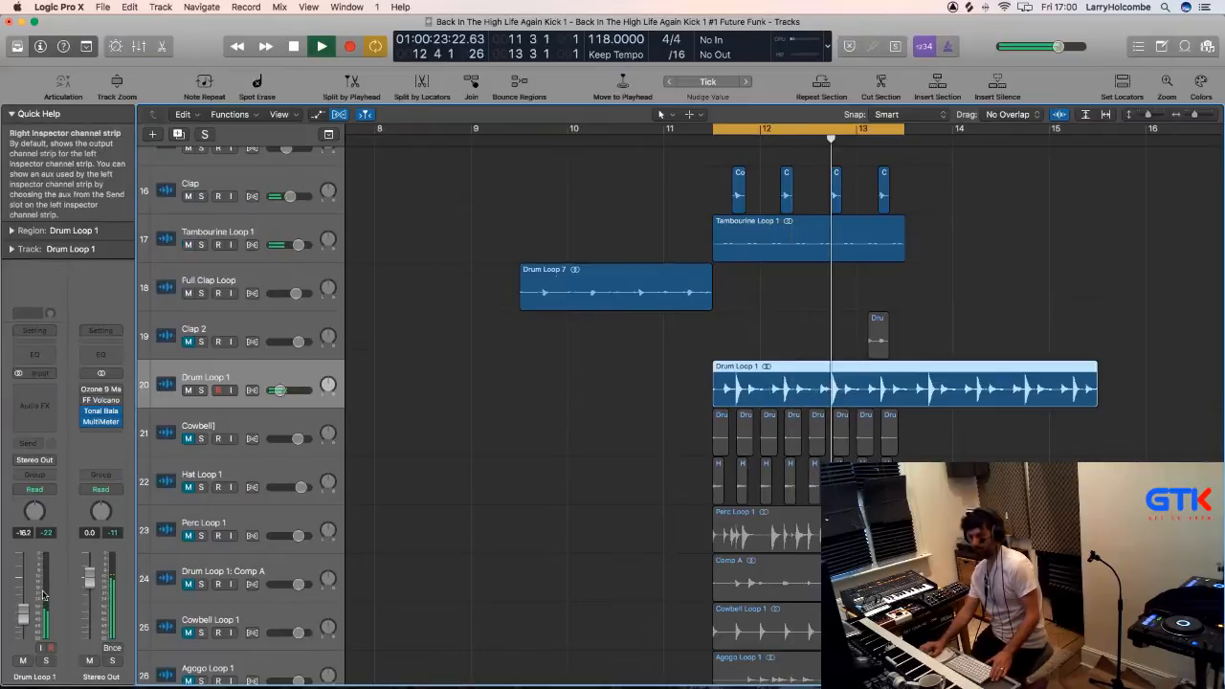
pyautogui.moveTo(23, 614); pyautogui.dragTo(23, 594)
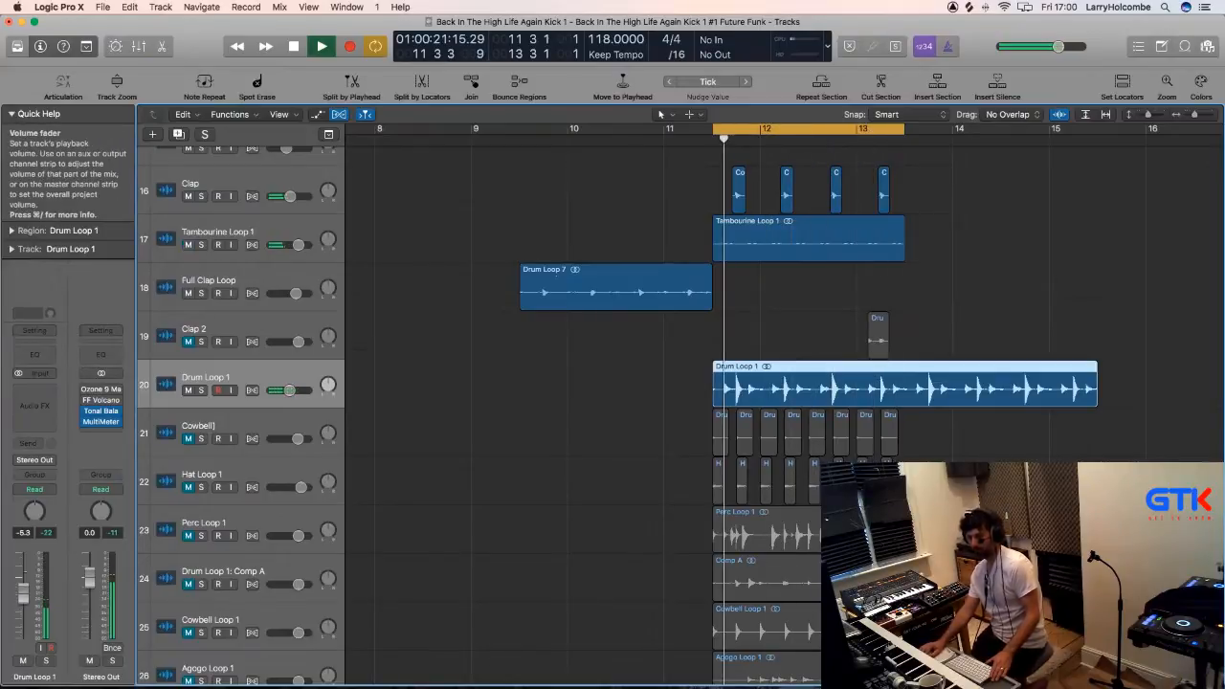
pyautogui.moveTo(24, 605); pyautogui.dragTo(24, 615)
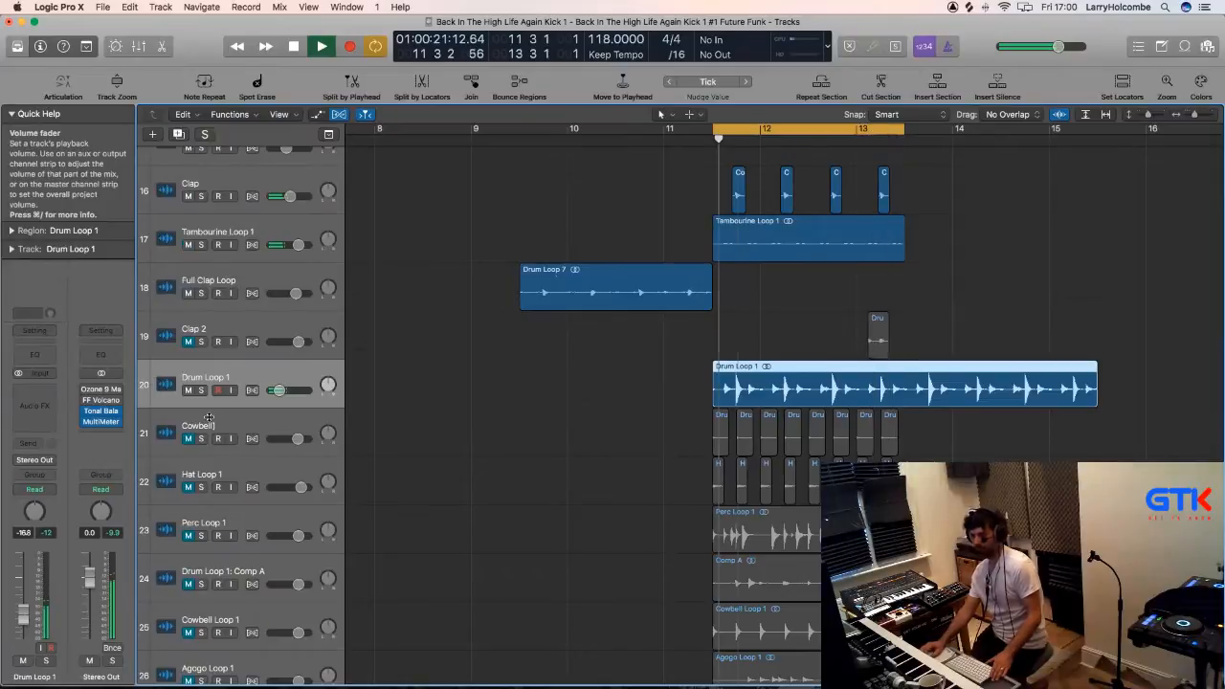
# Toggle Tambourine Loop 1 to compare the beat with and without it, and leave it and Drum Loop 1 muted.
pyautogui.click(189, 246)
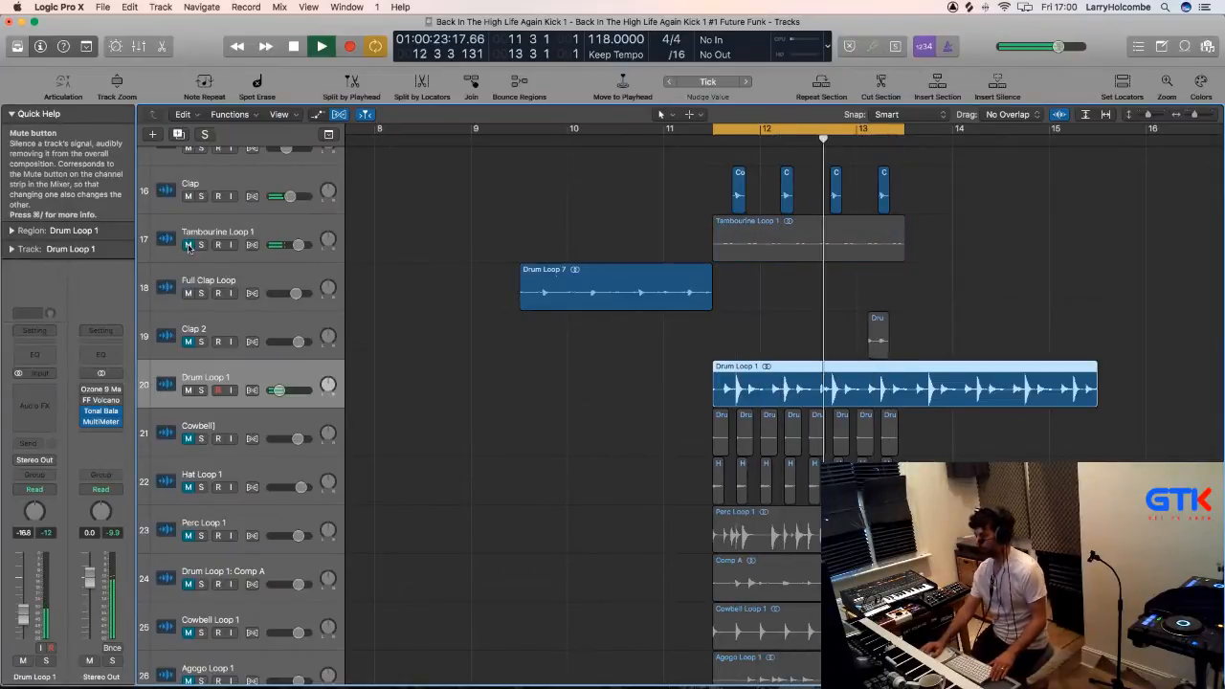
pyautogui.click(188, 245)
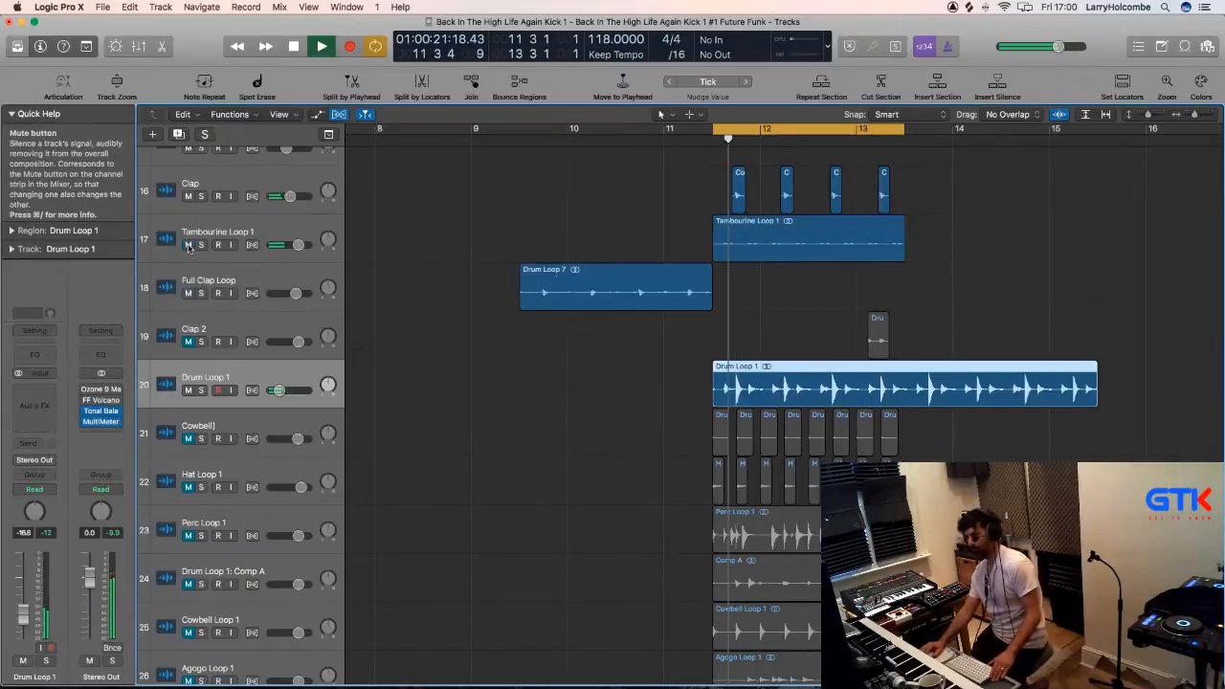
pyautogui.click(188, 245)
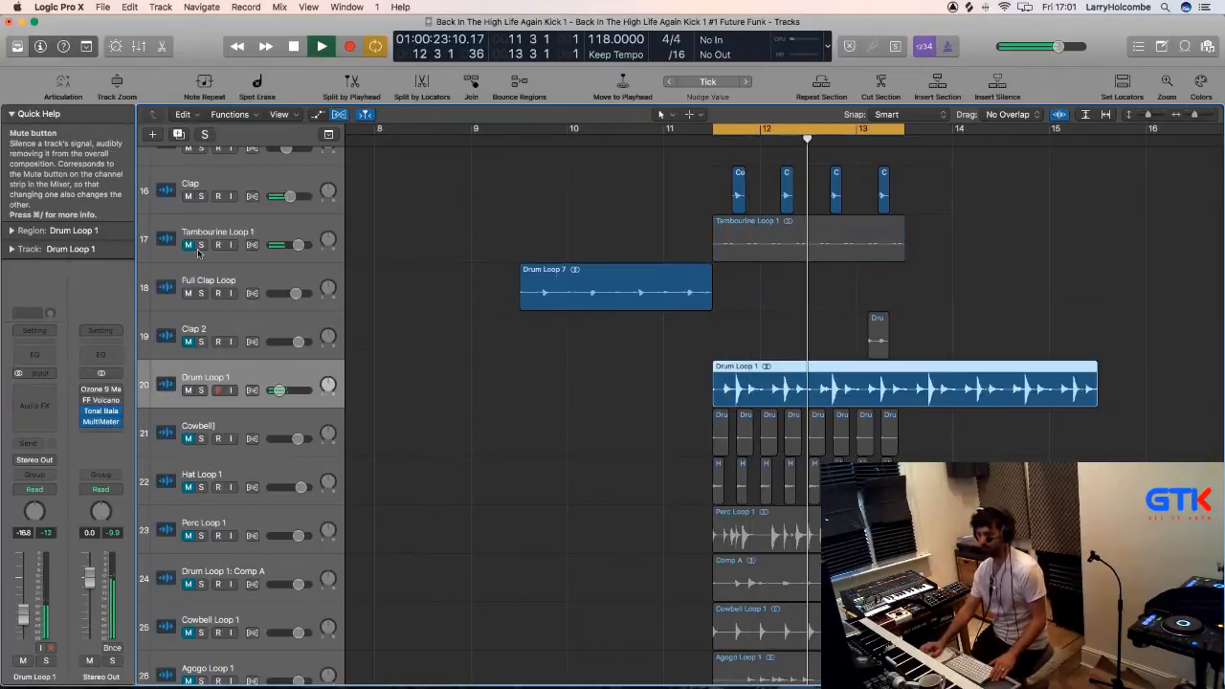
pyautogui.hotkey('ctrl', 'm')
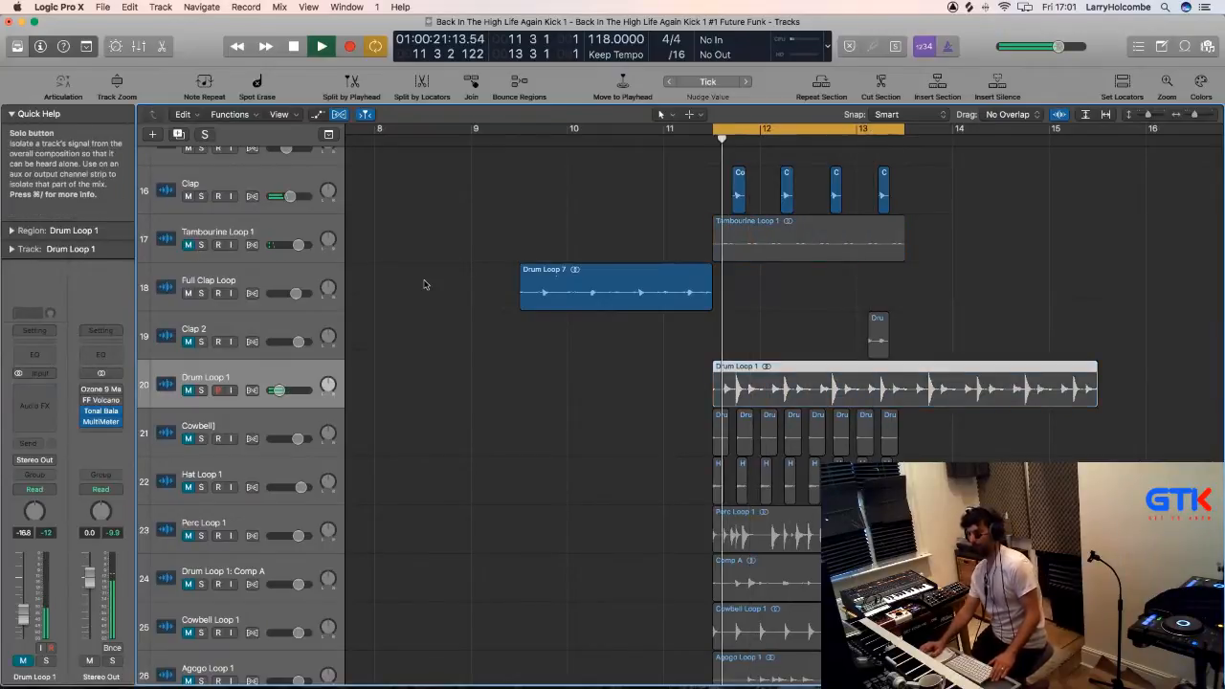
# Unmute Perc Loop 1, play it with the beat, and lower its volume to -12.6 dB.
pyautogui.scroll(-1, 425, 285)
pyautogui.scroll(-5, 425, 284)
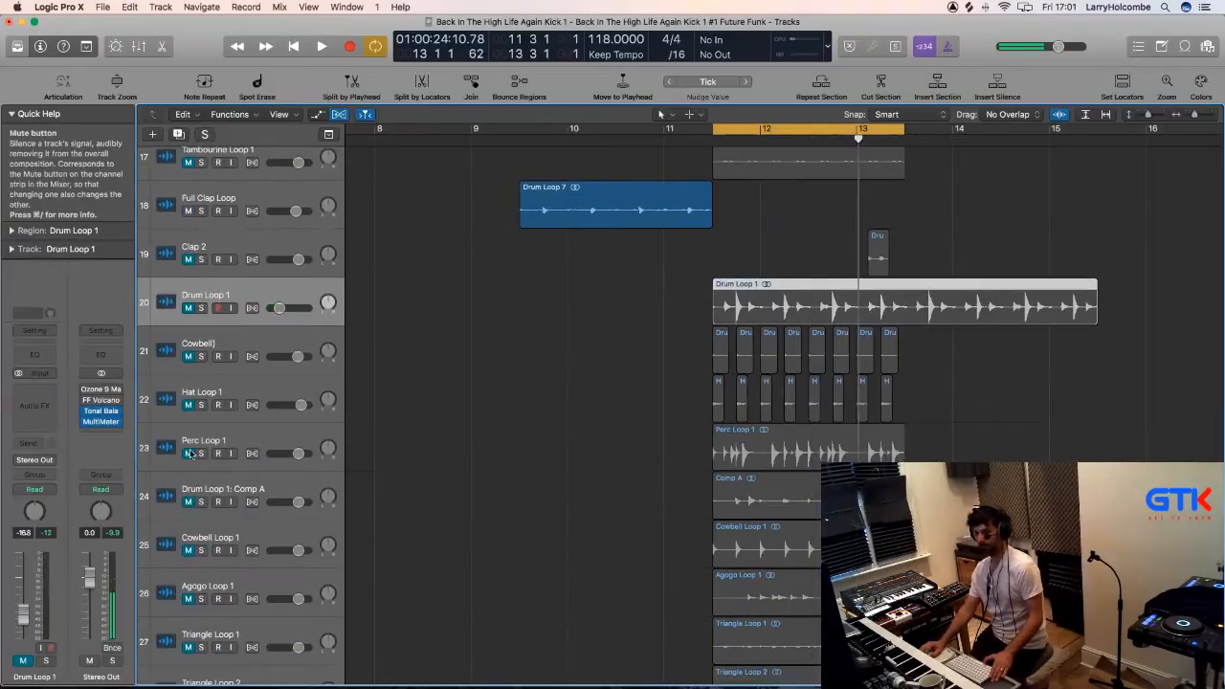
pyautogui.click(190, 454)
pyautogui.press('space')
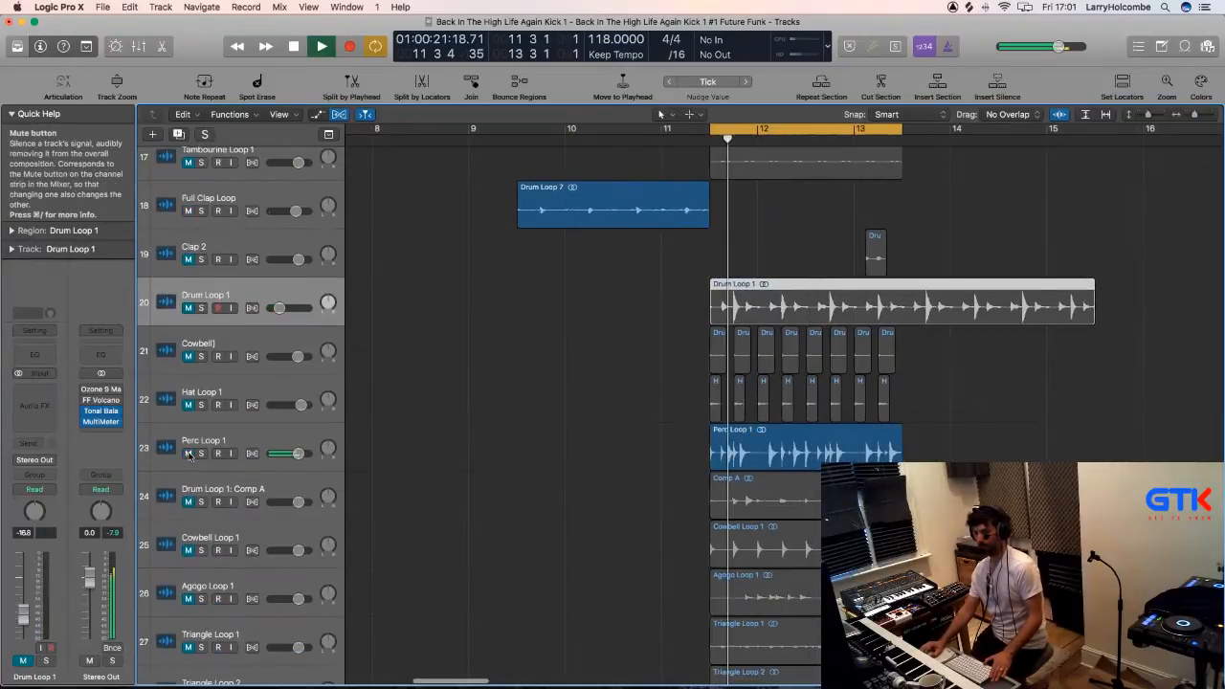
pyautogui.click(254, 443)
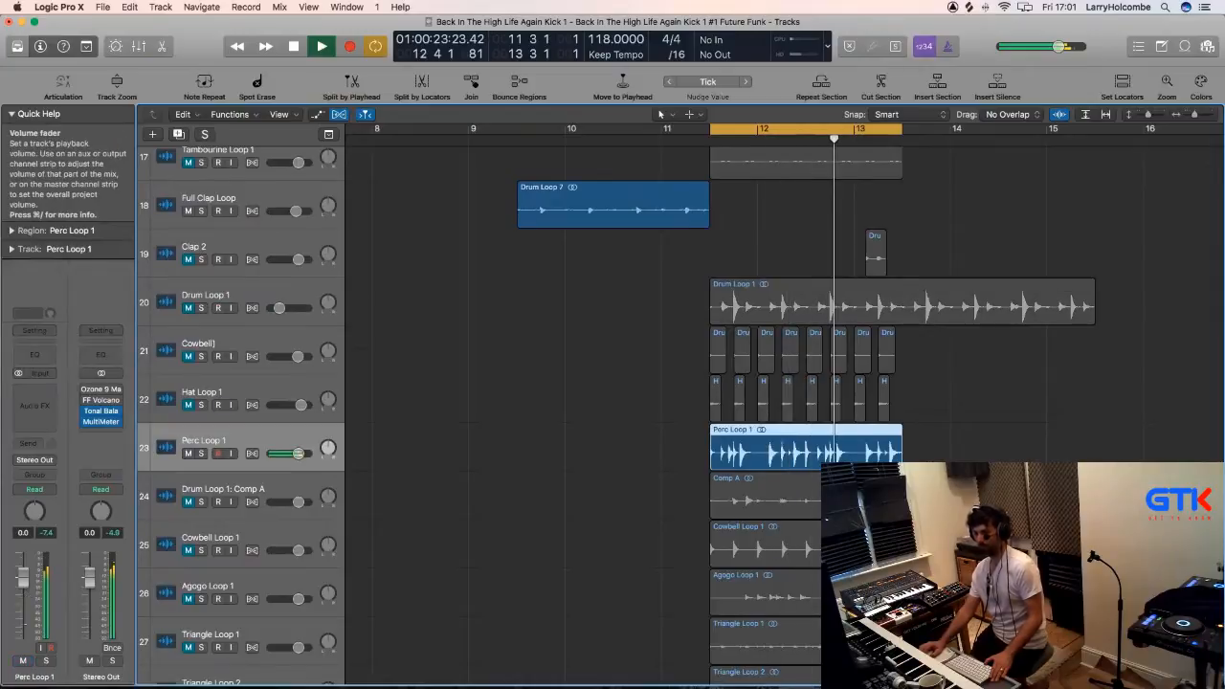
pyautogui.moveTo(23, 578); pyautogui.dragTo(29, 614)
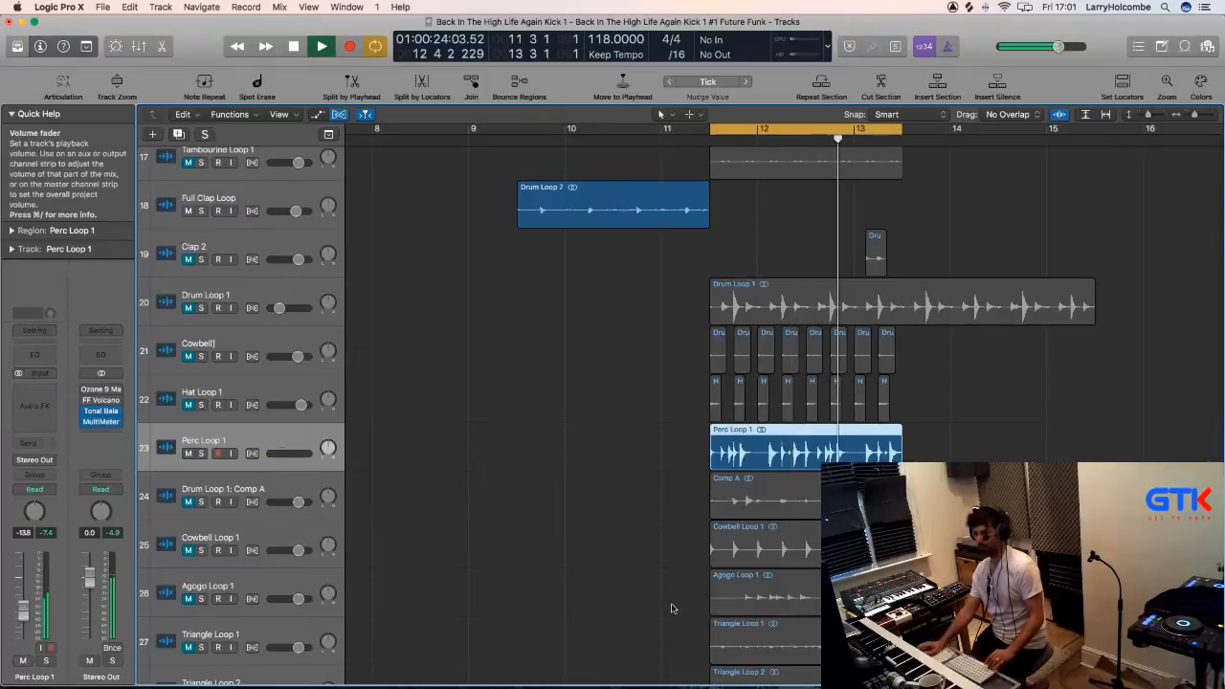
# Copy the Perc Loop 1 region to bar 1 on the same track and play the project from the start.
pyautogui.scroll(-5, 671, 609)
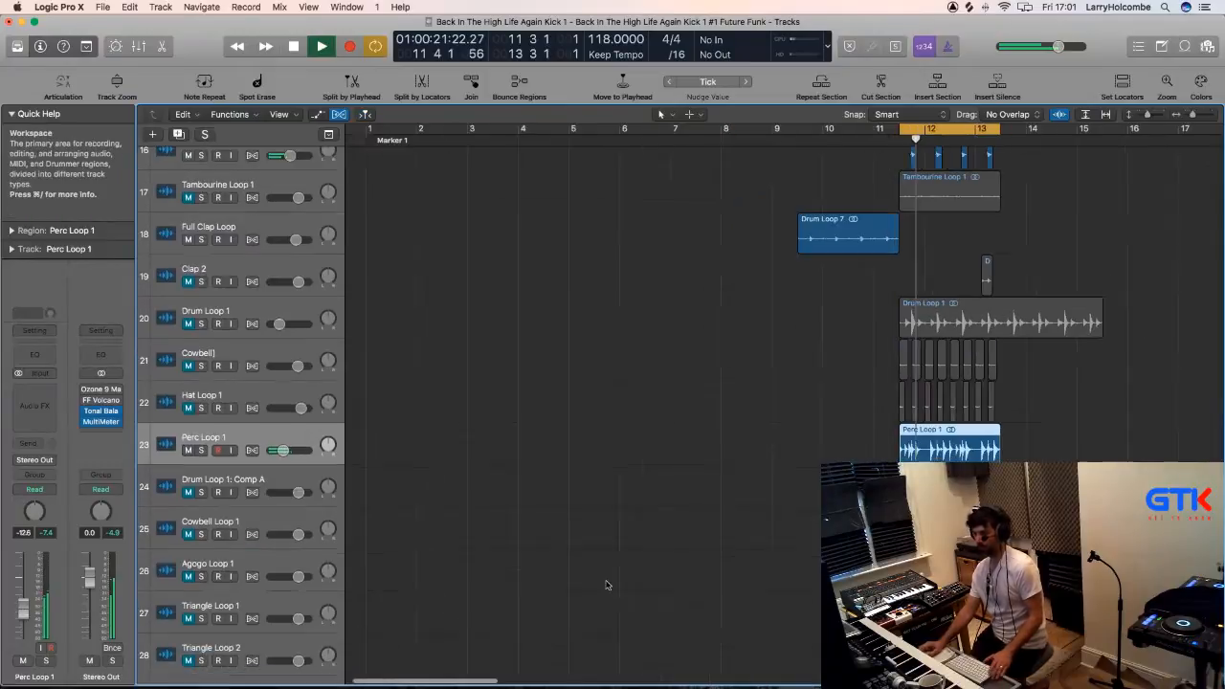
pyautogui.click(609, 584)
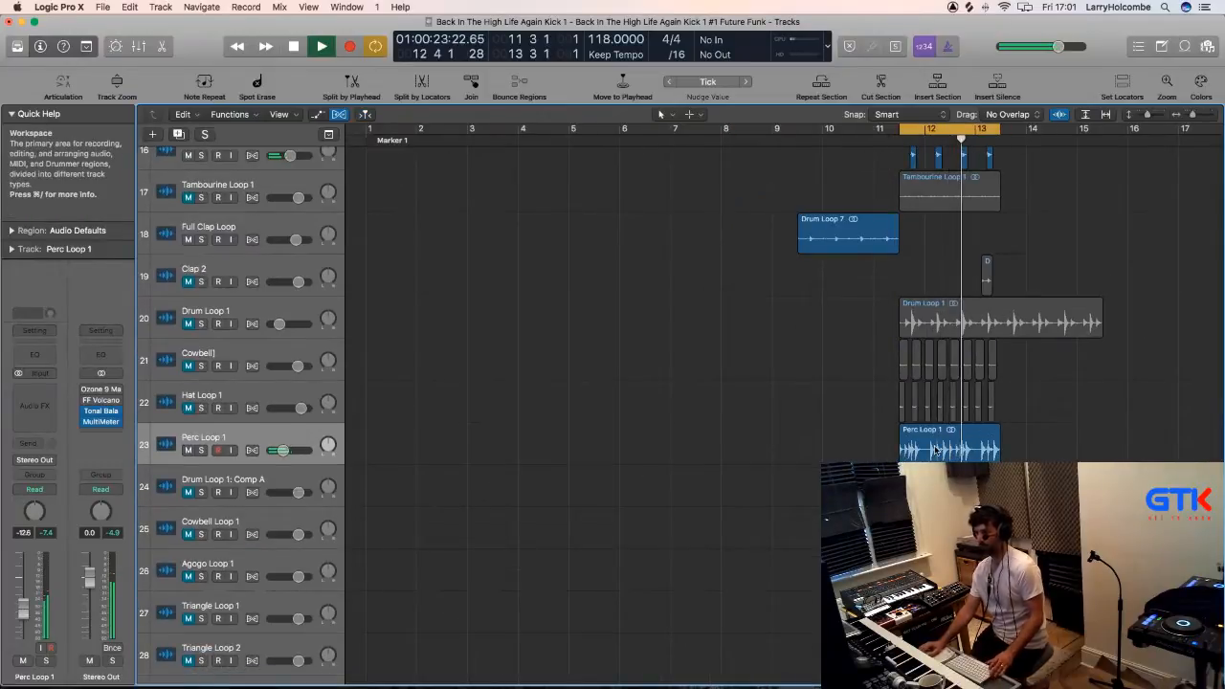
pyautogui.click(904, 458)
pyautogui.press('space')
pyautogui.moveTo(523, 461); pyautogui.dragTo(418, 469)
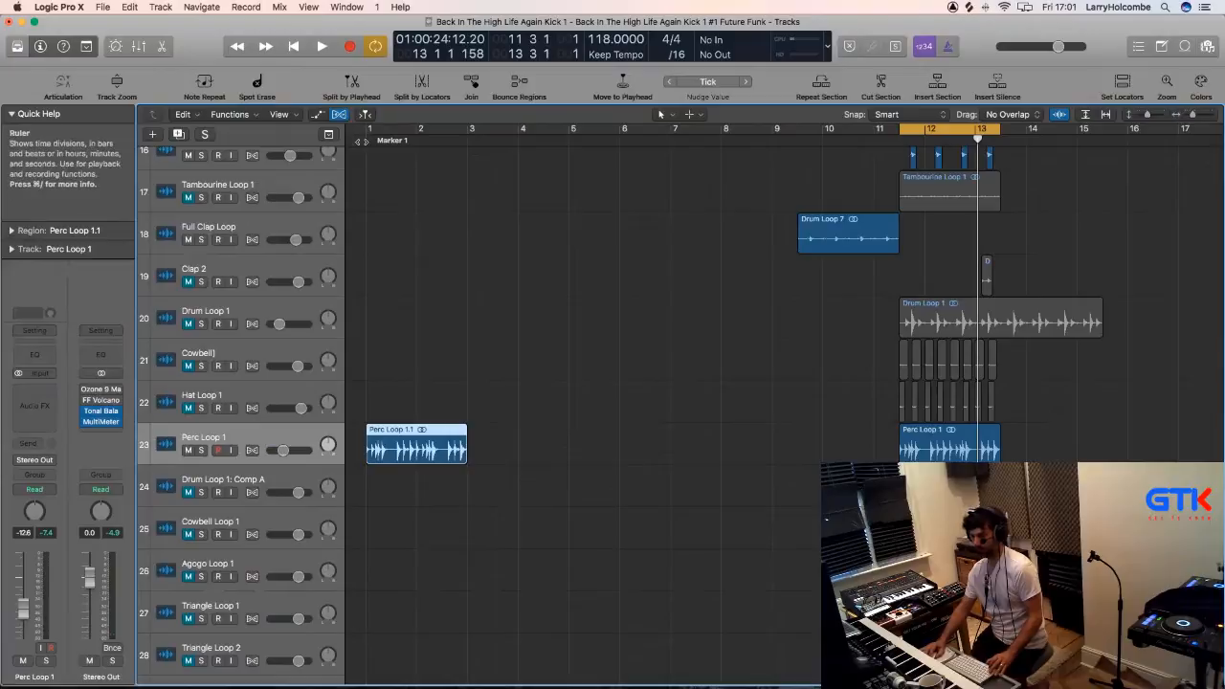
pyautogui.press('Return')
pyautogui.press('space')
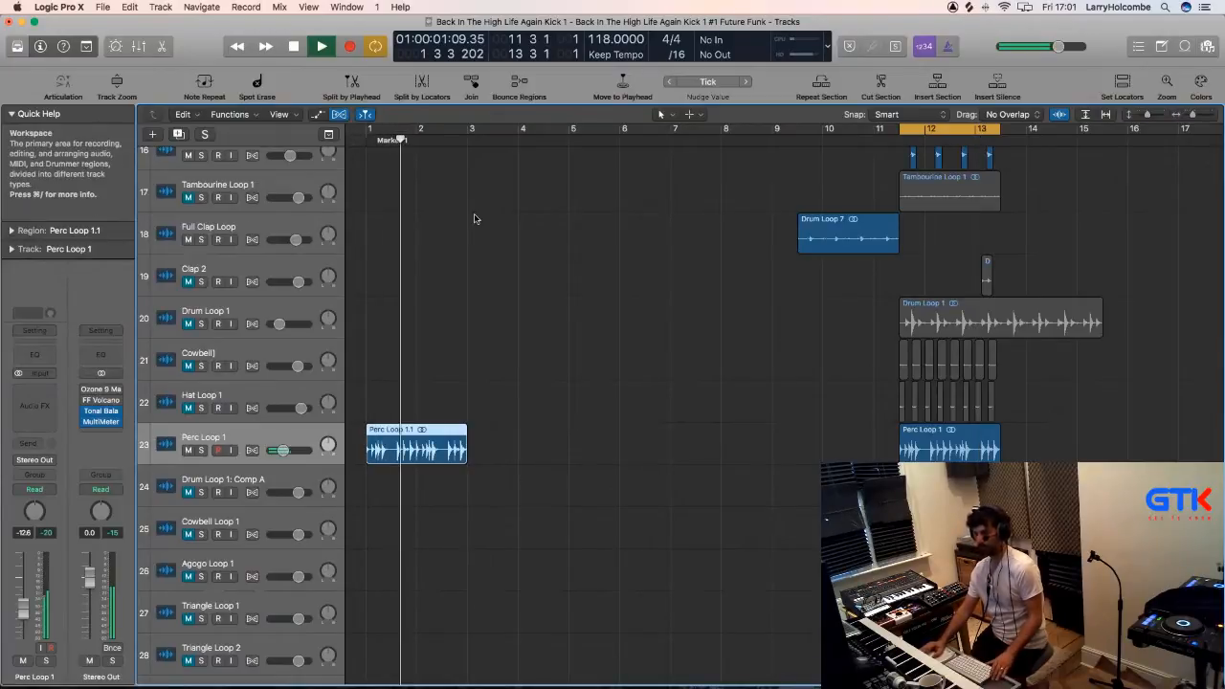
# Turn off the cycle, loop the Perc Loop 1 copy from bar 1, and listen to it repeat up to the drum section.
pyautogui.press('c')
pyautogui.click(415, 217)
pyautogui.hscroll(-1, 415, 219)
pyautogui.click(431, 431)
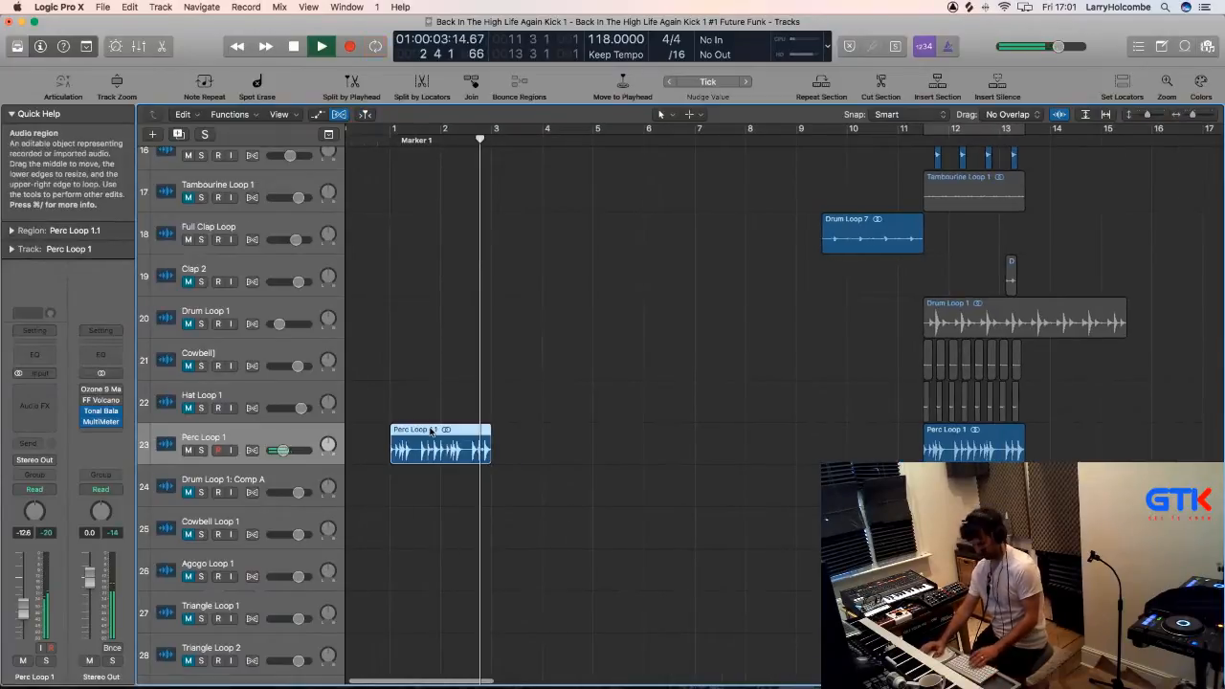
pyautogui.press('l')
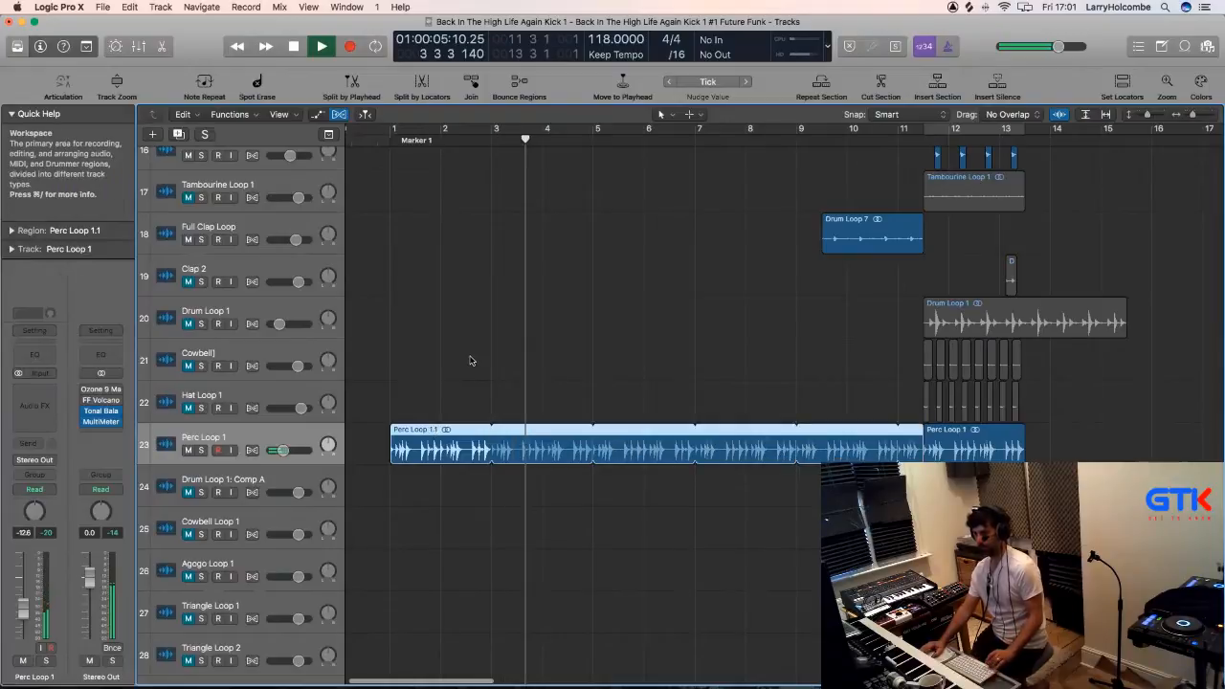
pyautogui.click(470, 361)
pyautogui.press('z')
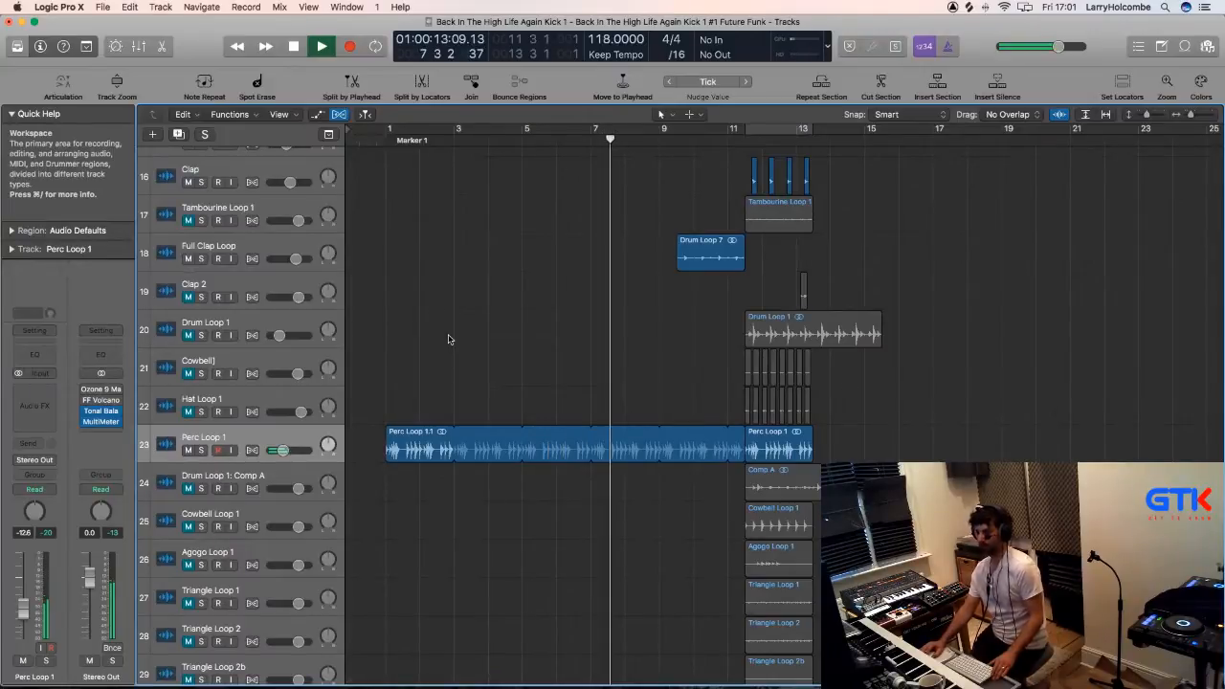
pyautogui.scroll(-1, 448, 339)
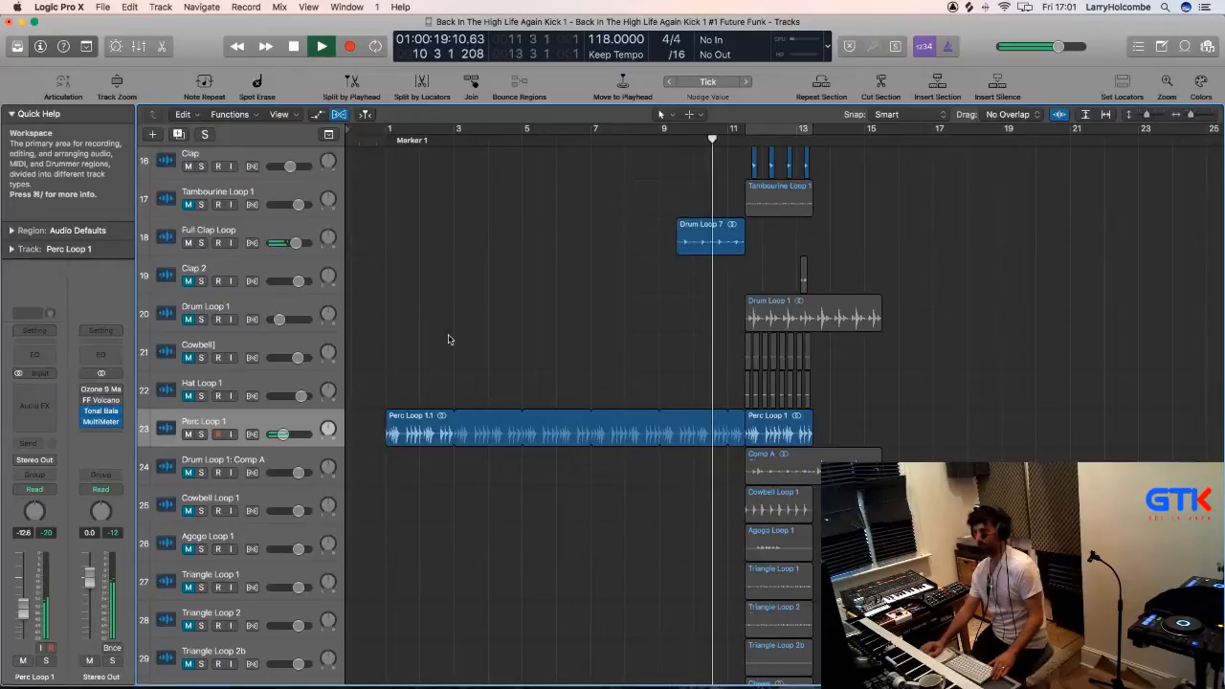
# Turn the cycle back on and clear the percussion on the Perc Loop 1 track across the span of the Drum Loop 1 region.
pyautogui.click(776, 128)
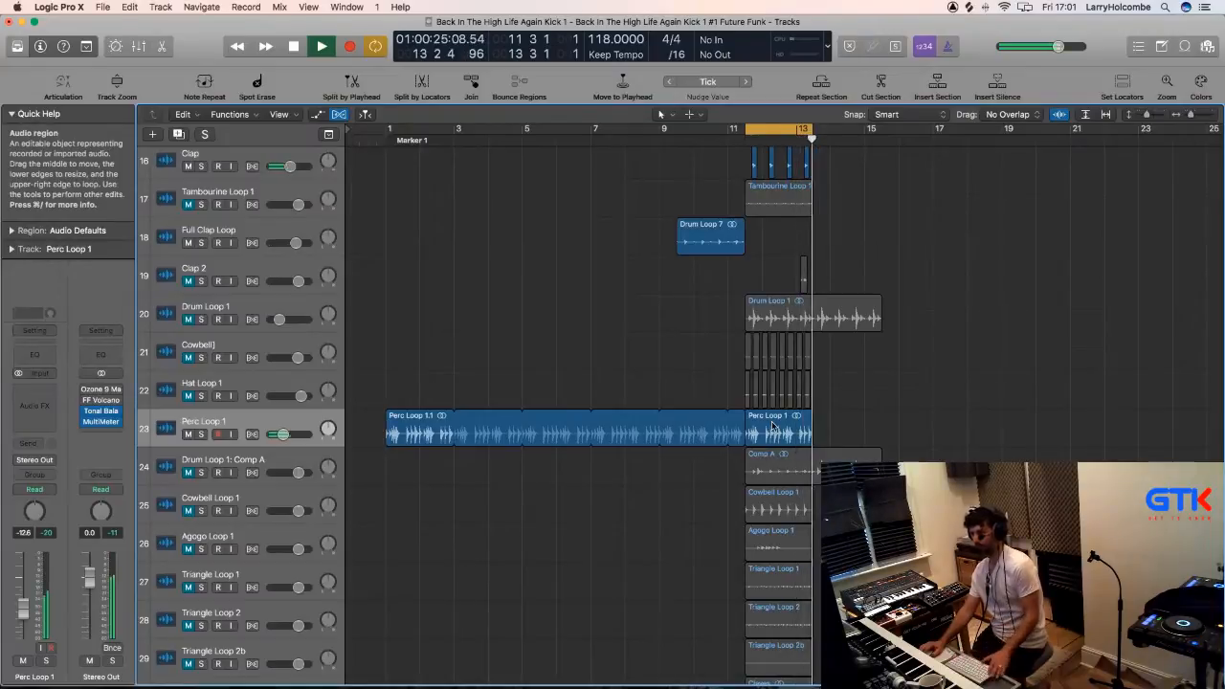
pyautogui.press('super+z')
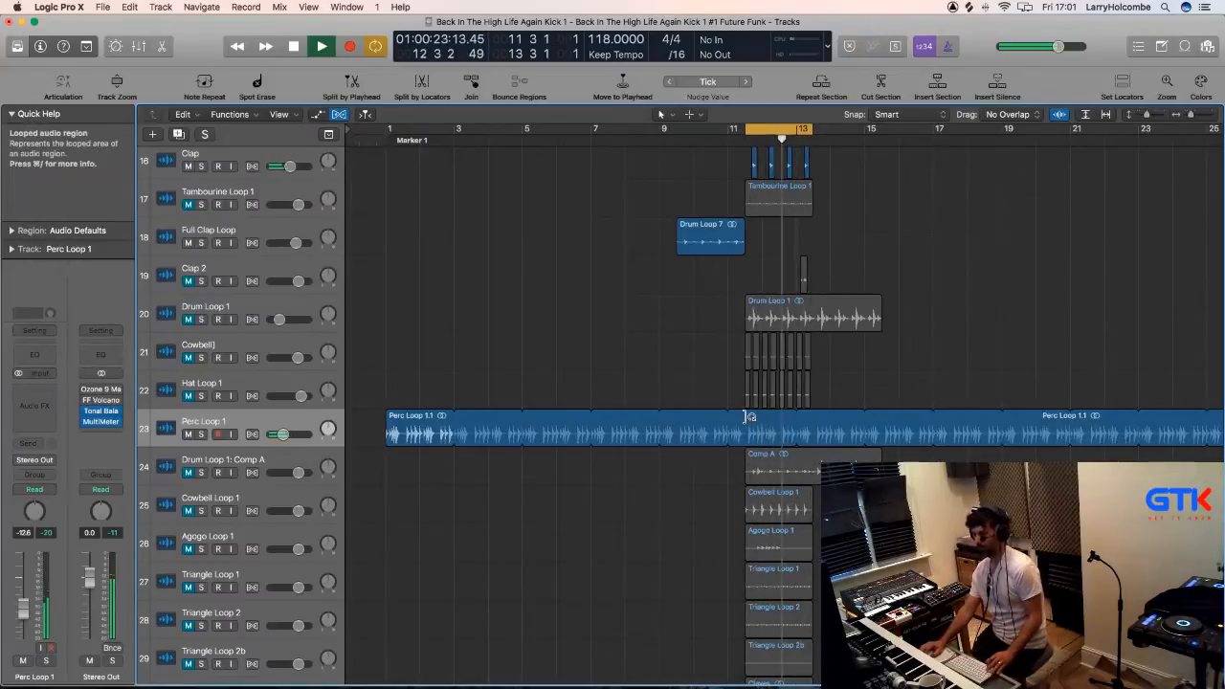
pyautogui.moveTo(747, 418); pyautogui.dragTo(882, 431)
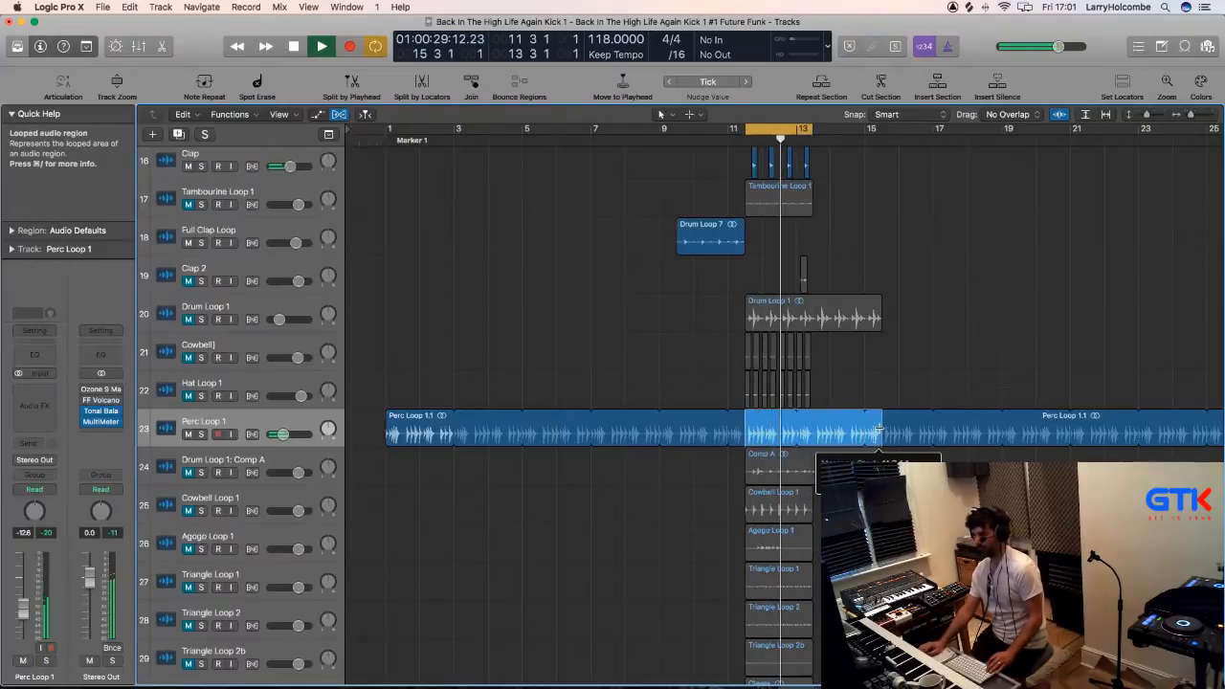
pyautogui.press('Delete')
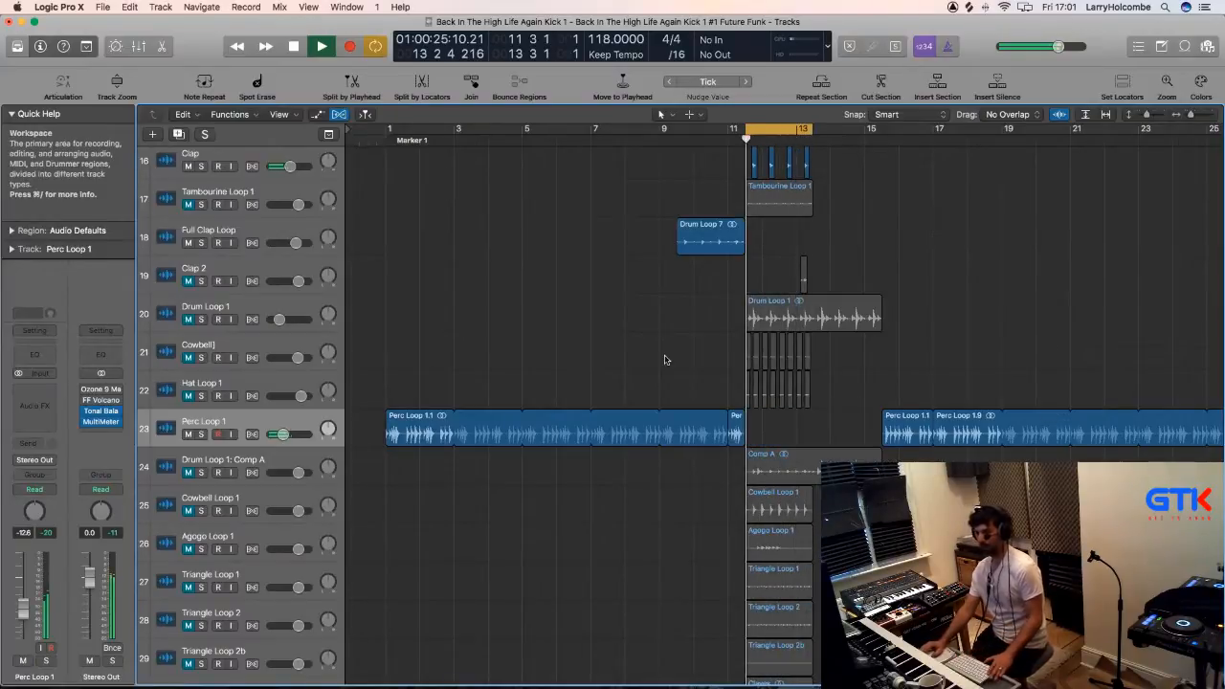
# Unmute Drum Loop 1: Comp A, play it with the beat, and lower its volume to -3.3 dB.
pyautogui.press('space')
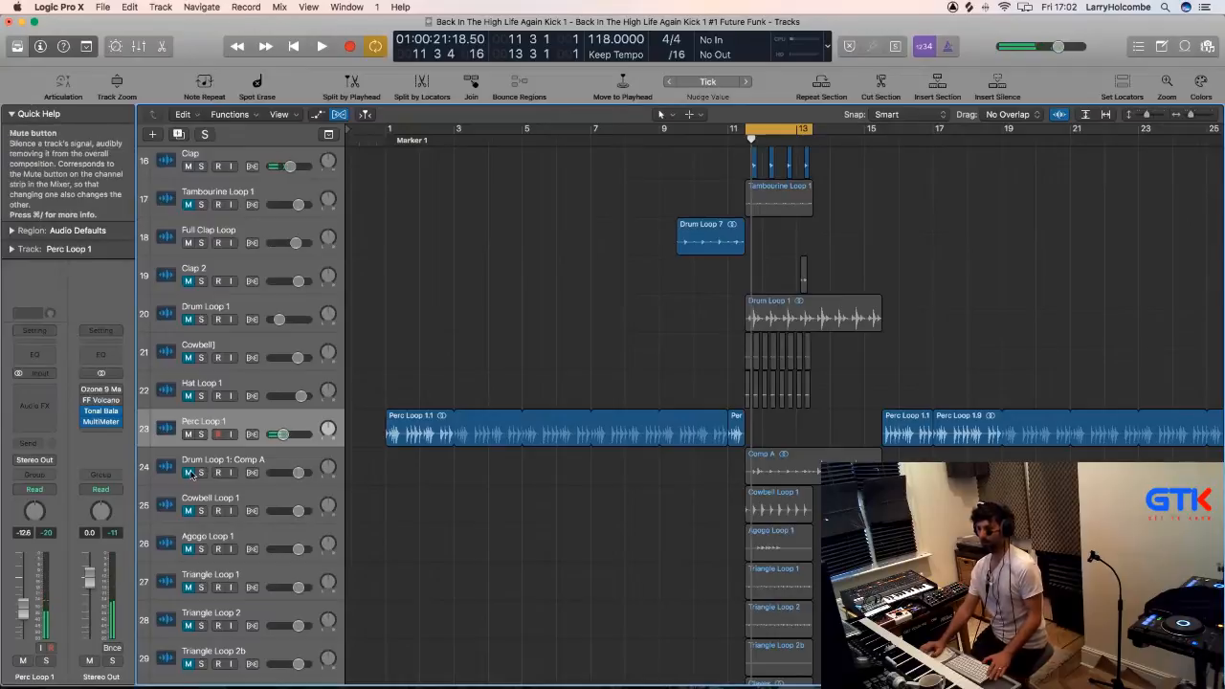
pyautogui.press('space')
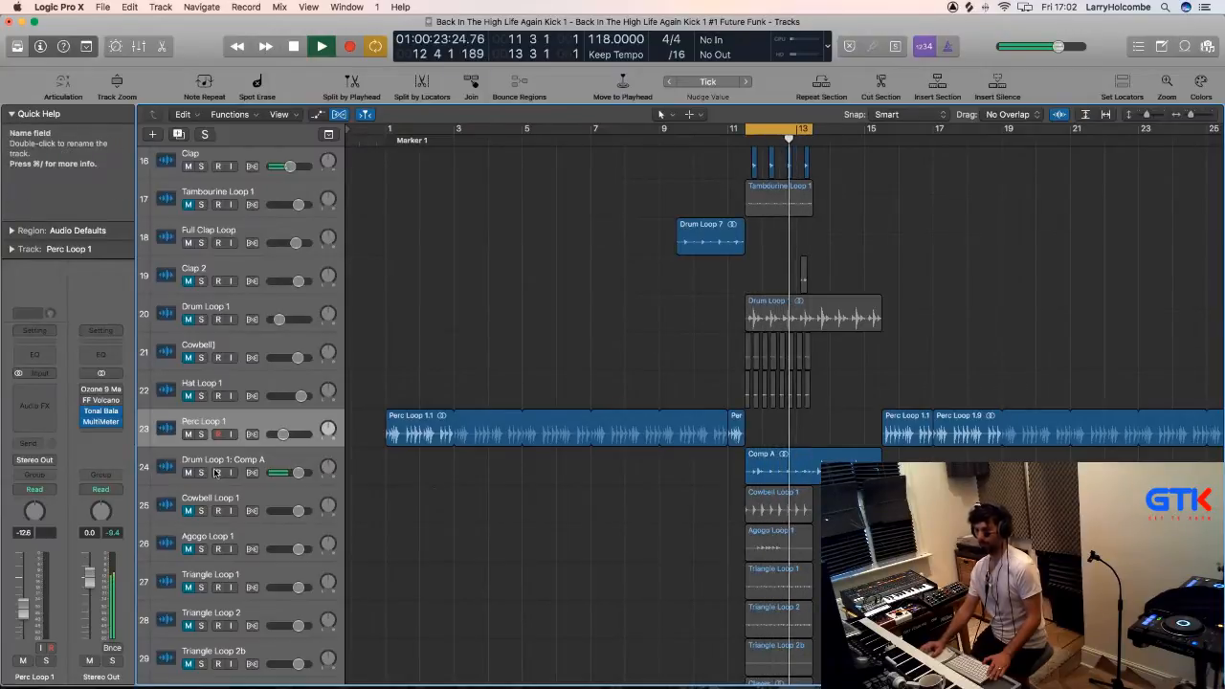
pyautogui.press('Down')
pyautogui.moveTo(20, 581); pyautogui.dragTo(20, 592)
pyautogui.click(665, 320)
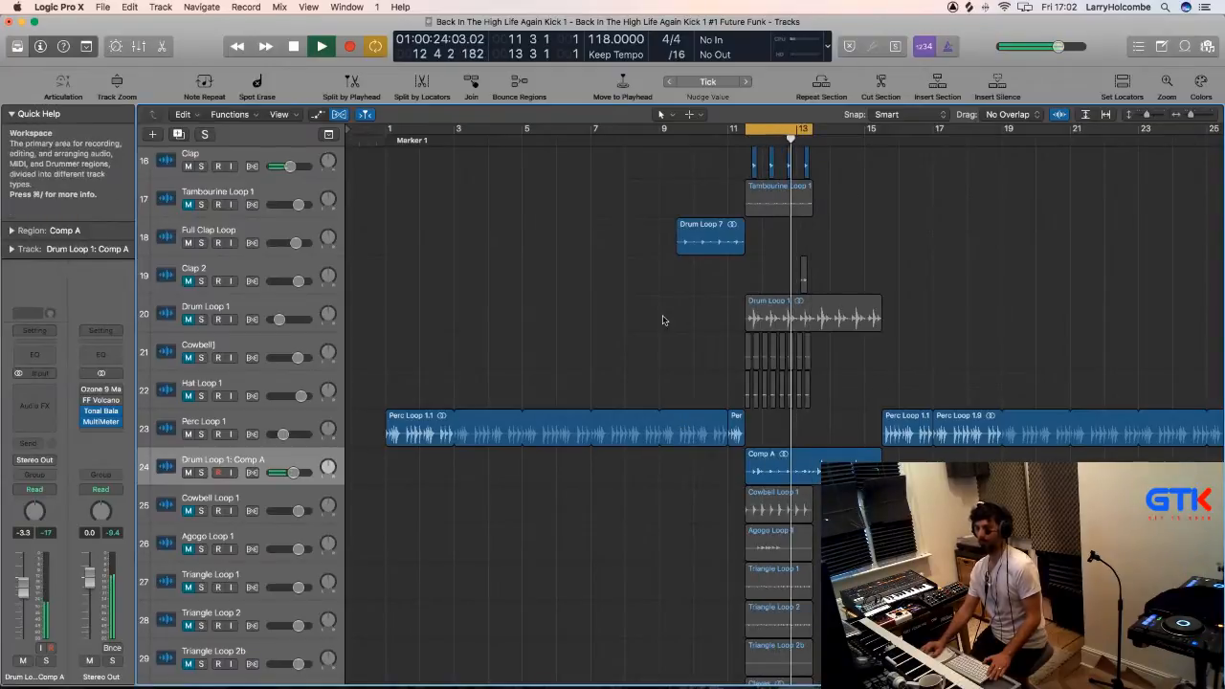
# Listen to the Comp A region past the cycle's end, delete it, and turn the cycle back on.
pyautogui.click(805, 452)
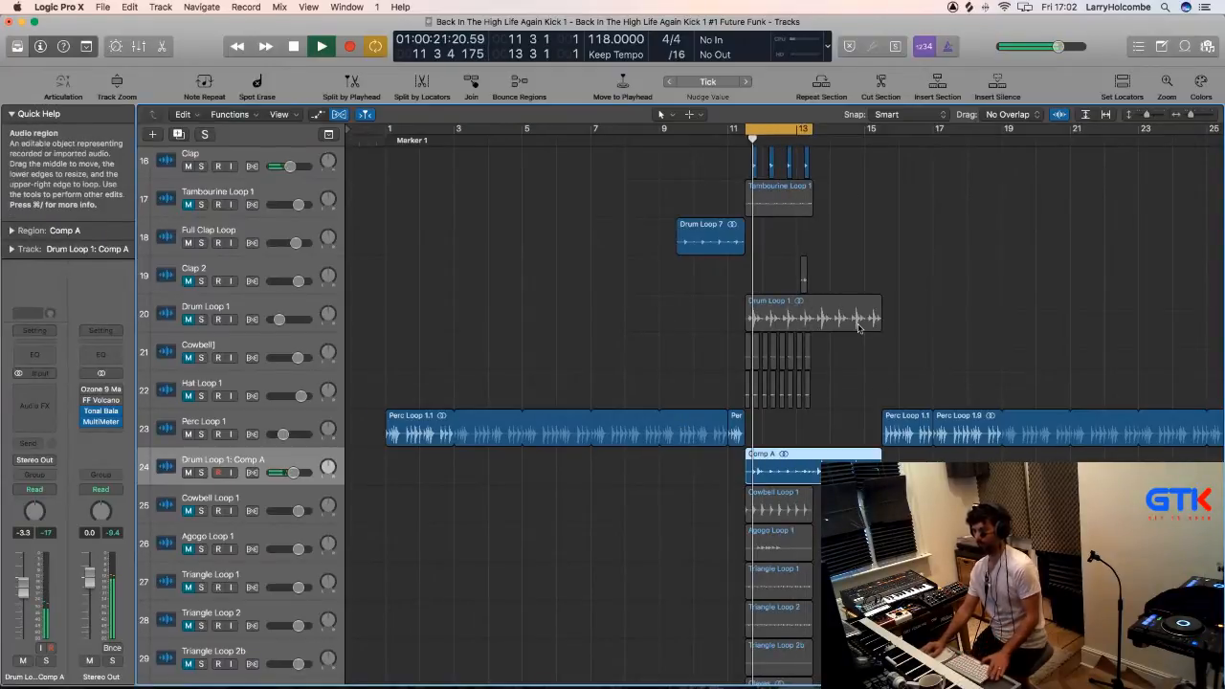
pyautogui.press('space')
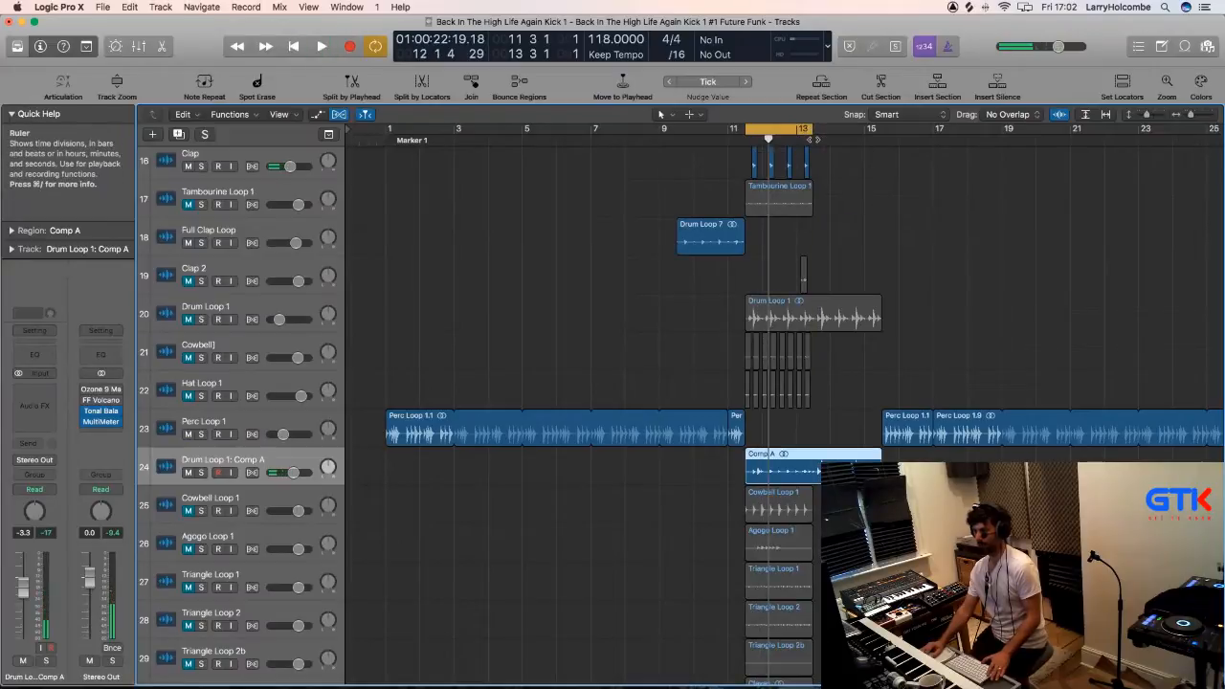
pyautogui.click(799, 129)
pyautogui.press('space')
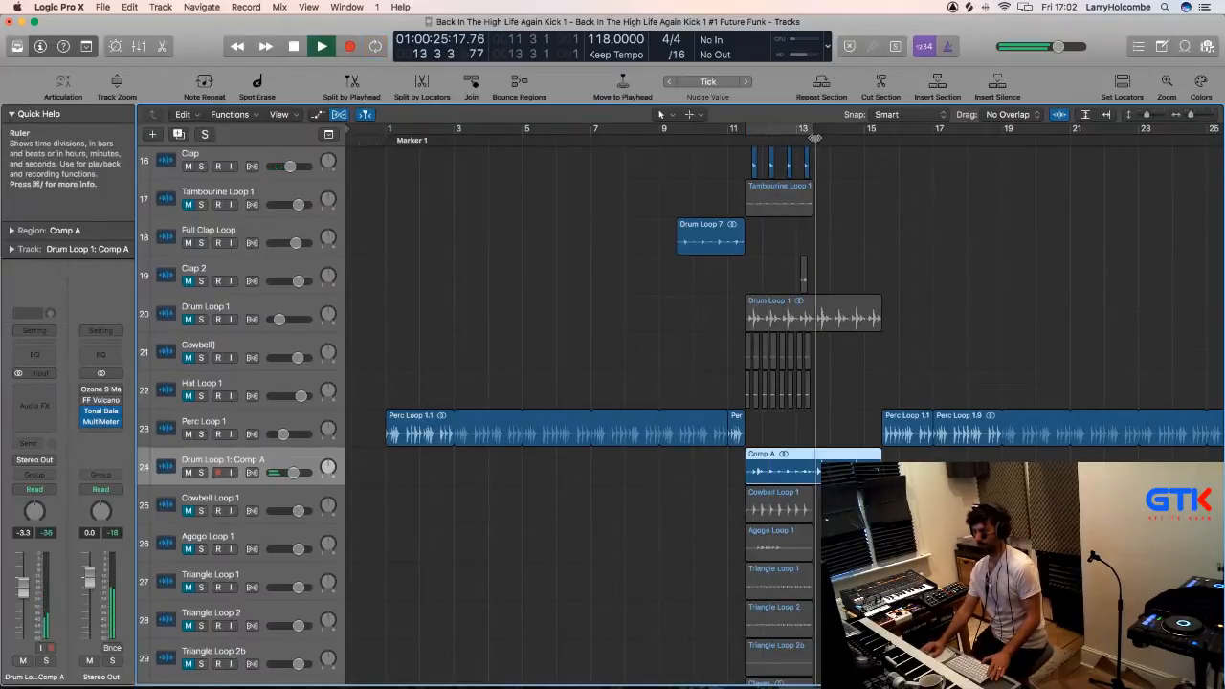
pyautogui.click(774, 433)
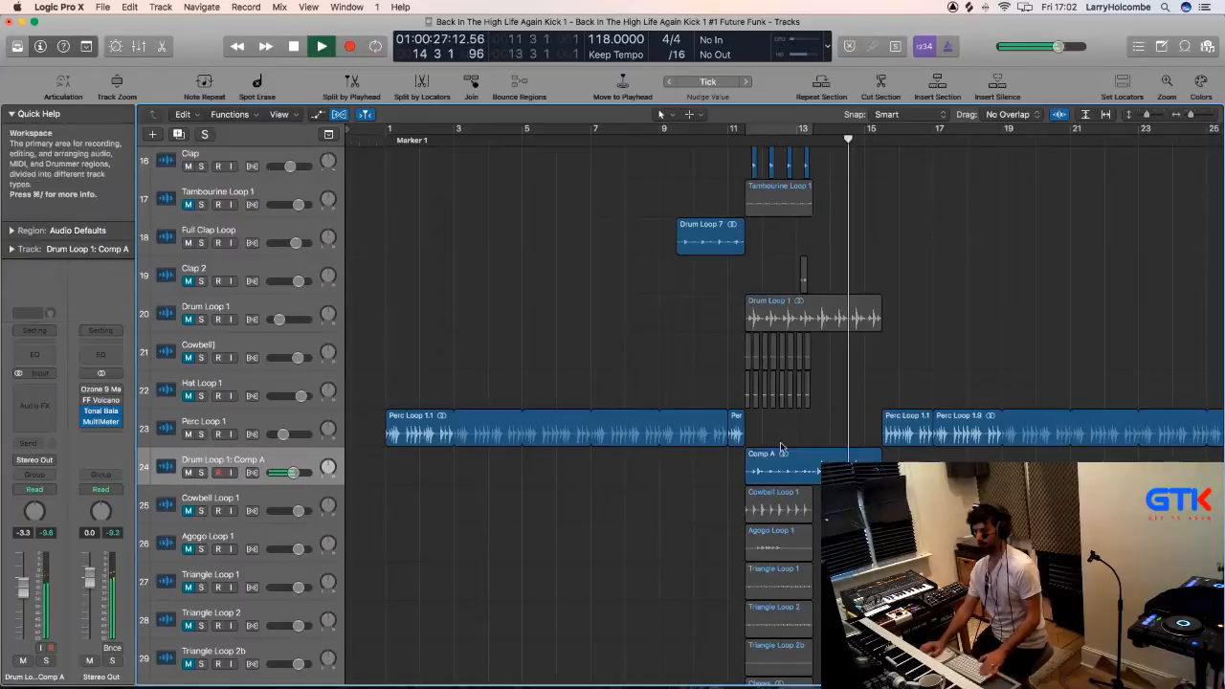
pyautogui.click(785, 466)
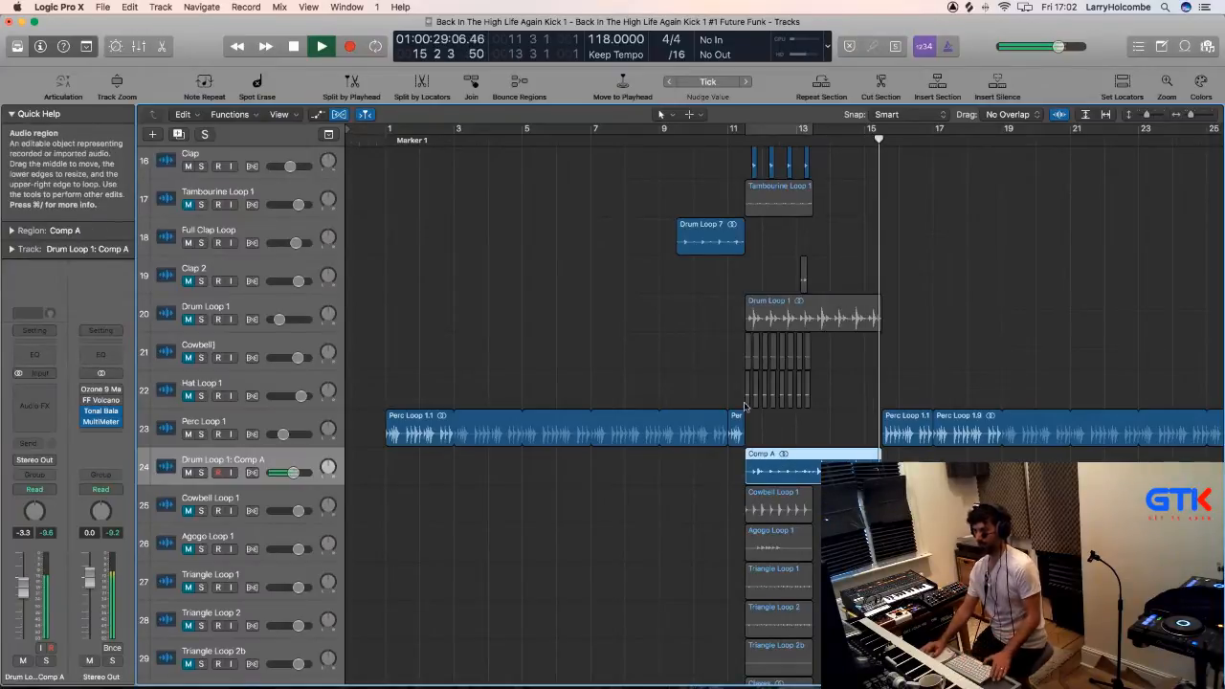
pyautogui.press('Delete')
pyautogui.press('space')
pyautogui.press('c')
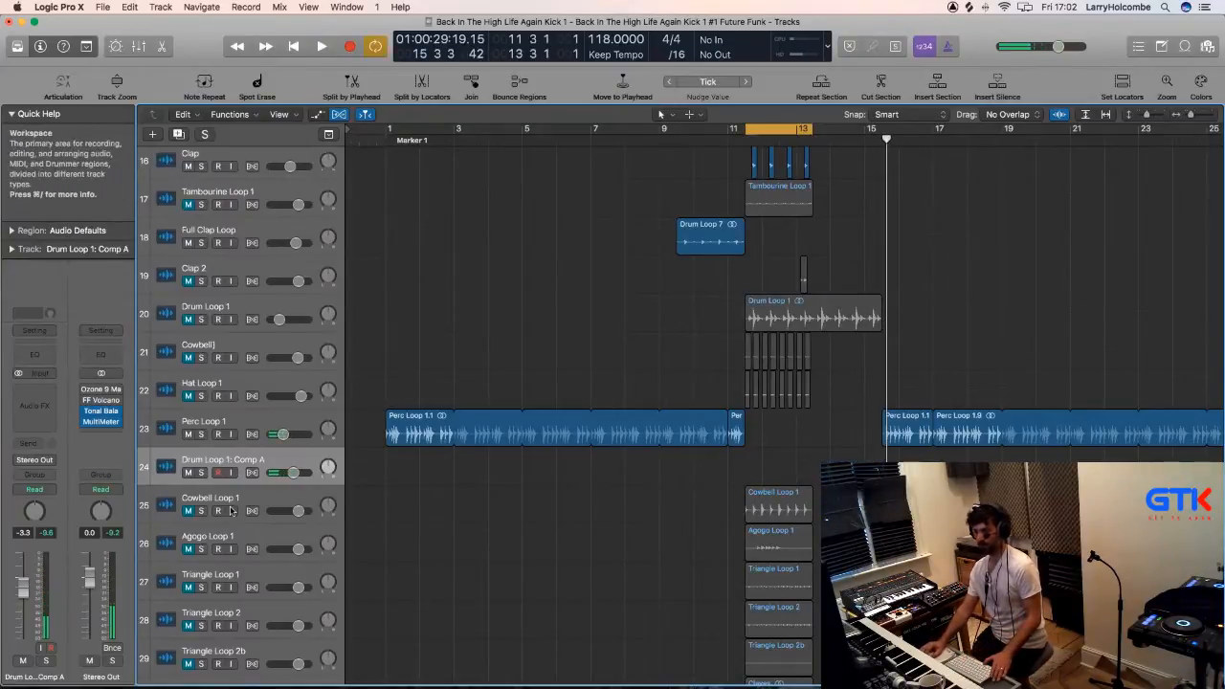
# Unmute Cowbell Loop 1, play it in the cycle, and lower its volume to -12.0 dB.
pyautogui.click(188, 511)
pyautogui.press('space')
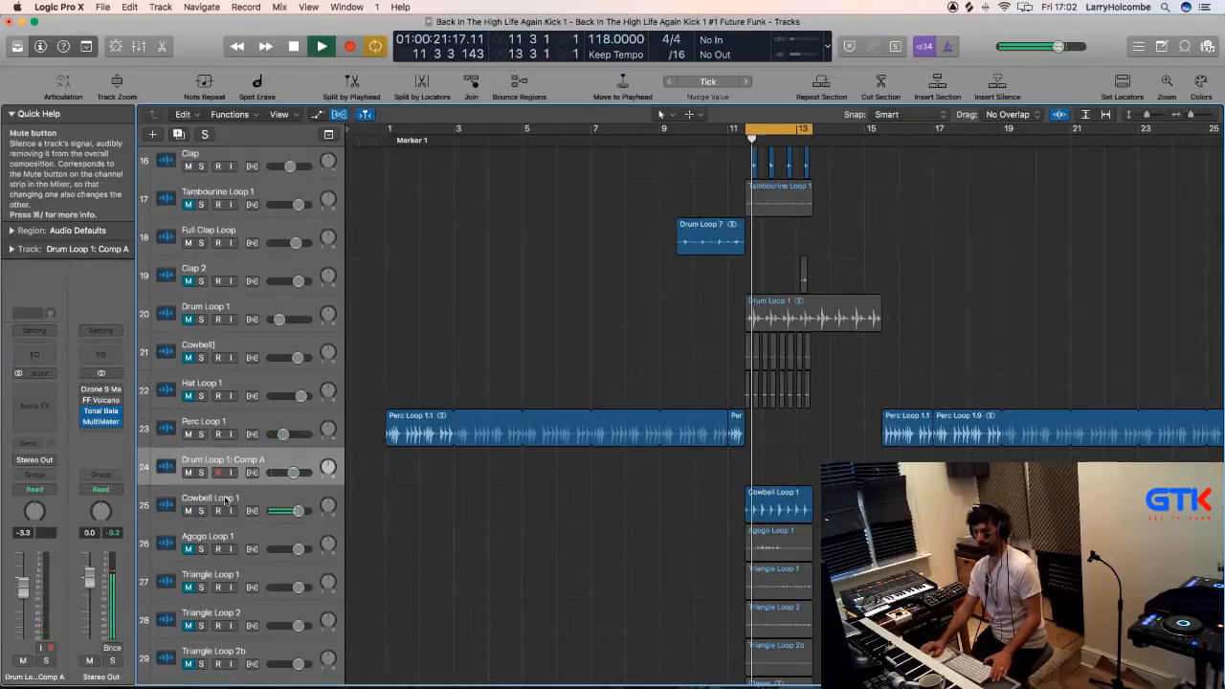
pyautogui.click(257, 492)
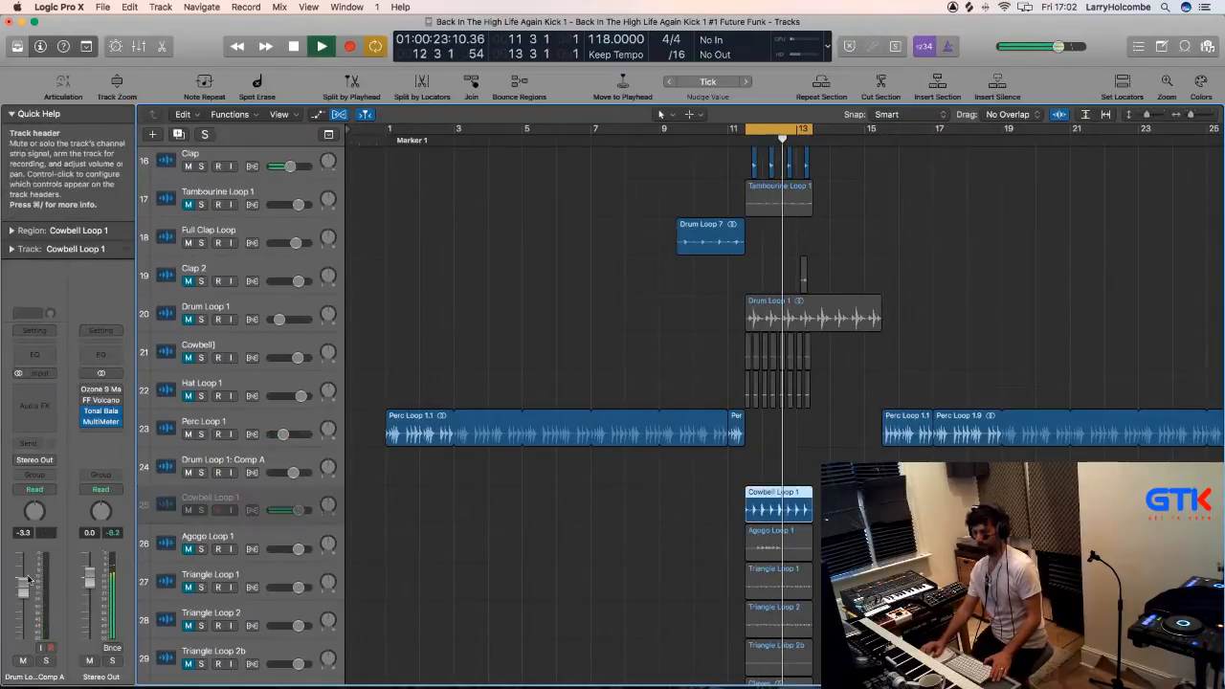
pyautogui.moveTo(26, 619); pyautogui.dragTo(26, 641)
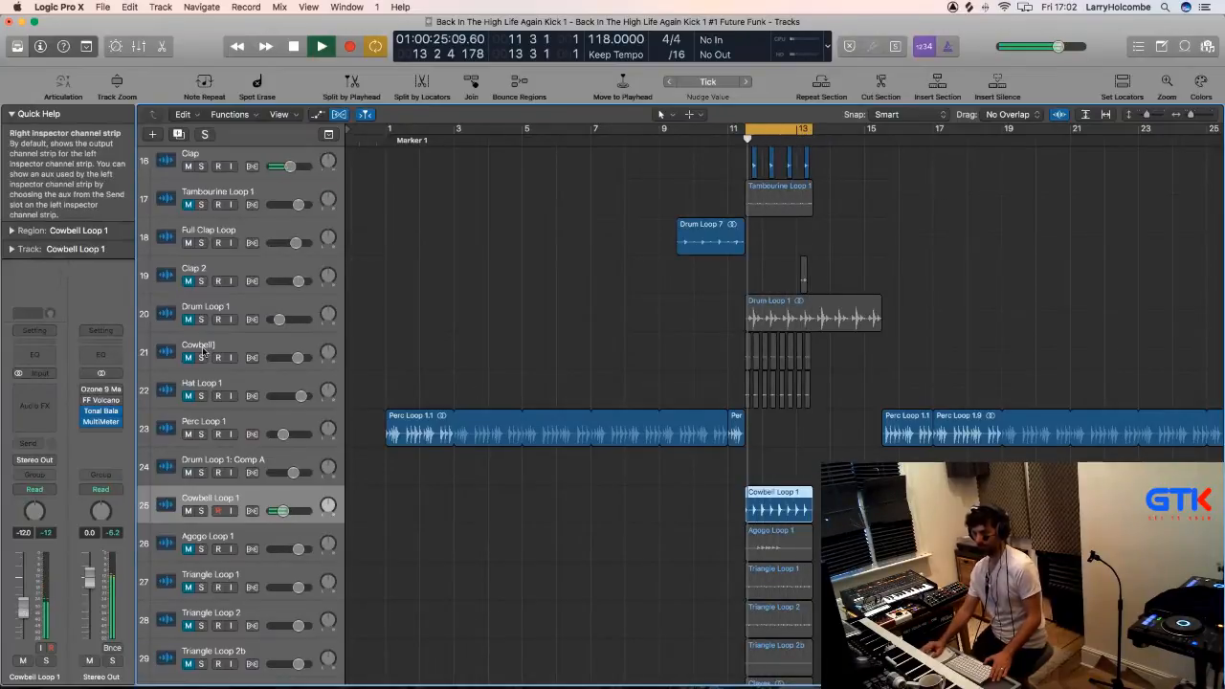
# Swap Cowbell Loop 1 for the sliced cowbell track by muting and unmuting them, and raise the sliced track's volume to 6.0 dB.
pyautogui.click(189, 510)
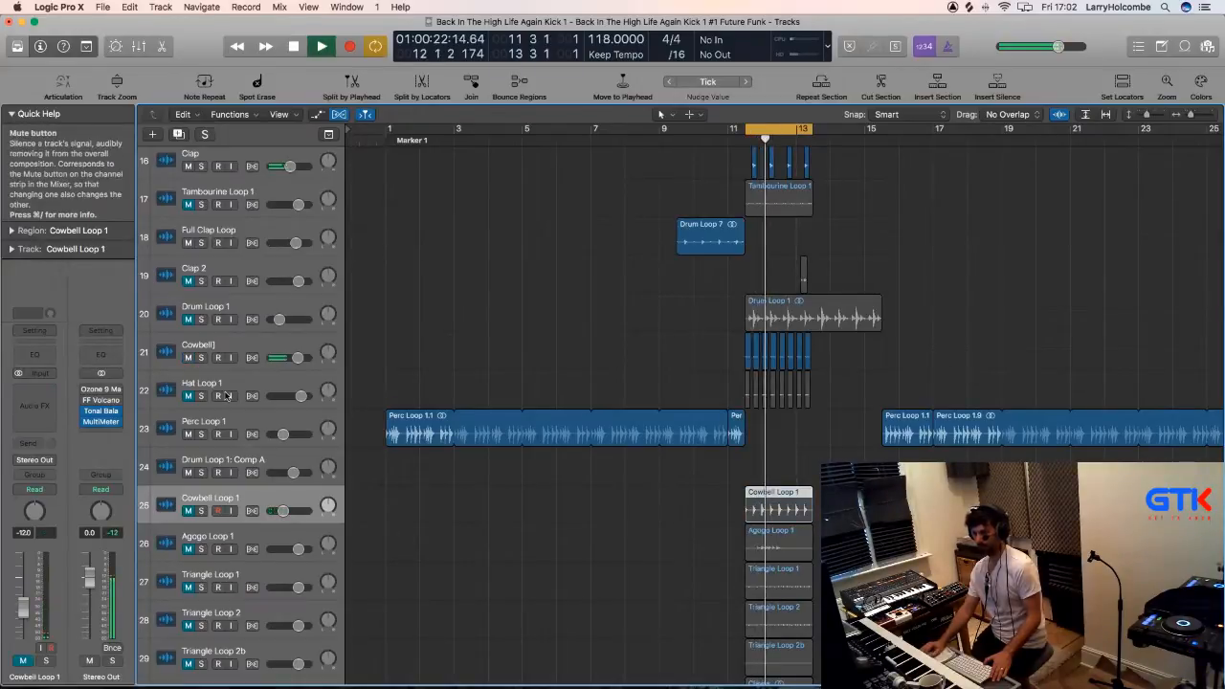
pyautogui.click(171, 359)
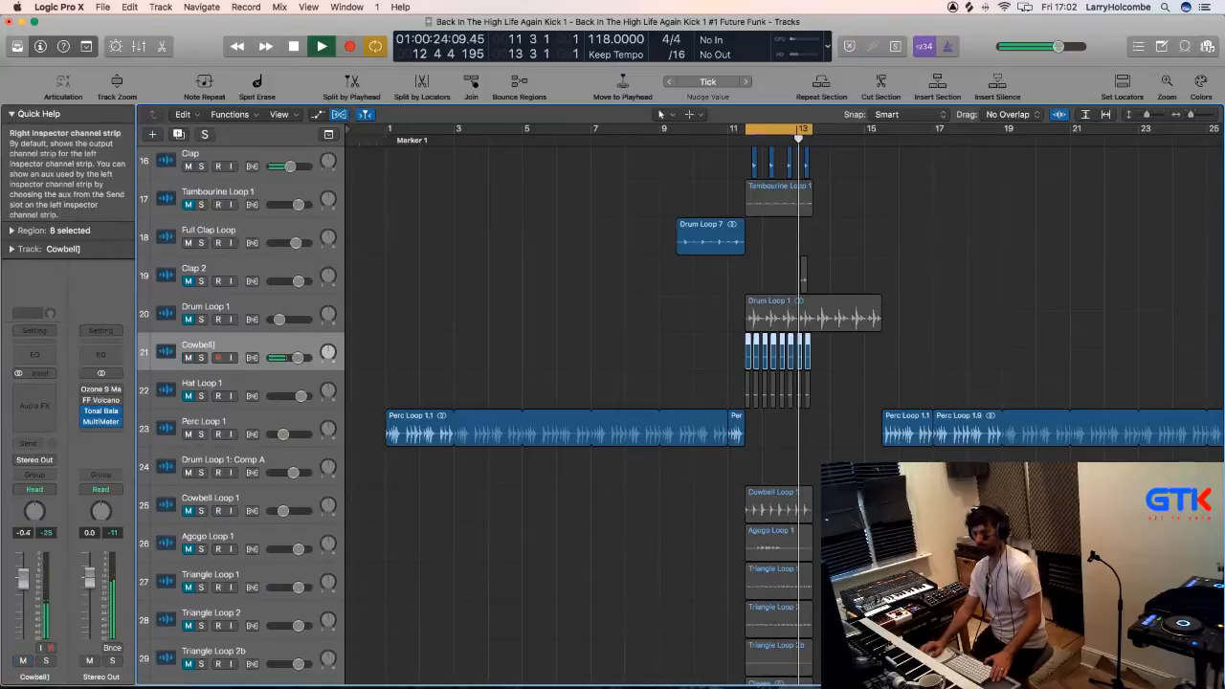
pyautogui.moveTo(24, 578); pyautogui.dragTo(41, 524)
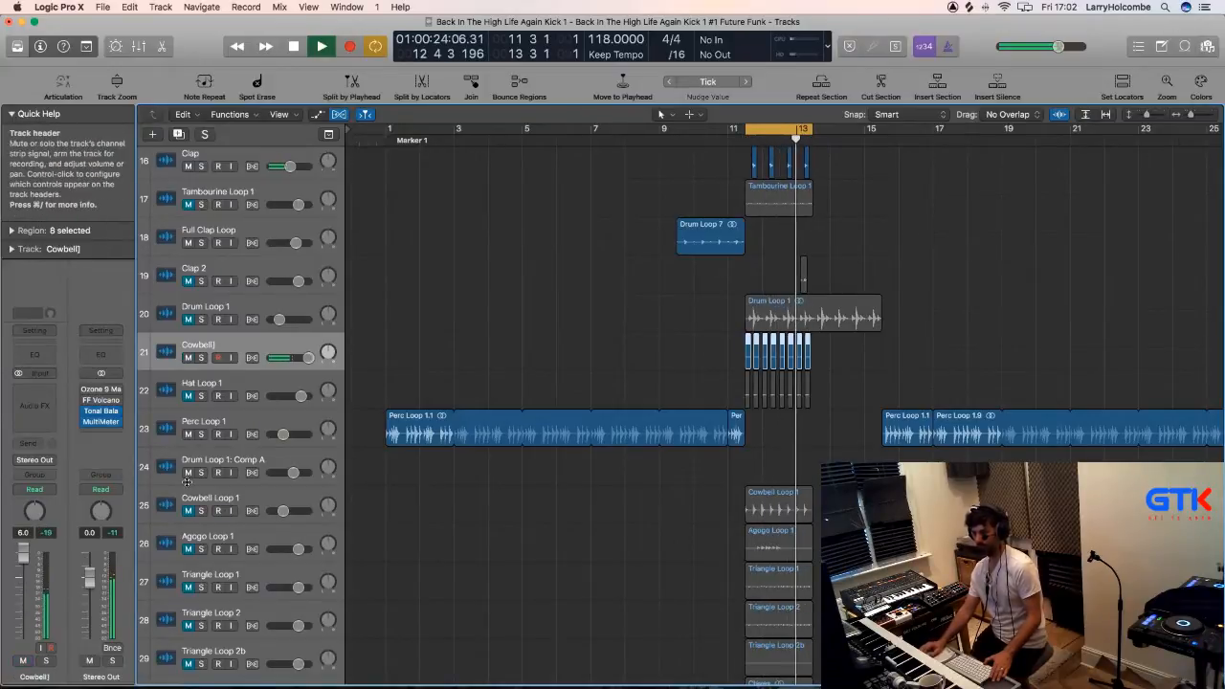
# Unmute Cowbell Loop 1 to hear it together with the sliced cowbell, and leave both cowbell tracks muted.
pyautogui.click(187, 511)
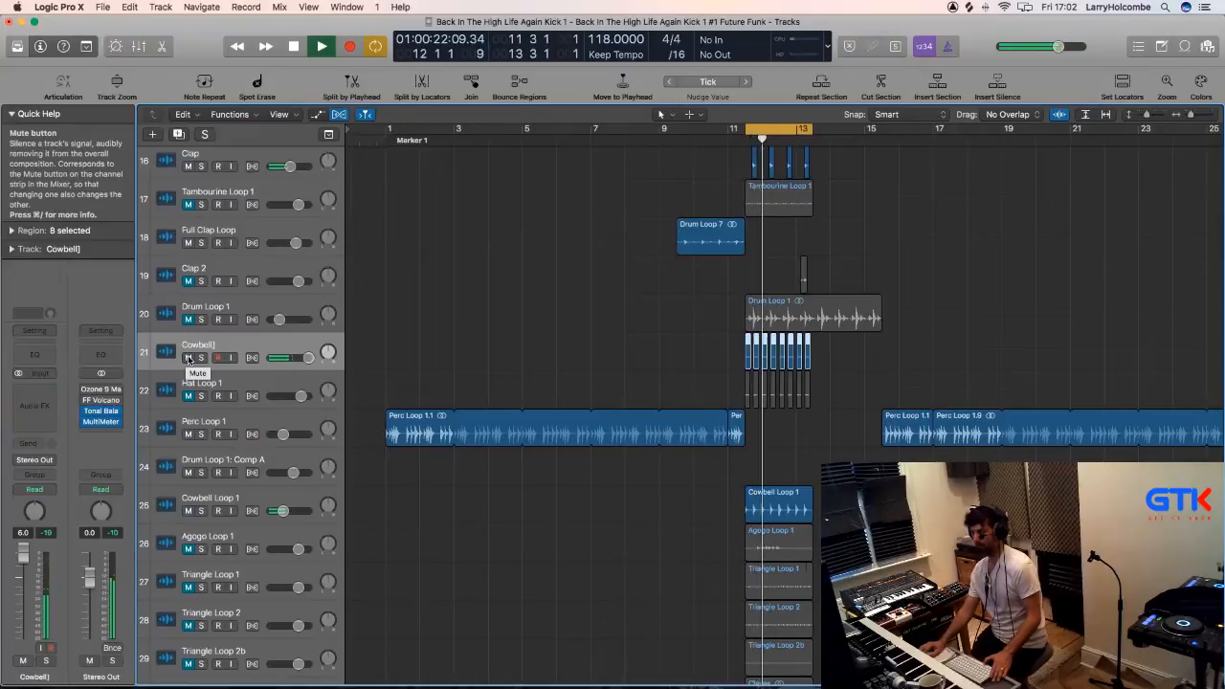
pyautogui.press('space')
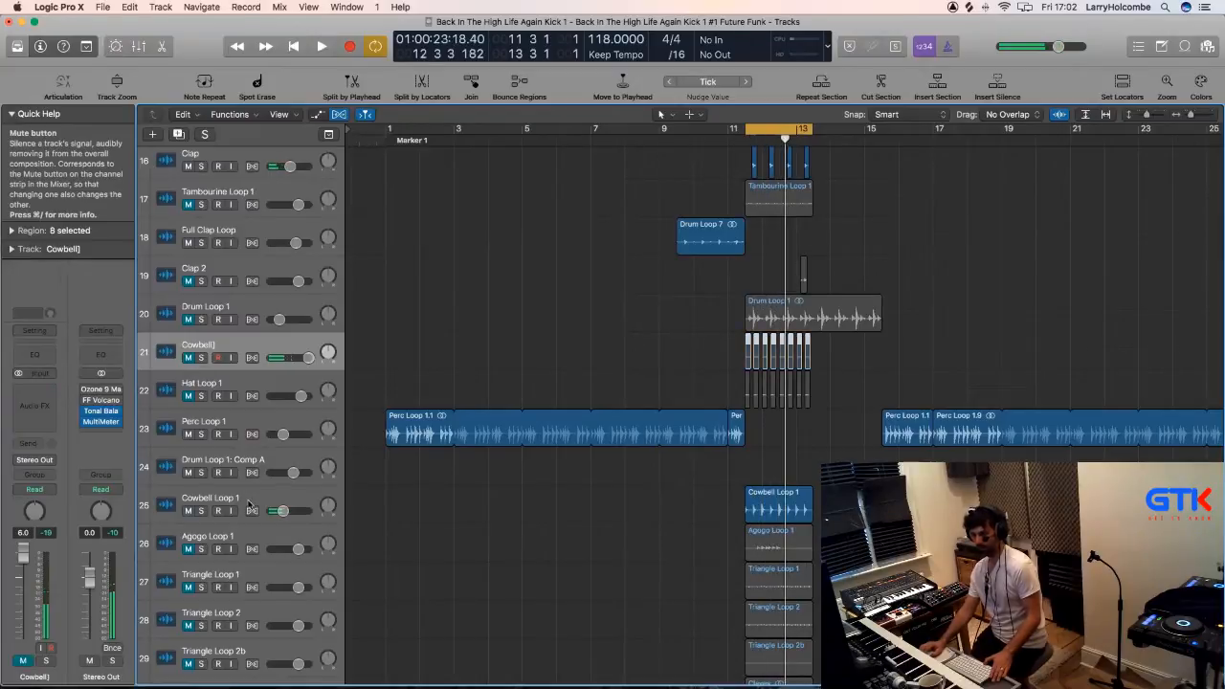
pyautogui.click(189, 511)
# Unmute Agogo Loop 1 and play it with the beat in the cycle.
pyautogui.click(188, 576)
pyautogui.scroll(-2, 188, 536)
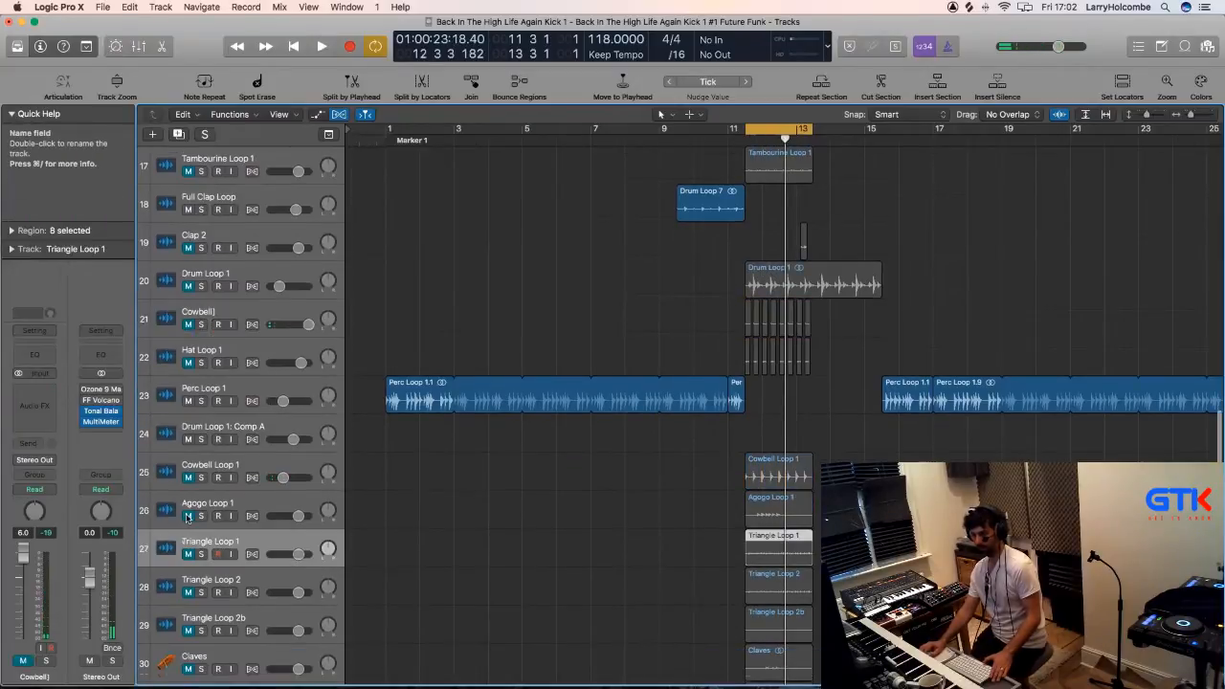
pyautogui.click(235, 506)
pyautogui.press('space')
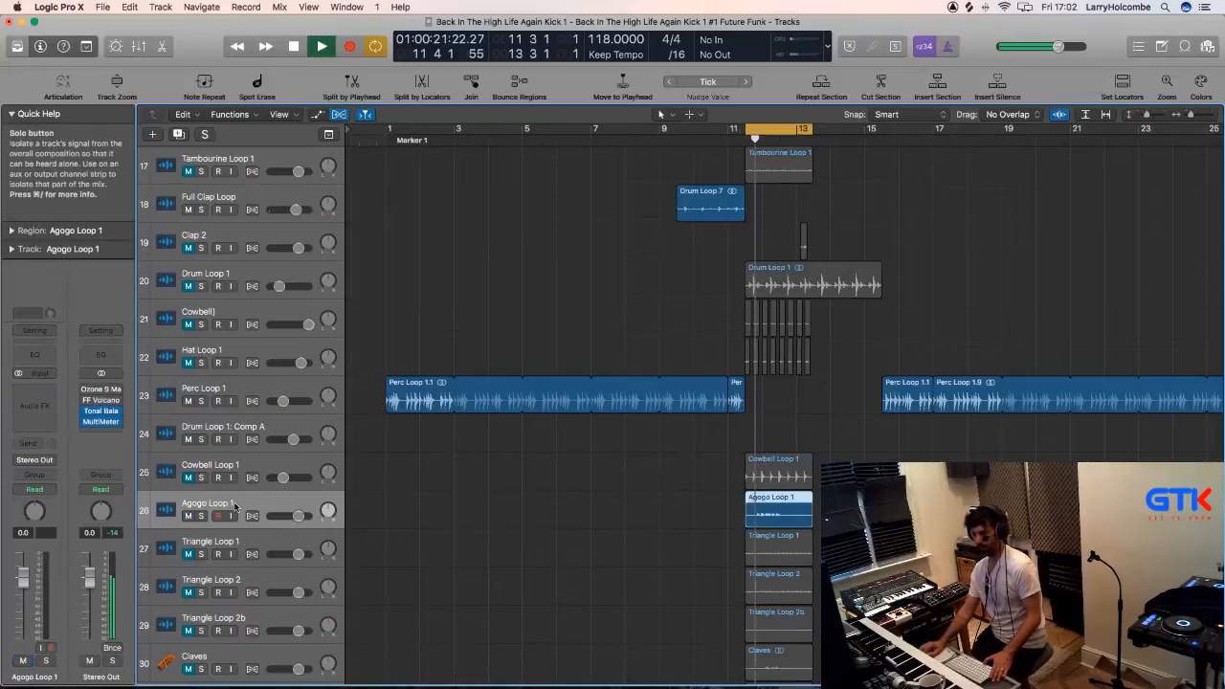
# Lower Agogo Loop 1's volume to -5.8 dB, and delete its region together with the track.
pyautogui.moveTo(23, 578); pyautogui.dragTo(23, 604)
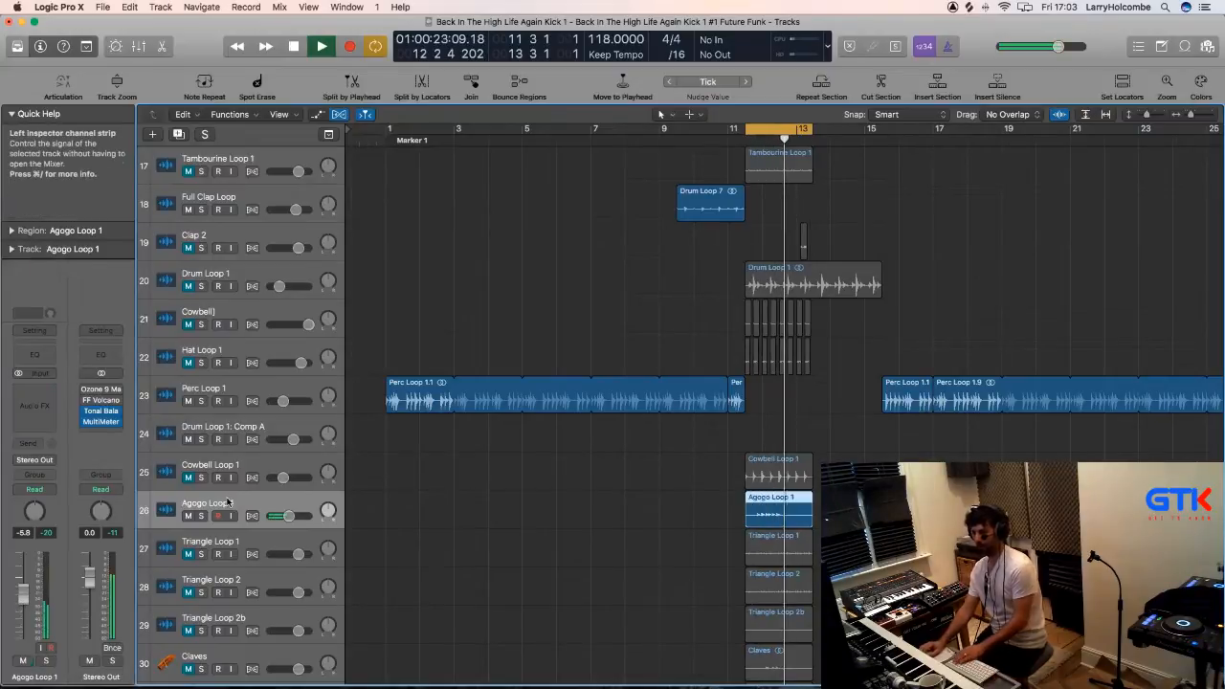
pyautogui.press('space')
pyautogui.press('Delete')
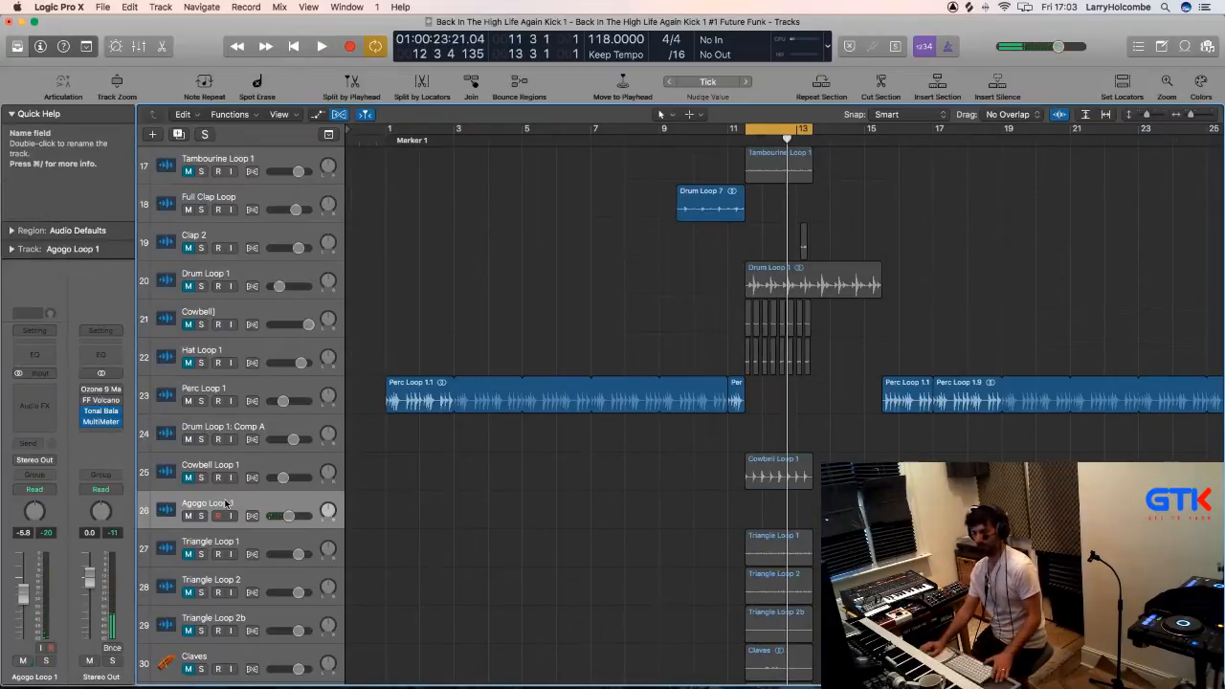
pyautogui.press('super+BackSpace')
# Play the unmuted Triangle Loop 1 in the cycle, lower its volume to -2.2 dB, and mute it.
pyautogui.press('space')
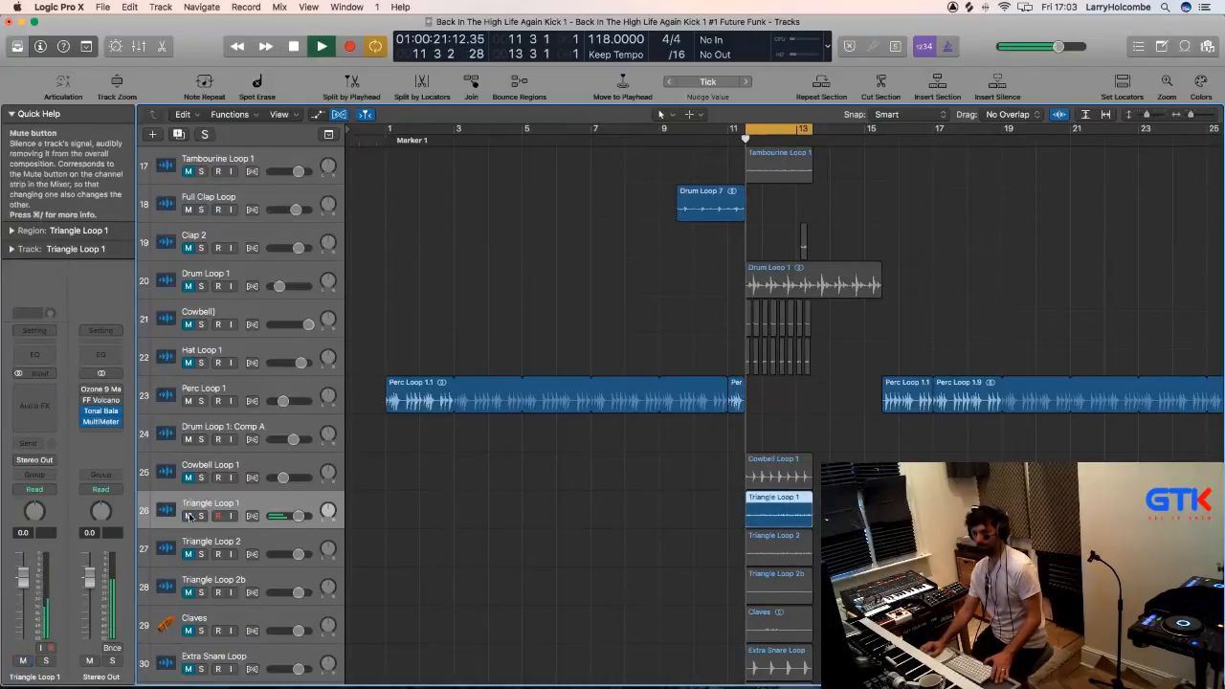
pyautogui.press('space')
pyautogui.click(189, 517)
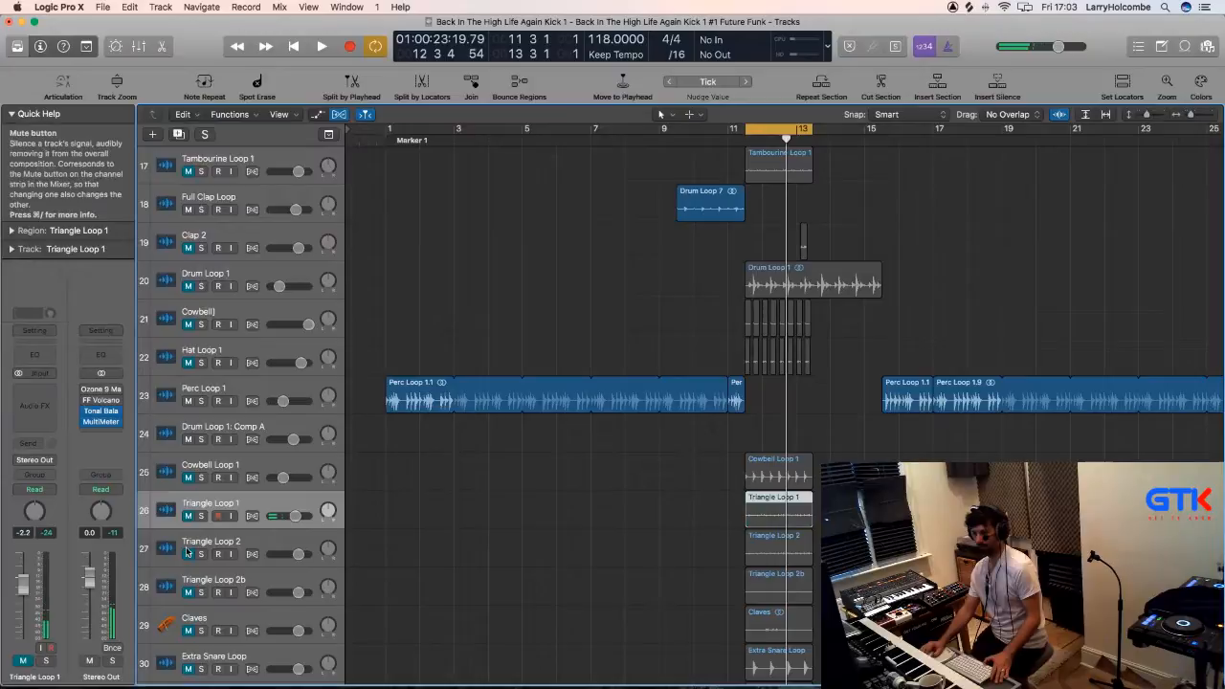
# Unmute Triangle Loop 2 and compare it with Triangle Loop 1 in solo, and delete the Triangle Loop 2 track and region.
pyautogui.click(189, 554)
pyautogui.press('space')
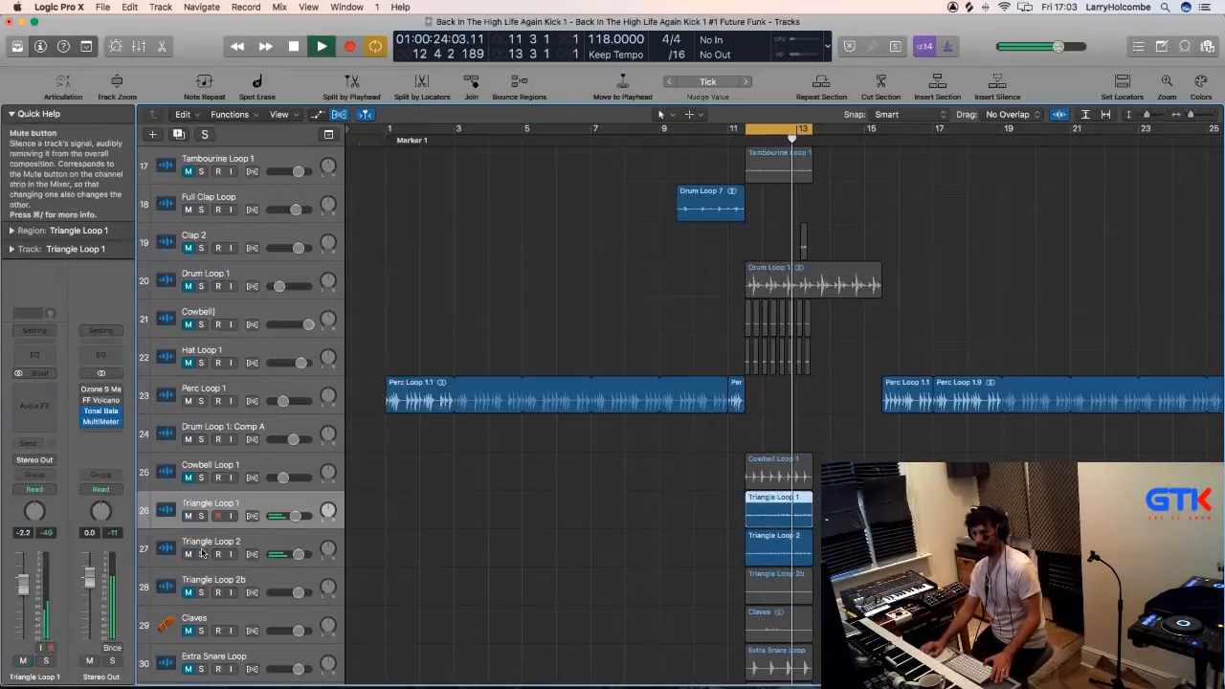
pyautogui.click(201, 516)
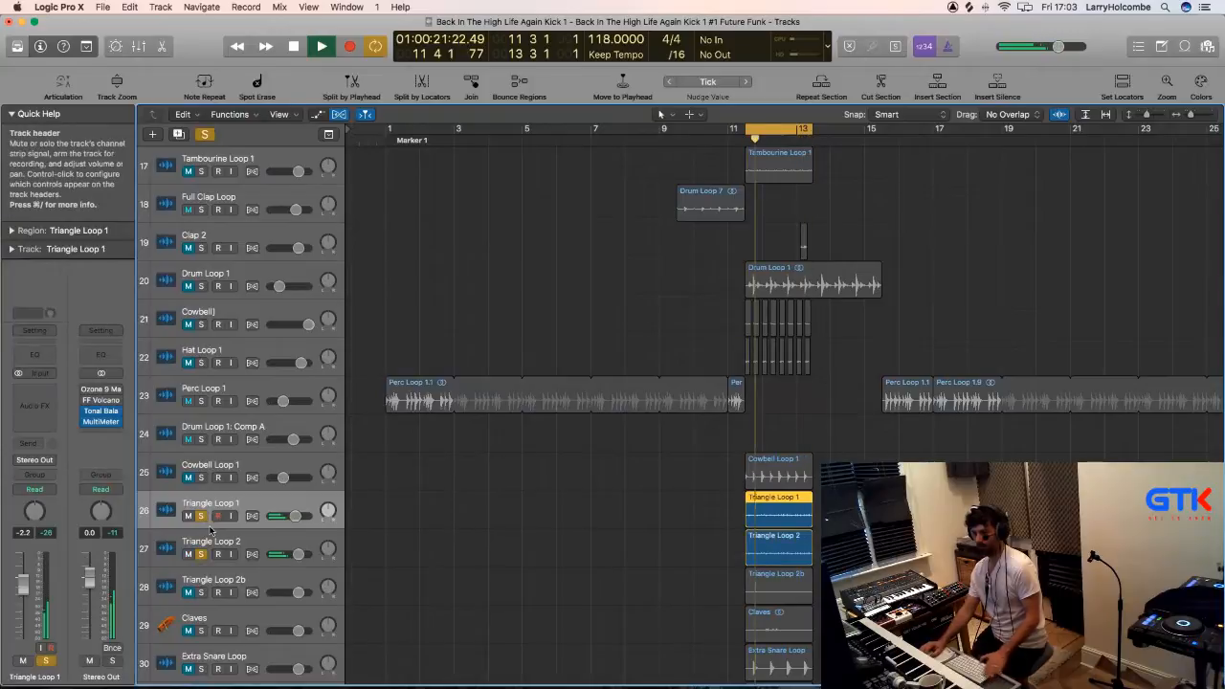
pyautogui.click(201, 517)
pyautogui.click(237, 541)
pyautogui.press('space')
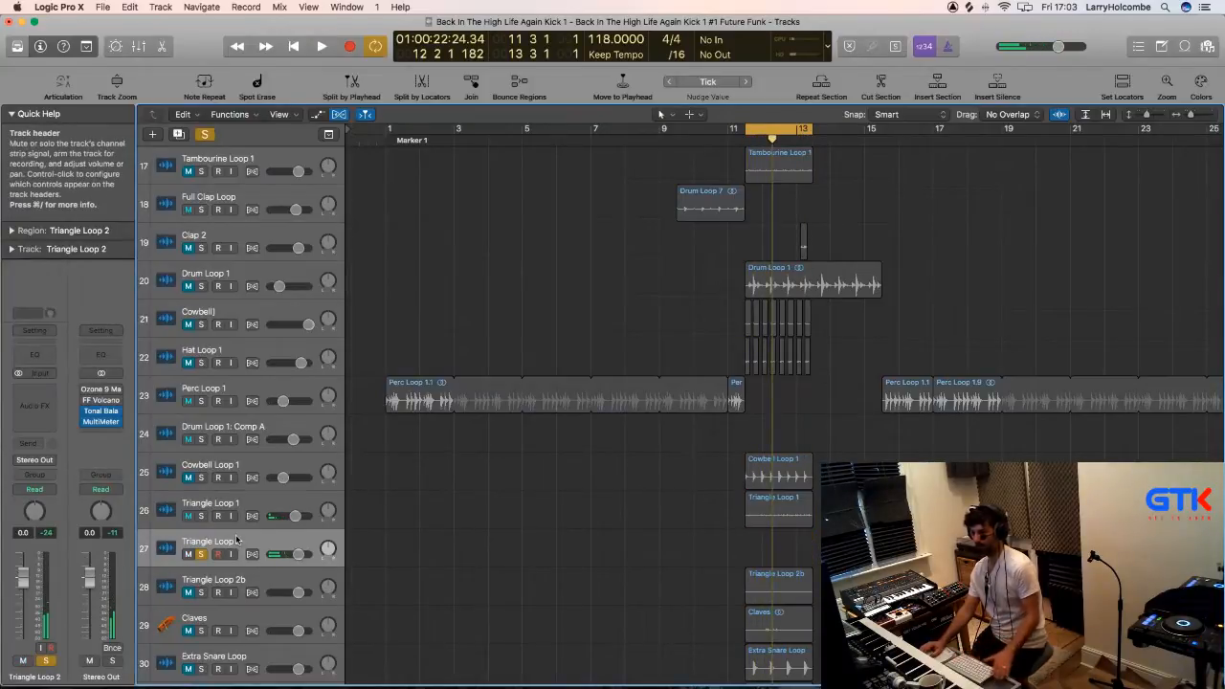
pyautogui.press('super+BackSpace')
# Play Triangle Loop 2b in solo, and return to hearing it with the rest of the beat.
pyautogui.click(201, 554)
pyautogui.press('space')
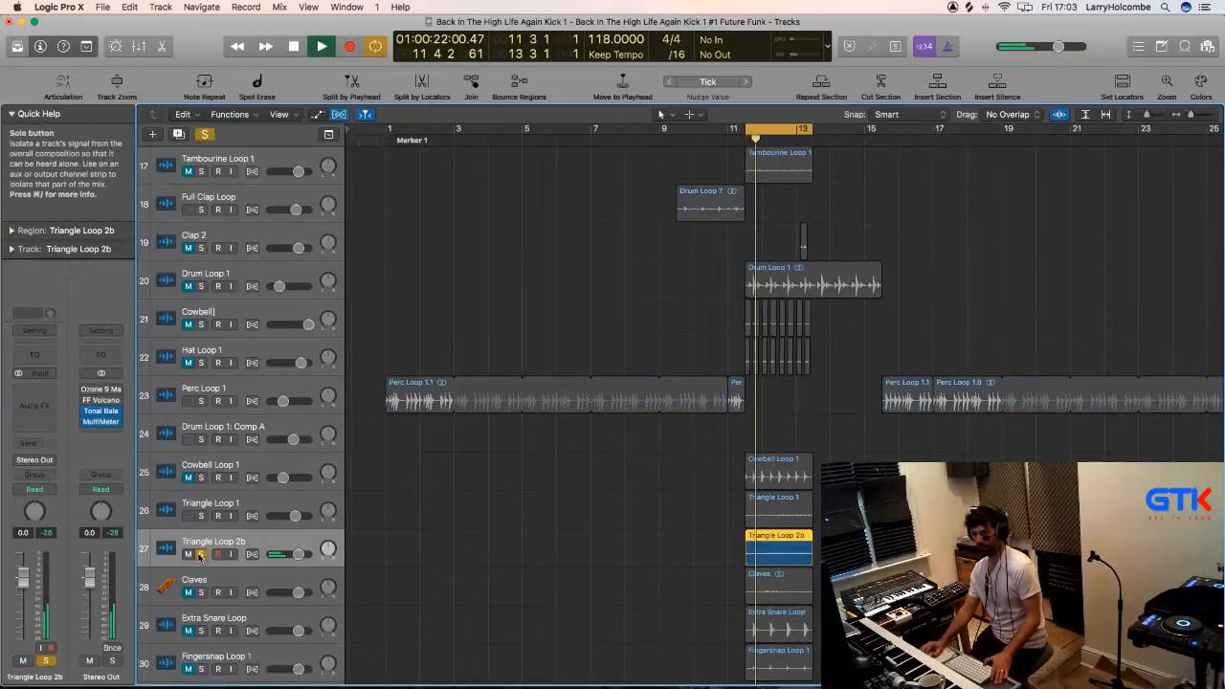
pyautogui.click(201, 554)
pyautogui.press('space')
pyautogui.press('space')
# Compare Triangle Loop 1 and Triangle Loop 2b by muting and unmuting them during playback, and leave both tracks muted.
pyautogui.click(188, 516)
pyautogui.click(188, 516)
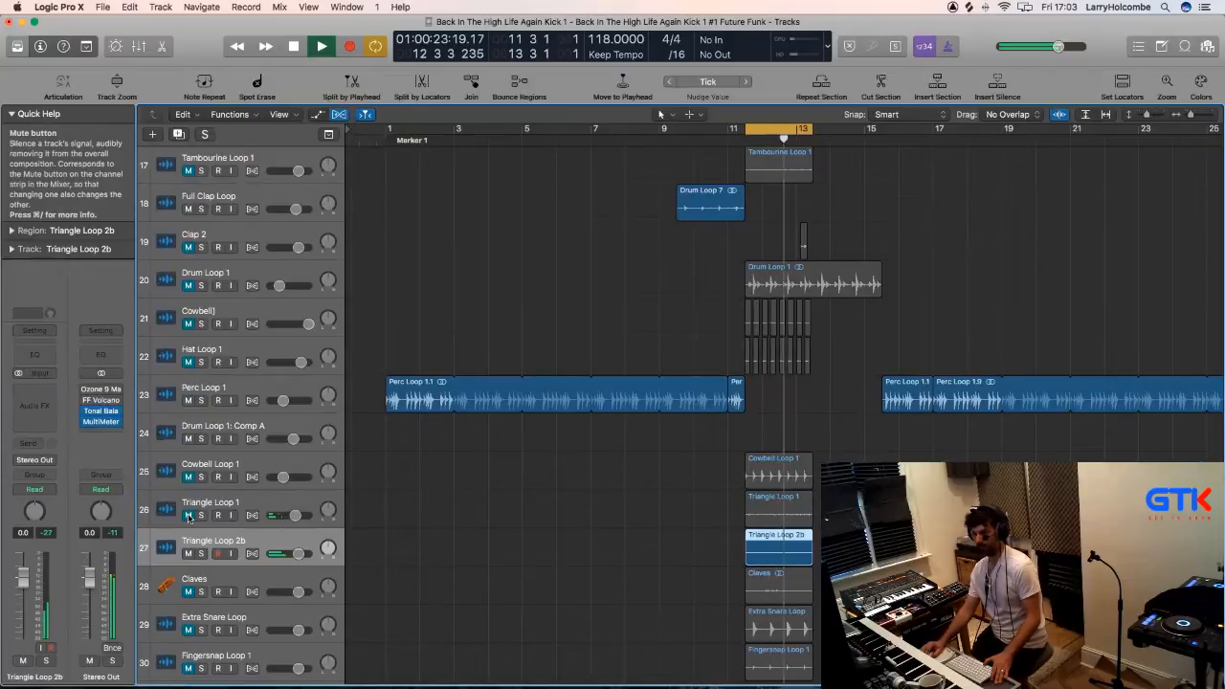
pyautogui.click(188, 555)
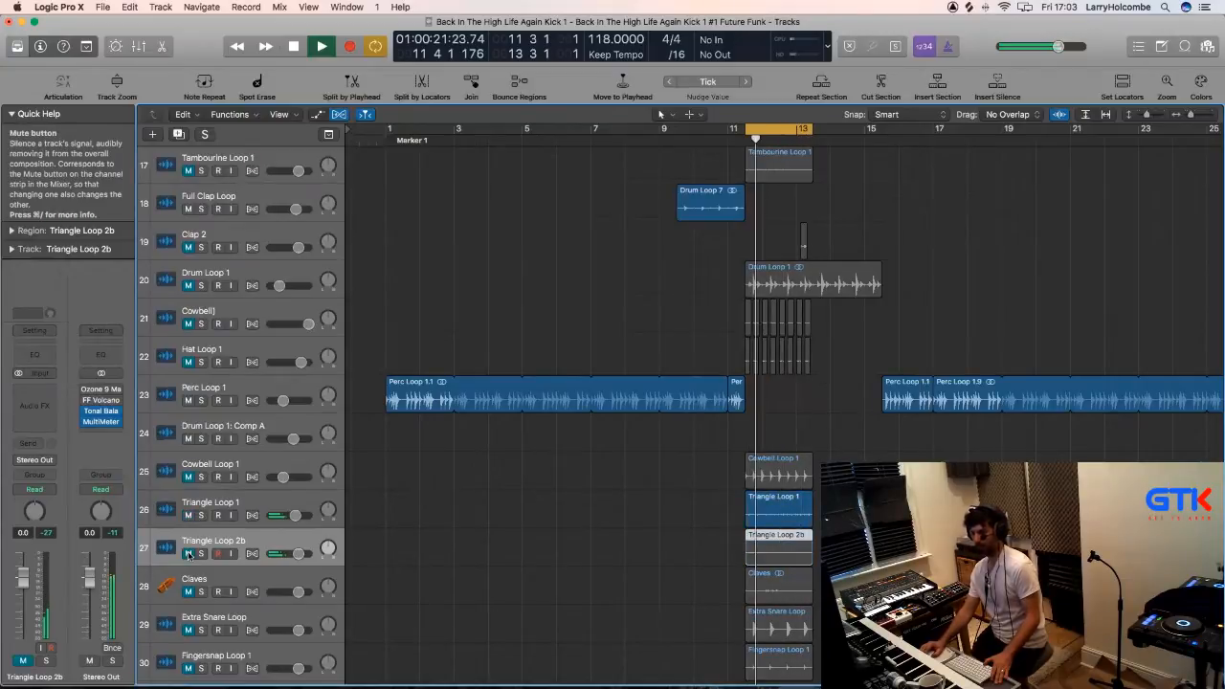
pyautogui.click(187, 554)
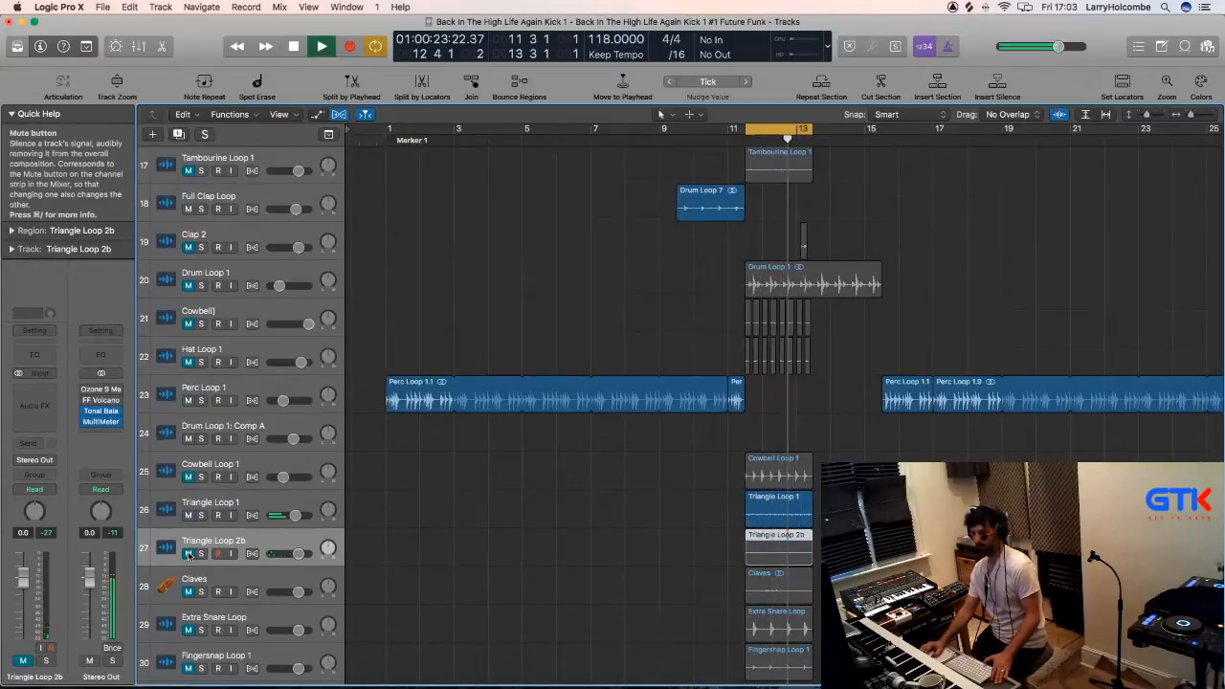
pyautogui.press('space')
pyautogui.scroll(-1, 214, 512)
pyautogui.scroll(-2, 214, 513)
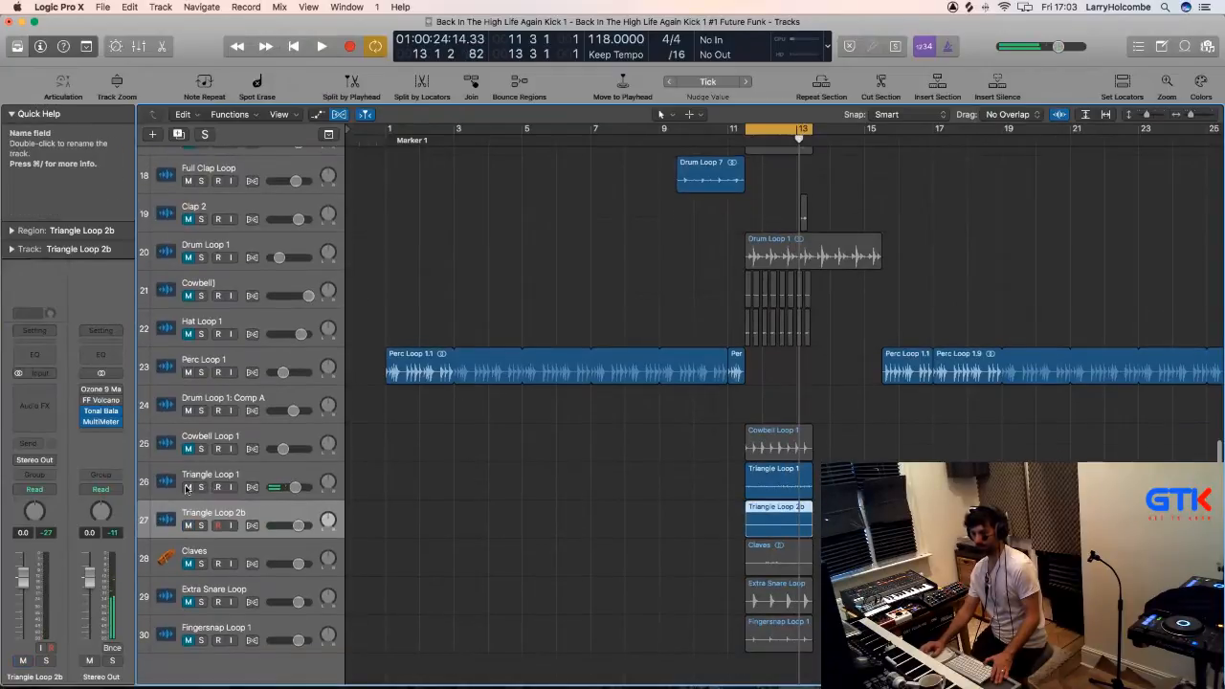
pyautogui.click(187, 526)
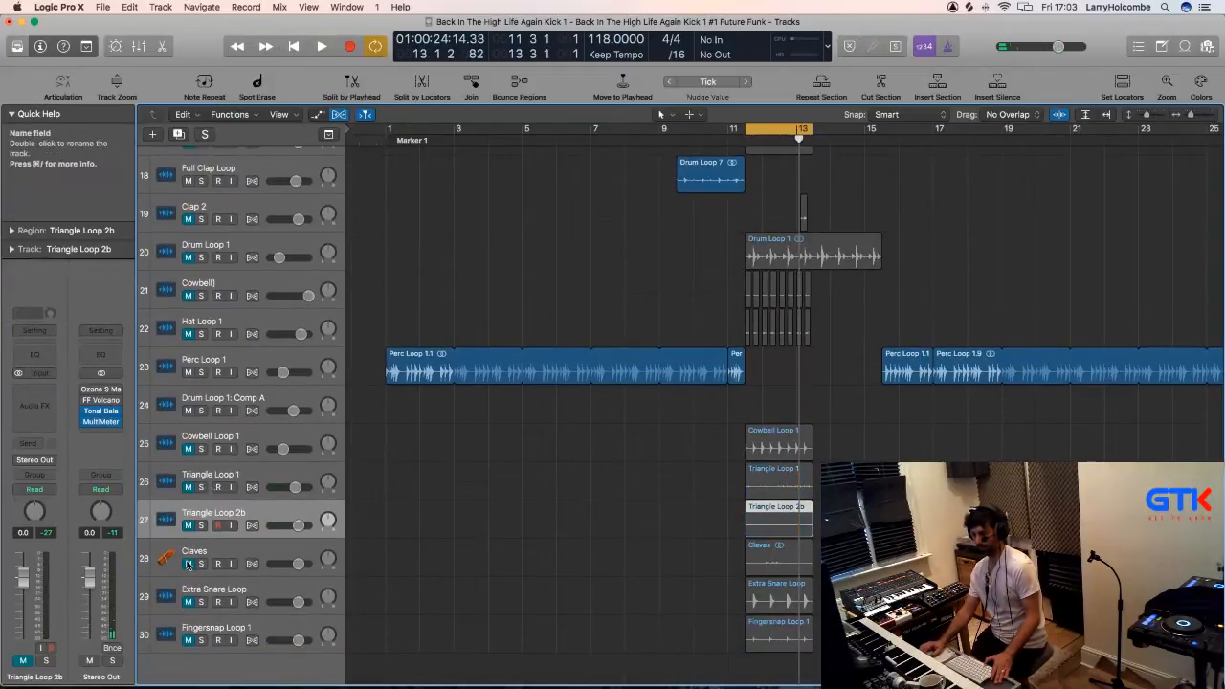
# Unmute and play Claves in the cycle, lower its volume to -6.0 dB, and mute the track.
pyautogui.click(188, 563)
pyautogui.press('space')
pyautogui.press('Down')
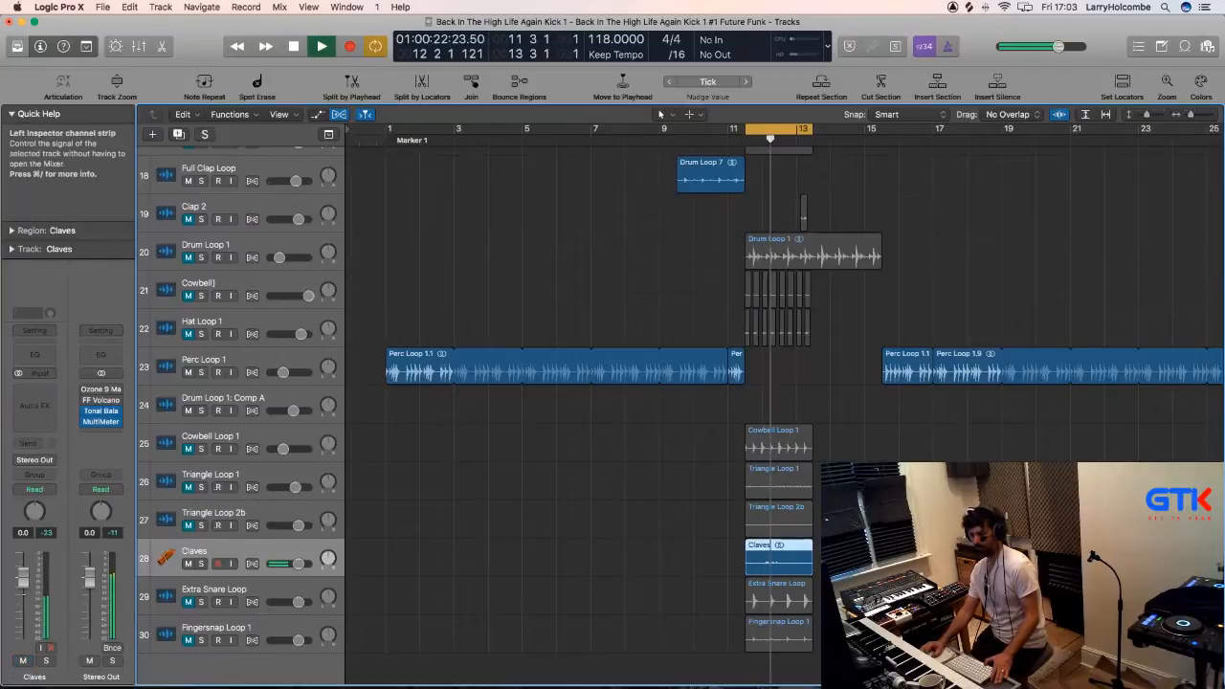
pyautogui.moveTo(23, 577); pyautogui.dragTo(23, 601)
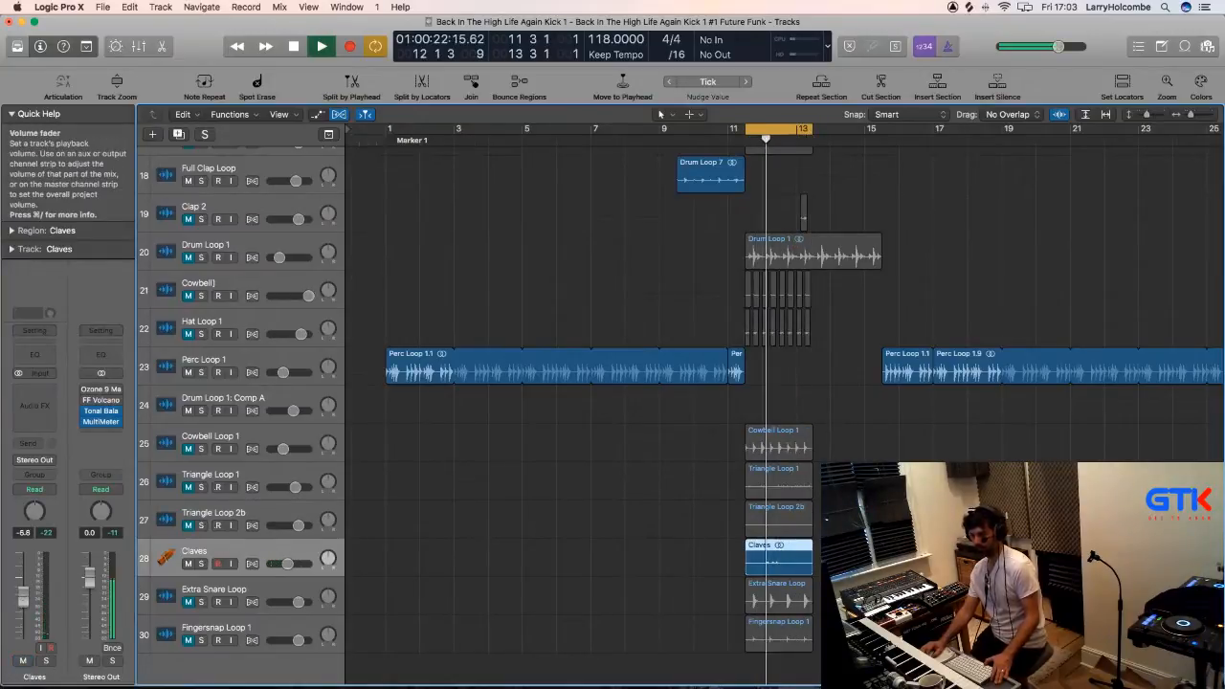
pyautogui.moveTo(22, 601); pyautogui.dragTo(23, 598)
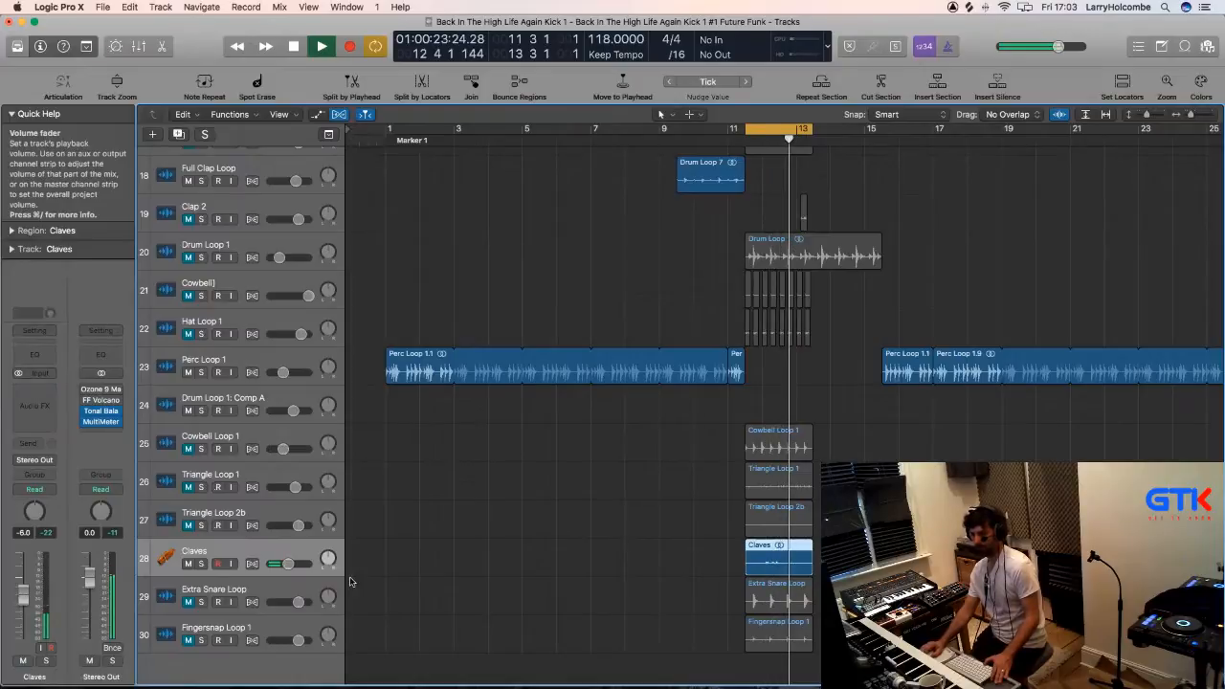
pyautogui.press('space')
pyautogui.hotkey('ctrl', 'm')
# Play Extra Snare Loop in the cycle and lower its volume to -19.5 dB.
pyautogui.click(214, 590)
pyautogui.press('space')
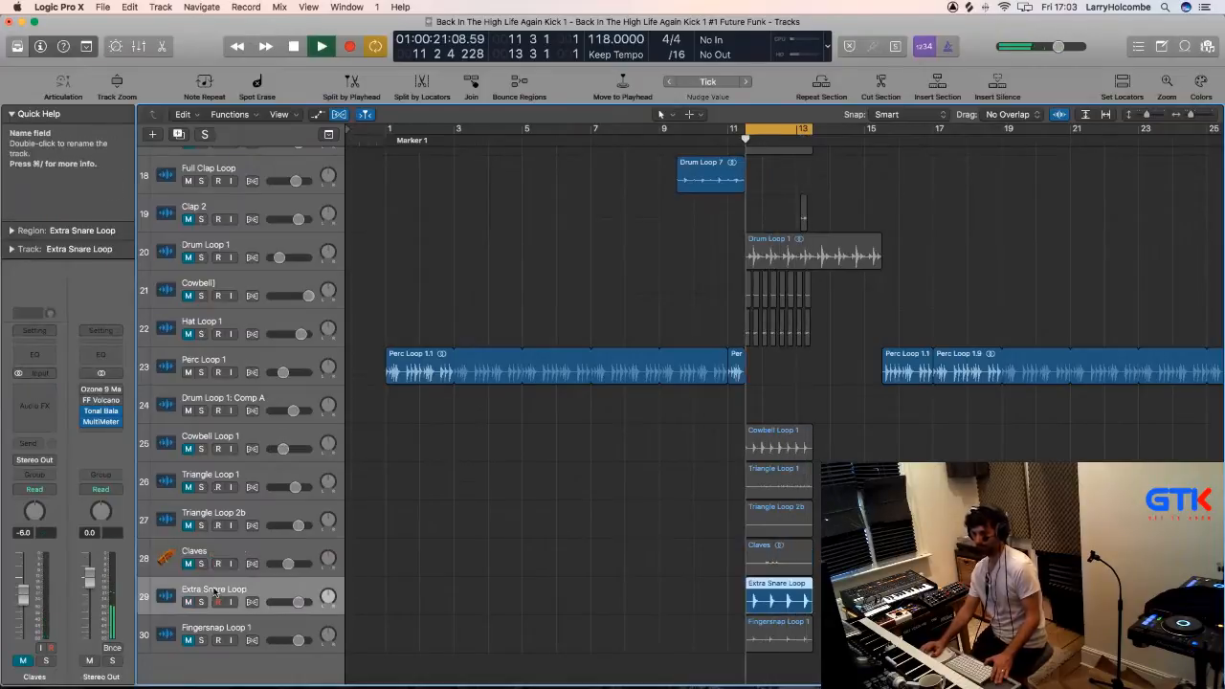
pyautogui.moveTo(23, 577); pyautogui.dragTo(23, 624)
pyautogui.press('space')
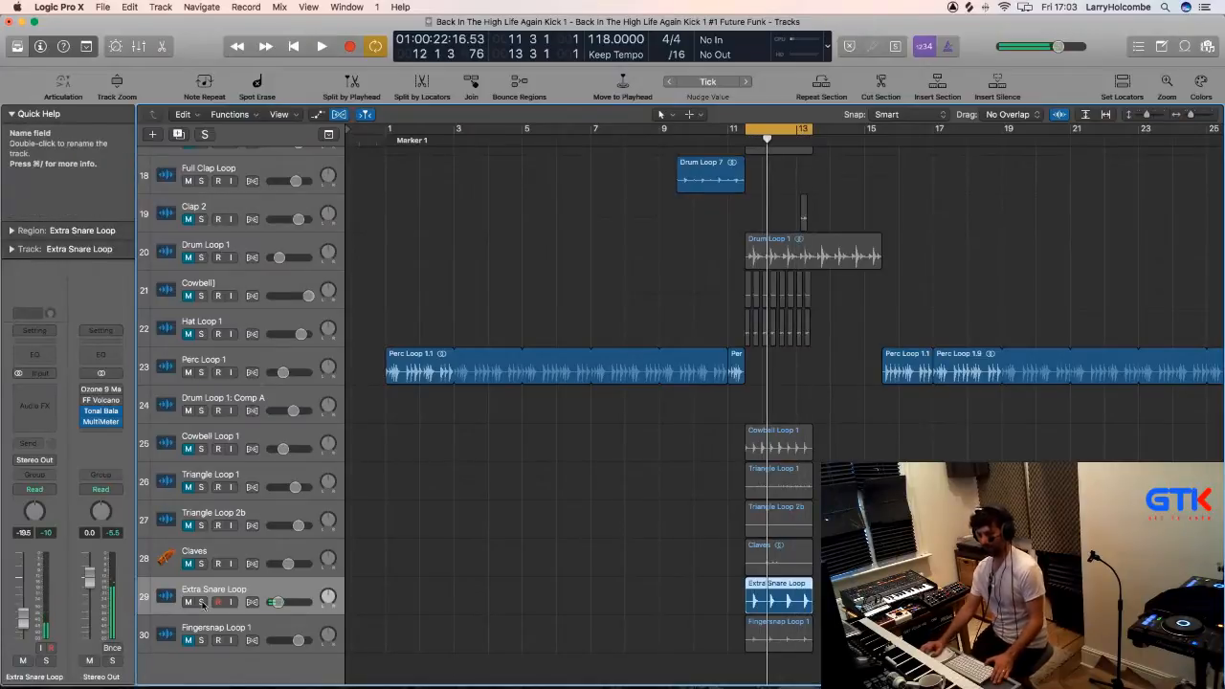
# Compare the beat with and without Extra Snare Loop, leave it unmuted, and raise its volume to -17.6 dB.
pyautogui.click(188, 602)
pyautogui.press('space')
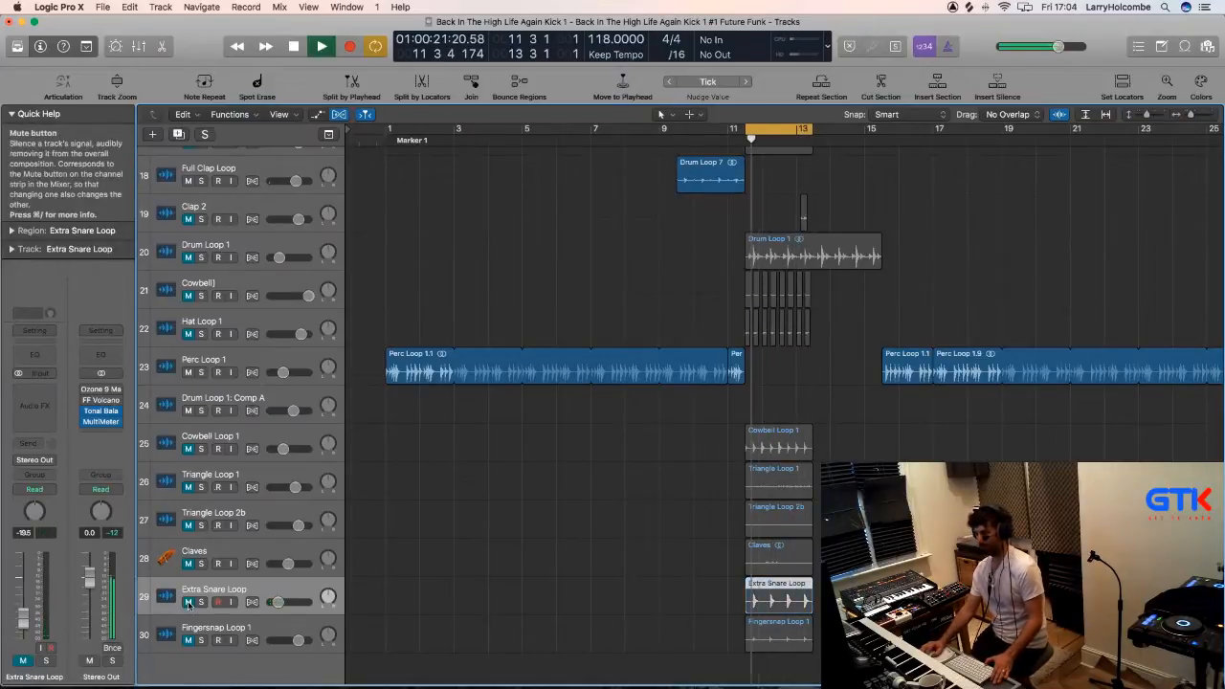
pyautogui.click(189, 602)
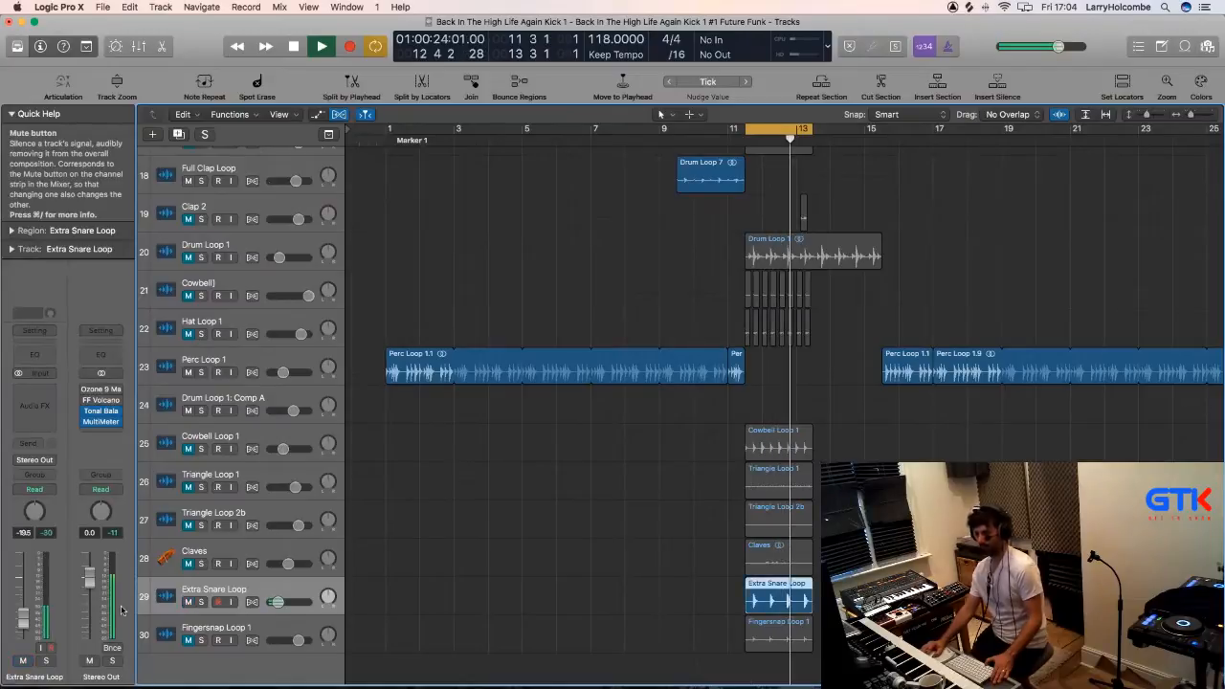
pyautogui.moveTo(24, 621); pyautogui.dragTo(24, 618)
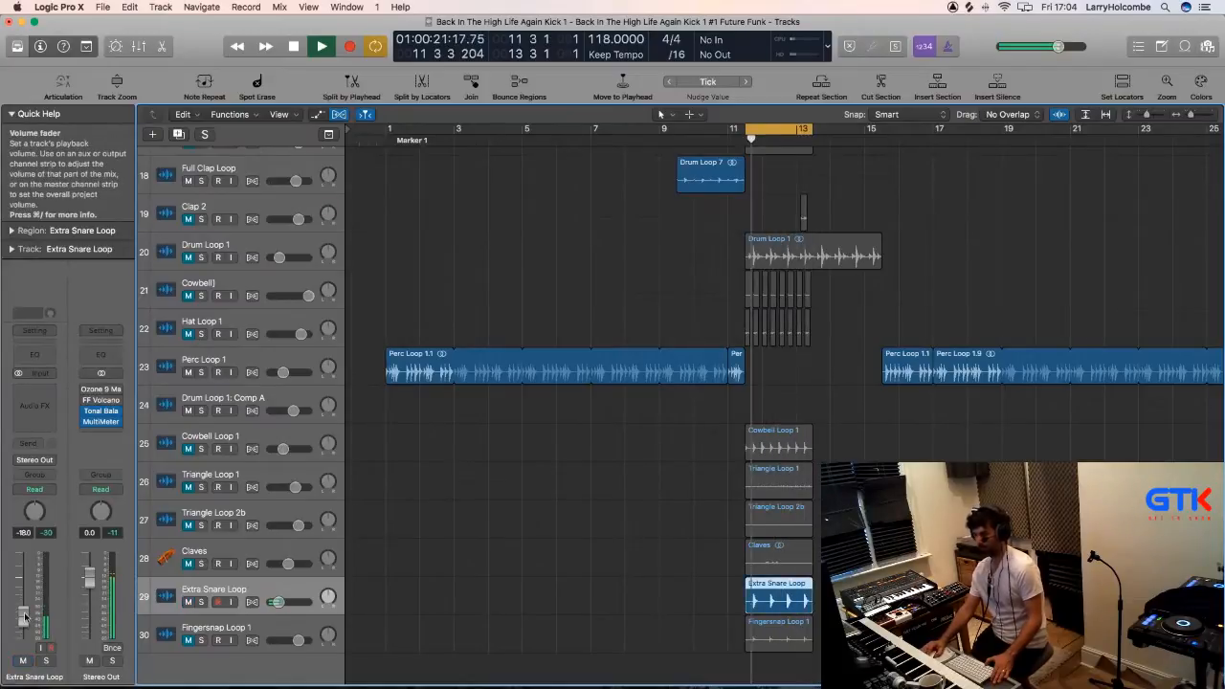
pyautogui.moveTo(24, 621); pyautogui.dragTo(24, 618)
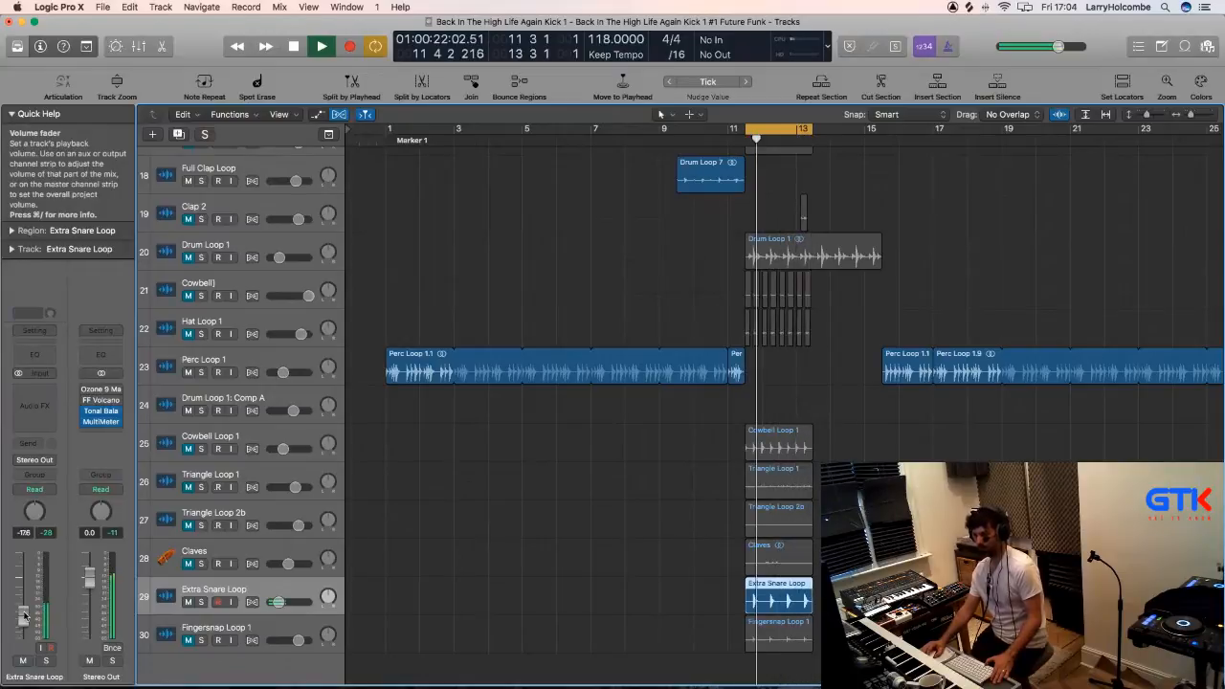
# Unmute Fingersnap Loop 1, place its region at bar 1, and loop it up to the start of the cycle.
pyautogui.click(189, 641)
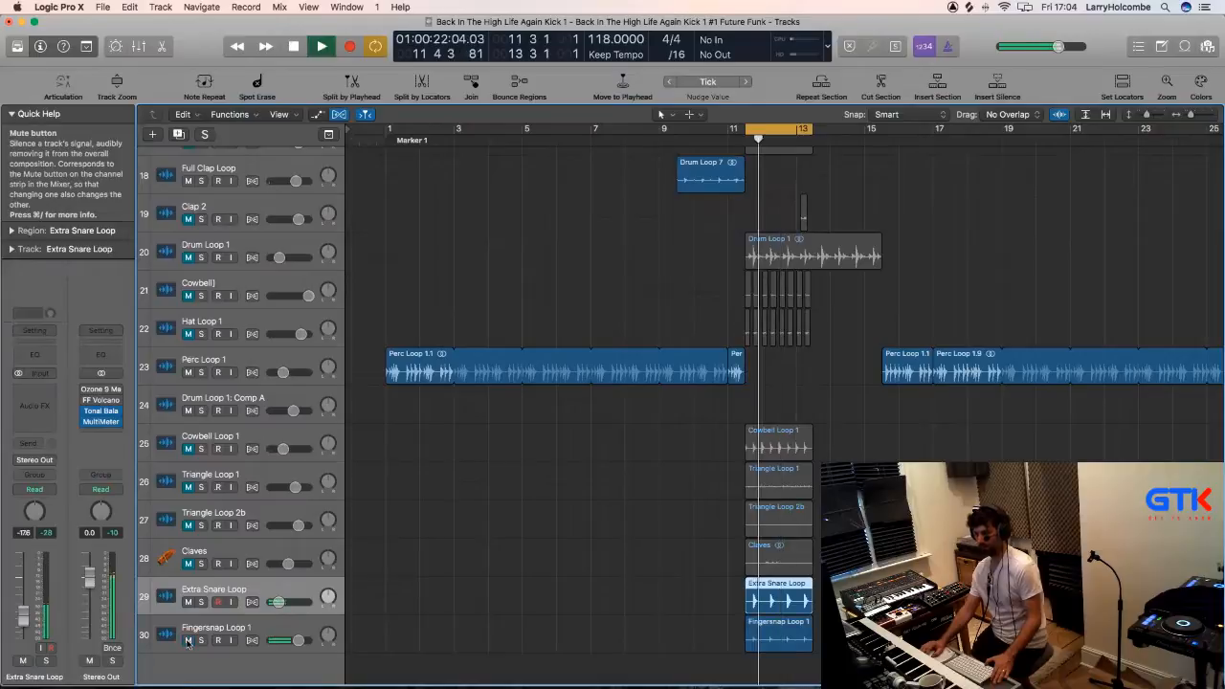
pyautogui.scroll(-3, 542, 614)
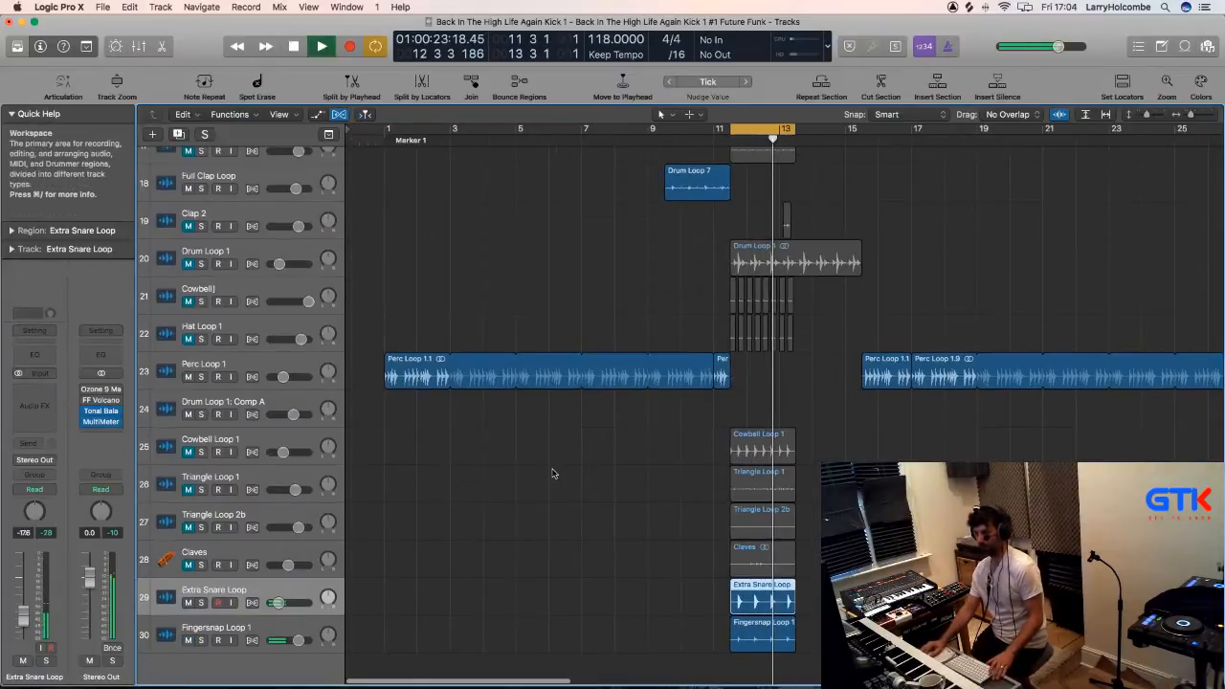
pyautogui.moveTo(656, 638)
pyautogui.mouseDown()
pyautogui.moveTo(367, 616)
pyautogui.moveTo(400, 651)
pyautogui.moveTo(435, 636)
pyautogui.moveTo(638, 635)
pyautogui.mouseUp()
pyautogui.press('space')
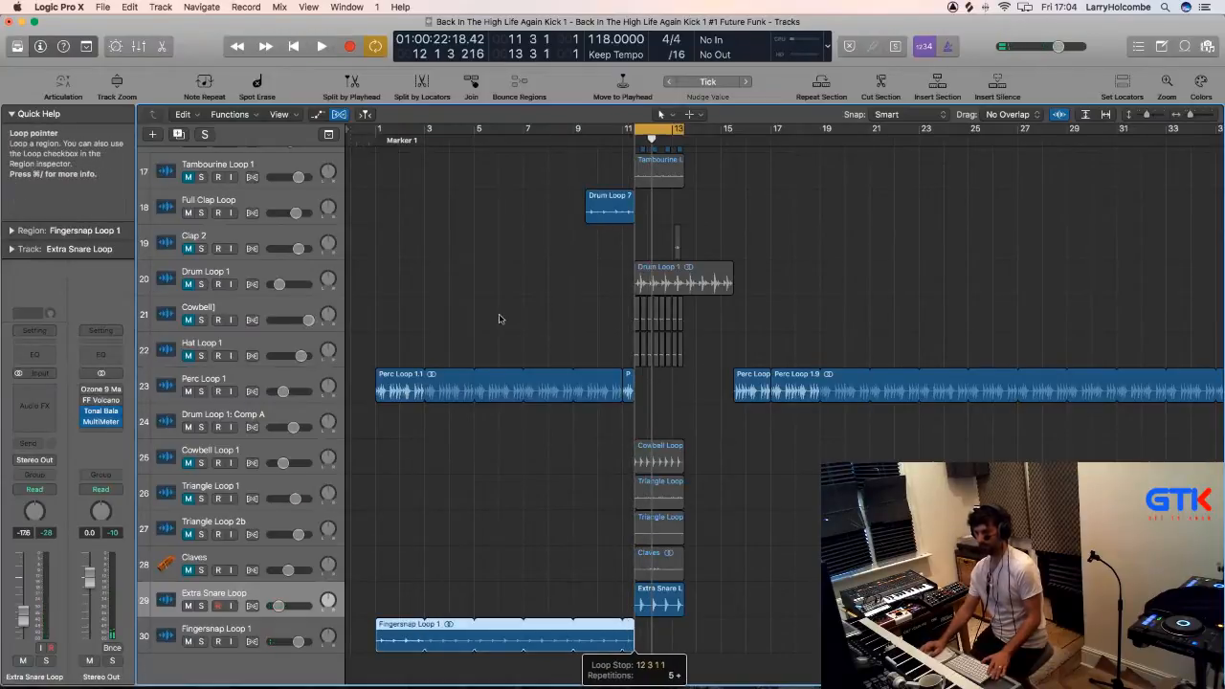
pyautogui.click(424, 133)
pyautogui.click(398, 179)
pyautogui.press('space')
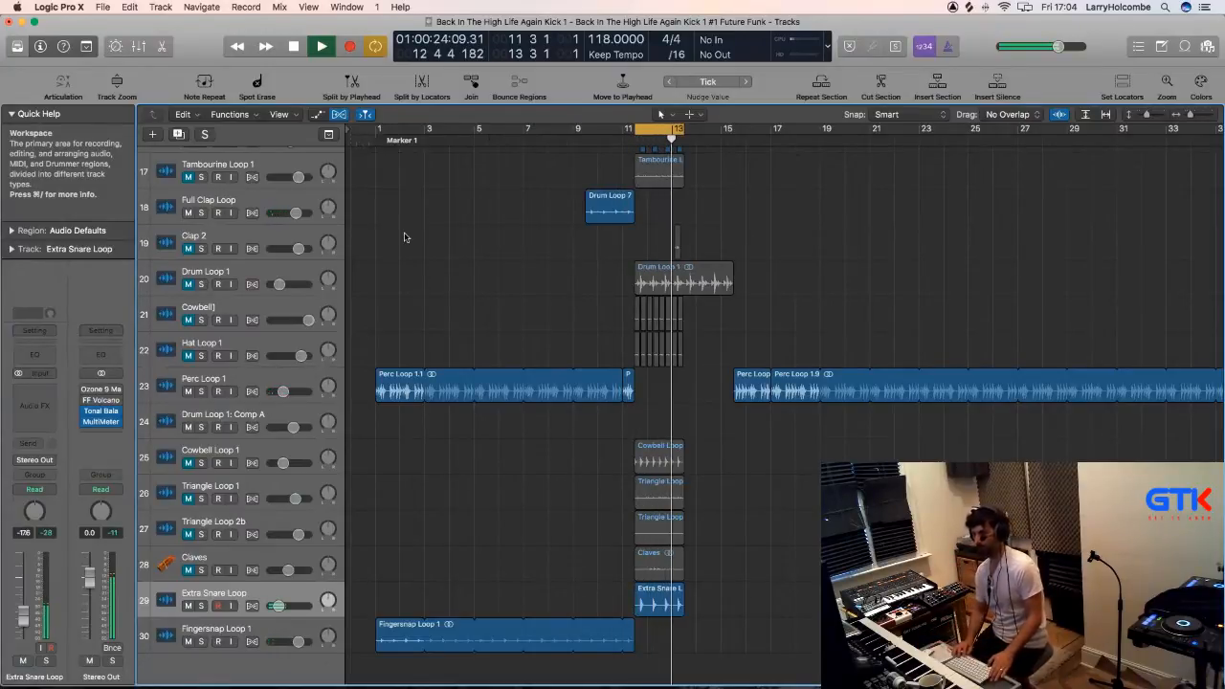
# Move the Extra Snare Loop track directly below the Tambourine Loop 1 track.
pyautogui.press('super+Up')
pyautogui.press('super+Up')
pyautogui.press('super+Up')
pyautogui.press('super+Up')
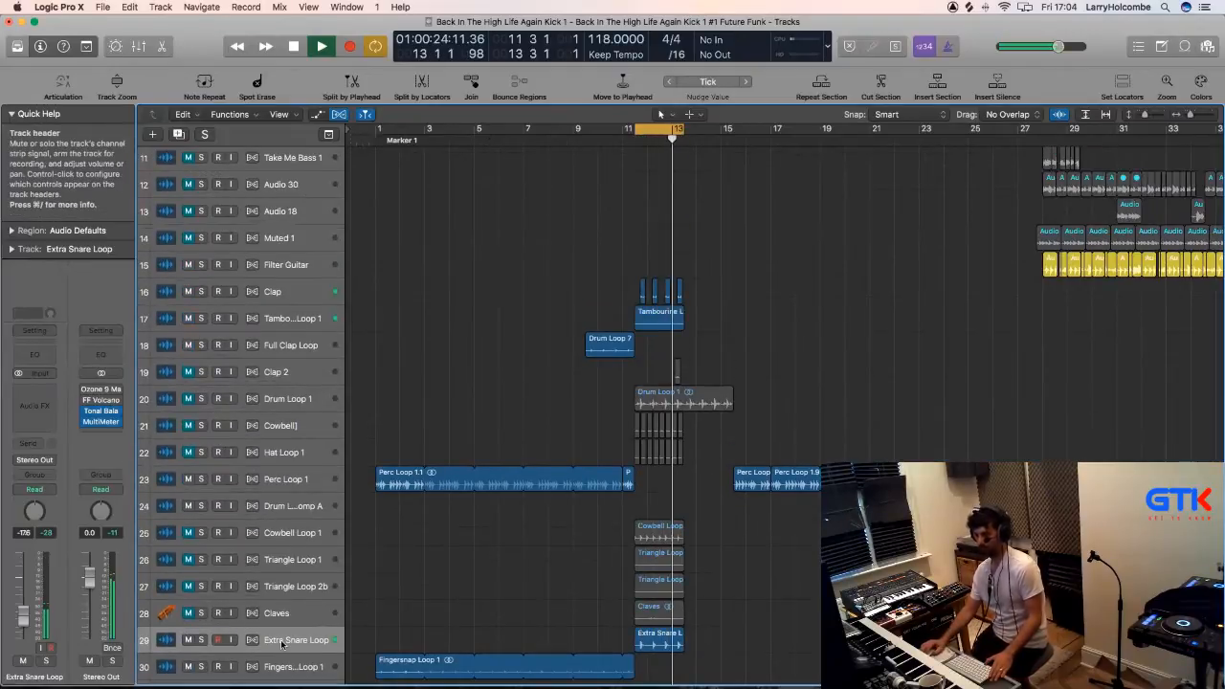
pyautogui.moveTo(282, 640); pyautogui.dragTo(272, 347)
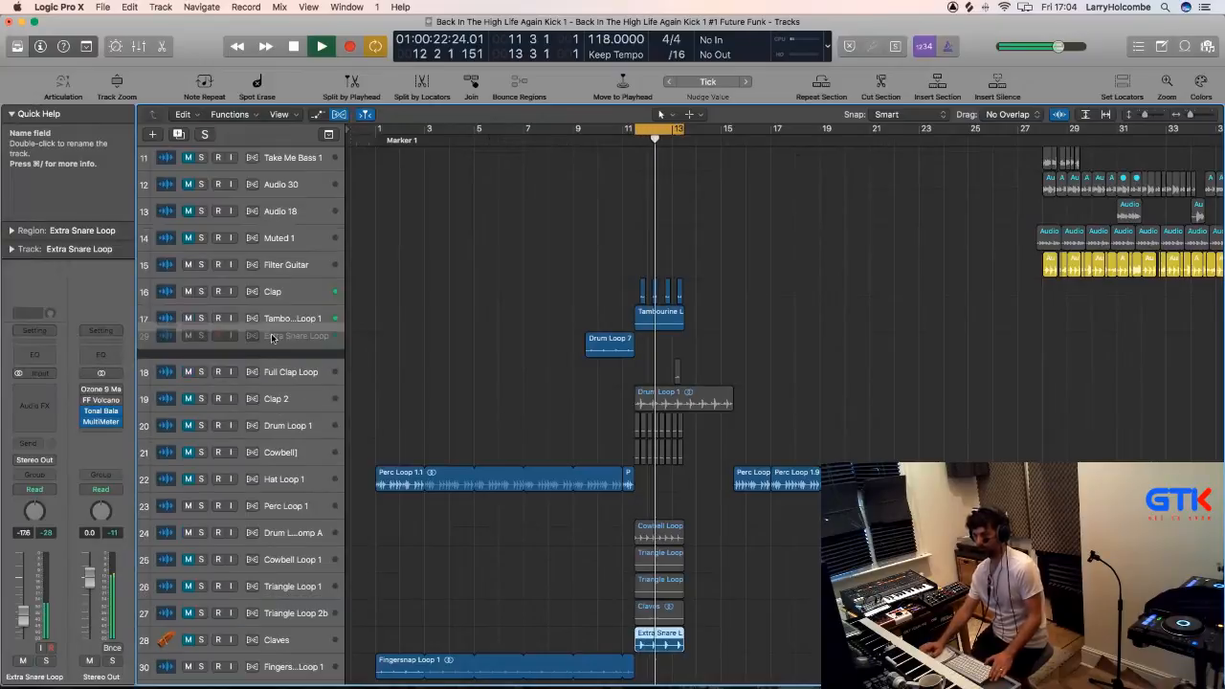
# Unmute Drum Loop 1, play it in solo and with the beat, and set its volume to -14.8 dB.
pyautogui.click(188, 426)
pyautogui.click(291, 434)
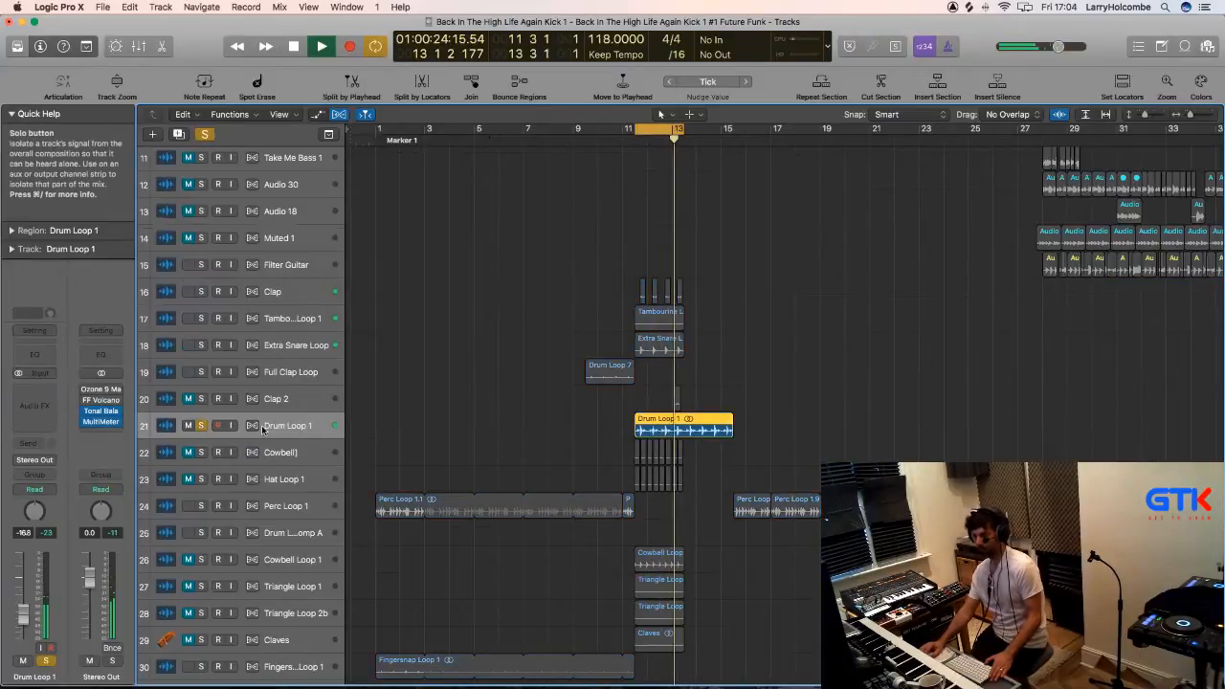
pyautogui.moveTo(23, 613); pyautogui.dragTo(23, 608)
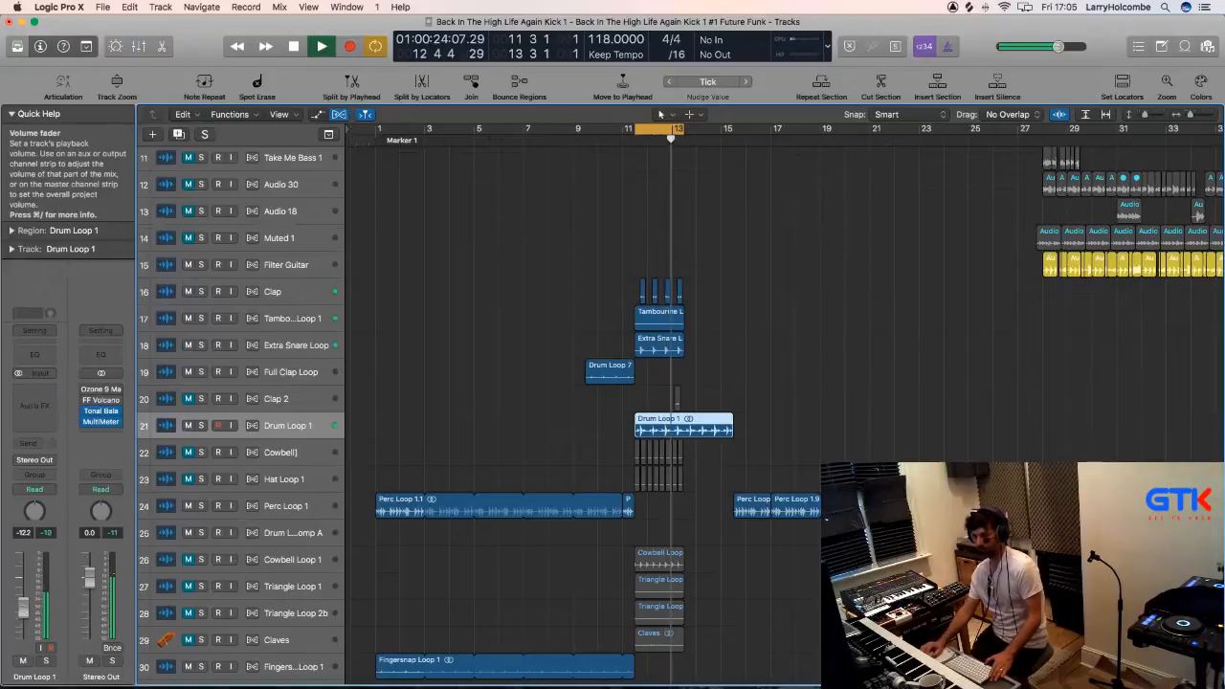
pyautogui.moveTo(23, 609); pyautogui.dragTo(23, 613)
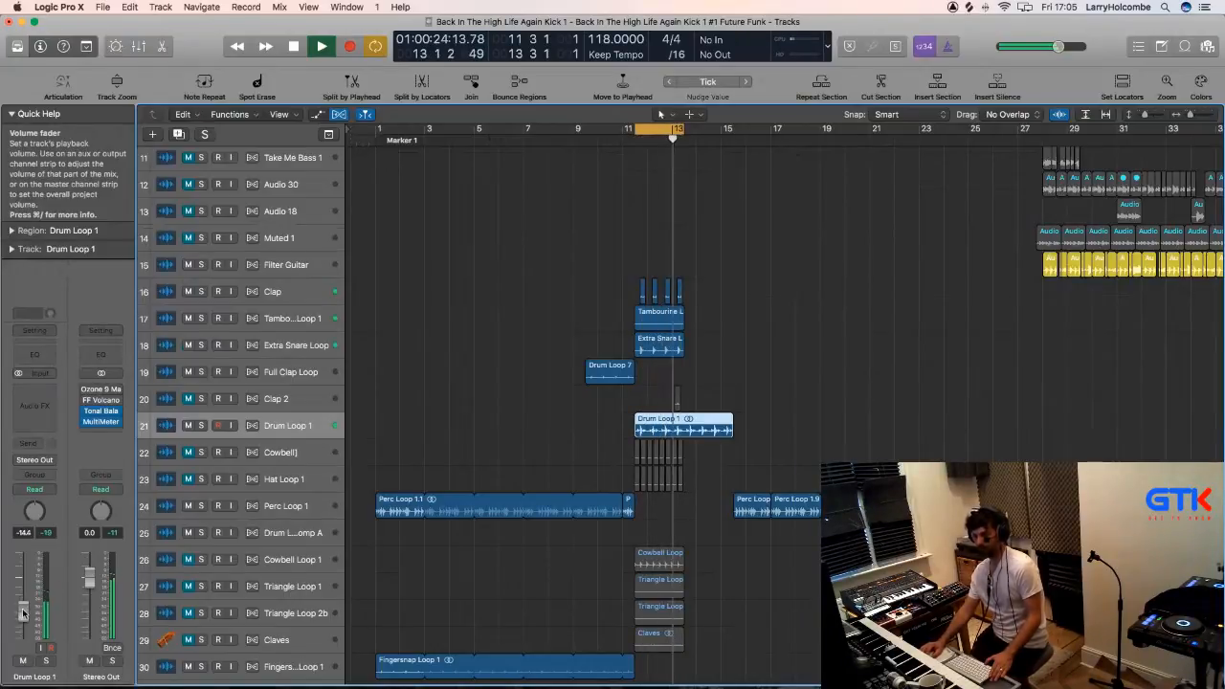
pyautogui.moveTo(23, 613); pyautogui.dragTo(23, 614)
pyautogui.click(402, 383)
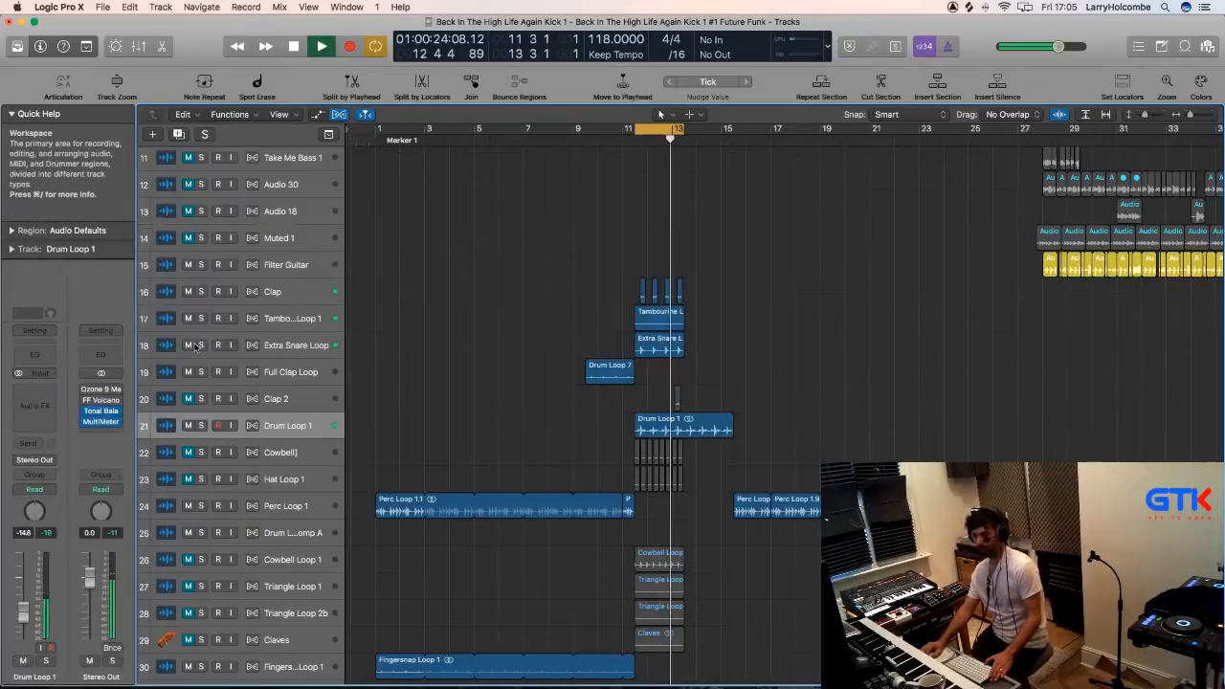
# Compare the beat with and without Extra Snare Loop, and listen to Drum Loop 1 in solo.
pyautogui.click(188, 346)
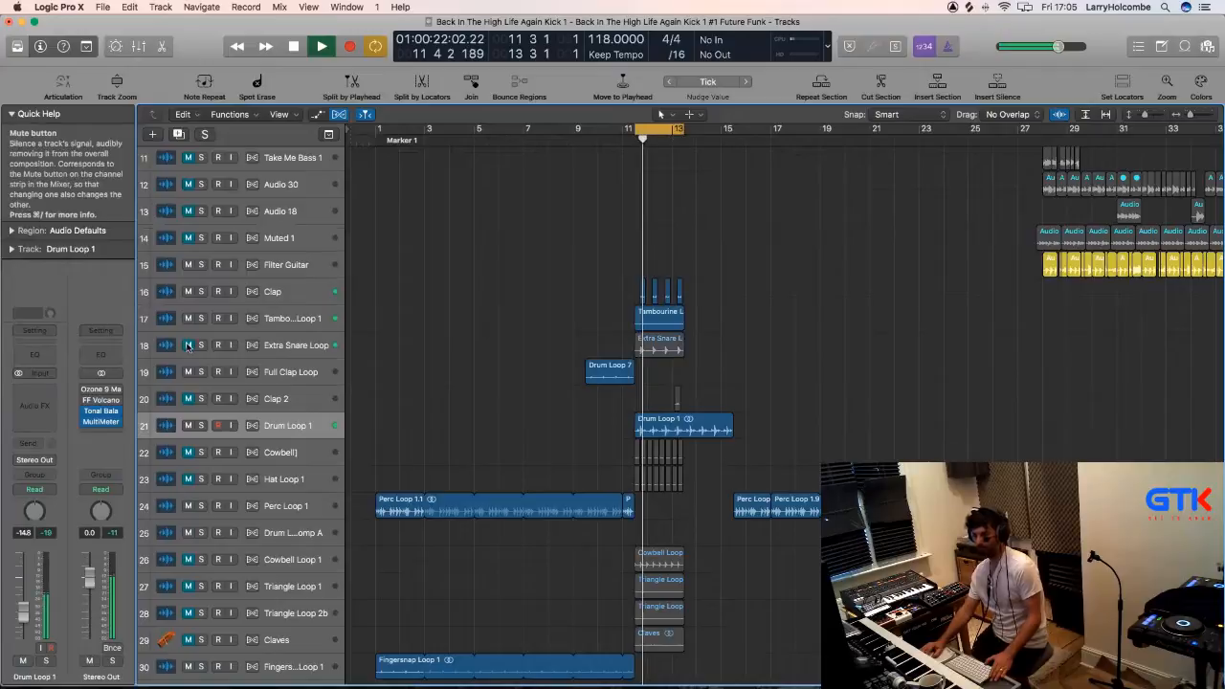
pyautogui.click(188, 346)
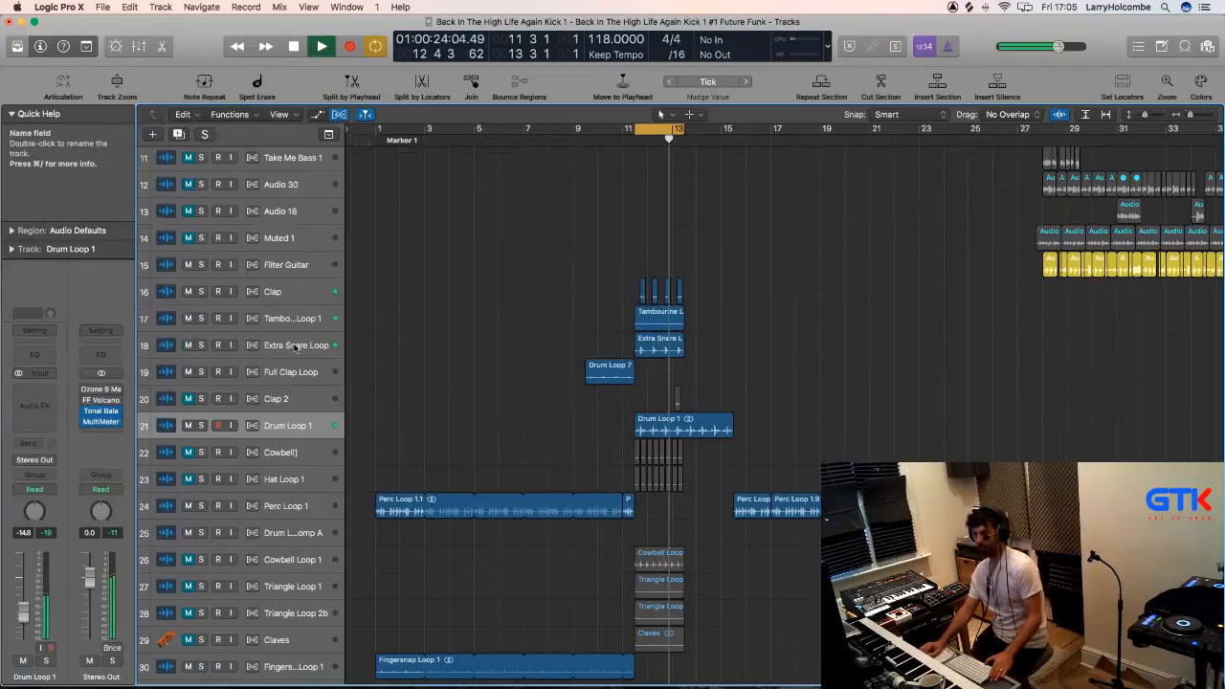
pyautogui.click(201, 426)
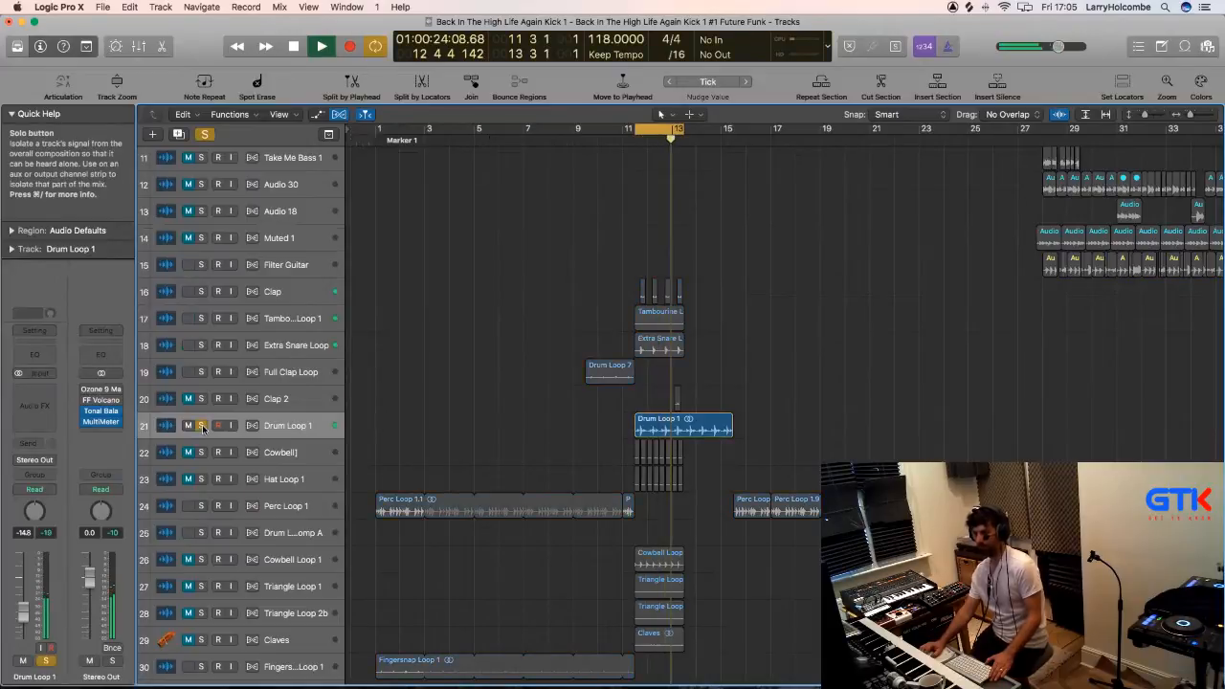
# Take Drum Loop 1 out of solo and compare the beat with and without Drum Loop, 909 hat and Take Me Bass 1.
pyautogui.click(202, 426)
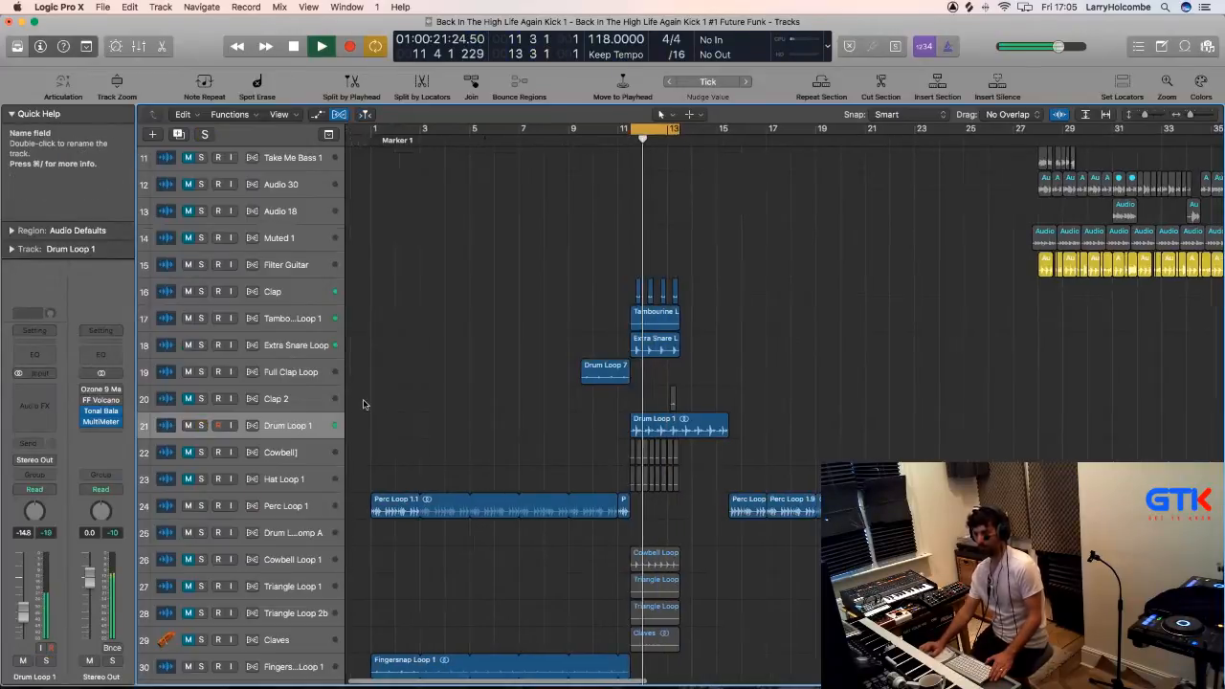
pyautogui.scroll(5, 389, 316)
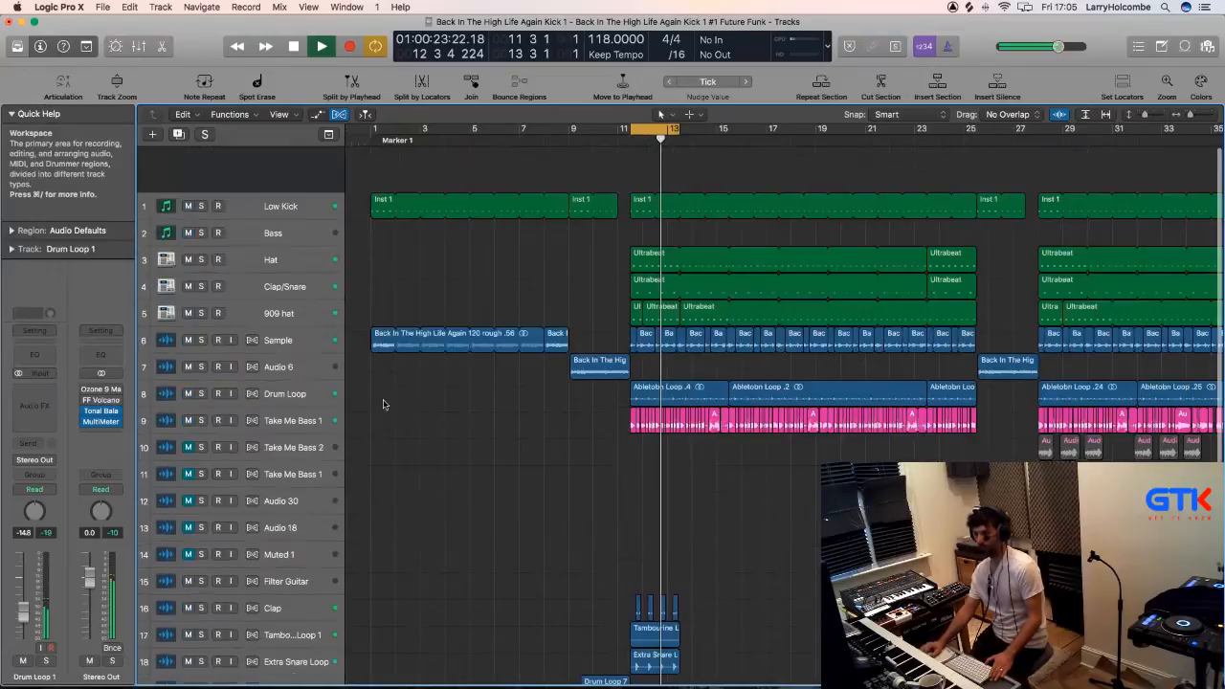
pyautogui.click(189, 348)
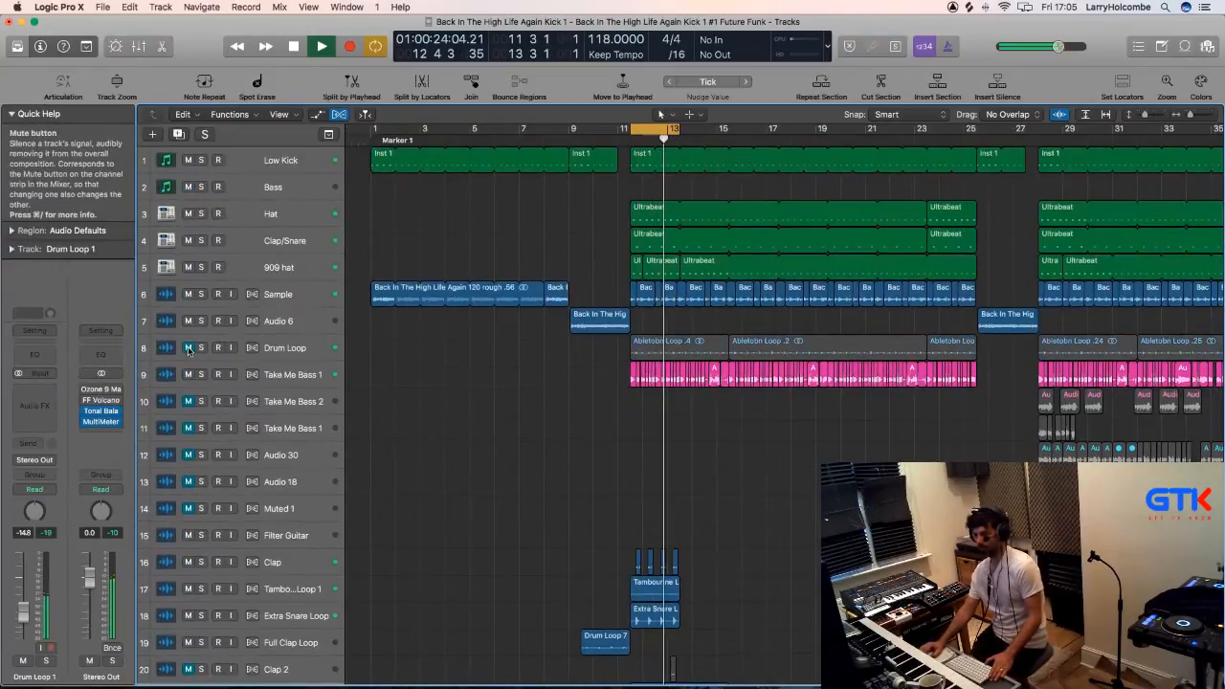
pyautogui.click(188, 348)
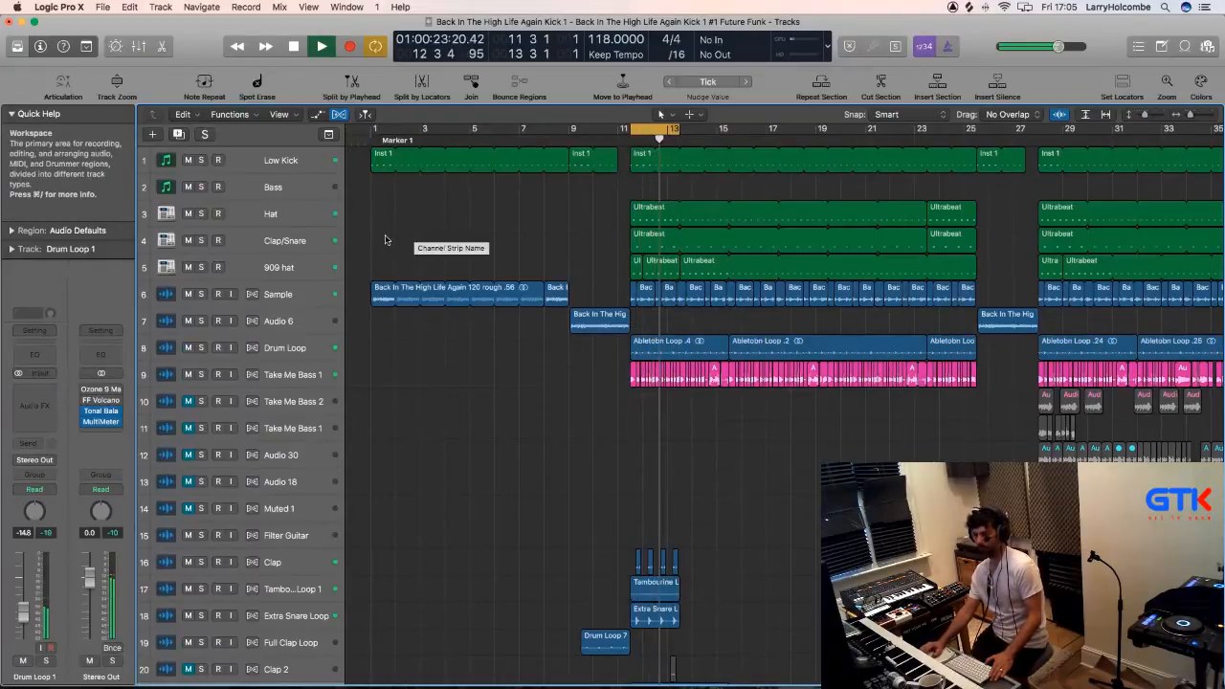
pyautogui.click(188, 268)
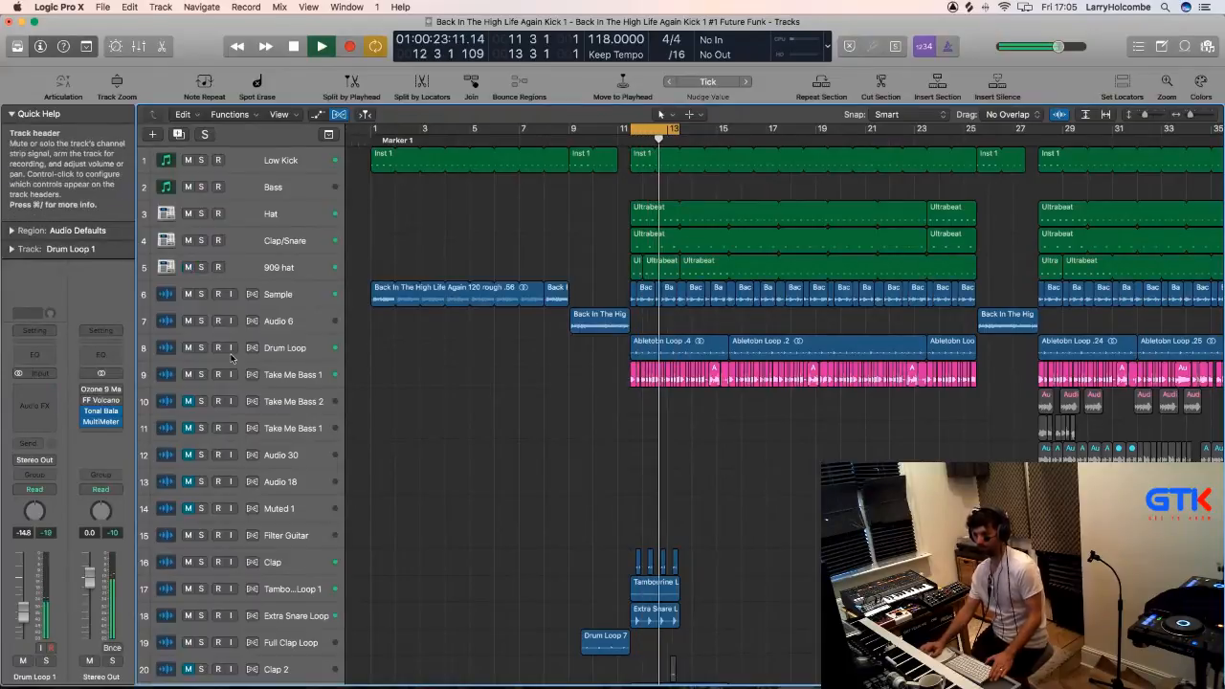
pyautogui.click(187, 374)
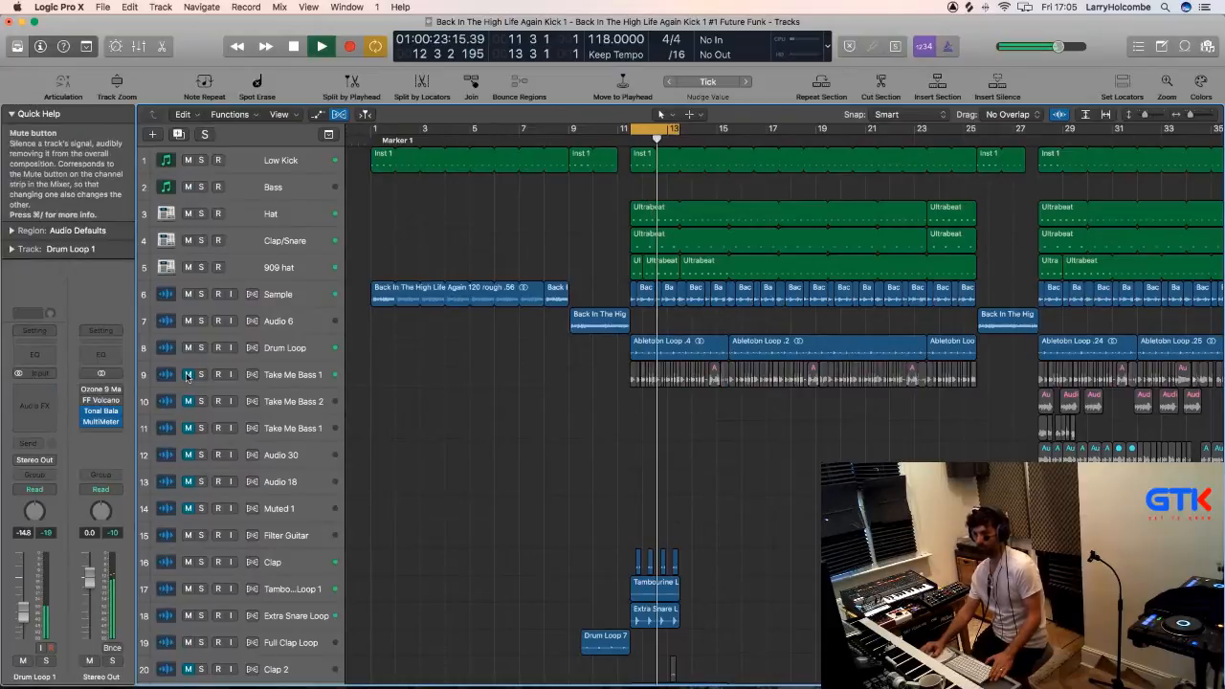
# Mute the Sample track and stop playback.
pyautogui.click(189, 297)
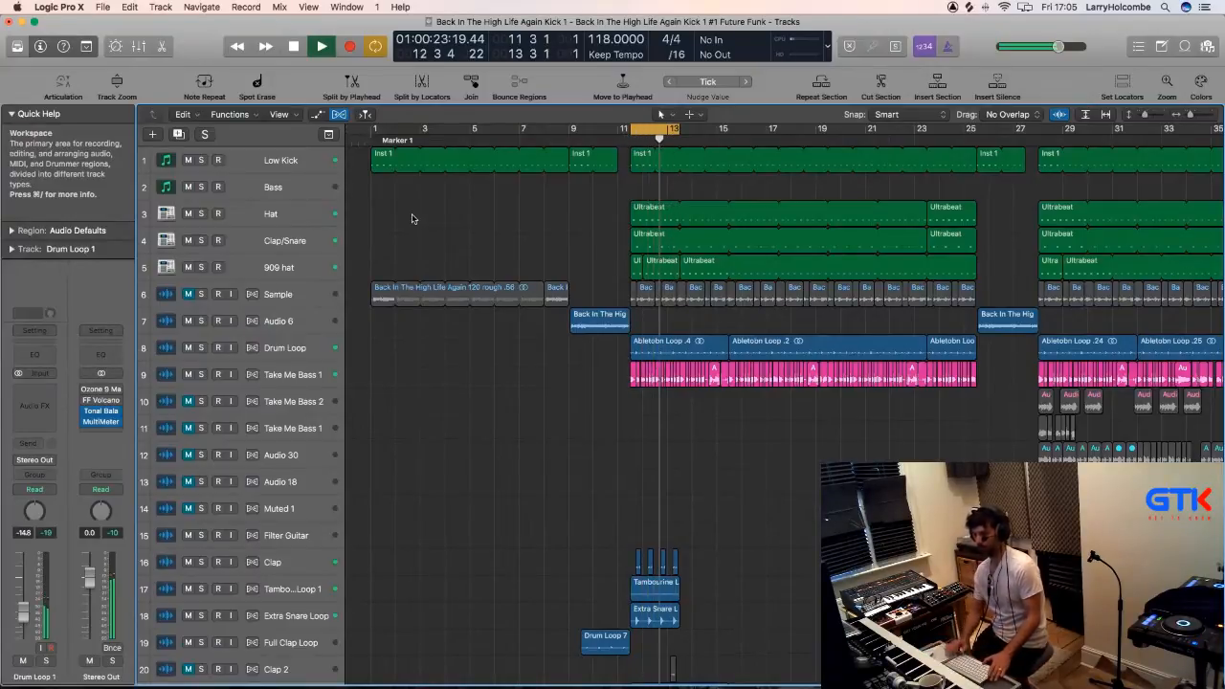
pyautogui.press('super+Up')
pyautogui.press('super+Up')
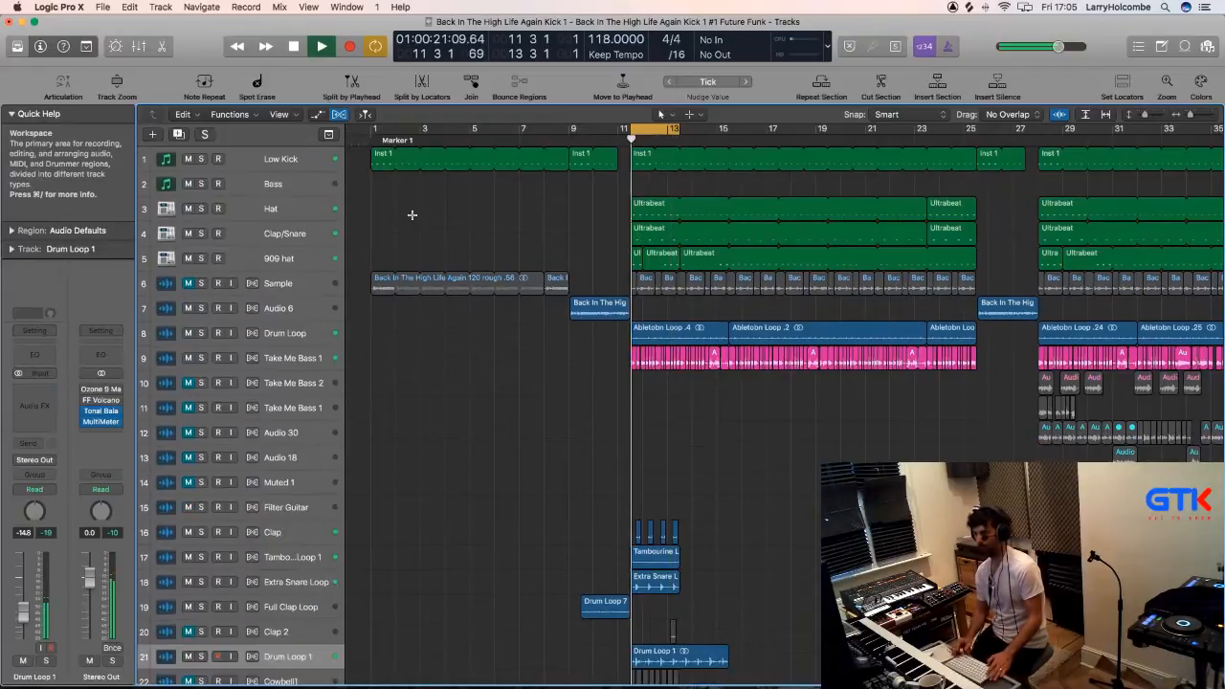
pyautogui.press('super+Up')
pyautogui.press('space')
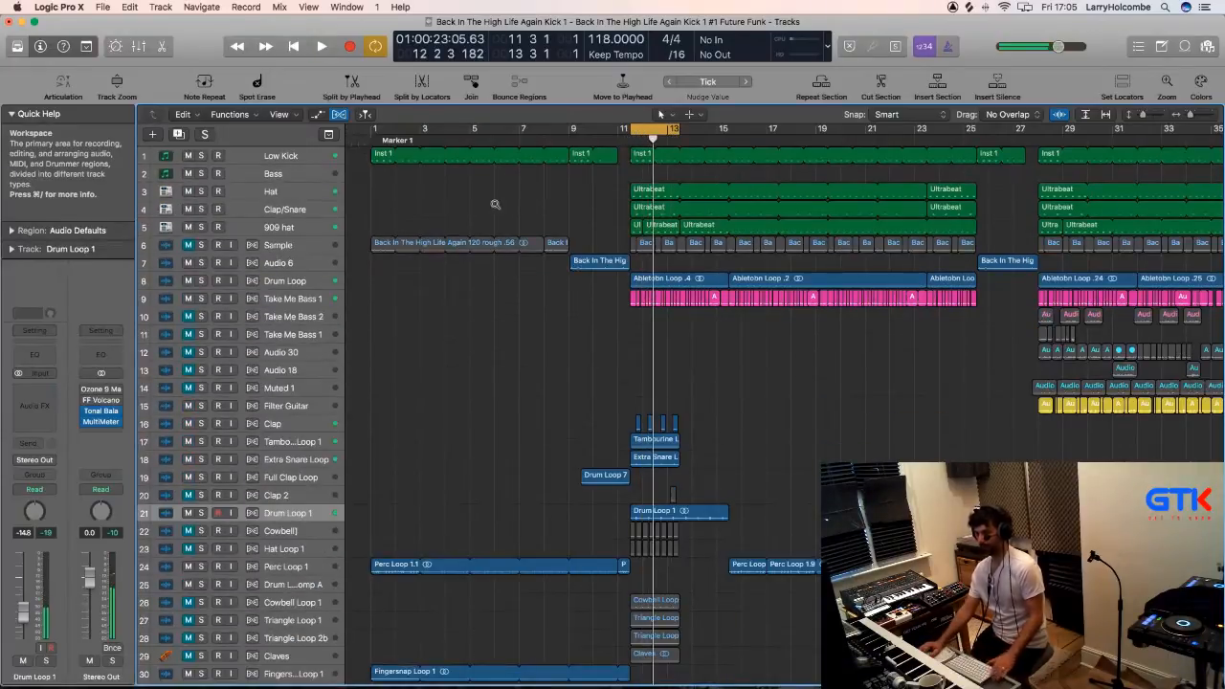
# Move the muted Cowbell] and Hat Loop 1 tracks to the end of the track list.
pyautogui.press('super+Left')
pyautogui.scroll(-1, 554, 389)
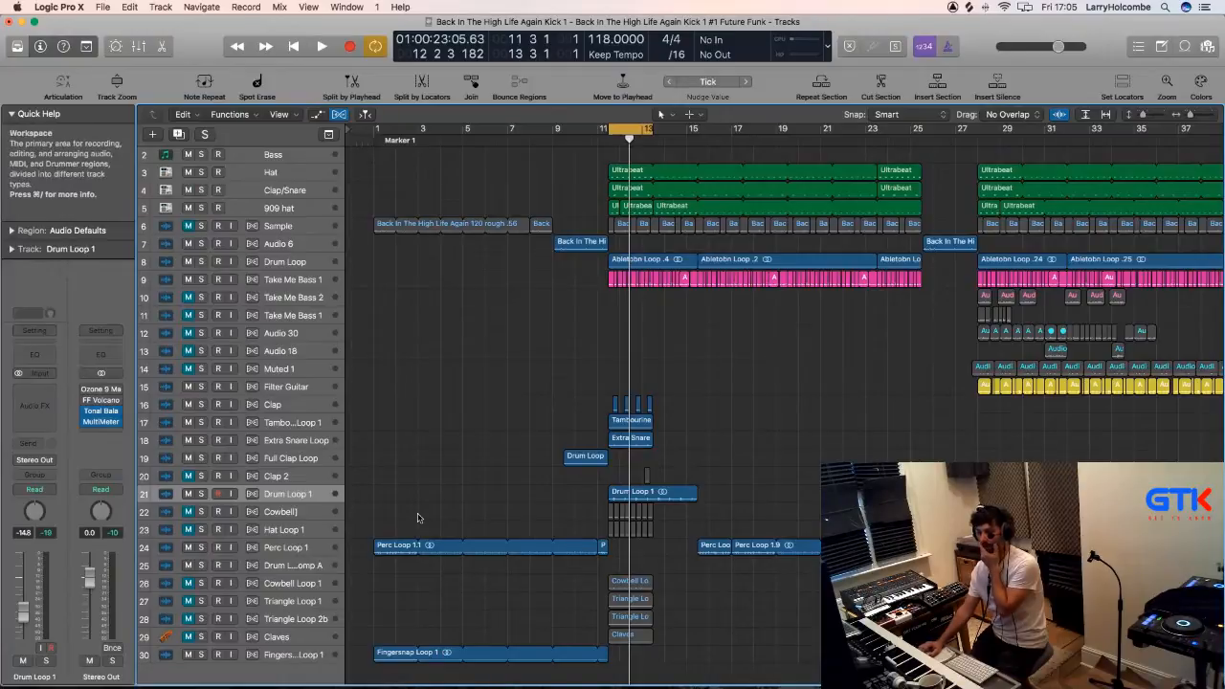
pyautogui.click(278, 515)
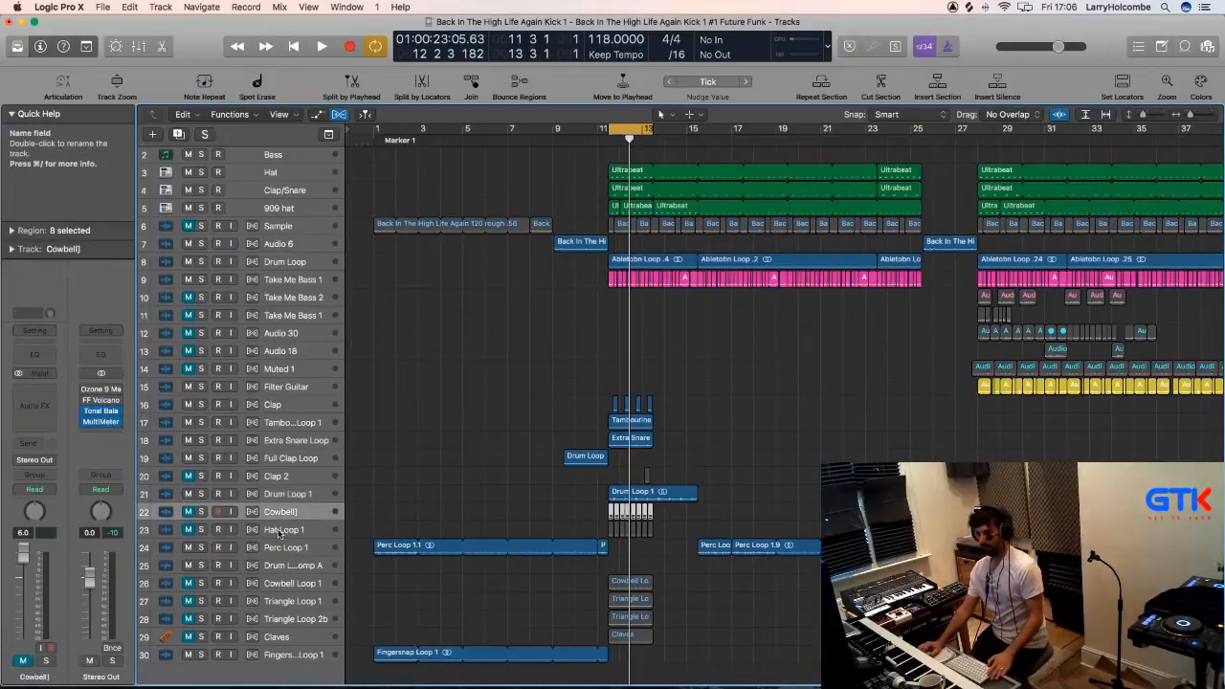
pyautogui.keyDown('shift'); pyautogui.click(279, 532); pyautogui.keyUp('shift')
pyautogui.press('super+BackSpace')
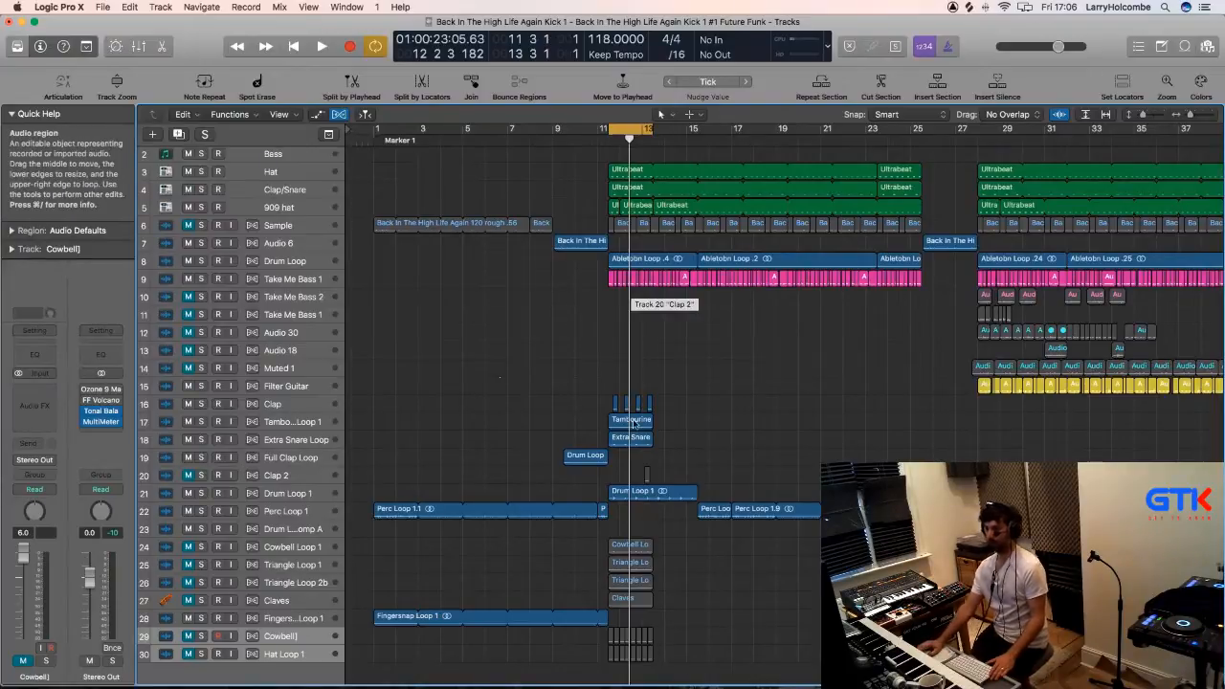
# Move the Claves track directly below the Extra Snare Loop track.
pyautogui.moveTo(276, 600); pyautogui.dragTo(277, 458)
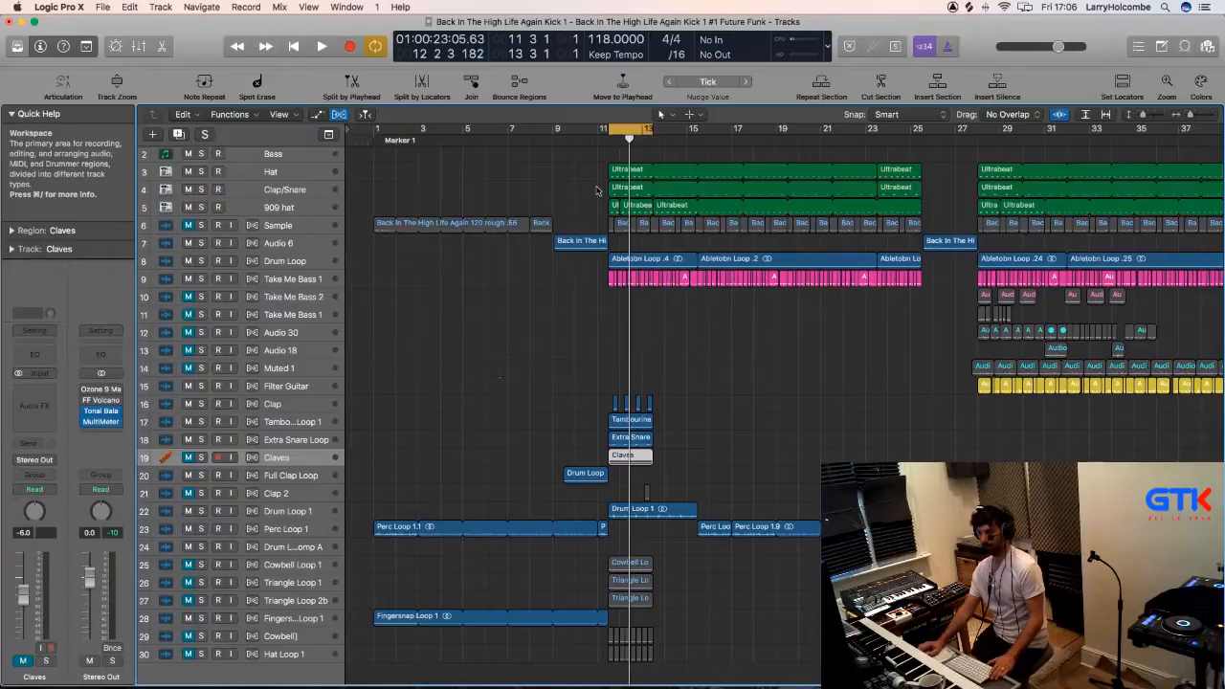
pyautogui.hscroll(1, 584, 199)
pyautogui.click(565, 191)
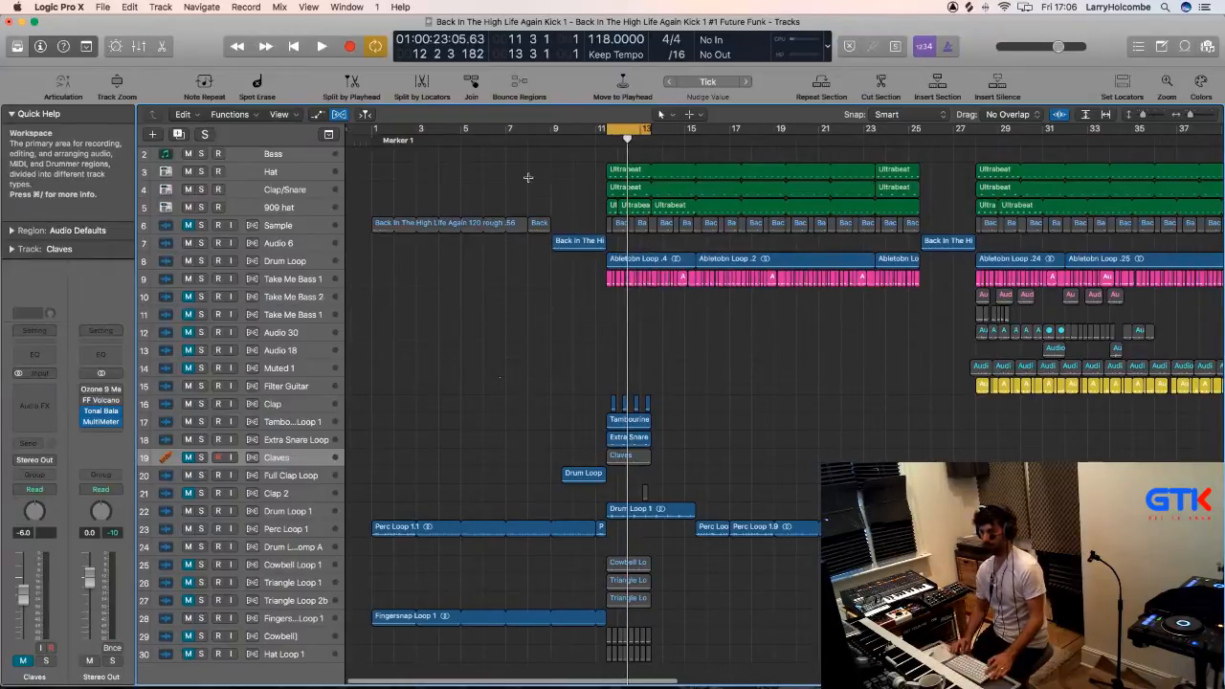
# Play the cycled beat and look over the channel strips and their effects in the mixer.
pyautogui.press('super+Right')
pyautogui.press('super+Right')
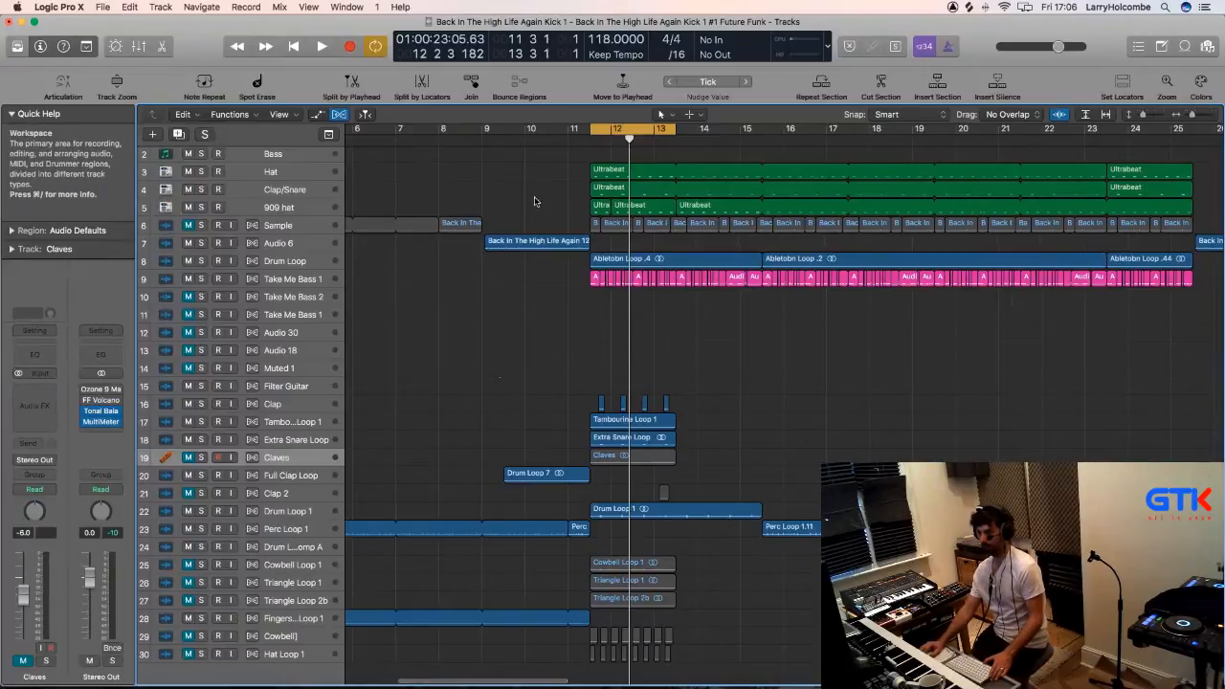
pyautogui.press('space')
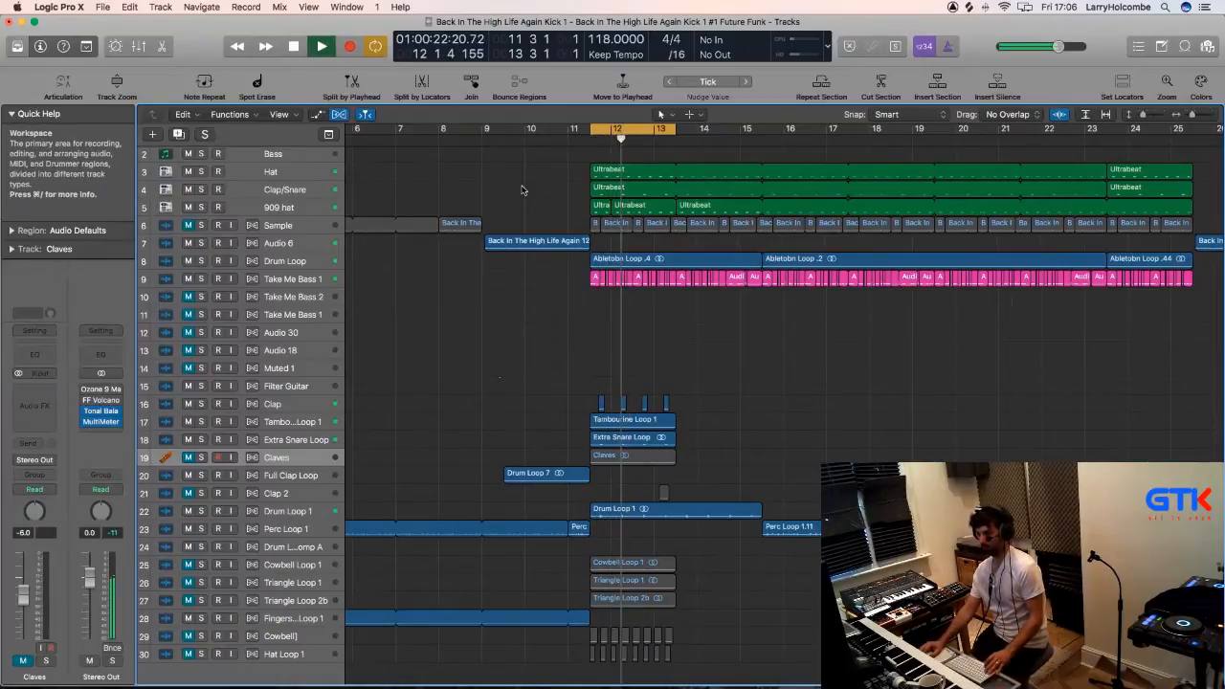
pyautogui.press('x')
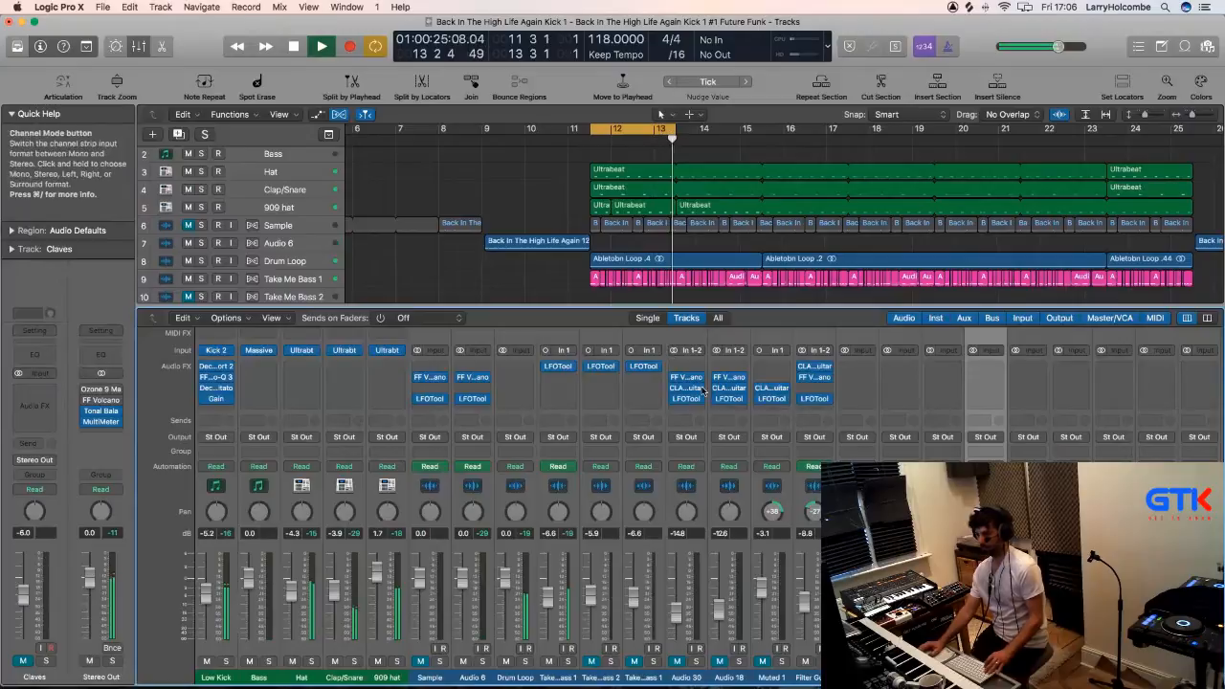
pyautogui.hscroll(1, 832, 574)
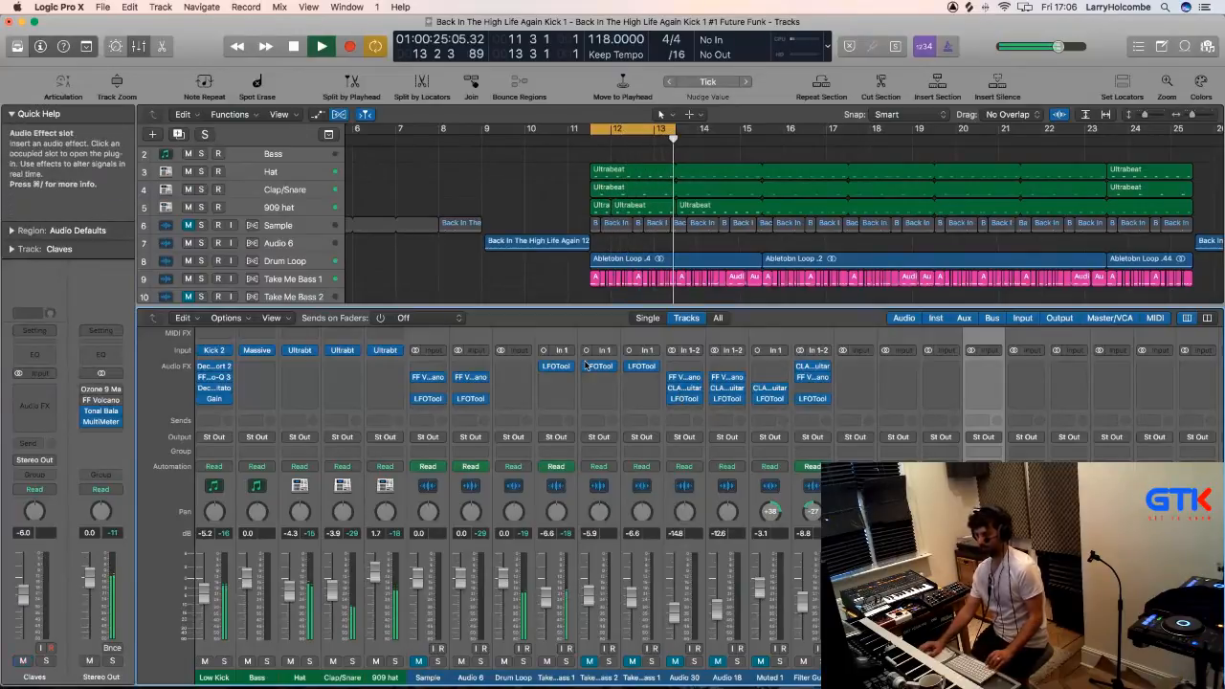
pyautogui.press('x')
# Unmute the Claves track, stop playback and slice the Claves region at its transient markers.
pyautogui.moveTo(540, 348); pyautogui.dragTo(711, 520)
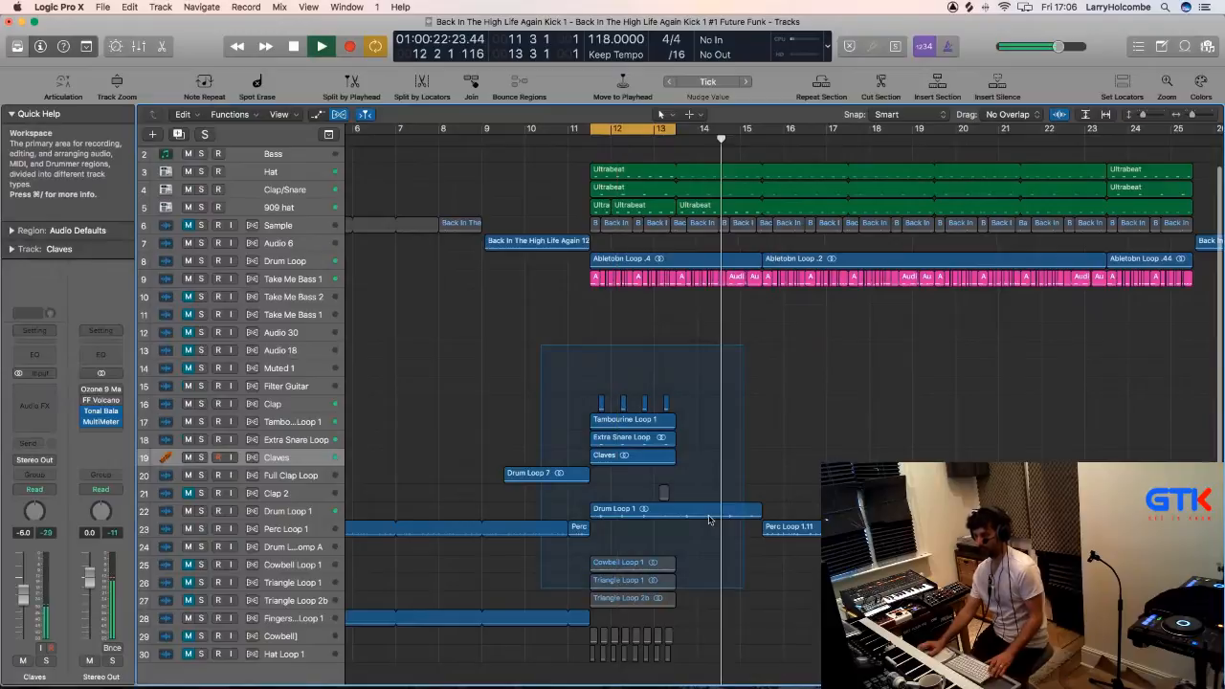
pyautogui.scroll(-1, 709, 520)
pyautogui.click(656, 367)
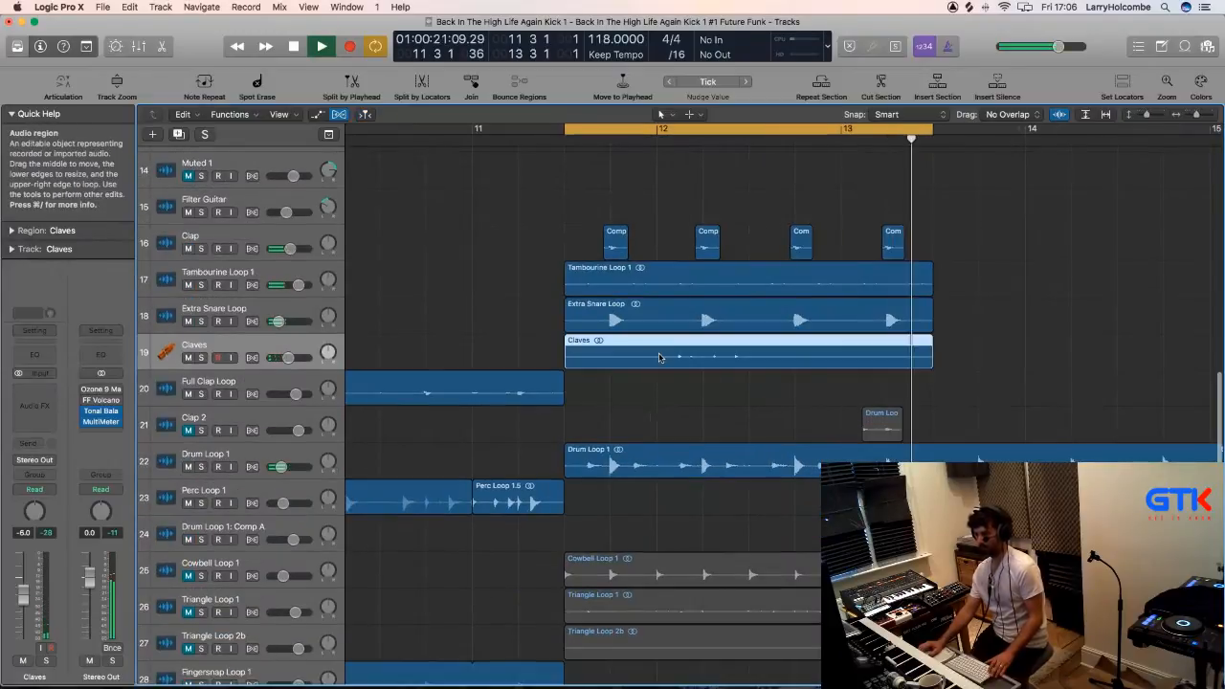
pyautogui.rightClick(656, 358)
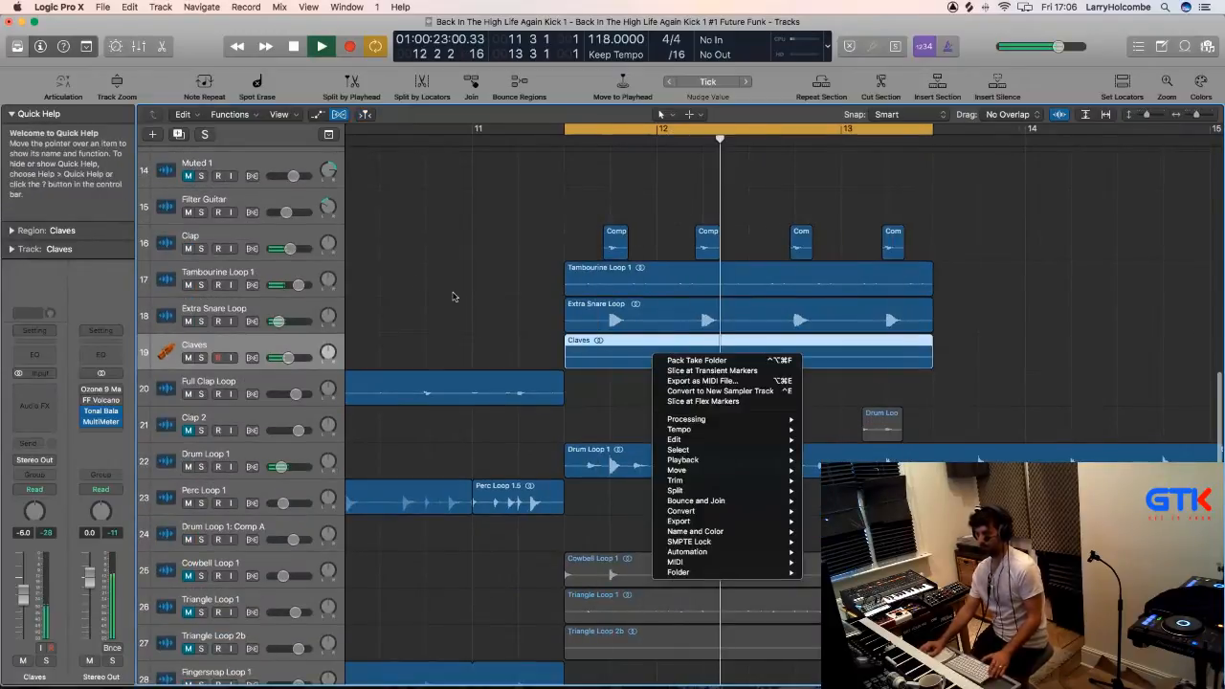
pyautogui.rightClick(612, 346)
pyautogui.rightClick(613, 345)
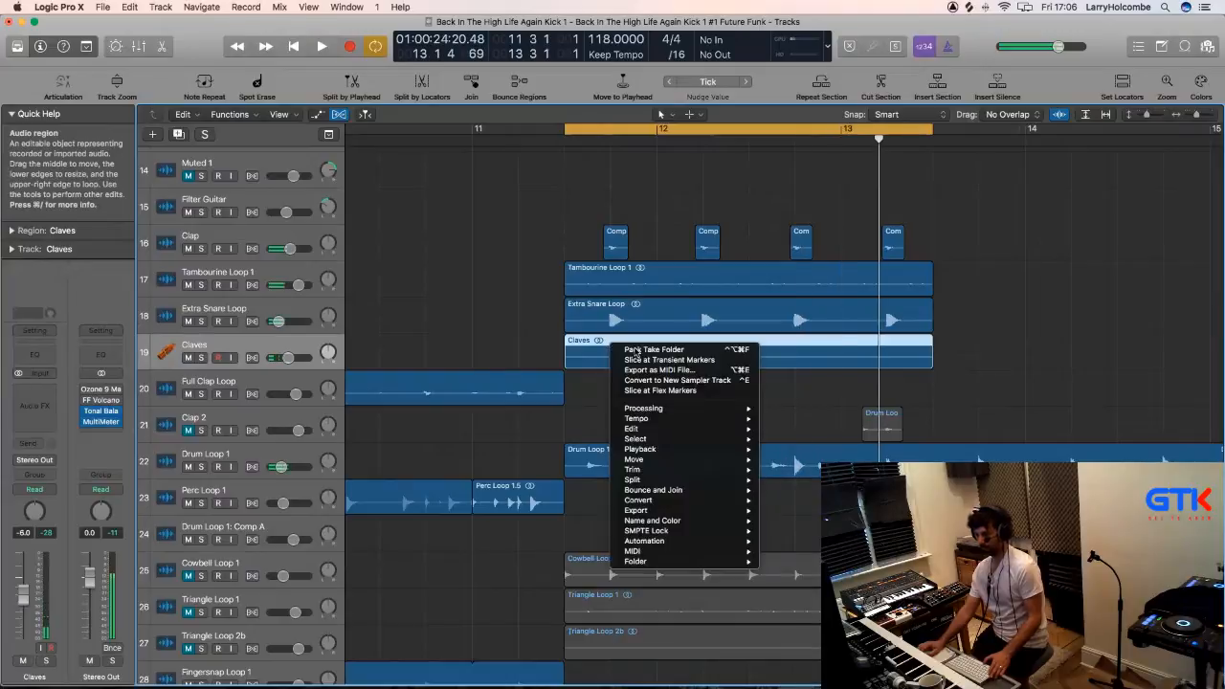
pyautogui.click(670, 359)
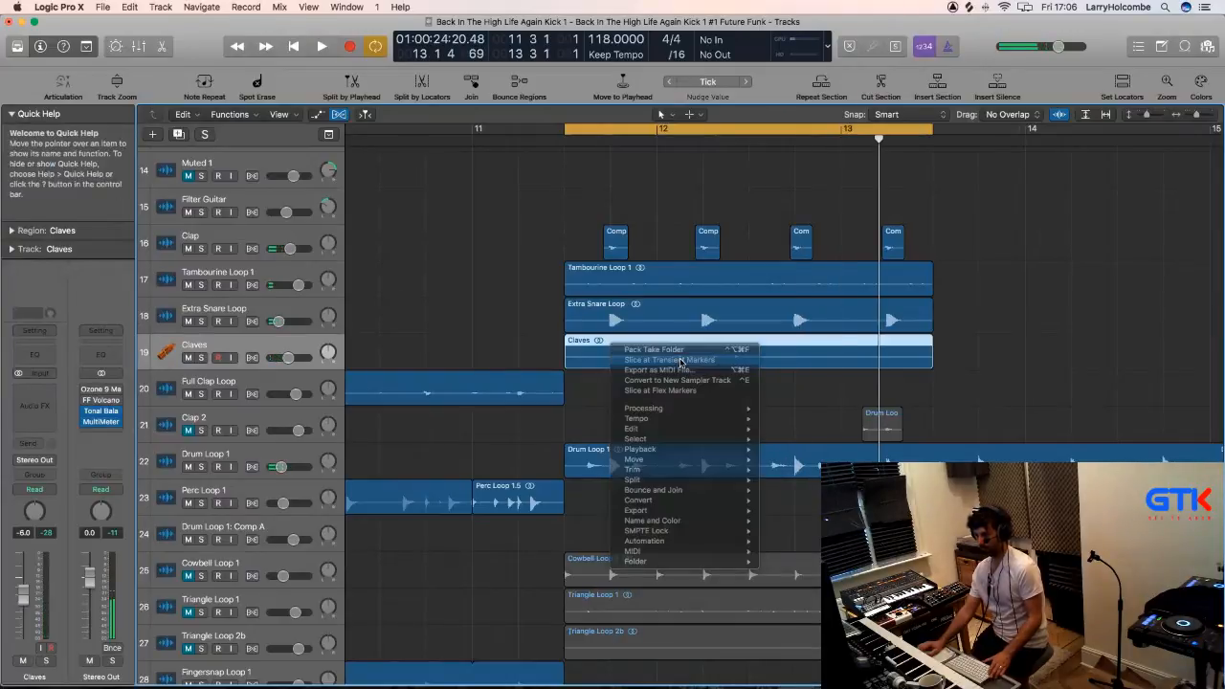
# Delete the part of the sliced Claves audio that lies before the first clave hit.
pyautogui.moveTo(547, 283); pyautogui.dragTo(815, 459)
pyautogui.click(766, 384)
pyautogui.press('Delete')
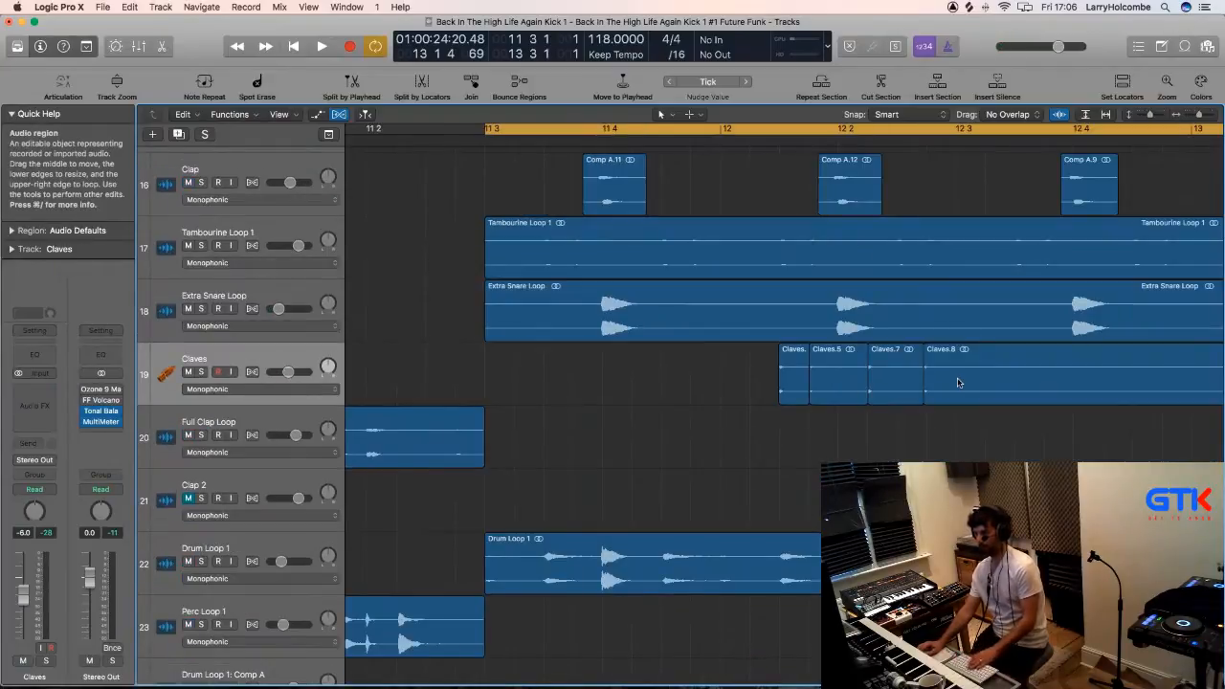
# Cut the last Claves slice just before 12 3 and delete the long tail after the cut.
pyautogui.hscroll(5, 945, 383)
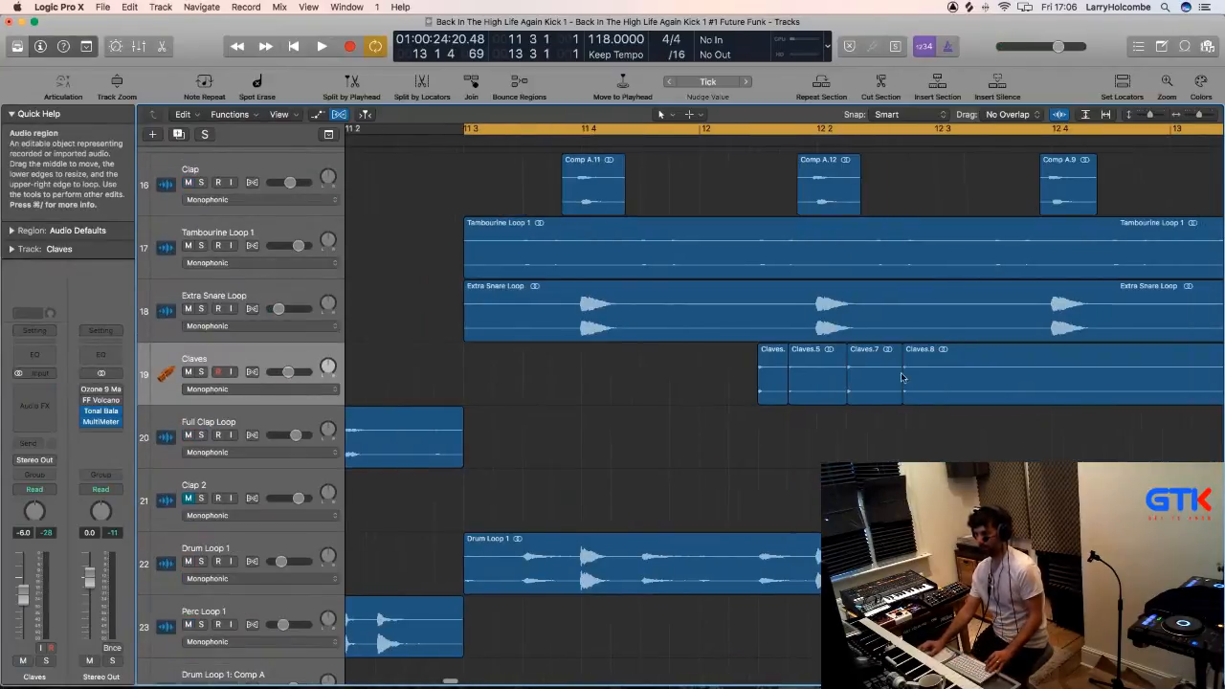
pyautogui.keyDown('super'); pyautogui.click(851, 369); pyautogui.keyUp('super')
pyautogui.keyDown('shift'); pyautogui.click(968, 381); pyautogui.keyUp('shift')
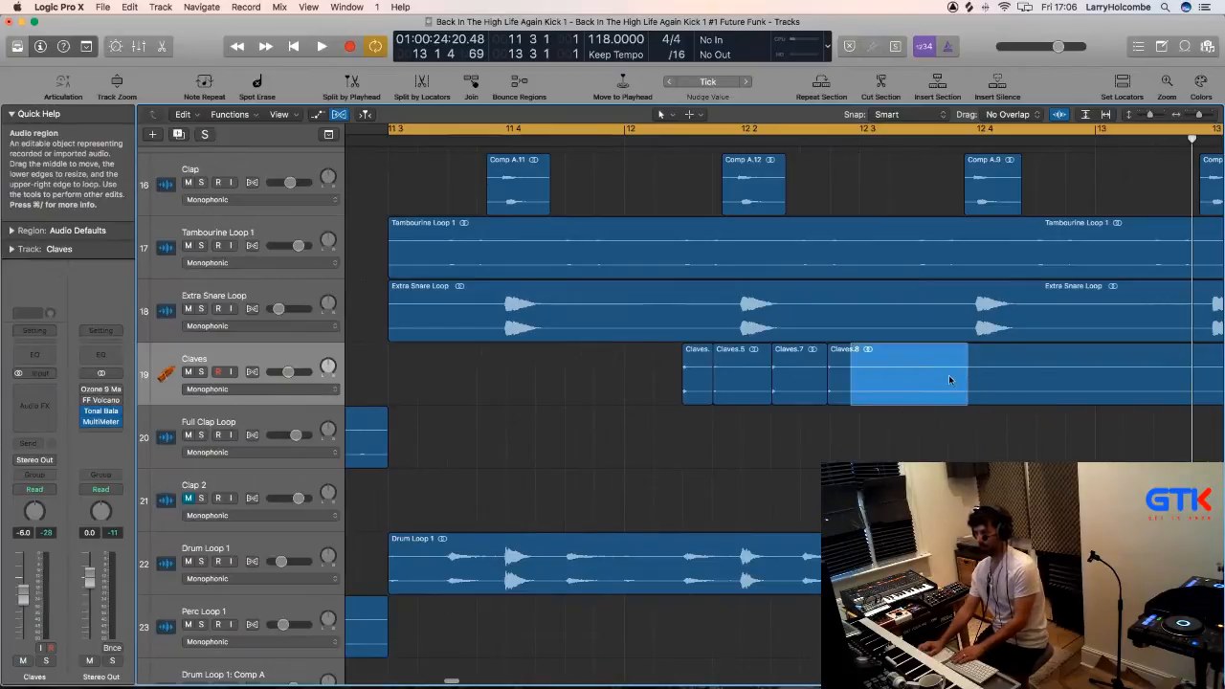
pyautogui.press('Delete')
pyautogui.click(1042, 382)
pyautogui.press('Delete')
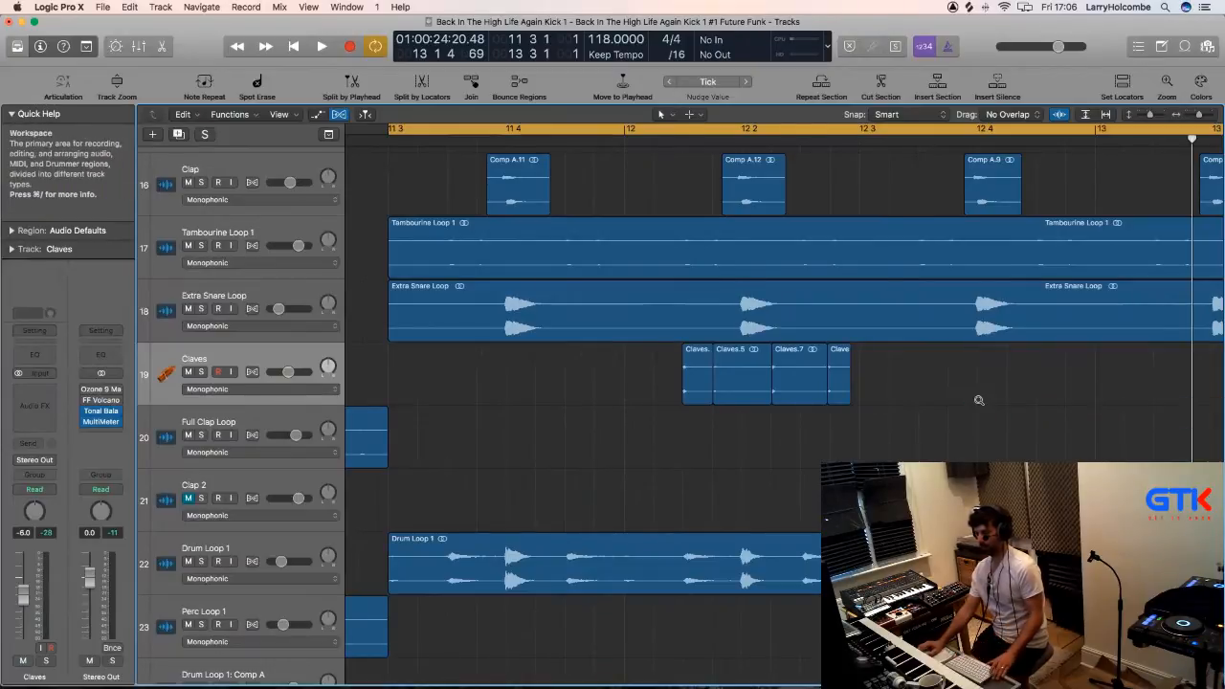
# Move the first Claves slice earlier, to just before bar 12, and play it with the beat.
pyautogui.scroll(-3, 976, 397)
pyautogui.hscroll(-3, 948, 397)
pyautogui.hscroll(2, 939, 397)
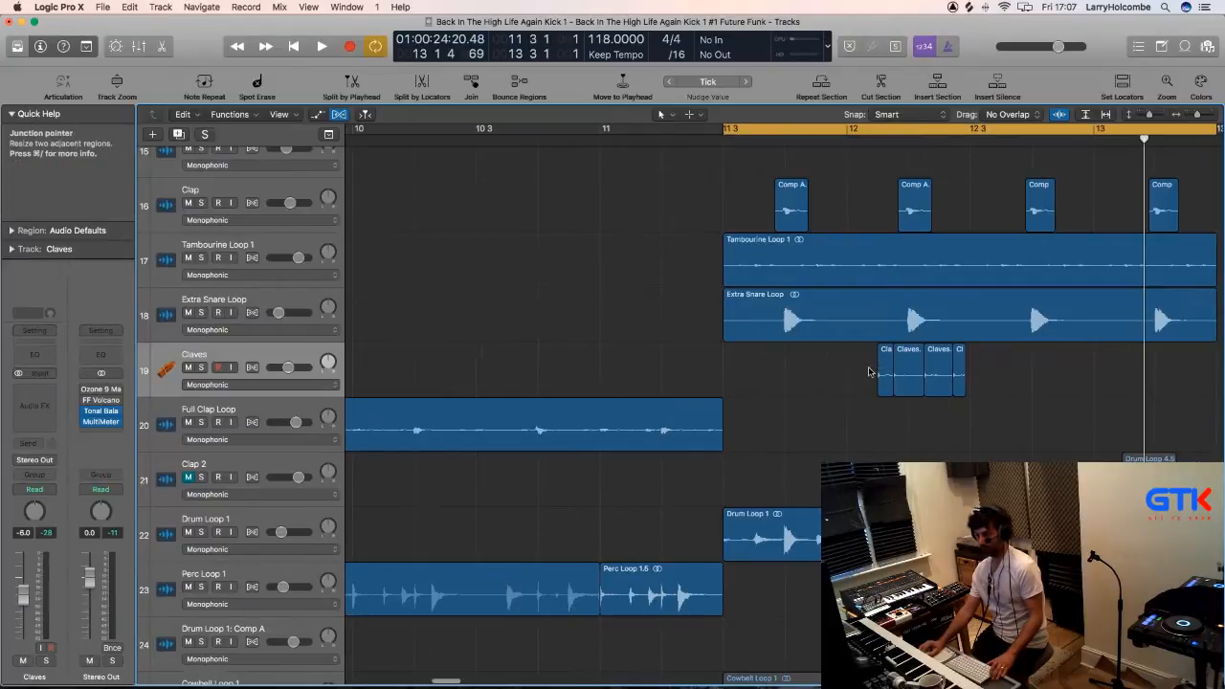
pyautogui.moveTo(885, 368); pyautogui.dragTo(841, 369)
pyautogui.press('space')
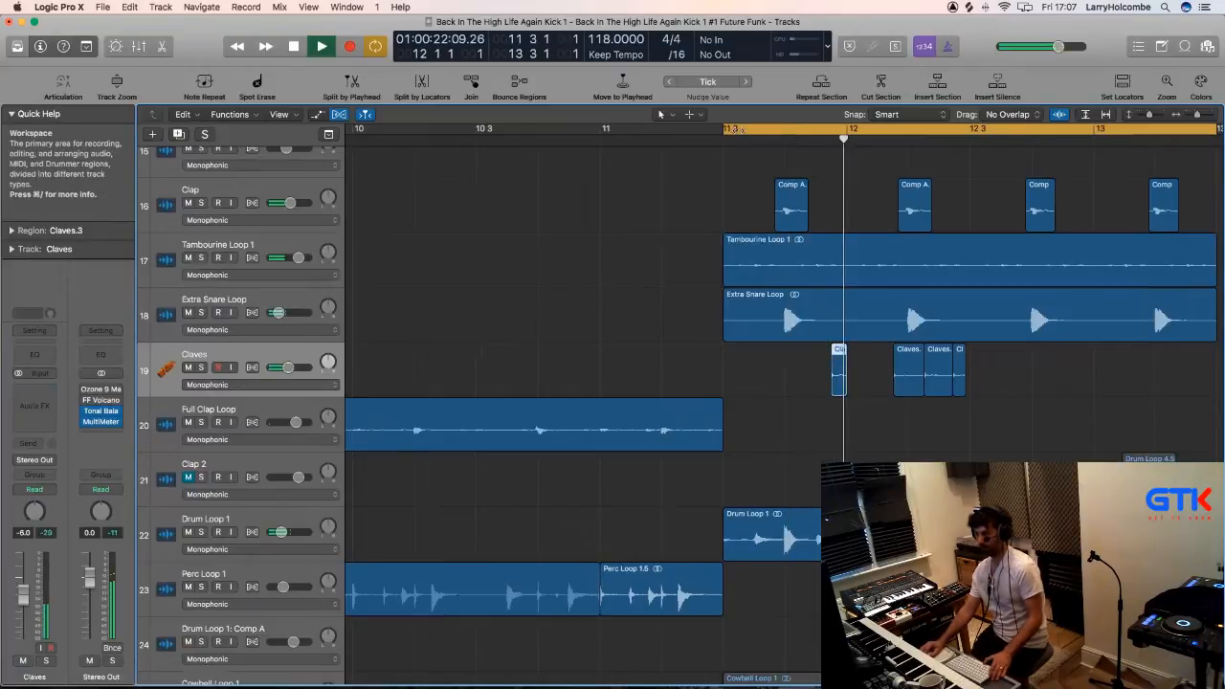
# Shorten the cycle area so it runs from 11 3 to bar 13, and play the beat in it.
pyautogui.click(729, 128)
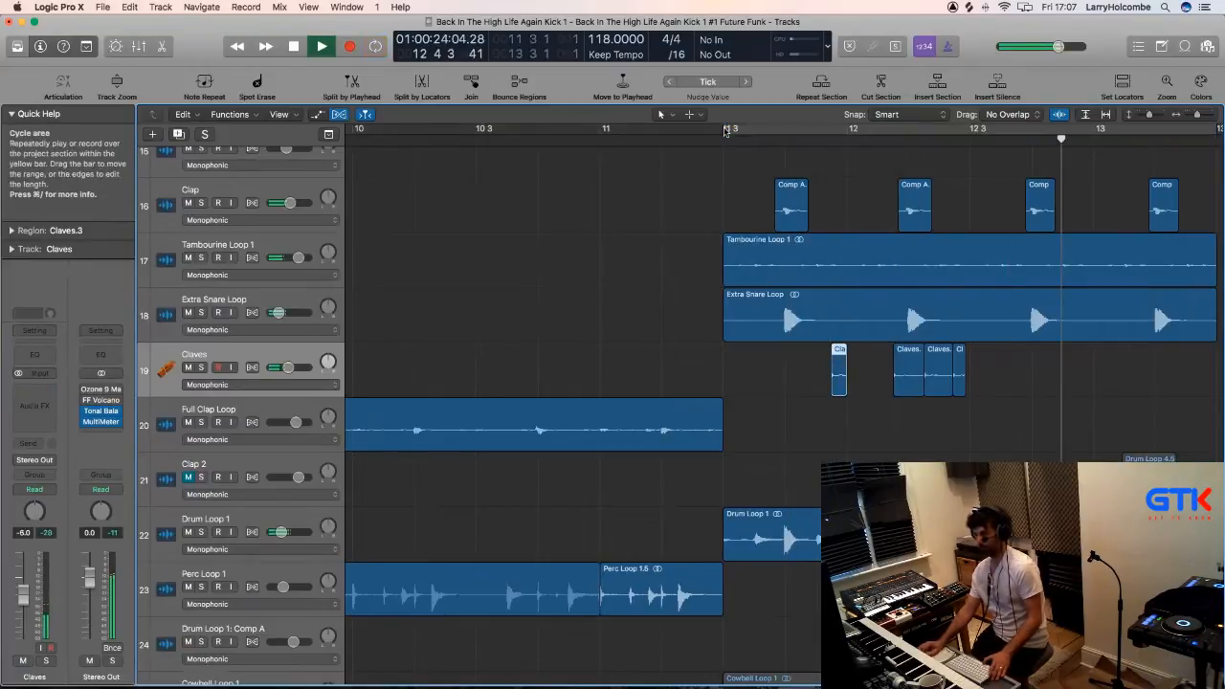
pyautogui.press('space')
pyautogui.moveTo(1017, 180); pyautogui.dragTo(1081, 187)
pyautogui.press('space')
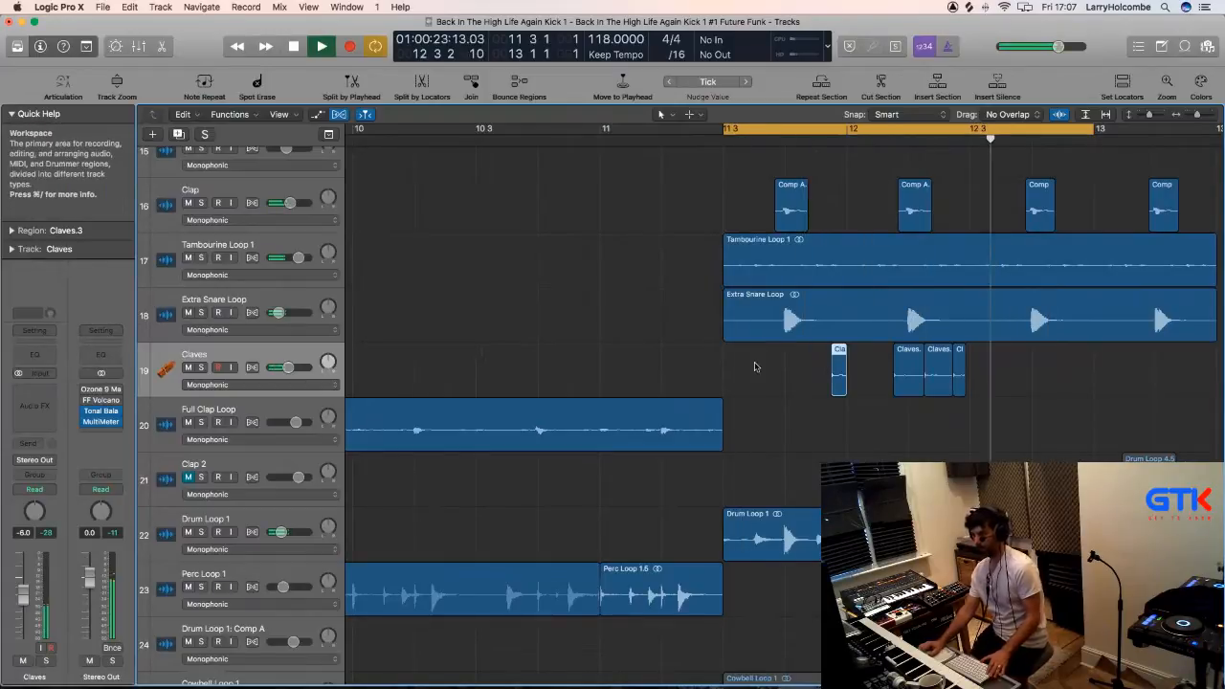
pyautogui.press('space')
# Convert the four Claves slices to a new sampler track named Claves, with zones created from regions and the trigger range starting at C3.
pyautogui.moveTo(1007, 373); pyautogui.dragTo(827, 378)
pyautogui.rightClick(936, 362)
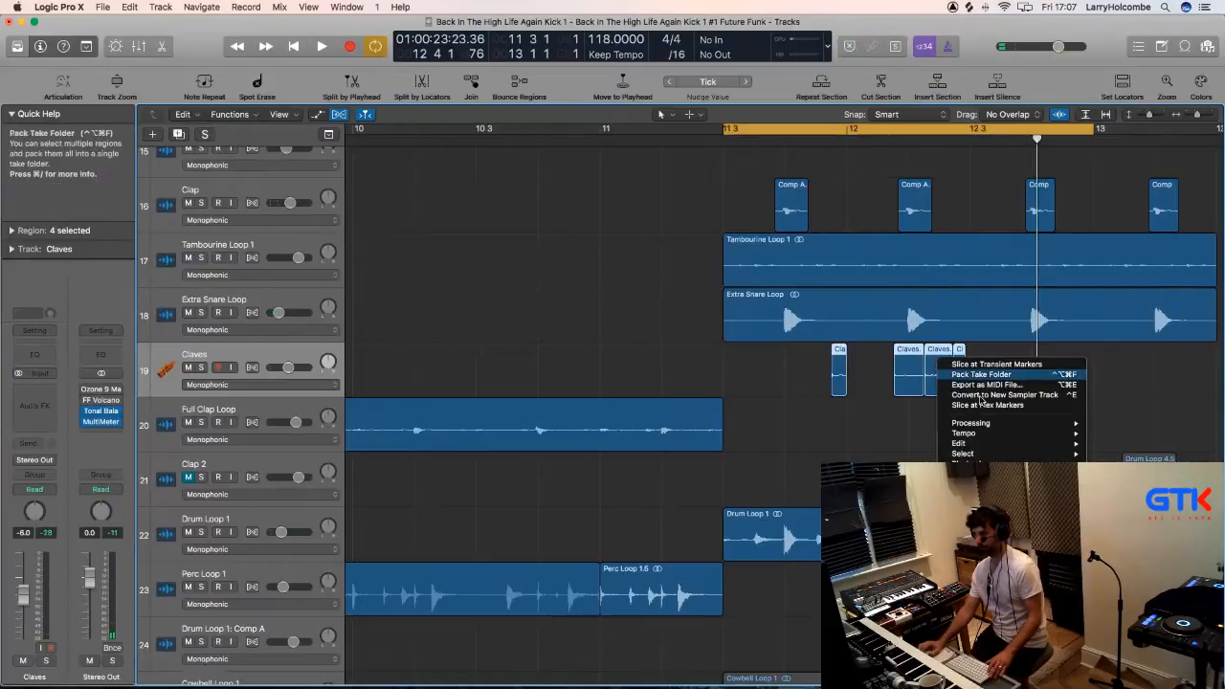
pyautogui.click(981, 396)
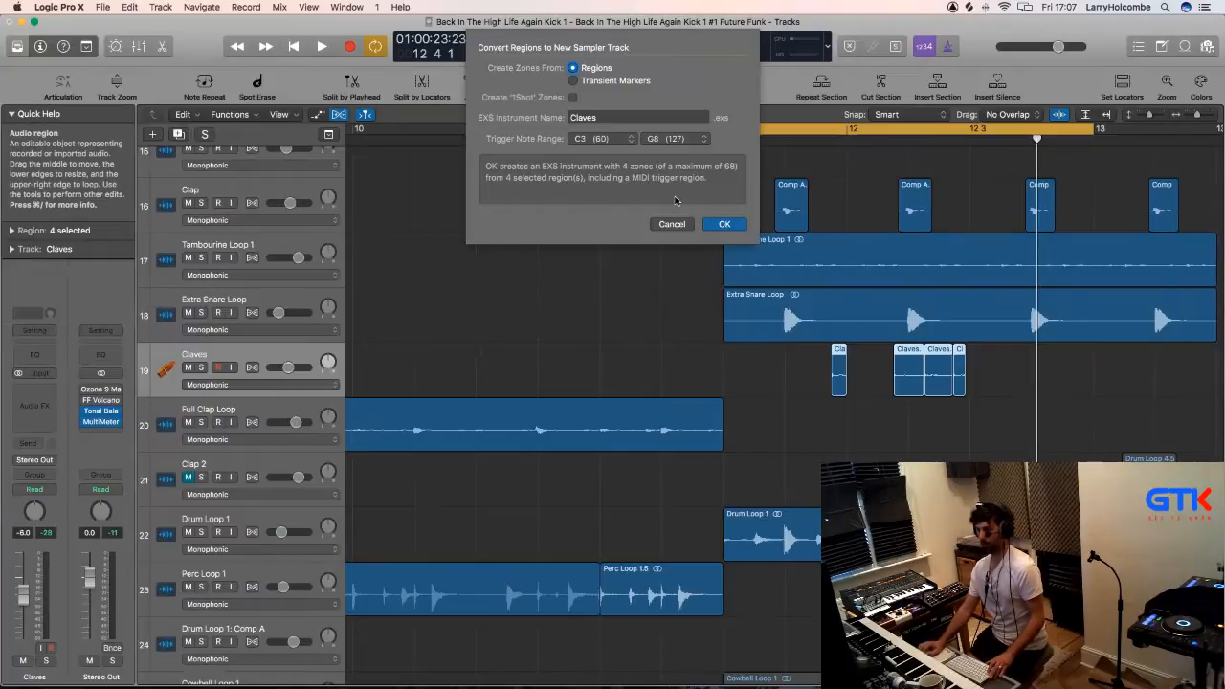
pyautogui.click(726, 224)
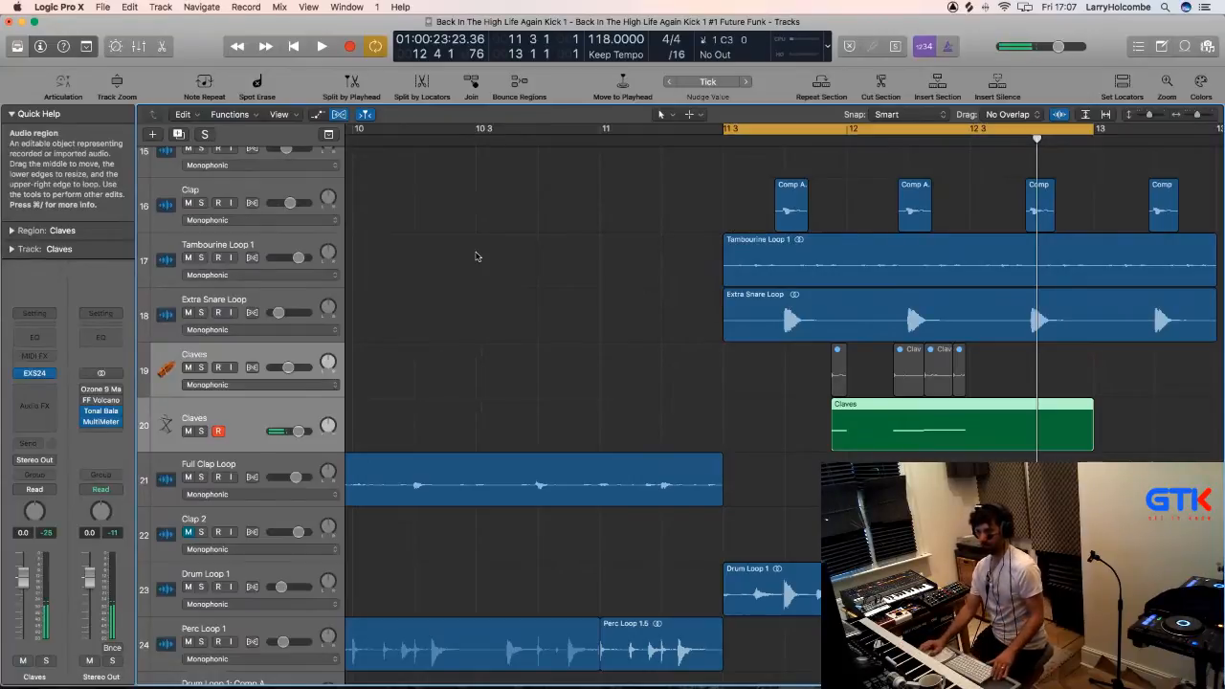
pyautogui.click(288, 326)
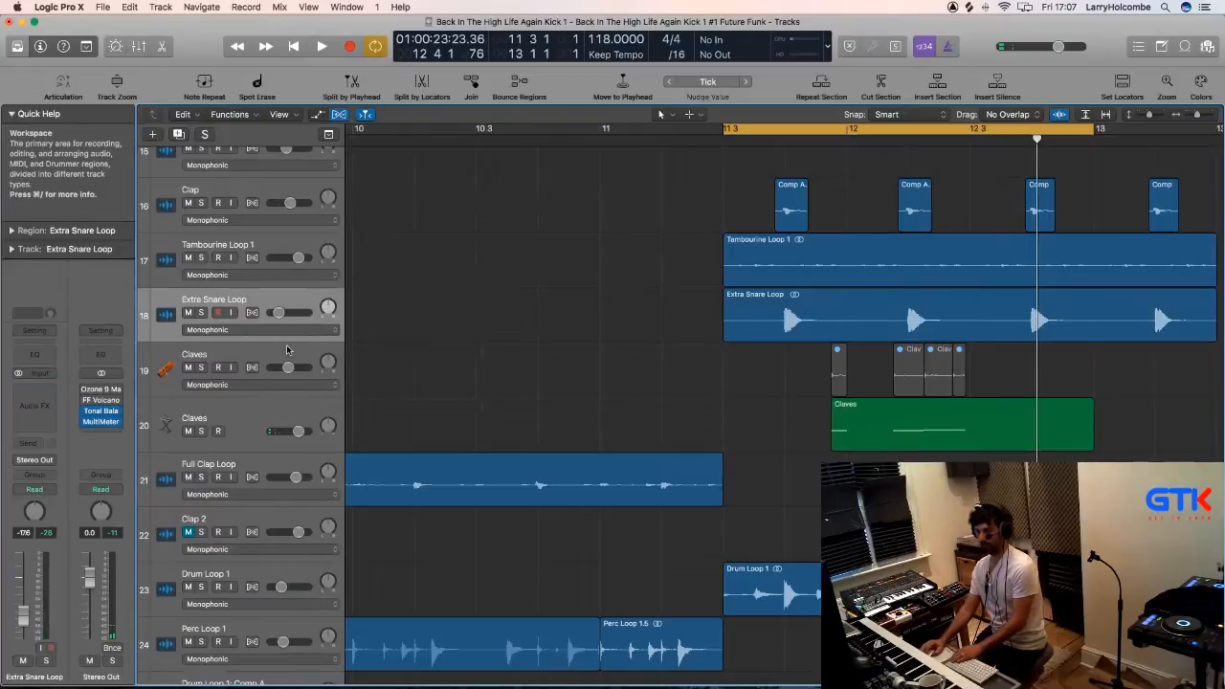
# Delete the original Claves audio track with its slices, keeping the Claves sampler track.
pyautogui.click(287, 351)
pyautogui.press('Delete')
pyautogui.press('super+BackSpace')
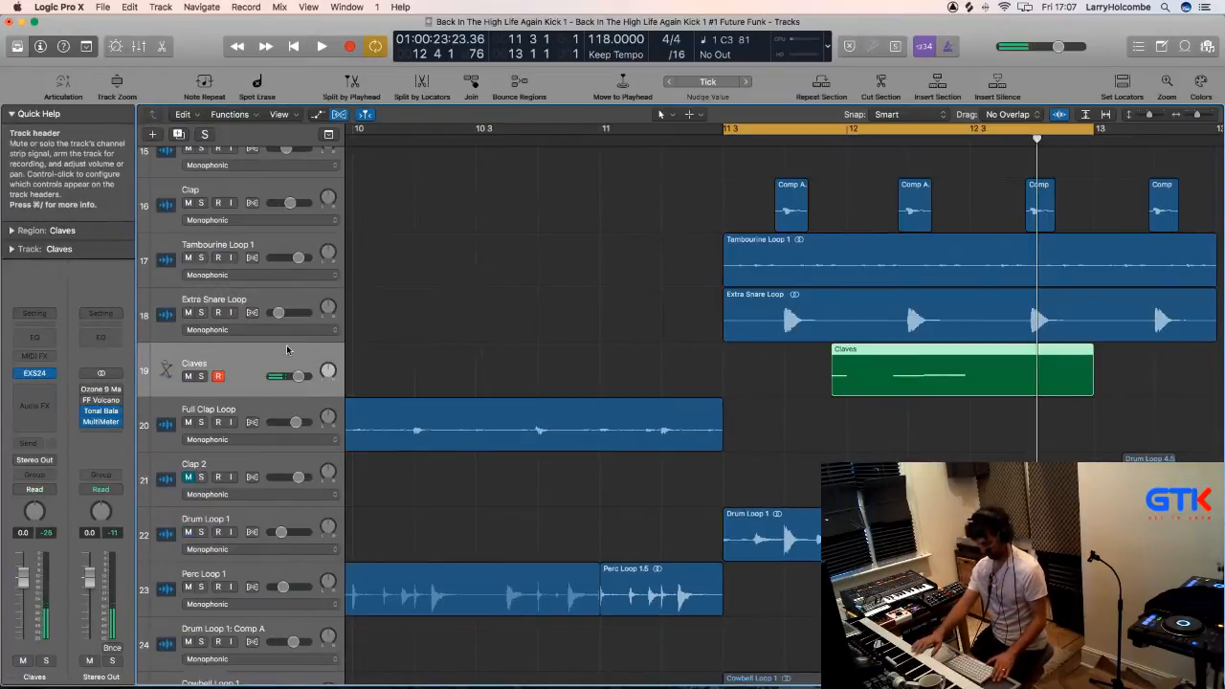
# Set the audio I/O buffer size to 64 samples, apply the change and close the preferences.
pyautogui.press('super+comma')
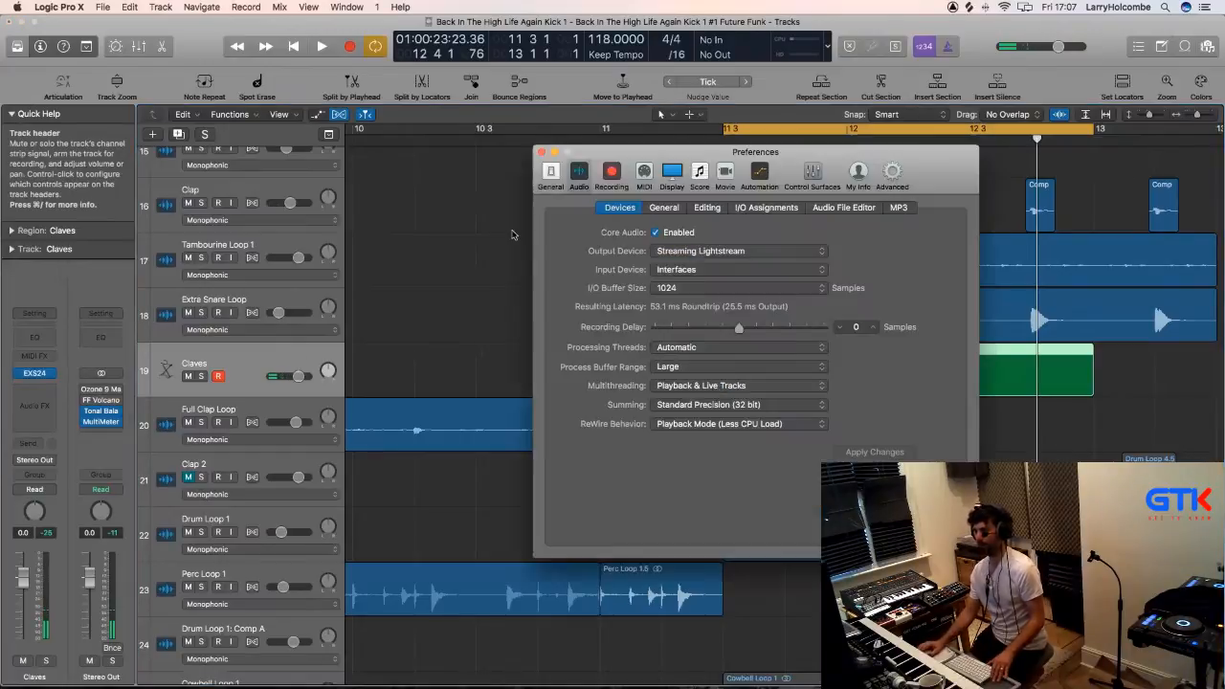
pyautogui.click(677, 290)
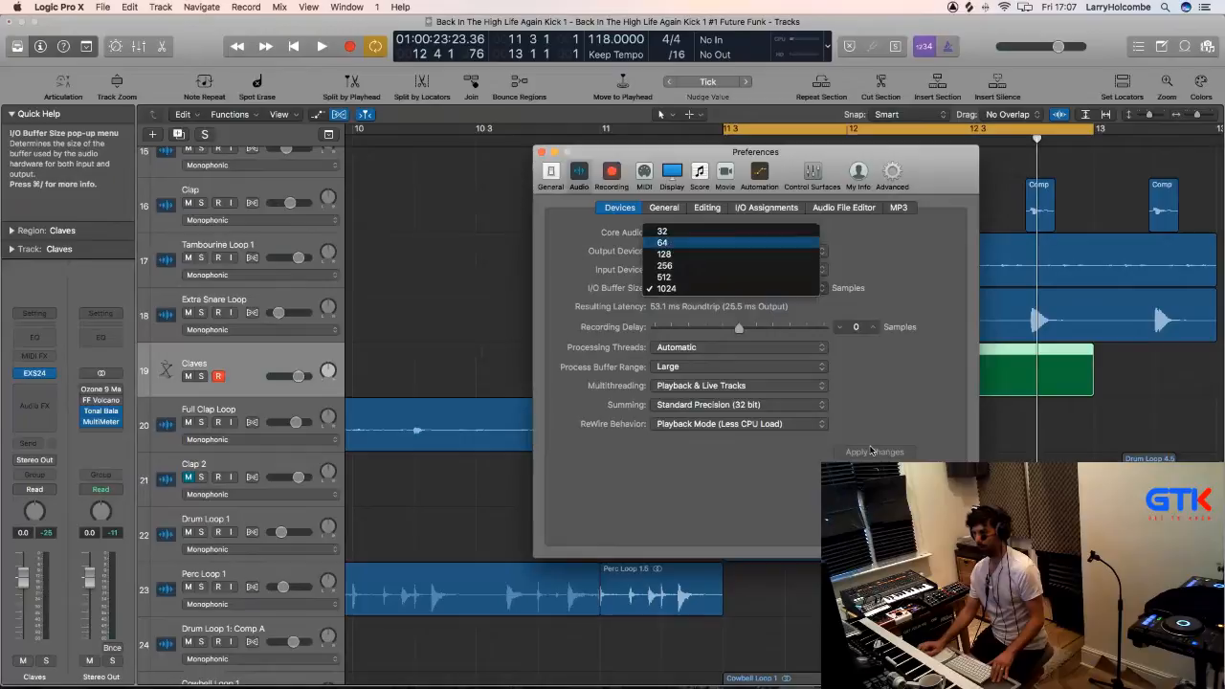
pyautogui.press('Return')
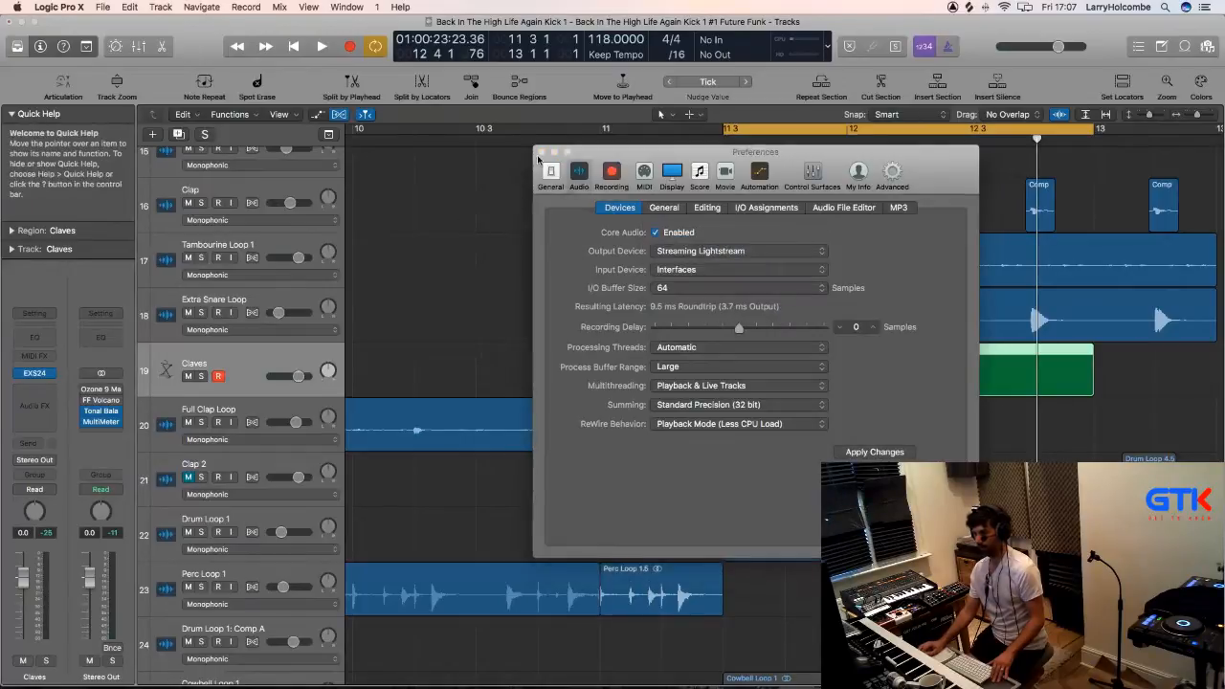
pyautogui.press('Return')
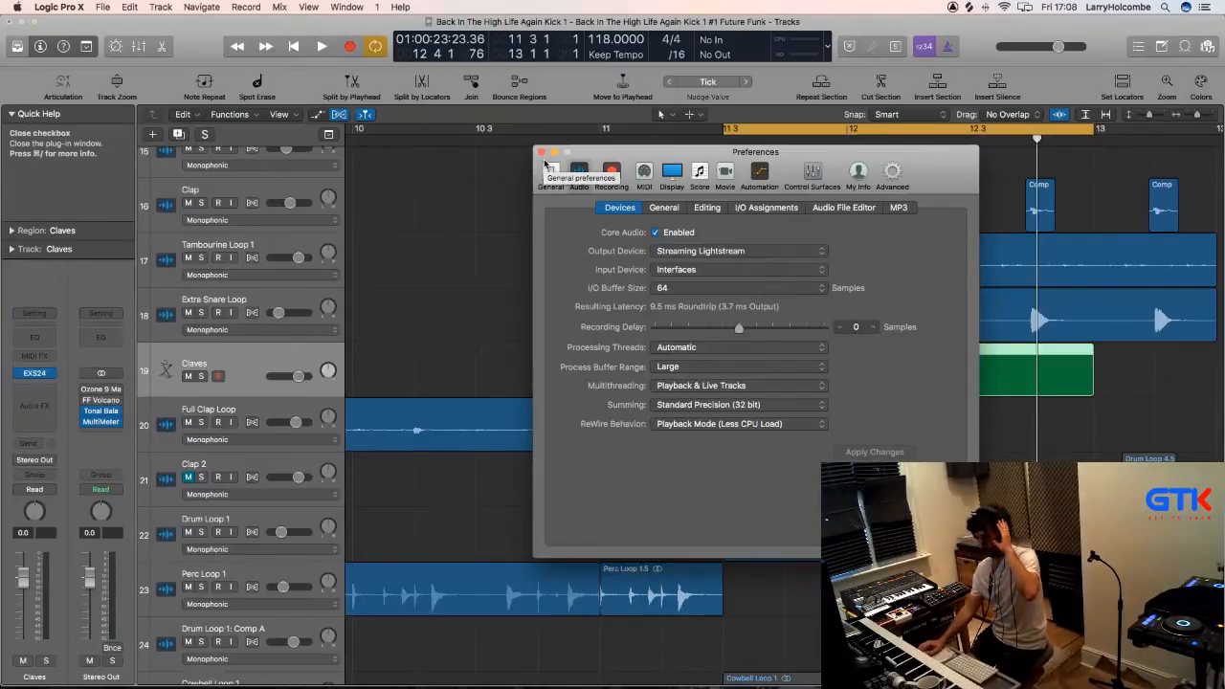
pyautogui.press('super+w')
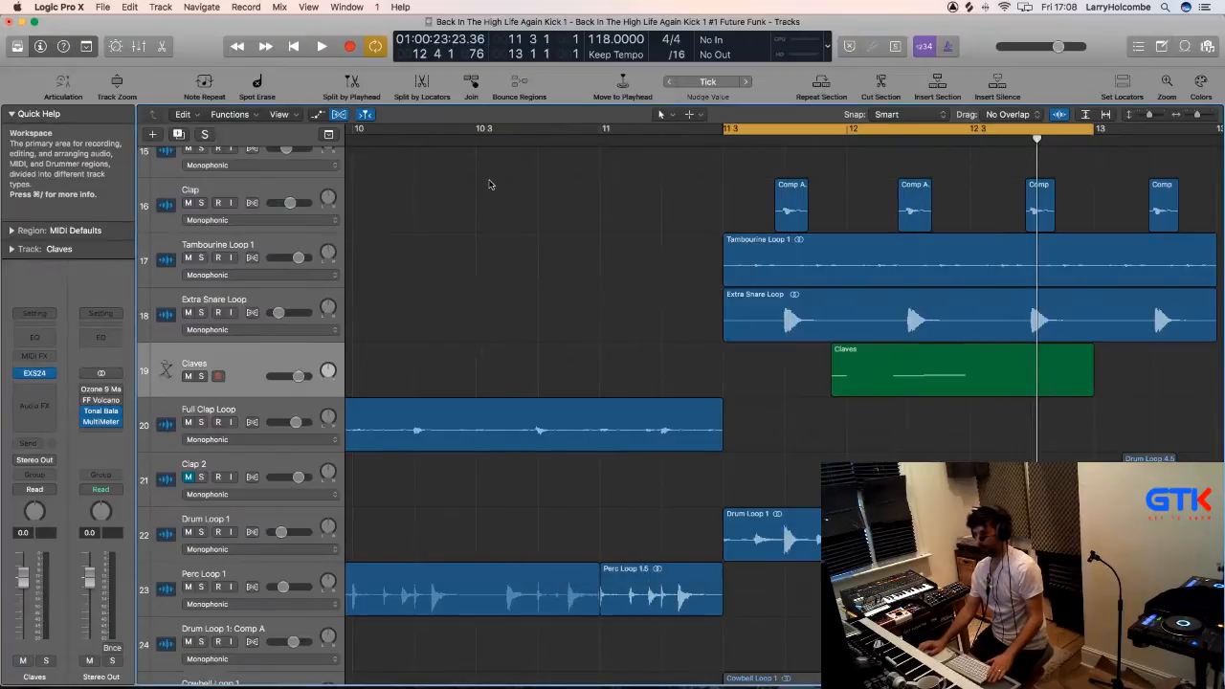
# Delete the converted MIDI region from the Claves sampler track and start playing the beat.
pyautogui.click(891, 374)
pyautogui.press('Delete')
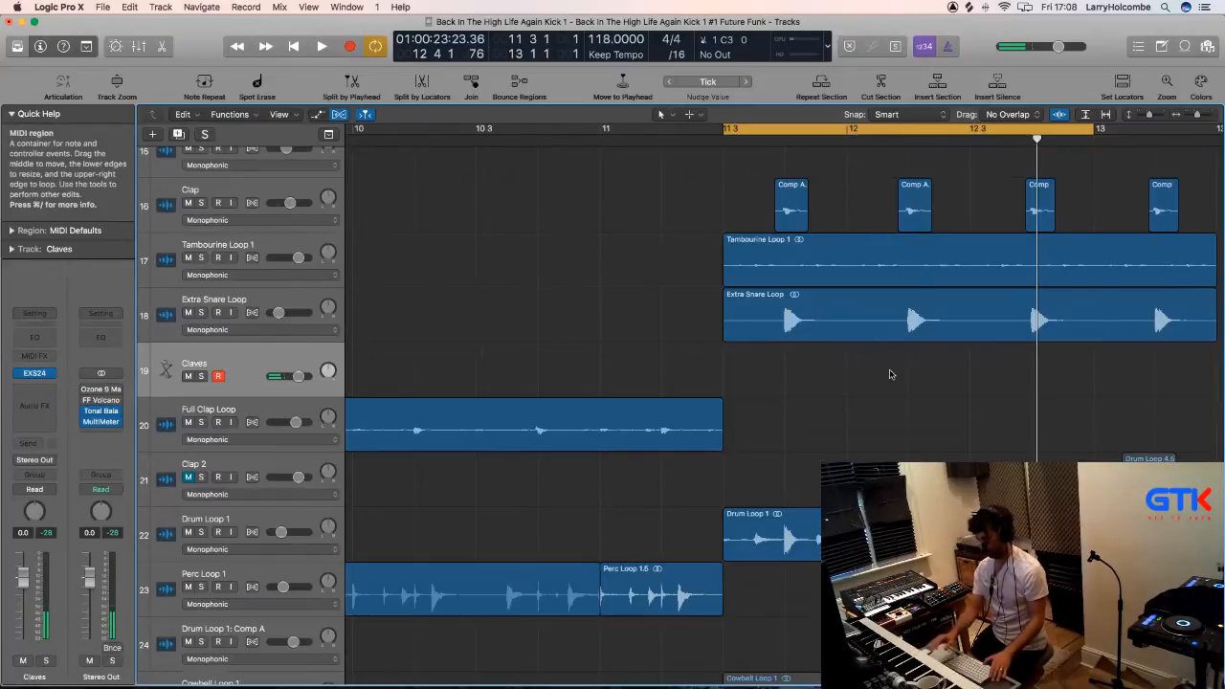
pyautogui.press('space')
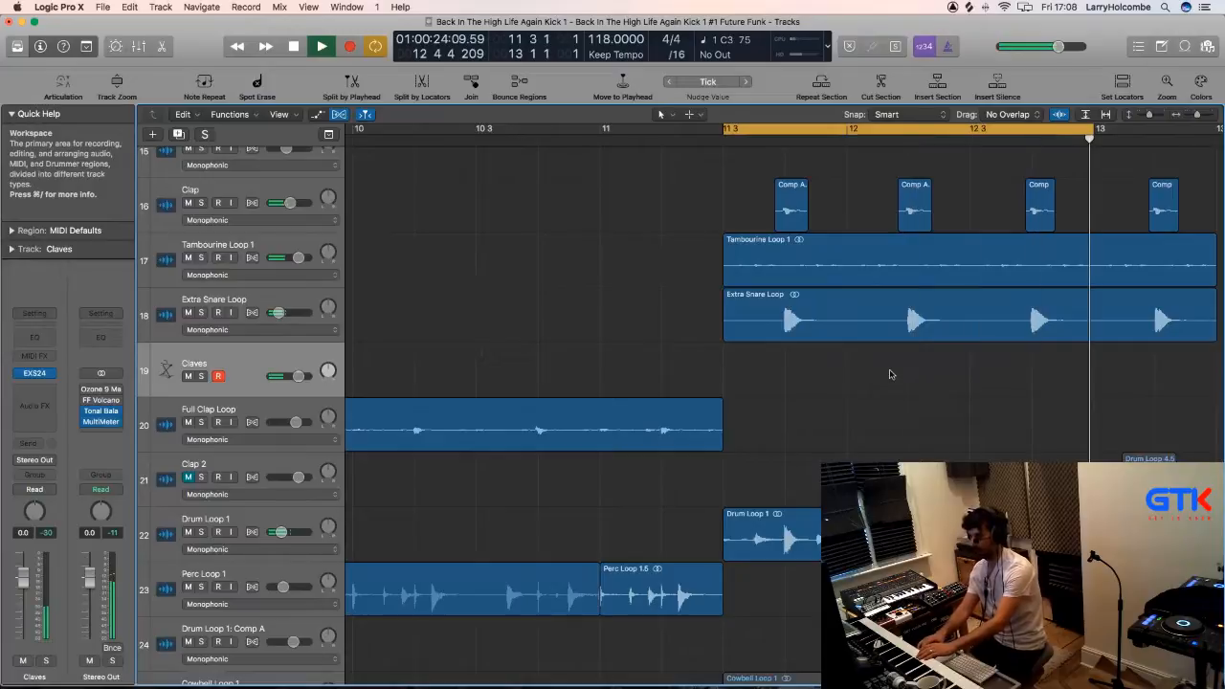
# Extend the cycle area to 13 3, matching the end of the Tambourine Loop 1 region, and play the beat in it.
pyautogui.hscroll(3, 924, 272)
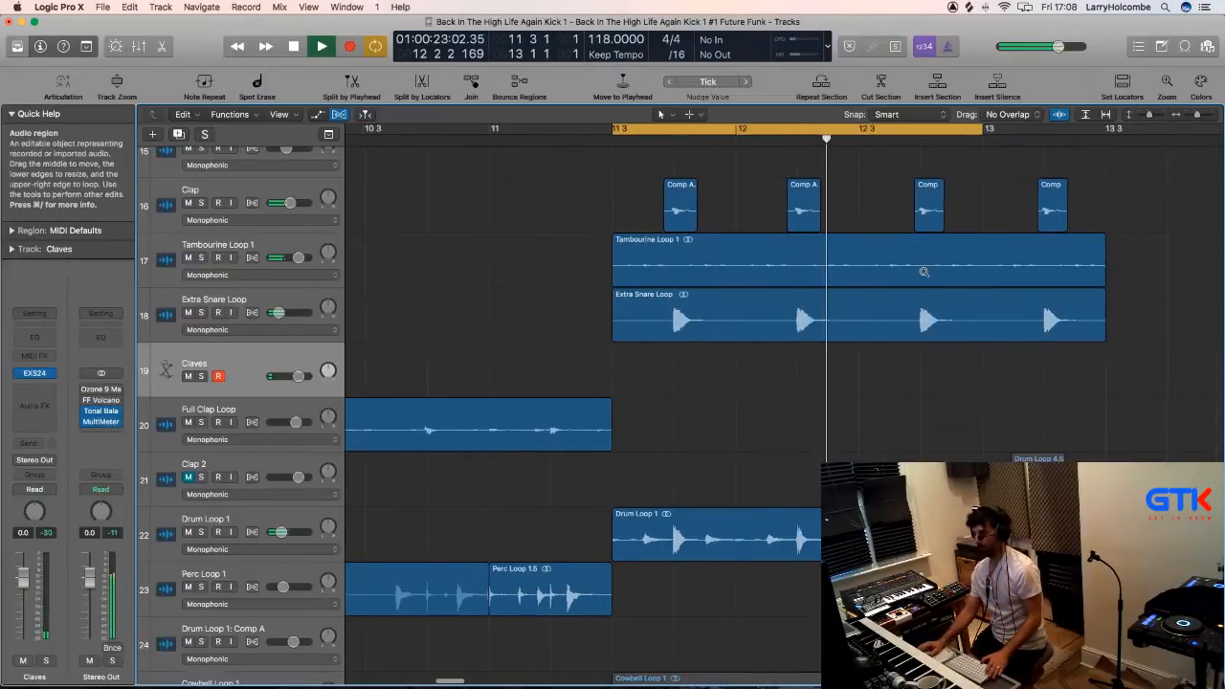
pyautogui.scroll(-5, 923, 272)
pyautogui.press('space')
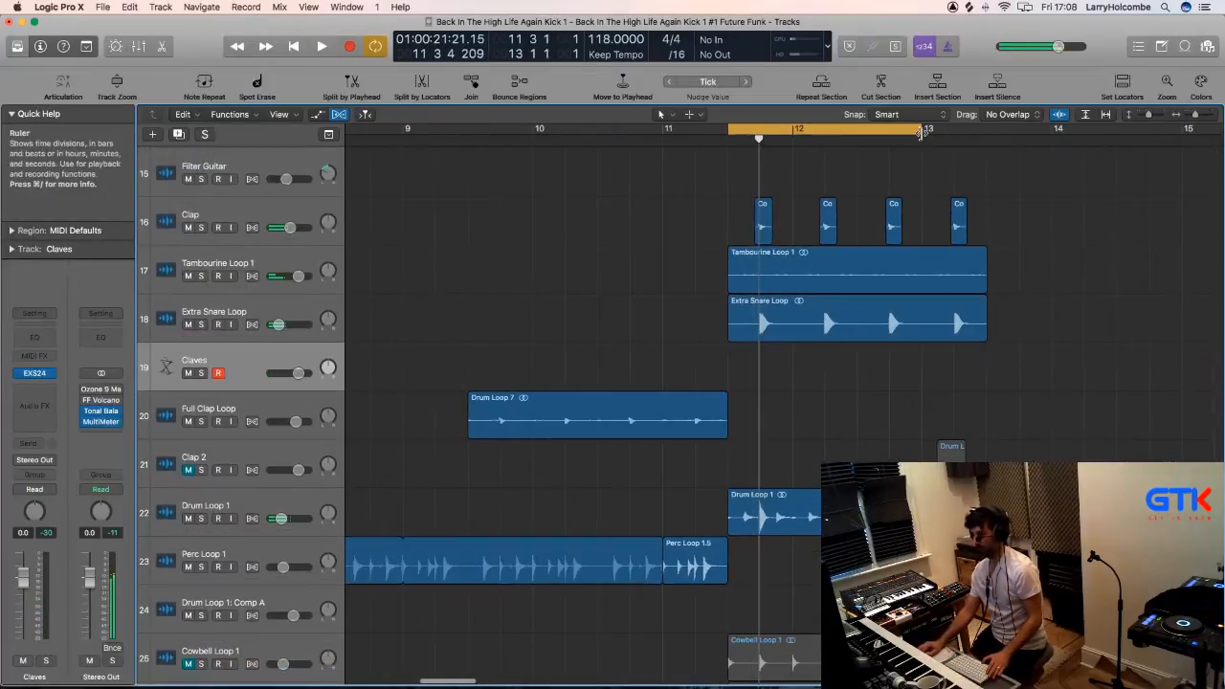
pyautogui.moveTo(943, 140); pyautogui.dragTo(989, 155)
pyautogui.press('space')
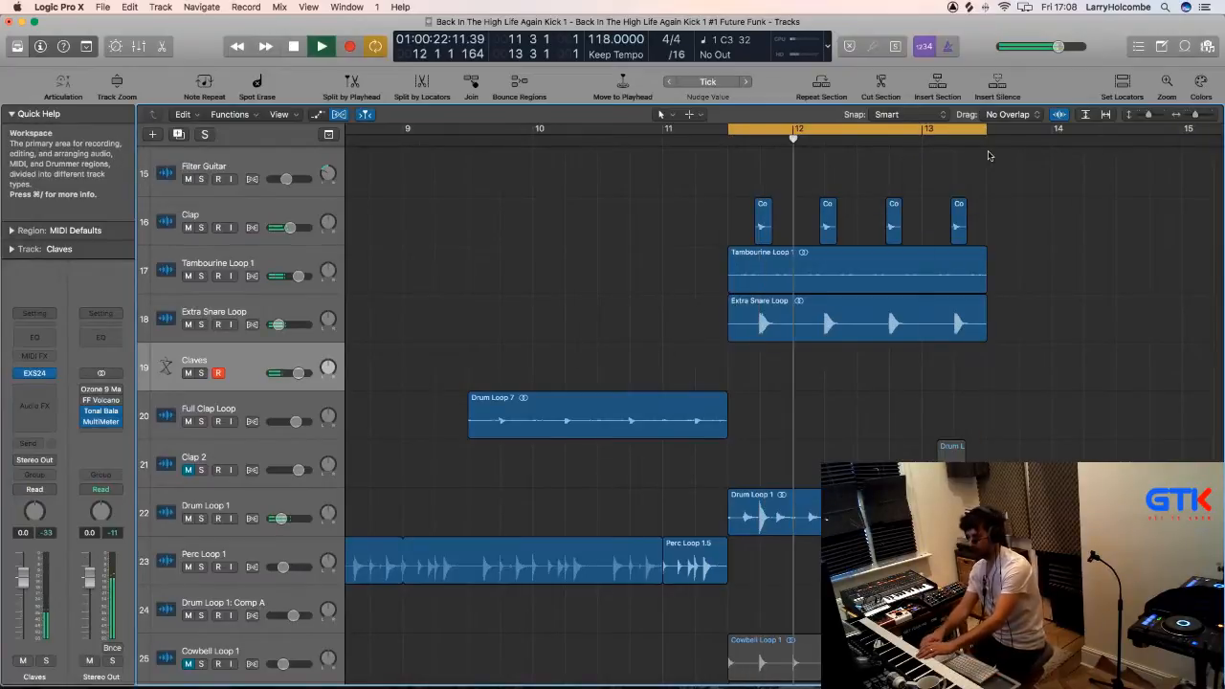
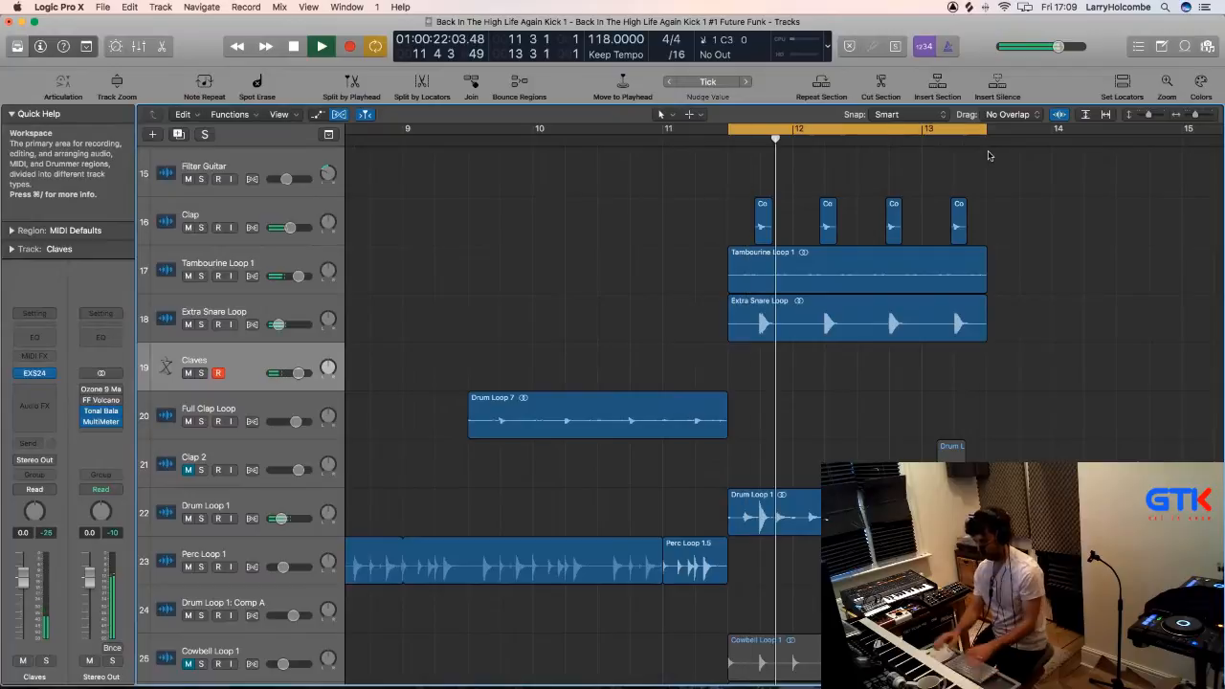
# Record a claves pattern on the Claves sampler track within the cycle area and play it back.
pyautogui.press('r')
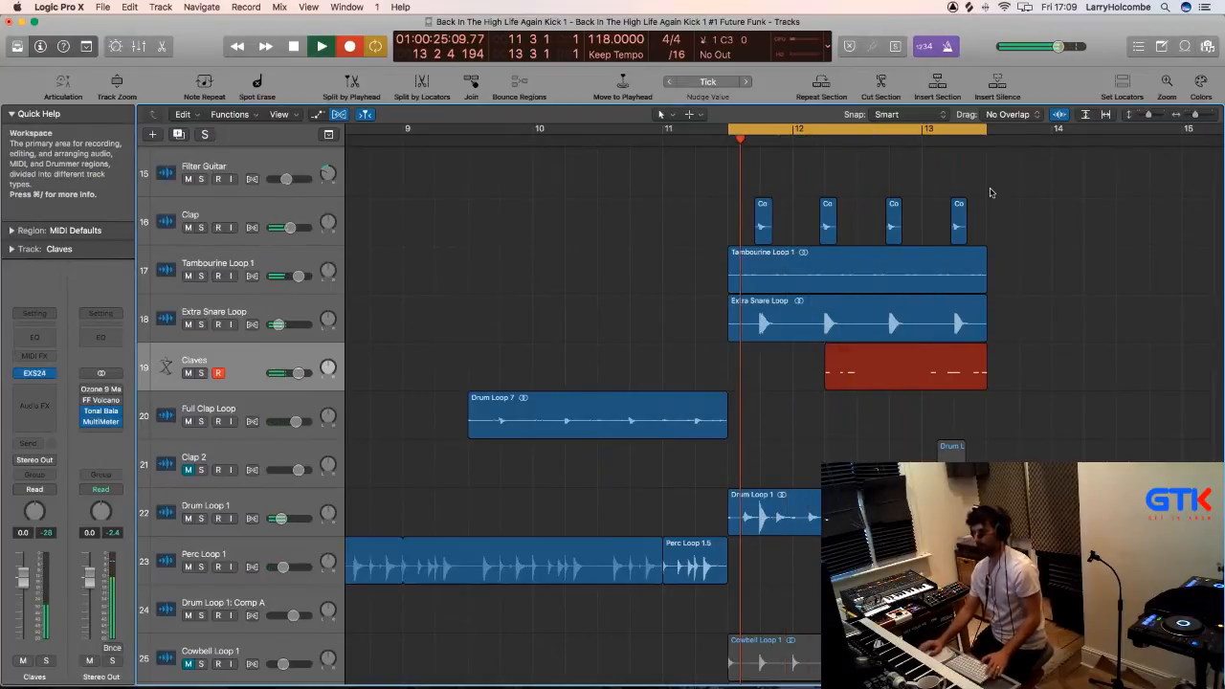
pyautogui.press('space')
pyautogui.press('space')
pyautogui.click(695, 251)
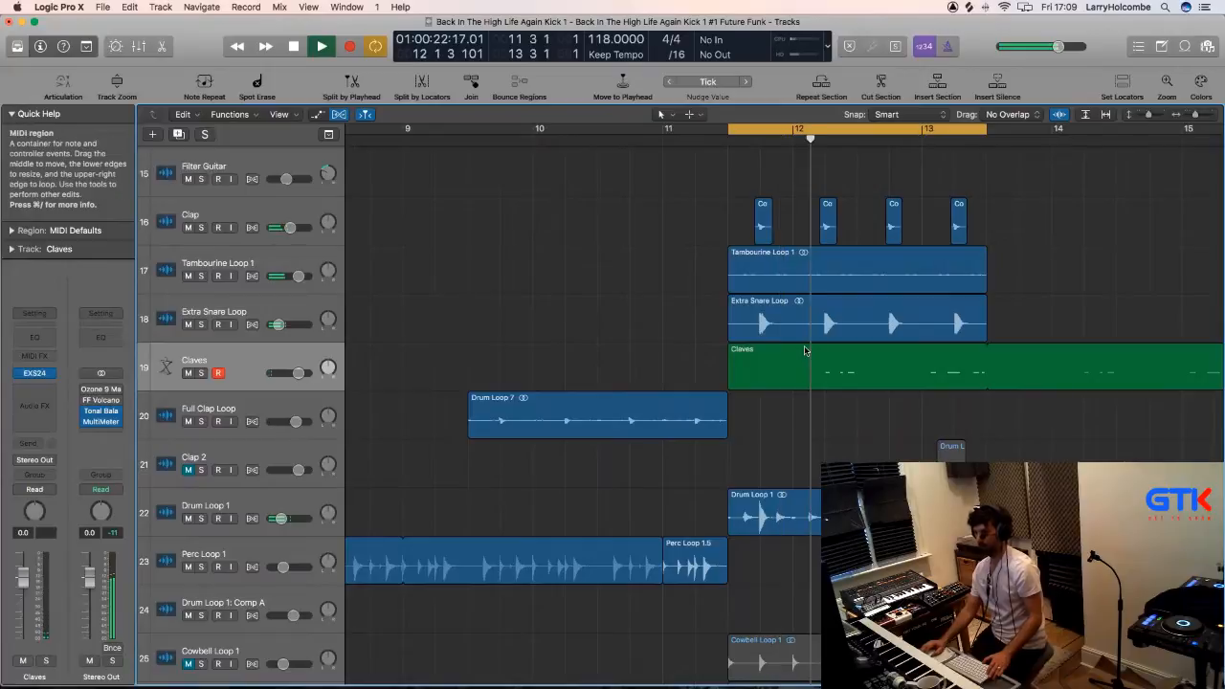
# Open the recorded Claves region in the Piano Roll and copy the quiet C3 note to just after 13 2.
pyautogui.moveTo(835, 374); pyautogui.dragTo(844, 371)
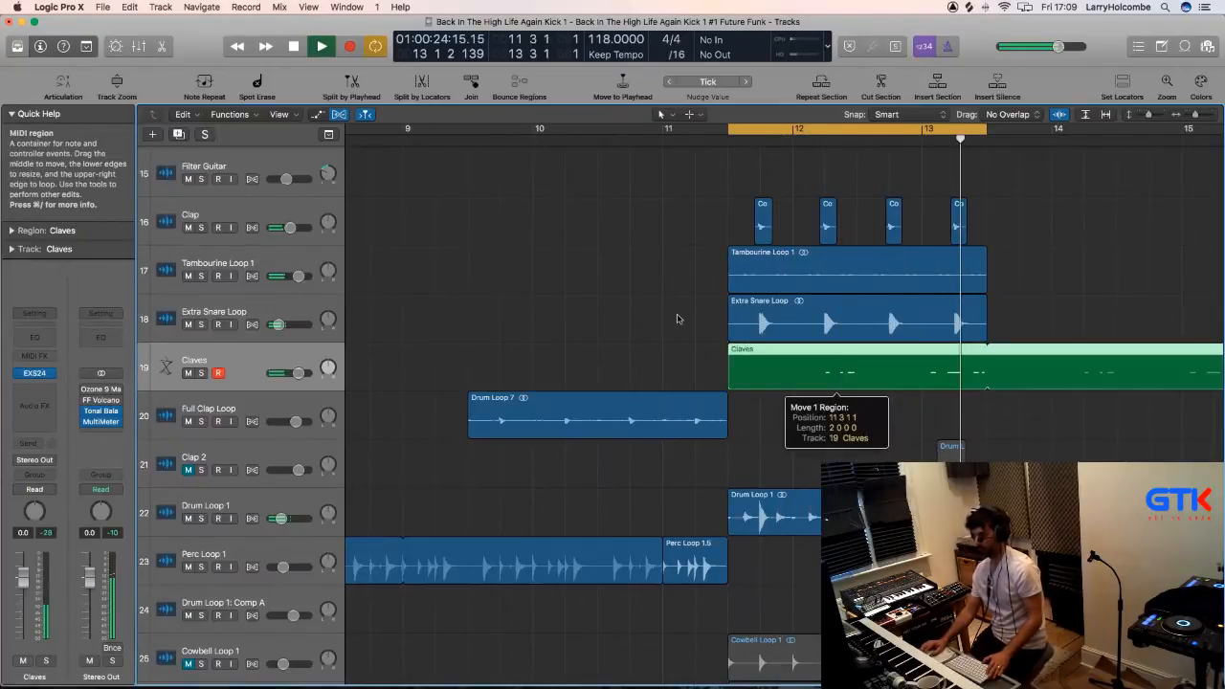
pyautogui.press('p')
pyautogui.moveTo(677, 318); pyautogui.dragTo(836, 368)
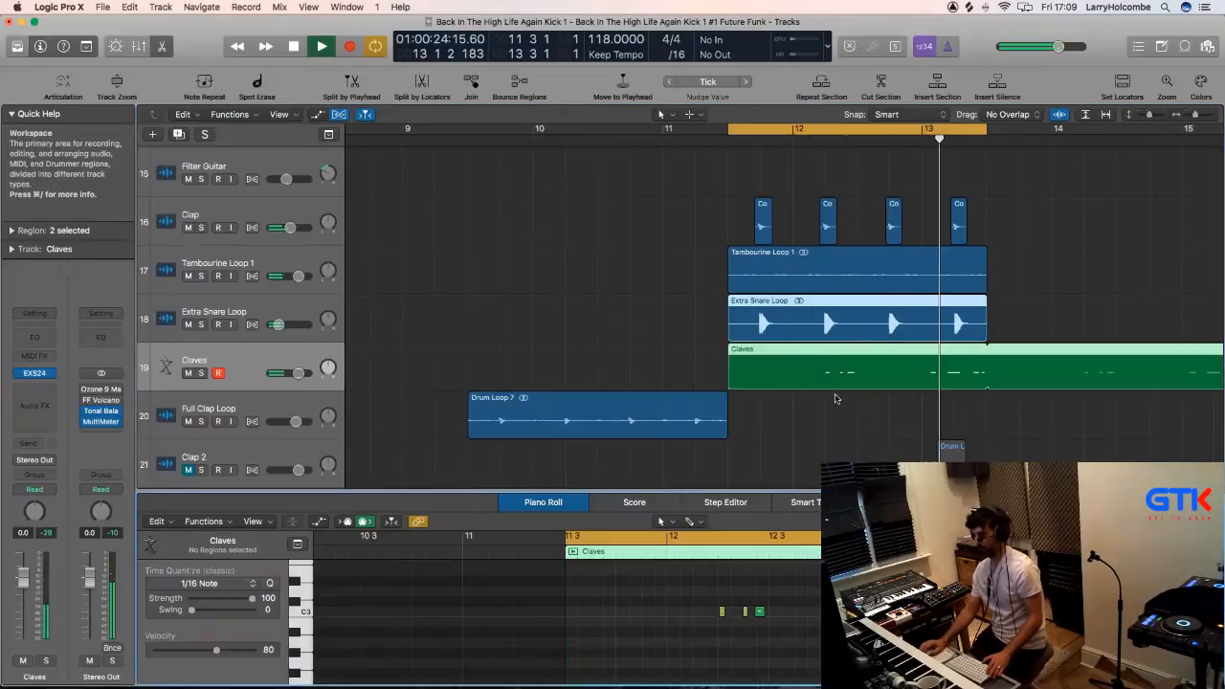
pyautogui.click(902, 363)
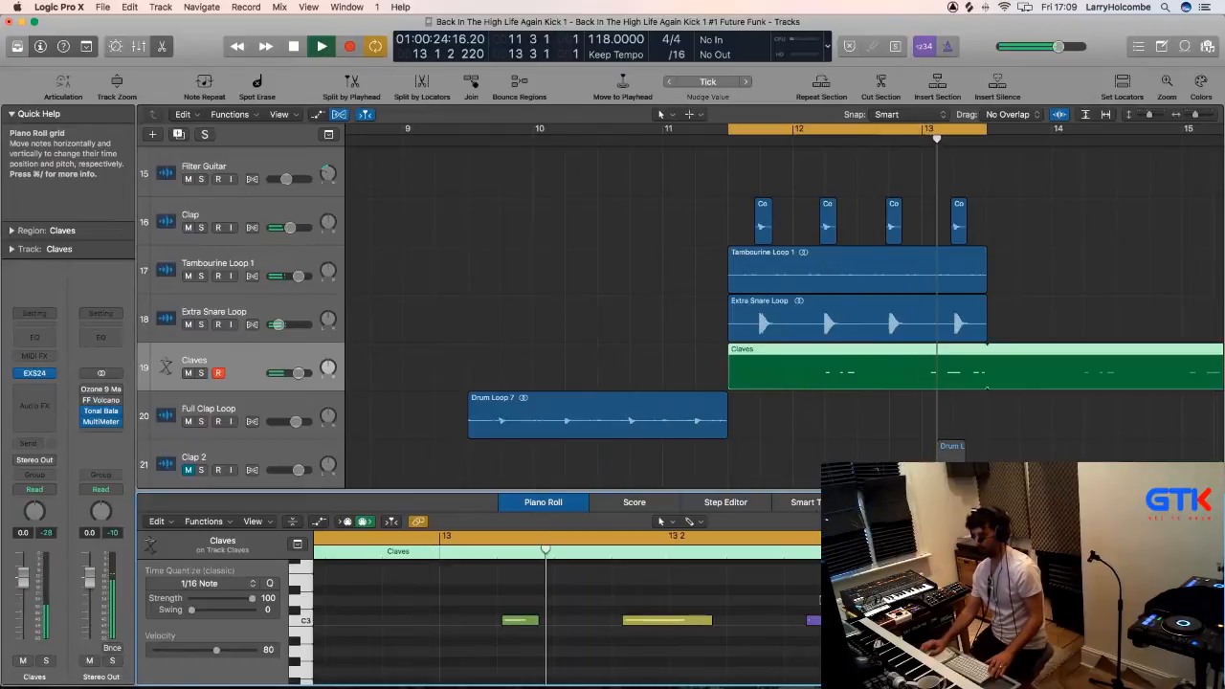
pyautogui.moveTo(814, 620); pyautogui.dragTo(735, 627)
pyautogui.click(678, 580)
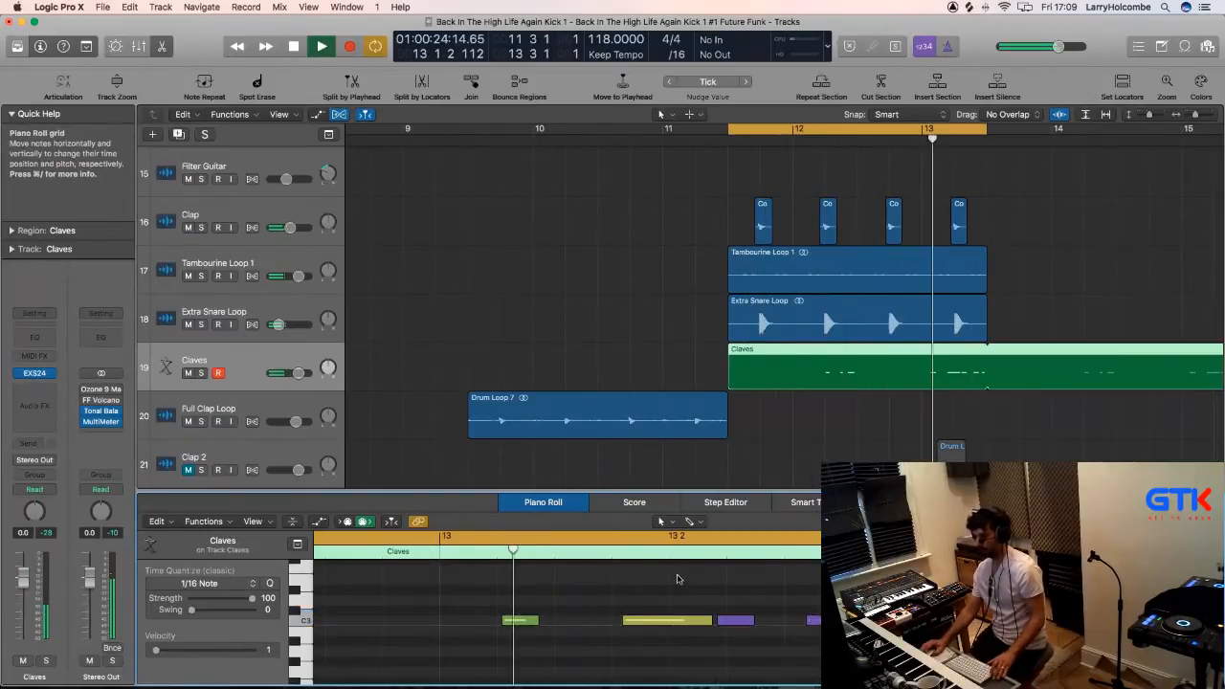
# Set the copied note's quantize strength to 90 and velocity to 83, and close the Piano Roll.
pyautogui.click(735, 620)
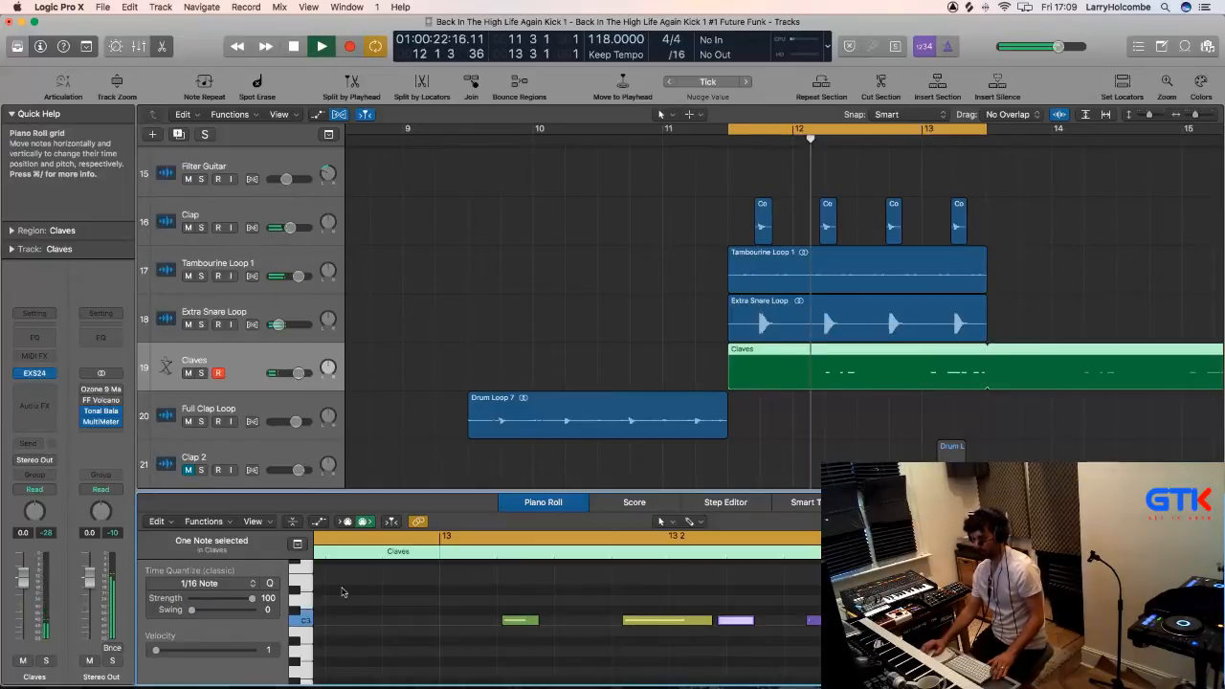
pyautogui.moveTo(257, 598); pyautogui.dragTo(245, 599)
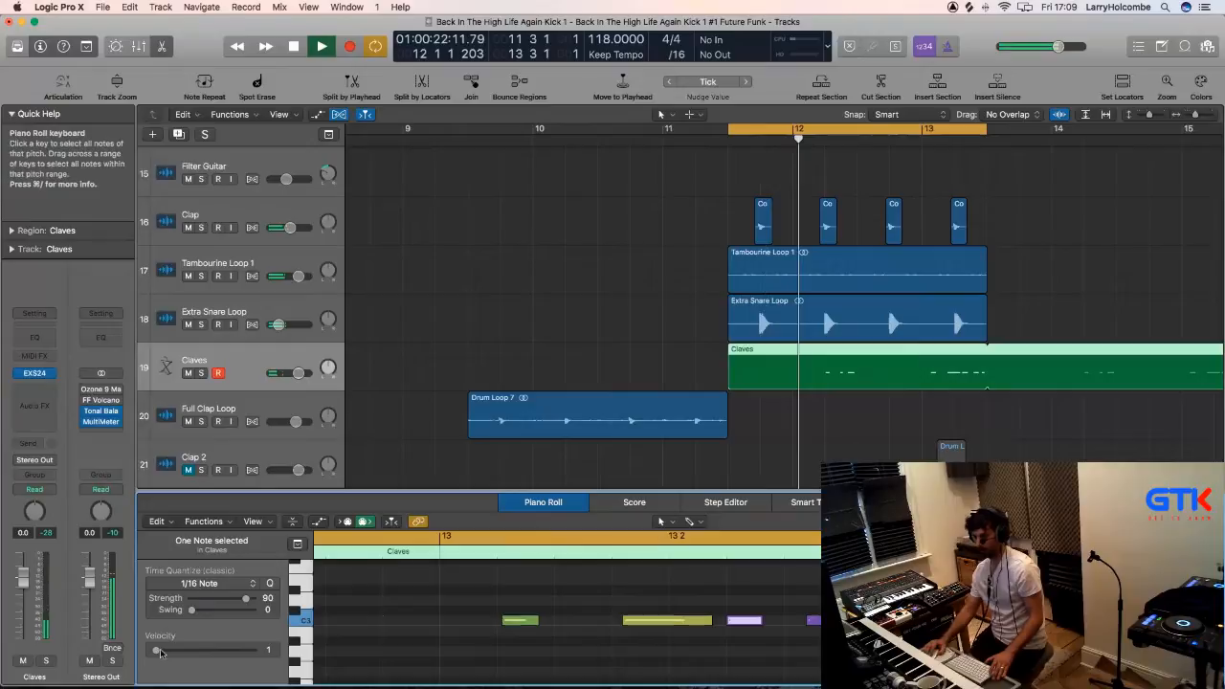
pyautogui.moveTo(155, 650); pyautogui.dragTo(219, 655)
pyautogui.click(539, 322)
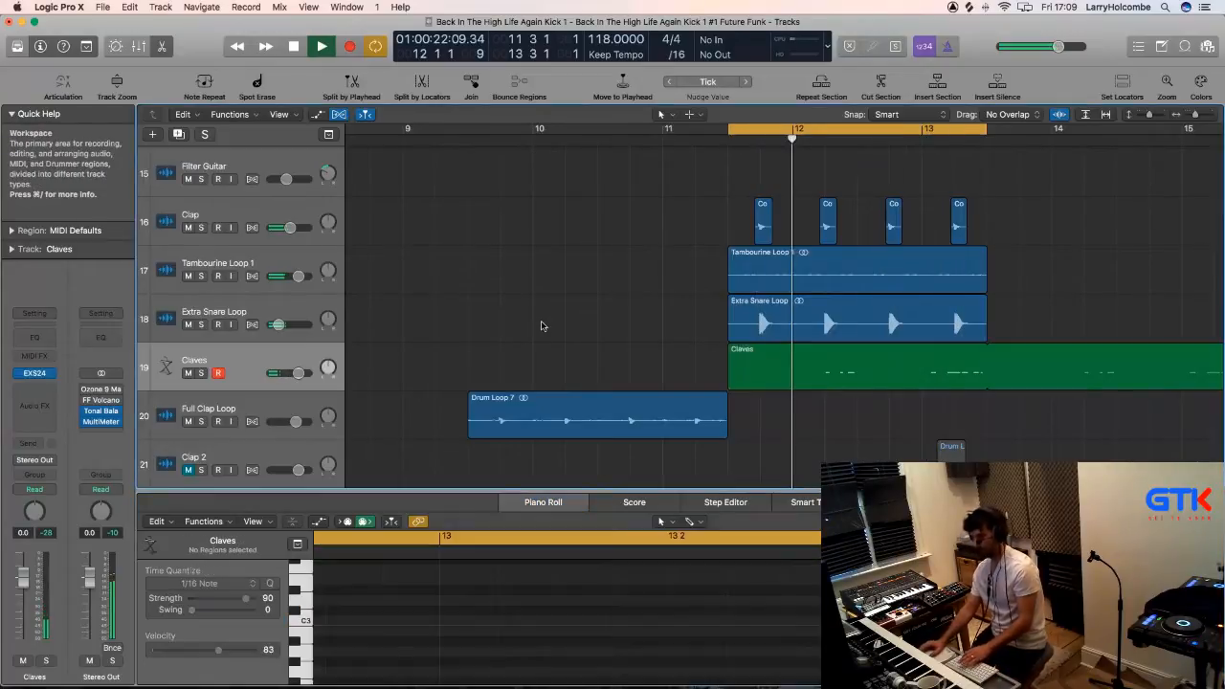
pyautogui.press('e')
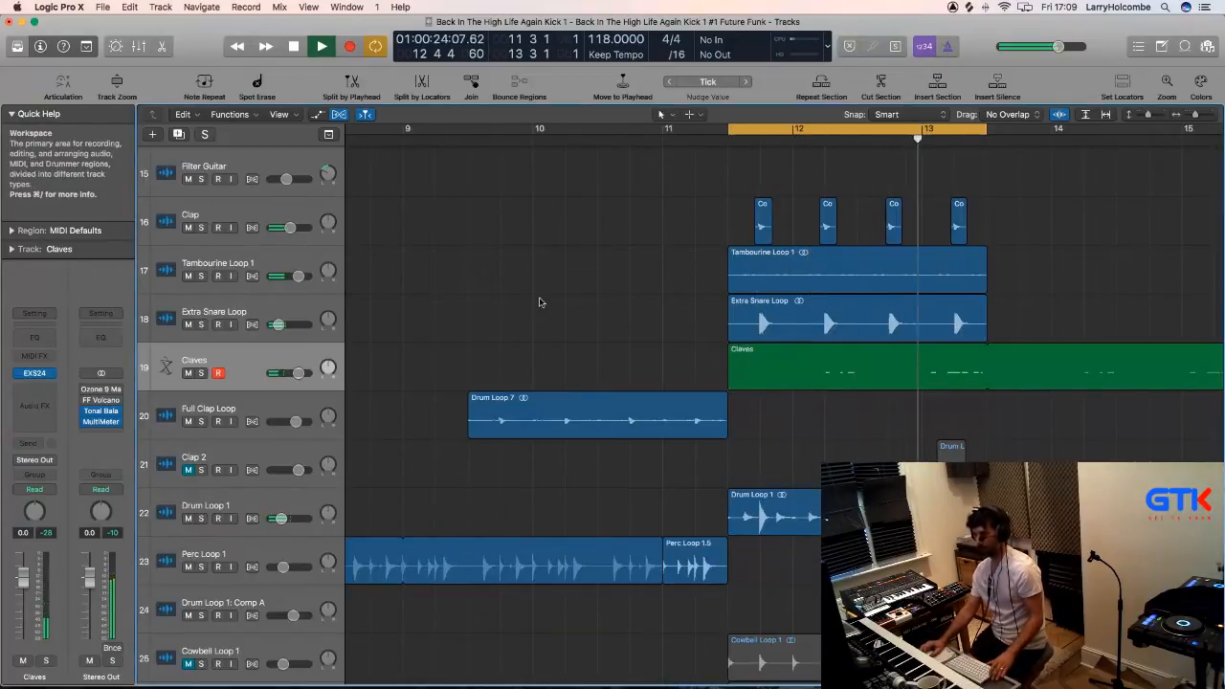
# Select the Take Me Bass 1 track and check the effects in its channel strip.
pyautogui.scroll(10, 539, 301)
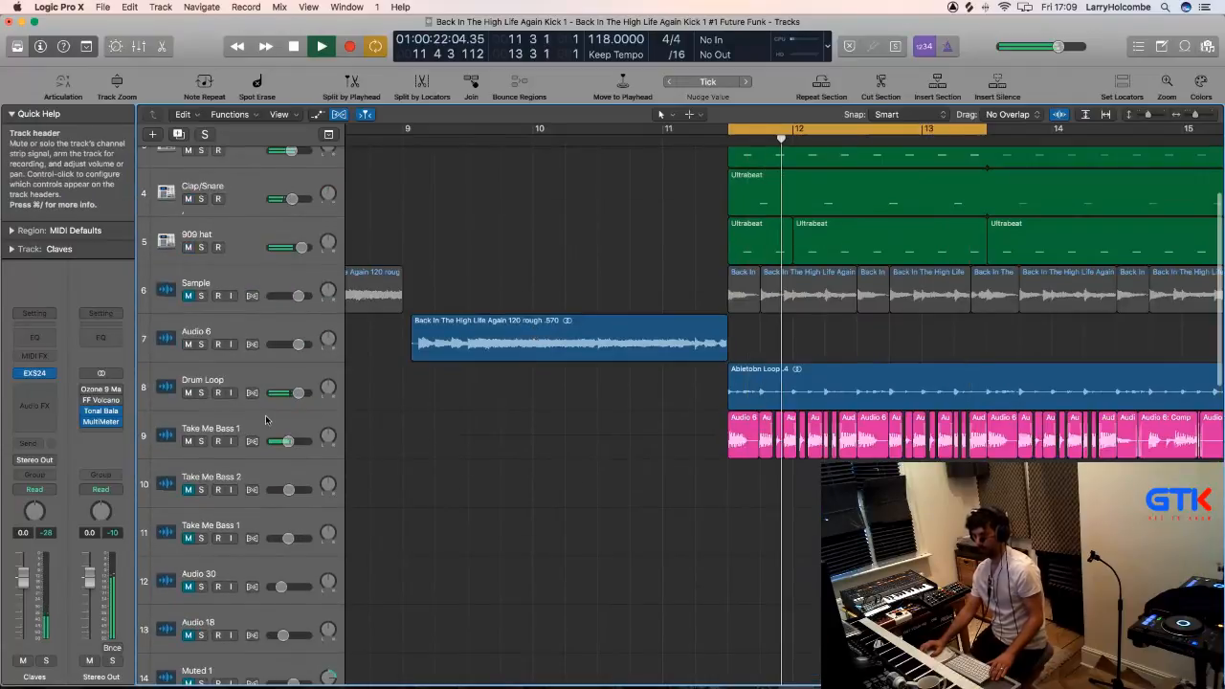
pyautogui.click(239, 428)
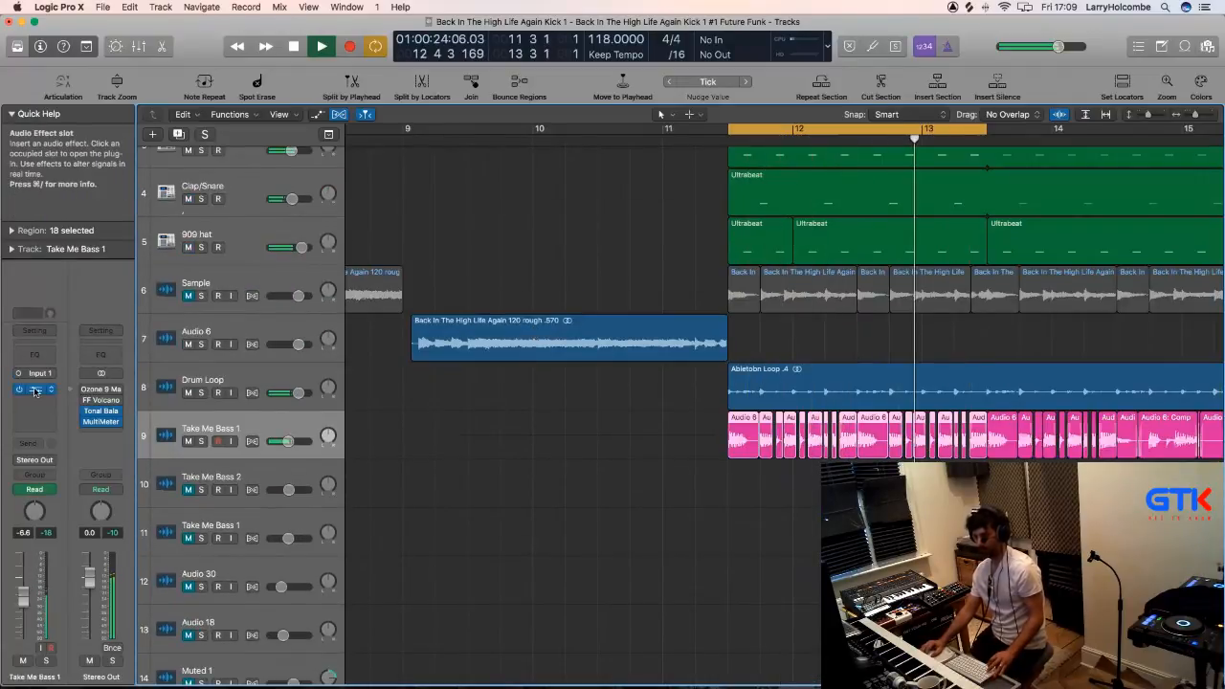
pyautogui.scroll(3, 588, 396)
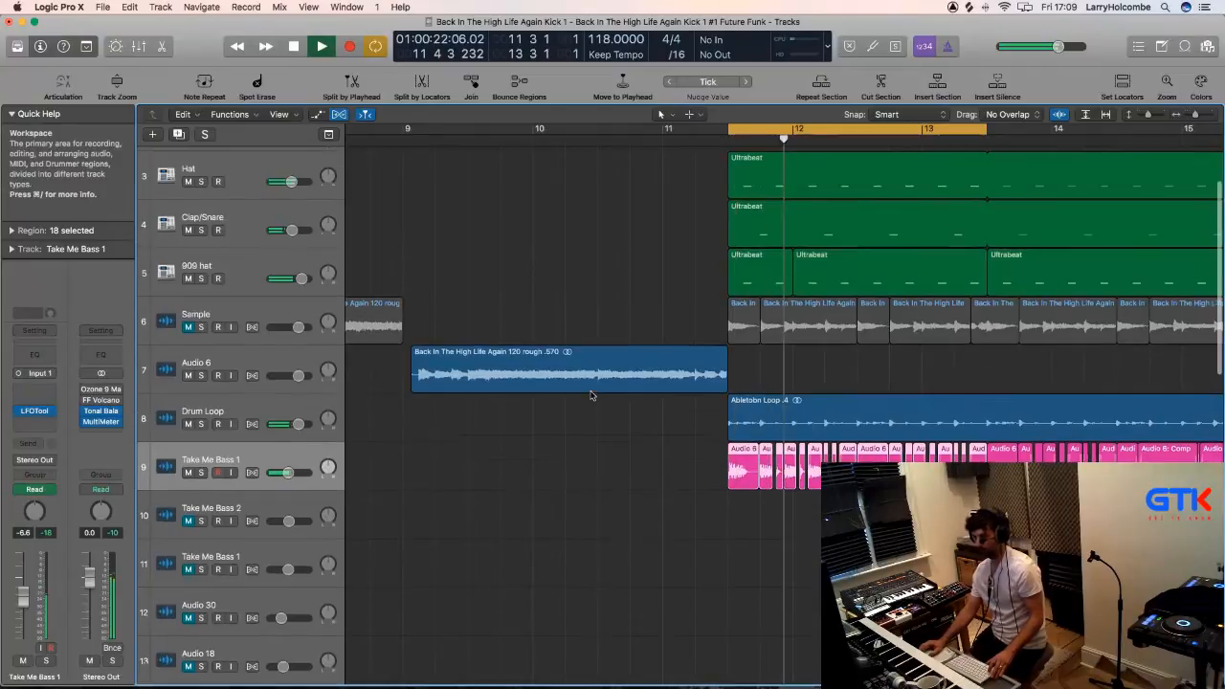
# Mute the Tambourine Loop 1 track and compare the mix with Drum Loop 1 muted and unmuted.
pyautogui.scroll(-10, 588, 394)
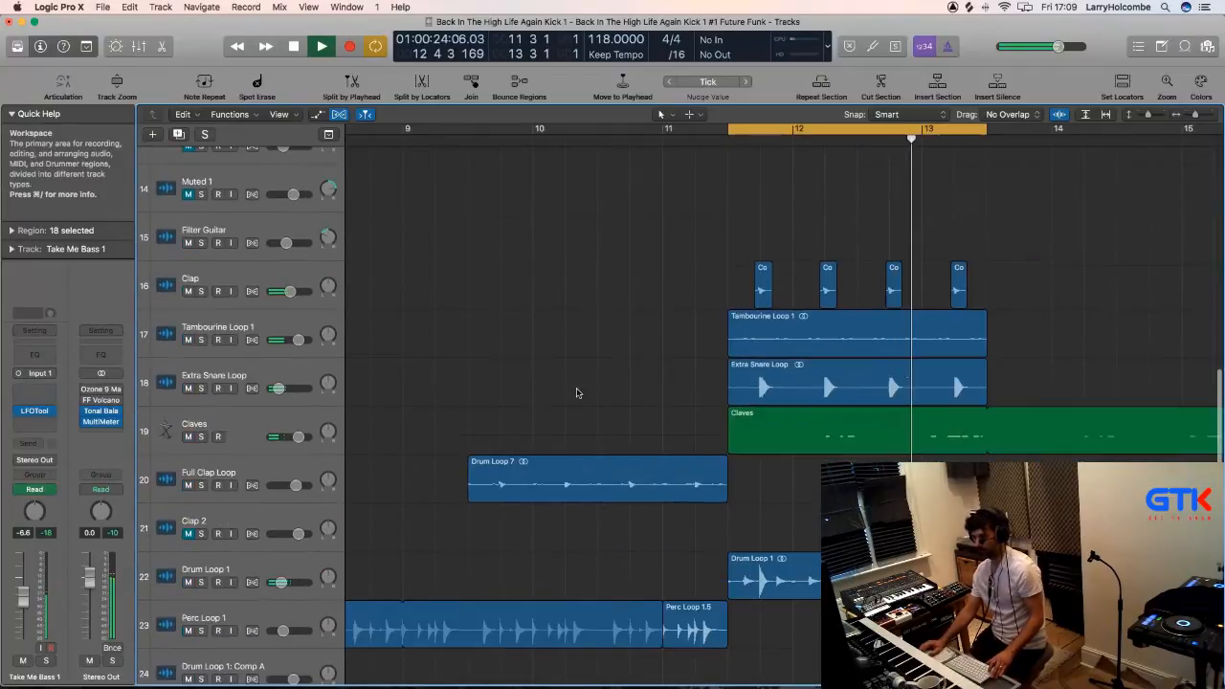
pyautogui.click(188, 340)
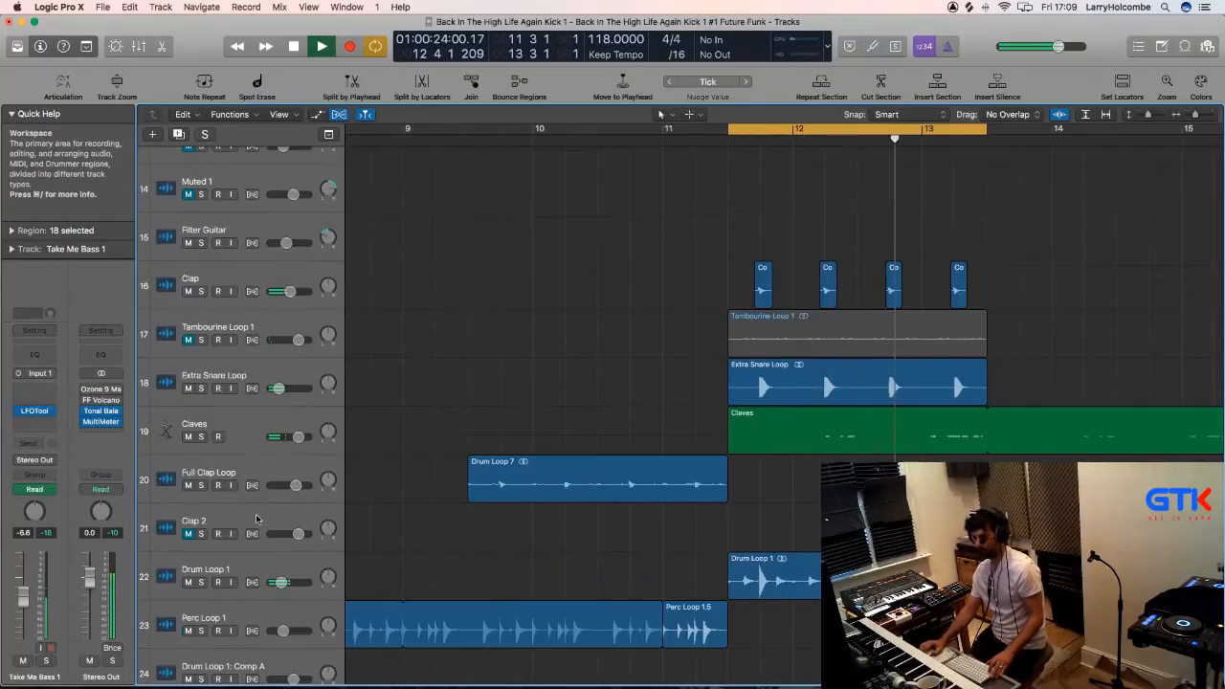
pyautogui.click(188, 583)
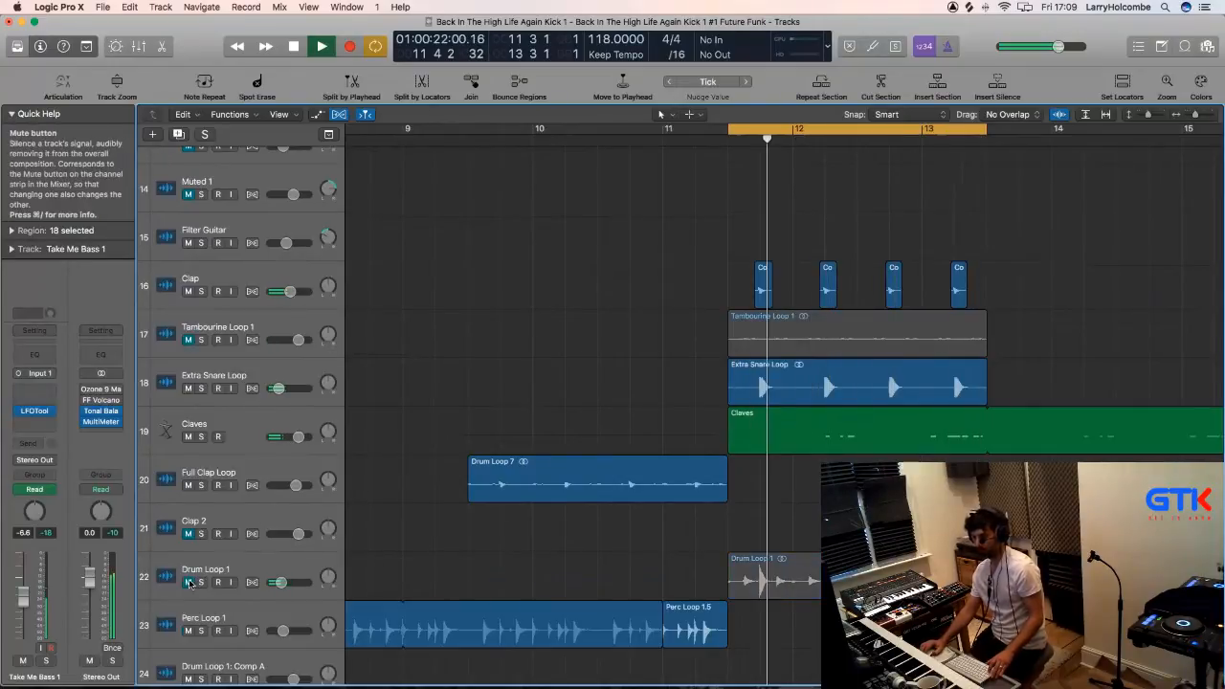
pyautogui.click(187, 582)
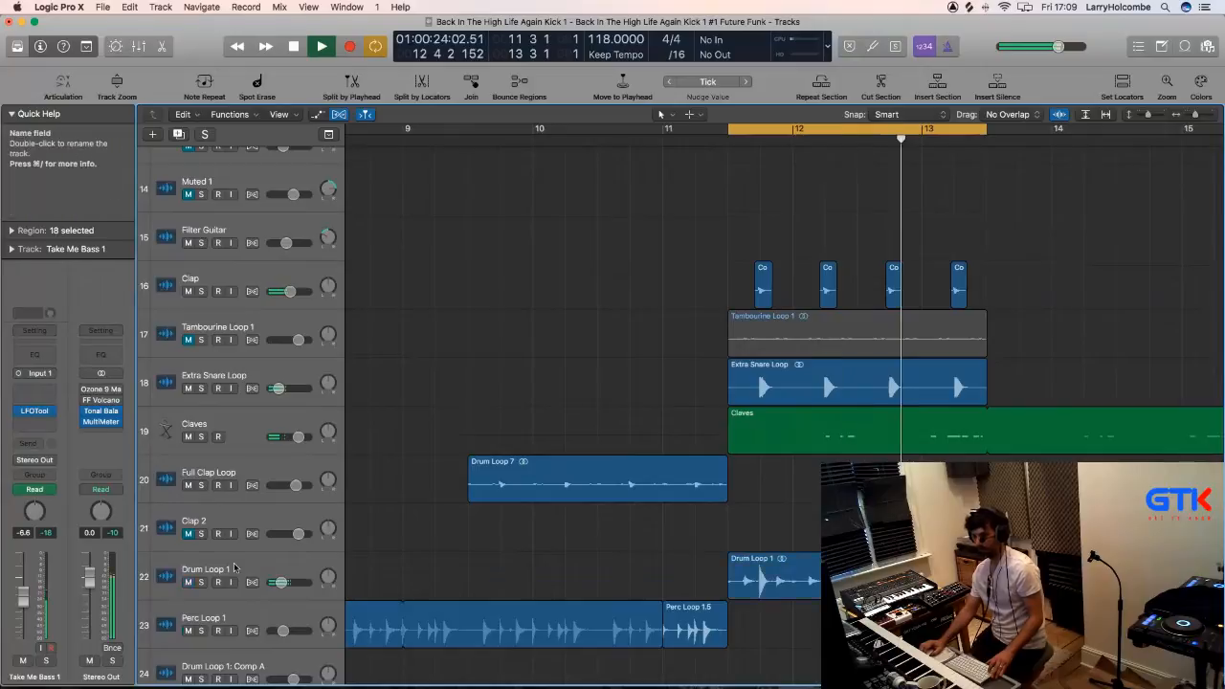
# Stop playback, solo the Drum Loop 1 track and insert the Transient Master effect on it.
pyautogui.press('space')
pyautogui.click(201, 582)
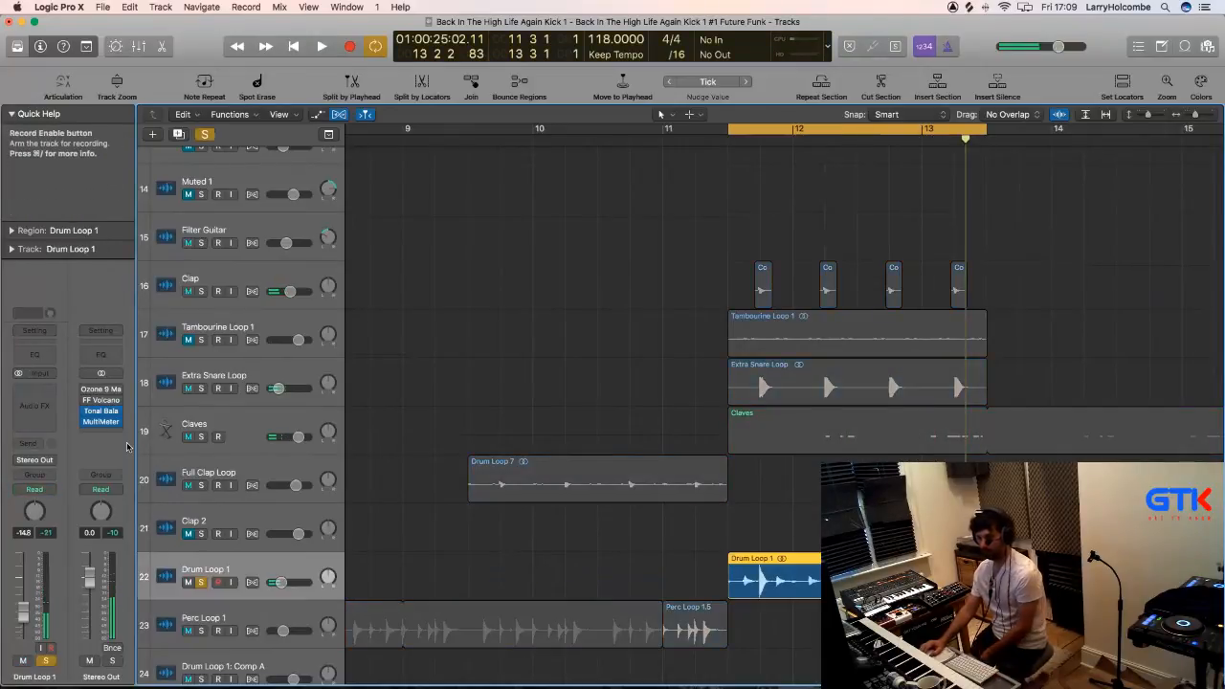
pyautogui.scroll(2, 240, 479)
pyautogui.click(35, 398)
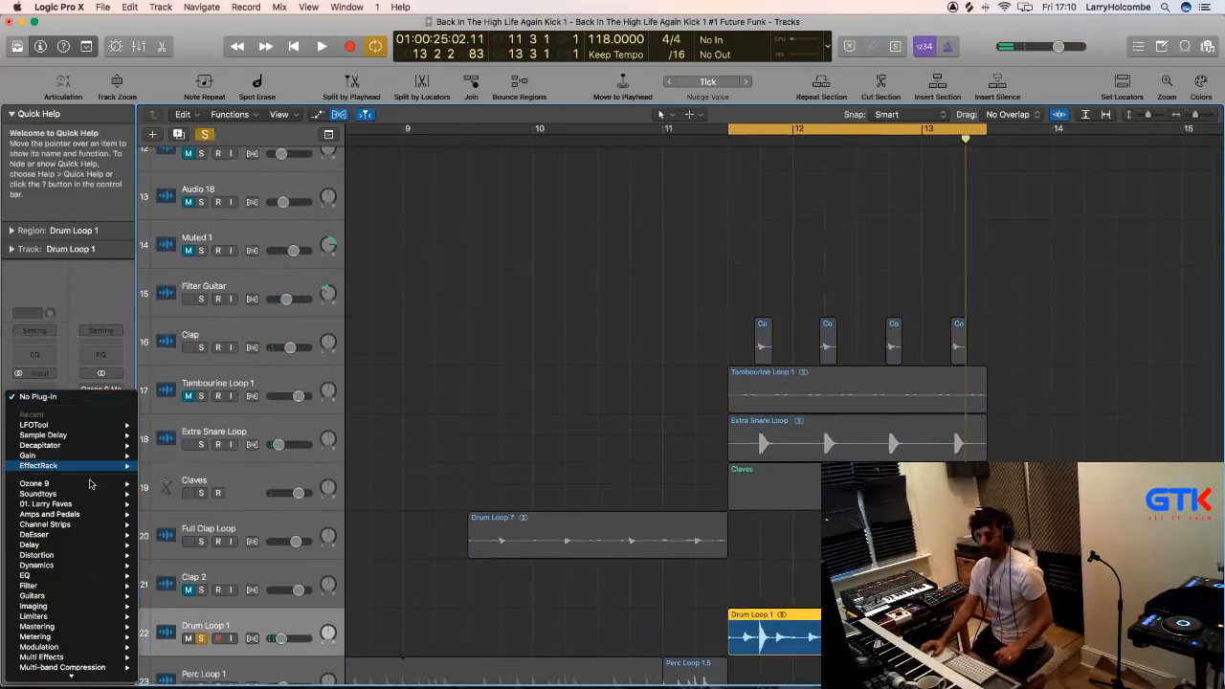
pyautogui.scroll(-3, 67, 603)
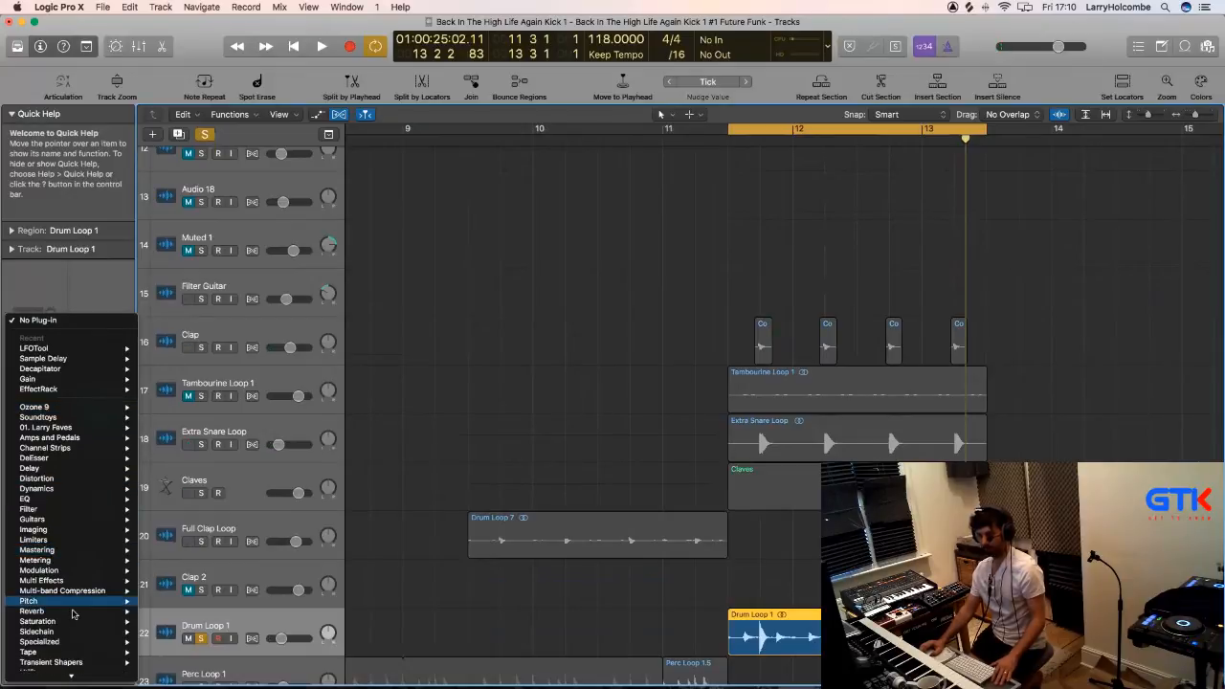
pyautogui.moveTo(62, 637)
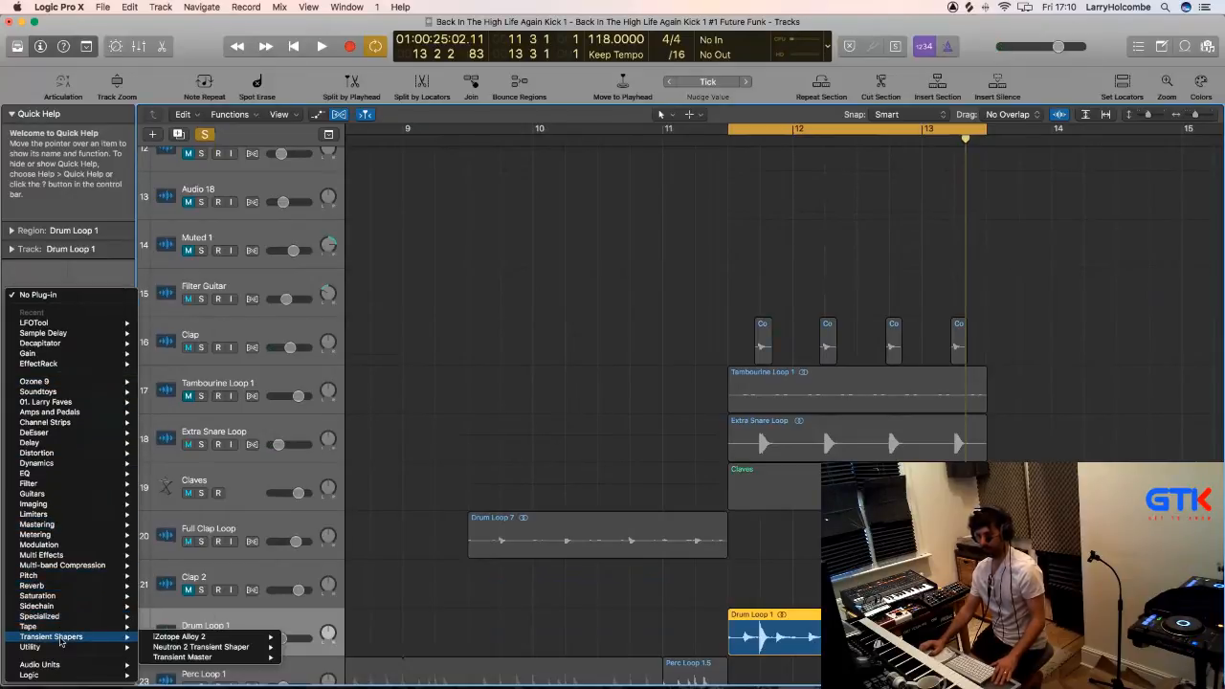
pyautogui.moveTo(233, 659)
pyautogui.click(306, 659)
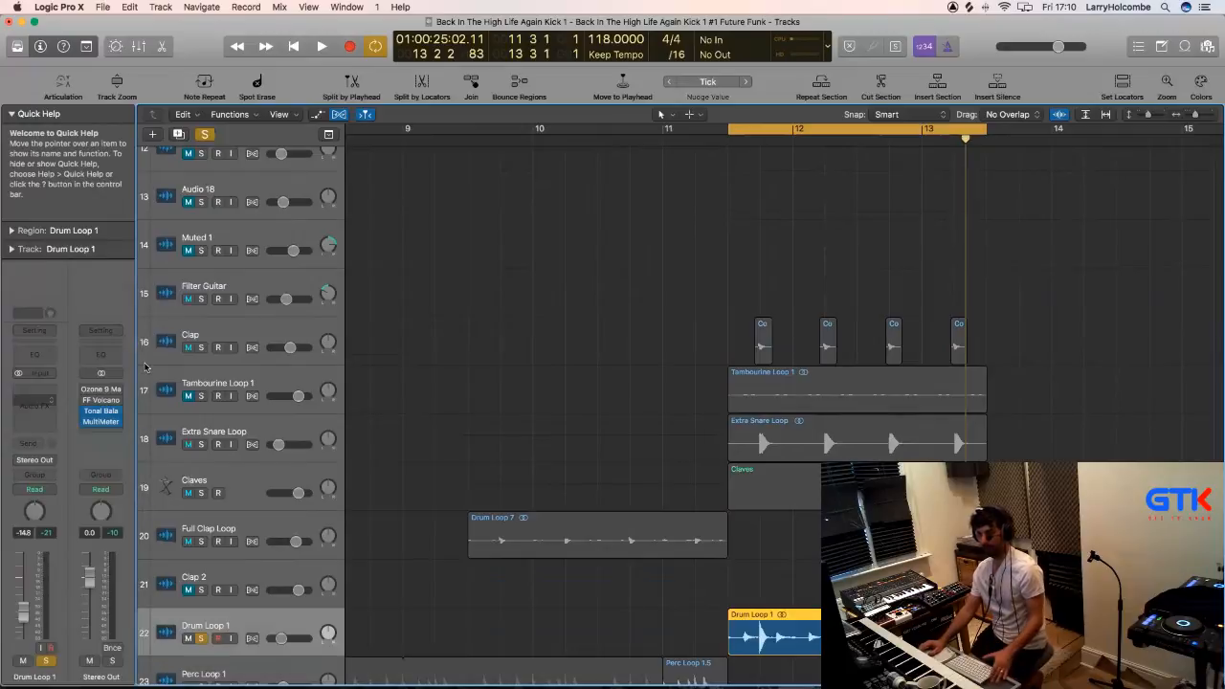
# Set Drum Loop 1's Transient Master sustain to -100% and its volume to -11.2 dB, and unsolo the track.
pyautogui.scroll(3, 177, 293)
pyautogui.moveTo(272, 159); pyautogui.dragTo(271, 162)
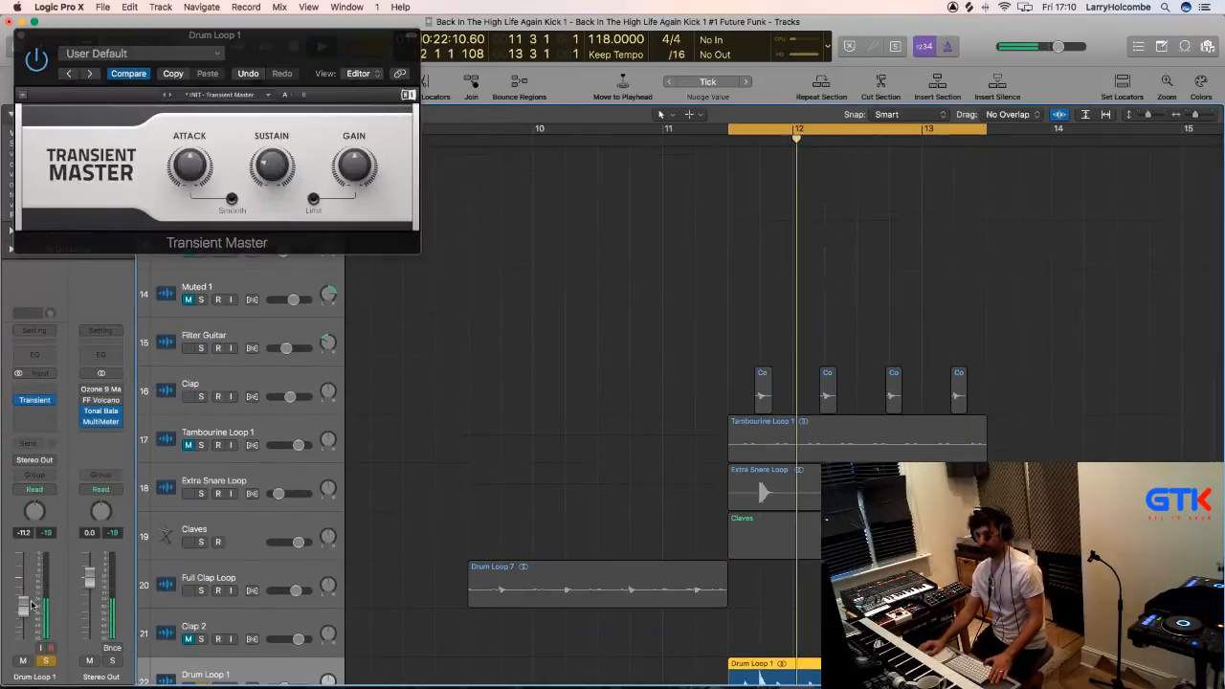
pyautogui.moveTo(272, 164); pyautogui.dragTo(269, 176)
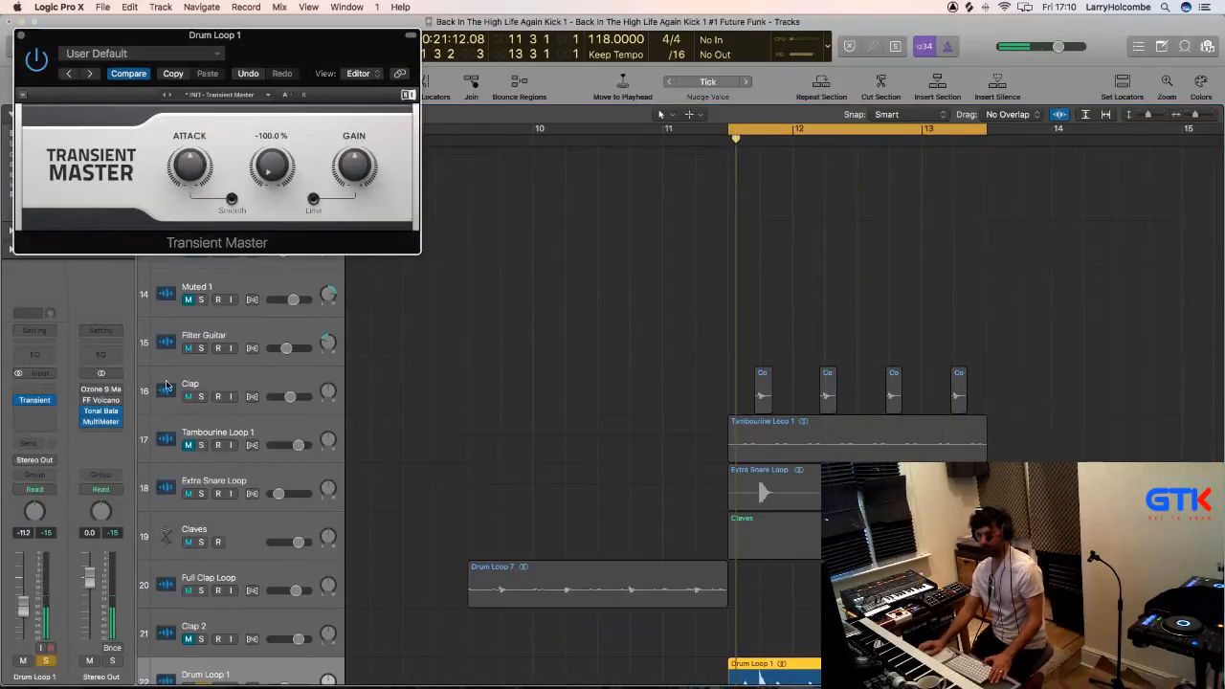
pyautogui.click(47, 661)
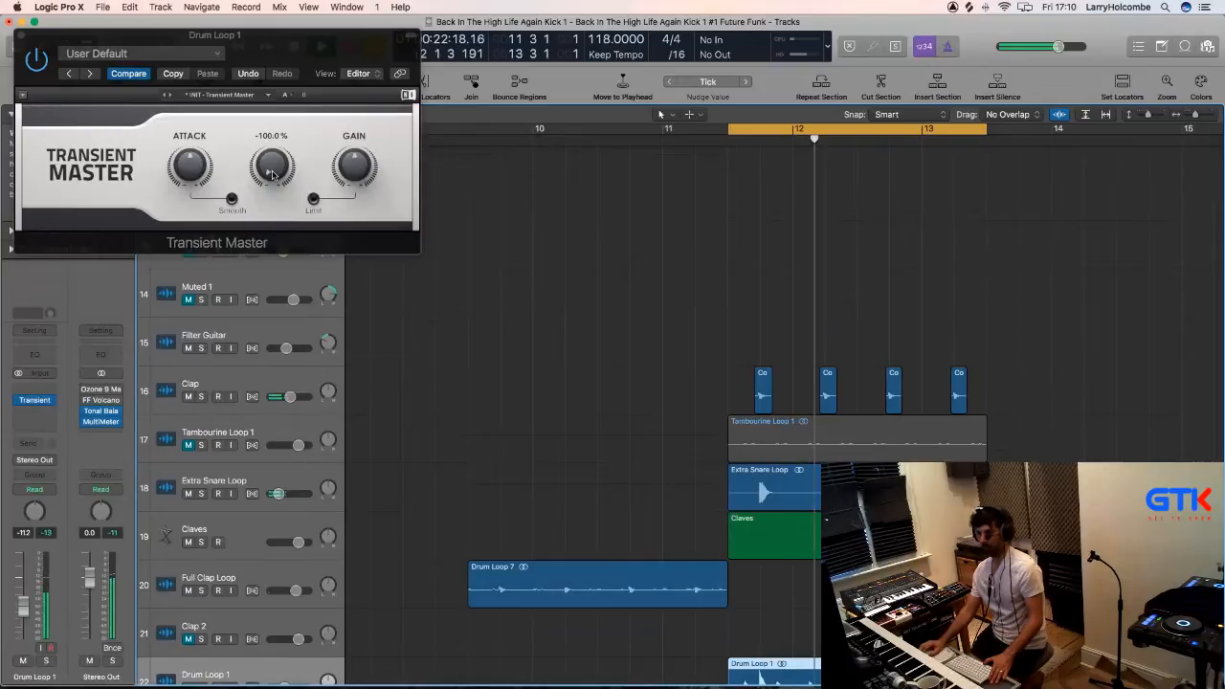
# Set the Transient Master's sustain to 58%, lower its attack and set its gain to -6.2 dB.
pyautogui.click(276, 174)
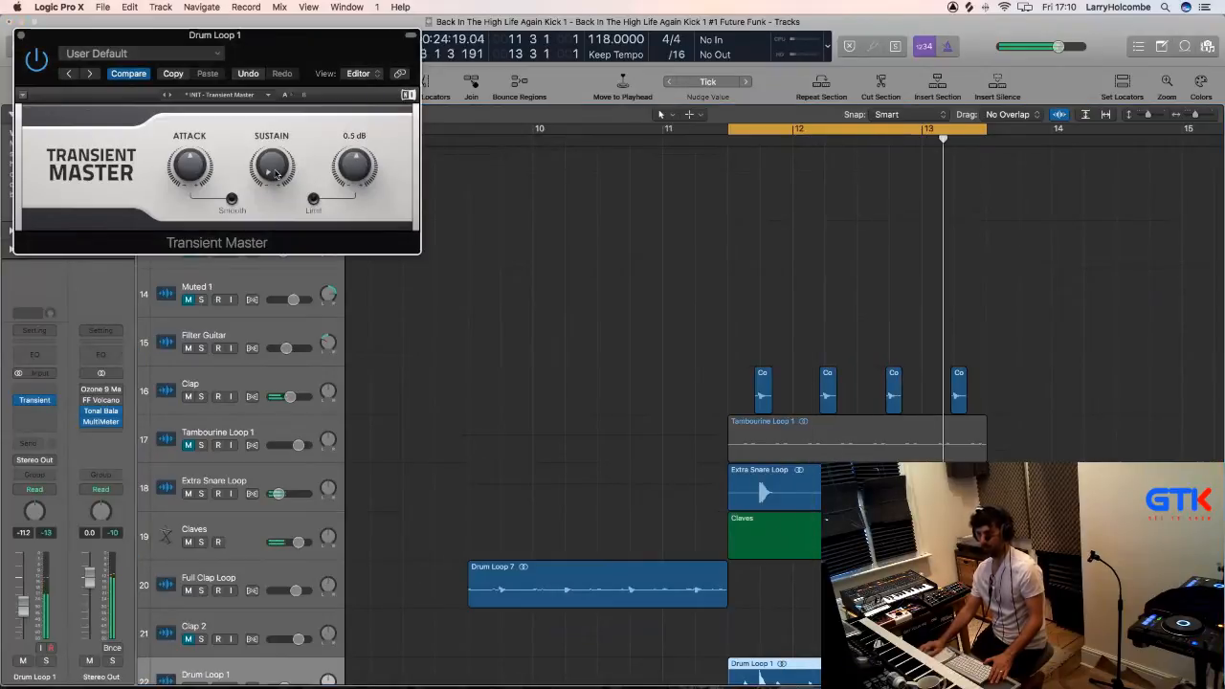
pyautogui.moveTo(276, 174); pyautogui.dragTo(278, 172)
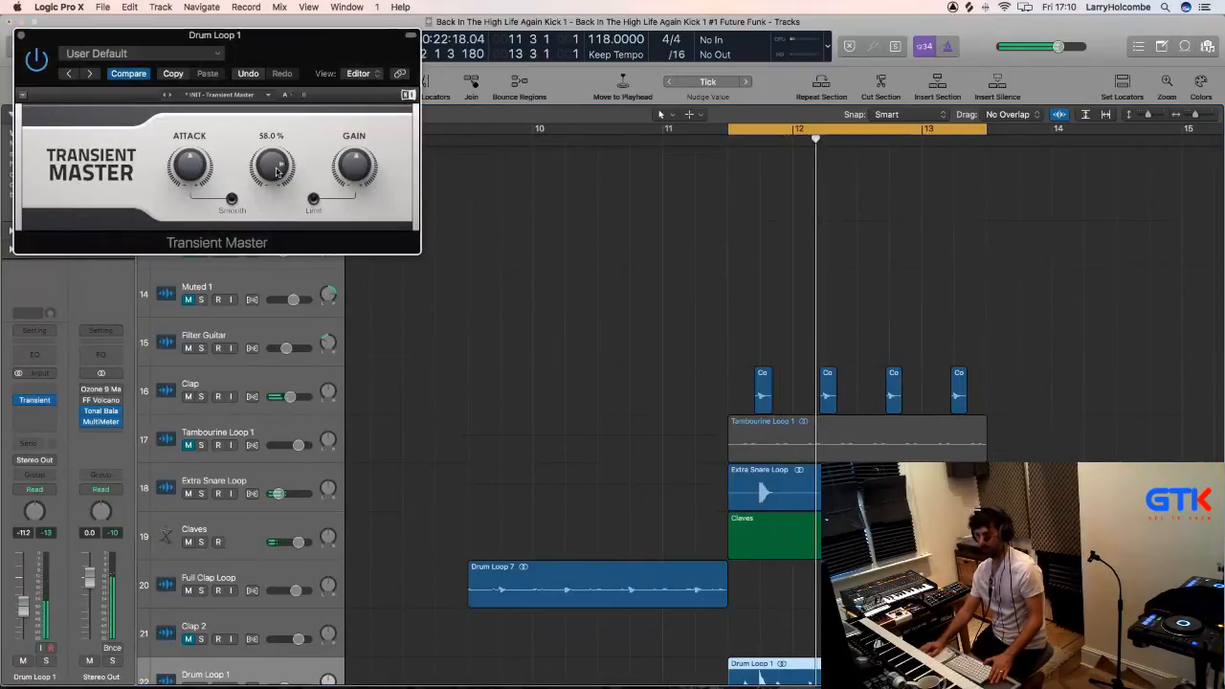
pyautogui.moveTo(189, 168); pyautogui.dragTo(189, 199)
pyautogui.moveTo(355, 168); pyautogui.dragTo(354, 173)
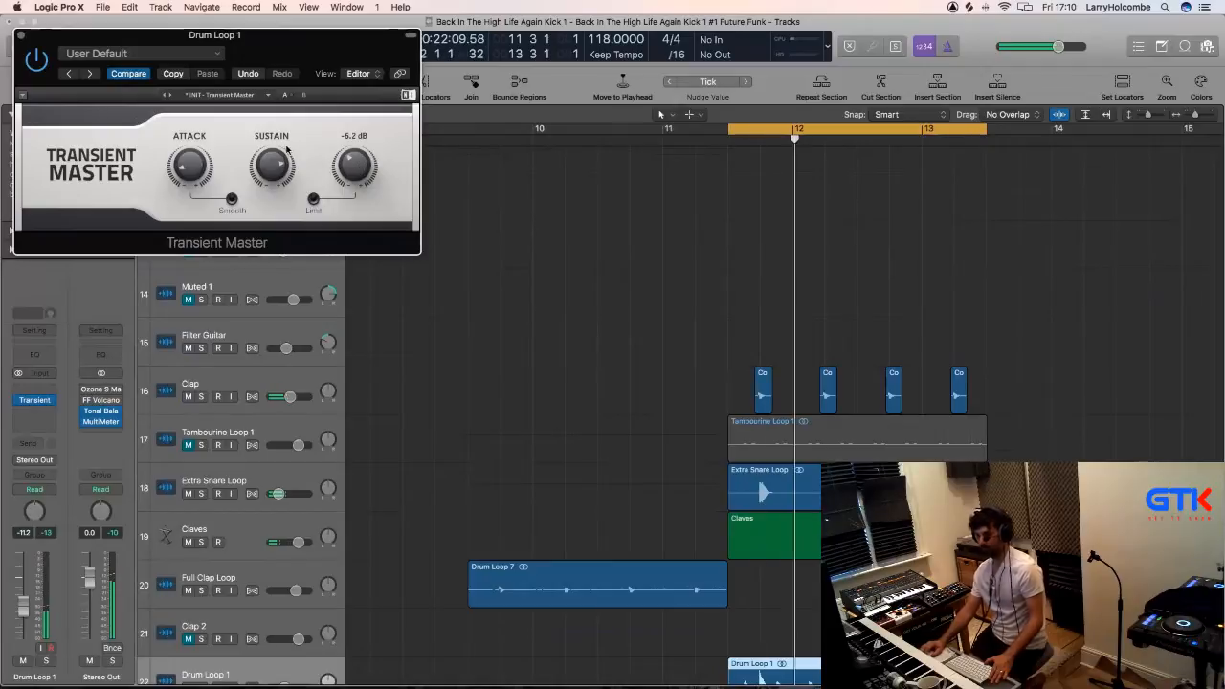
# Move the Transient Master window aside and compare Drum Loop 1 in the mix with the effect bypassed and active.
pyautogui.moveTo(99, 36); pyautogui.dragTo(1034, 517)
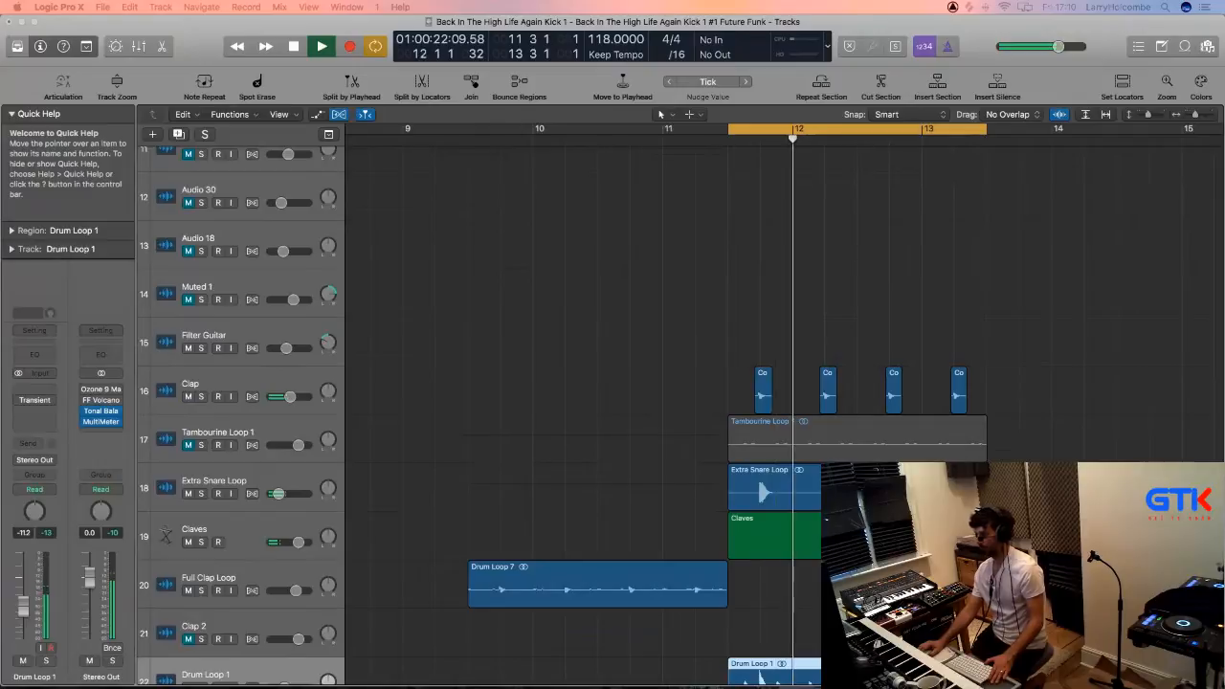
pyautogui.click(952, 536)
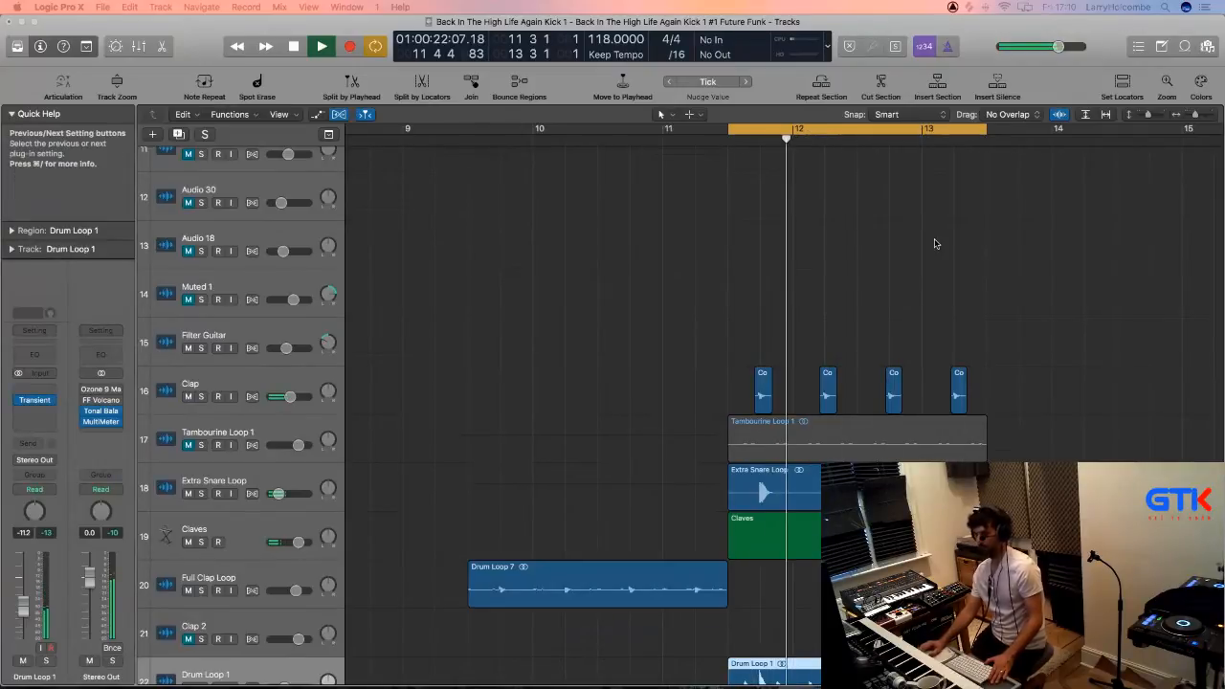
pyautogui.click(629, 262)
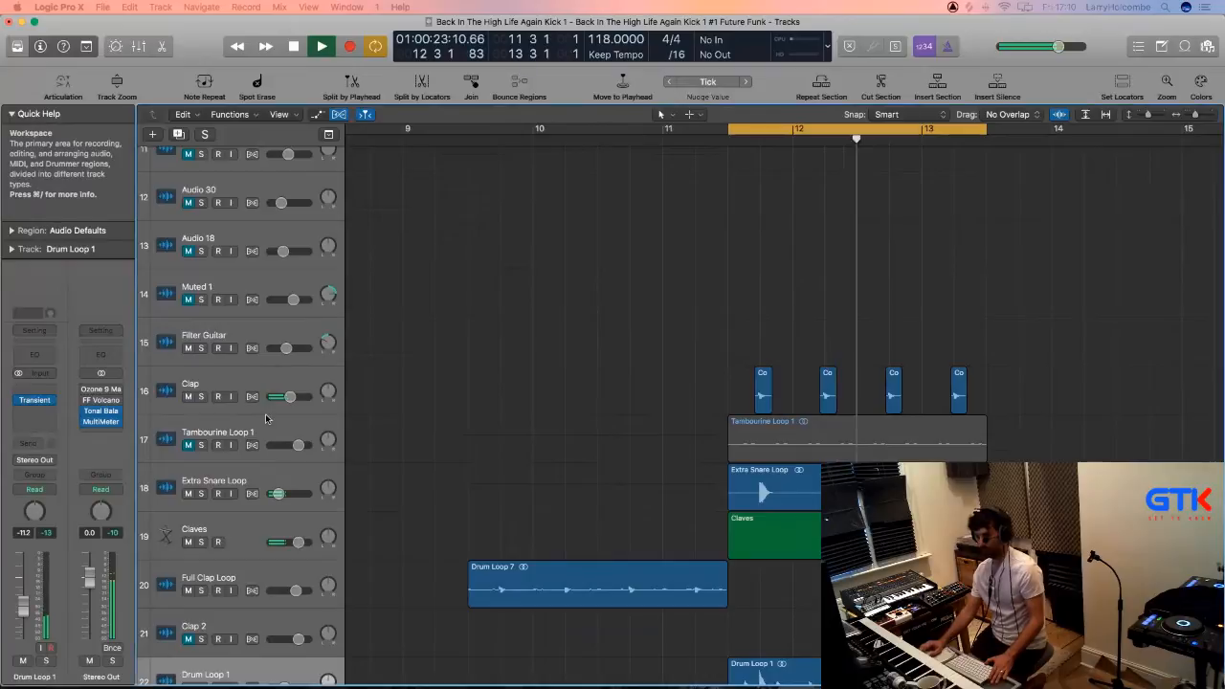
pyautogui.click(45, 661)
pyautogui.click(45, 660)
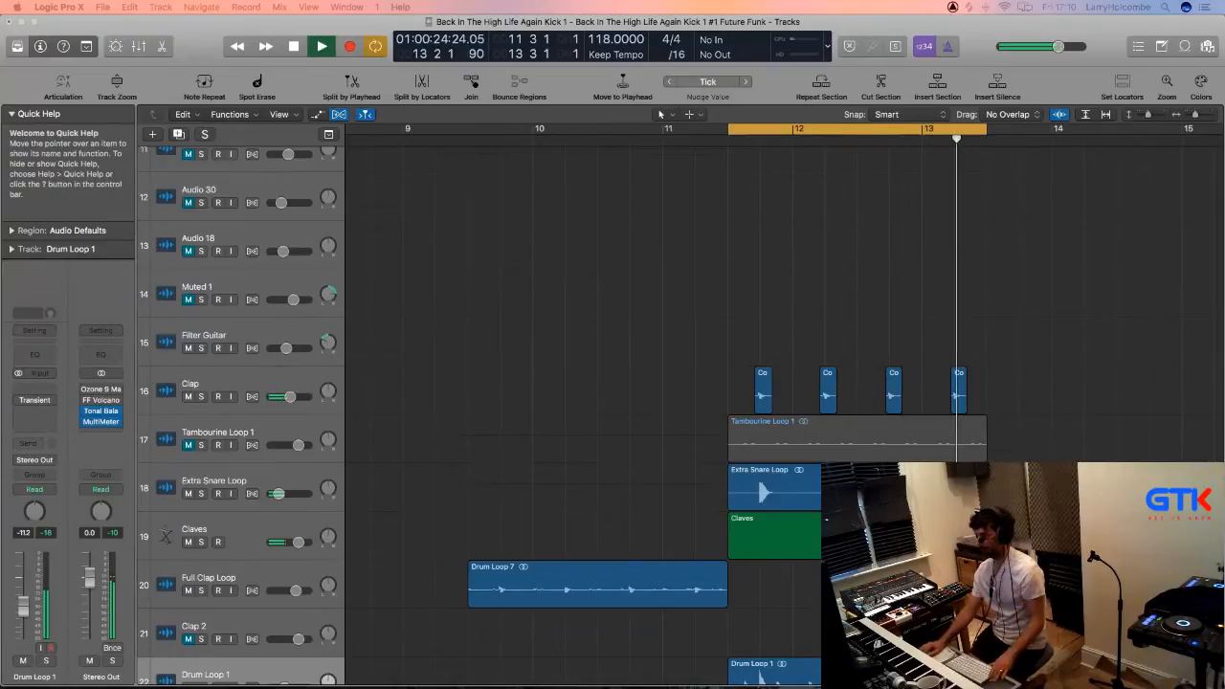
pyautogui.press(',')
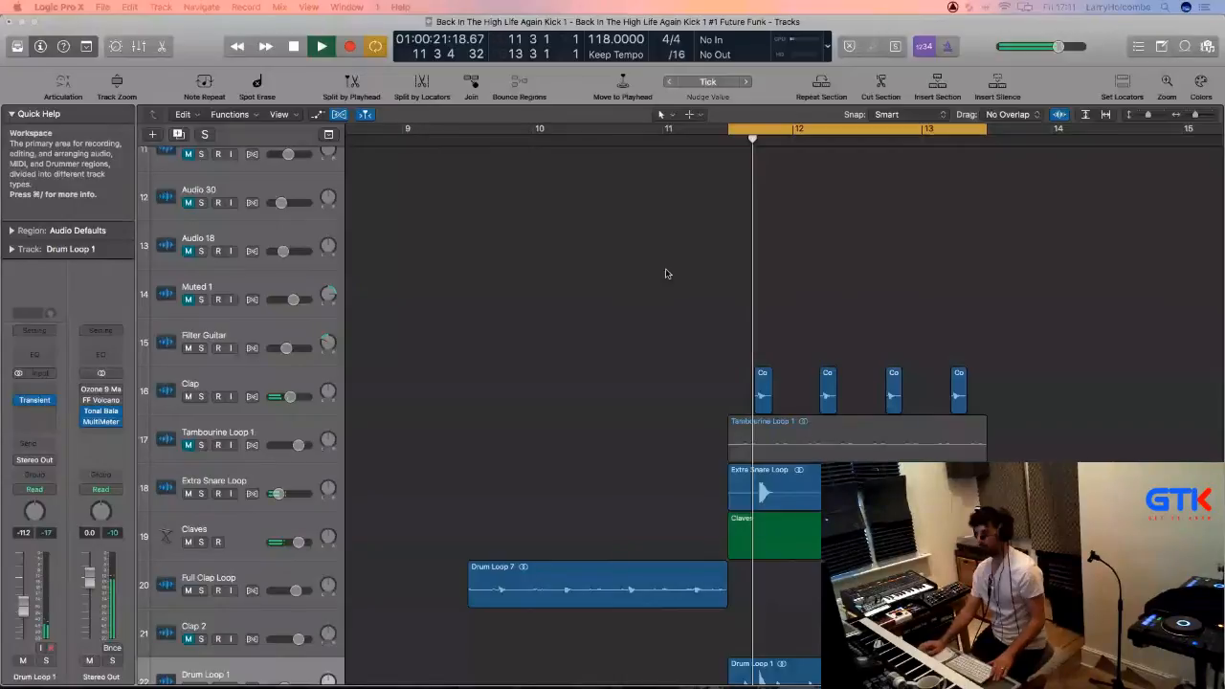
# Switch to Finder, search all files for "vinyl" and preview VinylDirt_VeryLong_Old3_ST.wav.
pyautogui.press('super+Tab')
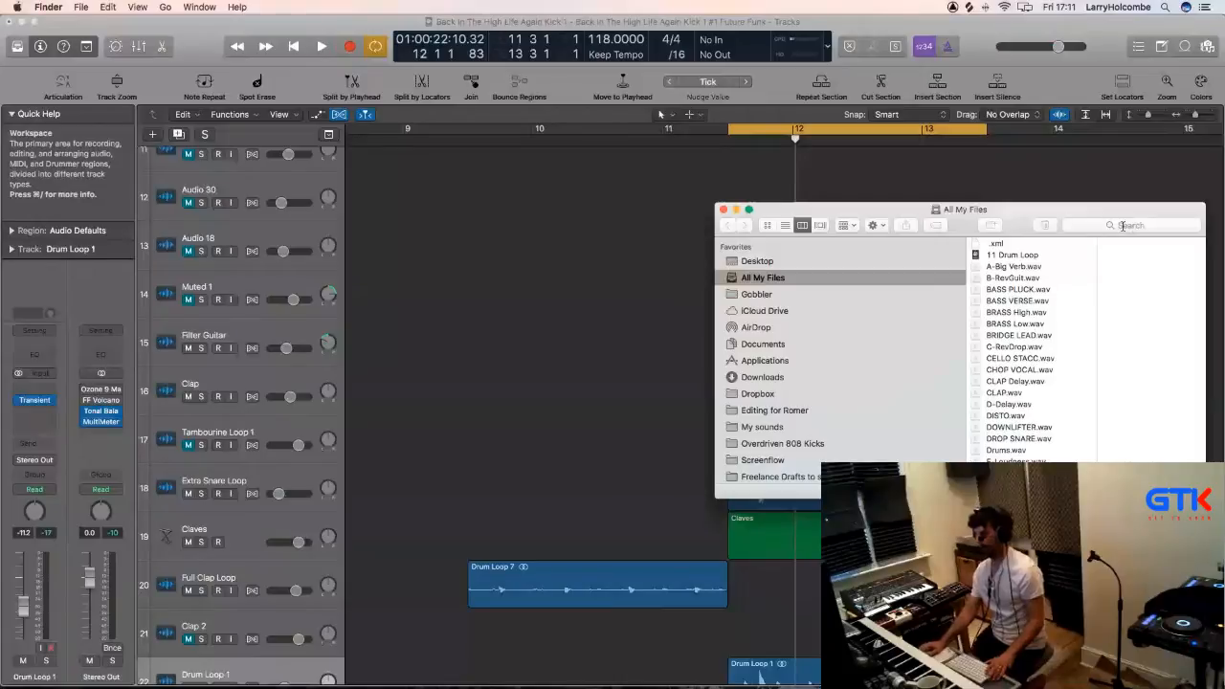
pyautogui.click(1123, 225)
pyautogui.write('vinyl')
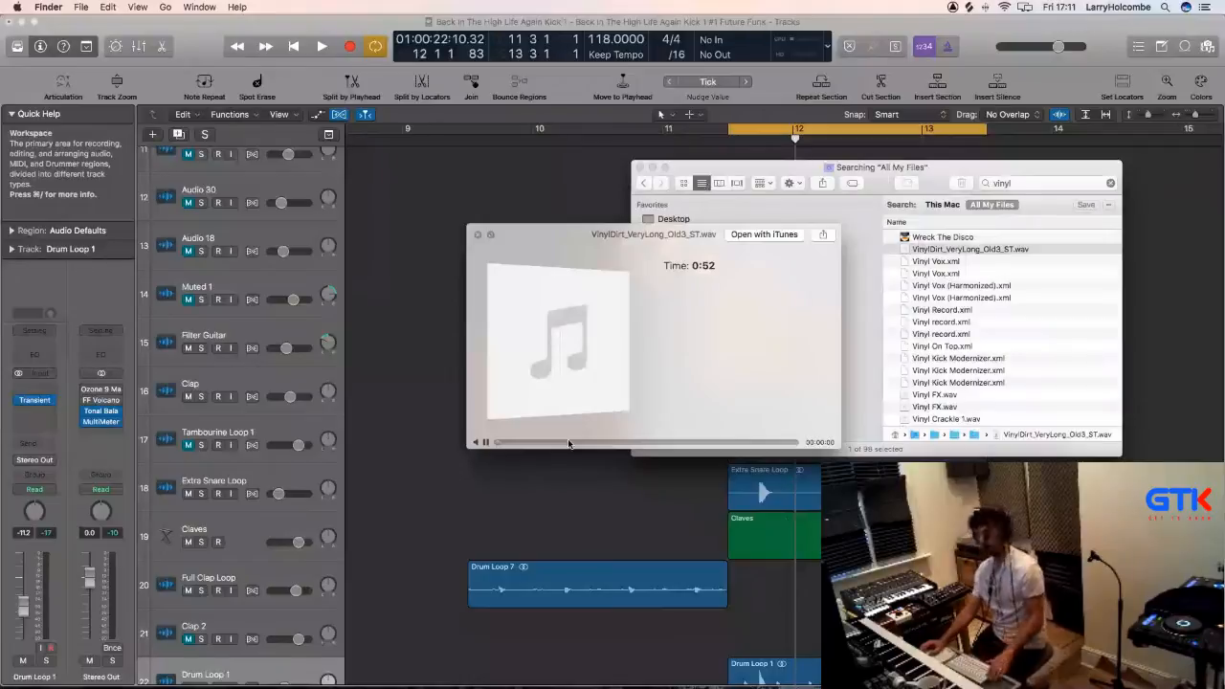
pyautogui.press('space')
# Add an audio track below Drum Loop 1 and place VinylDirt_VeryLong_Old3_ST.wav on it at the start of the cycle range.
pyautogui.scroll(-1, 430, 348)
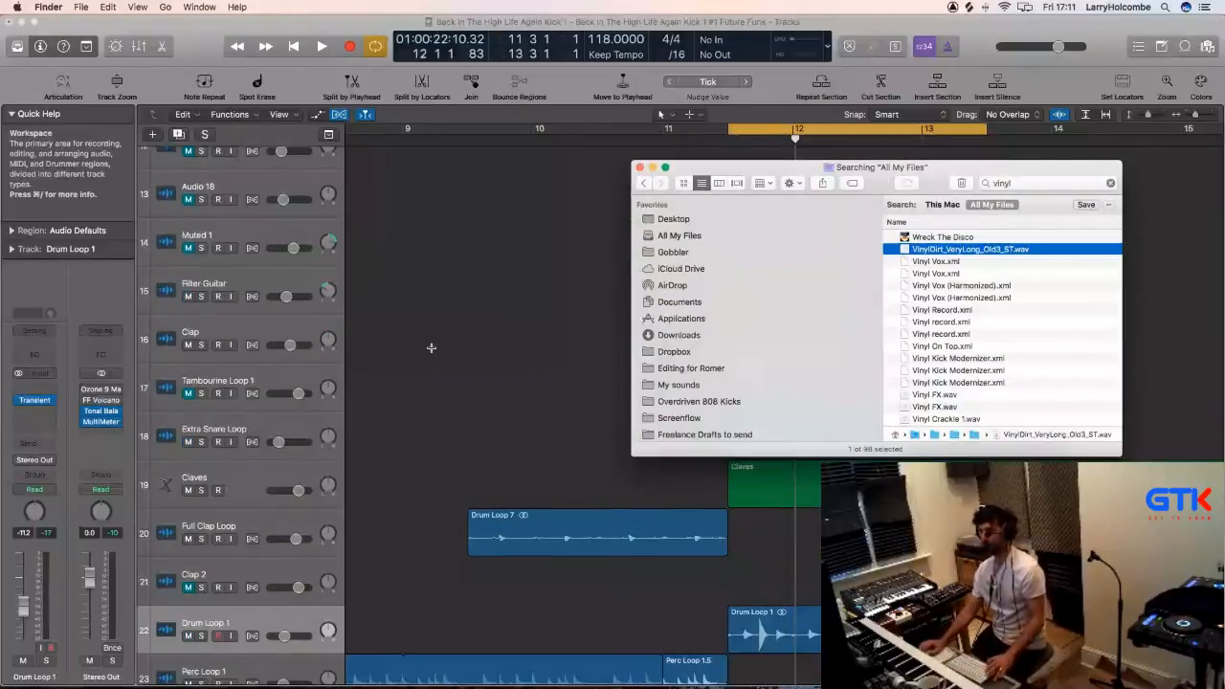
pyautogui.press('super+alt+a')
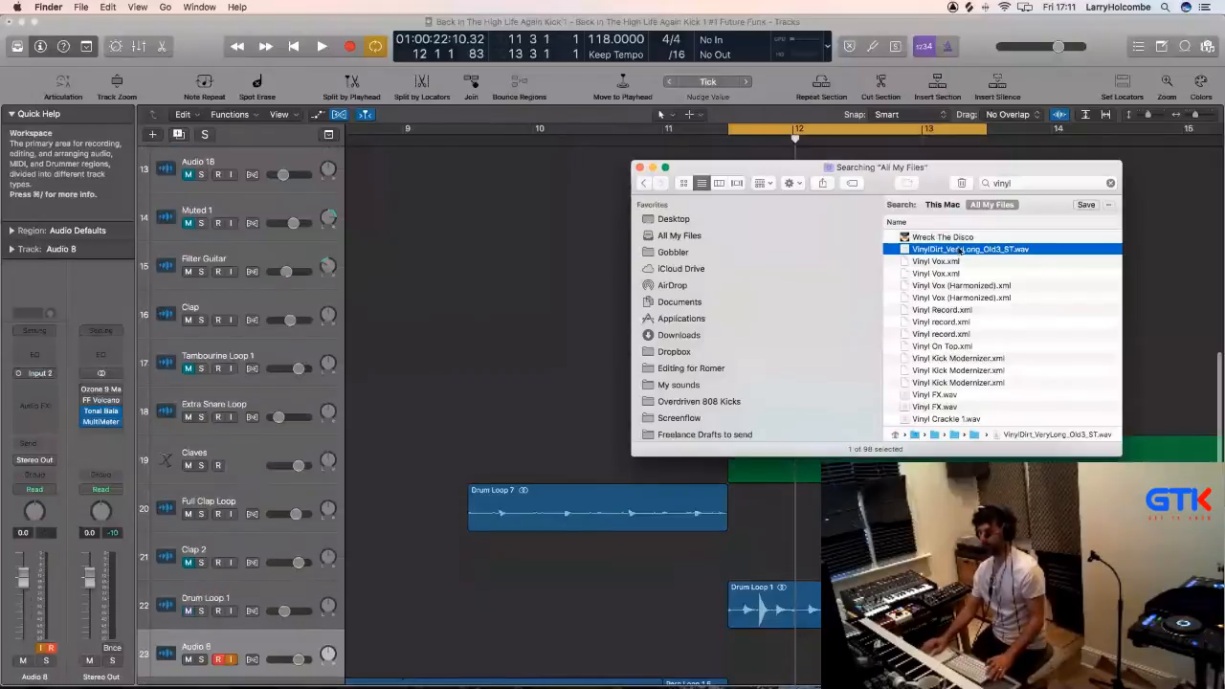
pyautogui.moveTo(961, 249); pyautogui.dragTo(728, 636)
pyautogui.click(563, 289)
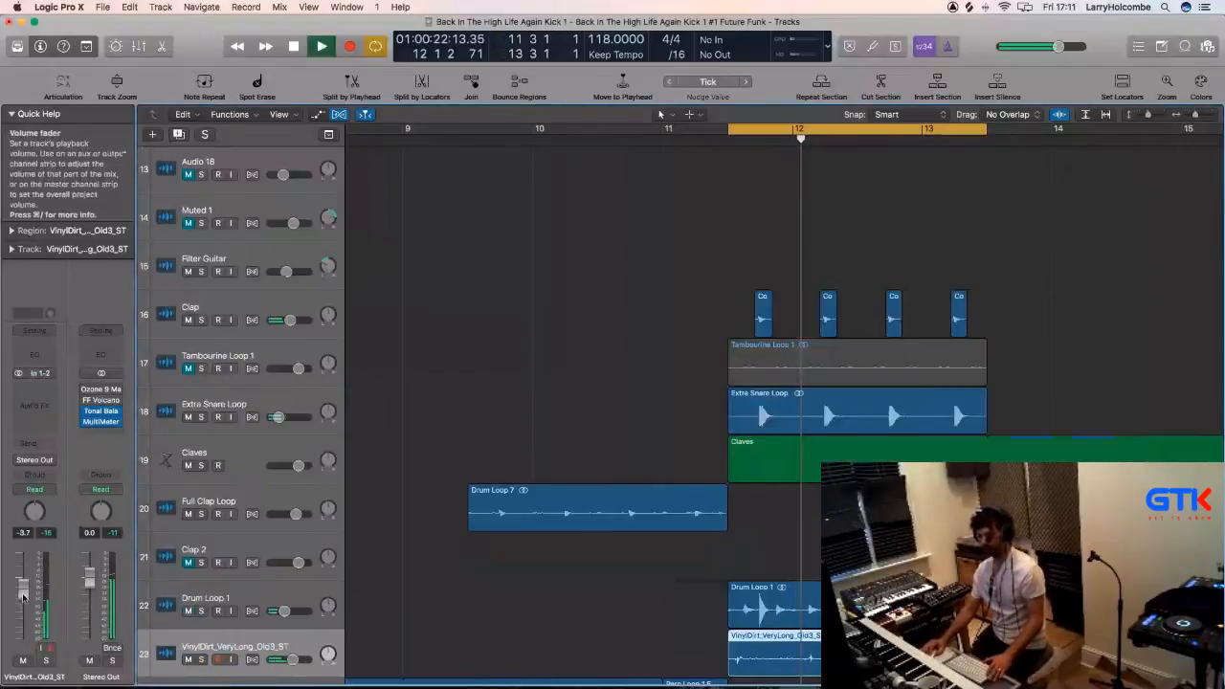
# Lower the vinyl dirt track's volume to -11.6 dB, reduce the track heights and stop playback.
pyautogui.moveTo(23, 596); pyautogui.dragTo(24, 618)
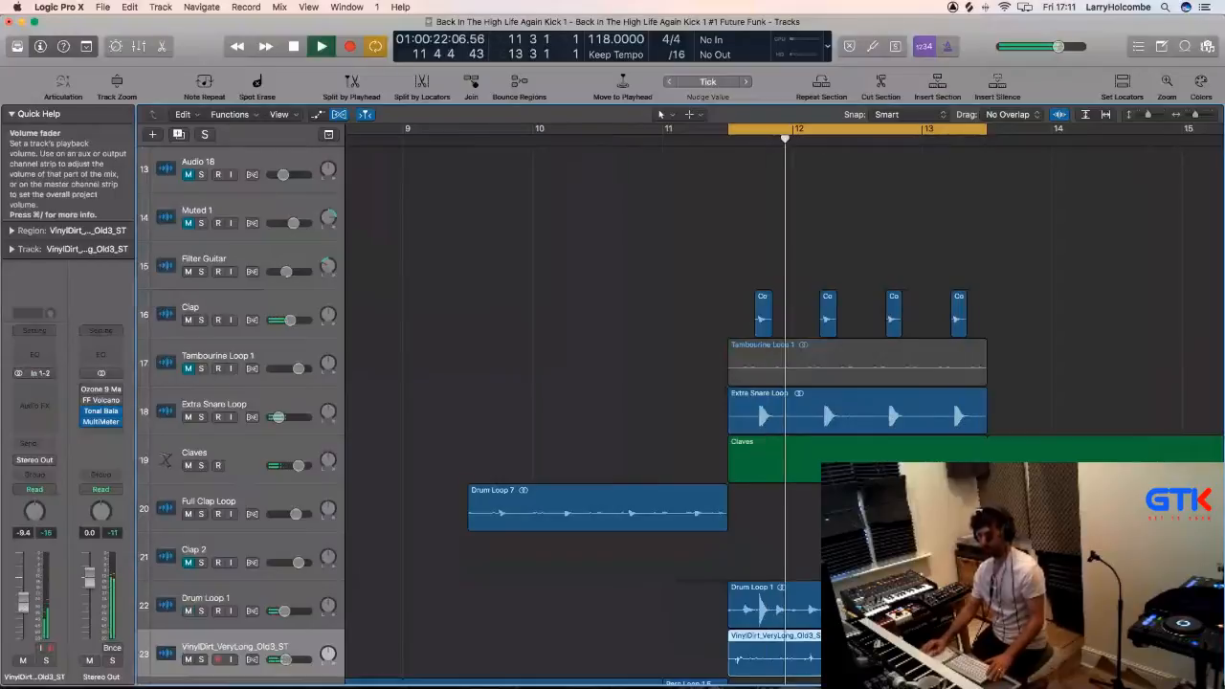
pyautogui.press('super+Up')
pyautogui.press('super+Up')
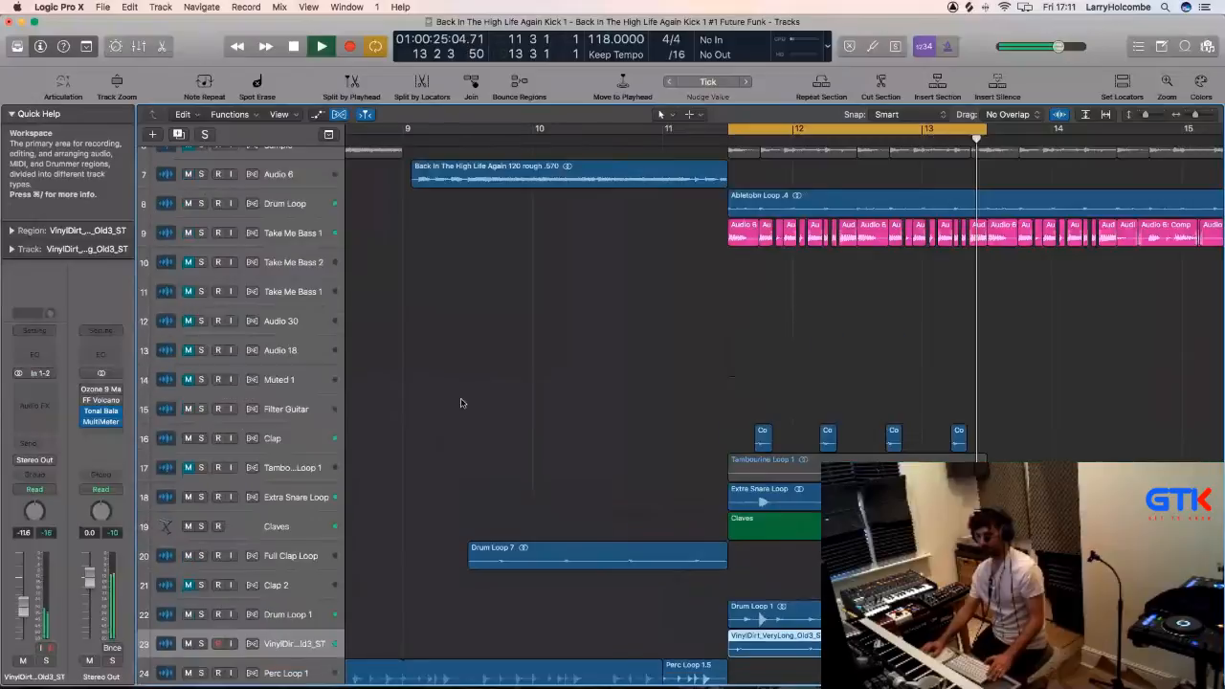
pyautogui.press('space')
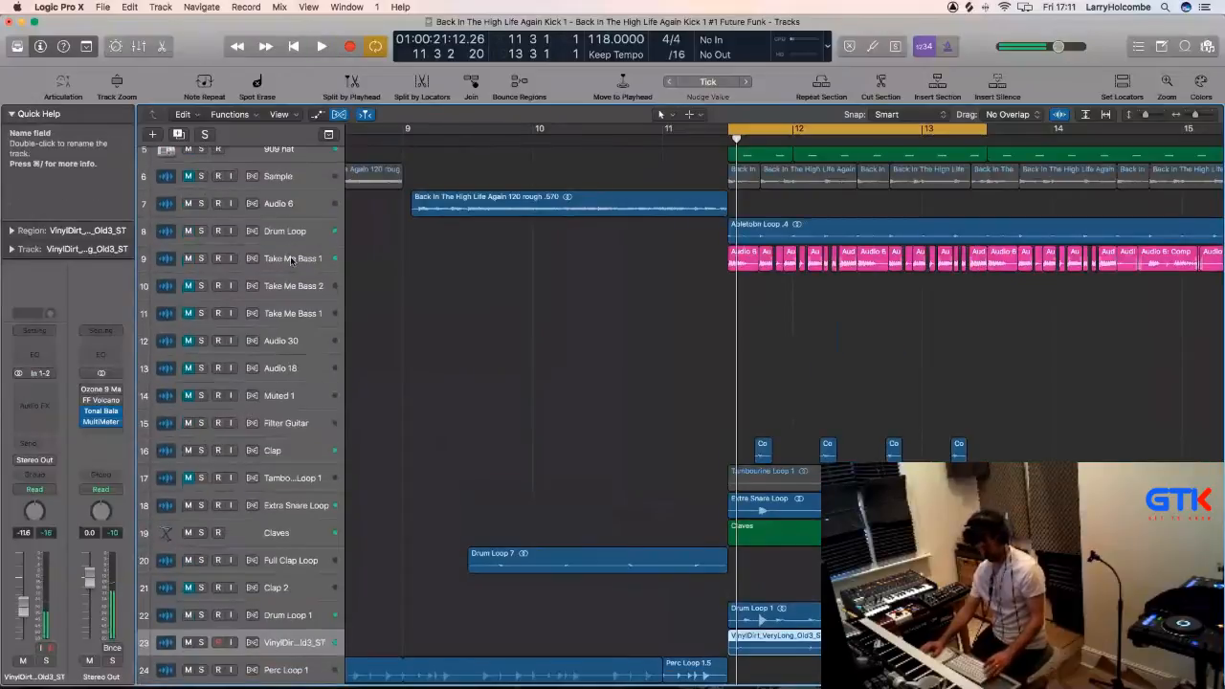
# Show Flex controls, select the tracks from Sample to Hat Loop 1 and turn on Flex for all the audio tracks.
pyautogui.click(291, 260)
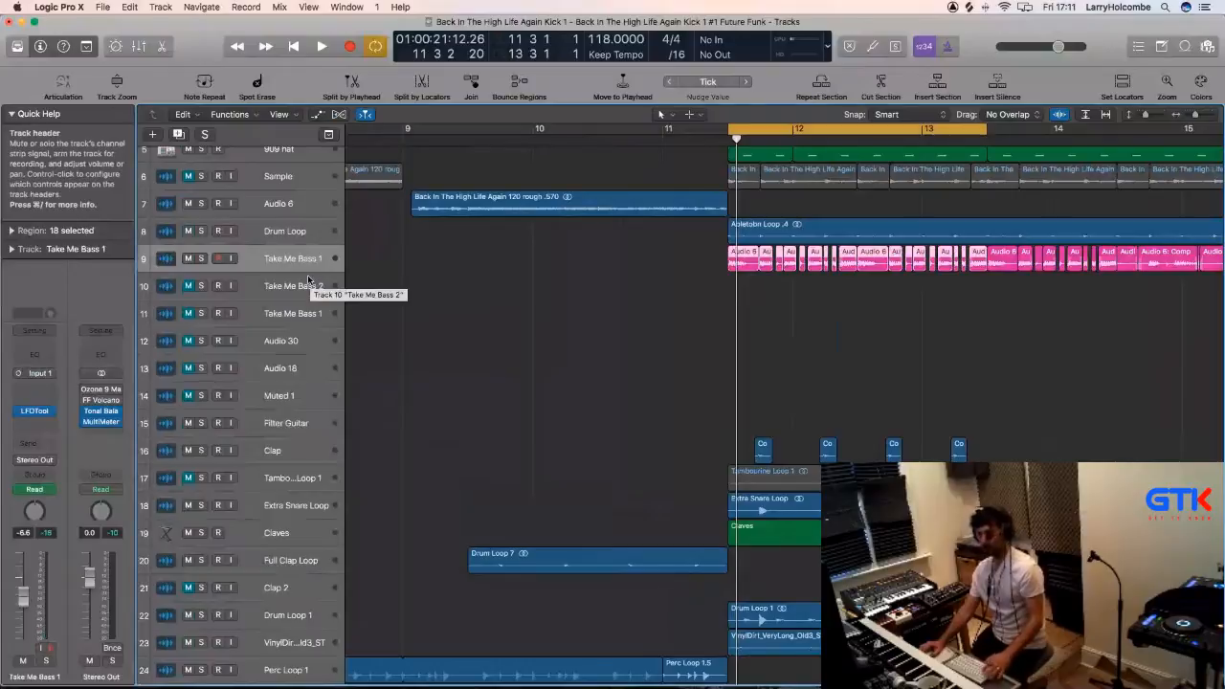
pyautogui.press('super+Down')
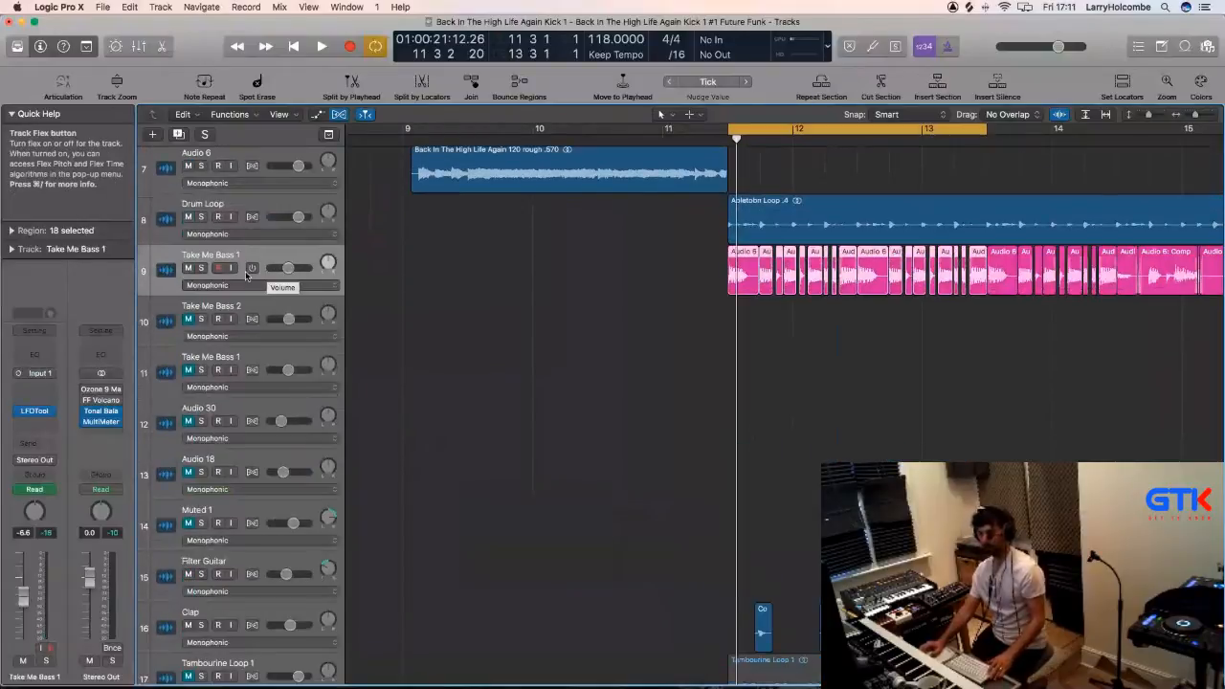
pyautogui.scroll(3, 272, 252)
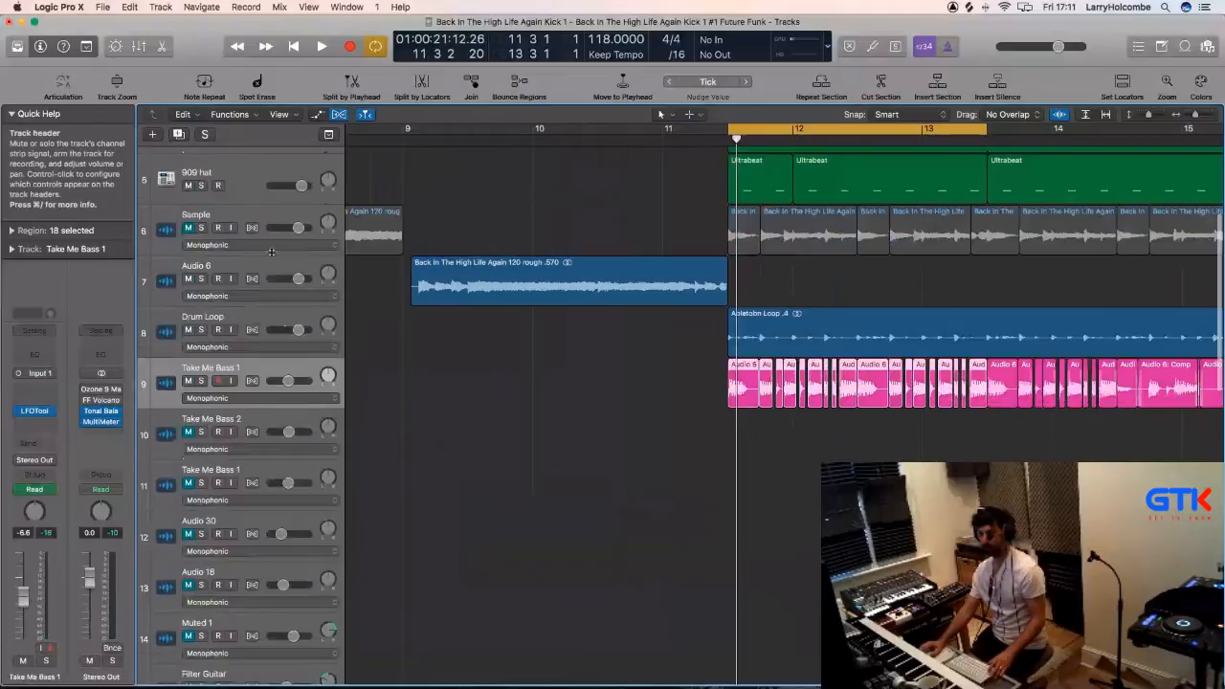
pyautogui.click(272, 251)
pyautogui.scroll(-2, 278, 268)
pyautogui.scroll(-10, 282, 285)
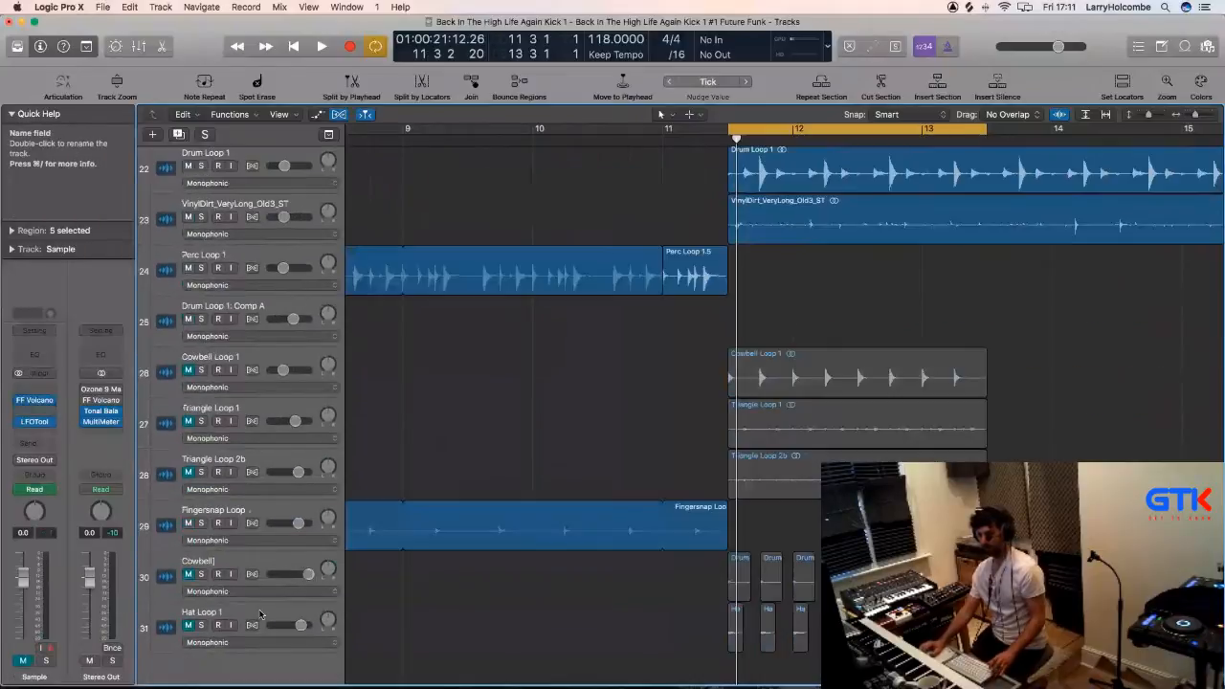
pyautogui.press('super+a')
pyautogui.click(252, 625)
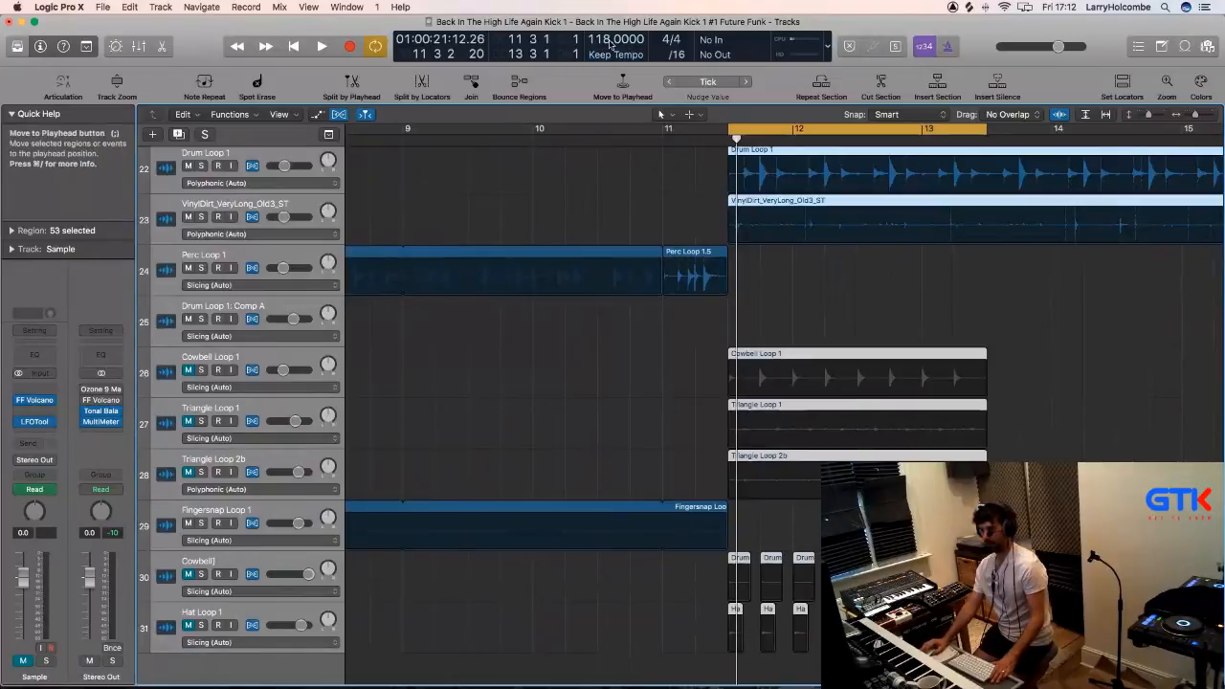
# Try to change the project tempo to 122 directly in the tempo display.
pyautogui.moveTo(610, 44); pyautogui.dragTo(611, 53)
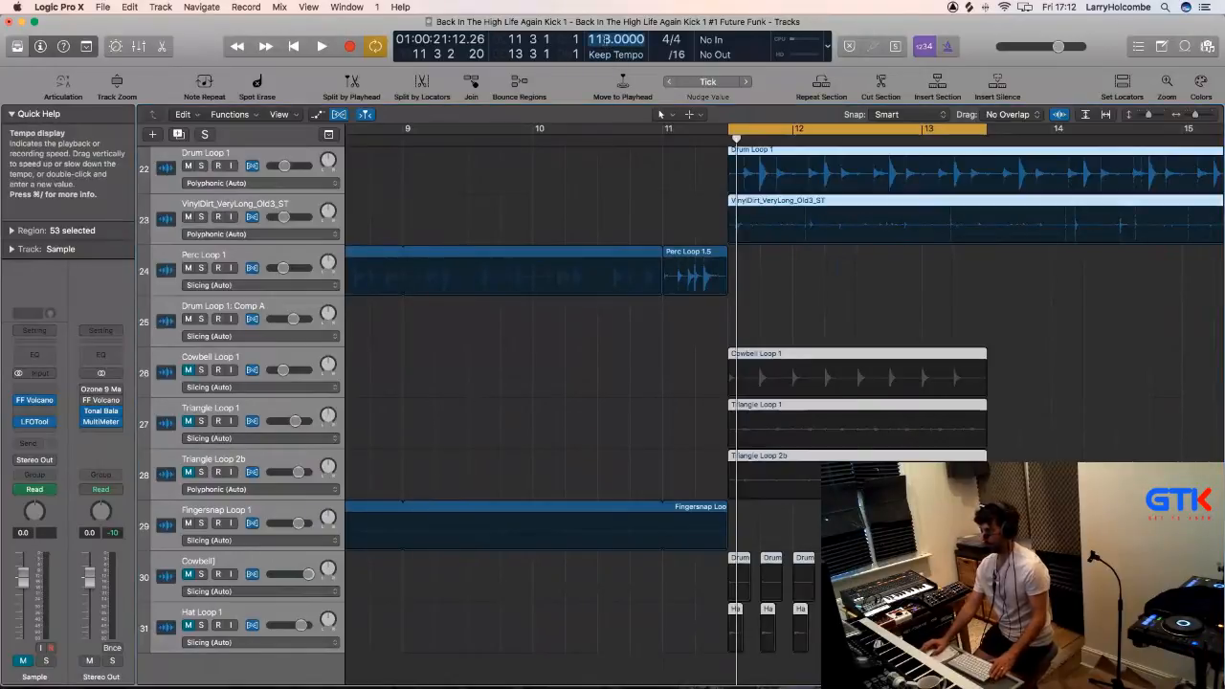
pyautogui.write('122')
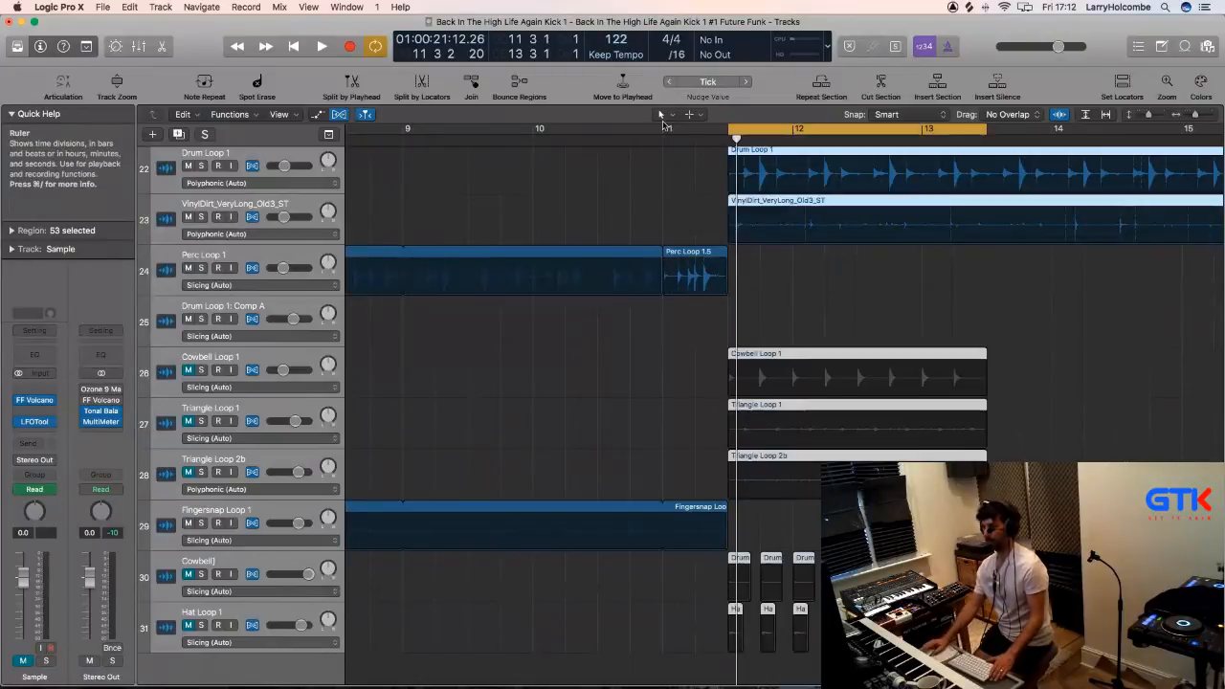
pyautogui.press('Return')
pyautogui.click(706, 237)
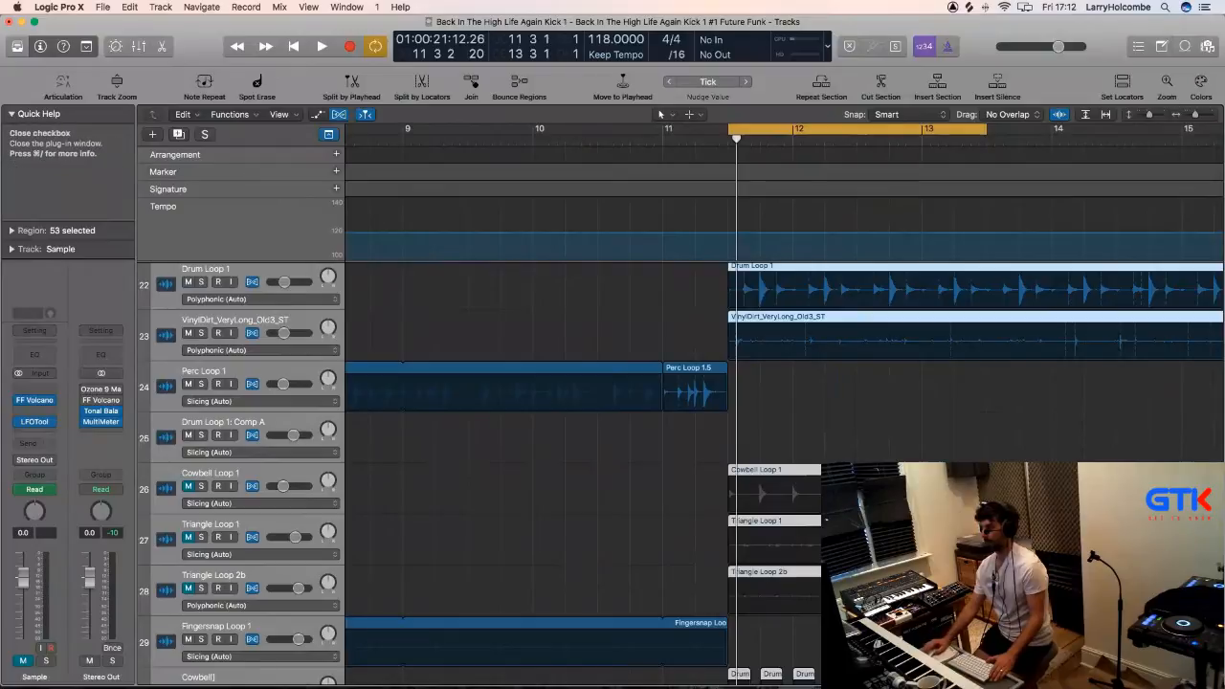
# Open the Tempo list and delete the surplus tempo events, keeping only the one at position 1 1 1 1.
pyautogui.click(1208, 46)
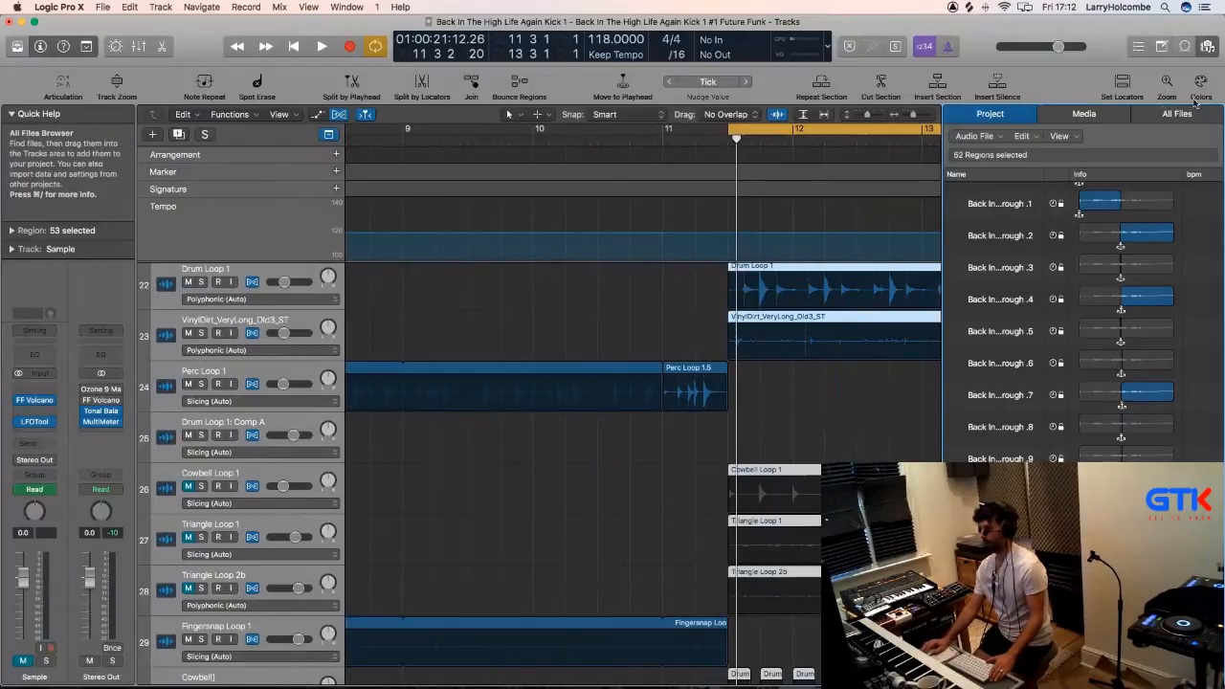
pyautogui.click(1138, 49)
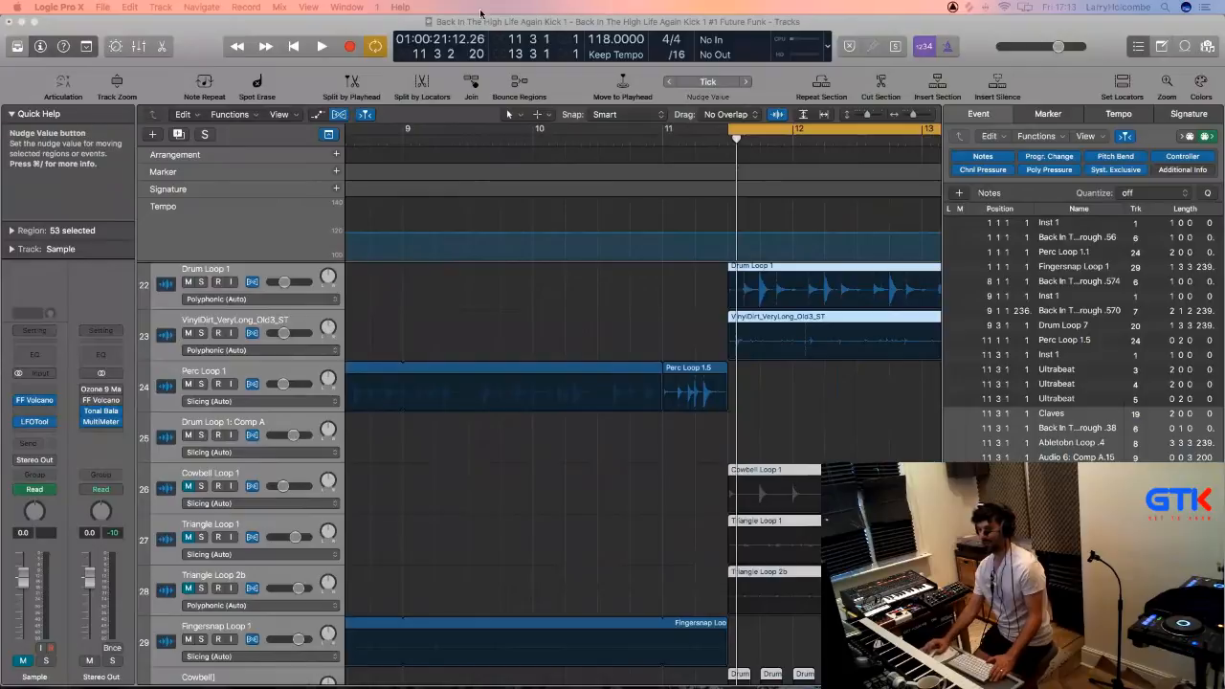
pyautogui.click(218, 25)
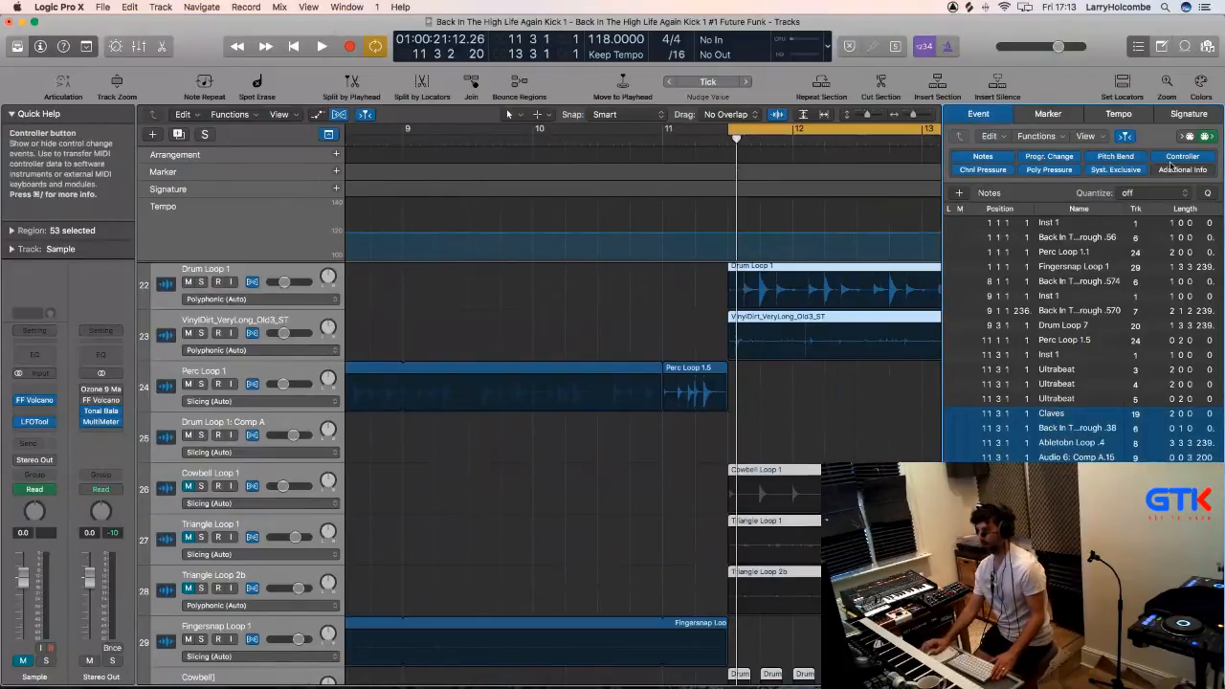
pyautogui.click(1118, 114)
pyautogui.click(1049, 192)
pyautogui.keyDown('shift'); pyautogui.click(1044, 218); pyautogui.keyUp('shift')
pyautogui.press('Delete')
# Set the tempo event at position 1 1 1 1 to 124 and play the loop at that speed.
pyautogui.doubleClick(1042, 189)
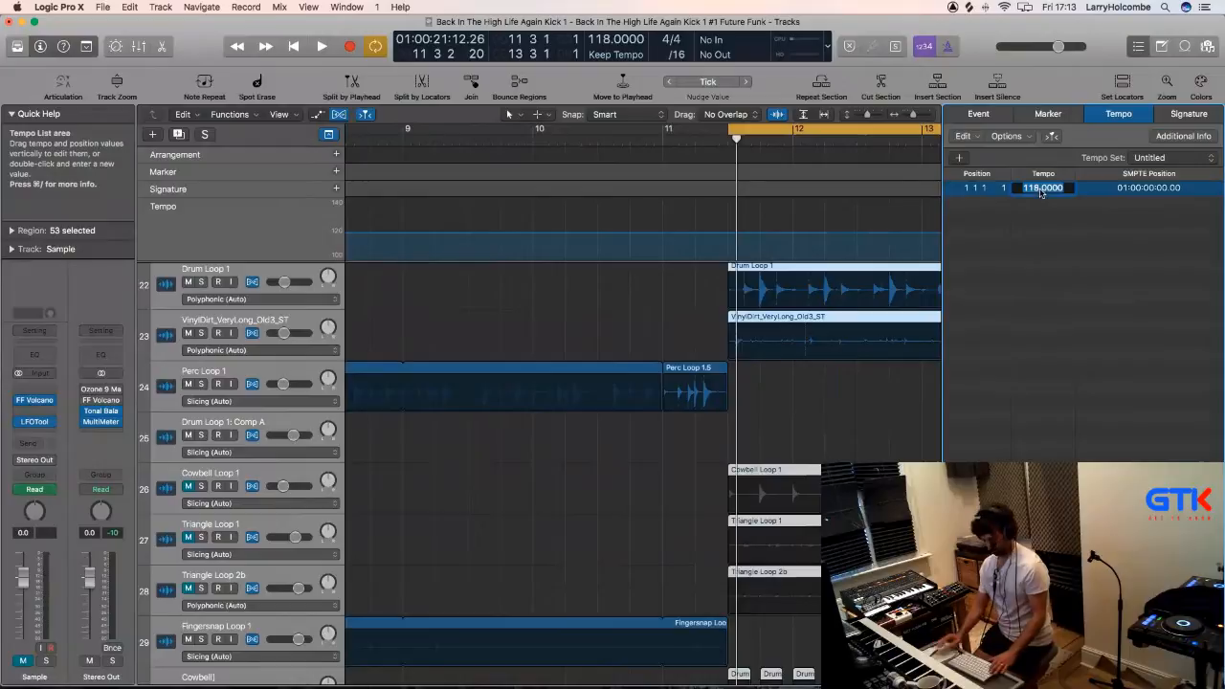
pyautogui.write('124')
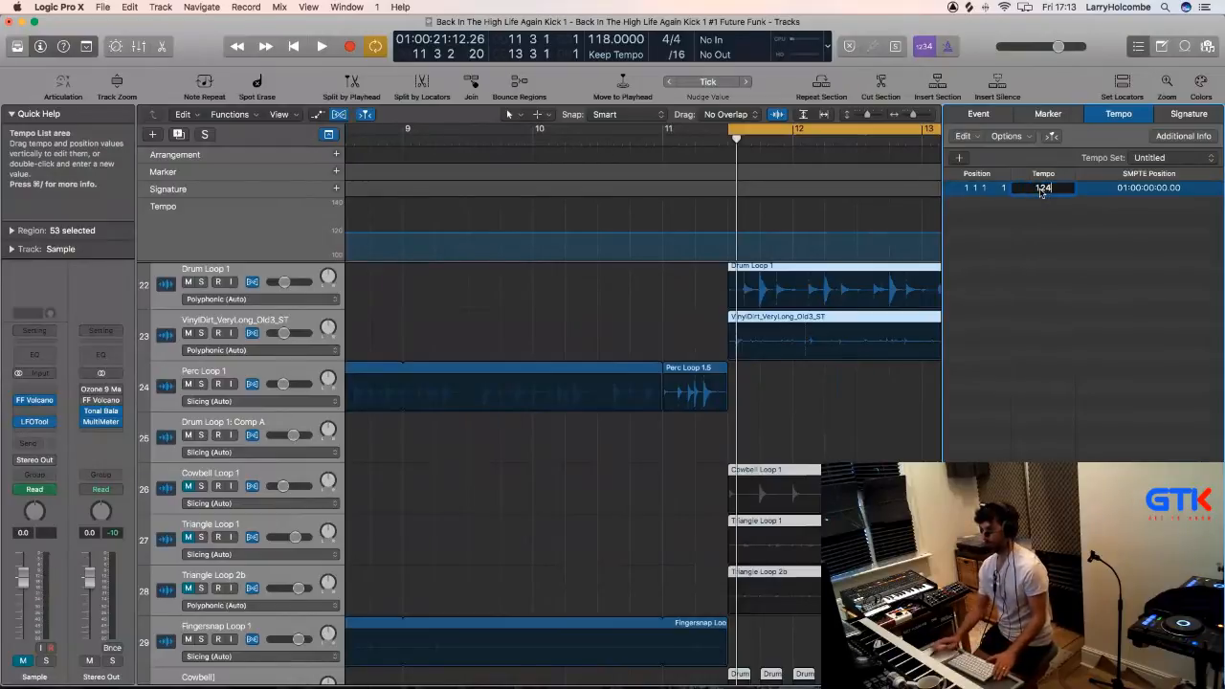
pyautogui.press('Return')
pyautogui.press('space')
pyautogui.hscroll(-1, 574, 344)
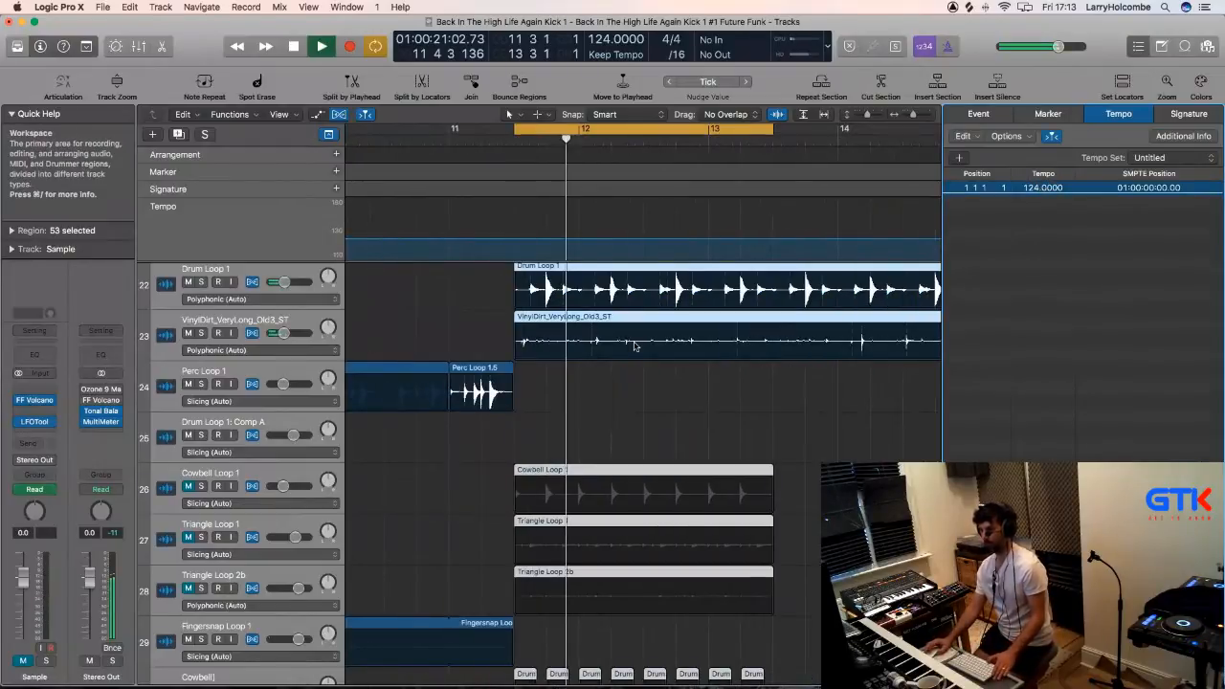
# Deselect all regions, then hide the global tracks and reduce the track heights to fit more of the arrangement.
pyautogui.click(430, 297)
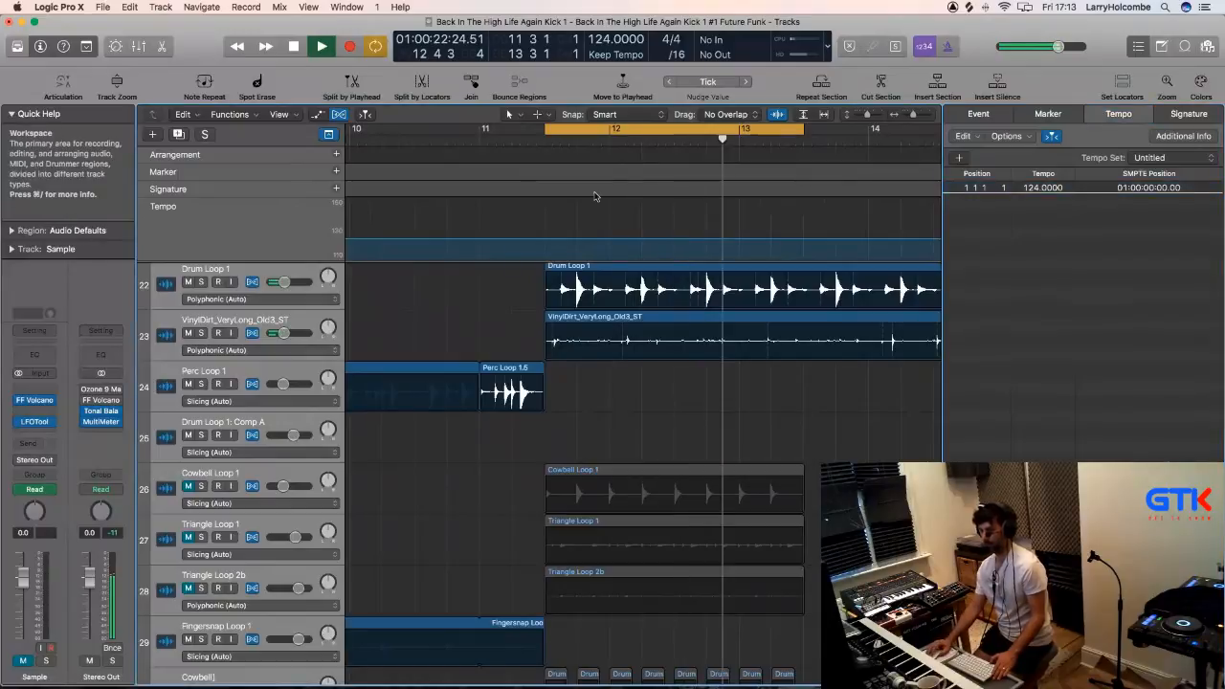
pyautogui.scroll(-3, 487, 209)
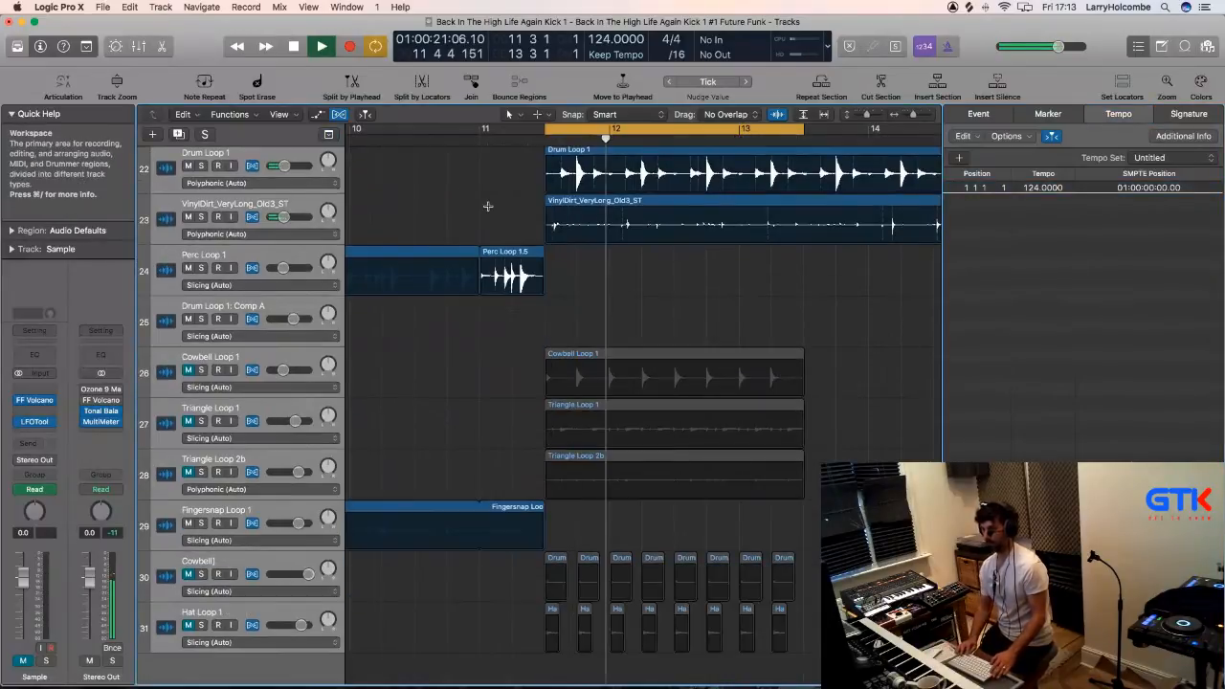
pyautogui.press('super+Up')
pyautogui.press('super+Up')
pyautogui.press('super+Up')
pyautogui.press('super+Up')
pyautogui.press('super+Up')
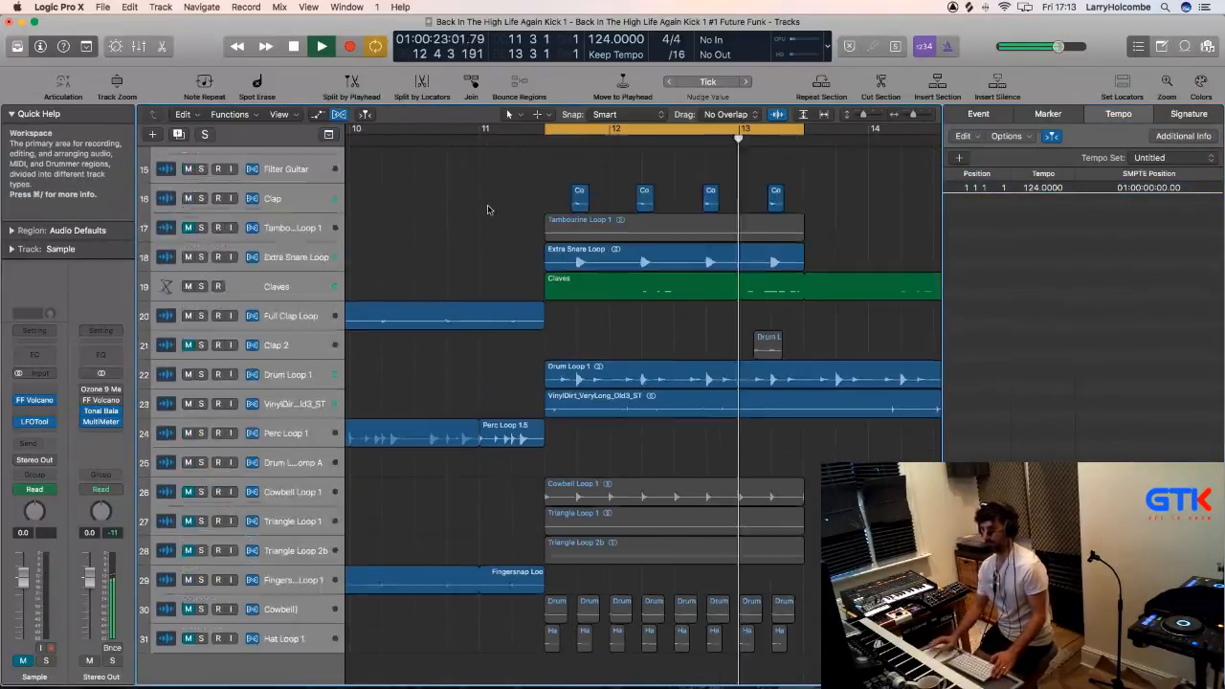
pyautogui.press('super+Left')
pyautogui.scroll(3, 456, 204)
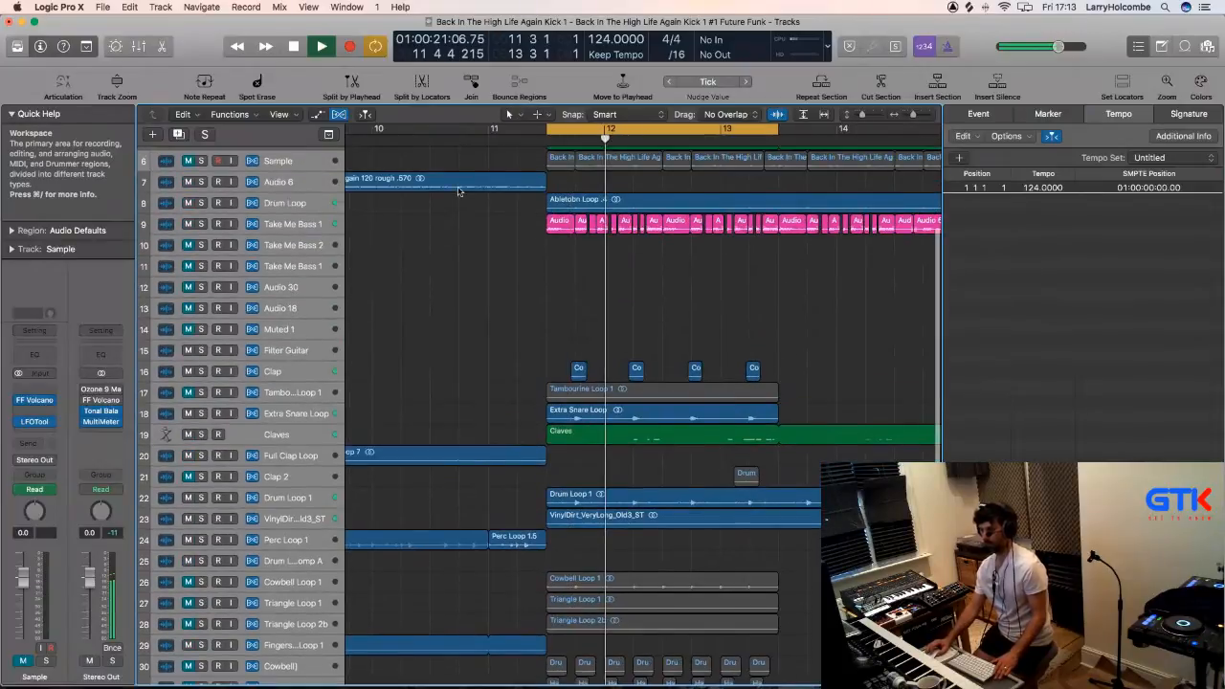
pyautogui.scroll(1, 350, 274)
# Unmute the Sample track, set its FF Volcano 2 filter 1 frequency to about 63 Hz and close the plug-in.
pyautogui.click(287, 241)
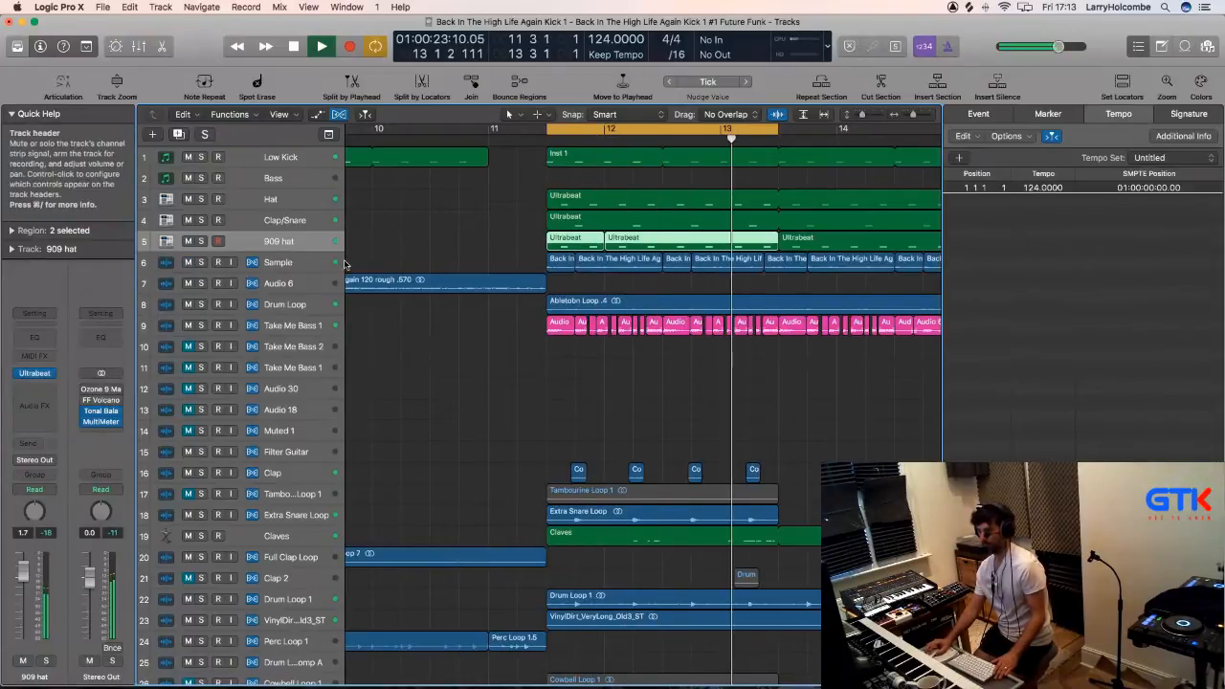
pyautogui.click(287, 262)
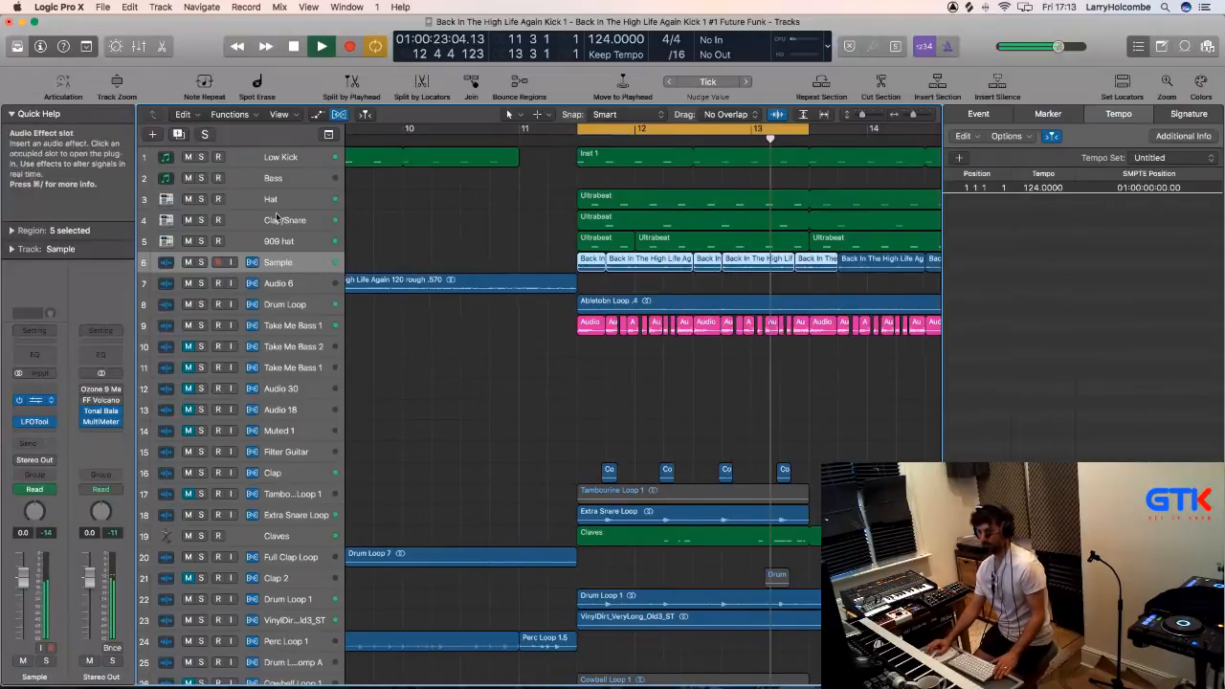
pyautogui.click(35, 400)
pyautogui.moveTo(228, 231); pyautogui.dragTo(228, 350)
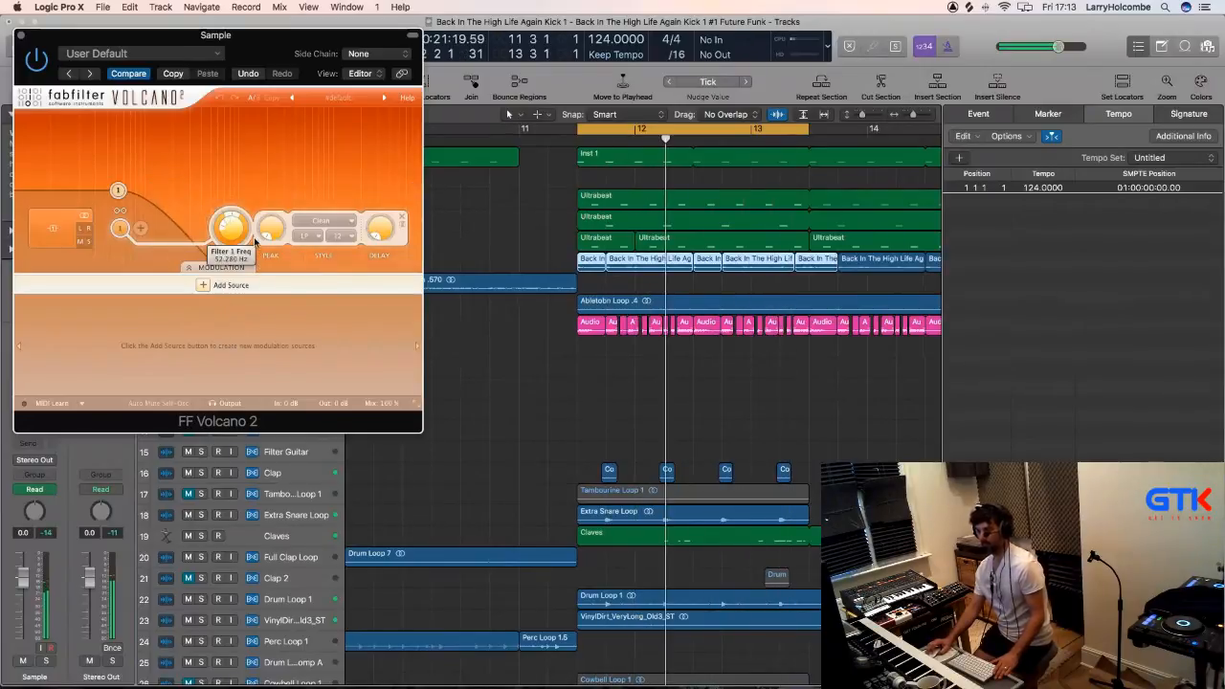
pyautogui.scroll(2, 235, 224)
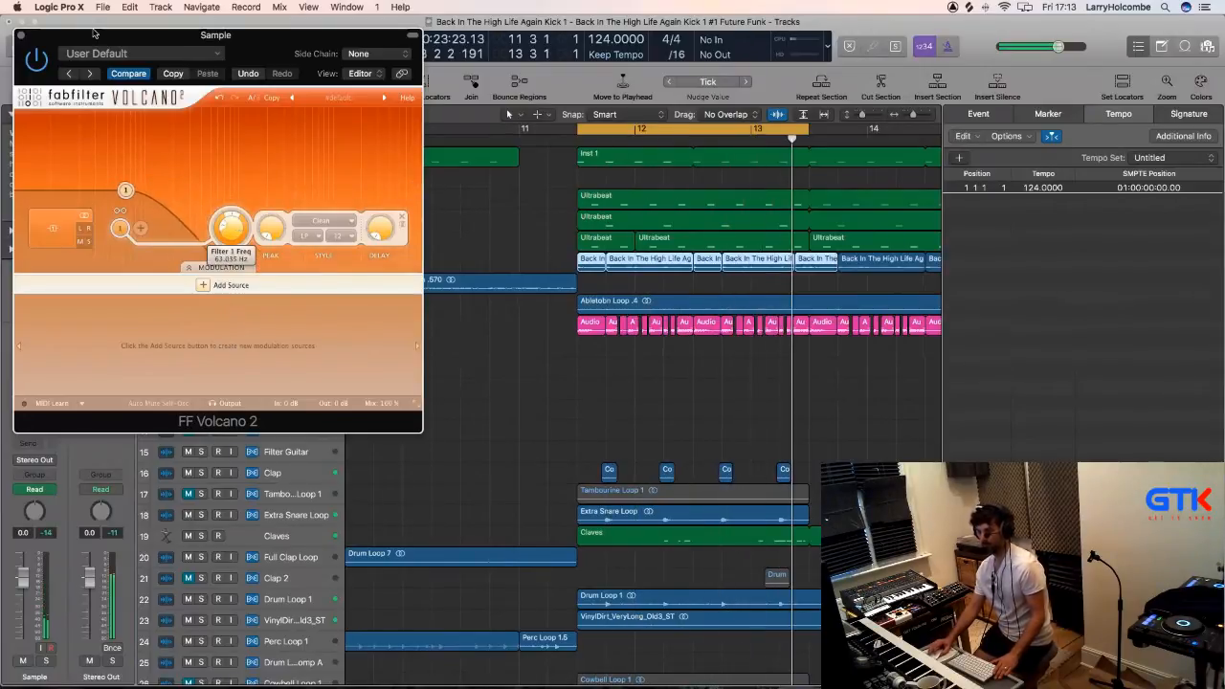
pyautogui.press('super+w')
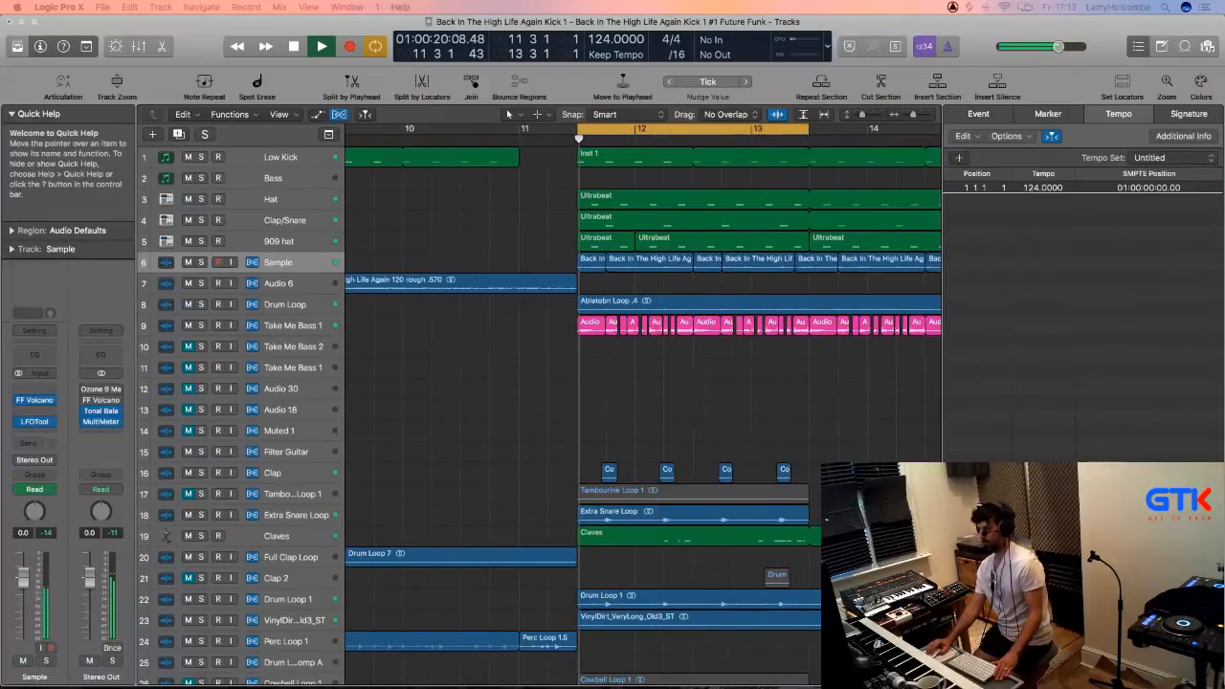
# Stop playback, set the tempo event to 122 and play the arrangement again, moving the playhead back to bar 9.
pyautogui.press('space')
pyautogui.doubleClick(1041, 188)
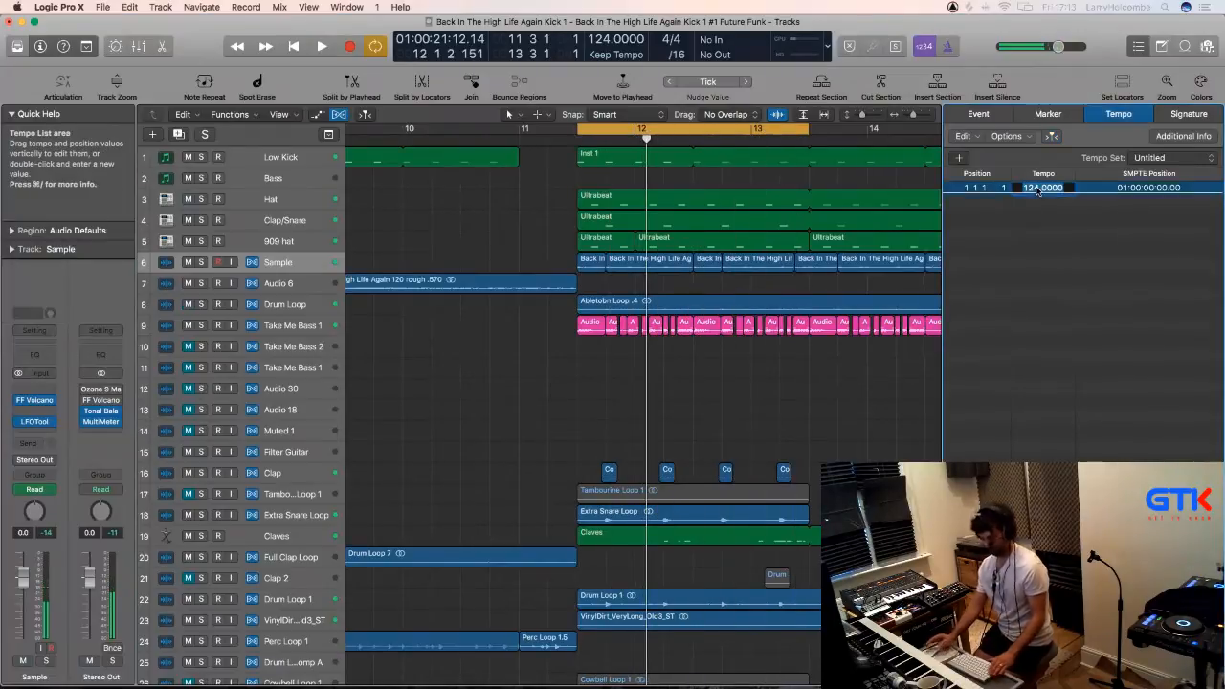
pyautogui.write('122')
pyautogui.press('Return')
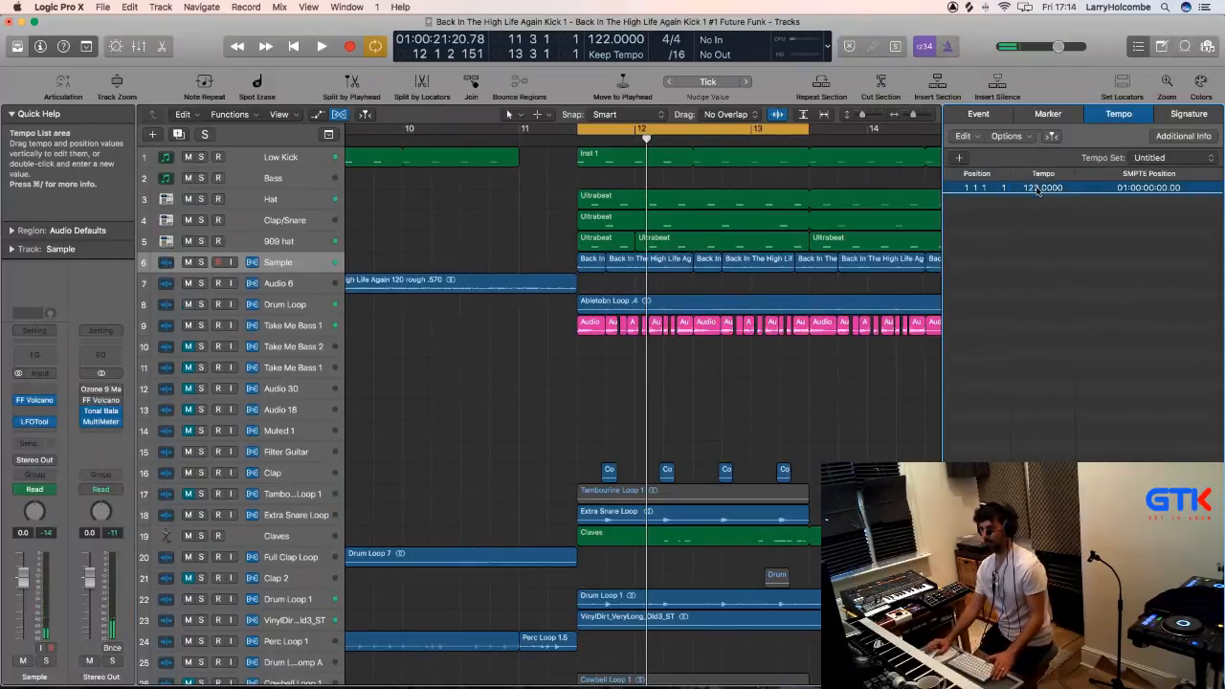
pyautogui.press('space')
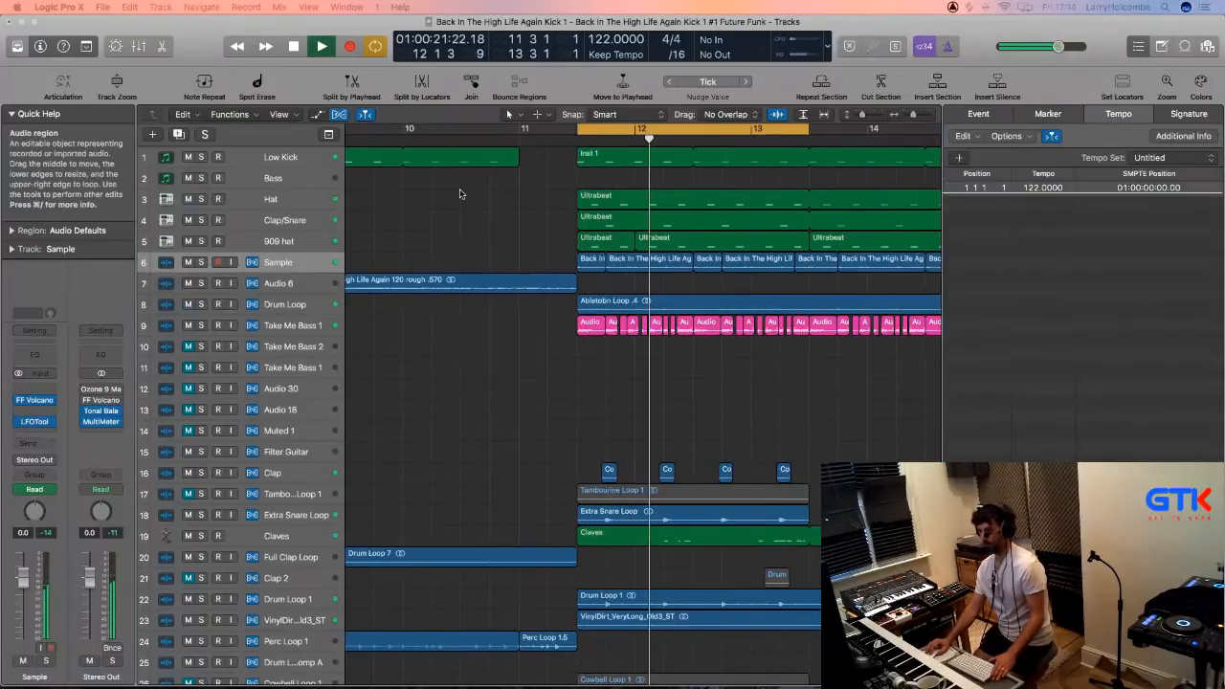
pyautogui.hscroll(-2, 435, 204)
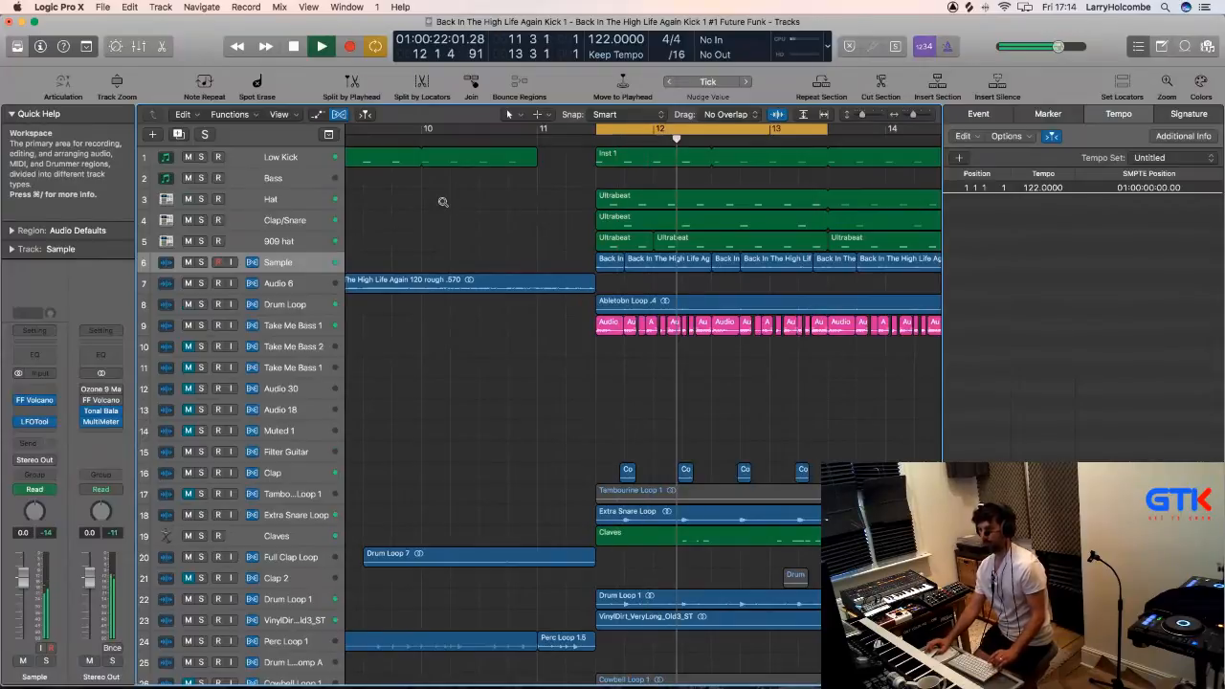
pyautogui.scroll(-2, 442, 202)
pyautogui.click(433, 140)
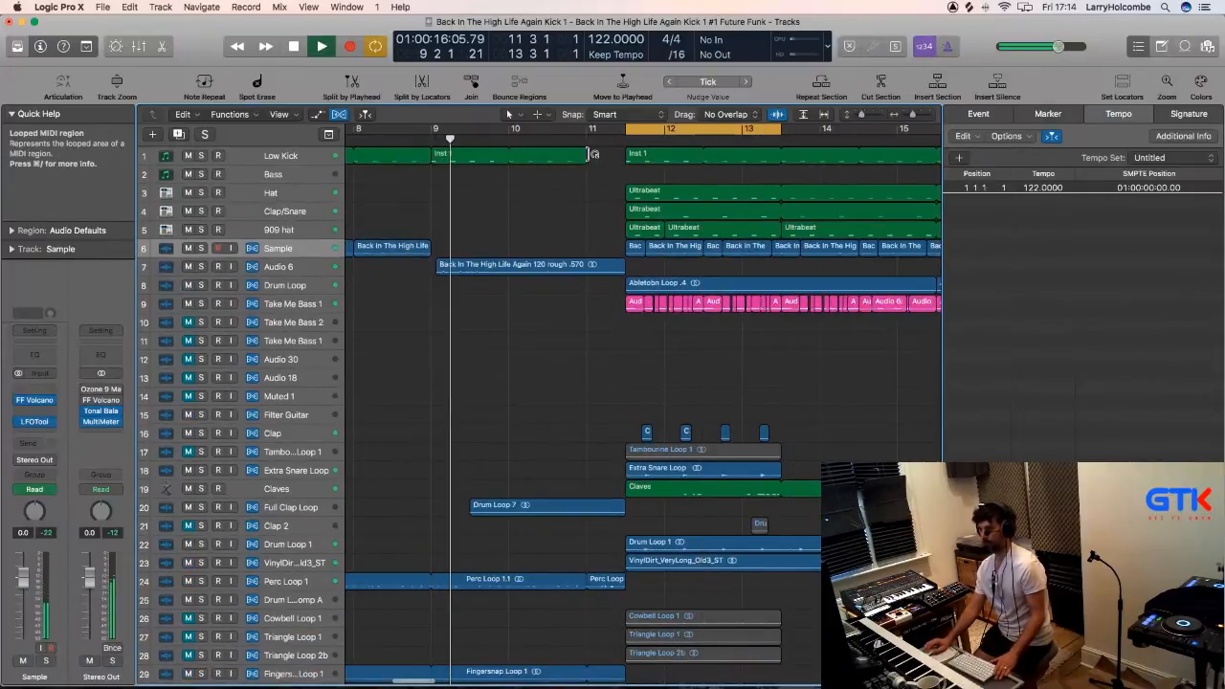
# Set the tempo event at position 1 1 1 1 to 120, listen to the loop and stop playback.
pyautogui.click(1034, 208)
pyautogui.doubleClick(1034, 208)
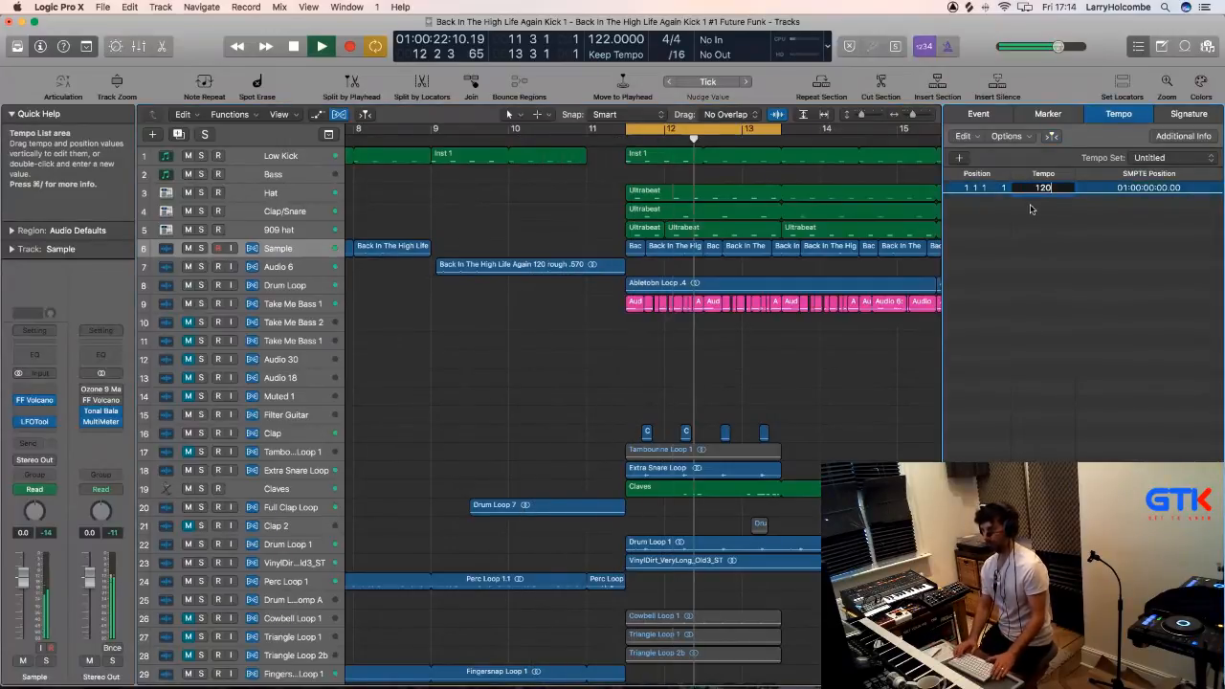
pyautogui.write('120')
pyautogui.press('Return')
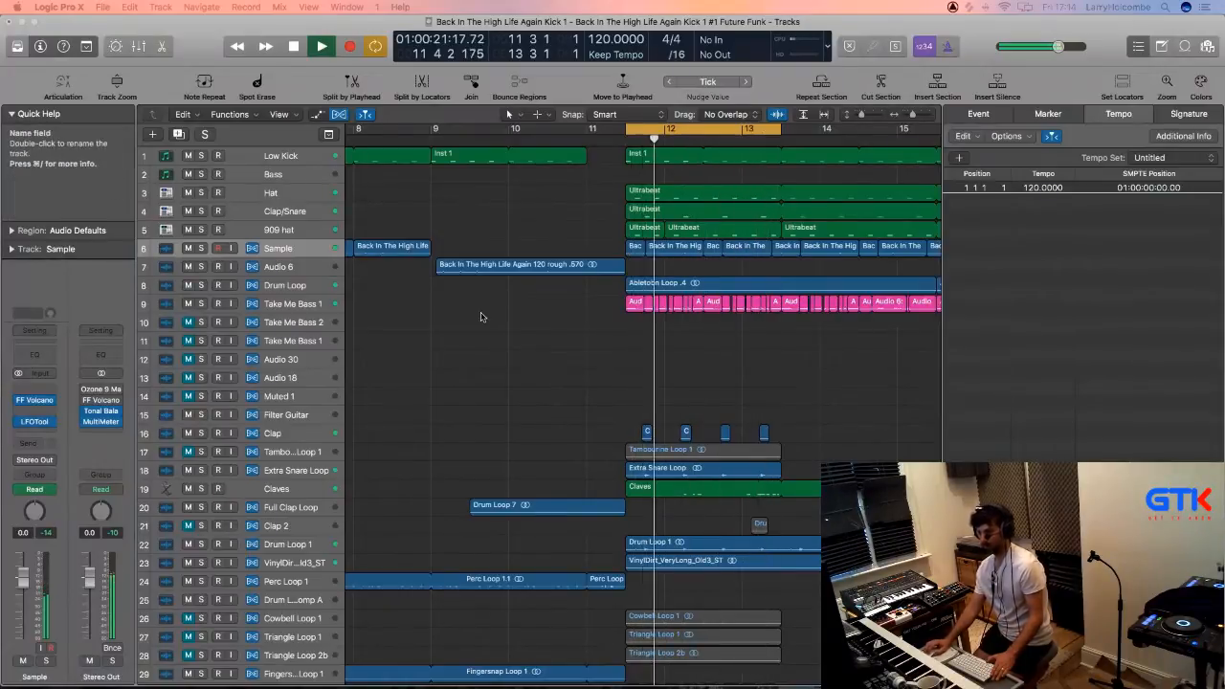
pyautogui.press('space')
# Resume playback, lower the Drum Loop 1 track's volume to -17.8 dB and deselect its region.
pyautogui.scroll(-2, 441, 402)
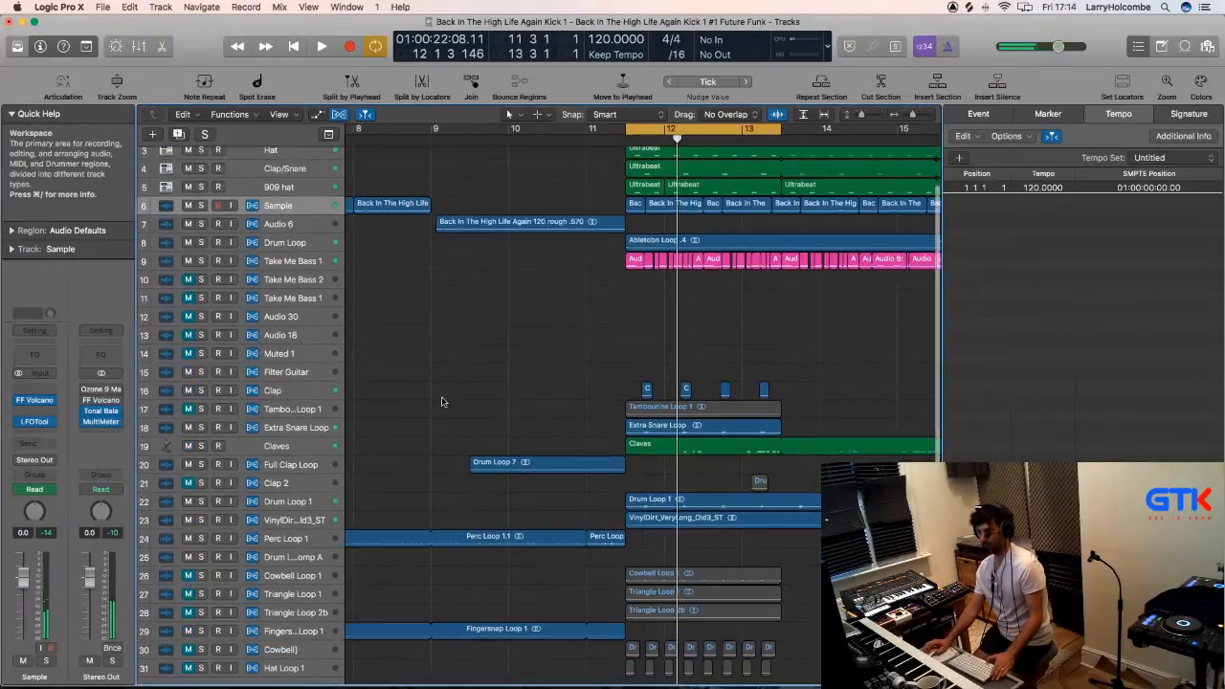
pyautogui.press('space')
pyautogui.click(293, 503)
pyautogui.moveTo(26, 610); pyautogui.dragTo(25, 620)
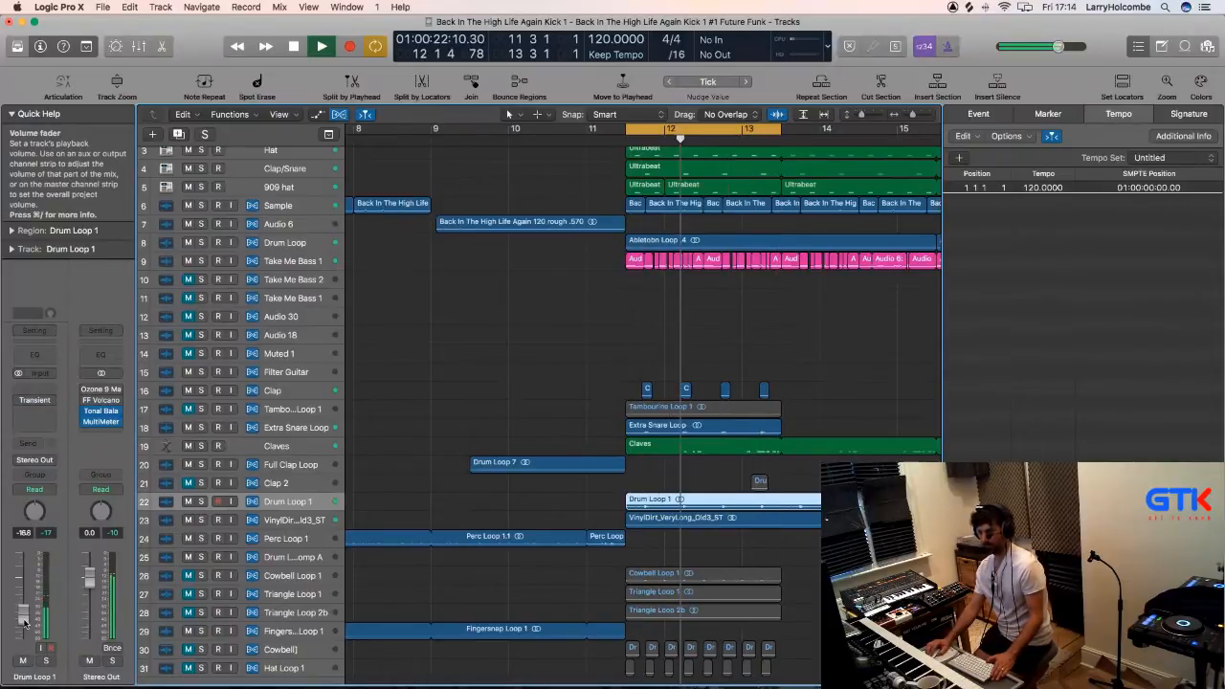
pyautogui.moveTo(25, 620); pyautogui.dragTo(24, 626)
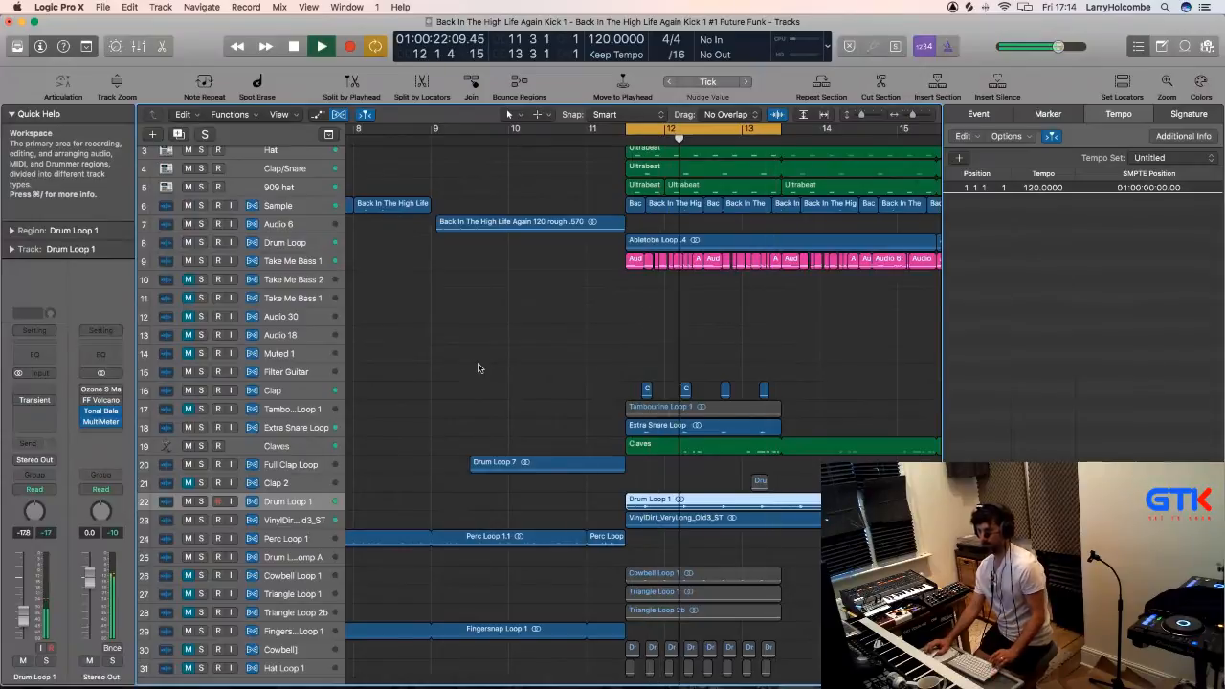
pyautogui.scroll(-3, 475, 371)
pyautogui.hscroll(-1, 474, 374)
pyautogui.hscroll(1, 473, 378)
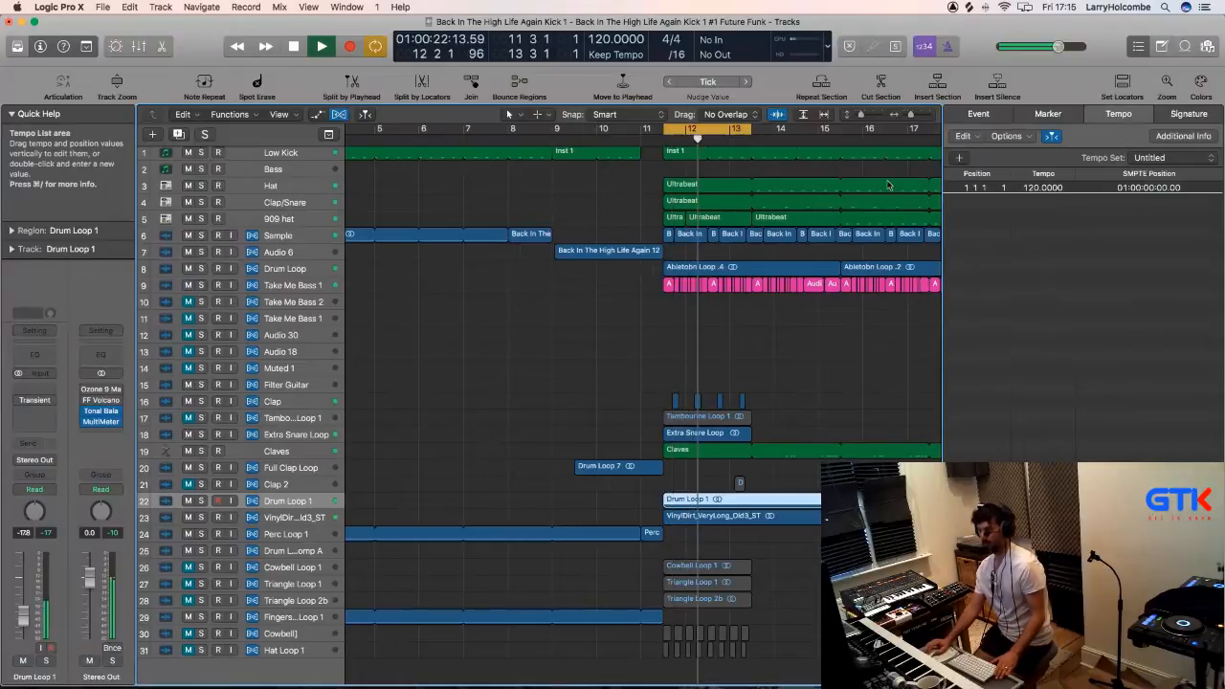
pyautogui.click(482, 187)
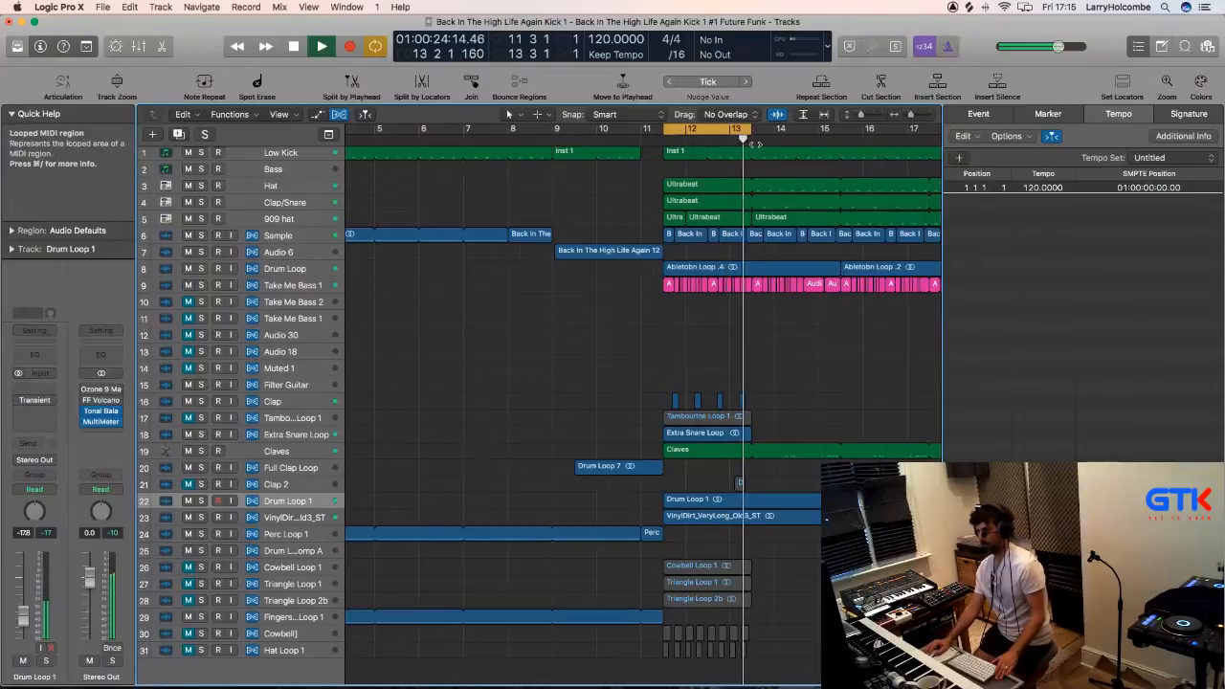
# Audition the loop with the tempo event at 118, and return it to 120.
pyautogui.doubleClick(1042, 187)
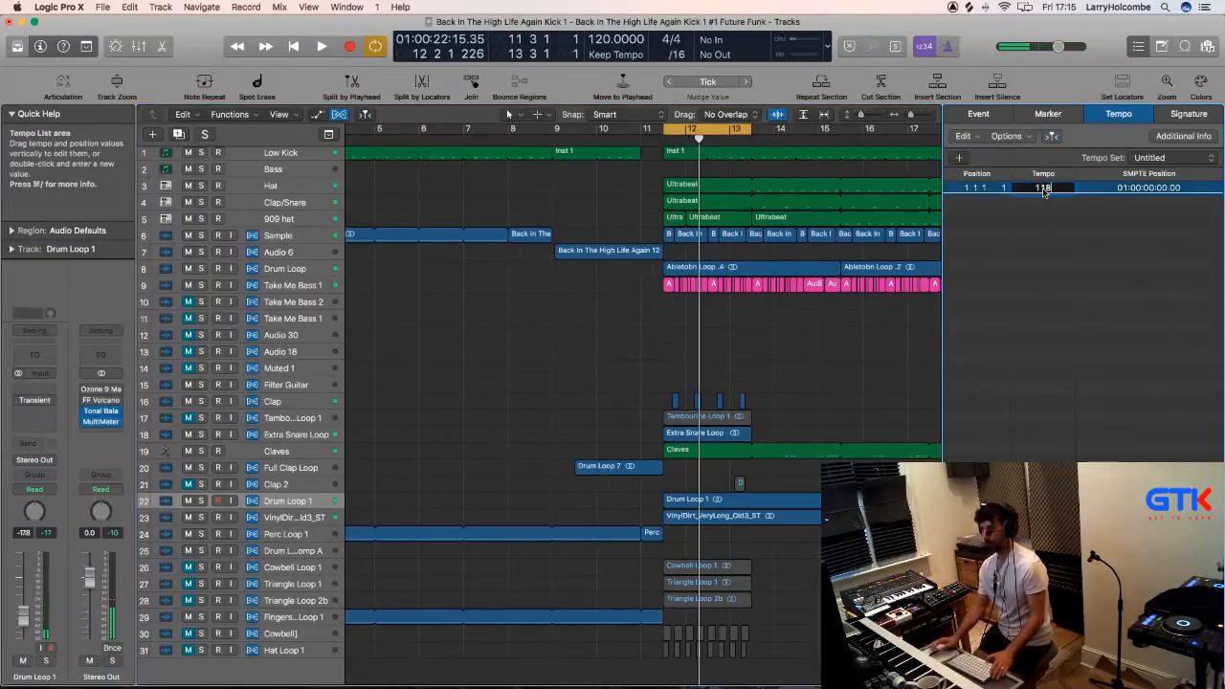
pyautogui.press('space')
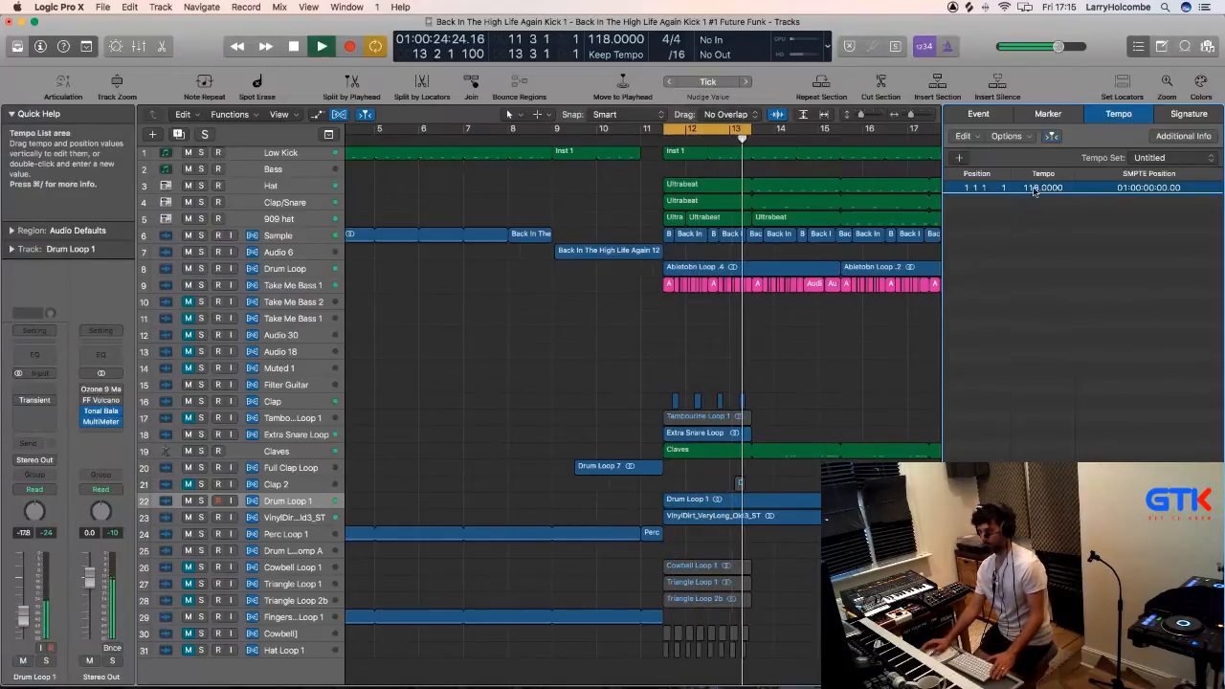
pyautogui.doubleClick(1034, 189)
pyautogui.write('120')
pyautogui.press('Return')
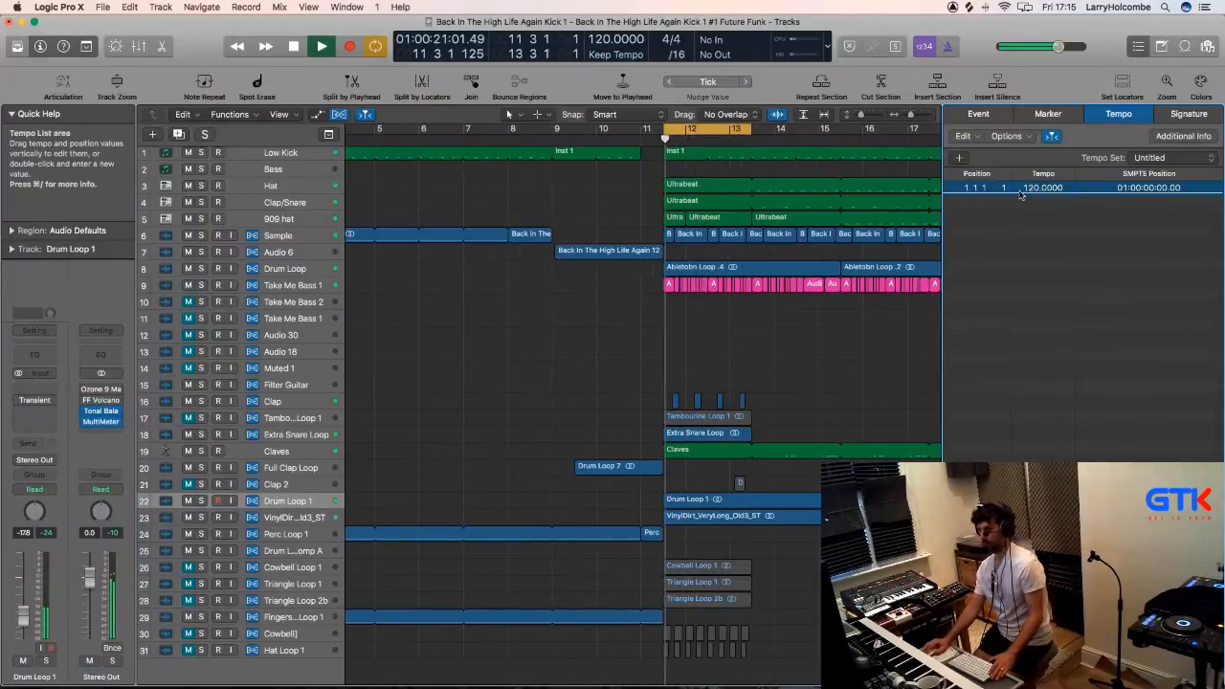
pyautogui.click(572, 227)
pyautogui.press('space')
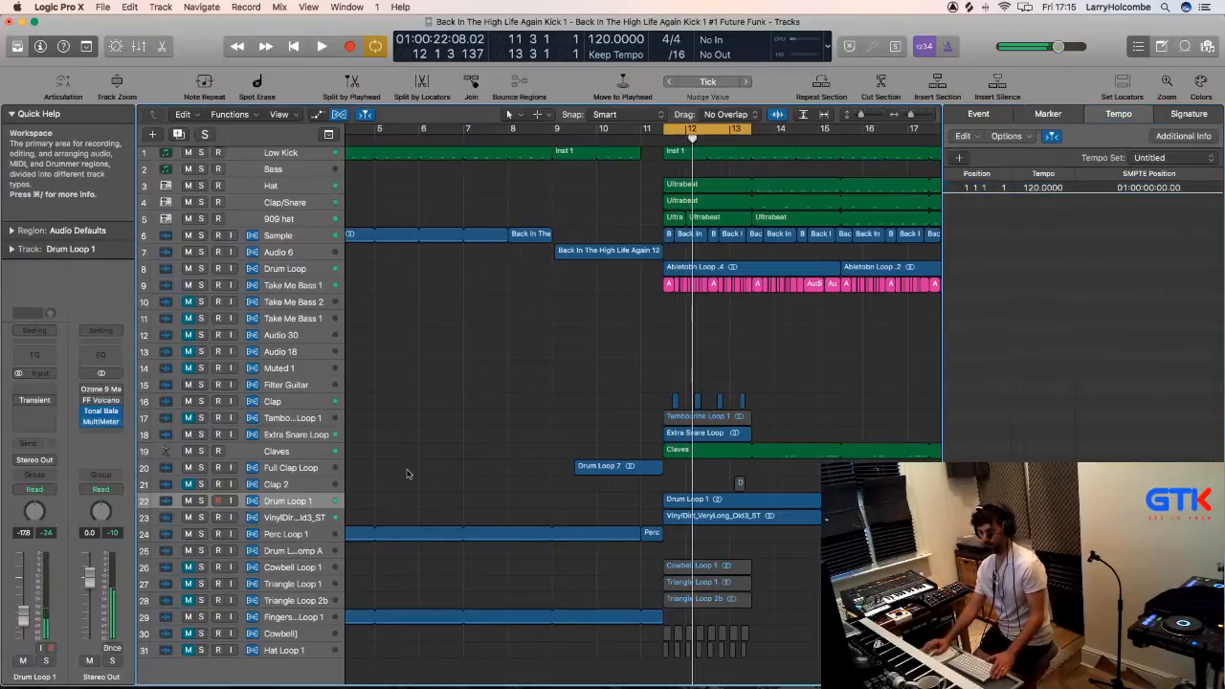
# Raise the VinylDirt track's volume to -8.4 dB during playback and compare the mix with Drum Loop 1 muted.
pyautogui.press('space')
pyautogui.click(294, 517)
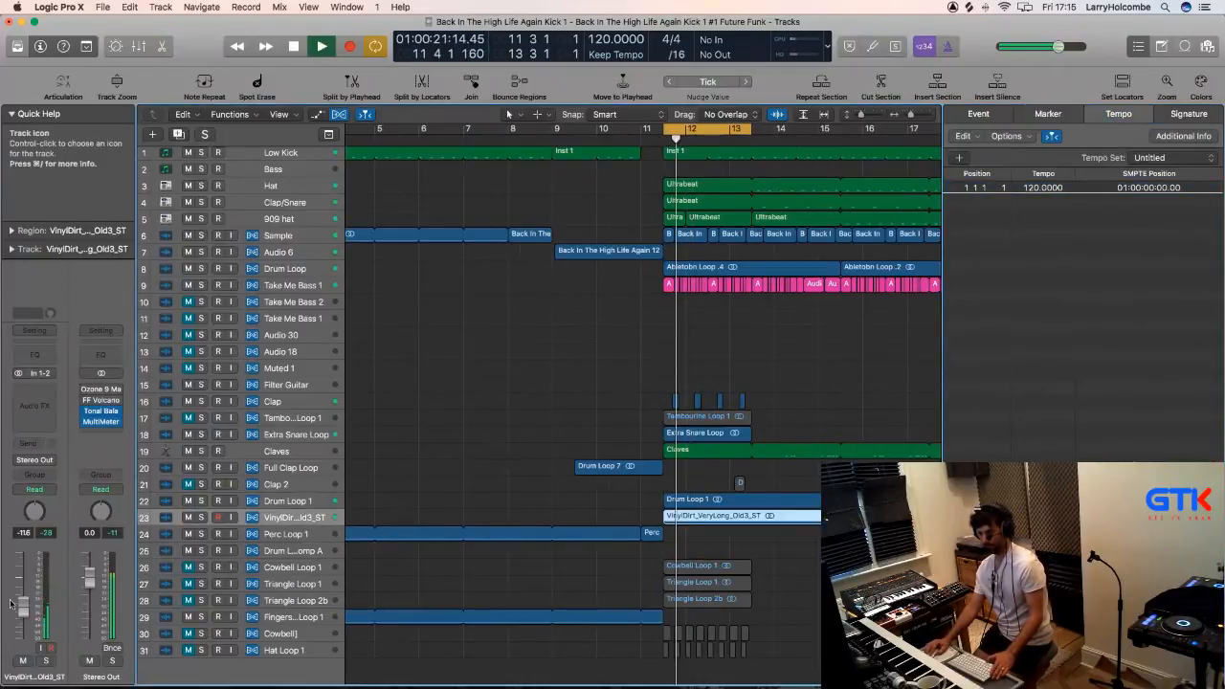
pyautogui.moveTo(22, 602); pyautogui.dragTo(24, 606)
pyautogui.click(189, 501)
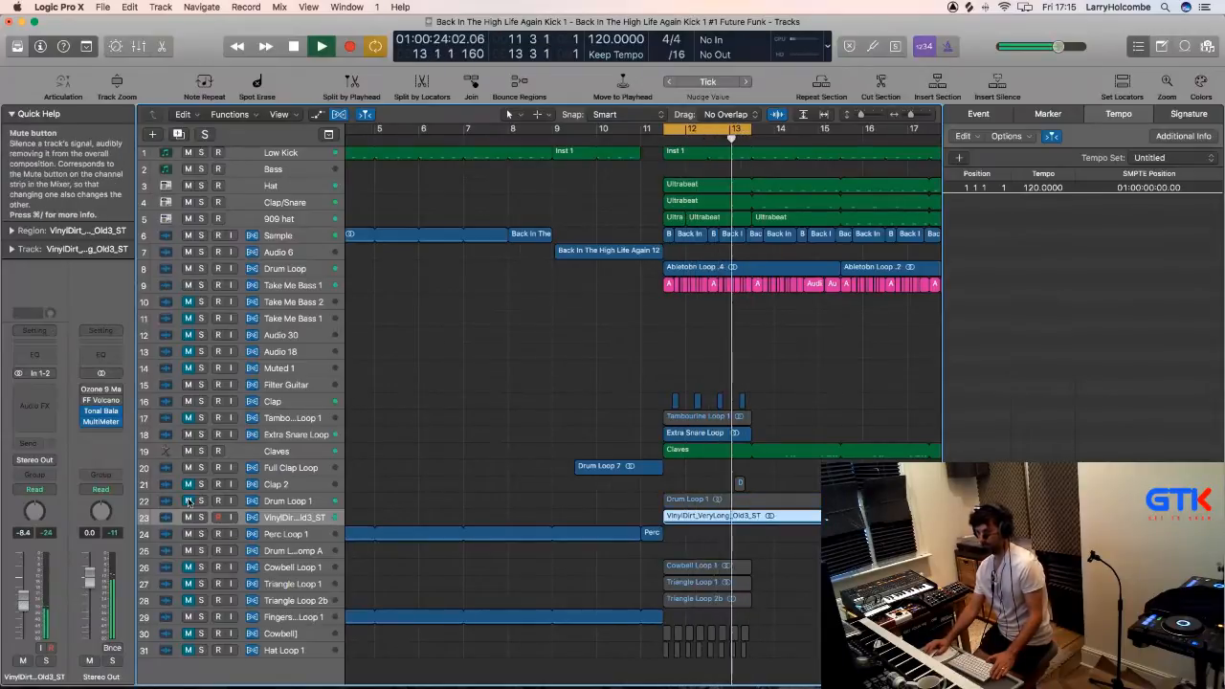
pyautogui.click(188, 500)
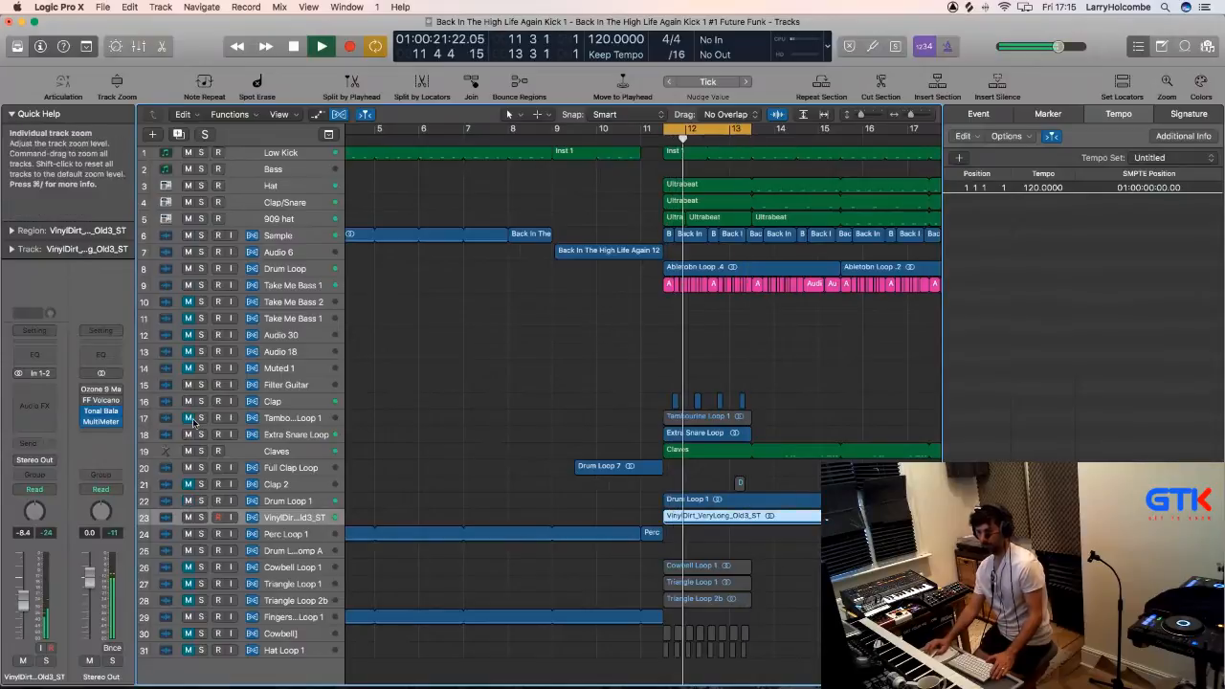
# Mute Extra Snare Loop in favour of Tambourine Loop 1, and set Drum Loop 1's volume to -14.2 dB.
pyautogui.click(189, 435)
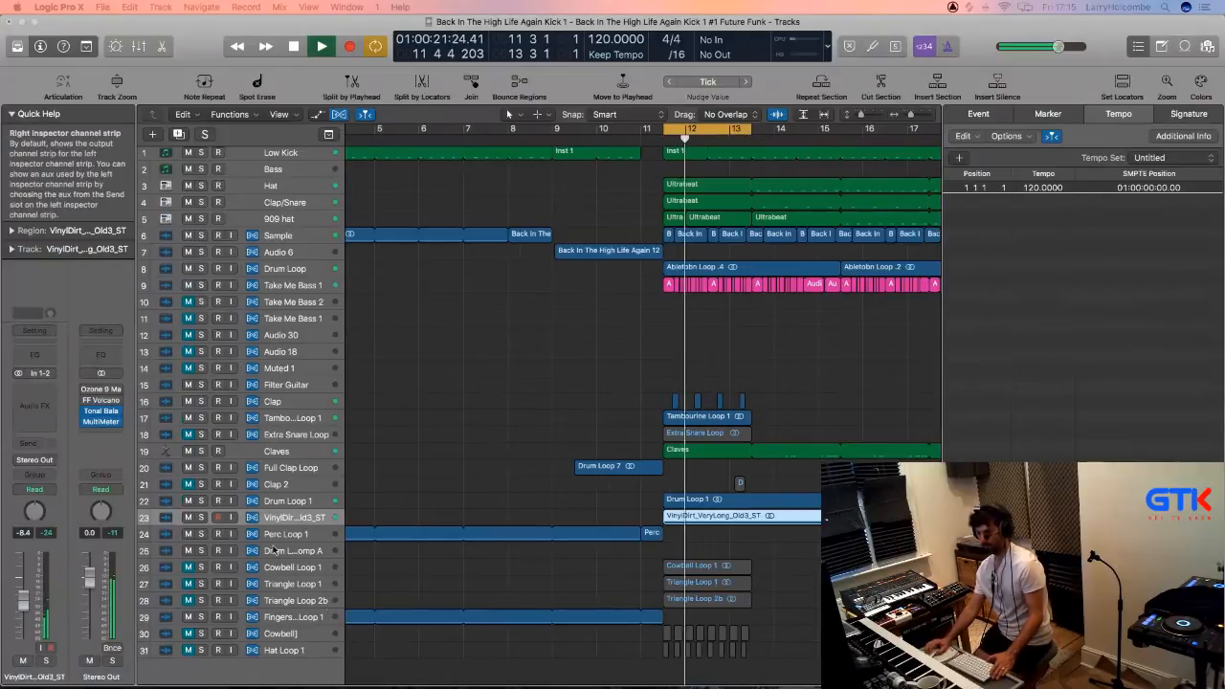
pyautogui.press('Up')
pyautogui.moveTo(21, 614)
pyautogui.mouseDown()
pyautogui.moveTo(27, 603)
pyautogui.moveTo(22, 620)
pyautogui.mouseUp()
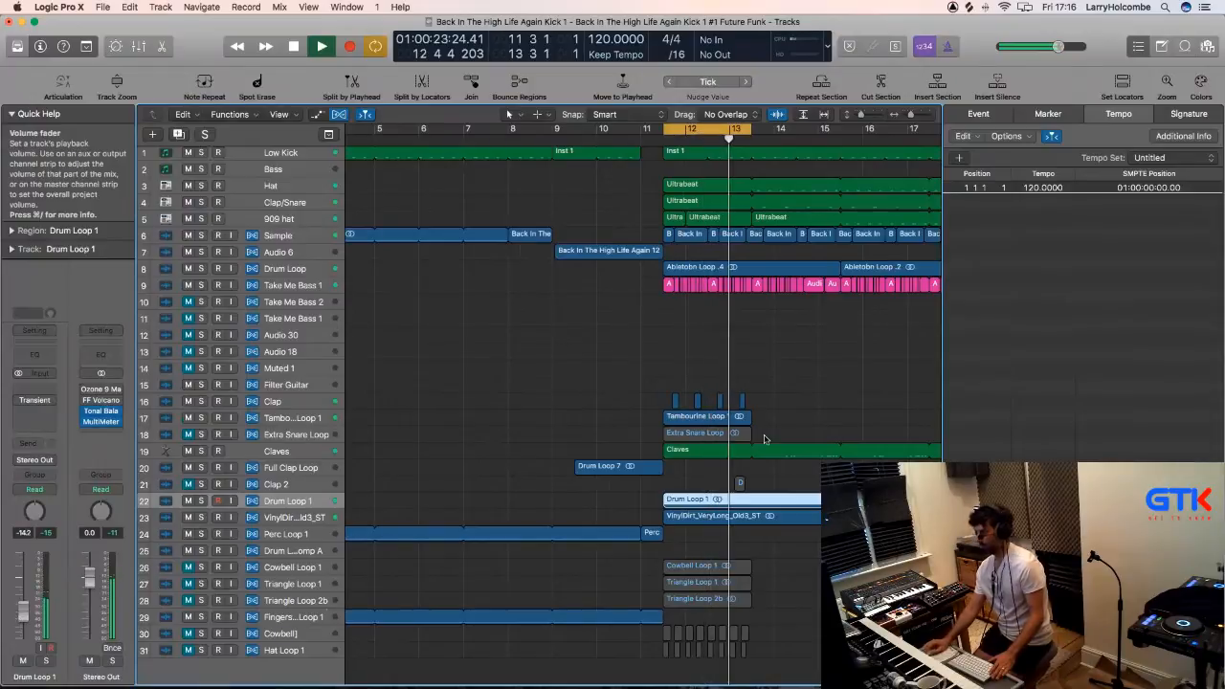
# Enable Drum Loop 1's Transient plug-in and lower its volume to -17.2 dB, checking the mix with the track muted.
pyautogui.press('space')
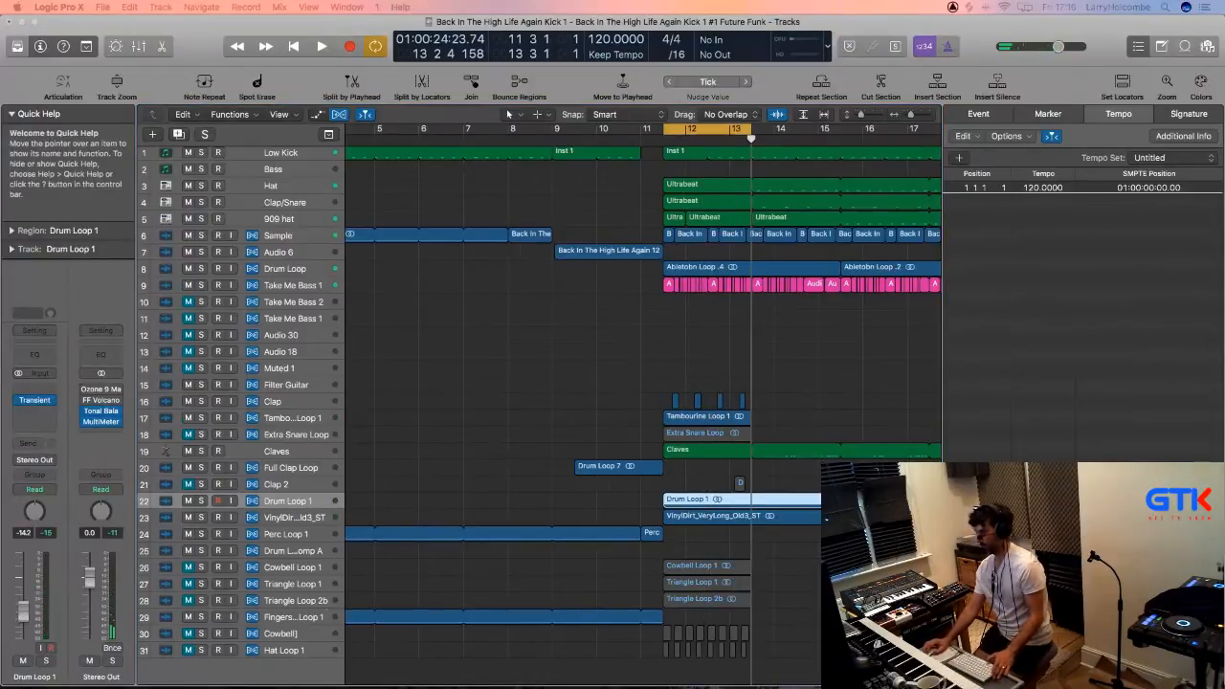
pyautogui.press('space')
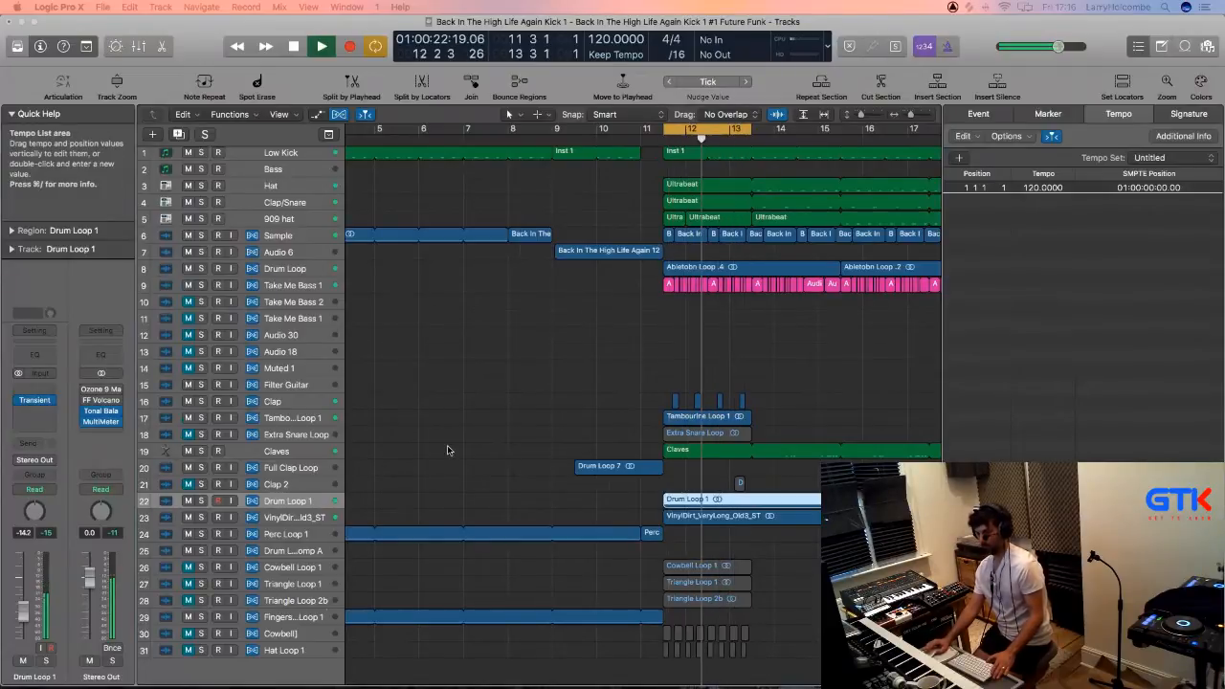
pyautogui.moveTo(23, 611); pyautogui.dragTo(23, 622)
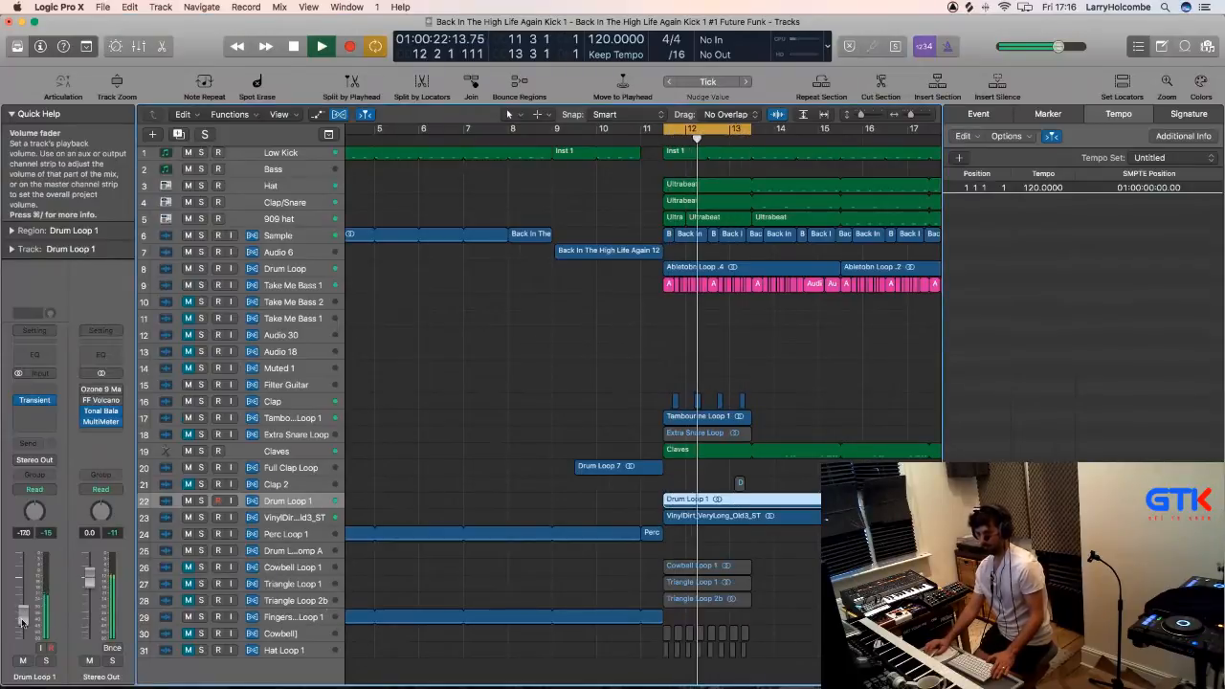
pyautogui.click(23, 661)
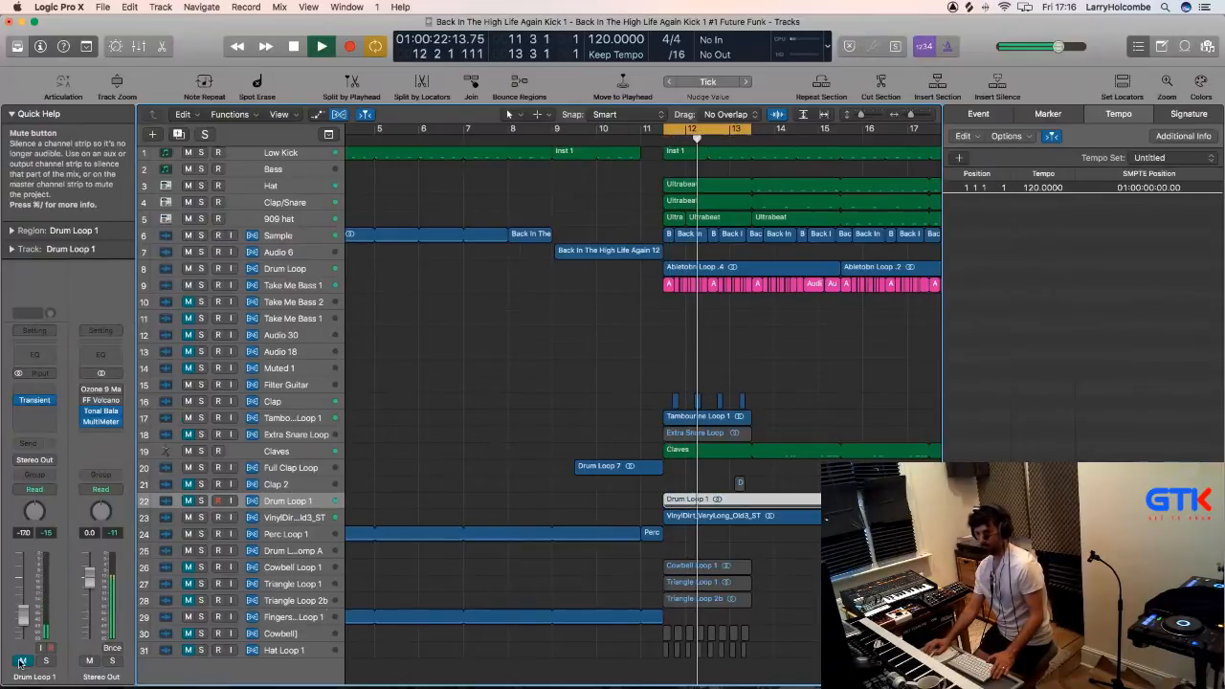
pyautogui.click(22, 661)
pyautogui.moveTo(23, 623); pyautogui.dragTo(23, 619)
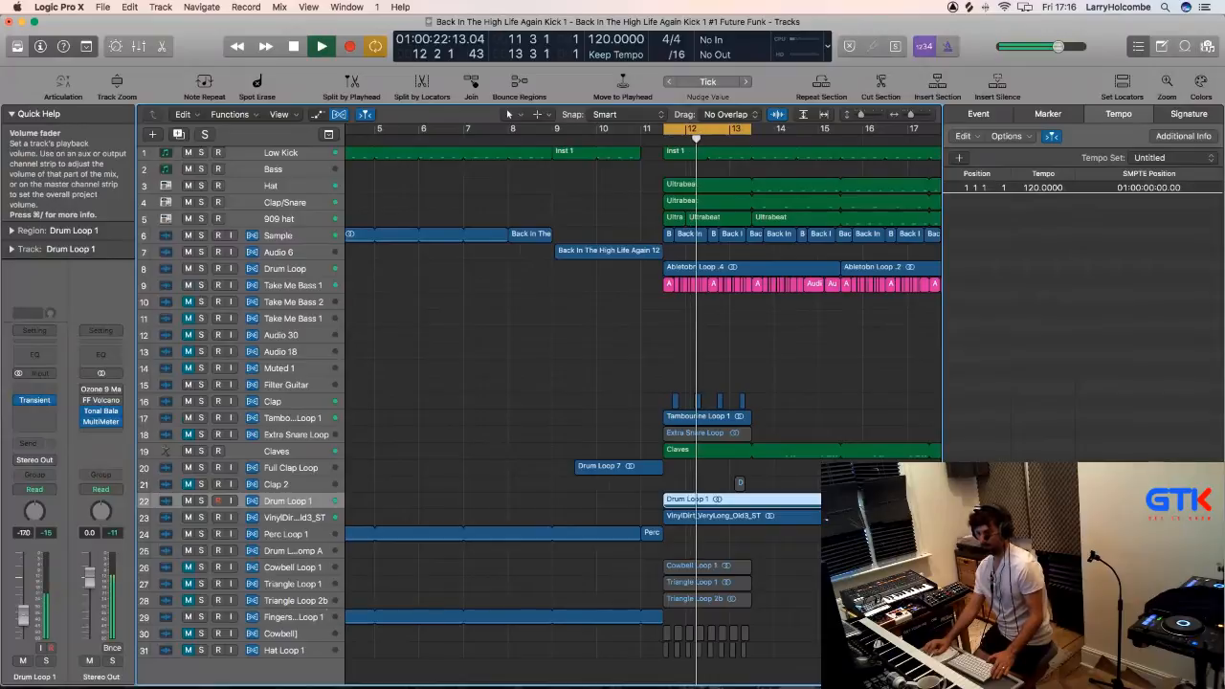
# Unmute and solo Extra Snare Loop, and insert Transient Master on it with attack at -55% and sustain at 35%.
pyautogui.click(188, 434)
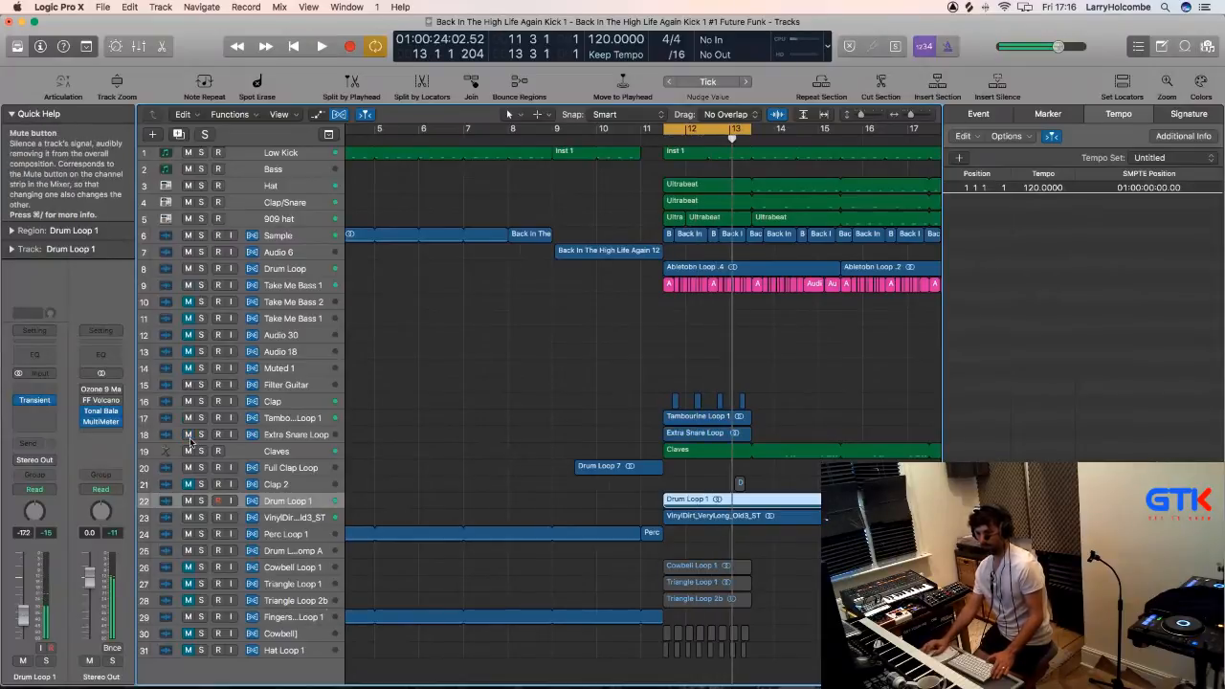
pyautogui.click(299, 436)
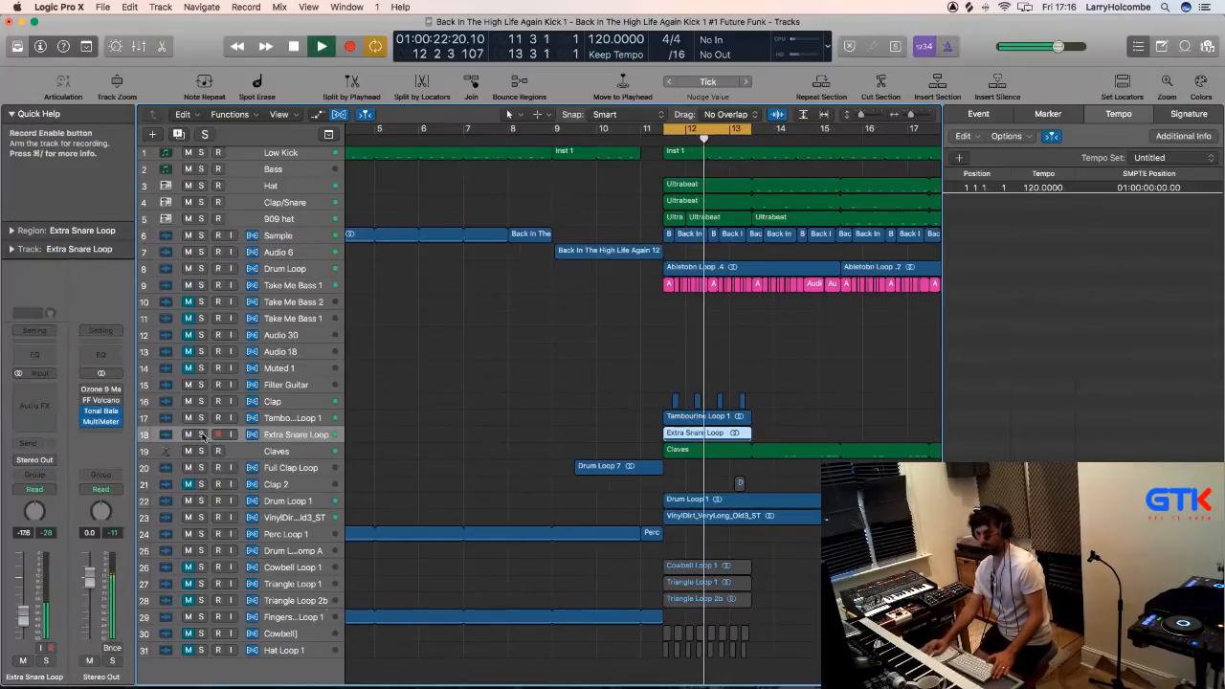
pyautogui.press('s')
pyautogui.click(21, 402)
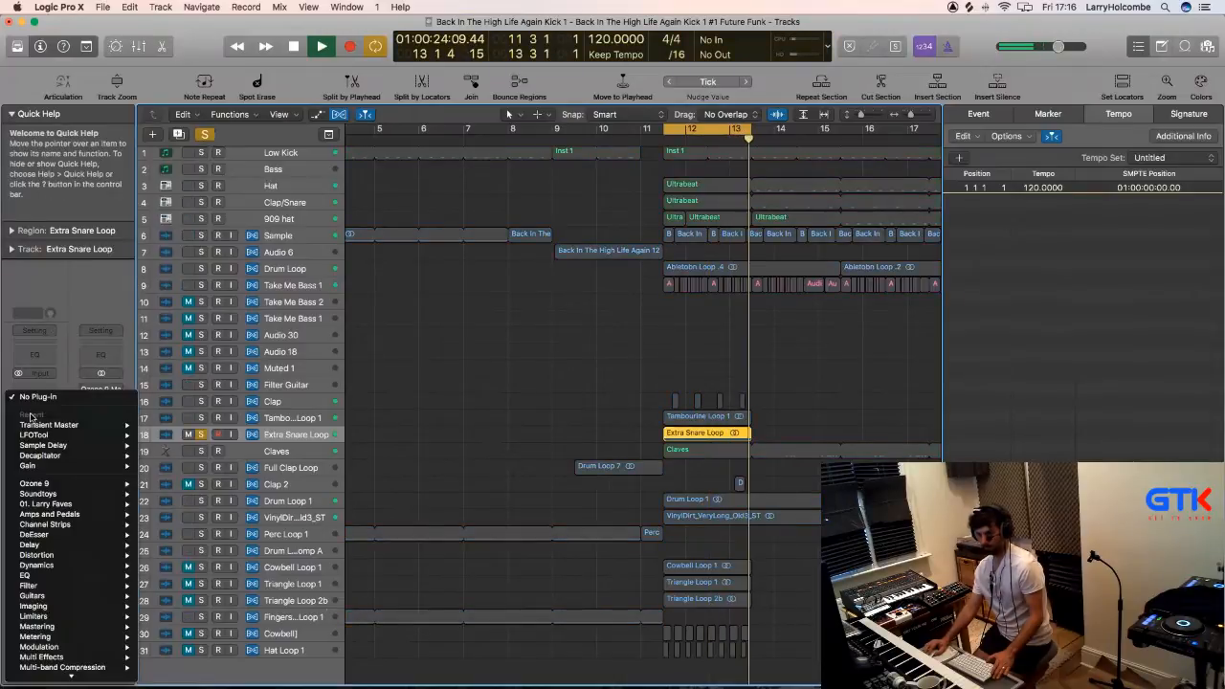
pyautogui.moveTo(105, 425)
pyautogui.click(164, 426)
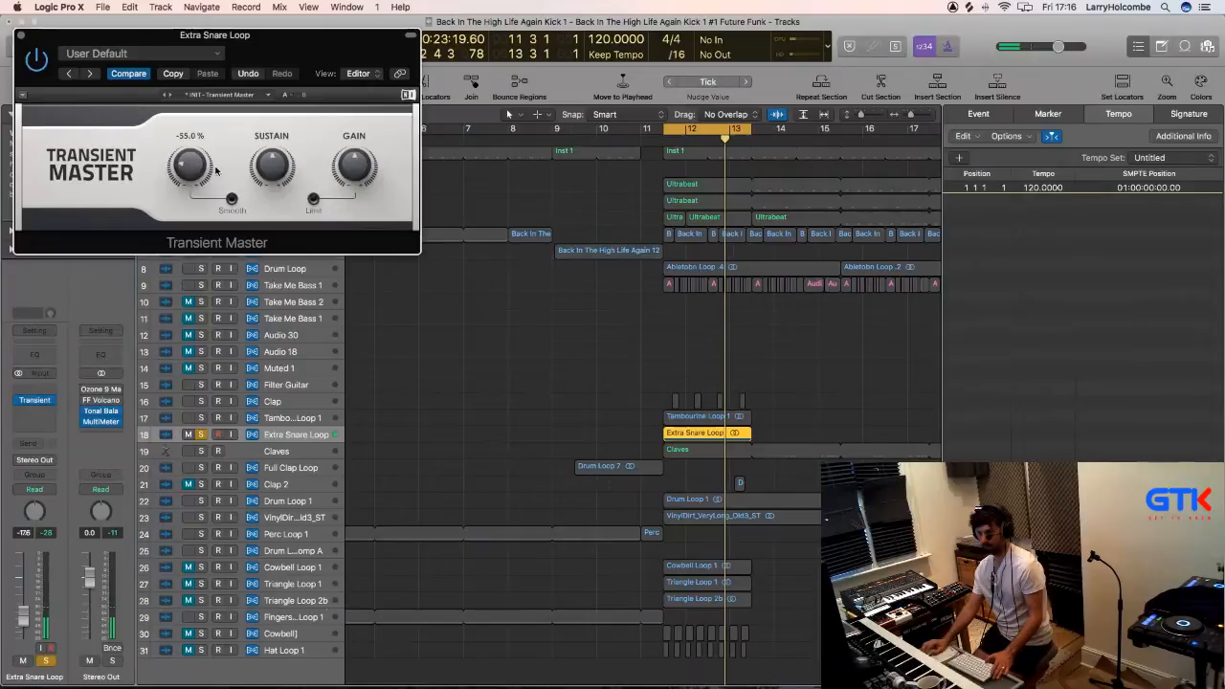
pyautogui.moveTo(273, 167); pyautogui.dragTo(273, 142)
# In the full mix, set Extra Snare Loop's Transient Master gain to 3.5 dB and sustain to -69%, with the track volume at -17.8 dB.
pyautogui.press('space')
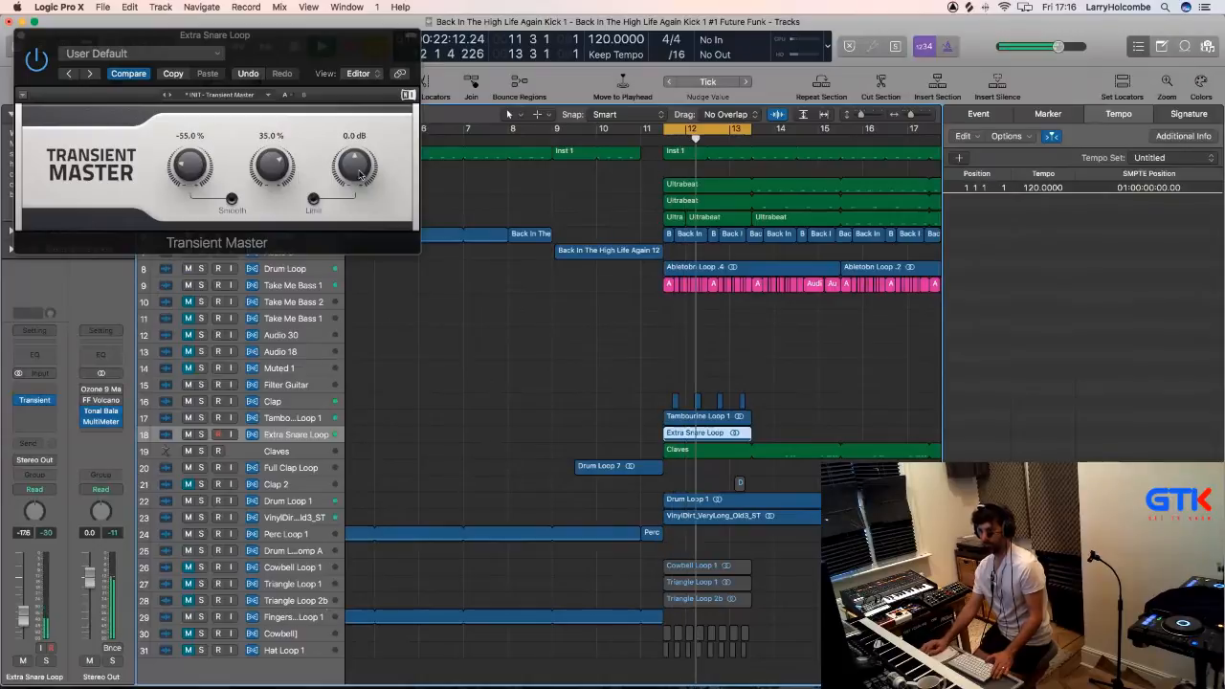
pyautogui.moveTo(354, 166); pyautogui.dragTo(354, 160)
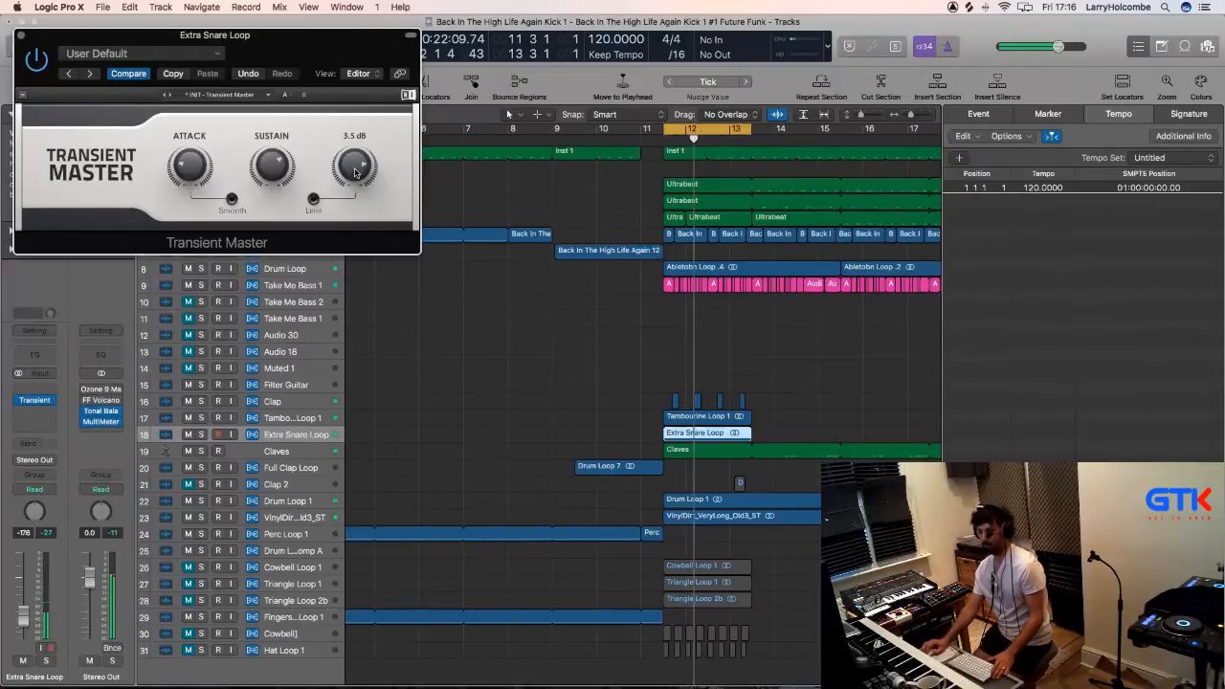
pyautogui.moveTo(24, 619); pyautogui.dragTo(26, 620)
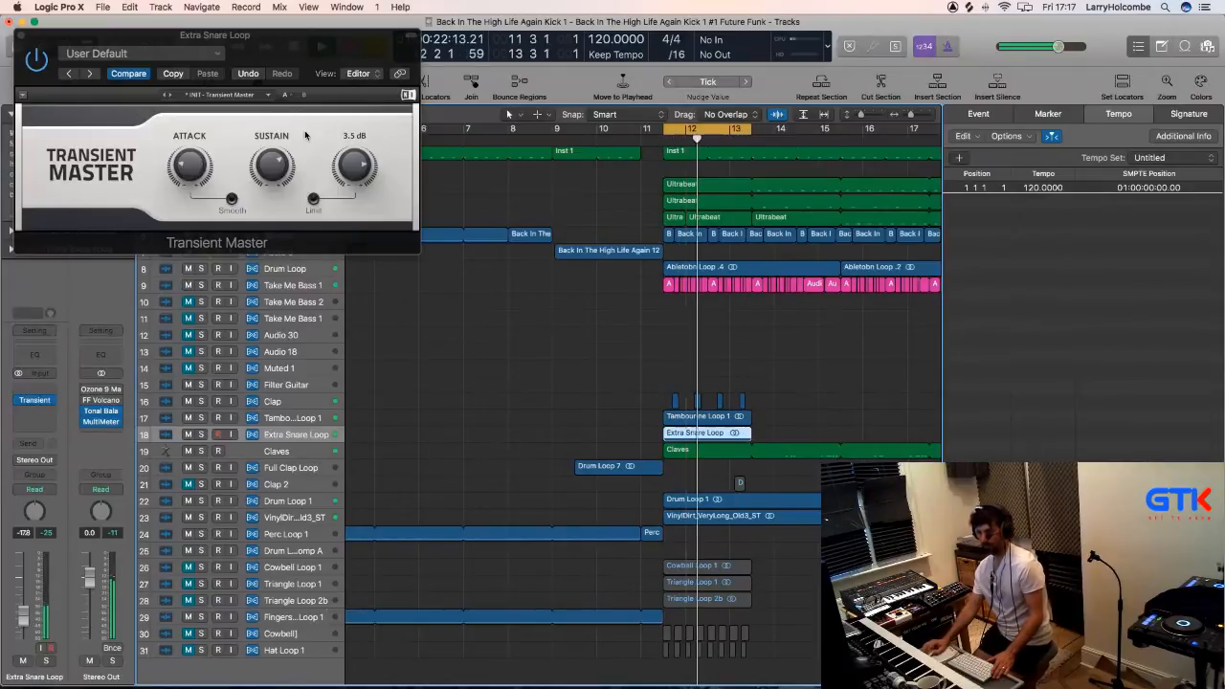
pyautogui.moveTo(274, 168); pyautogui.dragTo(274, 191)
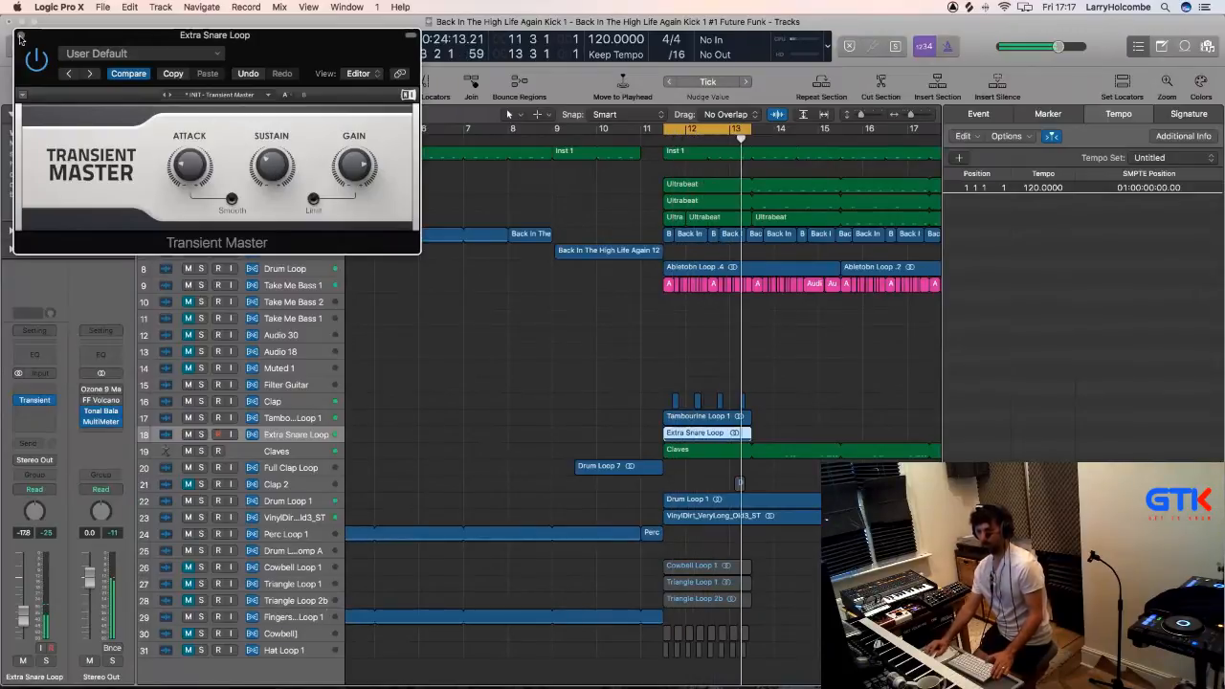
pyautogui.press('super+w')
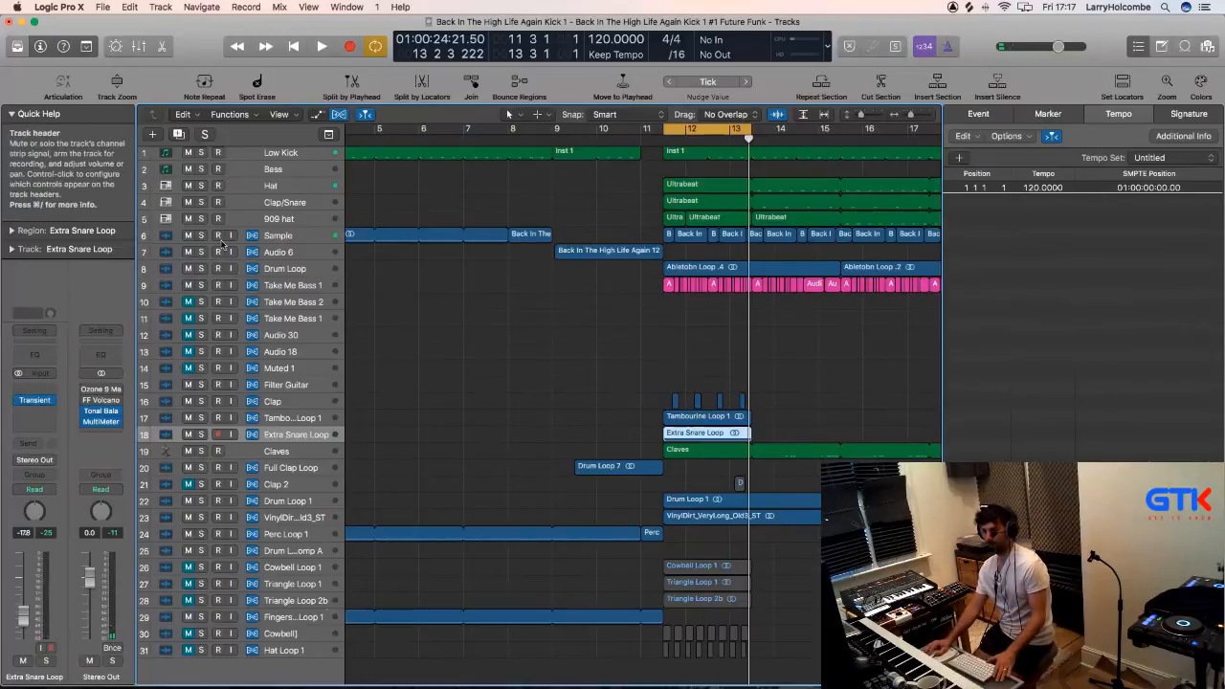
# Listen to the Sample track in solo, and return to the full mix with playback stopped.
pyautogui.click(202, 236)
pyautogui.press('space')
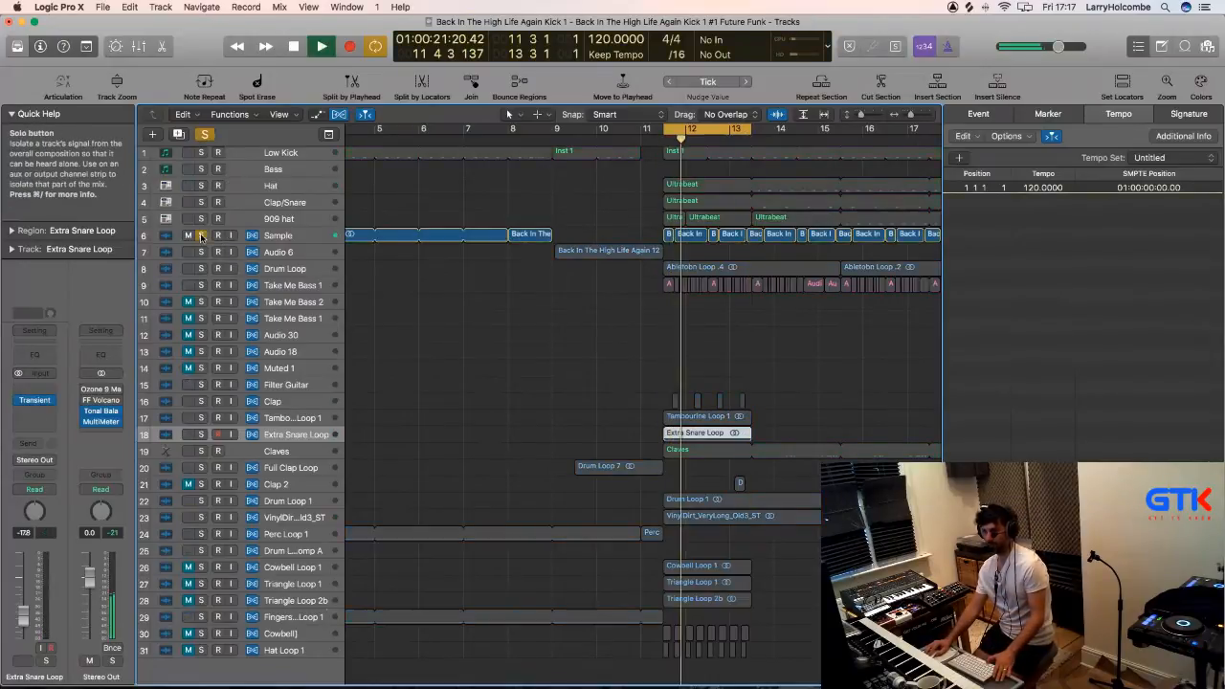
pyautogui.press('space')
pyautogui.click(201, 237)
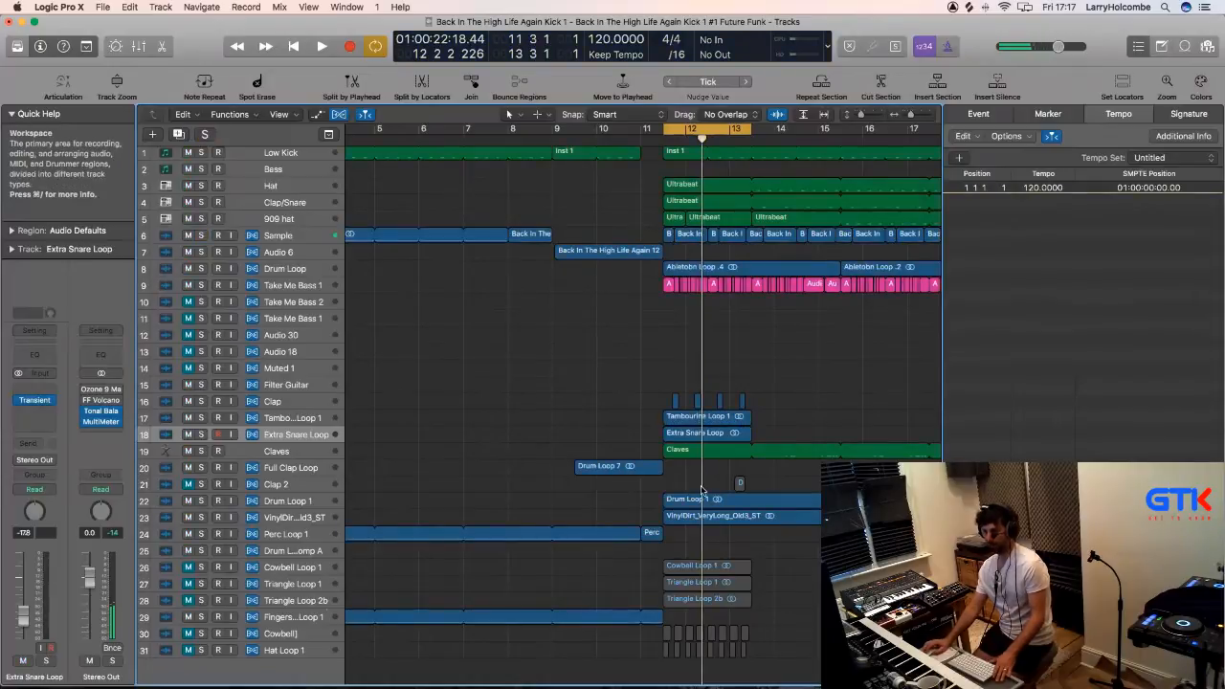
# Play the loop from bar 11 and lower the Drum Loop 1 track's volume to -34.5 dB.
pyautogui.hscroll(3, 712, 491)
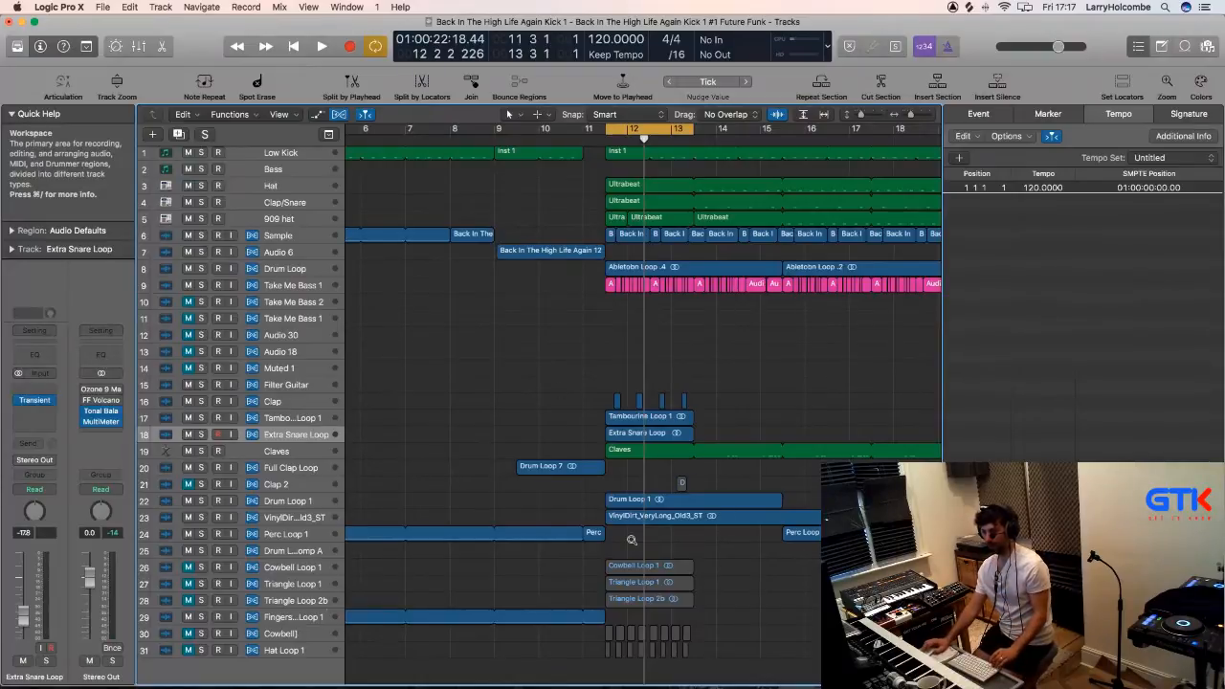
pyautogui.moveTo(491, 334); pyautogui.dragTo(751, 597)
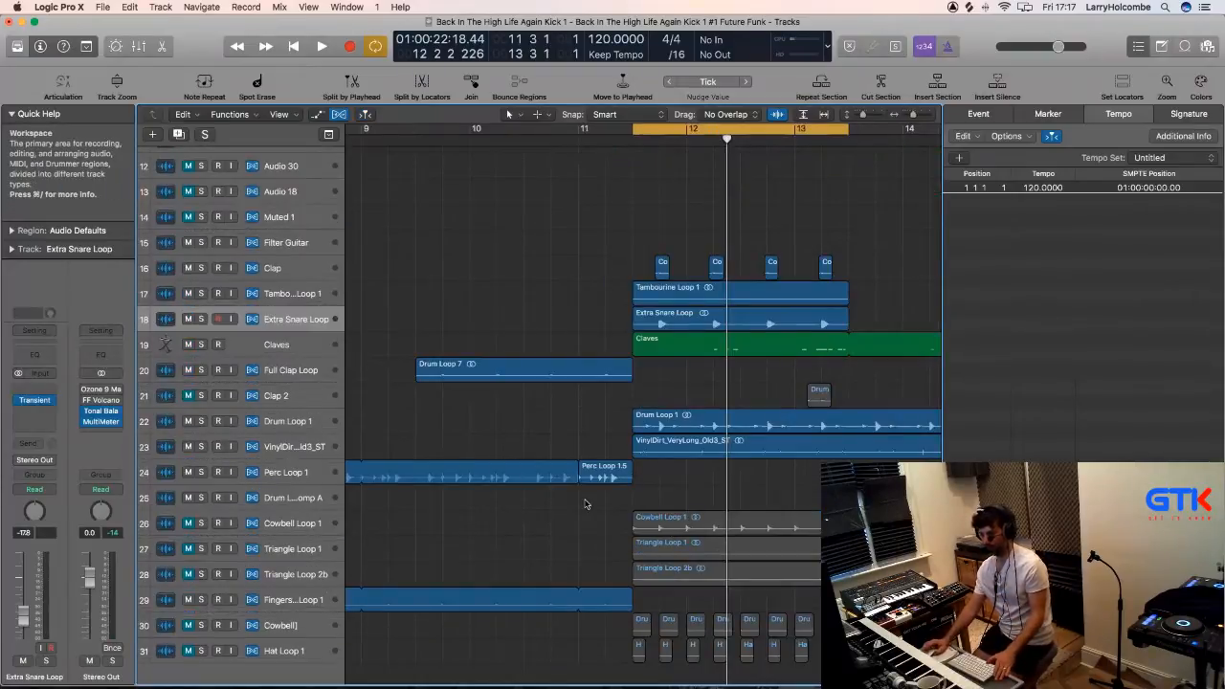
pyautogui.press('space')
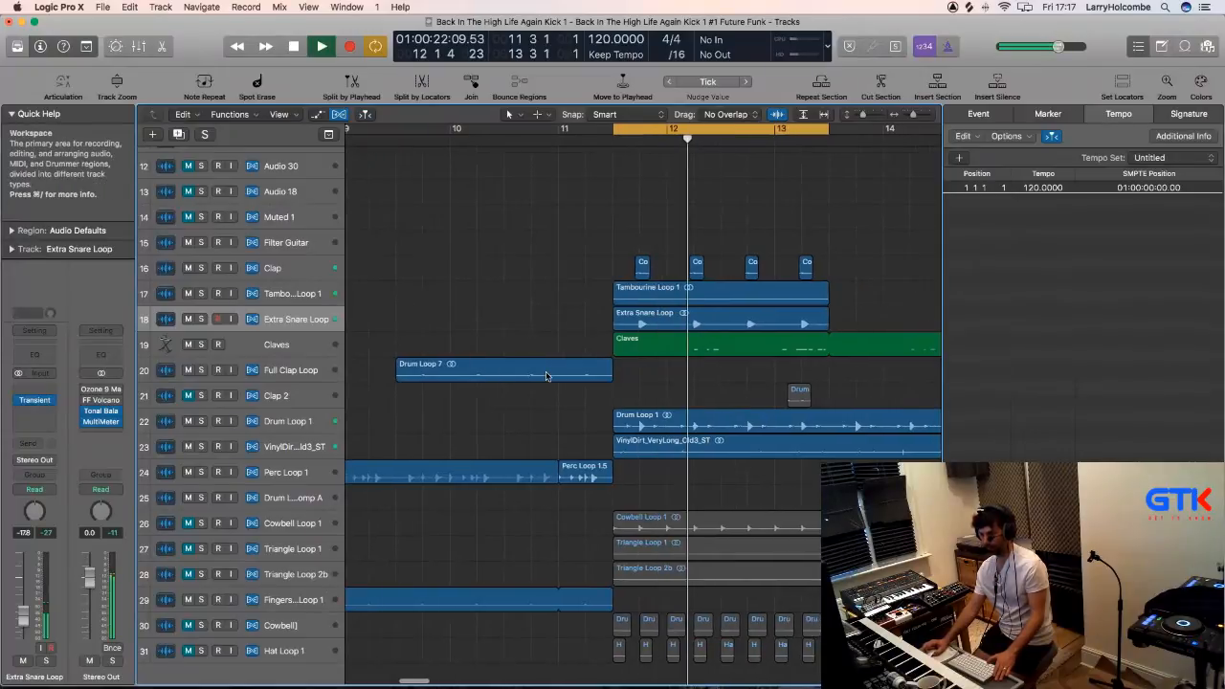
pyautogui.click(284, 428)
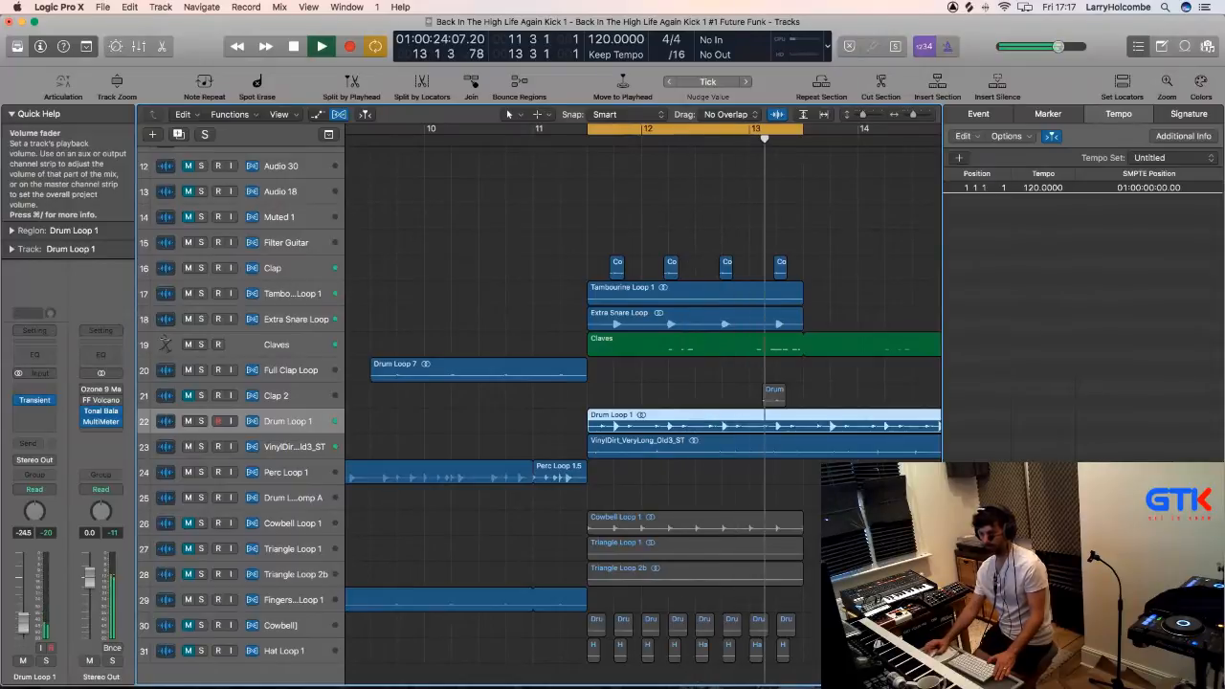
# Audition the Clap track in solo and muted, and set its volume to -7.4 dB.
pyautogui.click(200, 270)
pyautogui.click(201, 269)
pyautogui.click(190, 268)
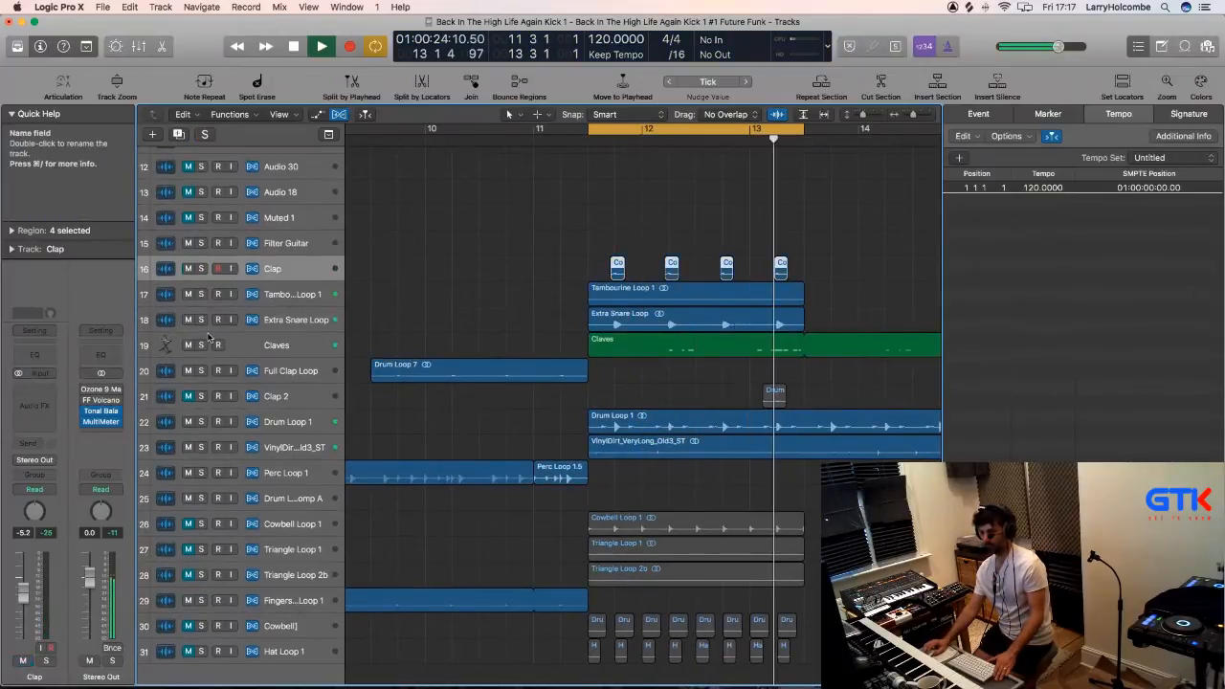
pyautogui.moveTo(23, 603); pyautogui.dragTo(23, 598)
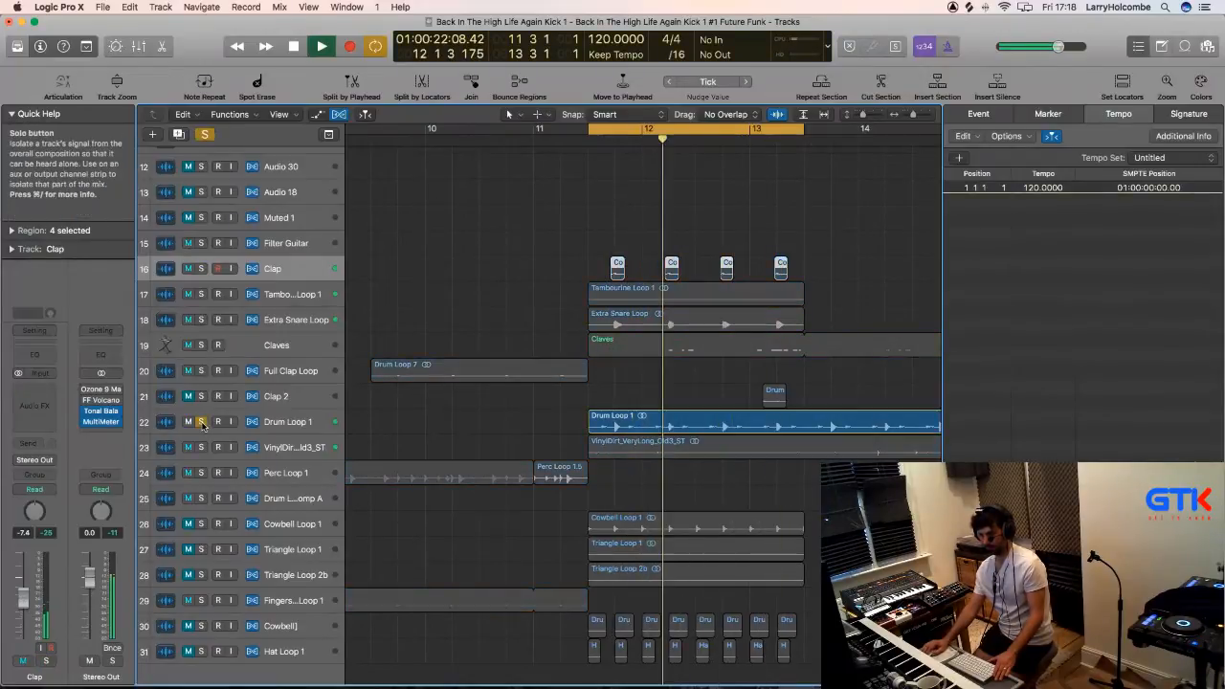
# Listen to Extra Snare Loop in solo and check its Transient Master settings.
pyautogui.click(201, 320)
pyautogui.click(201, 320)
pyautogui.click(235, 320)
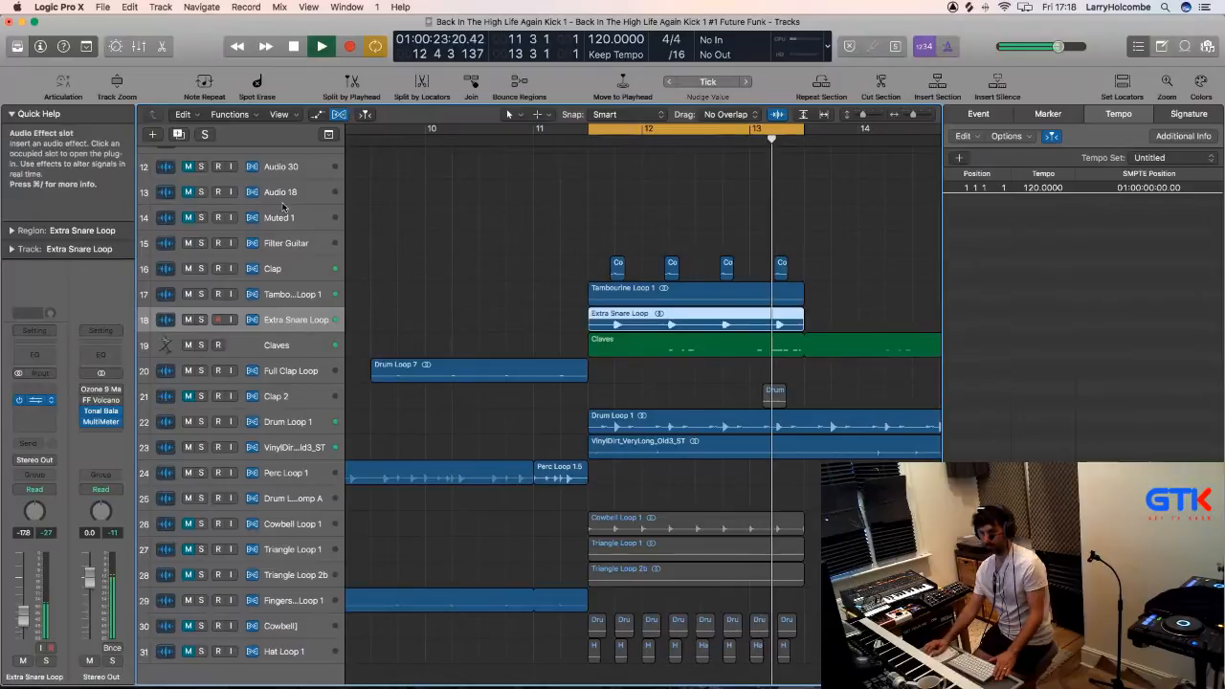
pyautogui.click(37, 400)
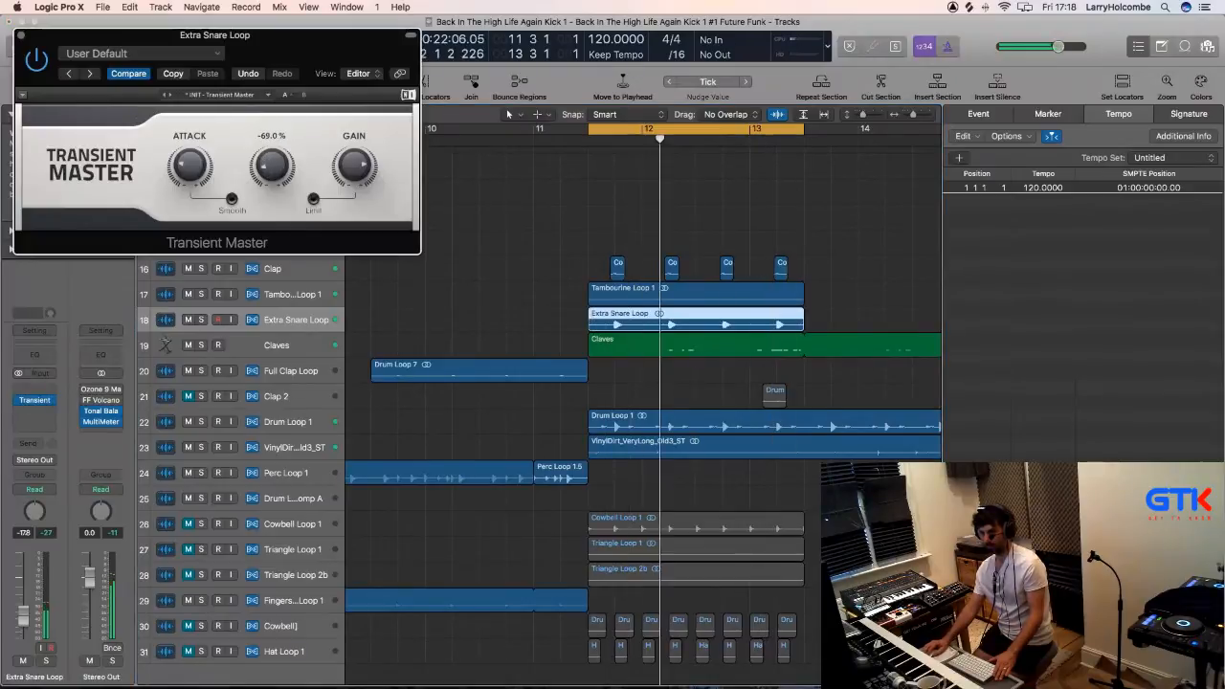
pyautogui.press('super+w')
# Listen to the Drum Loop track on track 8 in solo, and return to the full mix.
pyautogui.scroll(6, 476, 246)
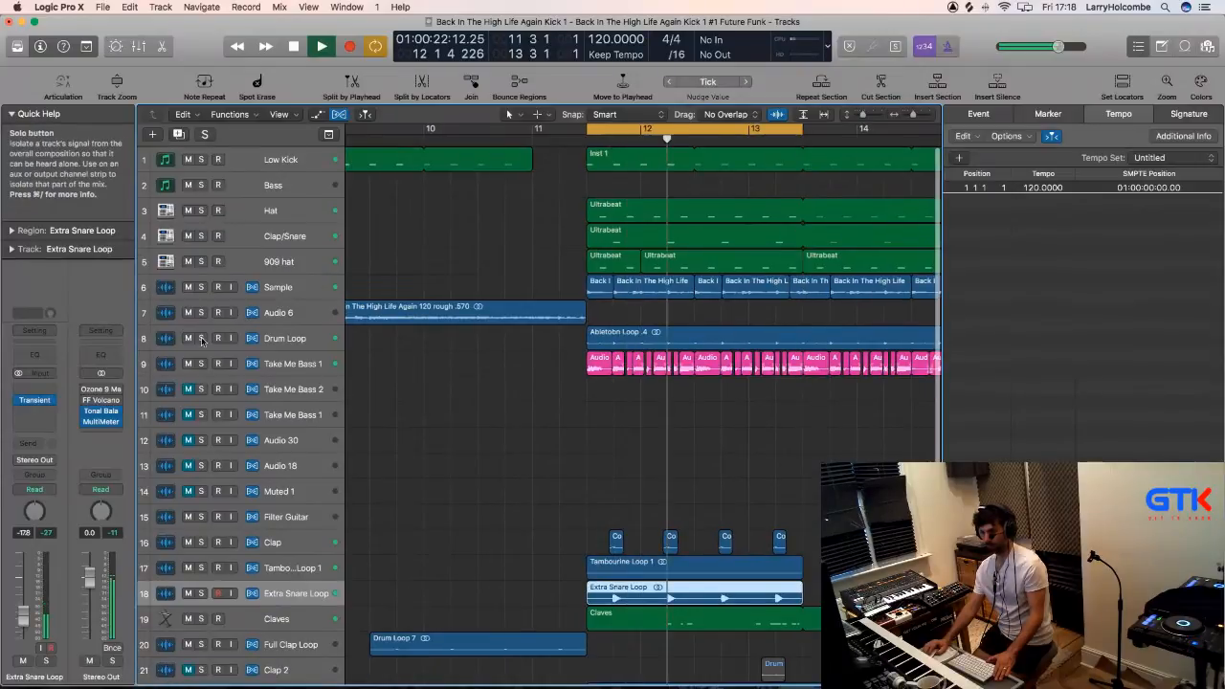
pyautogui.click(201, 339)
pyautogui.click(201, 339)
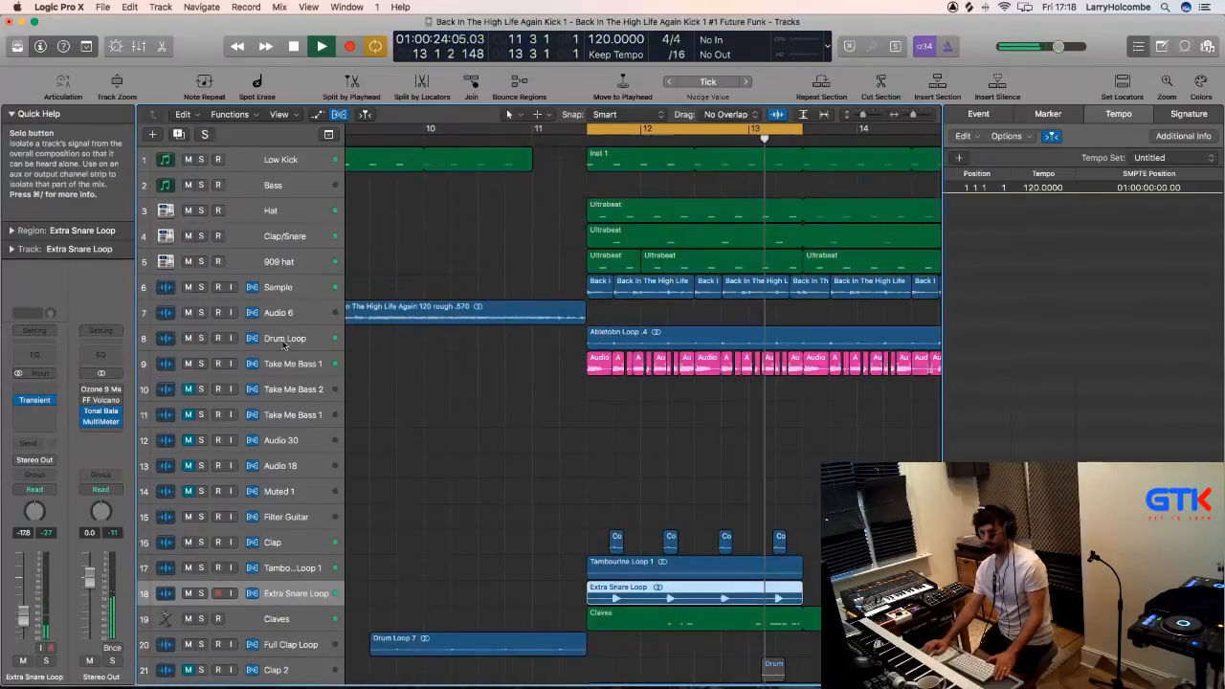
# Add the FF Pro-Q 3 equaliser to the Drum Loop track and create a 12 dB/oct low cut at about 125 Hz.
pyautogui.click(268, 345)
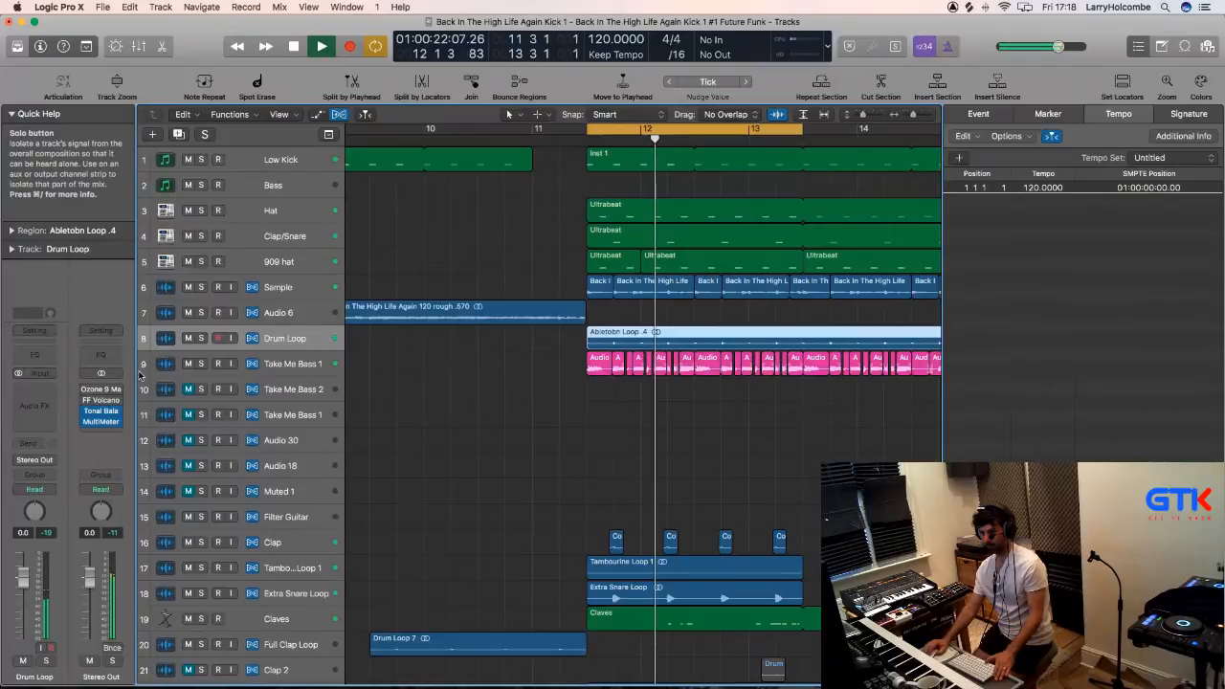
pyautogui.click(26, 400)
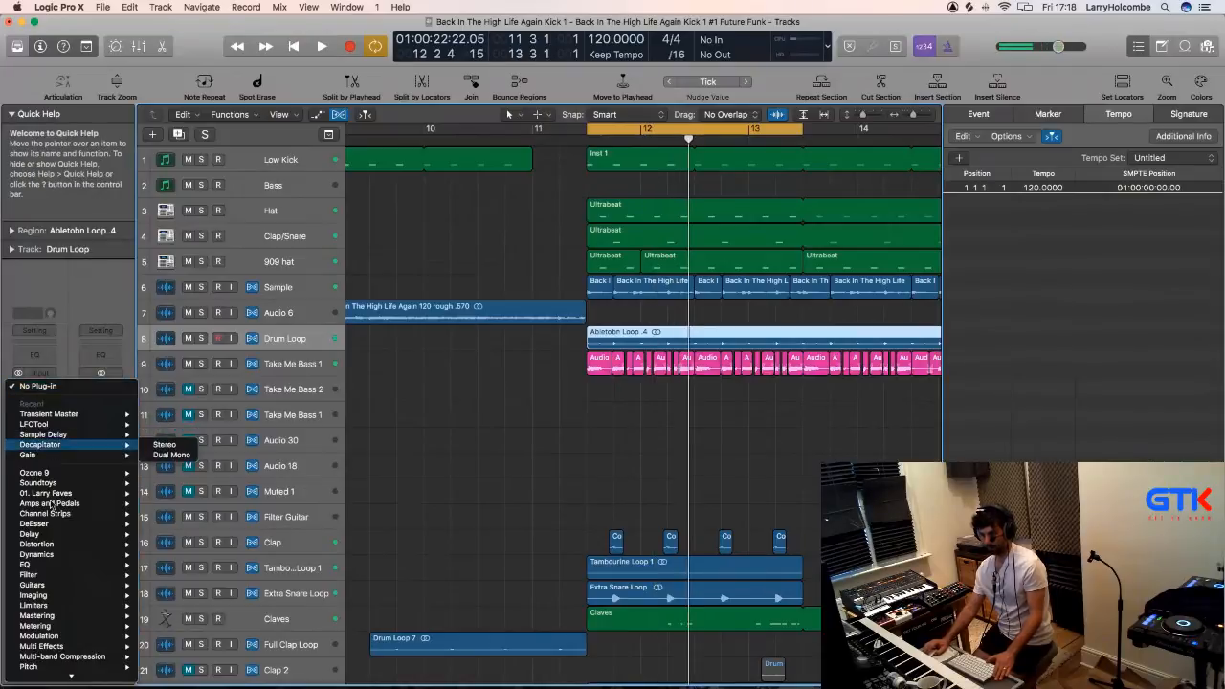
pyautogui.moveTo(36, 554)
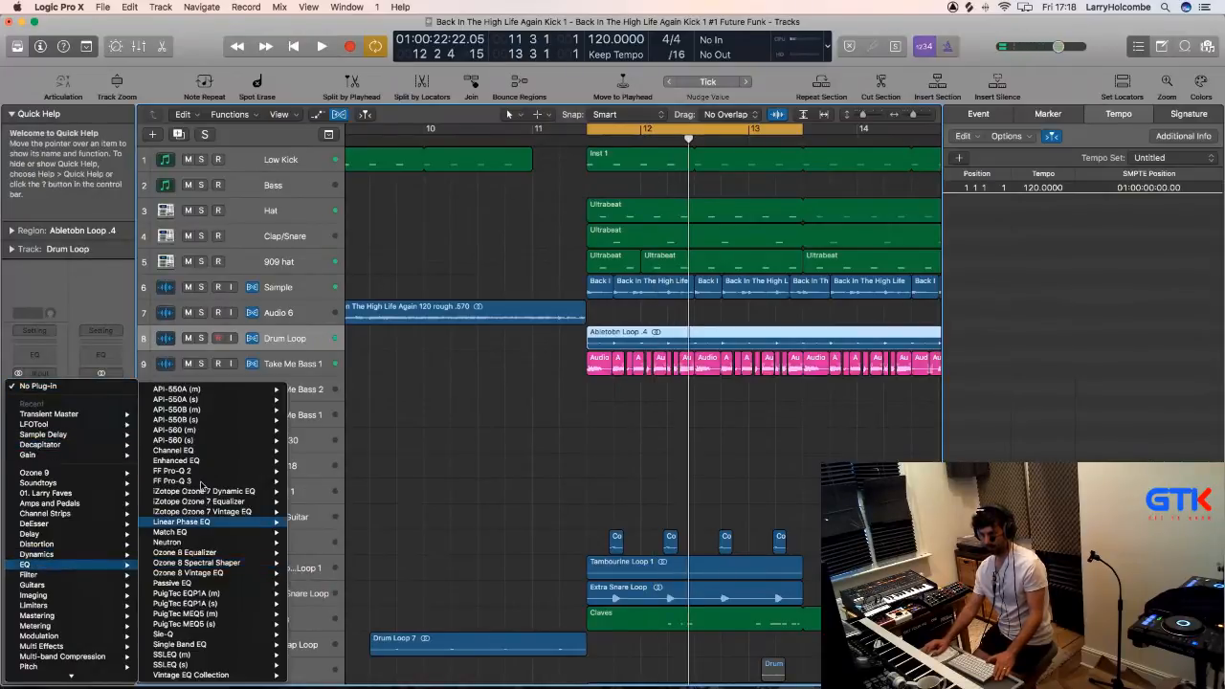
pyautogui.click(298, 481)
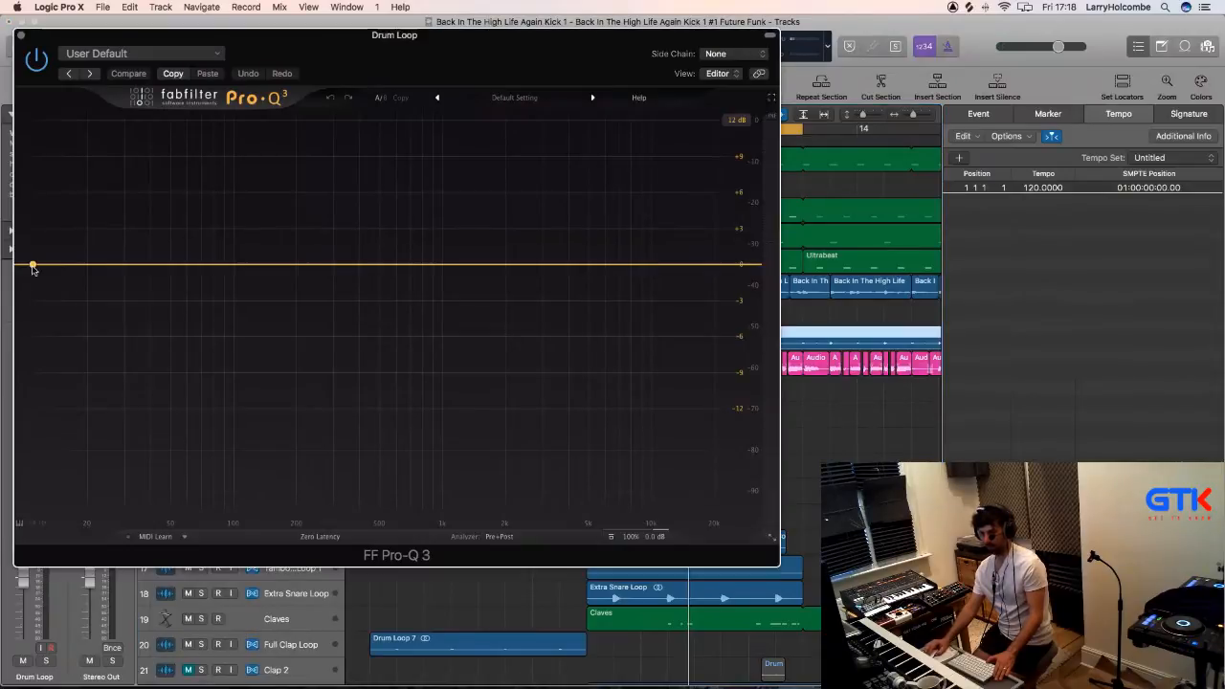
pyautogui.moveTo(32, 268); pyautogui.dragTo(263, 272)
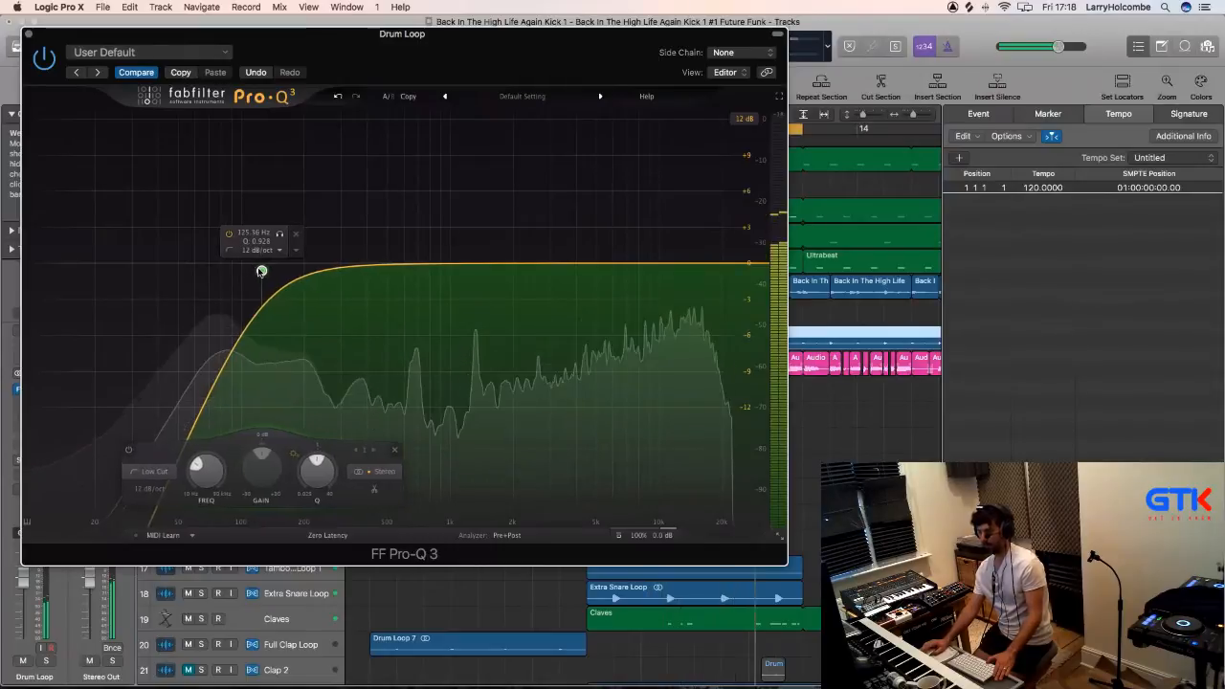
# Compare the loop with the equaliser bypassed, and set the low cut to about 95 Hz with a Q of about 0.73.
pyautogui.click(47, 61)
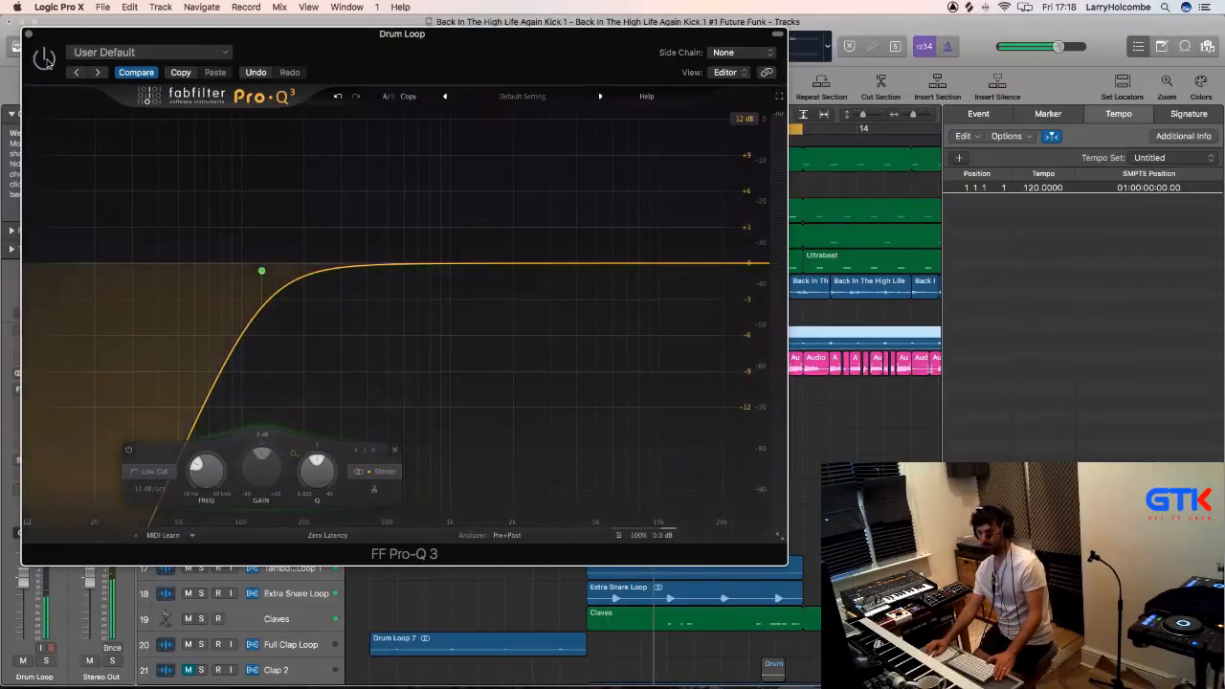
pyautogui.click(45, 60)
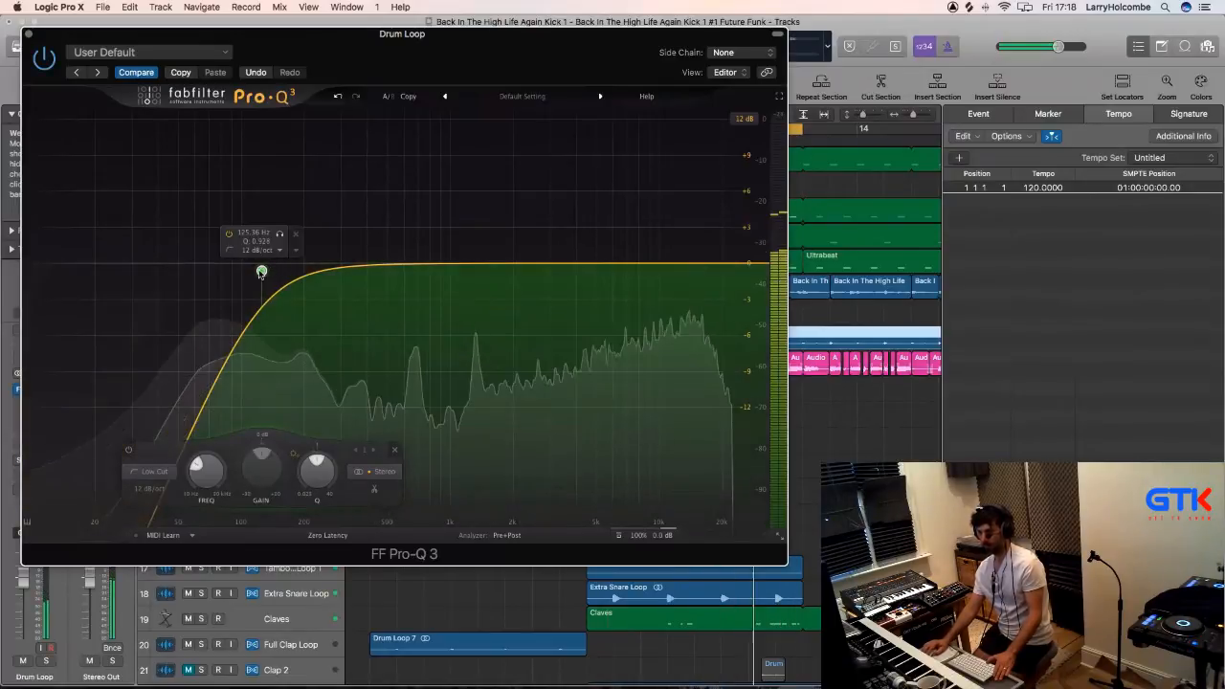
pyautogui.moveTo(257, 273); pyautogui.dragTo(237, 294)
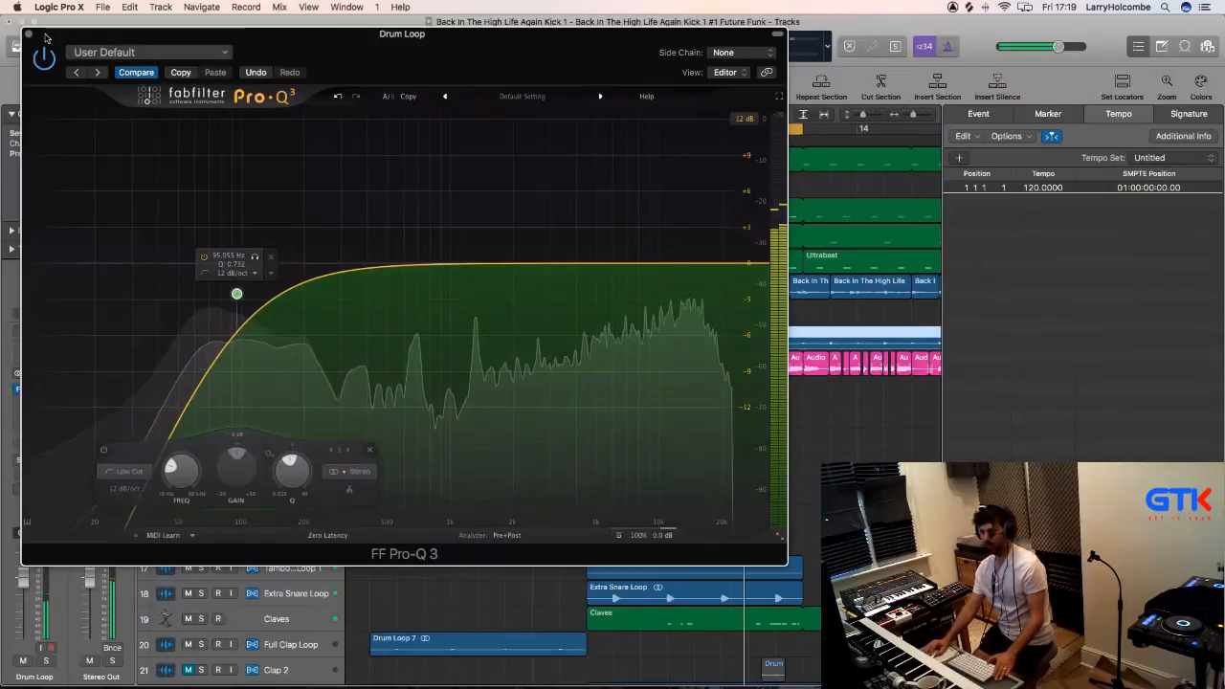
pyautogui.press('super+w')
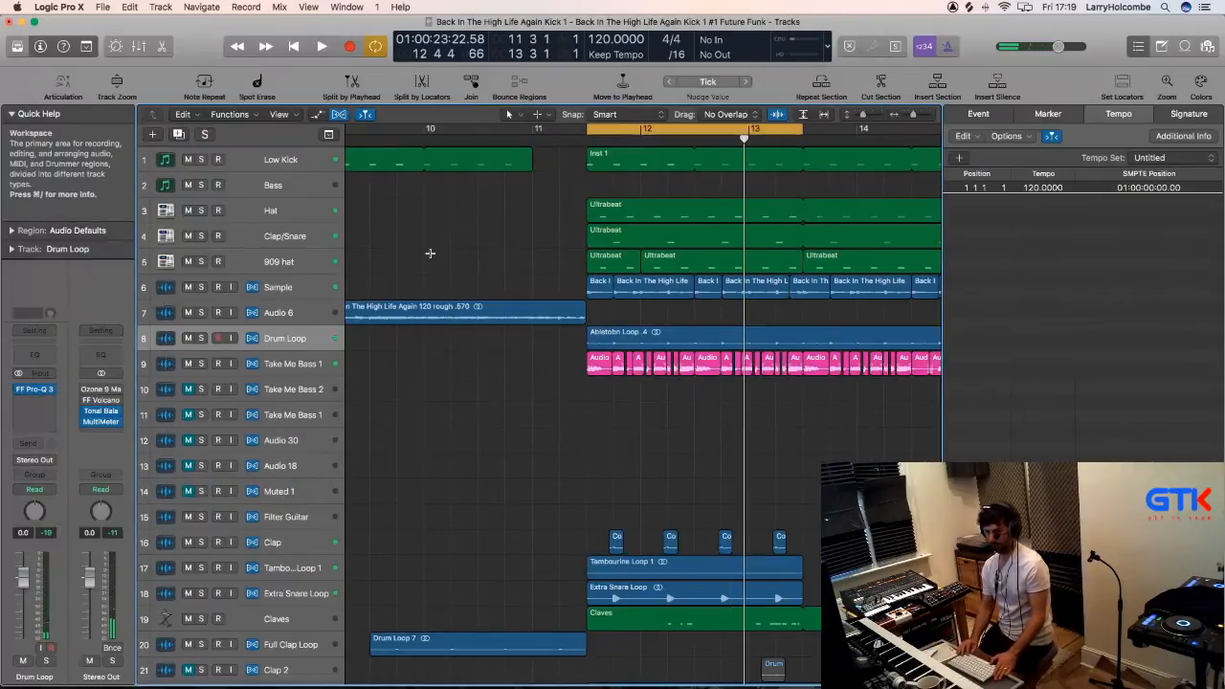
# Hide the list editors and play back the cycled section from bar 11 3 with all the drum layers.
pyautogui.press('super+Up')
pyautogui.scroll(-3, 518, 335)
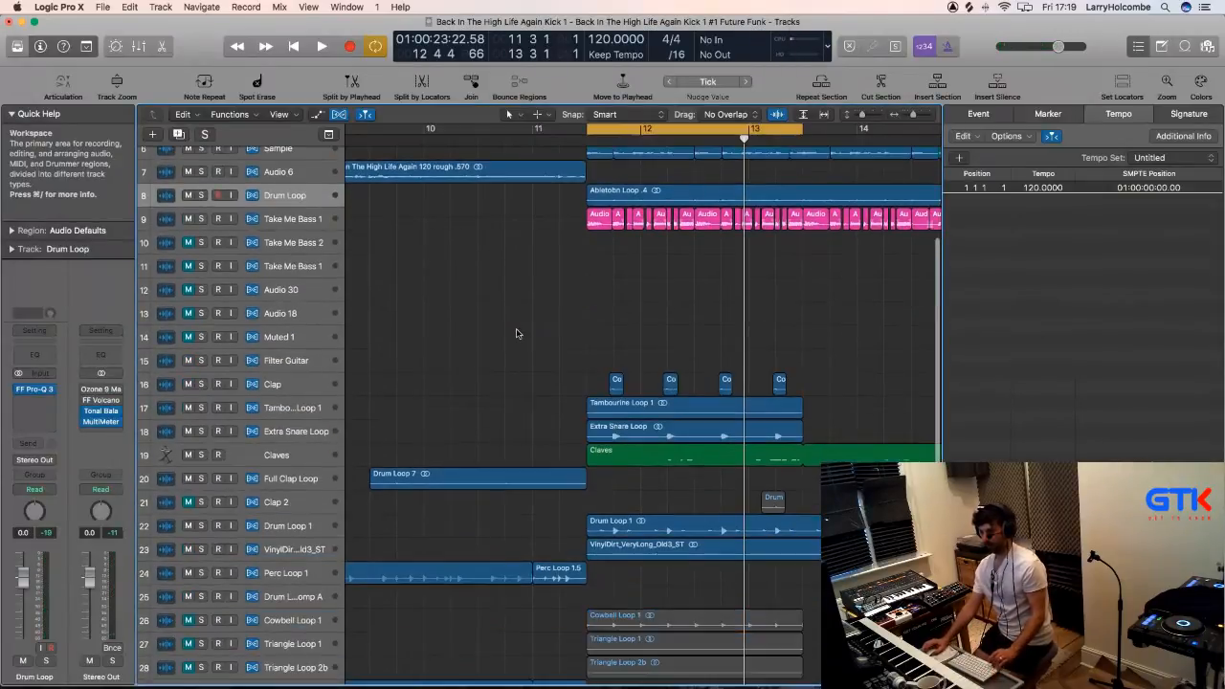
pyautogui.scroll(-3, 513, 345)
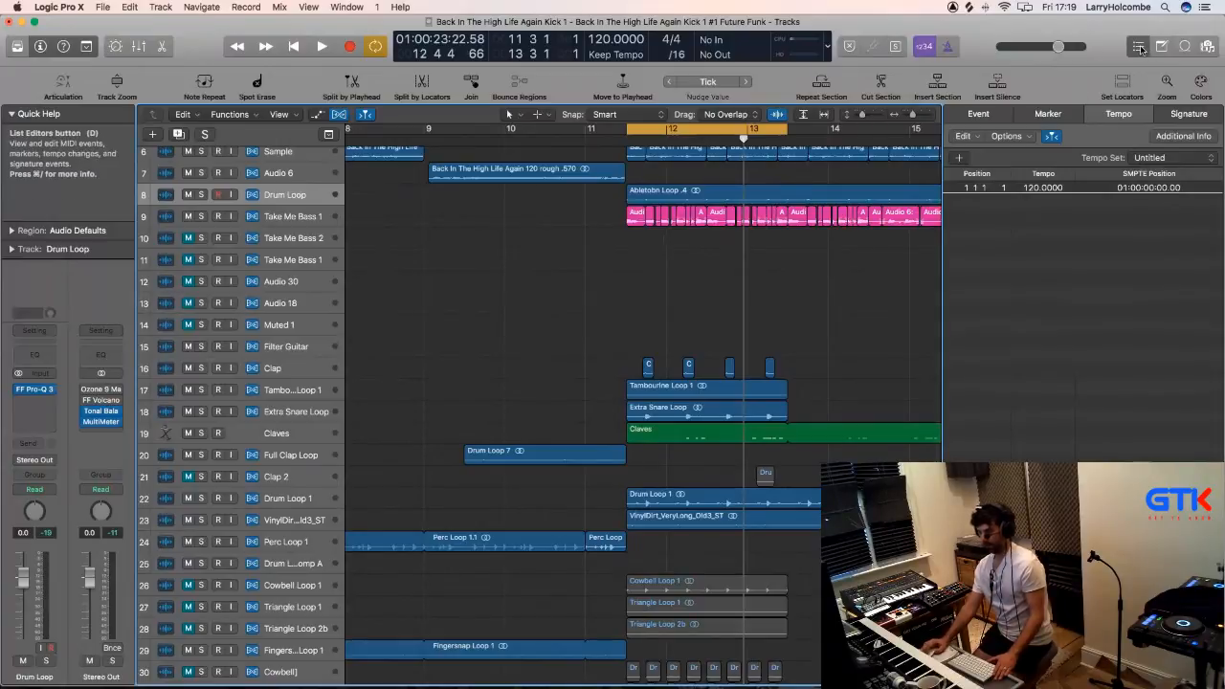
pyautogui.press('d')
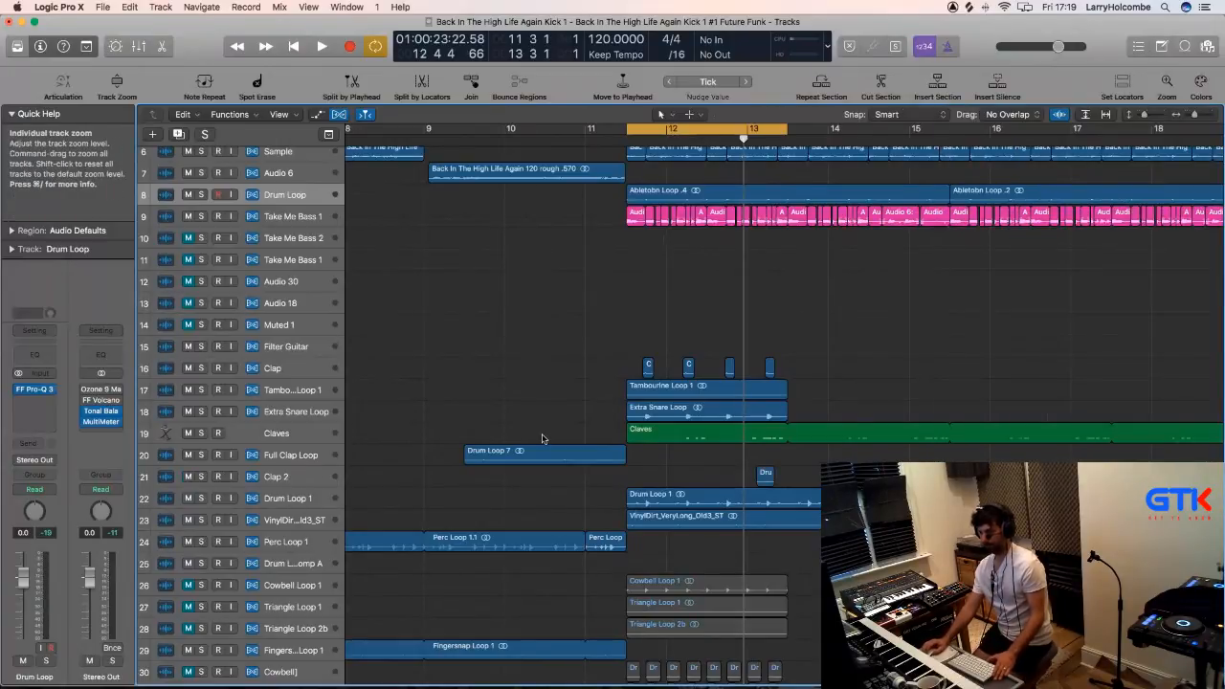
pyautogui.press('space')
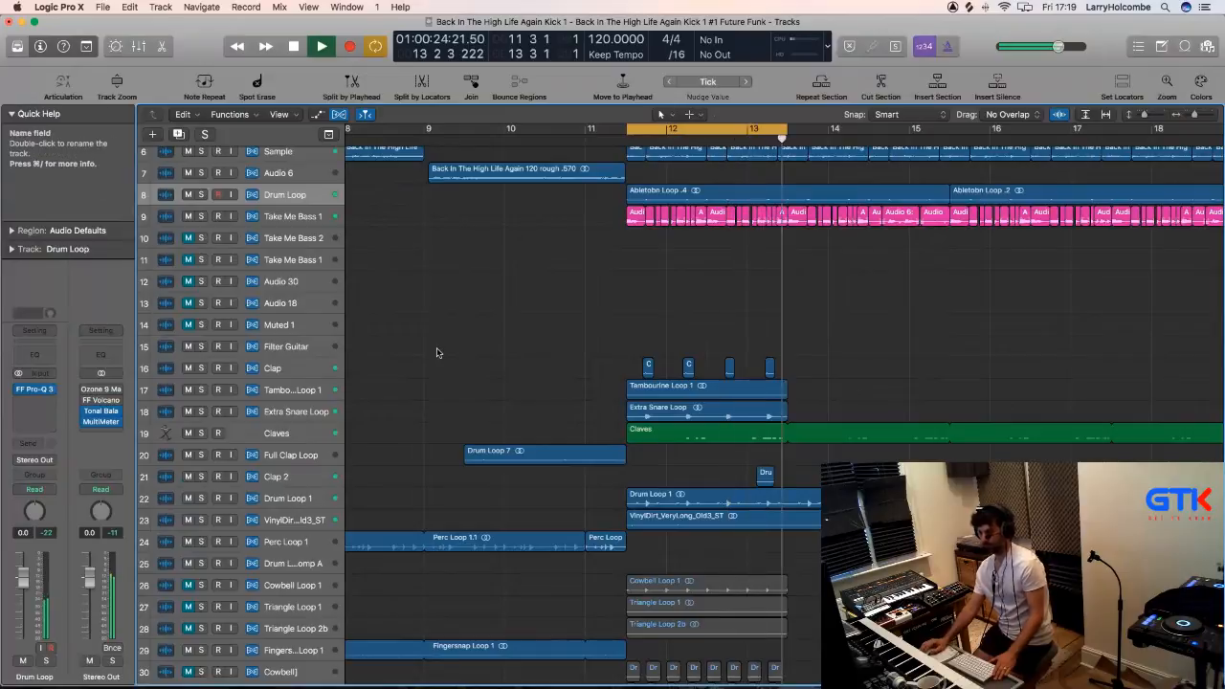
pyautogui.press('z')
pyautogui.press('space')
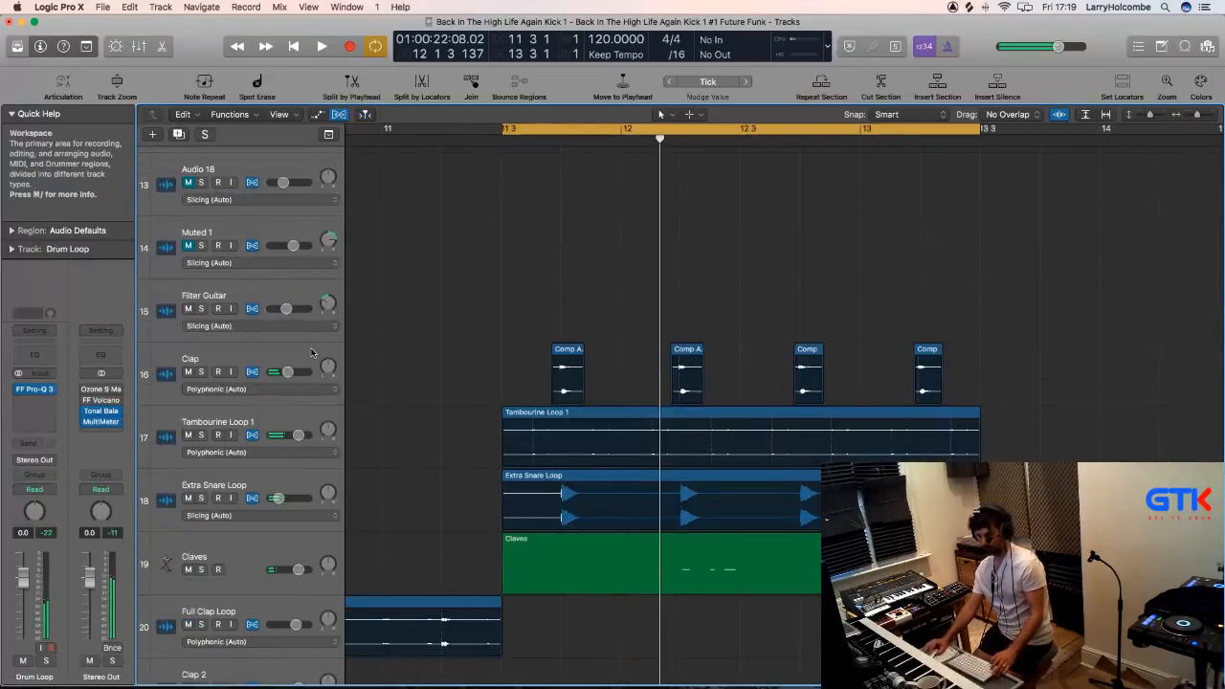
# Duplicate the Clap track and copy the last clap region of the loop onto the new track.
pyautogui.click(294, 351)
pyautogui.click(466, 352)
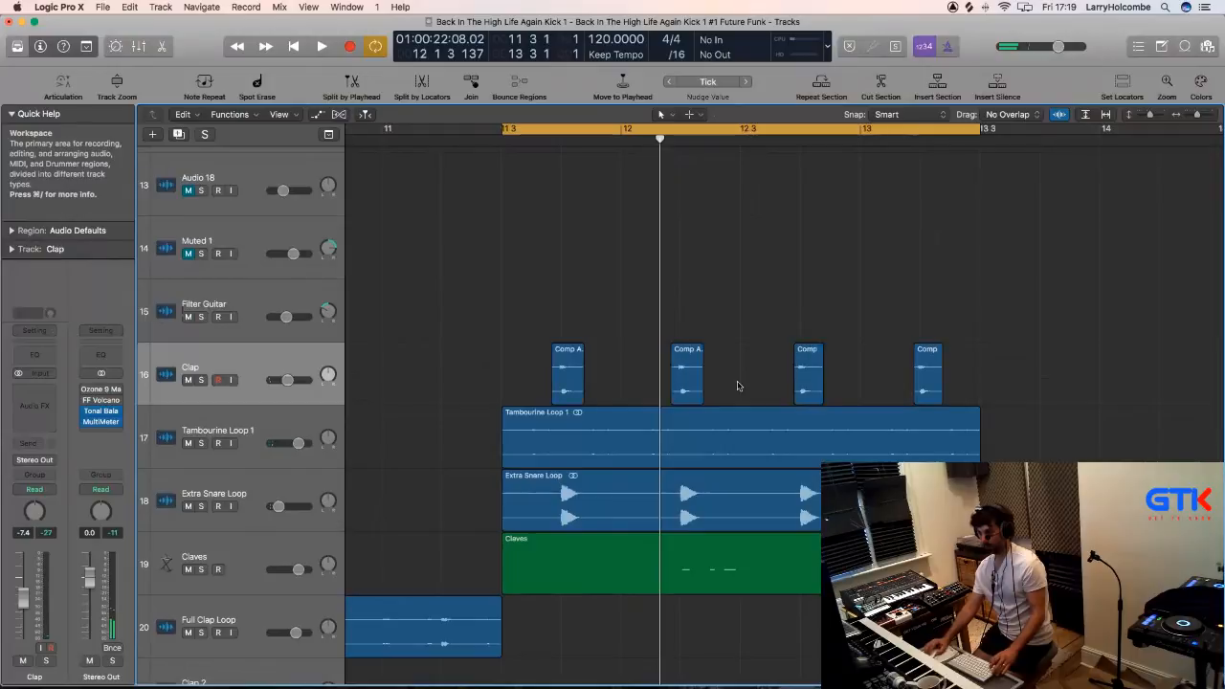
pyautogui.press('super+d')
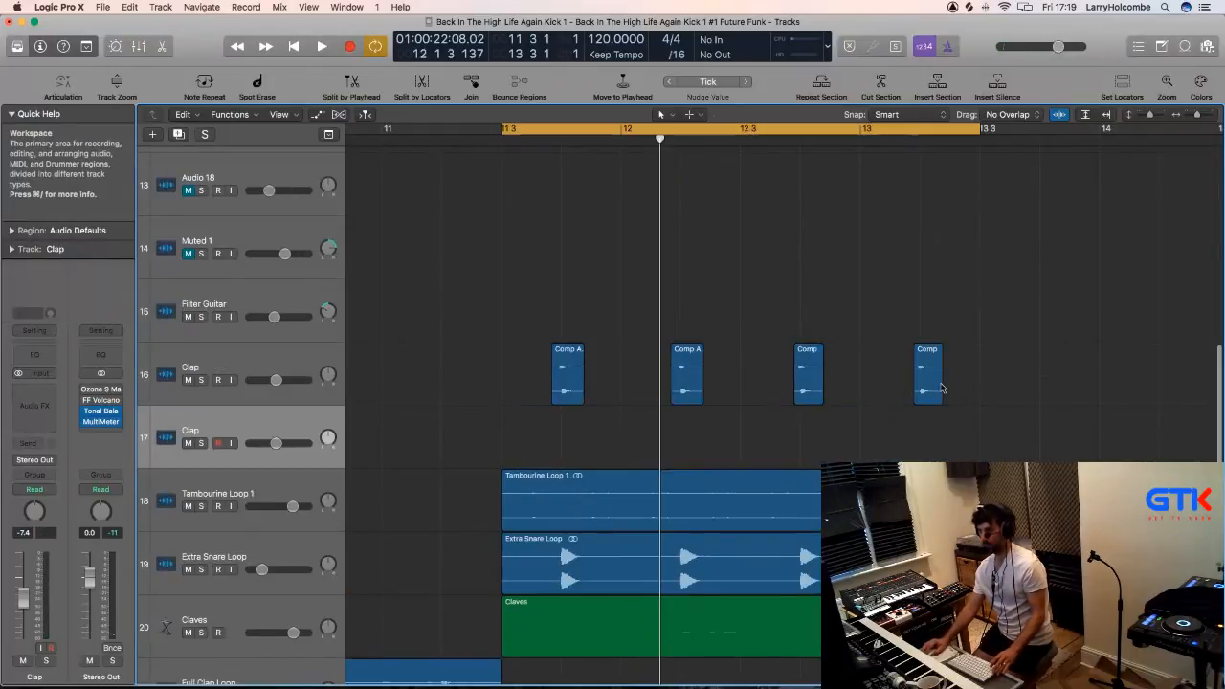
pyautogui.moveTo(930, 381); pyautogui.dragTo(938, 427)
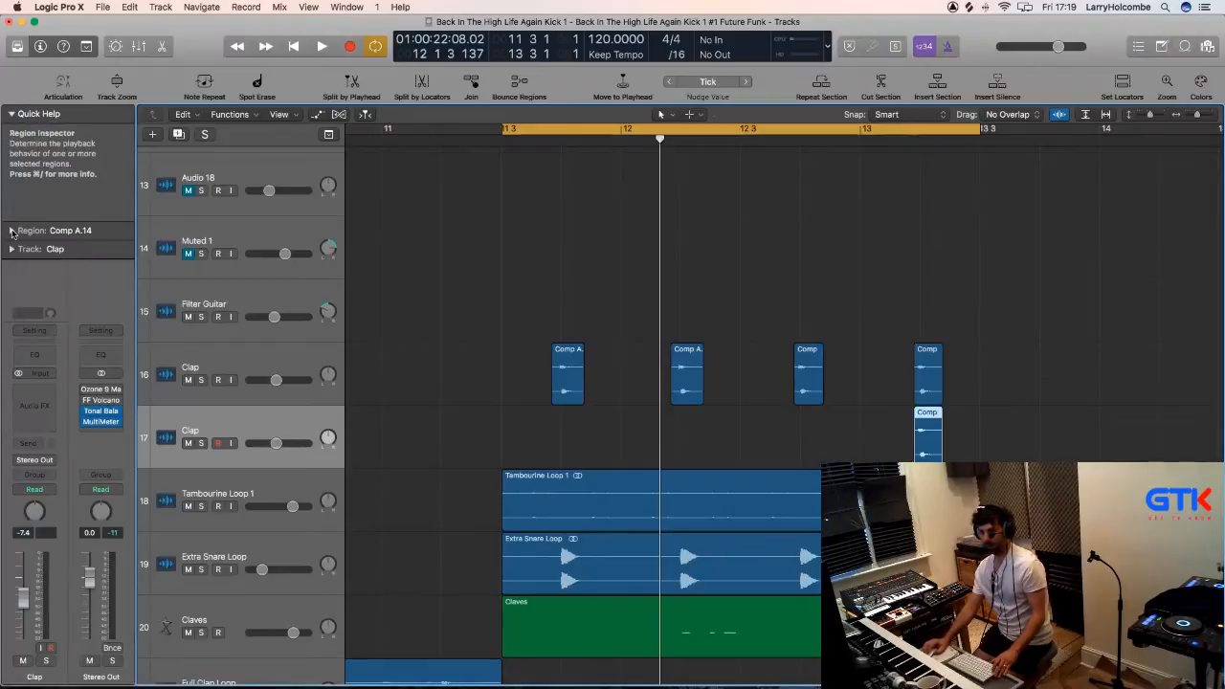
# Bounce the copied clap region in place and reverse the bounced audio.
pyautogui.click(80, 232)
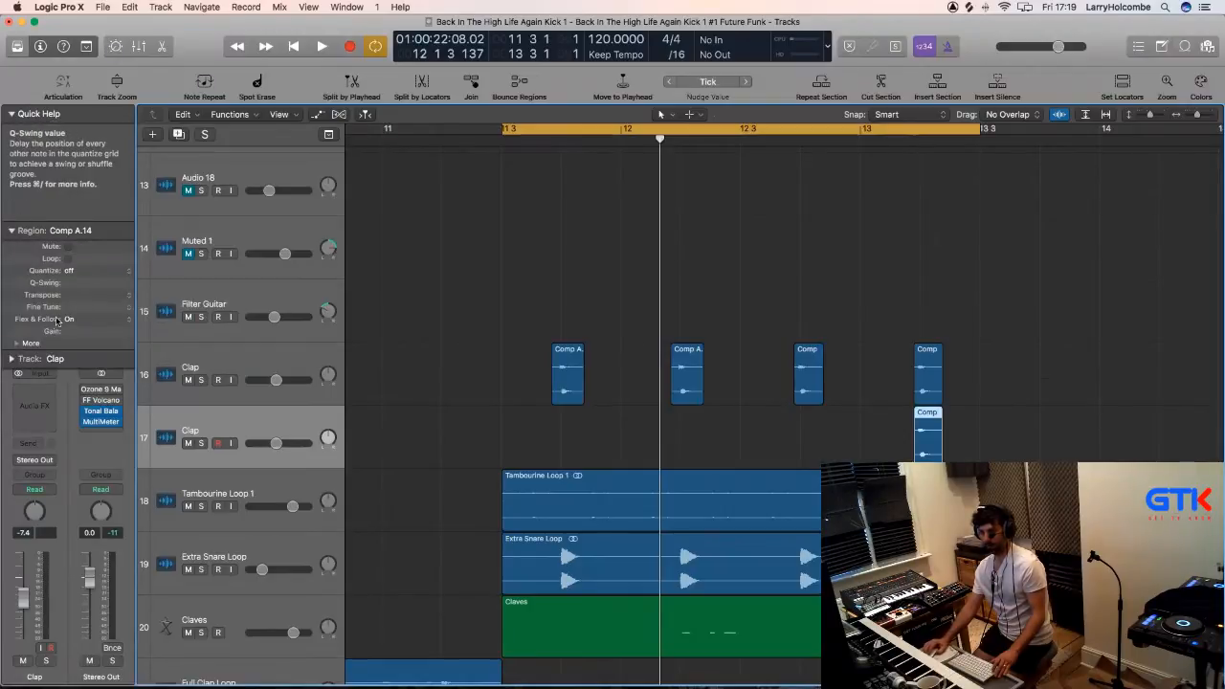
pyautogui.click(29, 343)
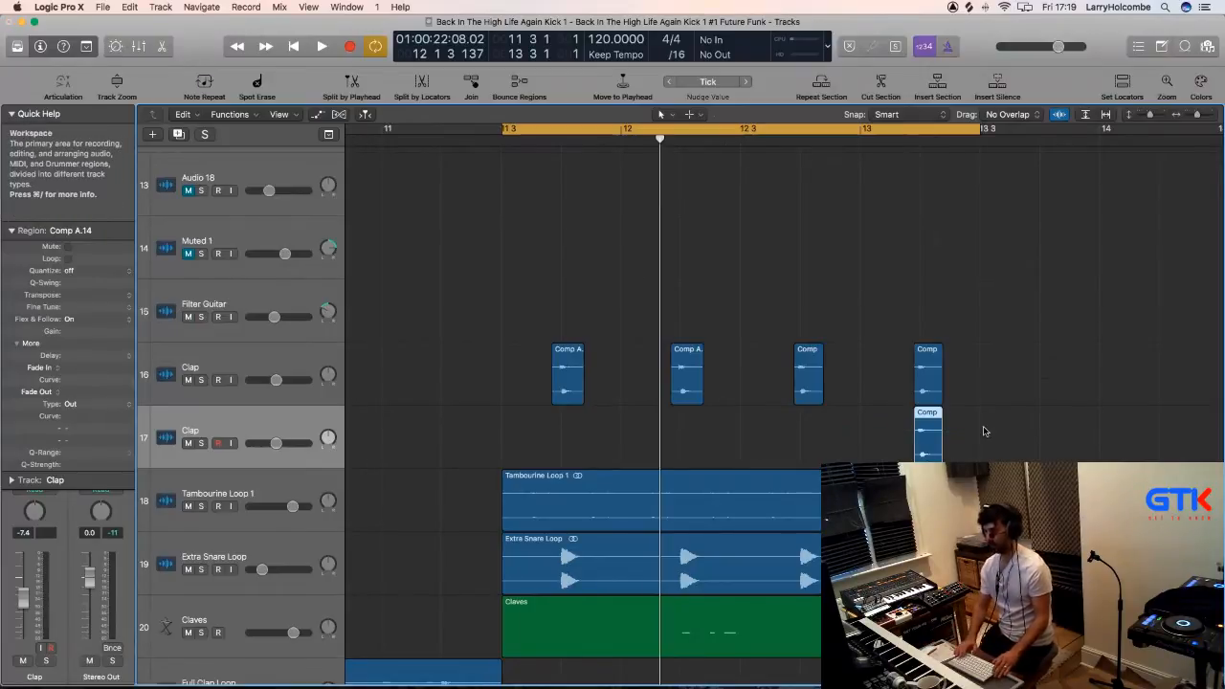
pyautogui.hotkey('ctrl', 'b')
pyautogui.press('Return')
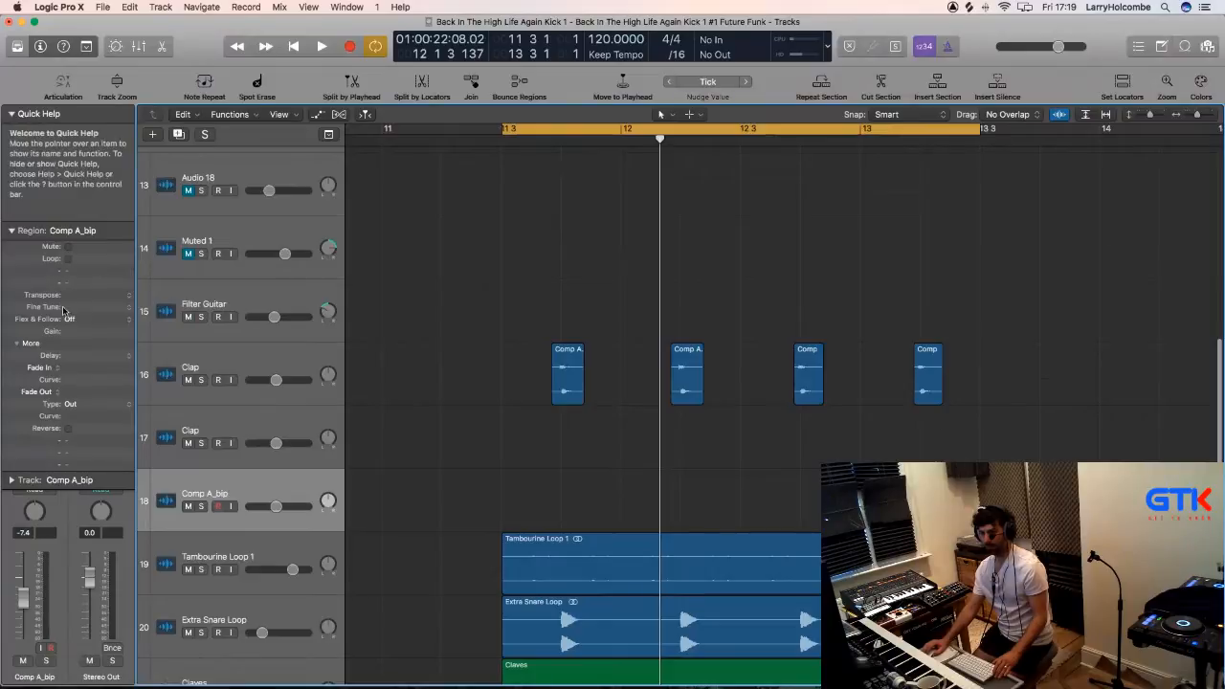
pyautogui.click(68, 428)
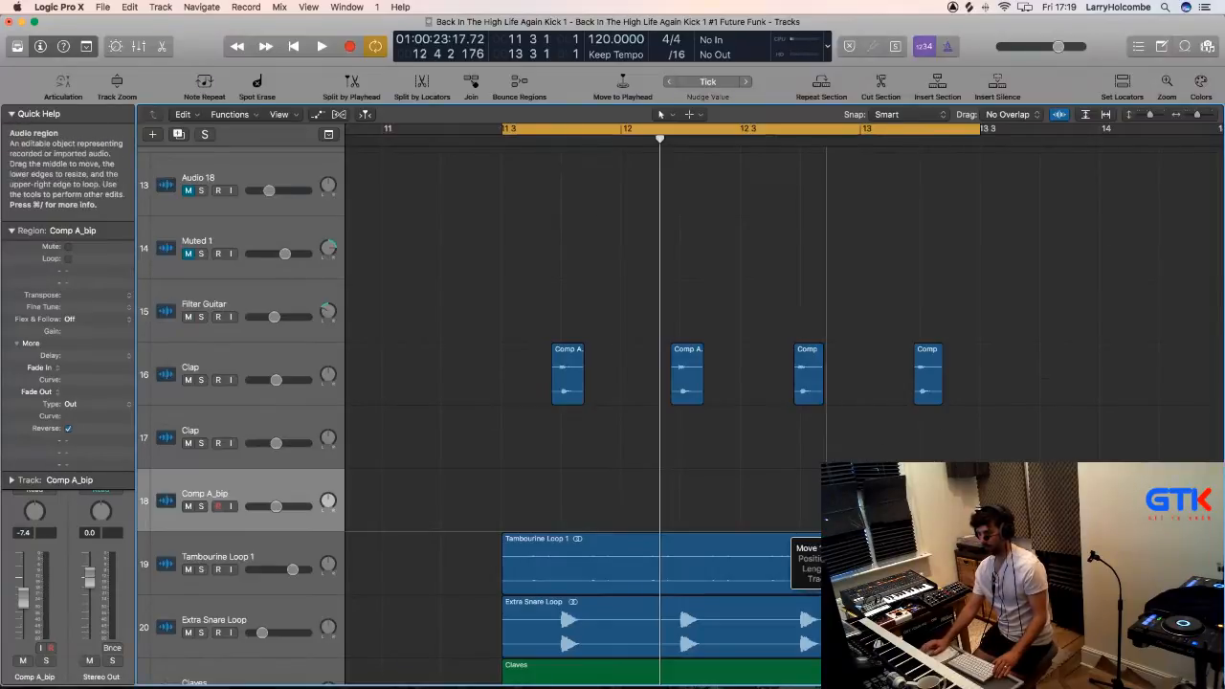
# Move the reversed clap so it swells into the last clap hit near bar 13 2, and play the loop.
pyautogui.click(1058, 115)
pyautogui.moveTo(837, 312); pyautogui.dragTo(975, 508)
pyautogui.click(826, 446)
pyautogui.moveTo(825, 601); pyautogui.dragTo(861, 605)
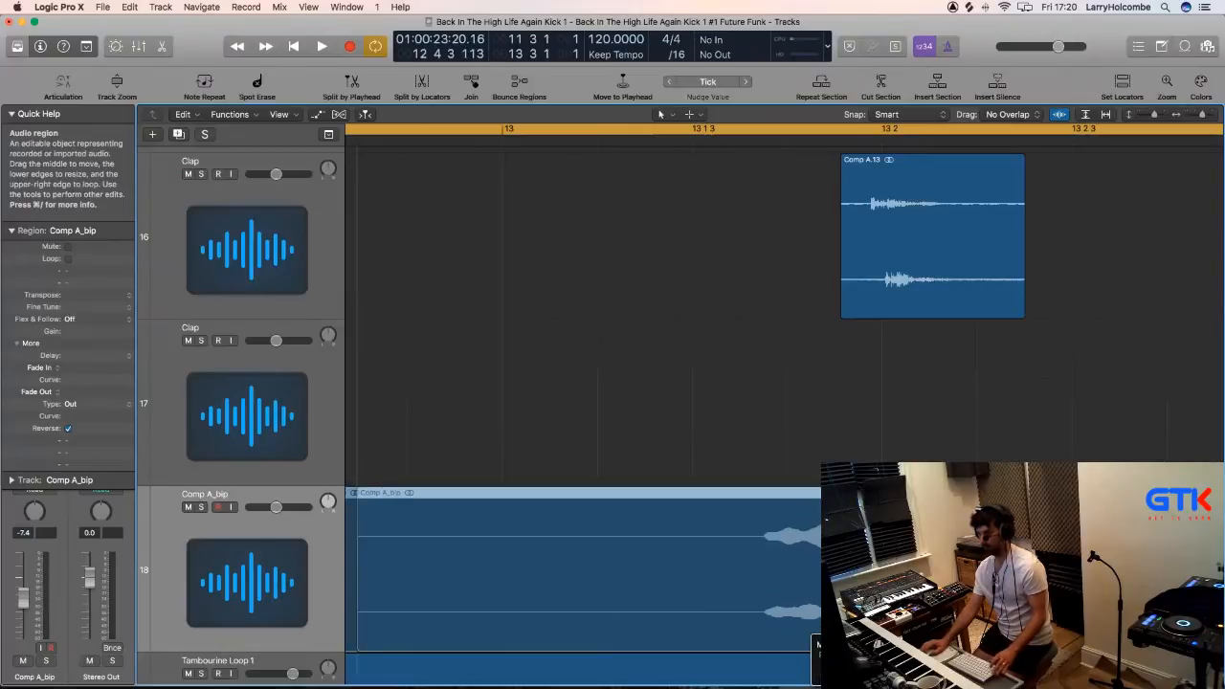
pyautogui.press('space')
pyautogui.keyDown('ctrl'); pyautogui.keyDown('alt'); pyautogui.click(861, 605); pyautogui.keyUp('alt'); pyautogui.keyUp('ctrl')
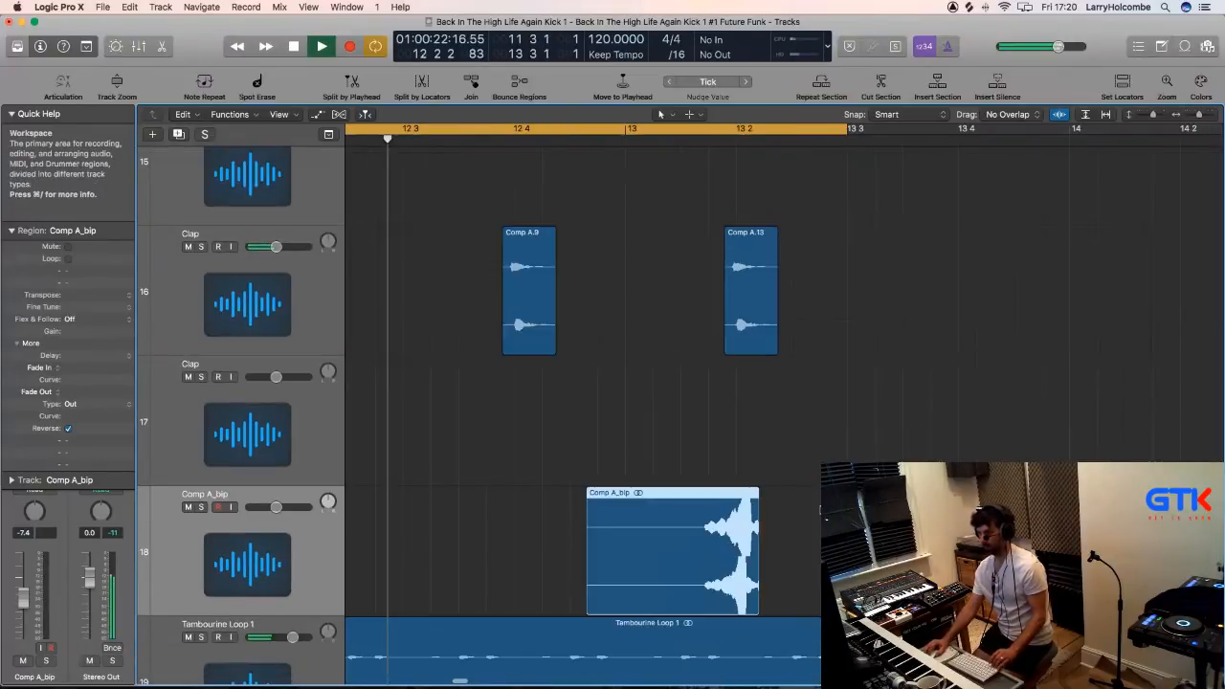
# Split the reversed clap at bar 13 2 and delete the part after it.
pyautogui.moveTo(625, 417); pyautogui.dragTo(739, 563)
pyautogui.moveTo(803, 421); pyautogui.dragTo(965, 440)
pyautogui.press('Delete')
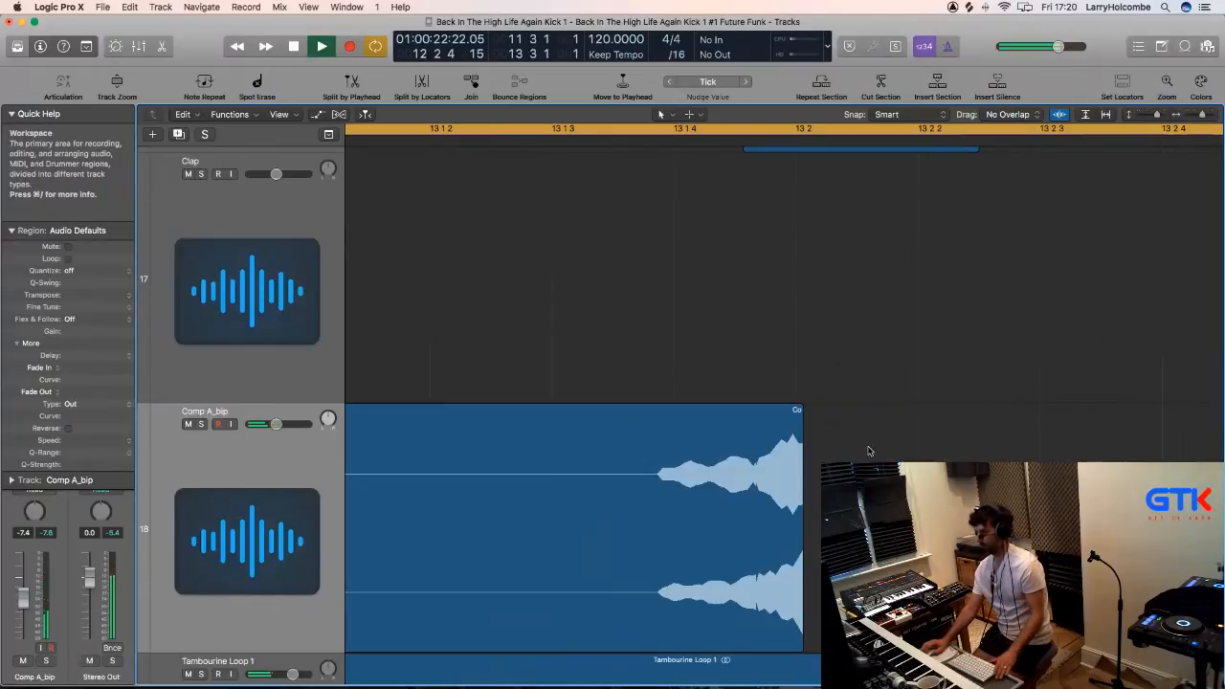
# Lower the reversed clap track's volume to -13.0 dB and collapse the Quick Help and Region sections.
pyautogui.click(669, 486)
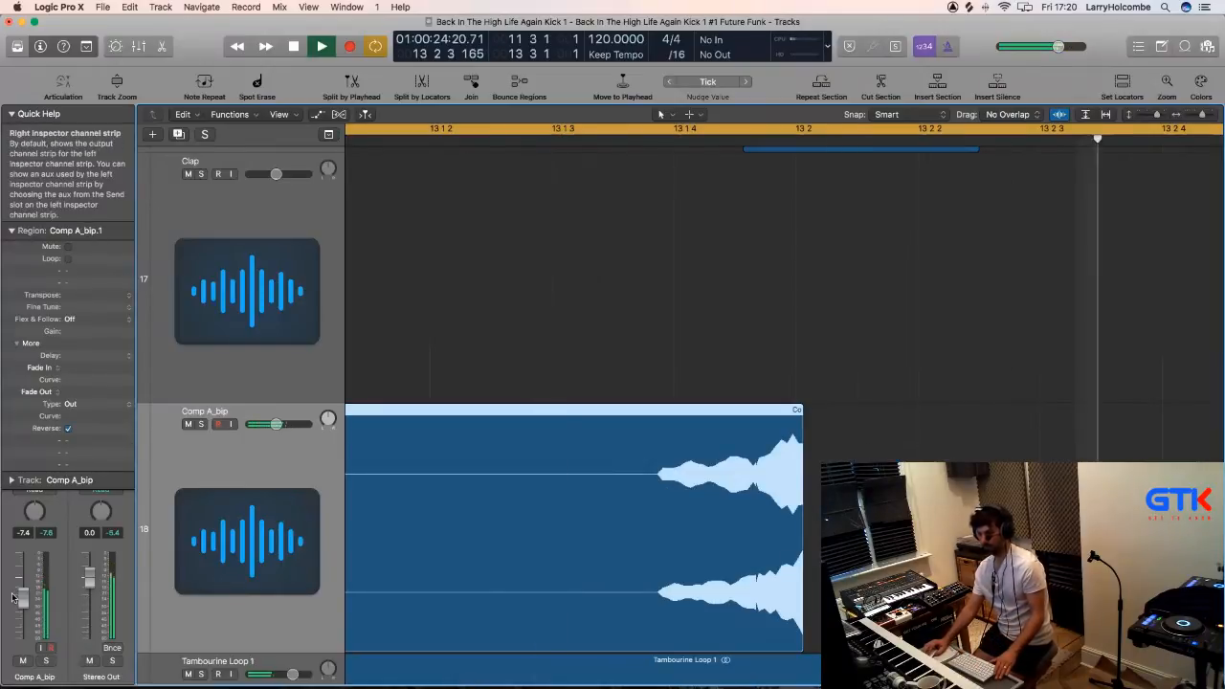
pyautogui.scroll(-1, 370, 521)
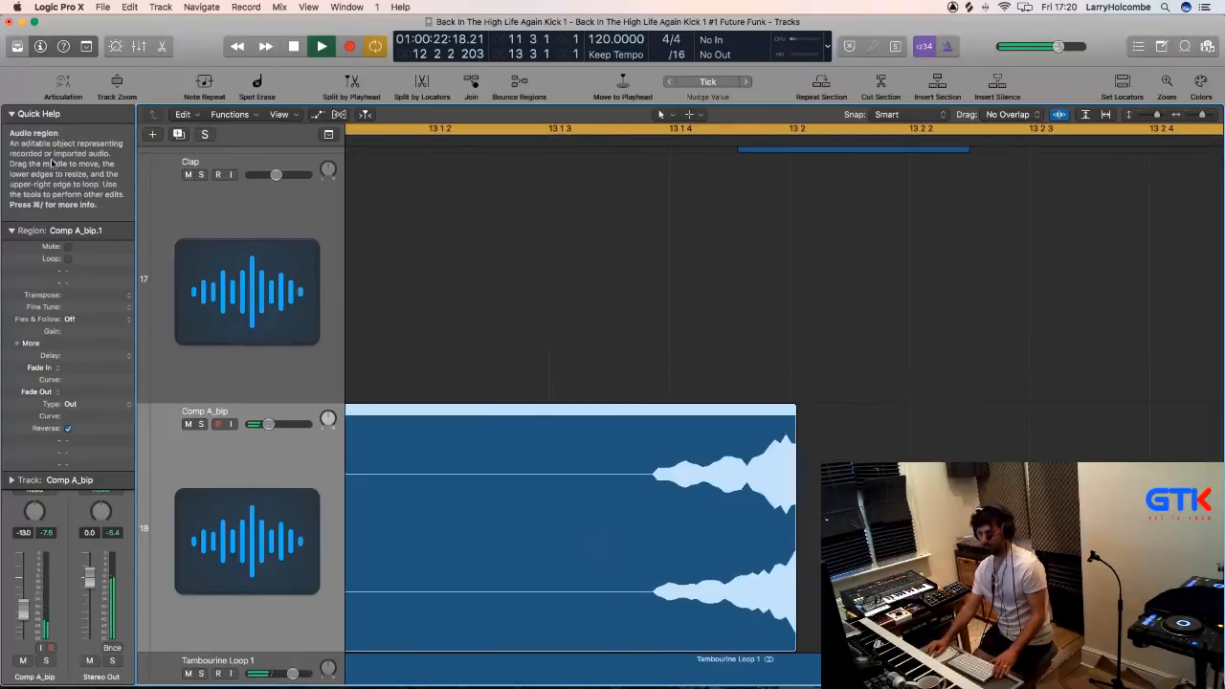
pyautogui.click(12, 114)
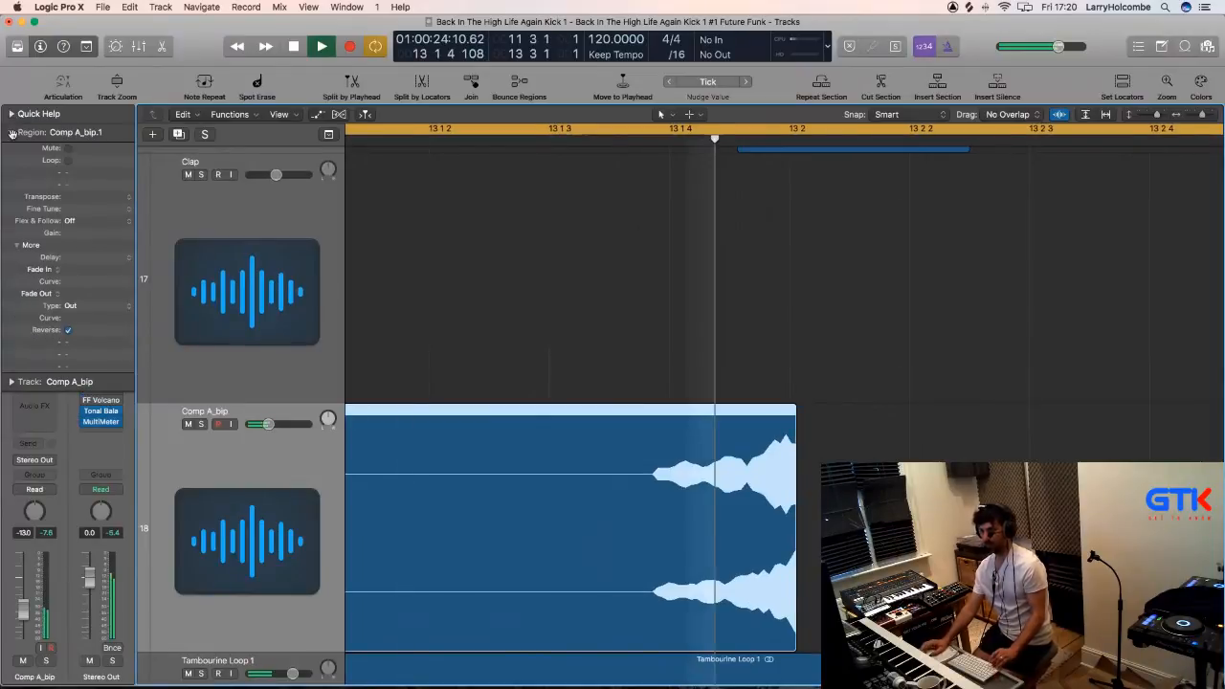
pyautogui.click(11, 133)
# Listen to the reversed clap in the full mix and lower its track volume to -13.6 dB.
pyautogui.scroll(-5, 492, 307)
pyautogui.scroll(-3, 492, 307)
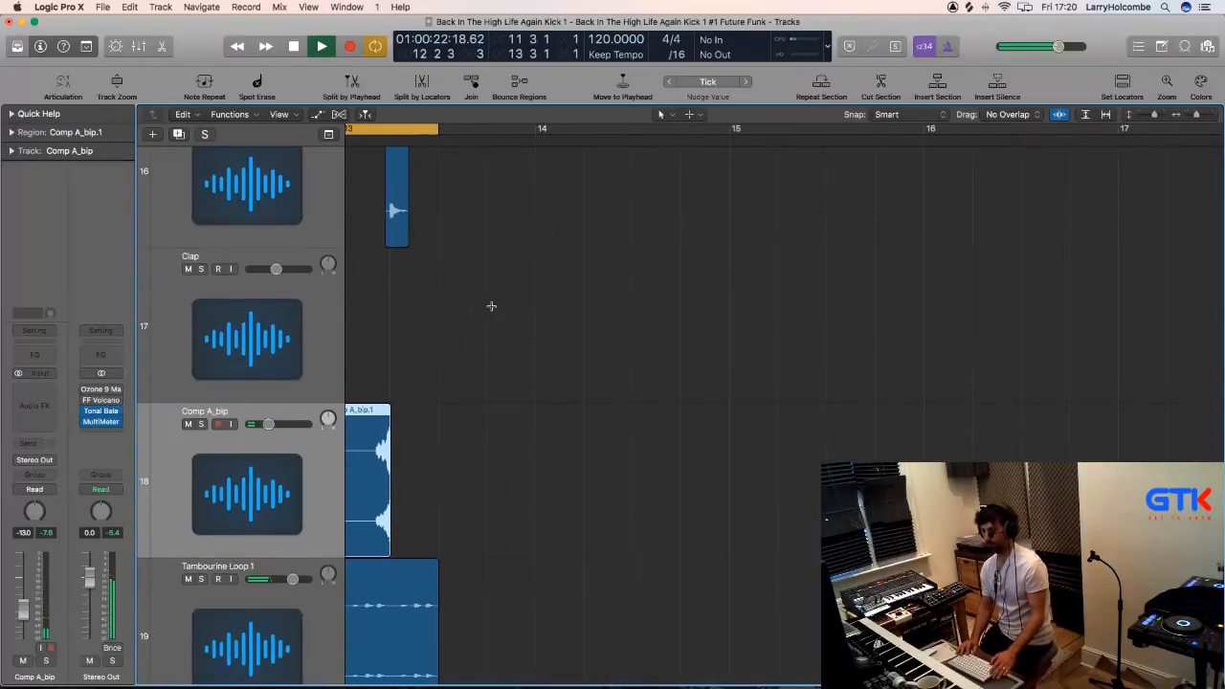
pyautogui.scroll(-6, 491, 307)
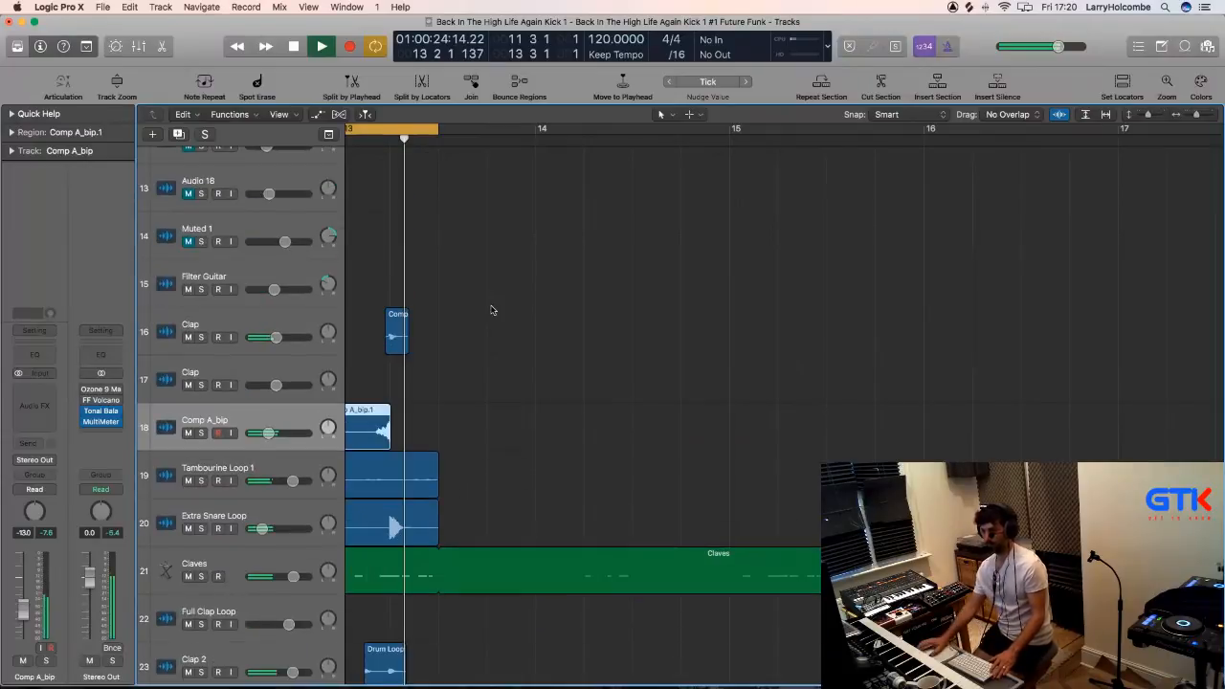
pyautogui.scroll(-5, 490, 309)
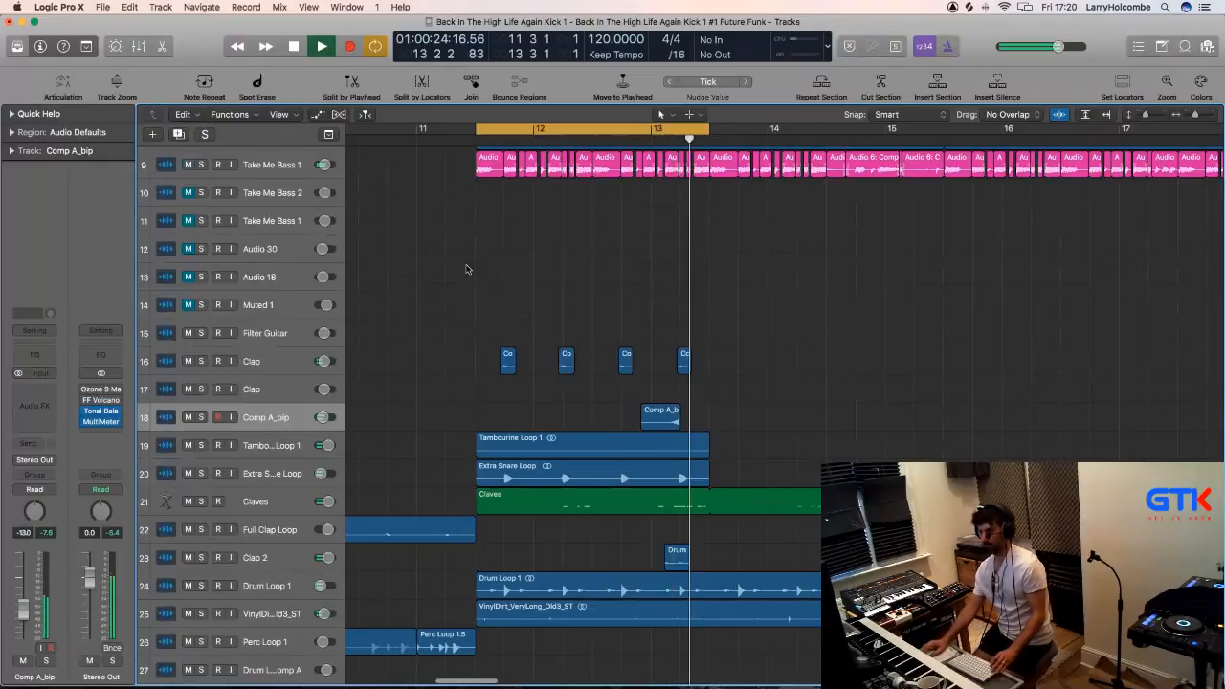
pyautogui.scroll(-3, 465, 269)
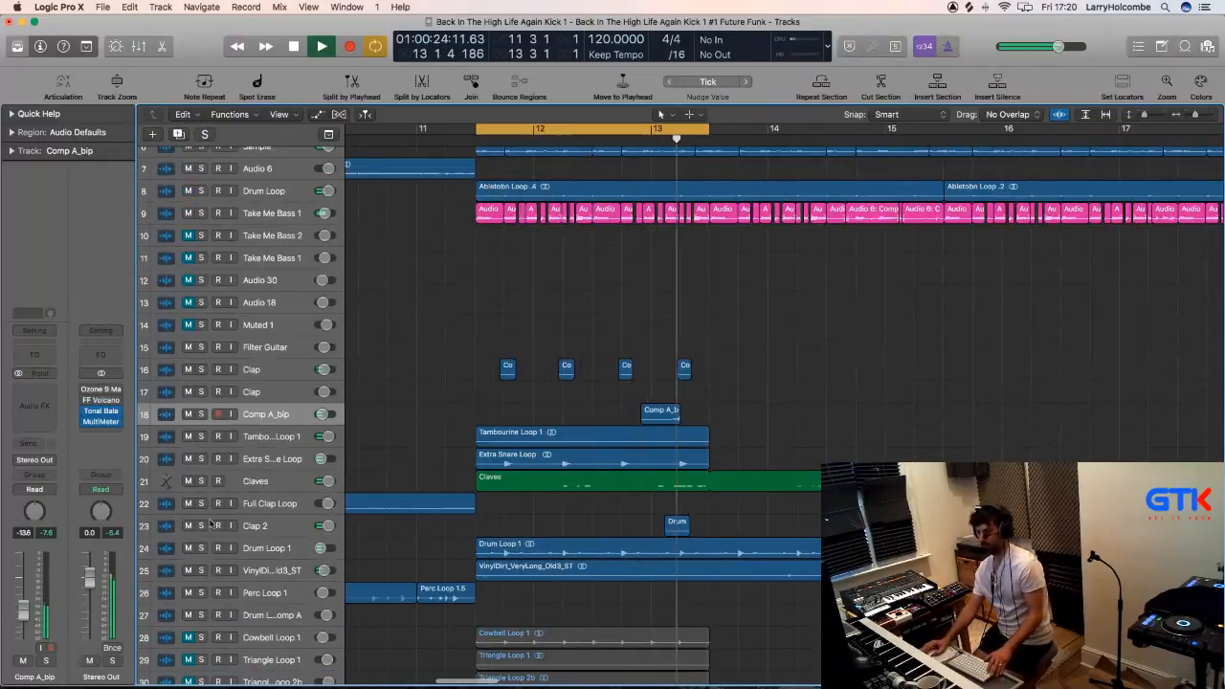
pyautogui.press('space')
# Switch to Finder and search All My Files for "mike monday".
pyautogui.press('super+Tab')
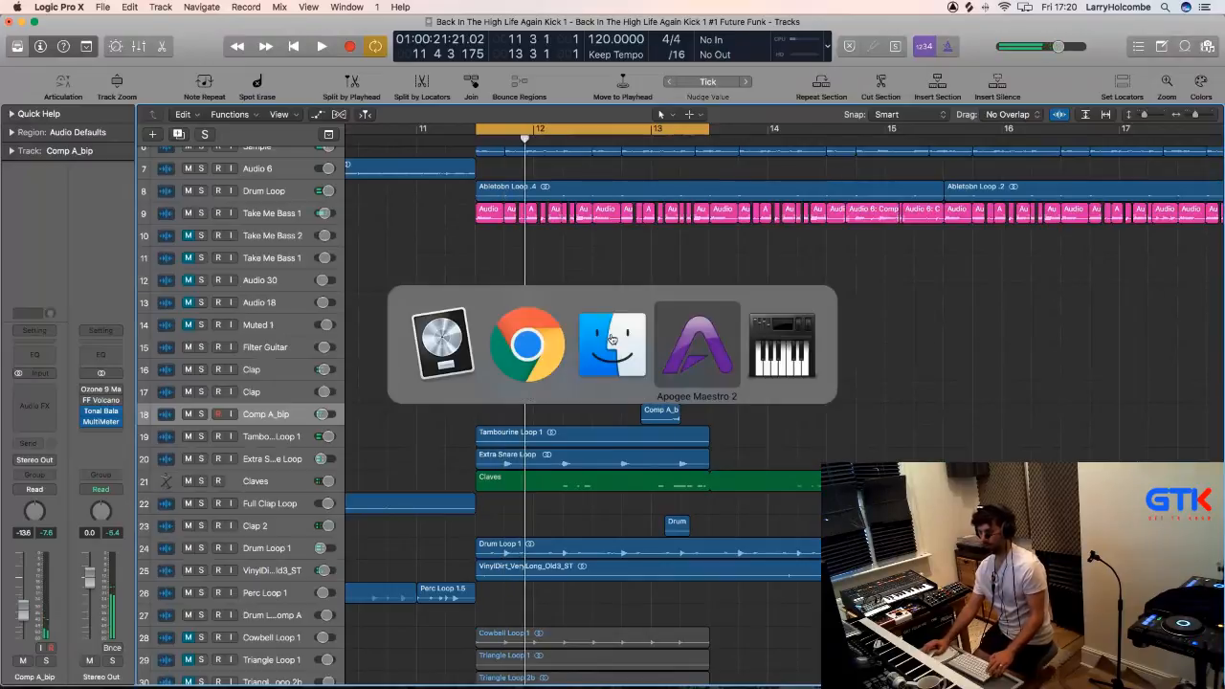
pyautogui.click(612, 339)
pyautogui.moveTo(730, 160); pyautogui.dragTo(515, 147)
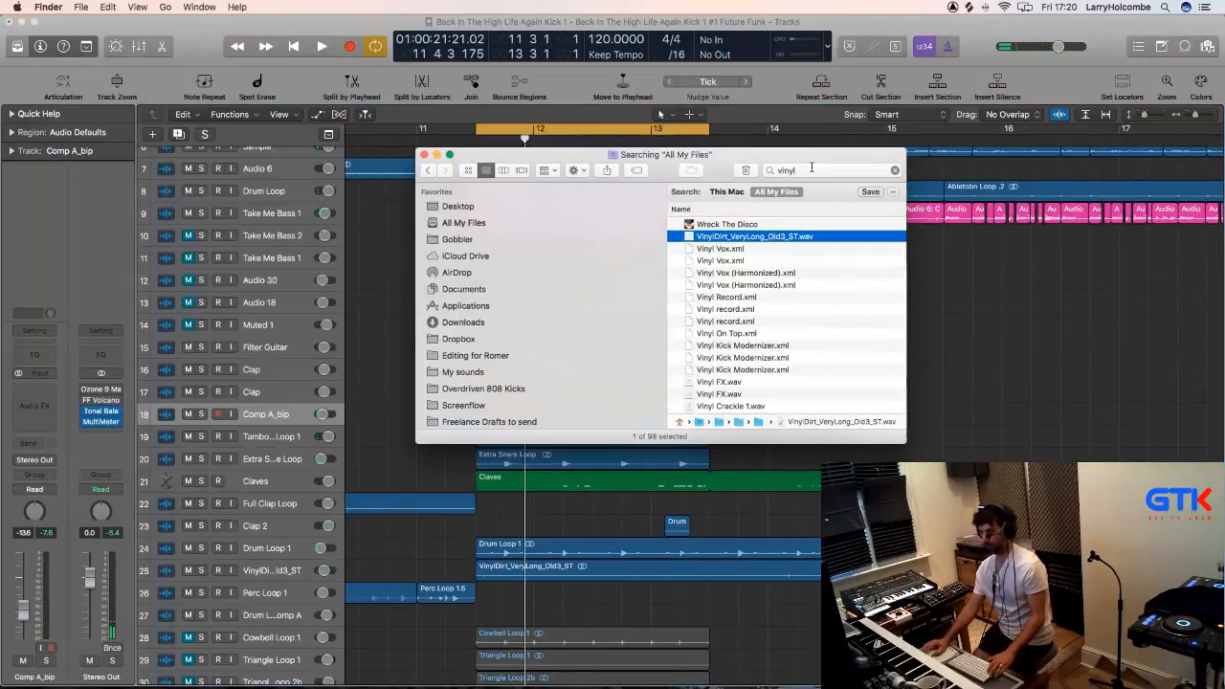
pyautogui.doubleClick(812, 168)
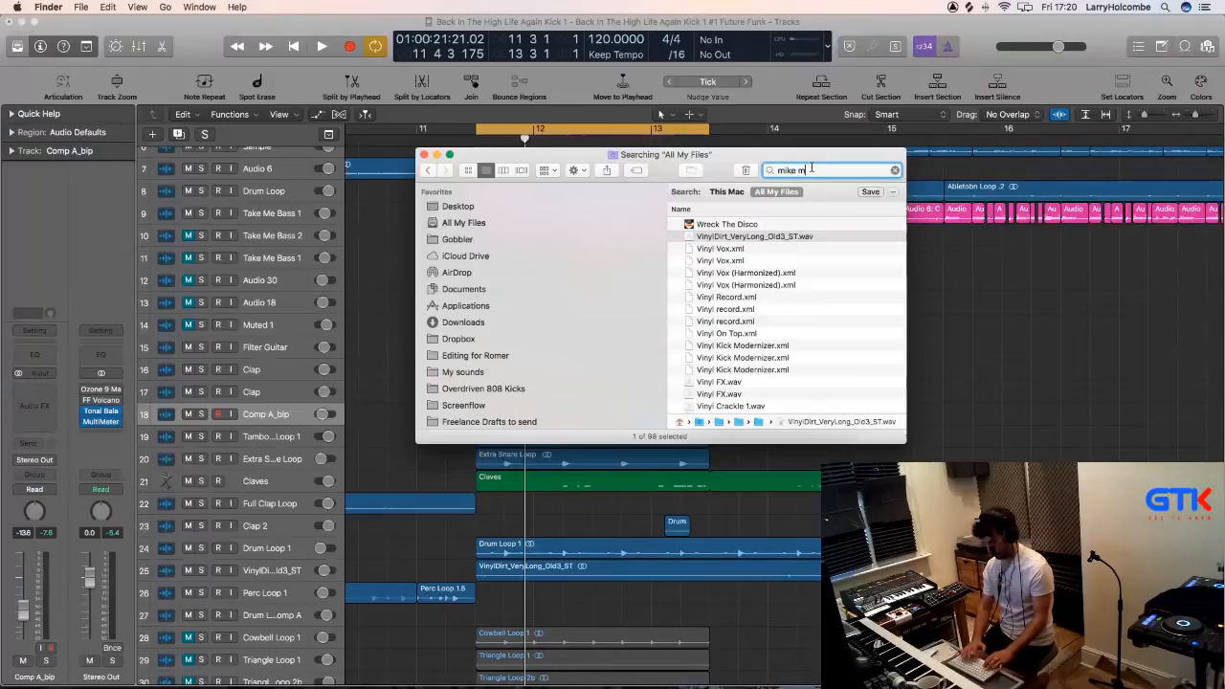
pyautogui.write('mike monday')
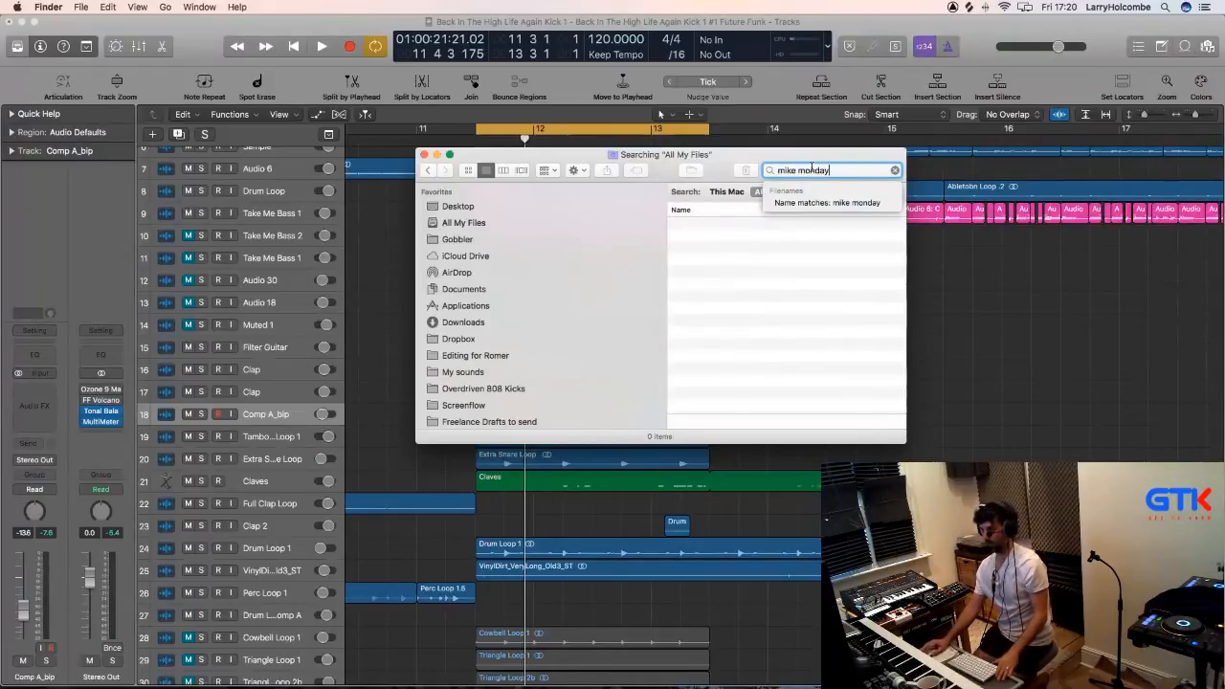
# Extend the Finder search to This Mac and preview the audio file "Masterclass 2 - How SImple Ideas Make Great Music.".
pyautogui.press('Return')
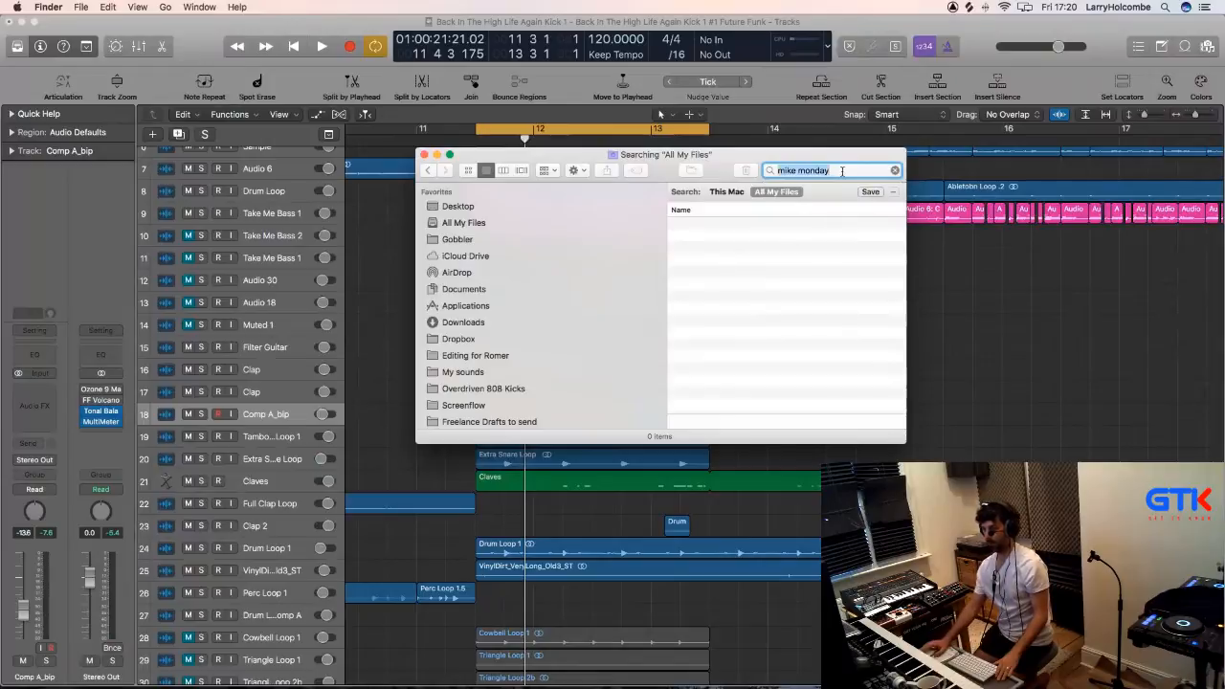
pyautogui.moveTo(523, 161); pyautogui.dragTo(478, 145)
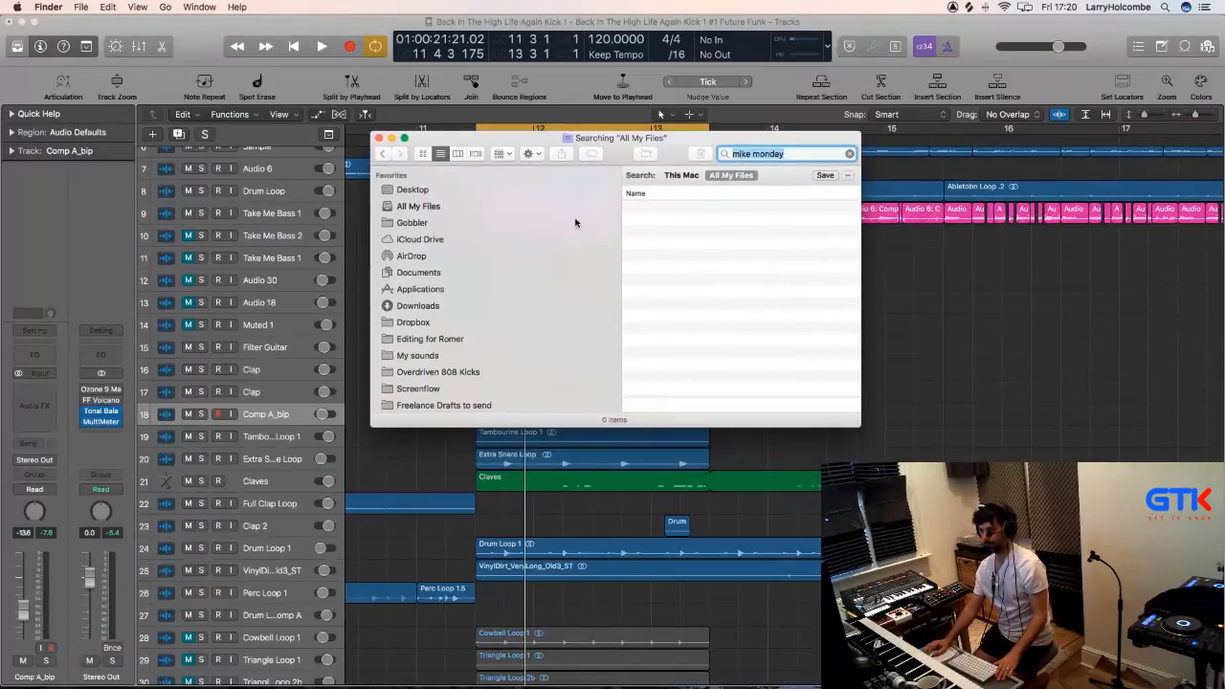
pyautogui.click(681, 174)
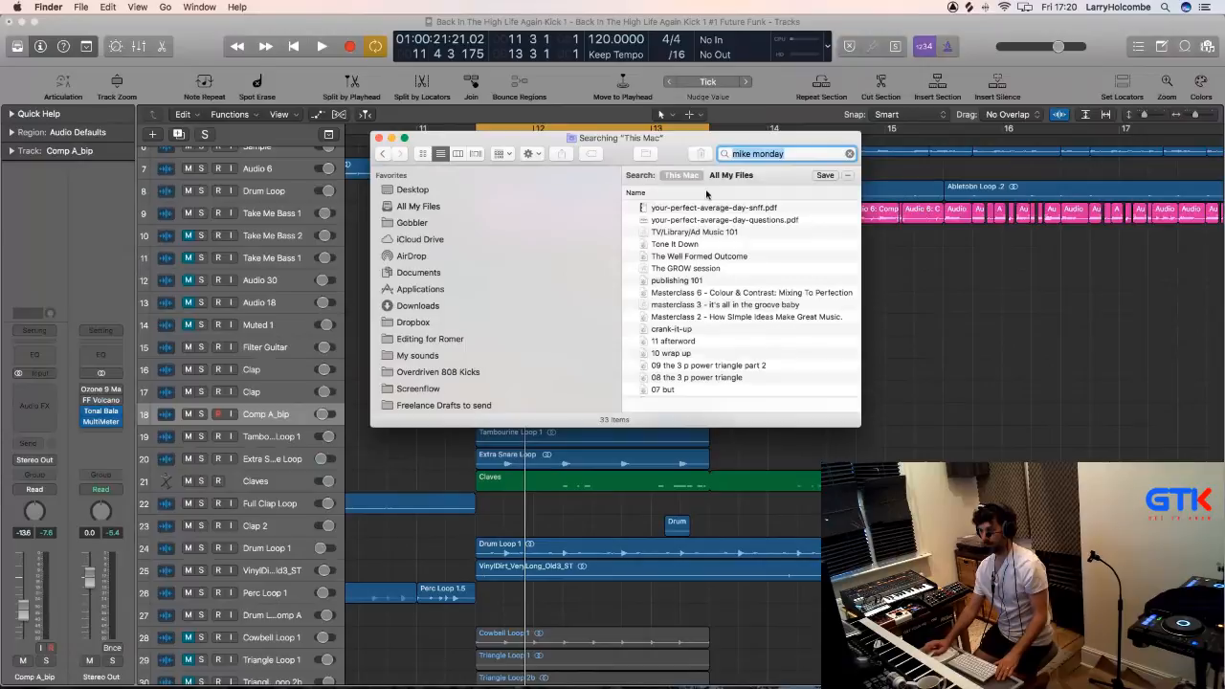
pyautogui.scroll(-5, 779, 225)
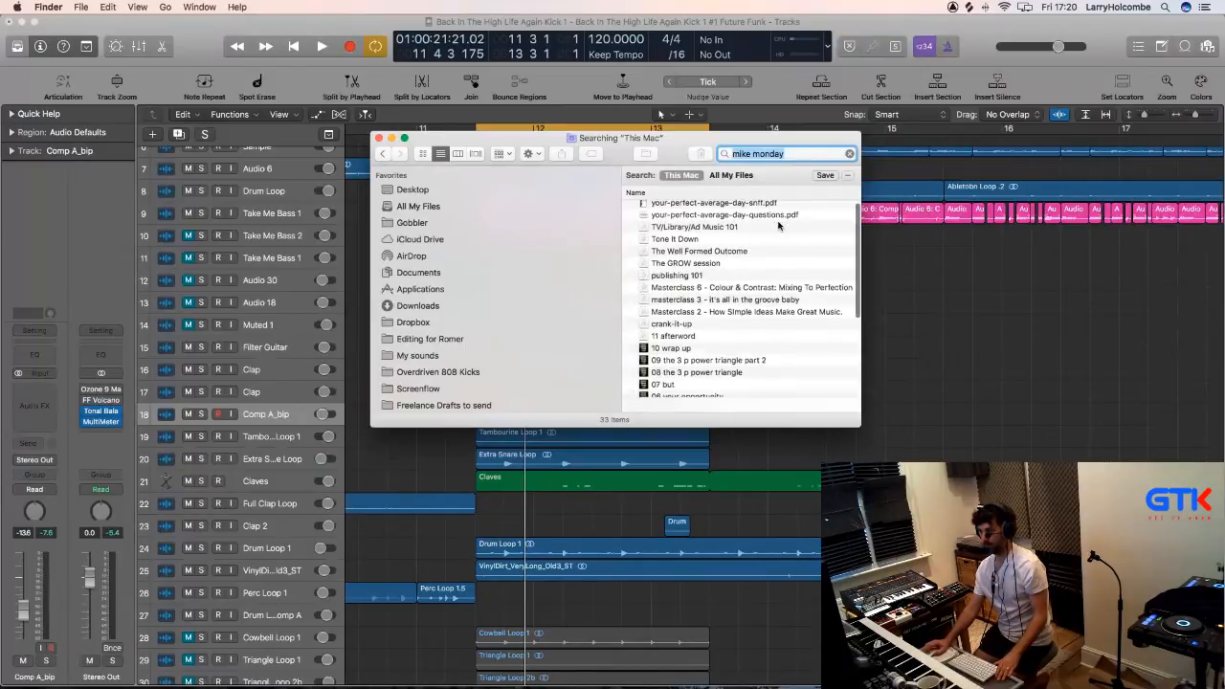
pyautogui.scroll(5, 778, 226)
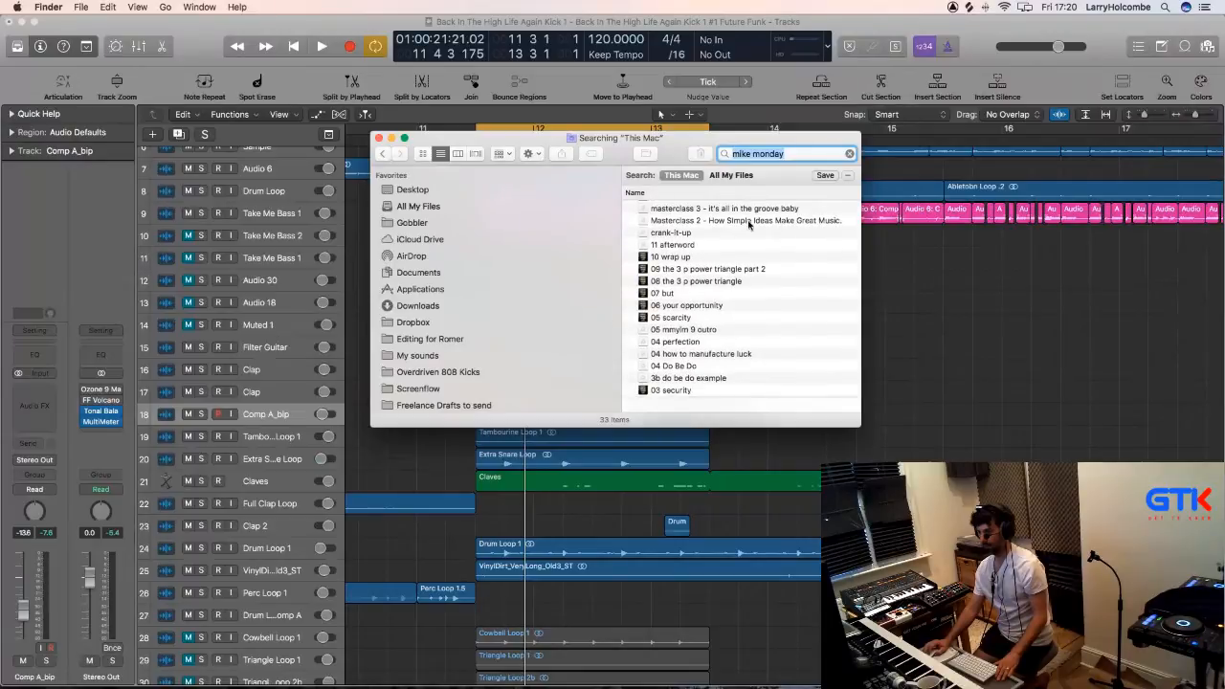
pyautogui.click(750, 221)
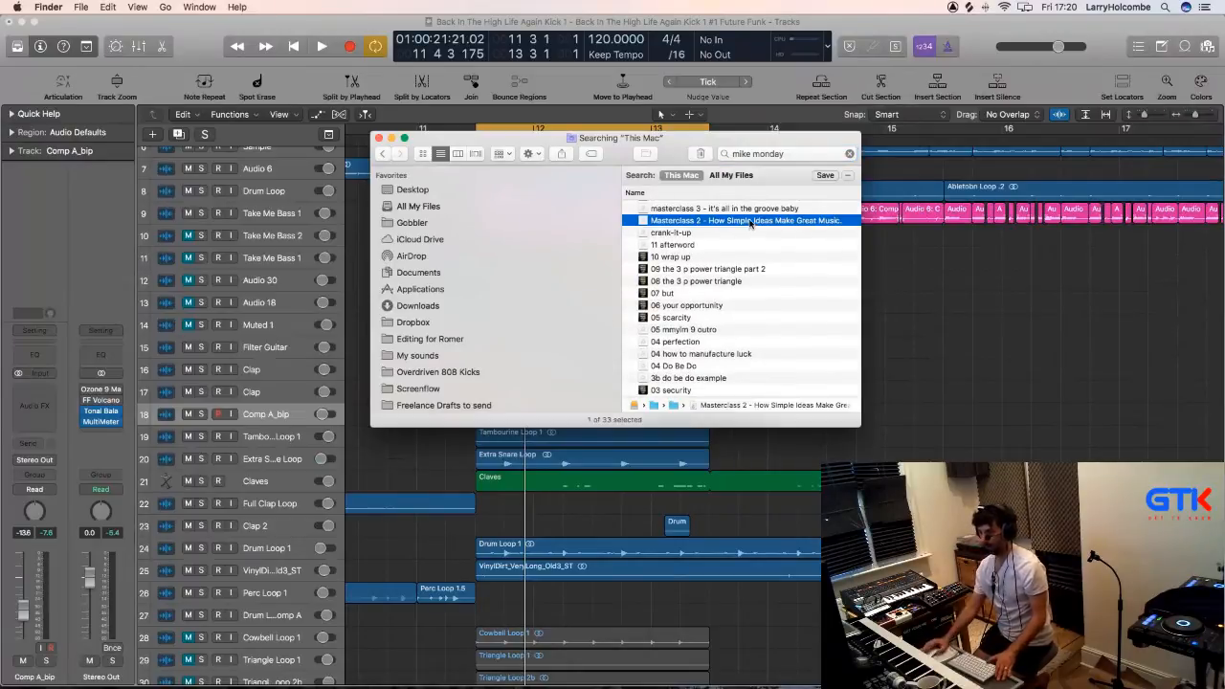
pyautogui.press('space')
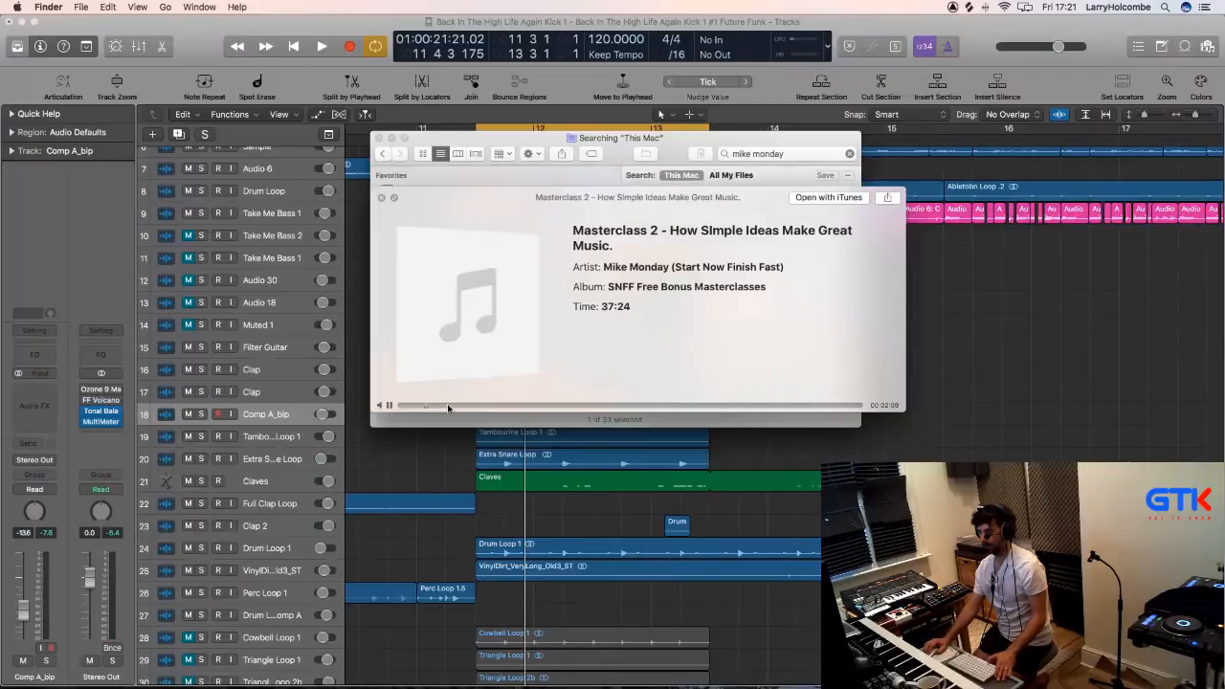
pyautogui.press('space')
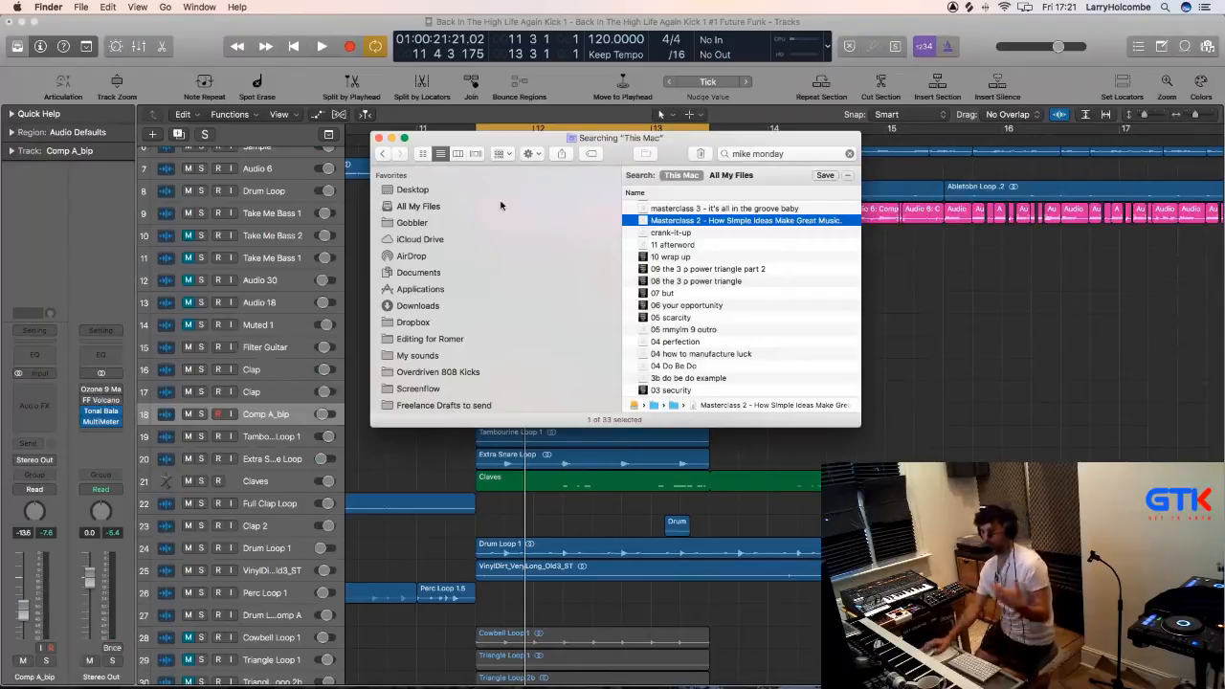
# Preview the Masterclass 2 audio file again, skip to another point in it, close the preview and switch back to Logic Pro X.
pyautogui.moveTo(483, 131); pyautogui.dragTo(468, 125)
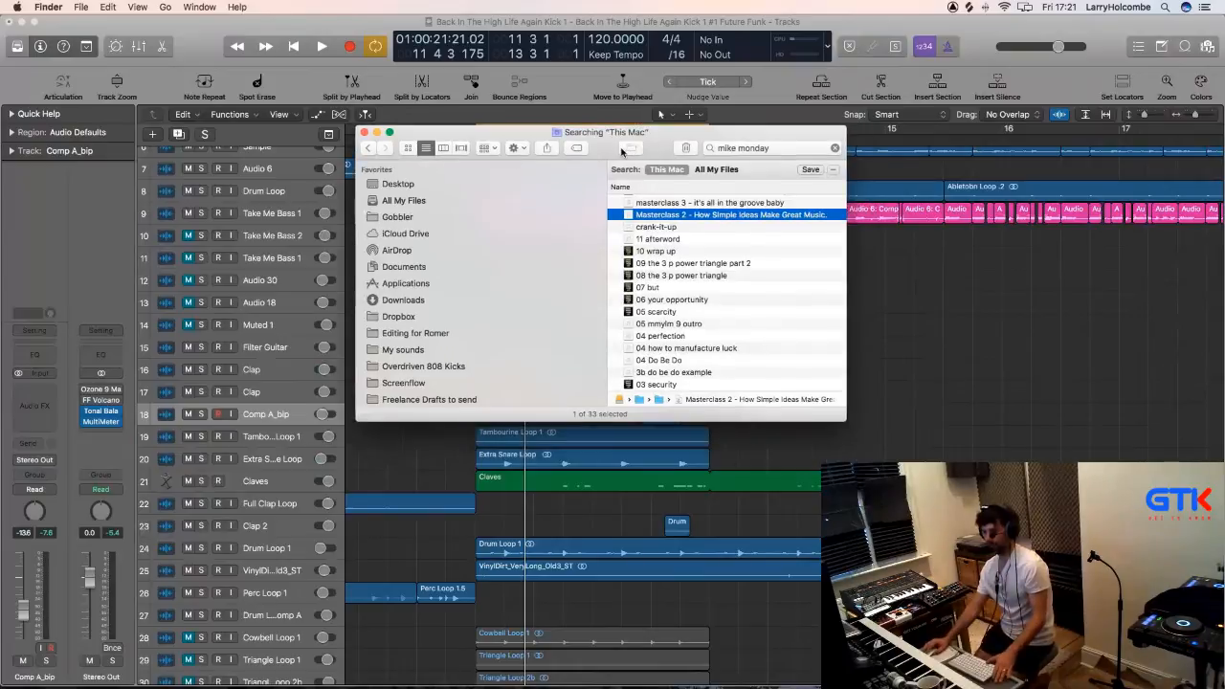
pyautogui.moveTo(656, 140); pyautogui.dragTo(646, 135)
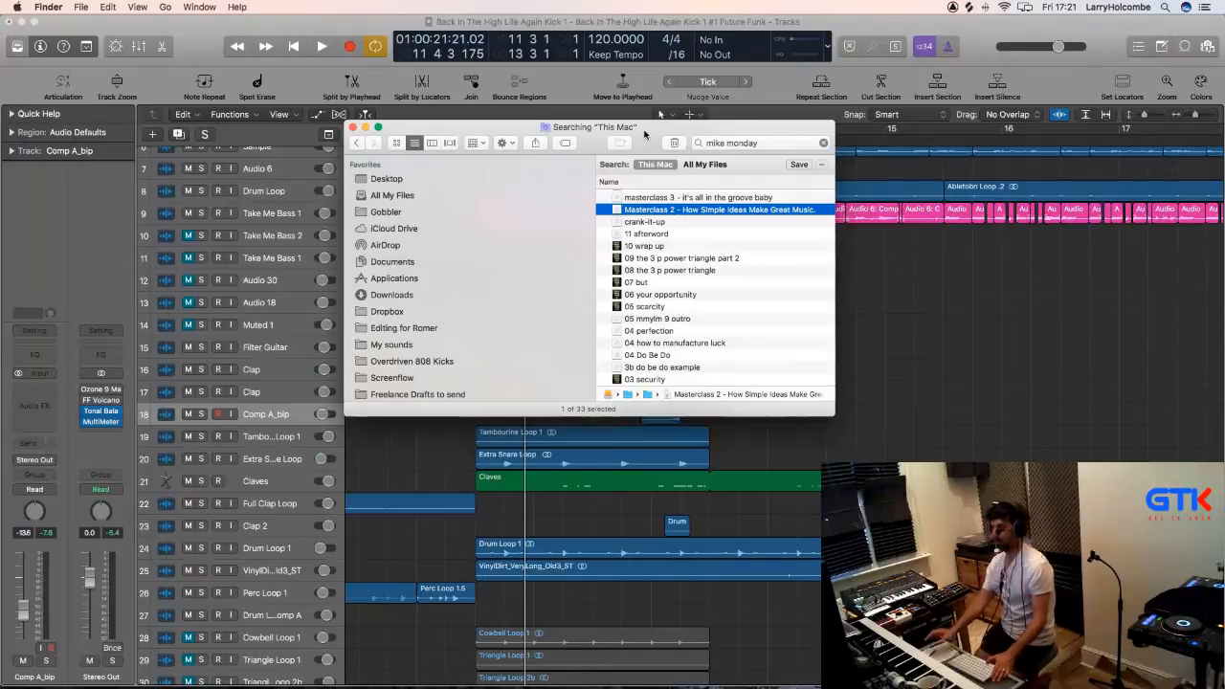
pyautogui.moveTo(652, 125); pyautogui.dragTo(643, 121)
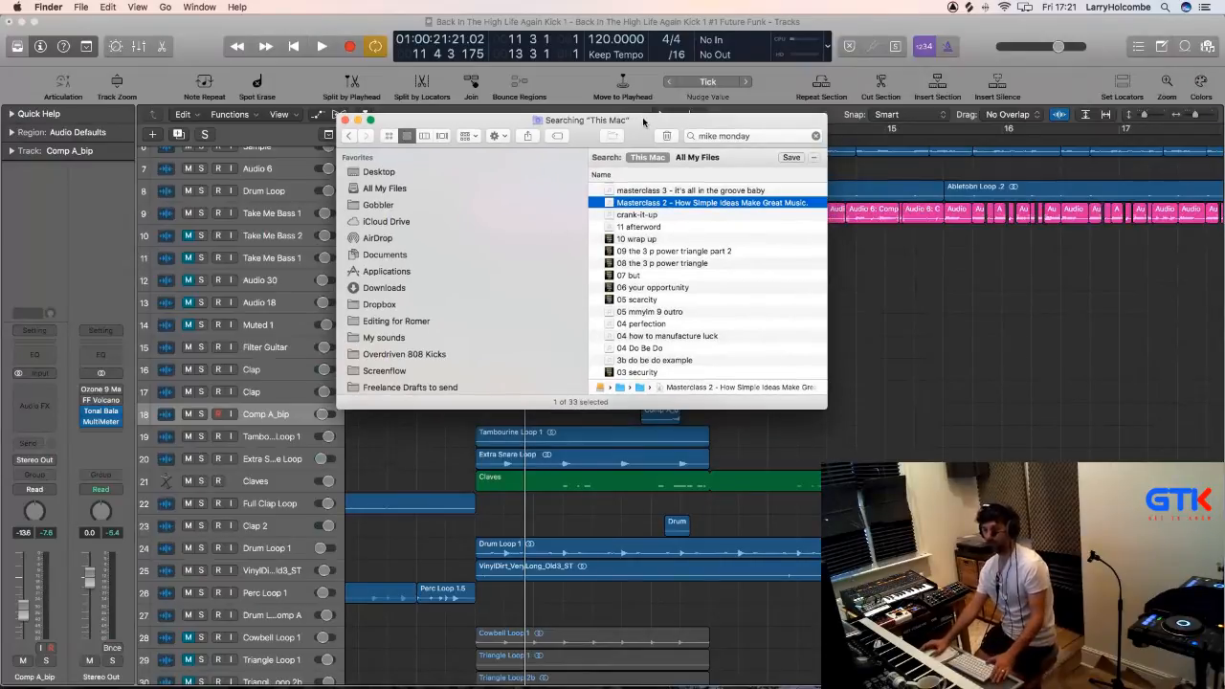
pyautogui.press('space')
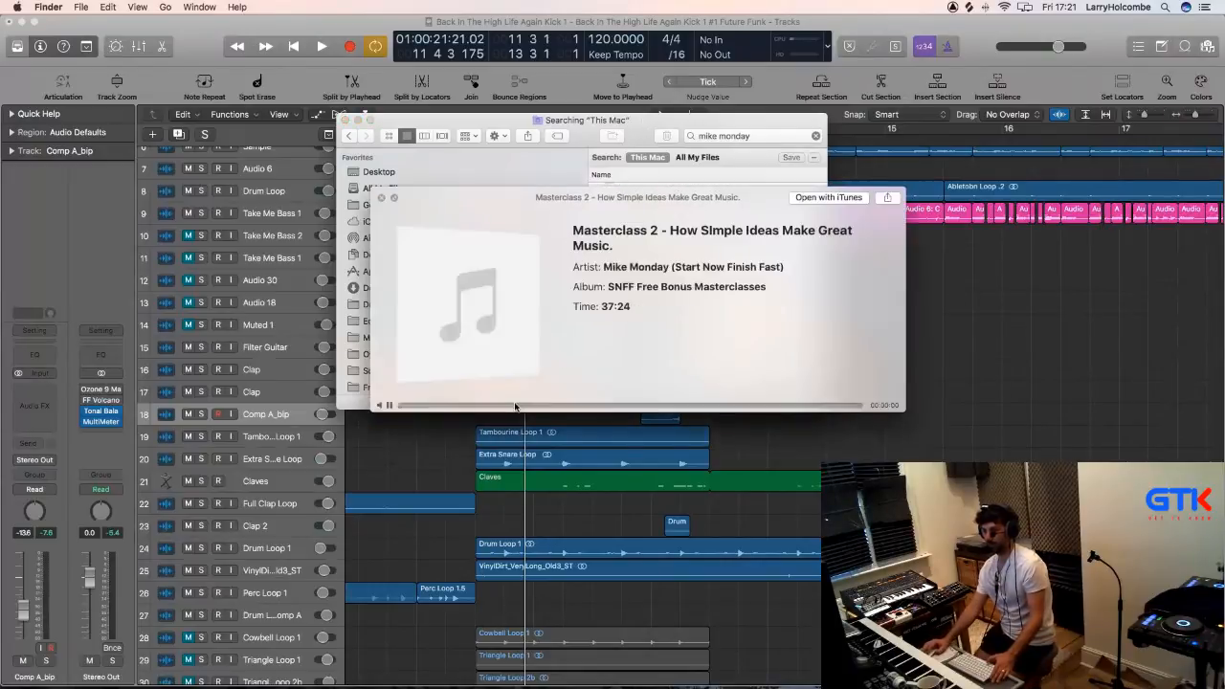
pyautogui.moveTo(502, 408); pyautogui.dragTo(467, 409)
pyautogui.press('space')
pyautogui.click(1008, 352)
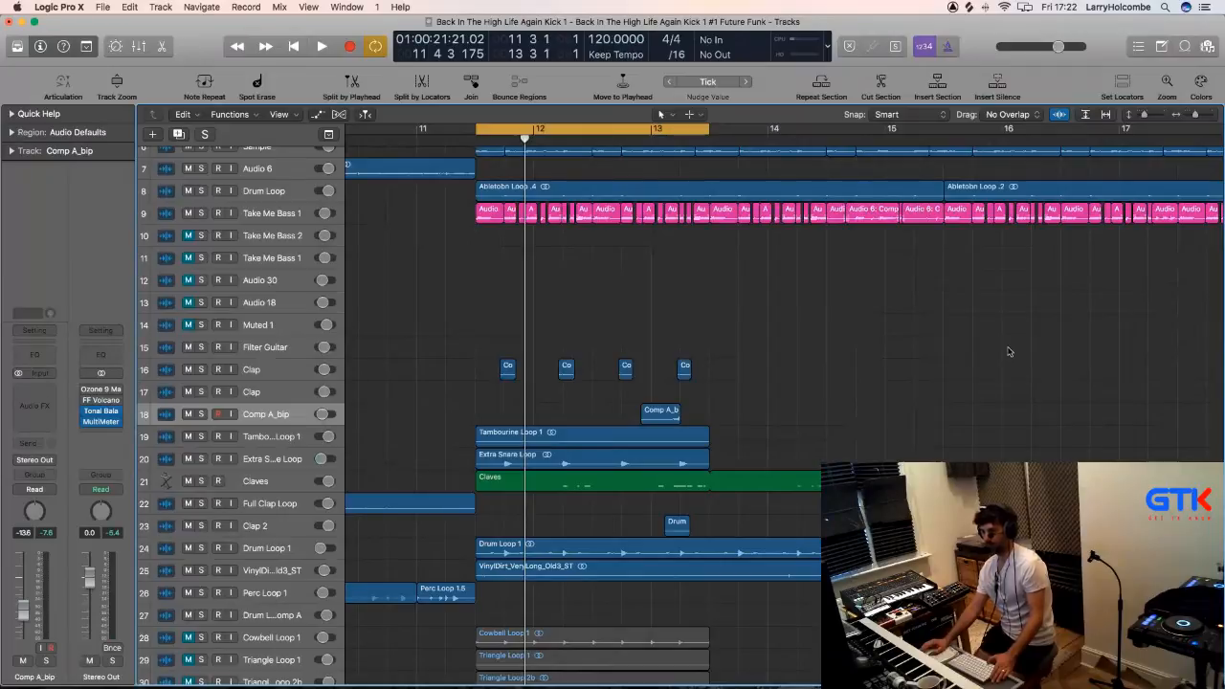
# Listen to the groove and copy the Perc Loop 1.5 region along its track to start at bar 11 3.
pyautogui.scroll(-2, 444, 280)
pyautogui.scroll(-3, 444, 280)
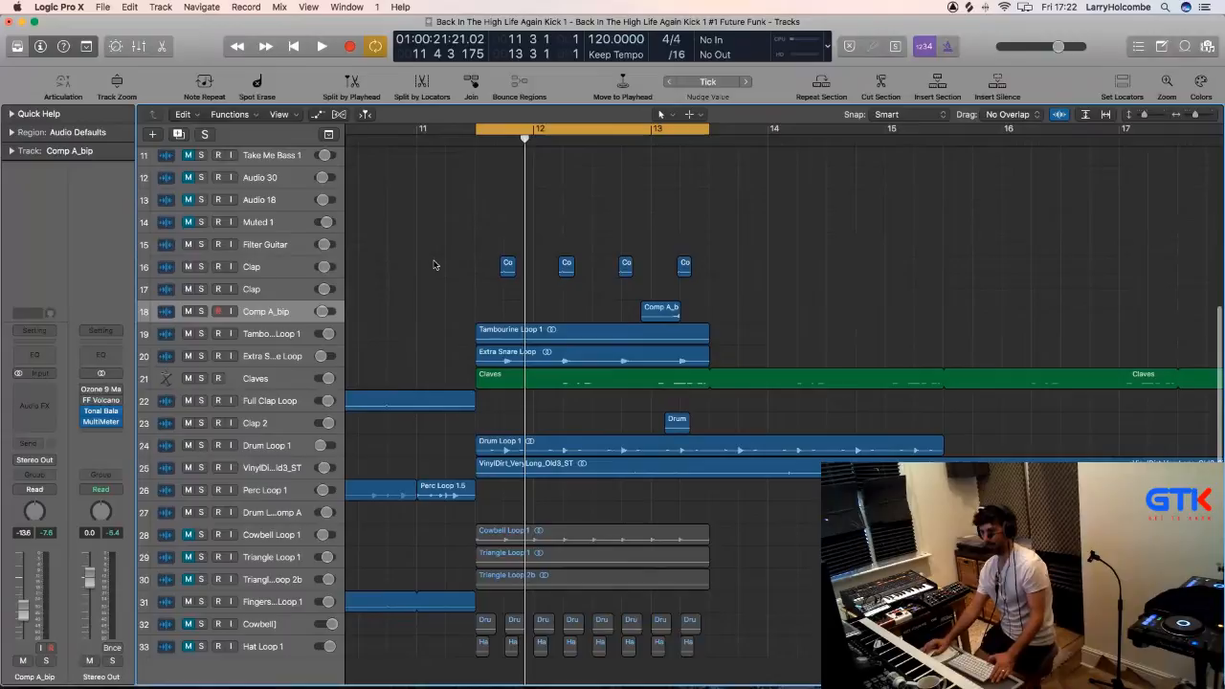
pyautogui.press('space')
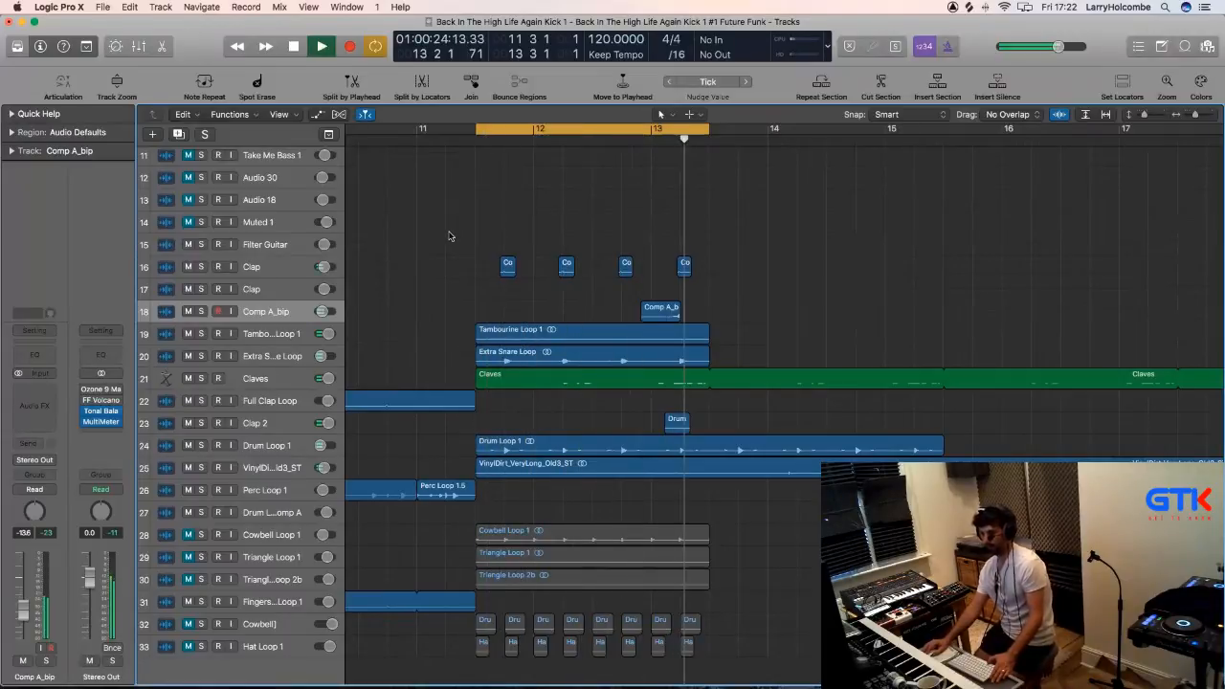
pyautogui.scroll(1, 469, 417)
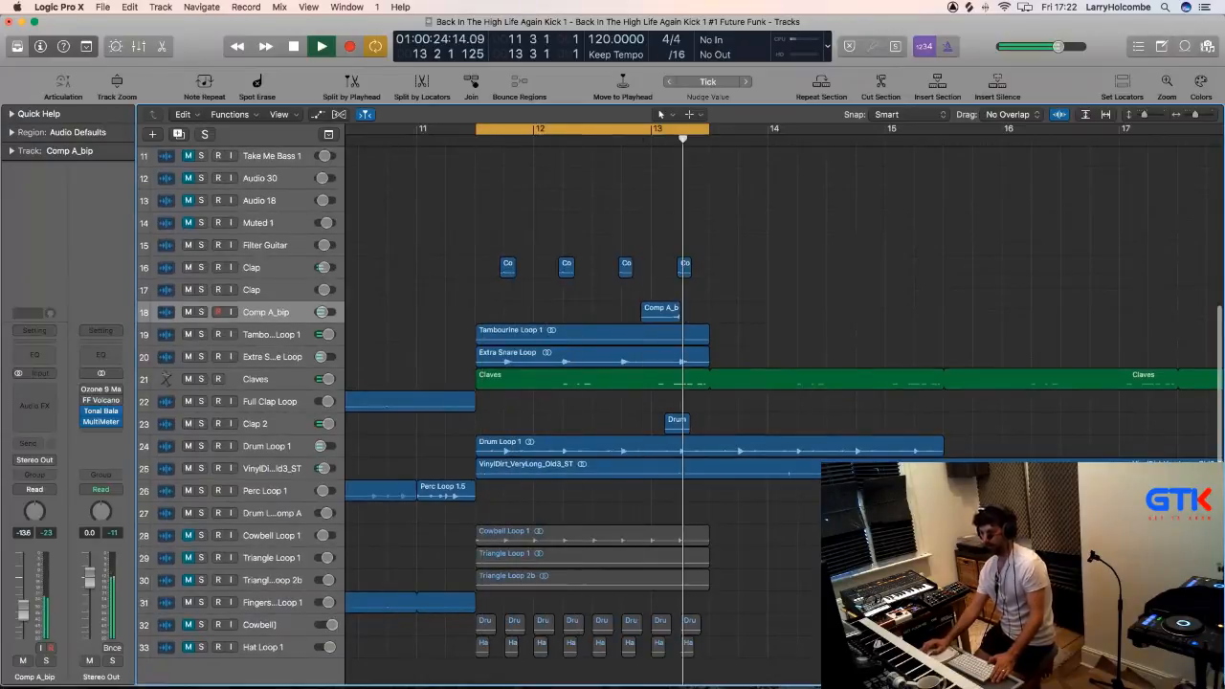
pyautogui.moveTo(450, 490); pyautogui.dragTo(541, 491)
pyautogui.press('space')
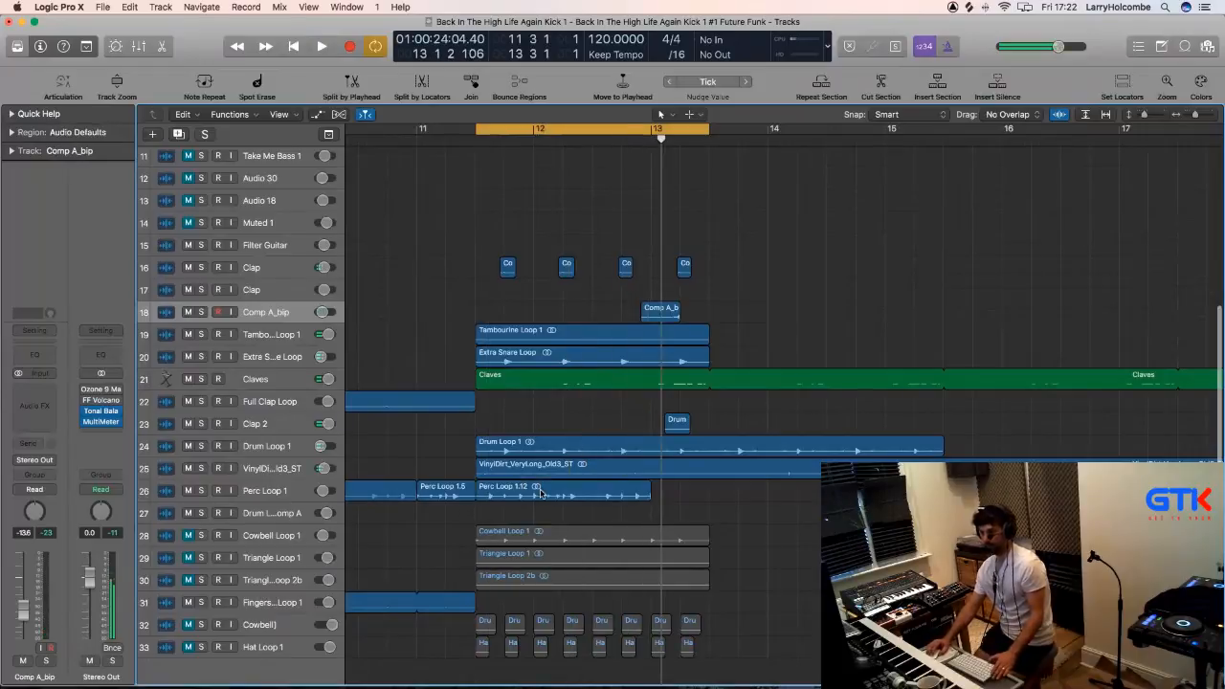
# Convert the copied percussion region to a new sampler track named Perc Loop 1, creating zones from transient markers.
pyautogui.rightClick(541, 492)
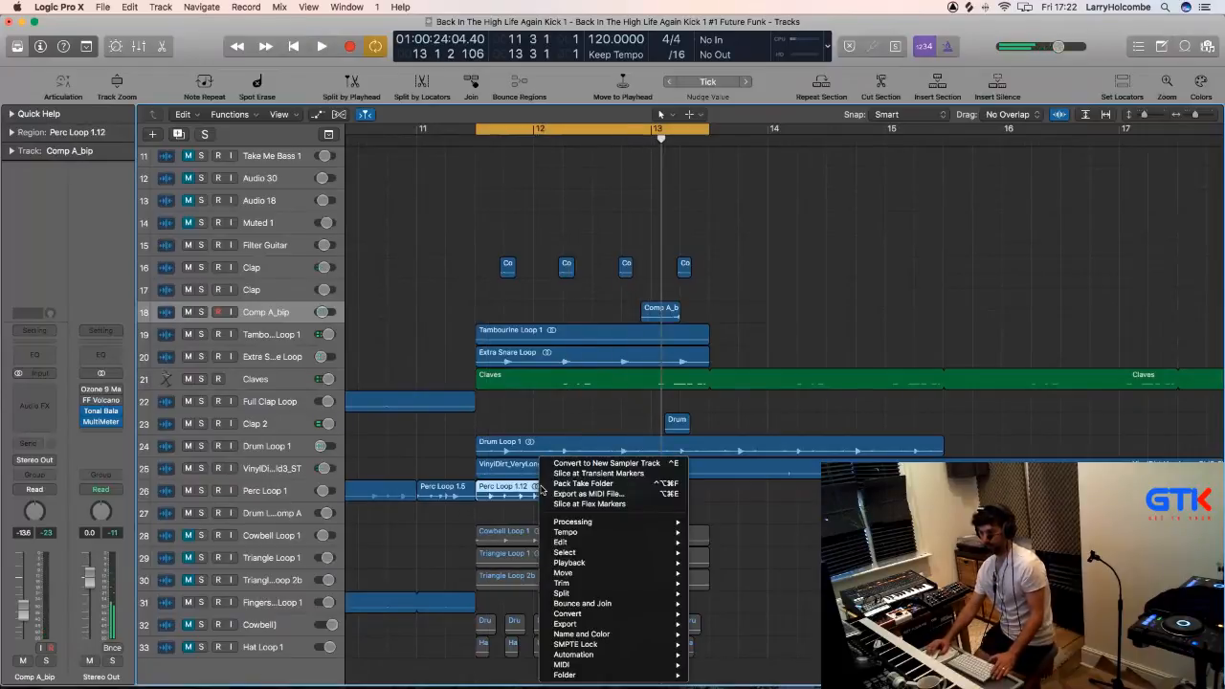
pyautogui.click(603, 464)
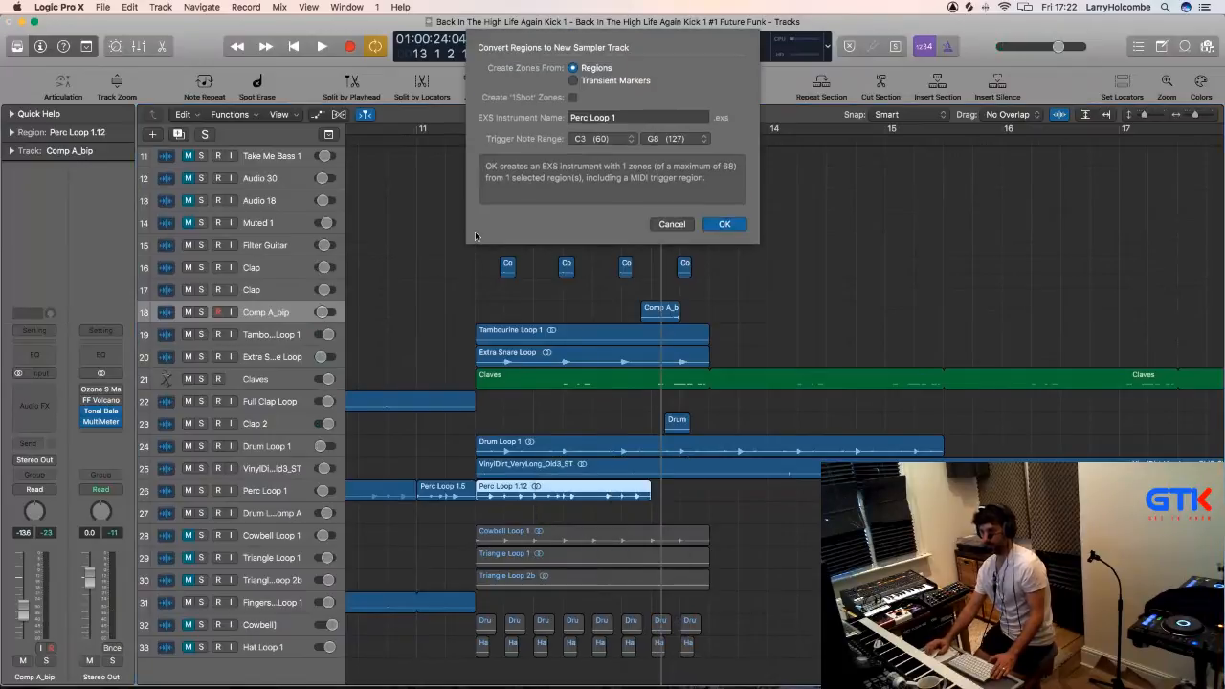
pyautogui.click(573, 81)
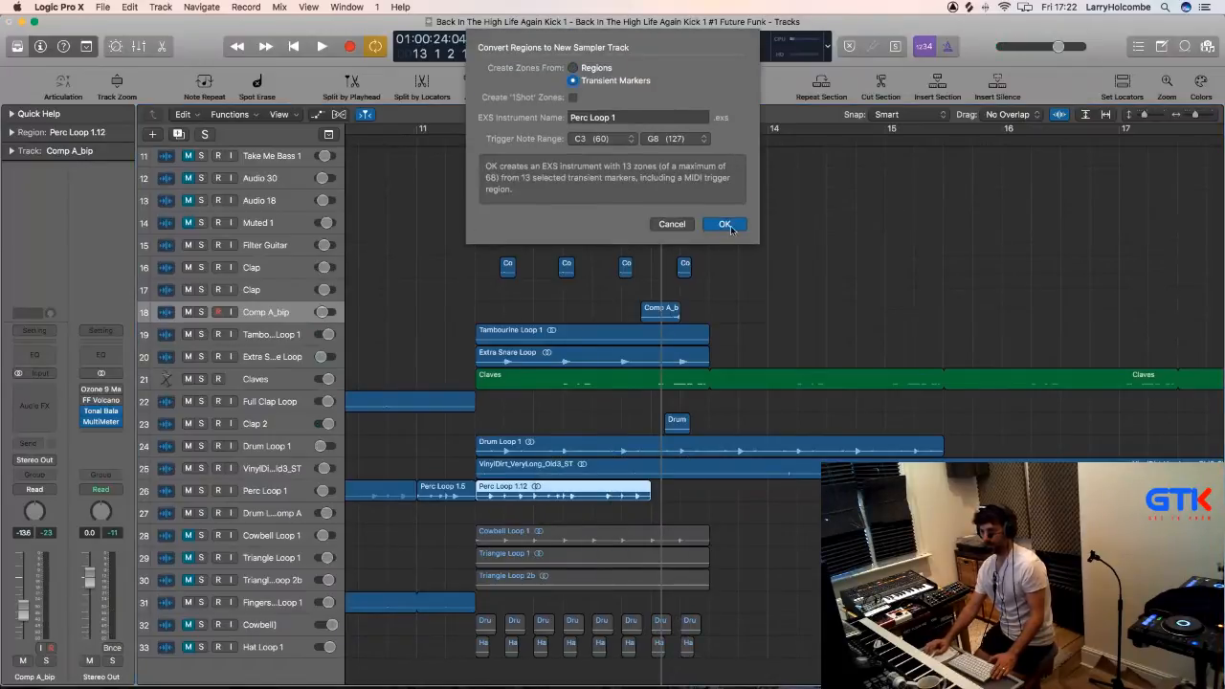
pyautogui.click(714, 224)
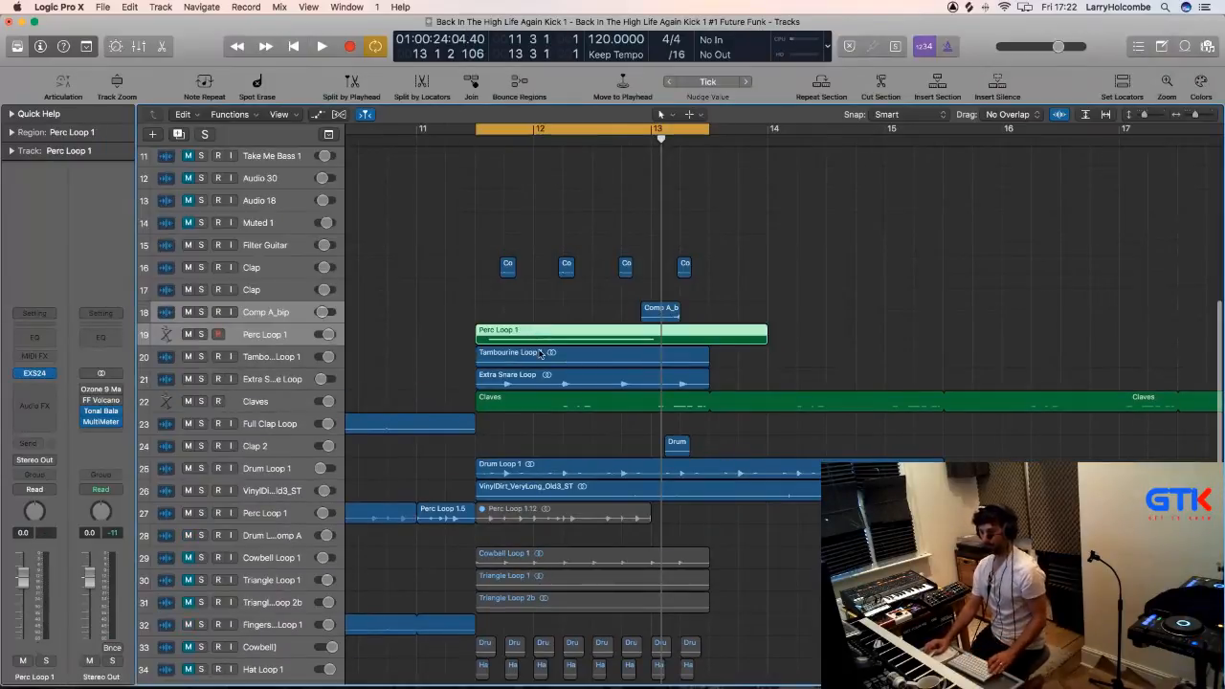
# Delete the MIDI trigger region from the new Perc Loop 1 sampler track.
pyautogui.moveTo(476, 297); pyautogui.dragTo(604, 383)
pyautogui.scroll(-3, 604, 383)
pyautogui.click(581, 263)
pyautogui.click(561, 323)
pyautogui.press('BackSpace')
pyautogui.press('super+BackSpace')
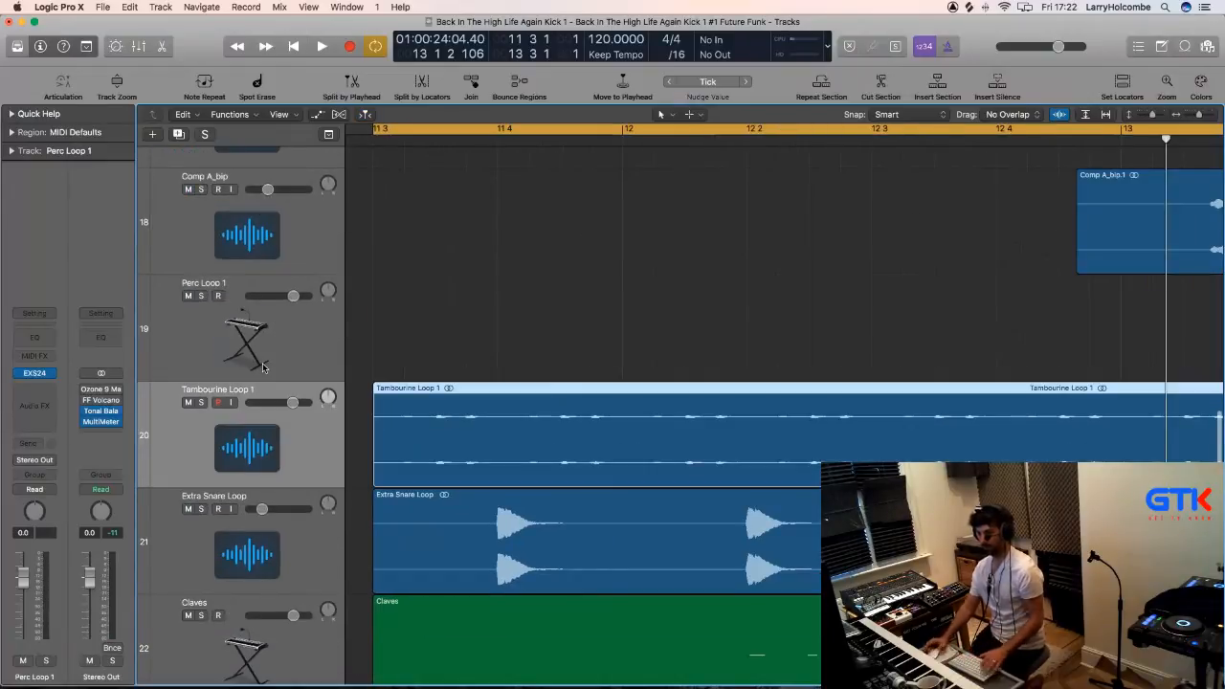
# Select the Perc Loop 1 sampler track and try out its slices on the keyboard over the cycled groove.
pyautogui.click(263, 366)
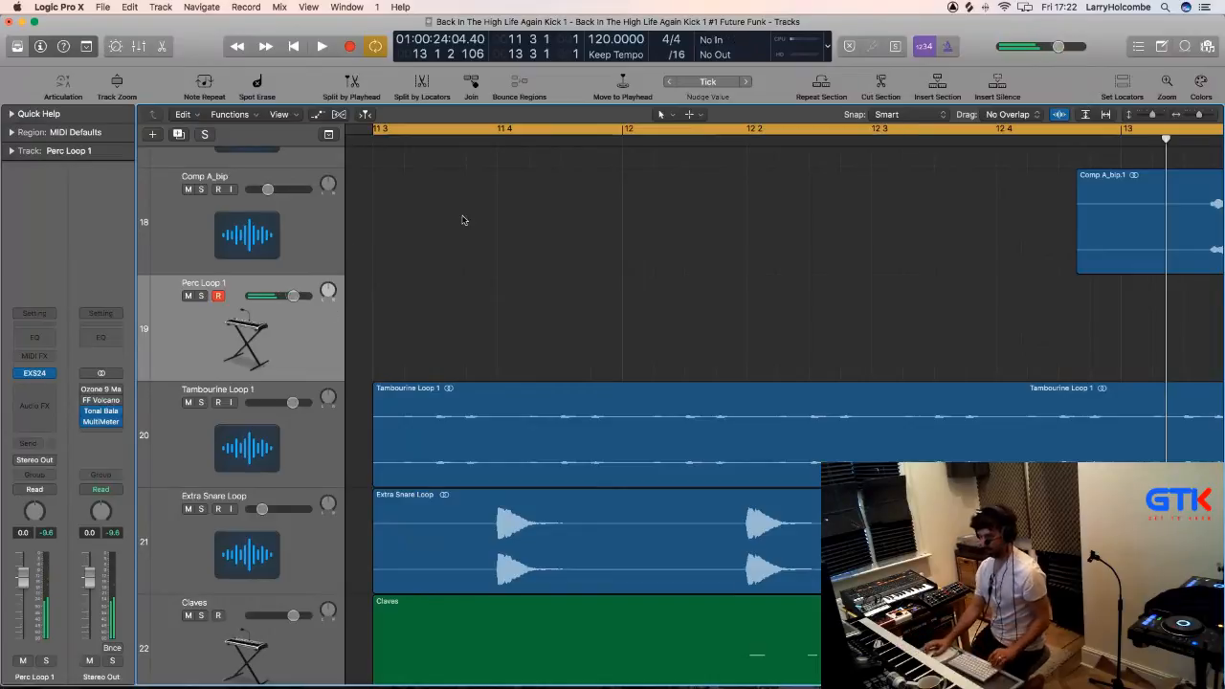
pyautogui.scroll(-3, 617, 269)
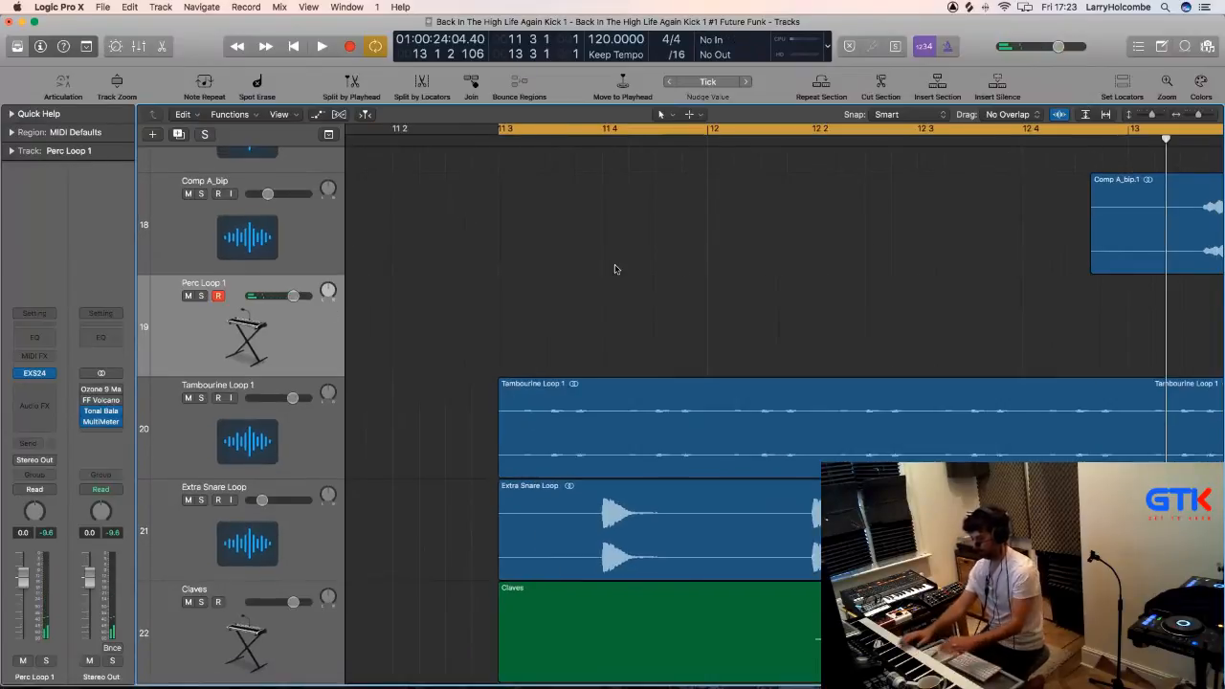
pyautogui.press('space')
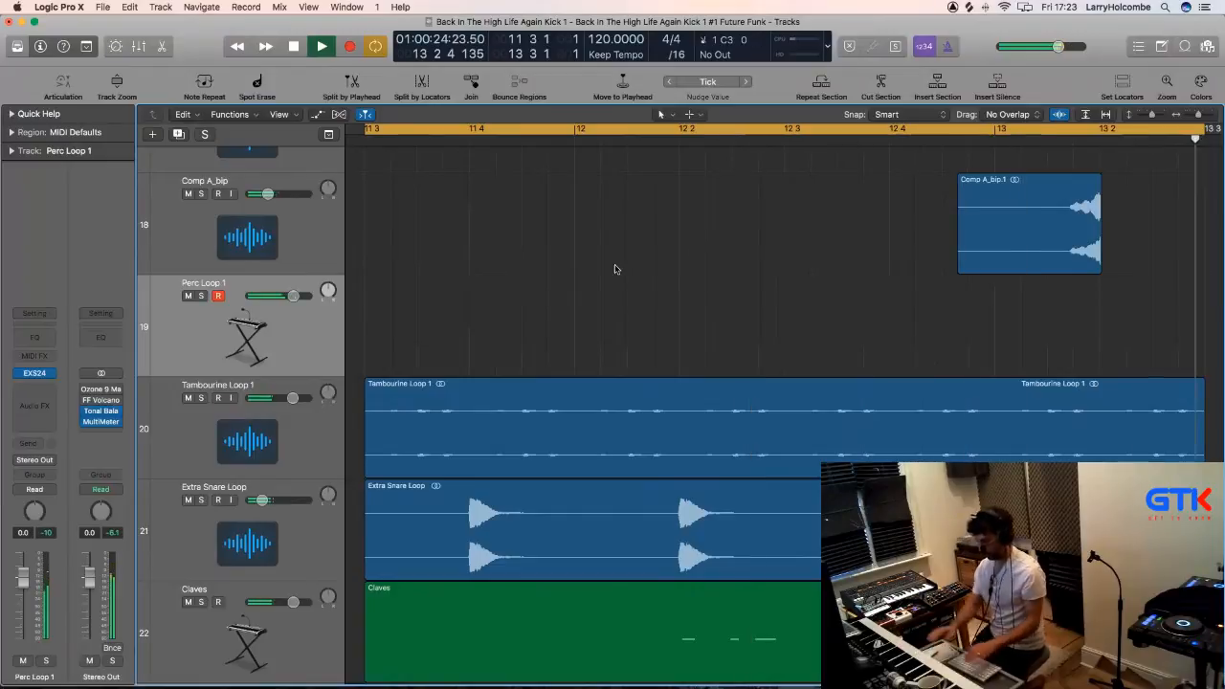
pyautogui.press('space')
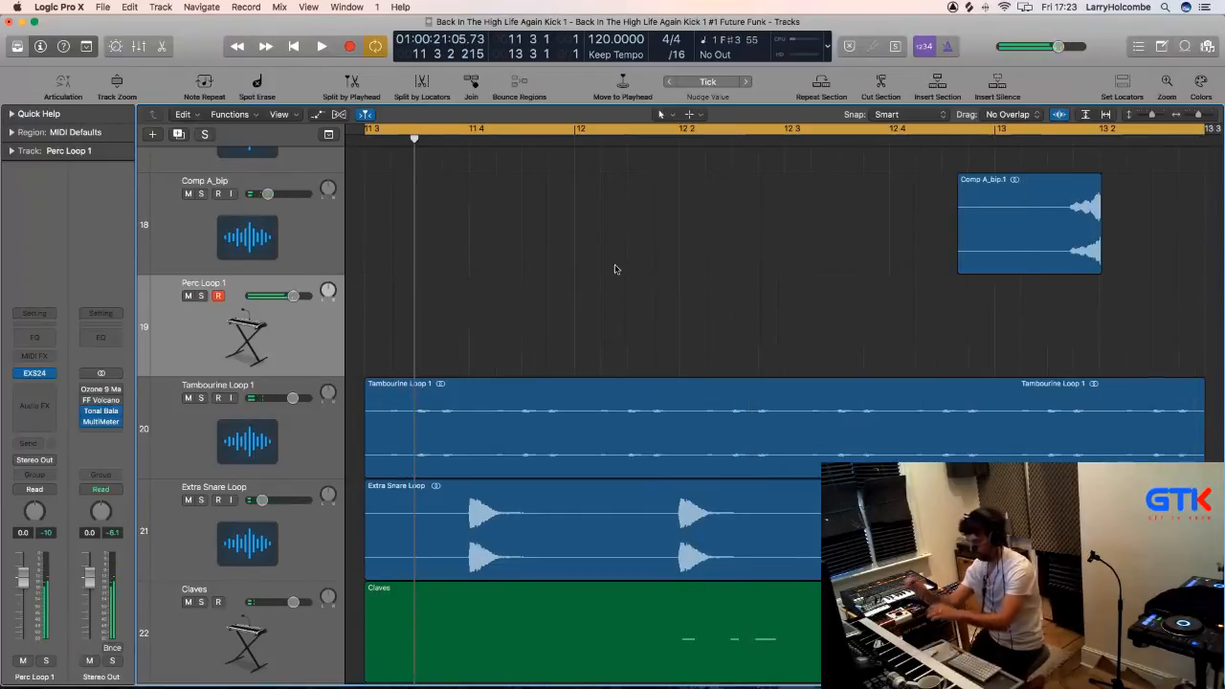
# Record a percussion pattern on the Perc Loop 1 sampler track over the cycle range from 11 3 and play it back.
pyautogui.press('r')
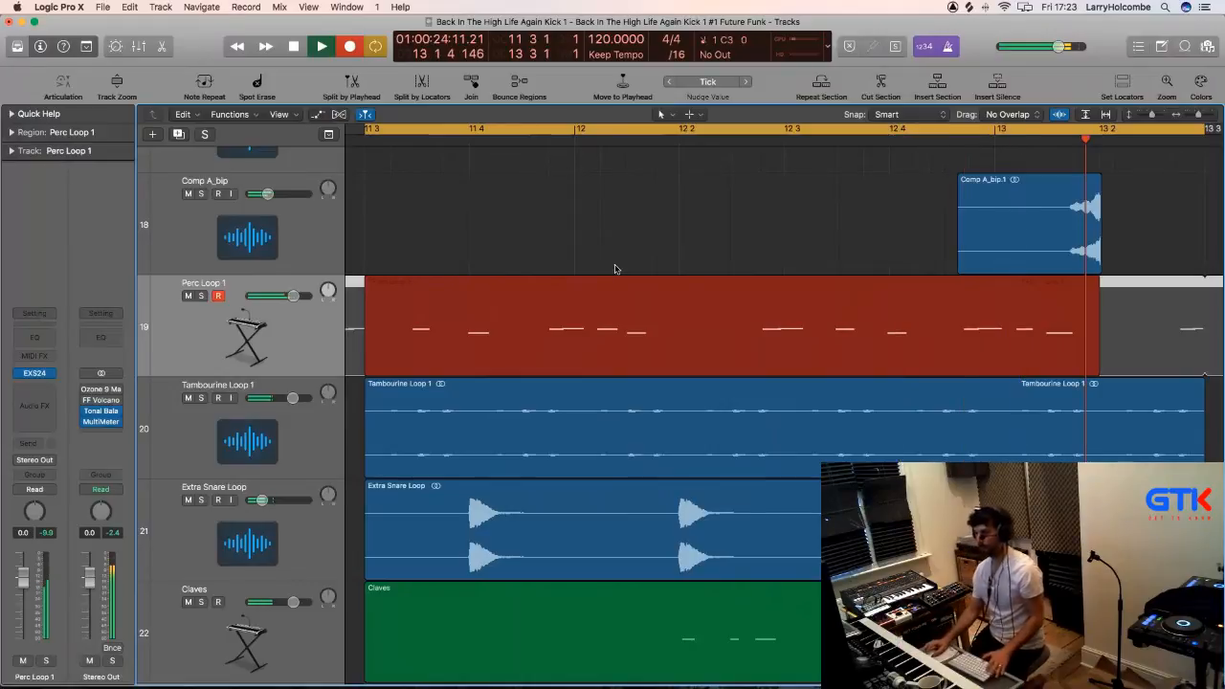
pyautogui.press('space')
pyautogui.press('space')
pyautogui.scroll(-5, 578, 238)
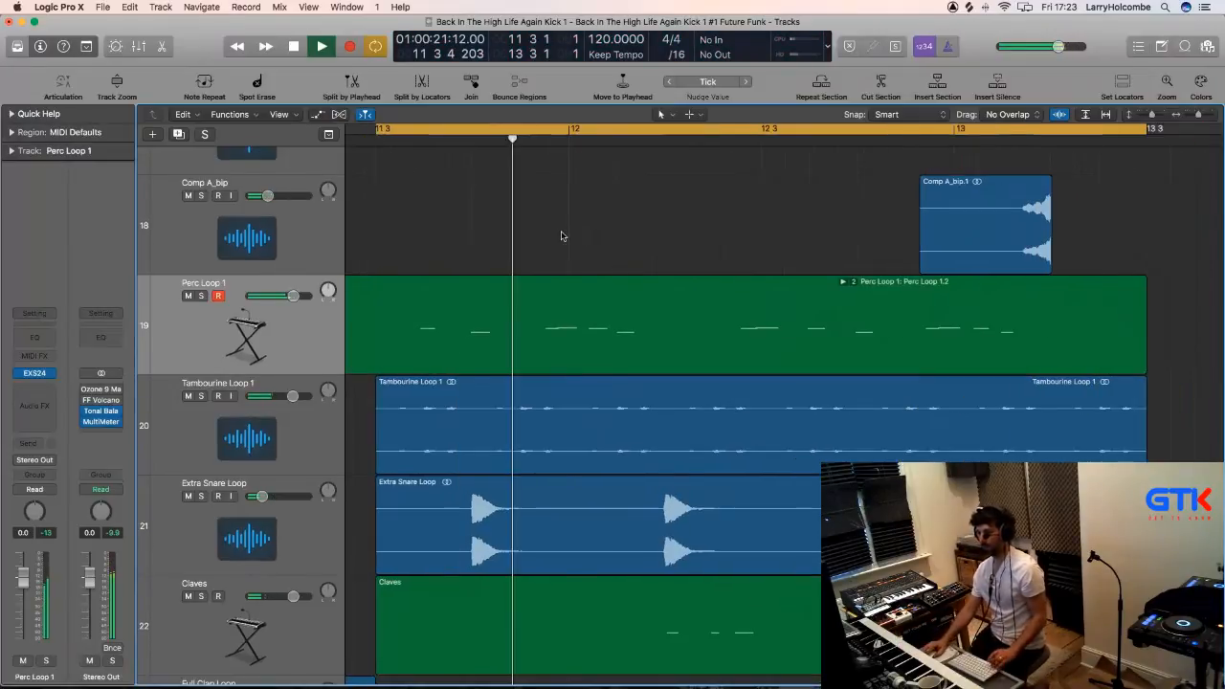
pyautogui.scroll(-5, 501, 236)
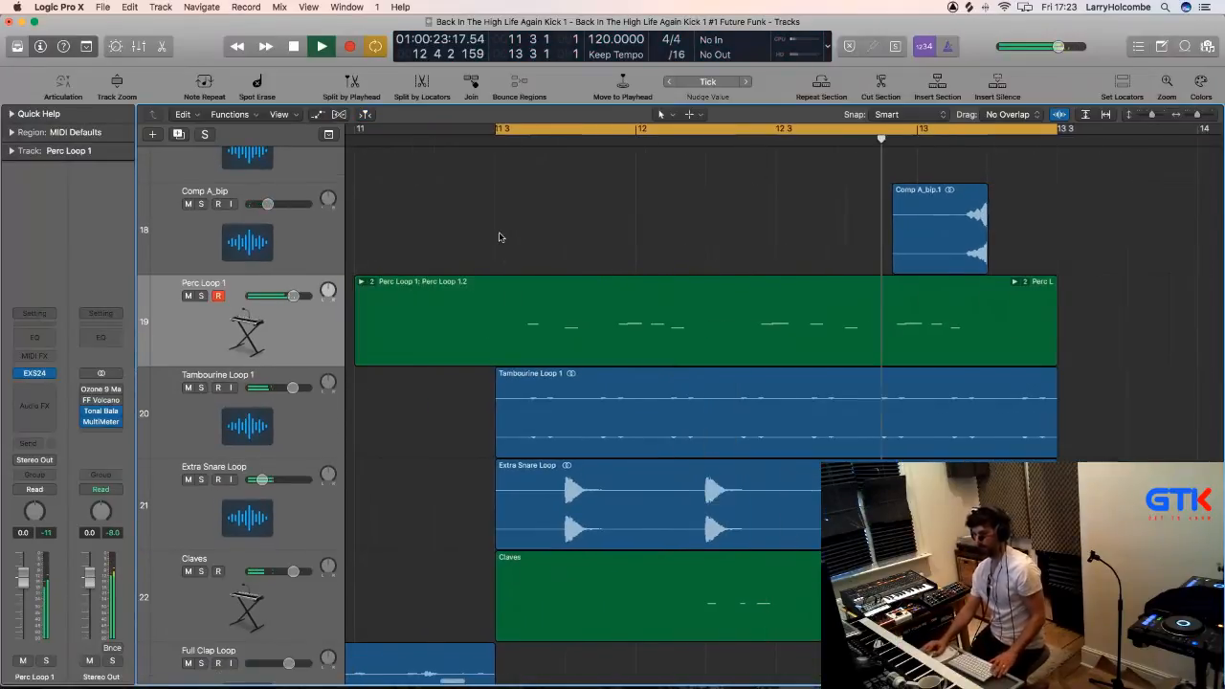
# Compare the takes in the Perc Loop 1 take folder, flatten it to take Perc Loop 1.2 and open that region in the Piano Roll.
pyautogui.click(578, 284)
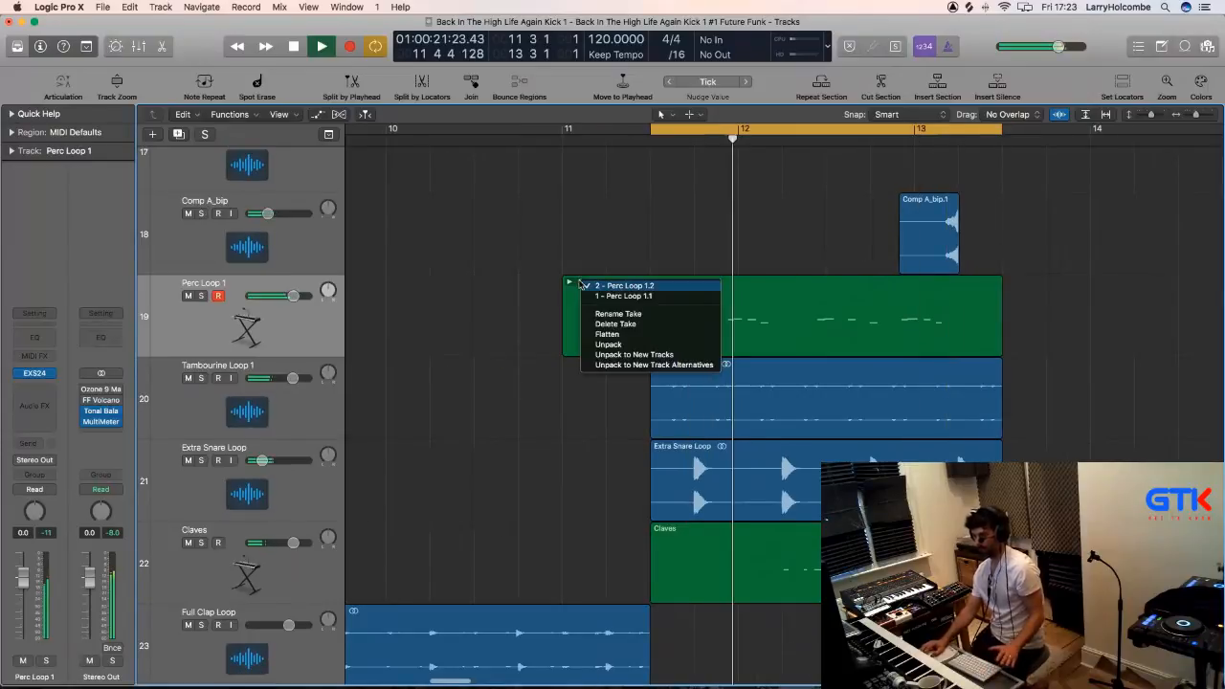
pyautogui.doubleClick(638, 299)
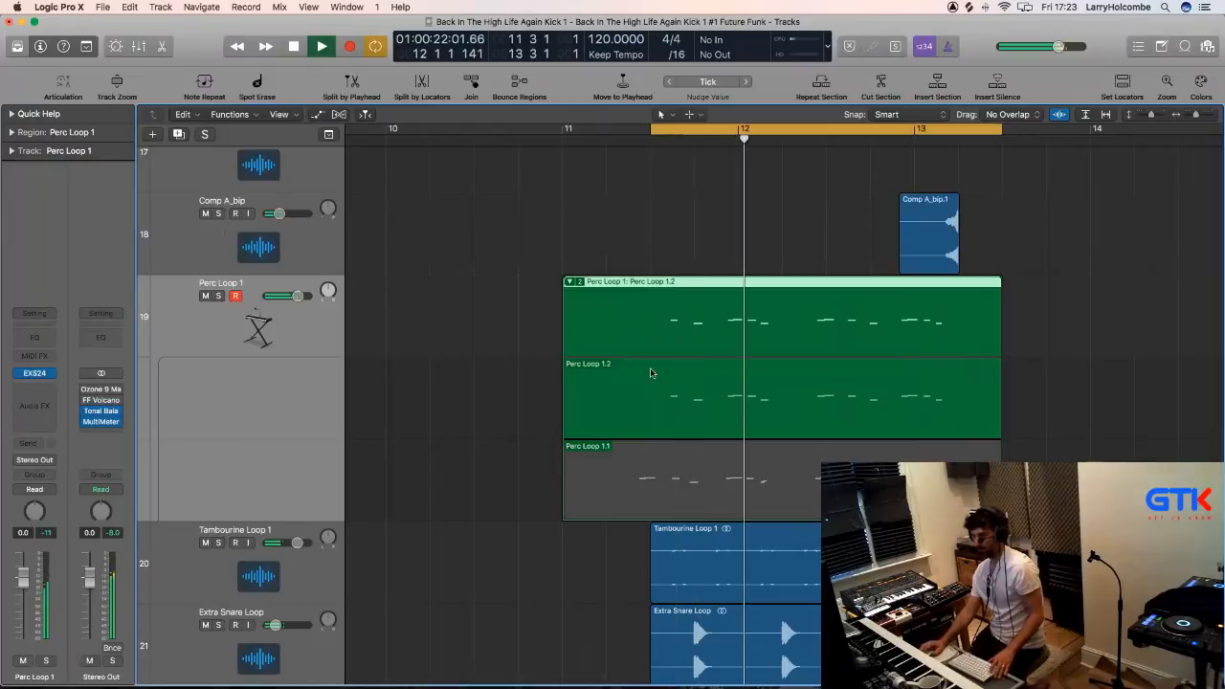
pyautogui.hscroll(1, 650, 374)
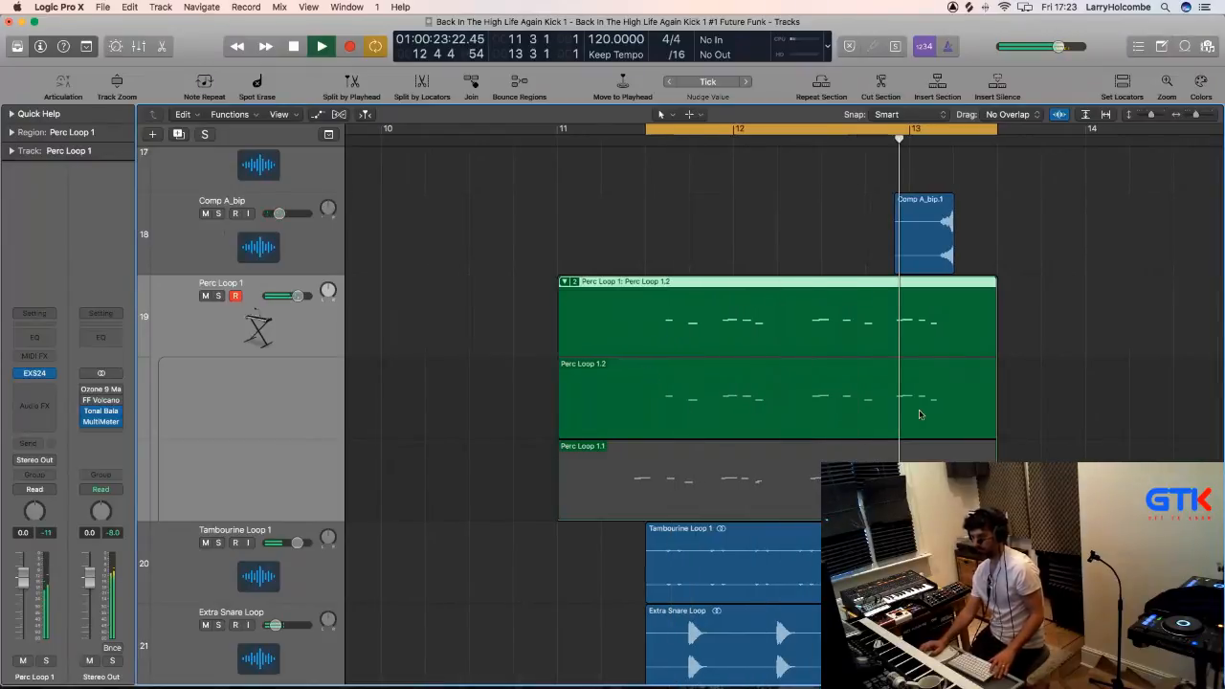
pyautogui.click(574, 283)
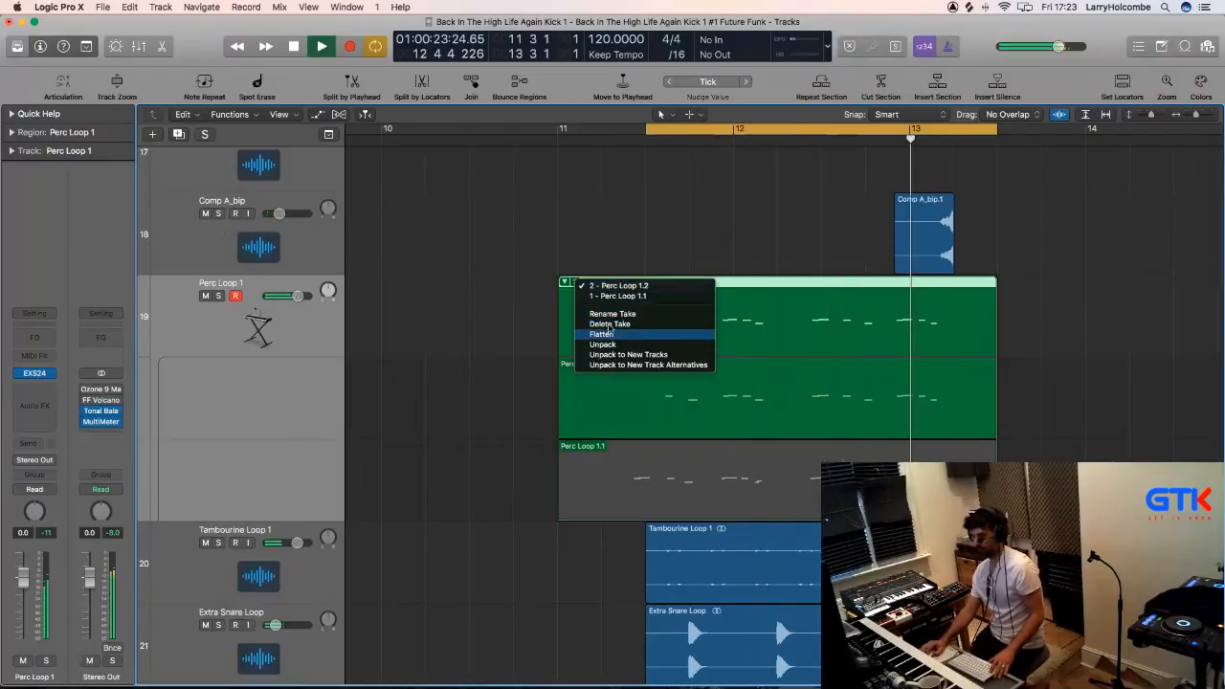
pyautogui.click(604, 333)
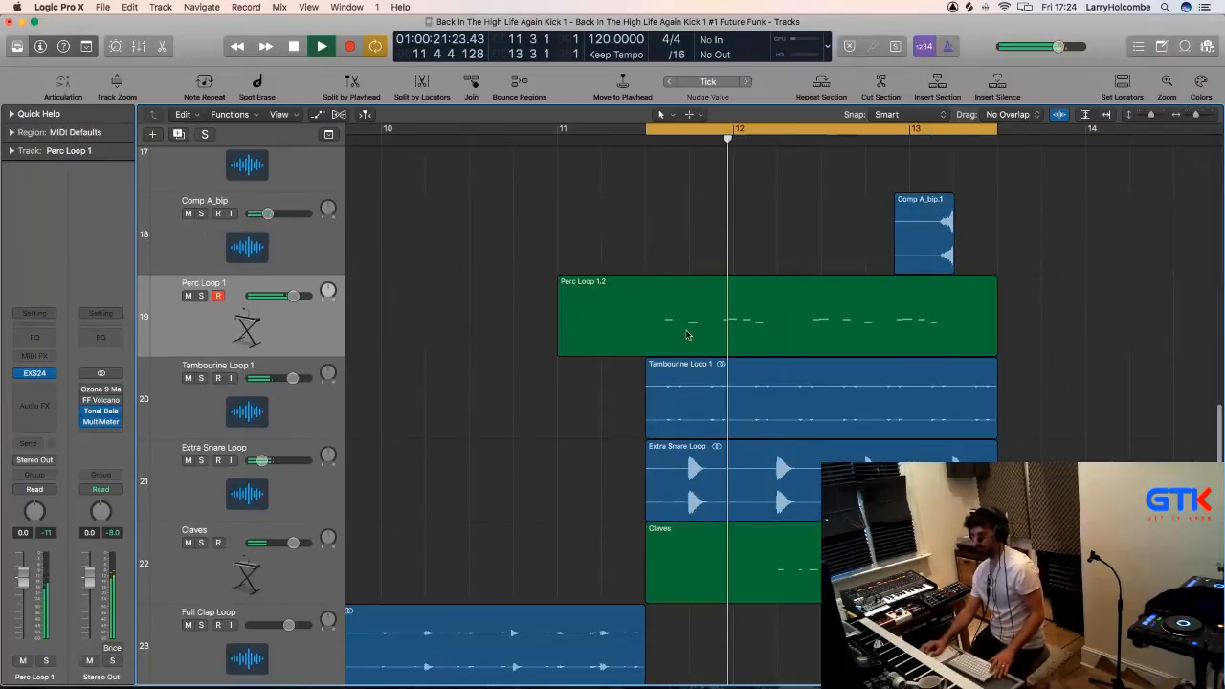
pyautogui.doubleClick(686, 334)
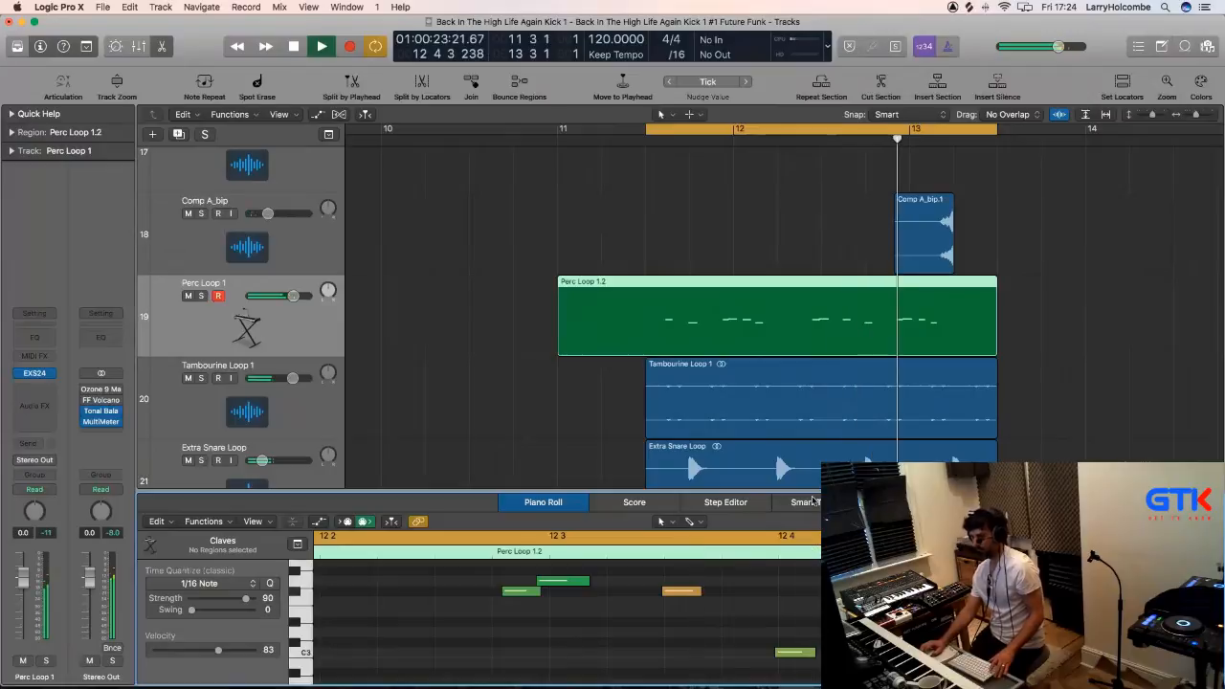
# Copy the two-note group just before 12 3 in the Perc Loop 1.2 region to around 13 3, then close the Piano Roll.
pyautogui.moveTo(813, 500); pyautogui.dragTo(813, 213)
pyautogui.scroll(2, 802, 495)
pyautogui.scroll(-3, 801, 495)
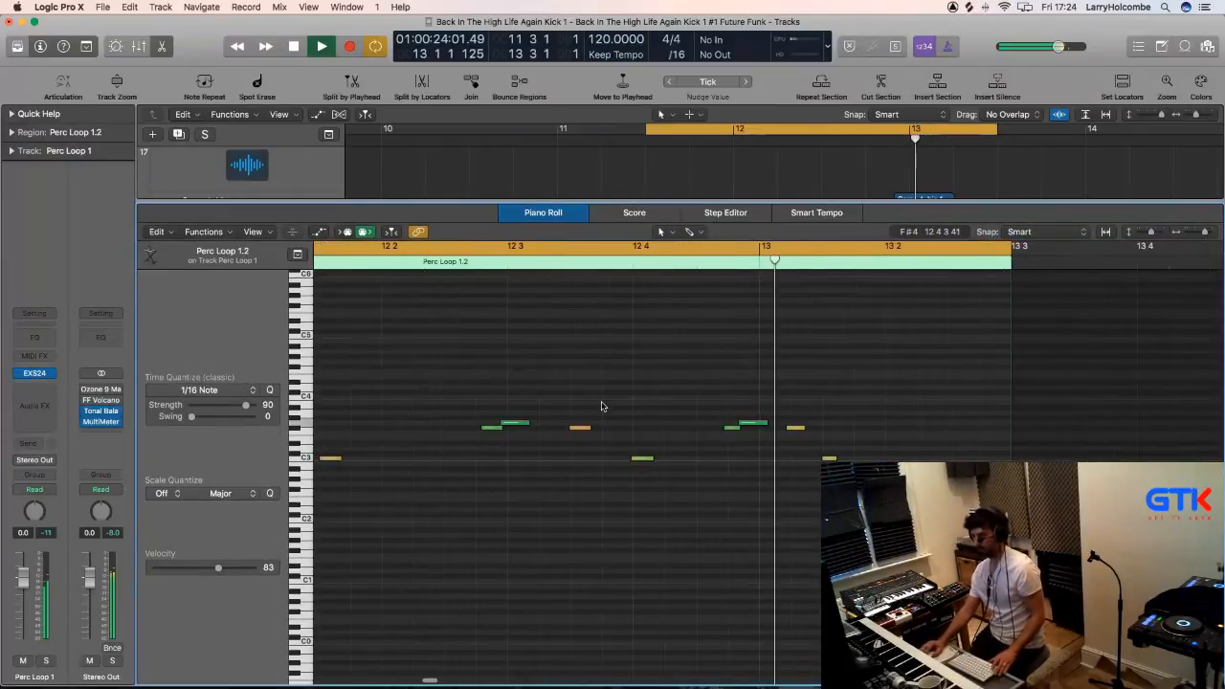
pyautogui.moveTo(494, 390); pyautogui.dragTo(539, 457)
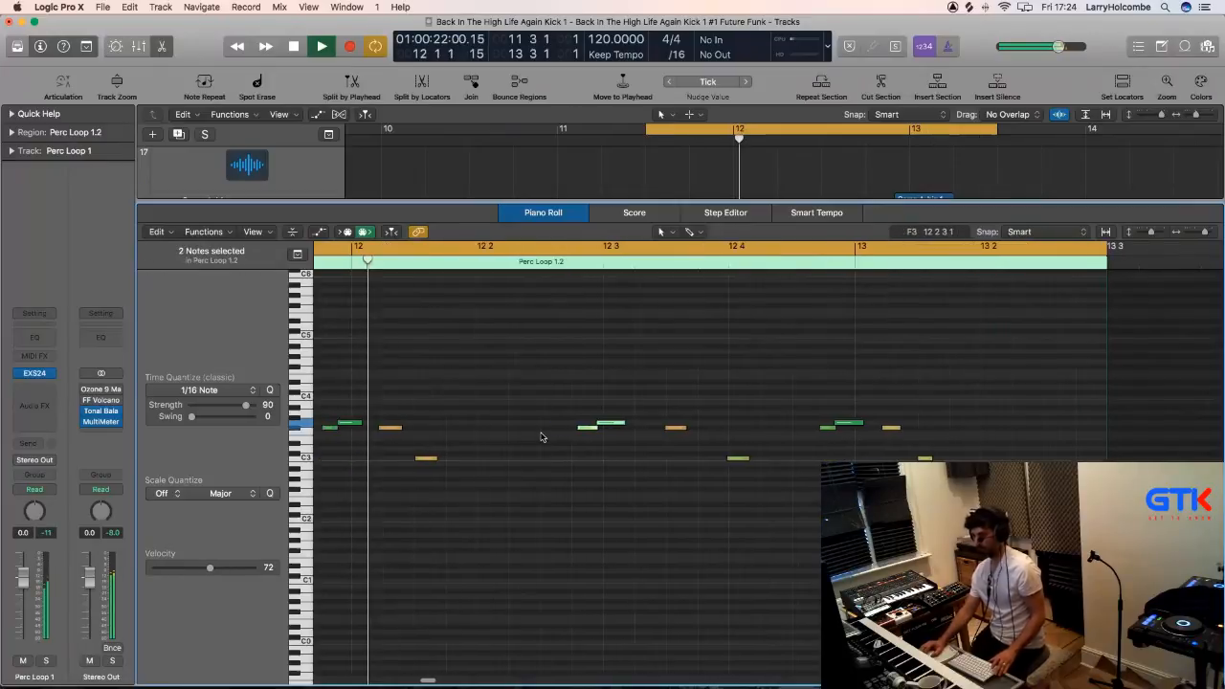
pyautogui.moveTo(604, 422); pyautogui.dragTo(1110, 427)
pyautogui.press('super+Left')
pyautogui.press('super+Left')
pyautogui.press('super+Left')
pyautogui.press('super+Left')
pyautogui.press('super+Up')
pyautogui.press('super+Up')
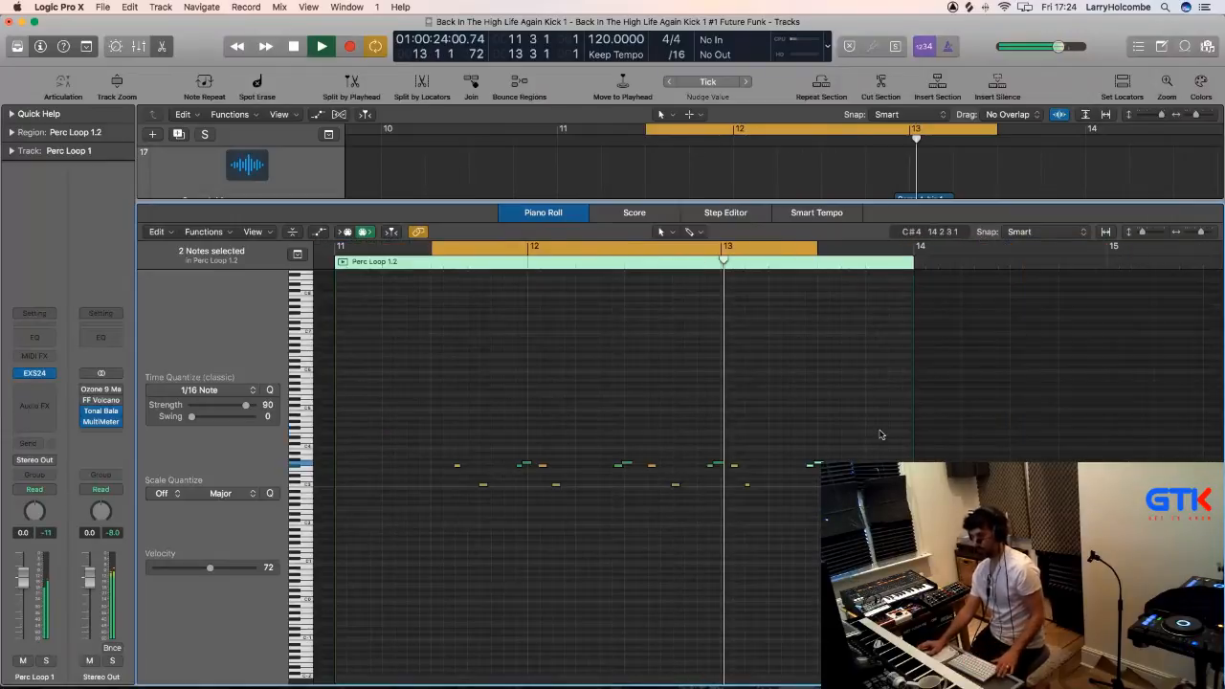
pyautogui.press('e')
# Lower the Perc Loop 1 sampler track's volume to -9.6 dB while the groove plays.
pyautogui.scroll(3, 541, 322)
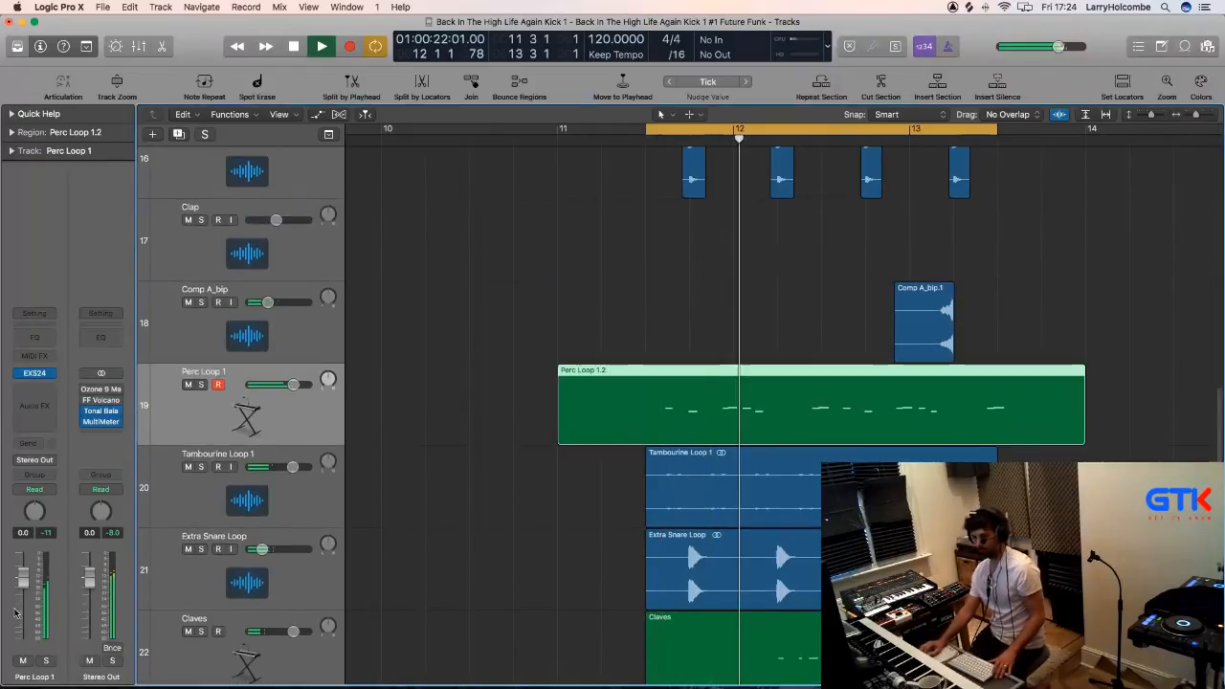
pyautogui.moveTo(23, 580); pyautogui.dragTo(10, 627)
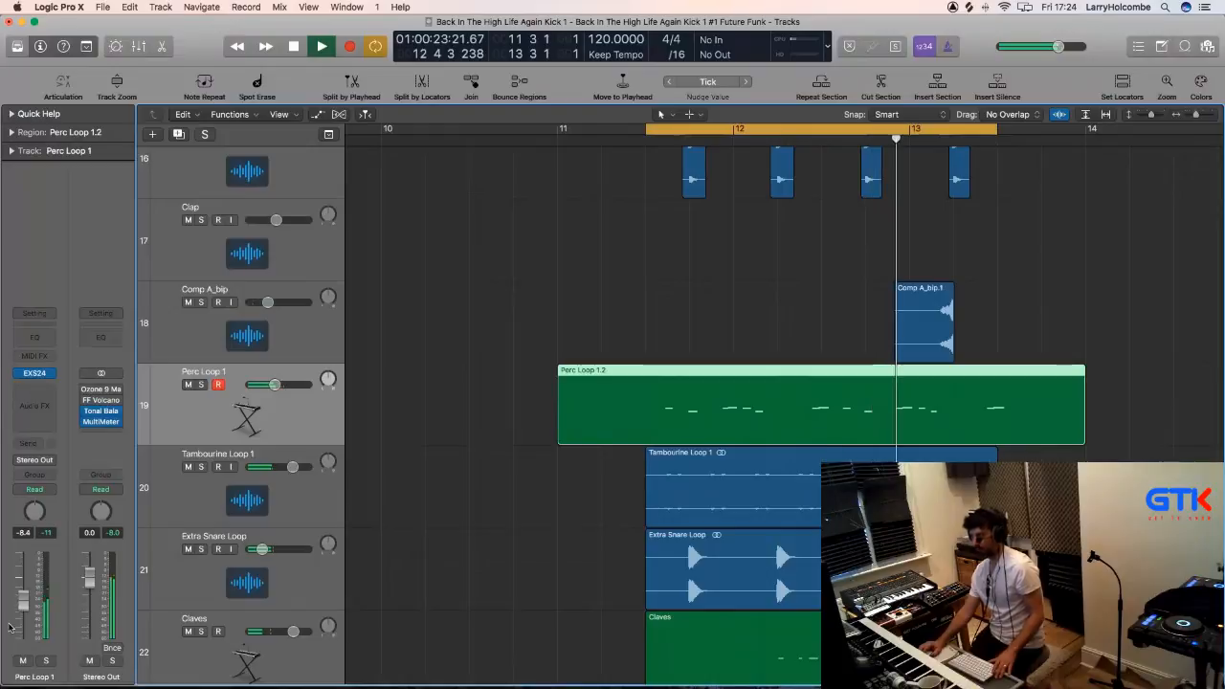
pyautogui.click(406, 379)
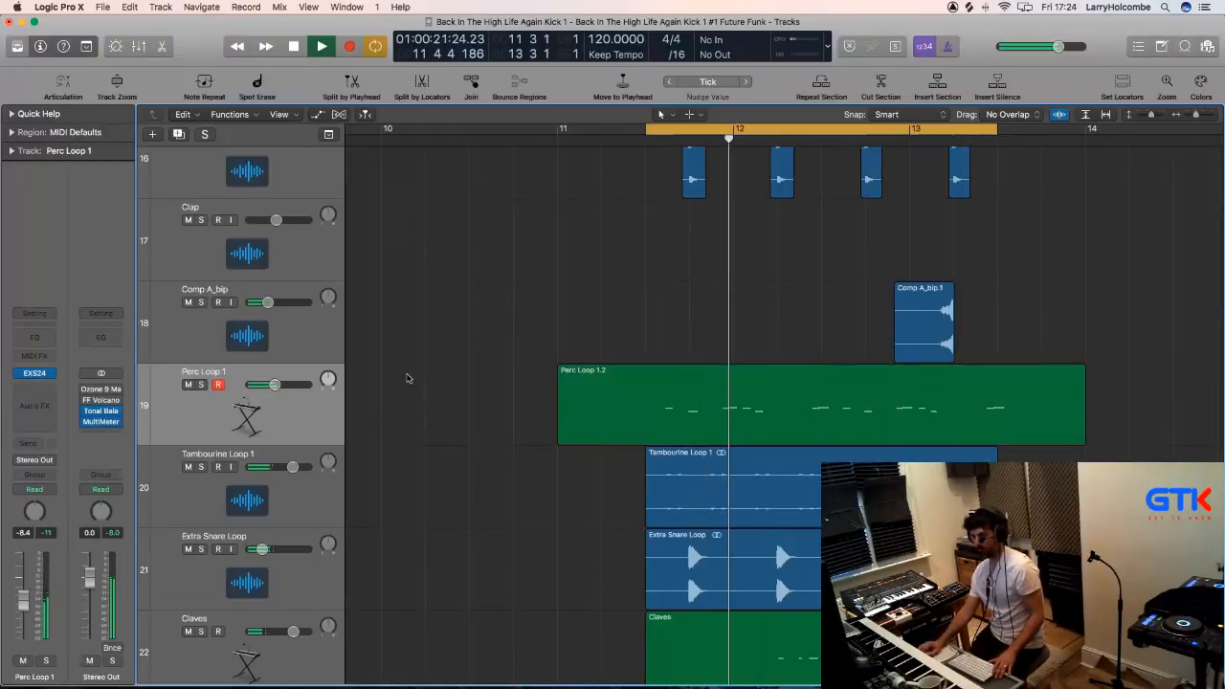
pyautogui.moveTo(25, 601); pyautogui.dragTo(27, 605)
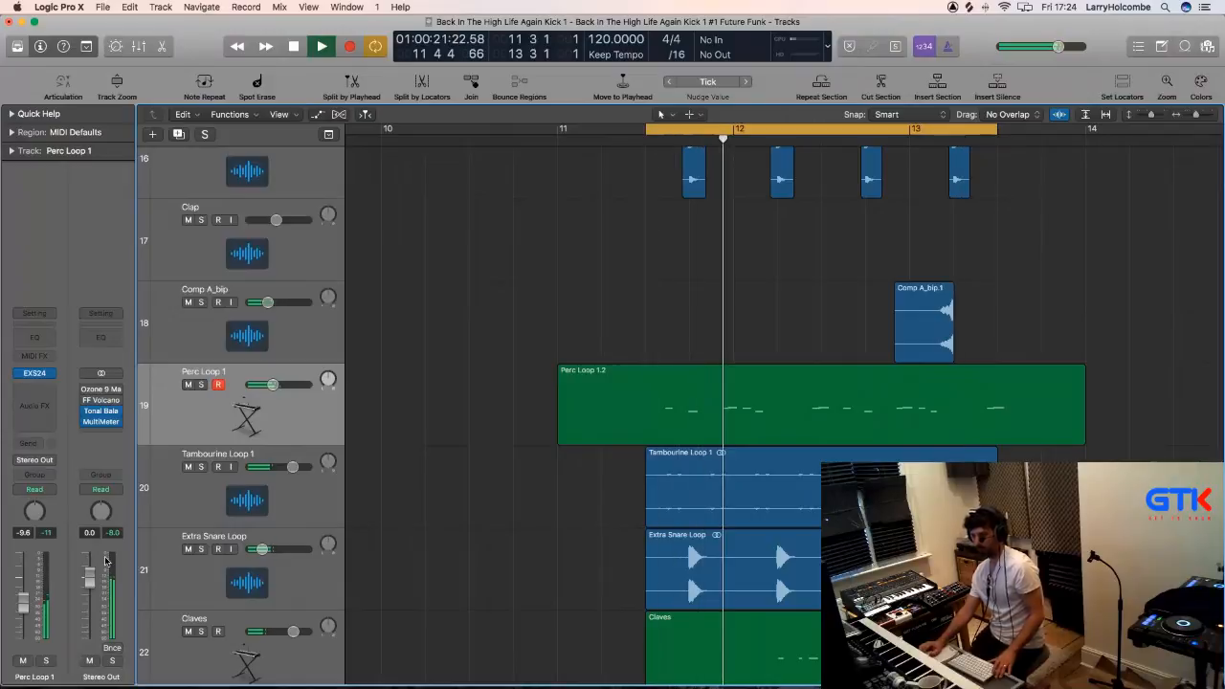
# Split the Perc Loop 1.2 region at 11 3 and just before bar 12, isolating its first short phrase, and stop playback.
pyautogui.press('super+Left')
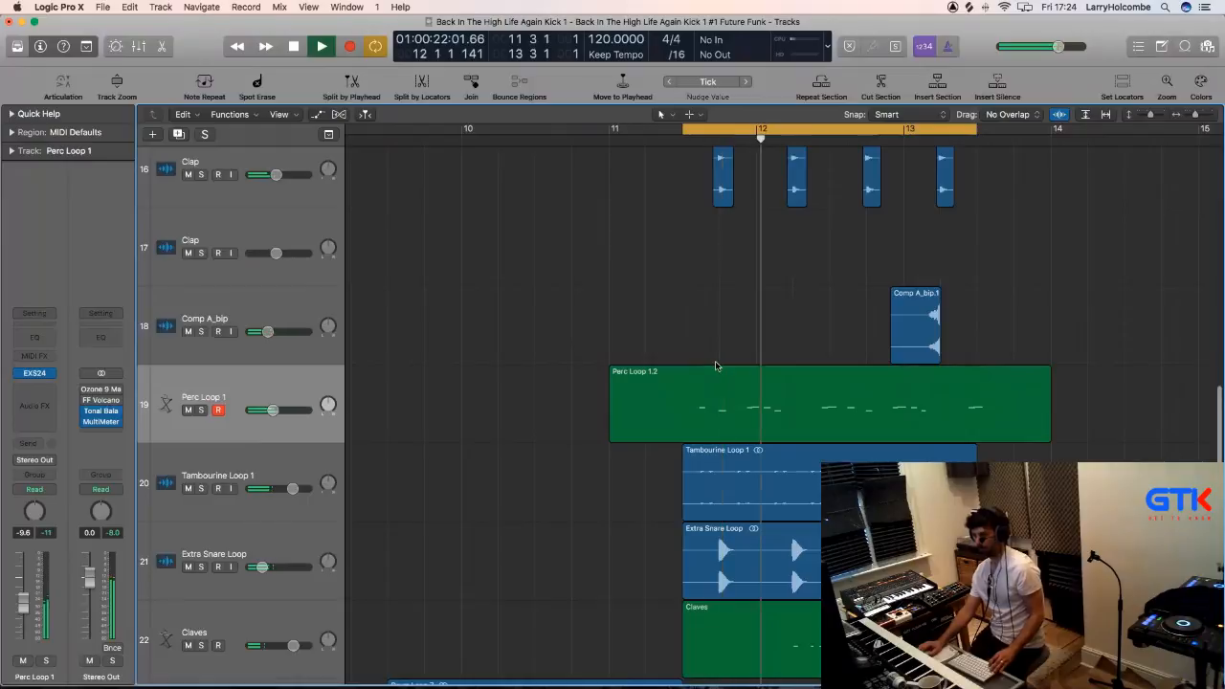
pyautogui.hscroll(1, 704, 385)
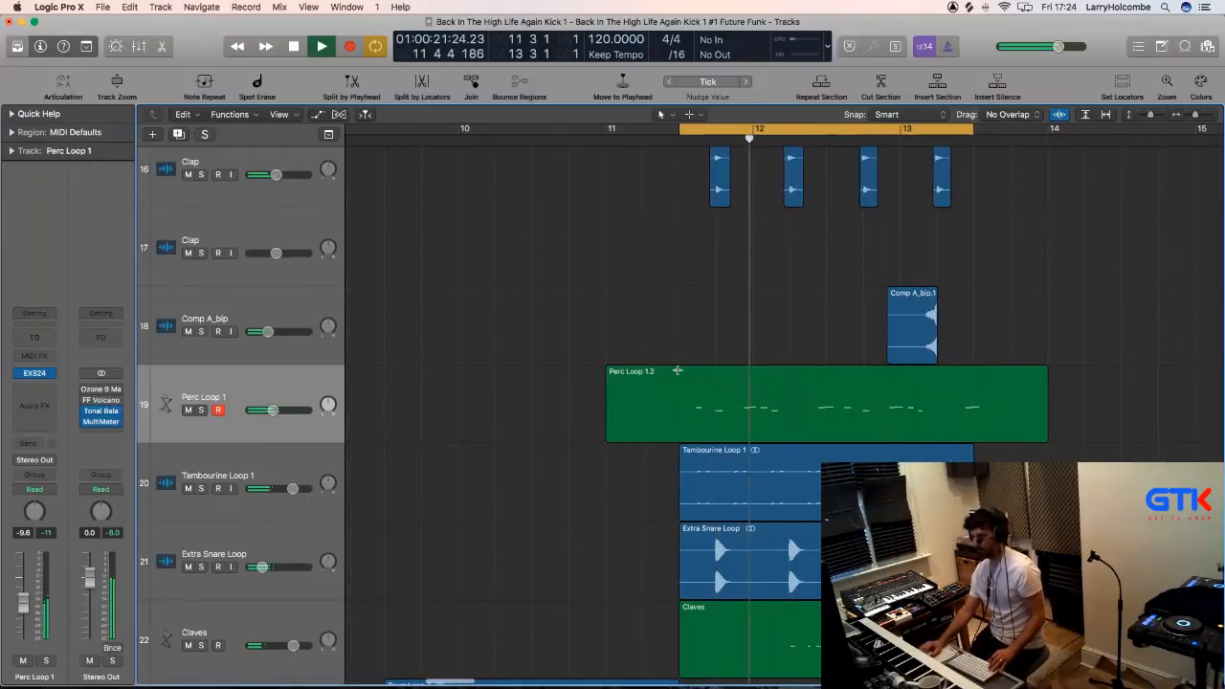
pyautogui.moveTo(688, 379)
pyautogui.mouseDown()
pyautogui.moveTo(745, 379)
pyautogui.moveTo(692, 381)
pyautogui.mouseUp()
pyautogui.click(695, 375)
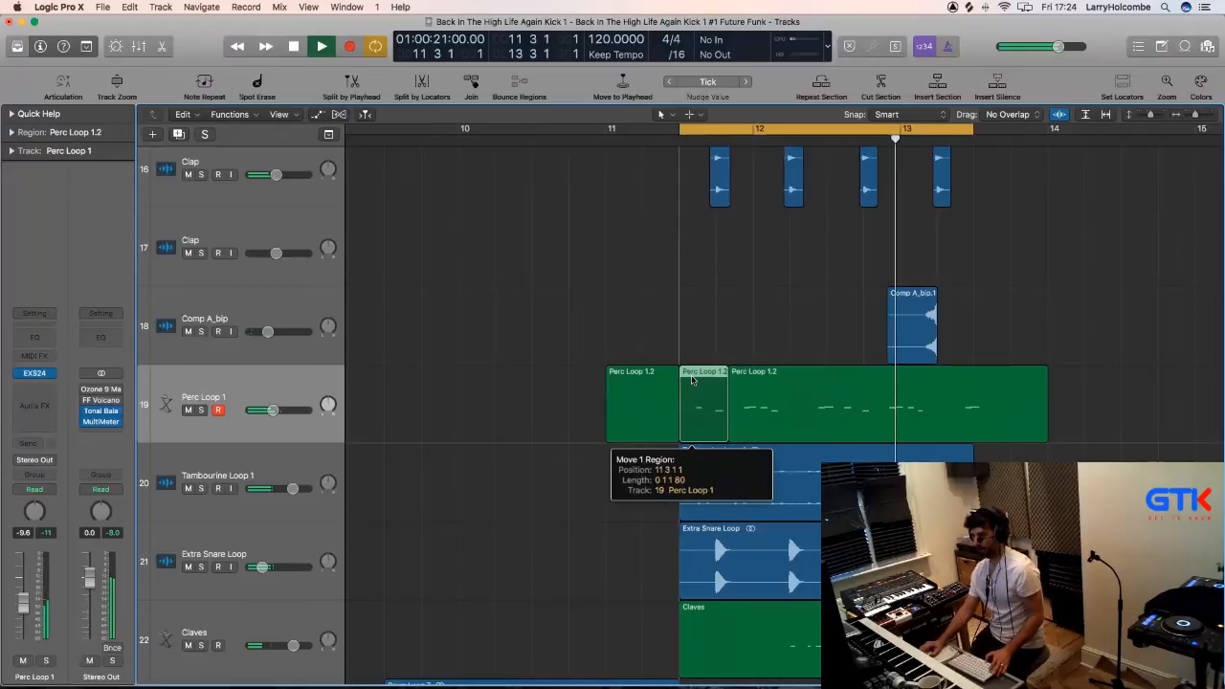
pyautogui.click(681, 322)
pyautogui.press('space')
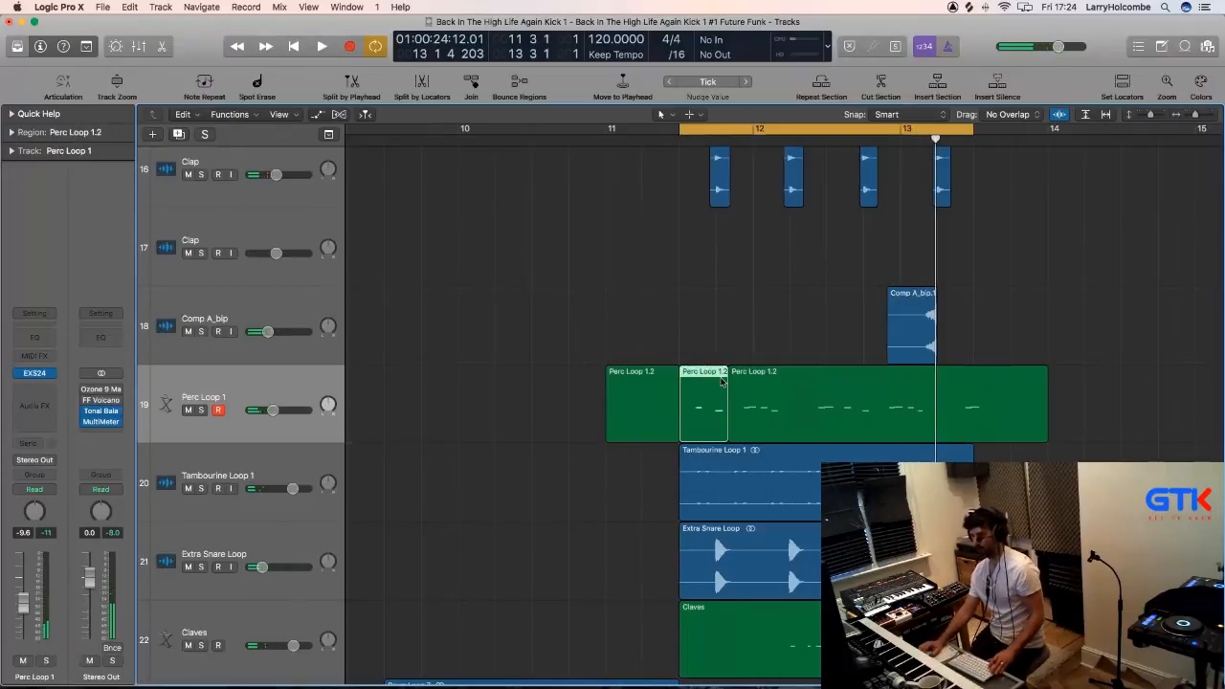
# Try to replace the short Perc Loop 1.2 section at 11 3 with an earlier copy of the following phrase, play it and delete the copy.
pyautogui.press('Delete')
pyautogui.moveTo(761, 383); pyautogui.dragTo(682, 373)
pyautogui.click(765, 382)
pyautogui.press('space')
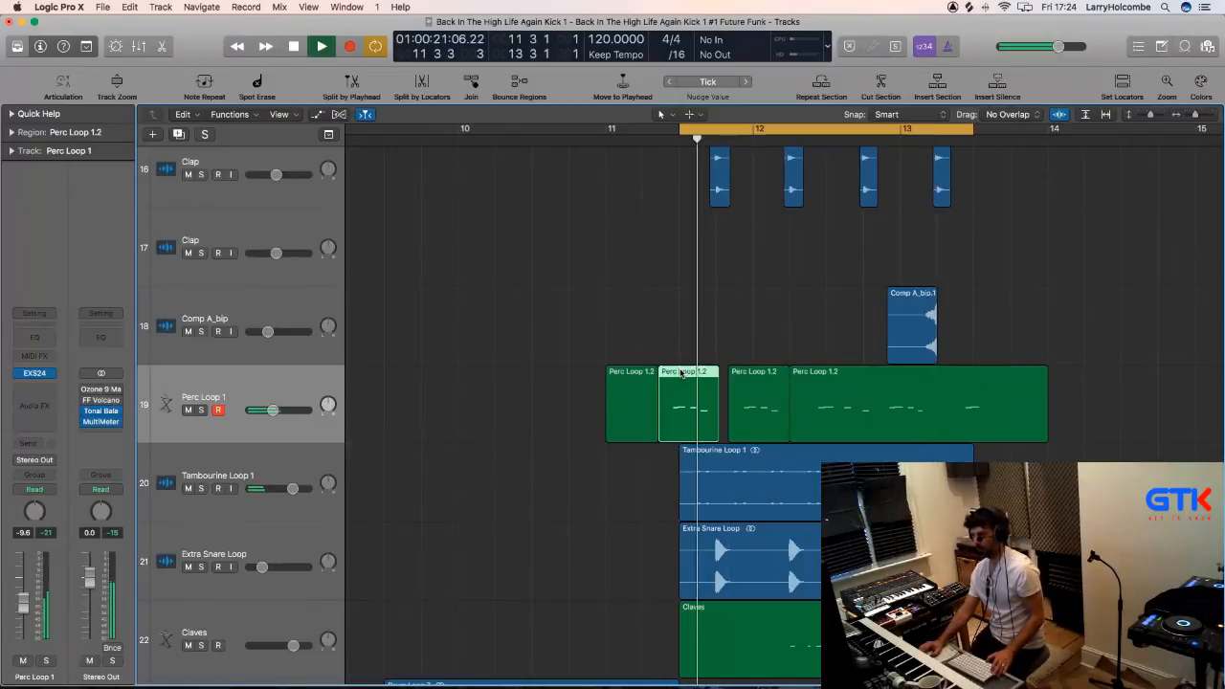
pyautogui.press('z')
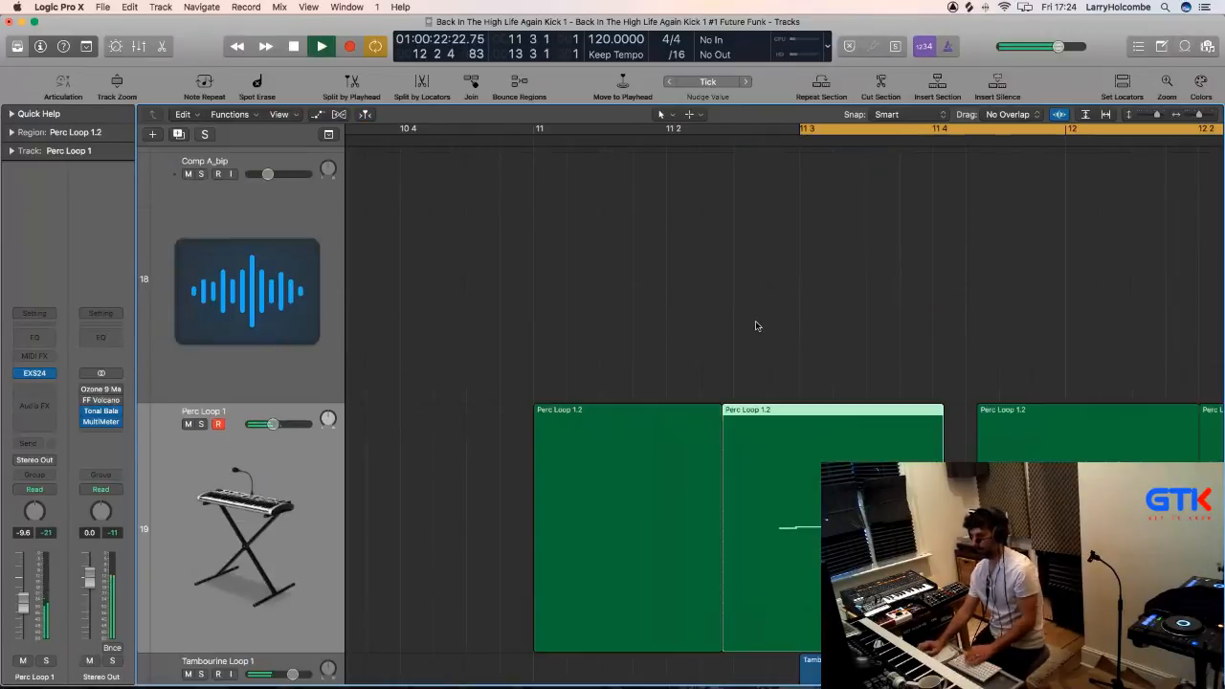
pyautogui.press('Delete')
pyautogui.press('space')
# Try to extend the Perc Loop 1.2 phrase back to 11 4, place a copy of it at 11 2, and play the result.
pyautogui.moveTo(1017, 492); pyautogui.dragTo(949, 368)
pyautogui.click(948, 367)
pyautogui.moveTo(989, 555); pyautogui.dragTo(937, 556)
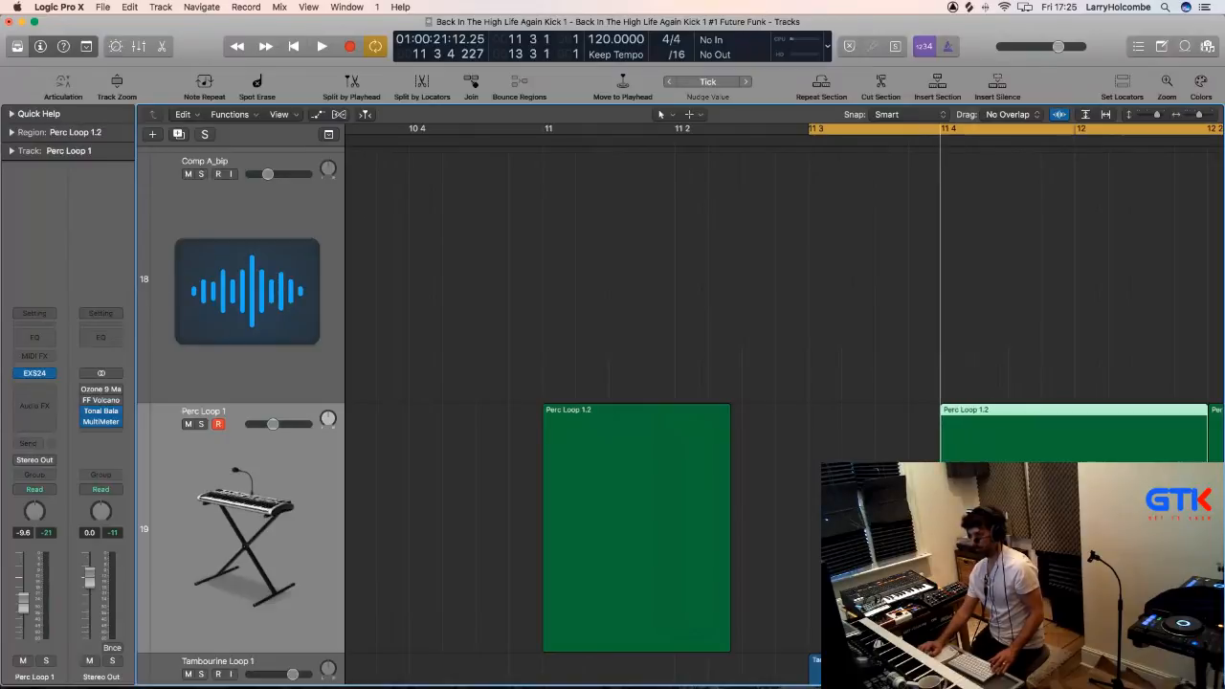
pyautogui.moveTo(1033, 448); pyautogui.dragTo(773, 451)
pyautogui.press('space')
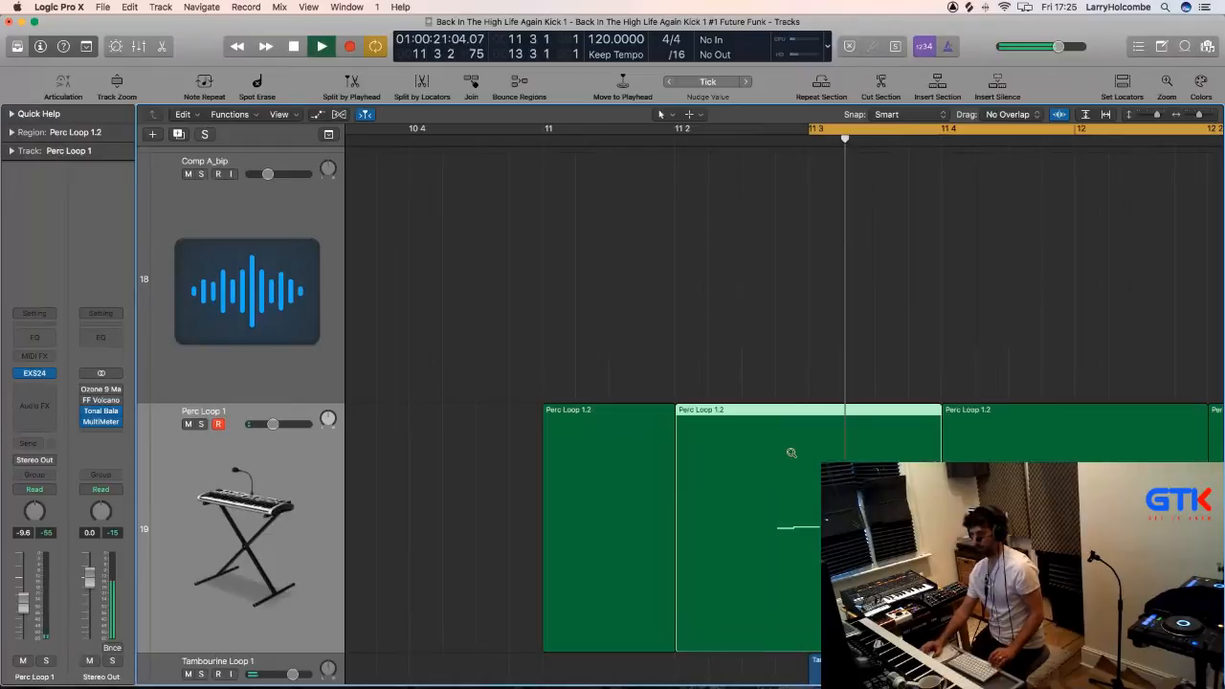
pyautogui.press('super+Left')
pyautogui.press('super+Left')
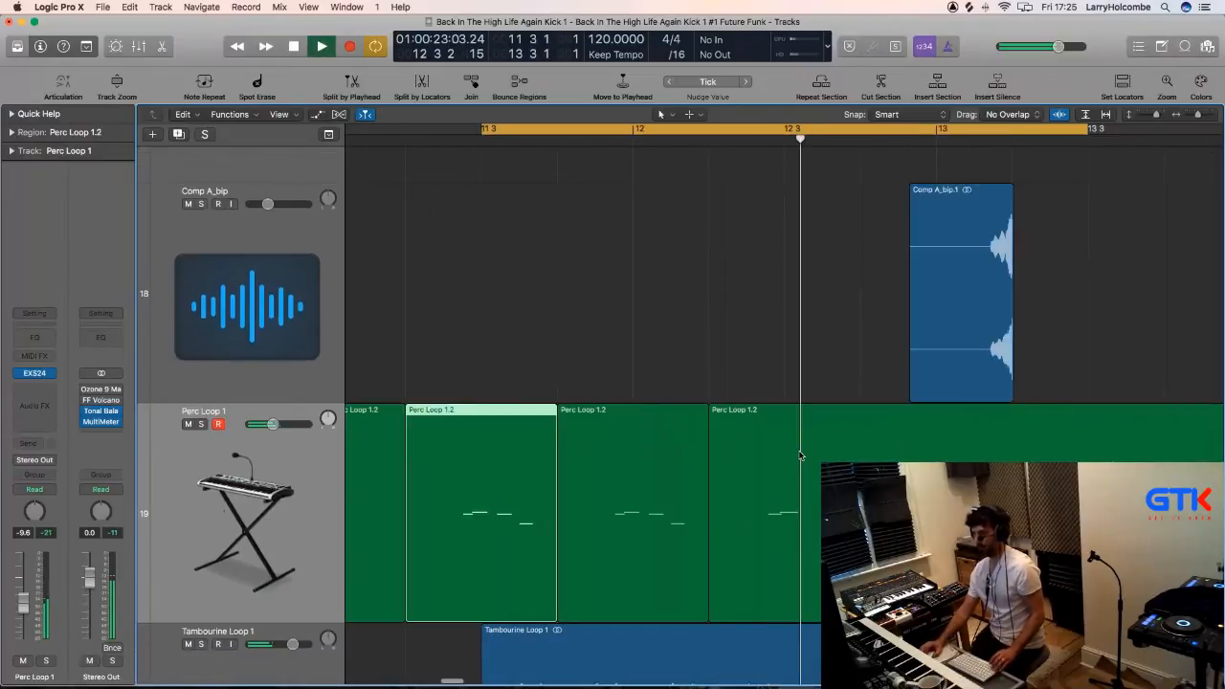
pyautogui.hscroll(-2, 801, 455)
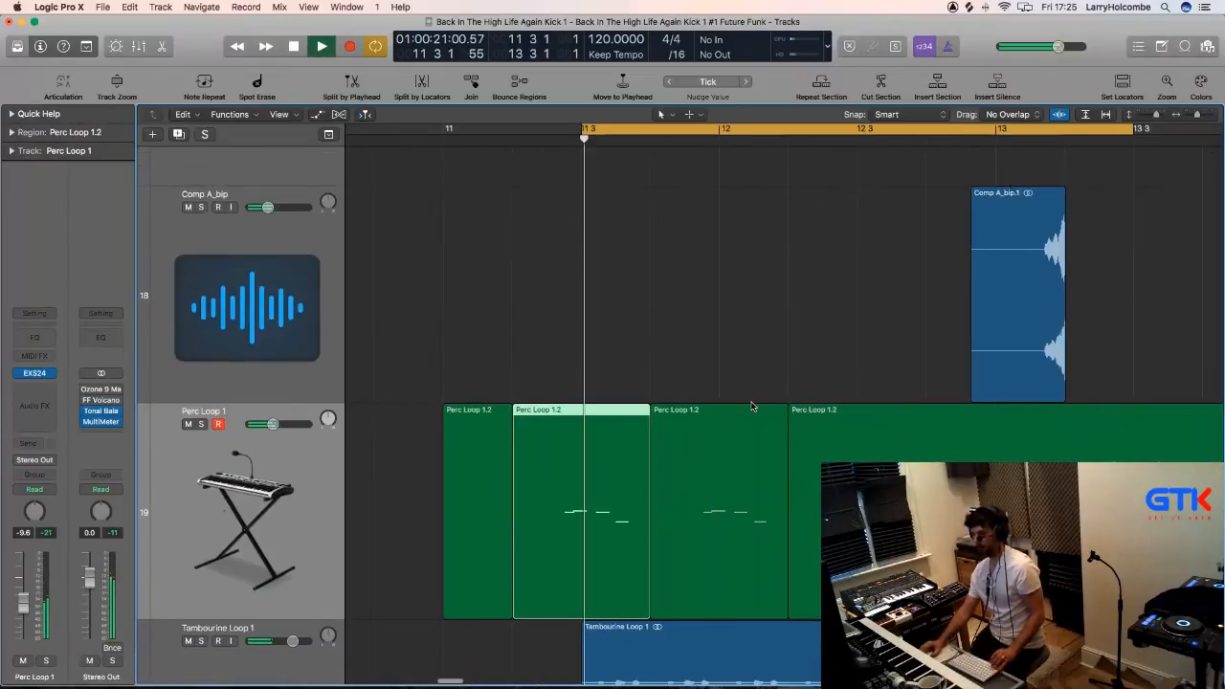
pyautogui.press('super+Left')
pyautogui.press('super+Left')
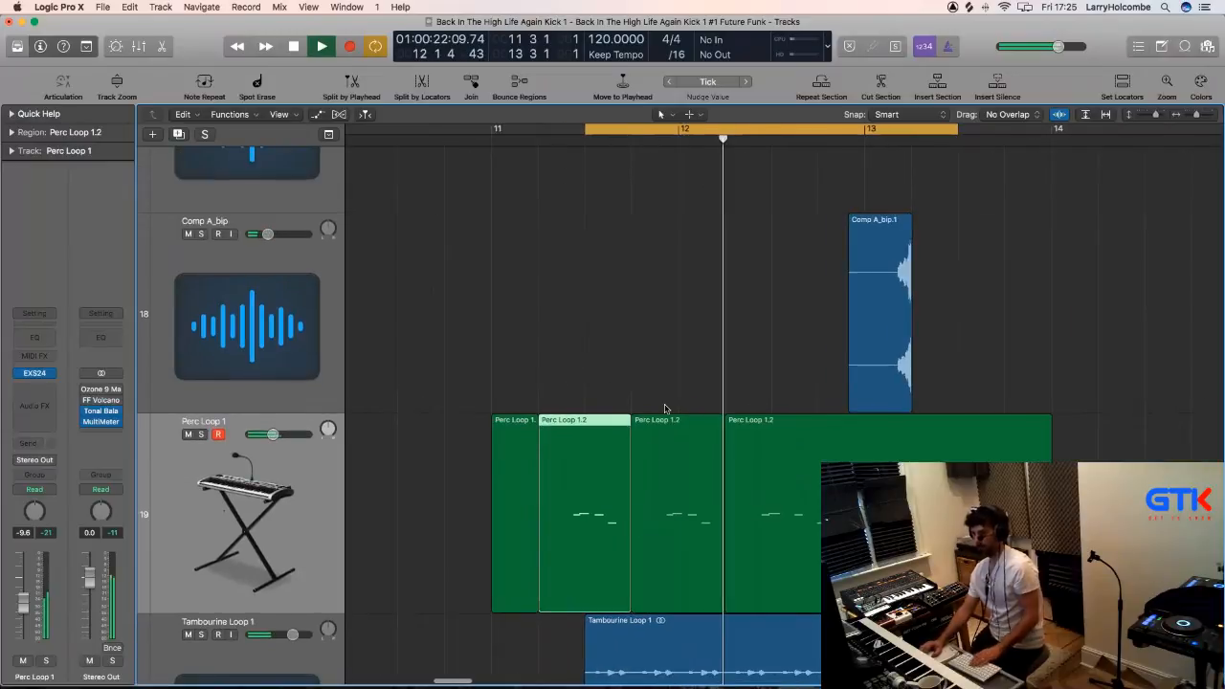
# Delete the empty Perc Loop 1.2 region at bar 11 and the copied phrase at 11 2.
pyautogui.click(513, 436)
pyautogui.press('Delete')
pyautogui.press('super+Up')
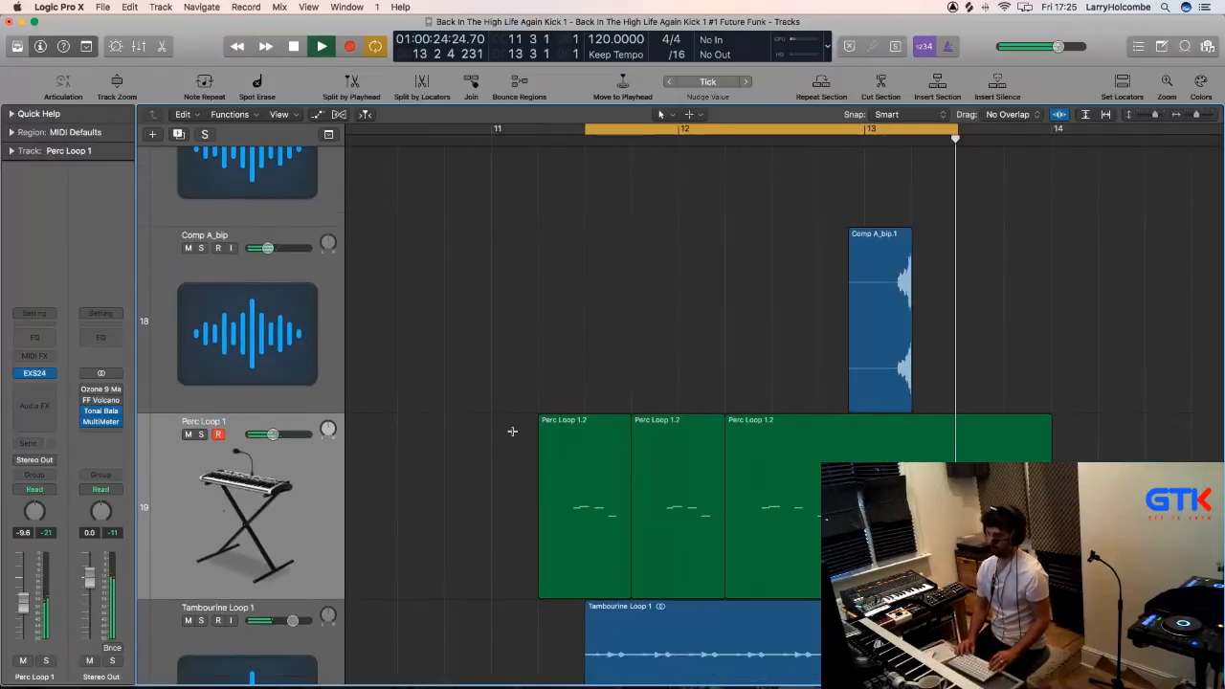
pyautogui.press('super+Up')
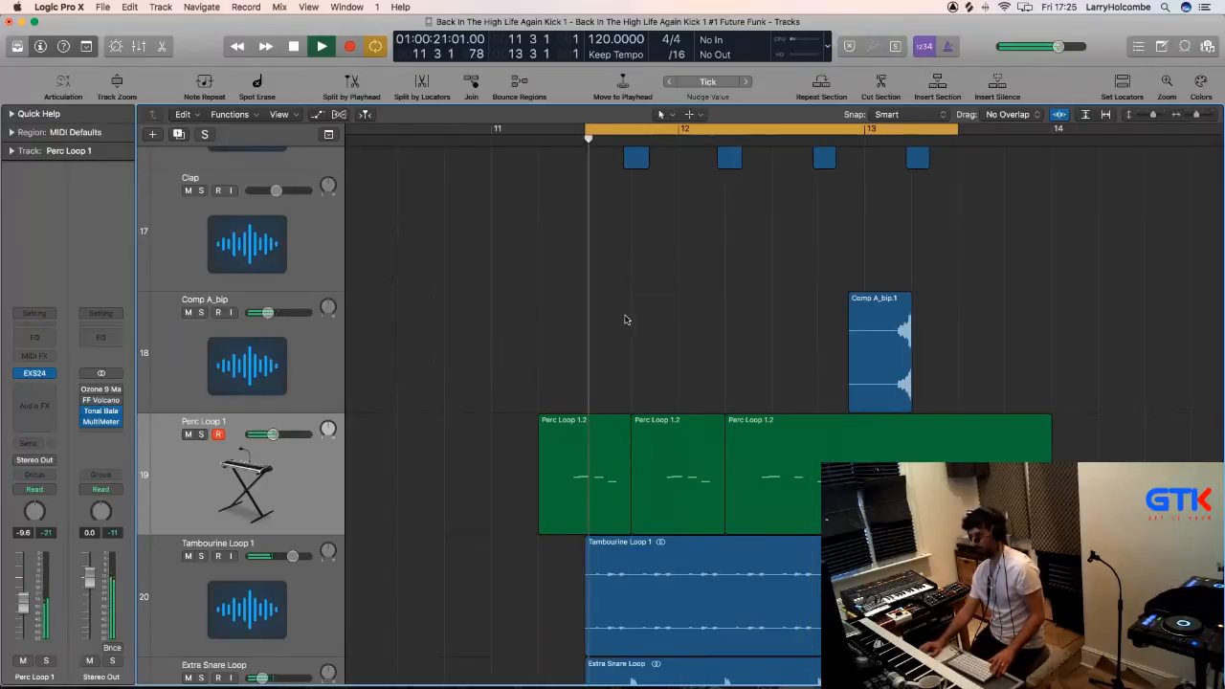
pyautogui.click(574, 440)
pyautogui.press('Delete')
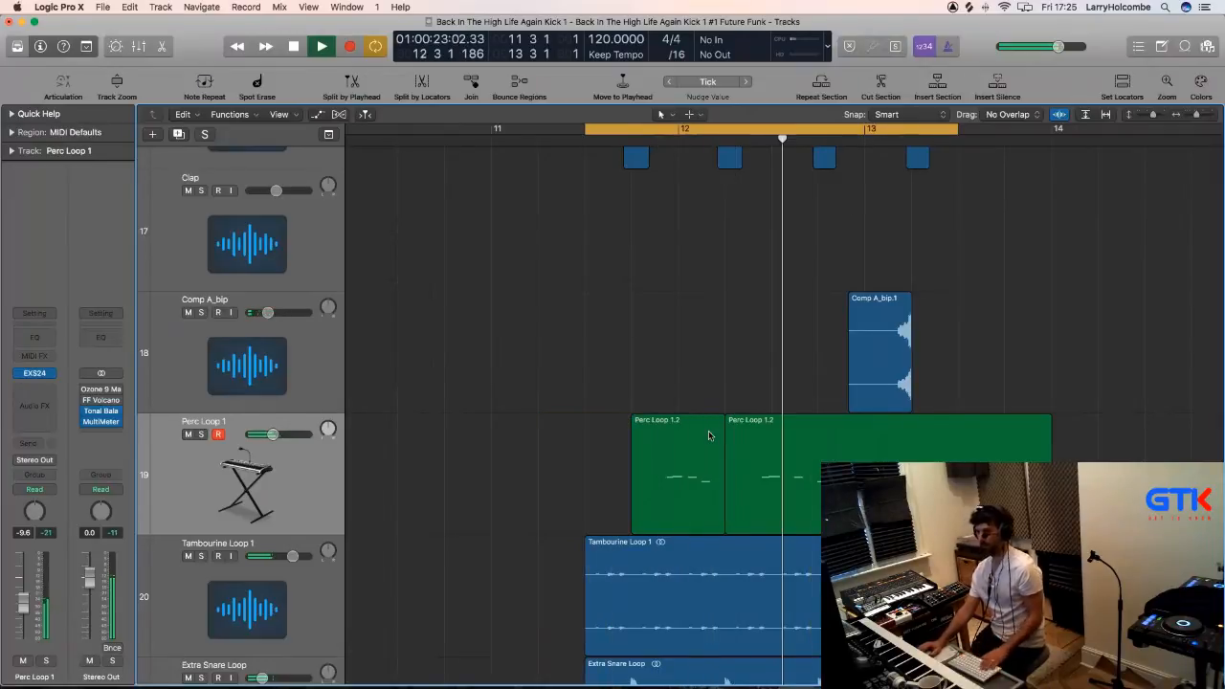
# Undo the Perc Loop 1.2 deletions, copies and extra cuts back to the original split at 11 3.
pyautogui.press('super+z')
pyautogui.press('super+z')
pyautogui.press('super+z')
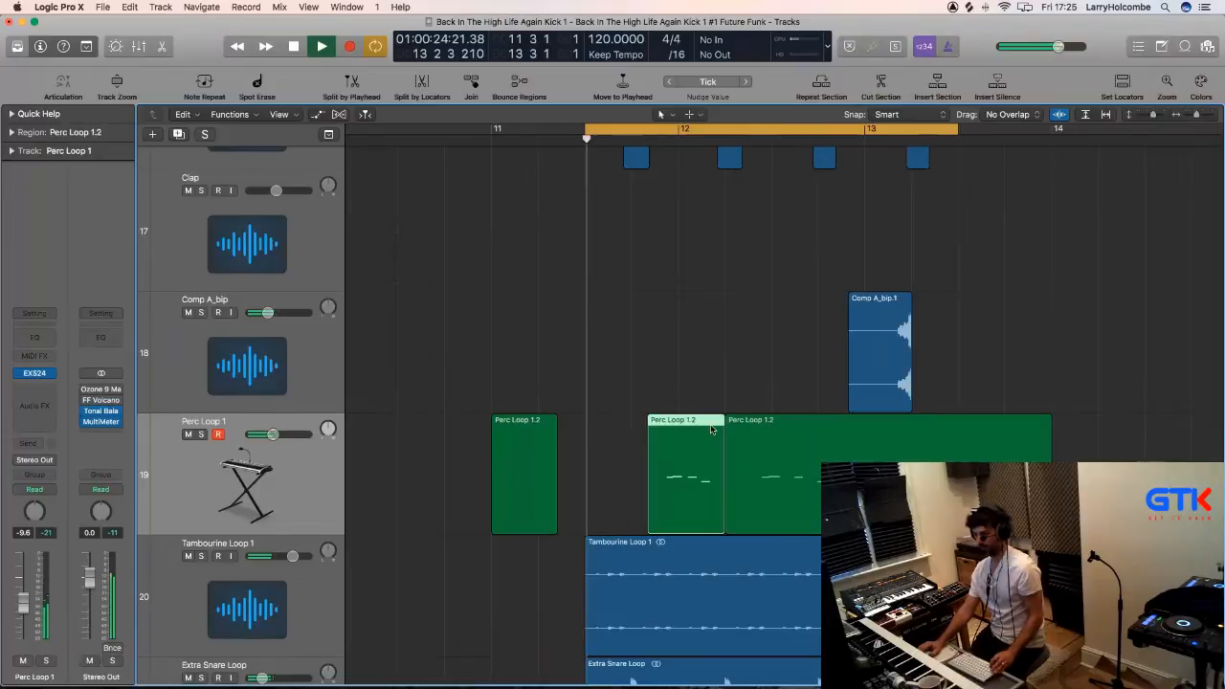
pyautogui.press('super+z')
pyautogui.press('super+z')
pyautogui.press('super+z')
pyautogui.press('super+z')
pyautogui.click(586, 328)
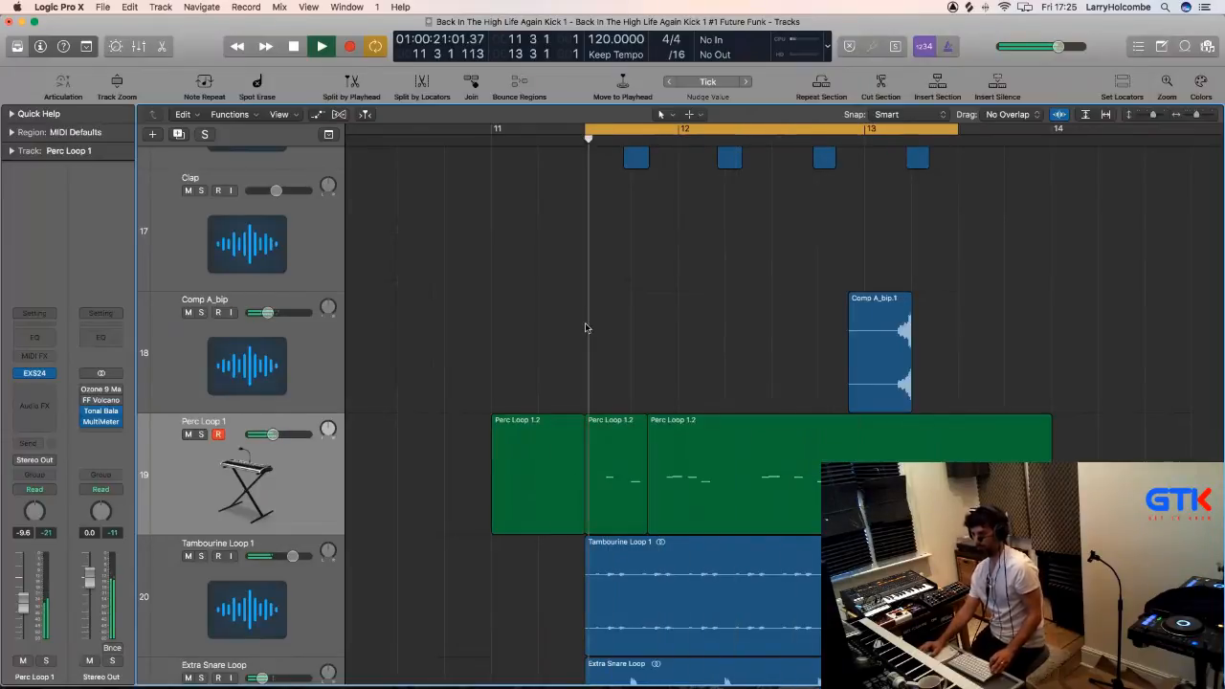
# Delete the empty Perc Loop 1.2 region between bar 11 and 11 3, listen to the groove and stop playback.
pyautogui.click(542, 466)
pyautogui.press('Delete')
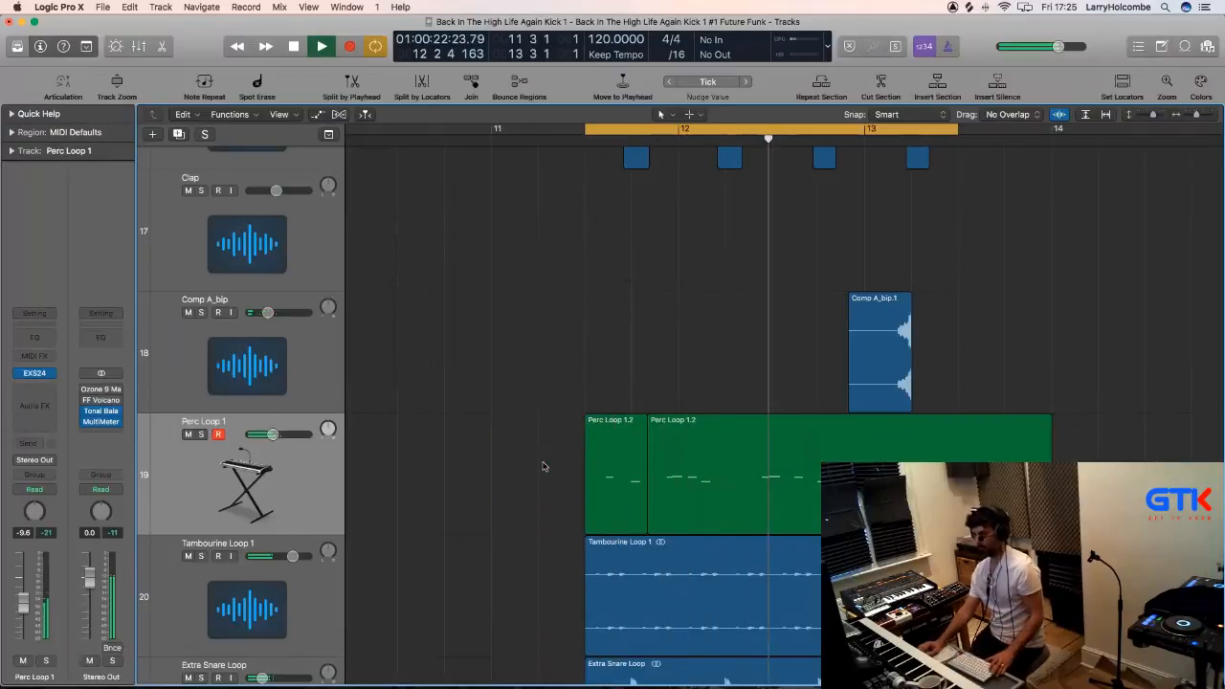
pyautogui.press('space')
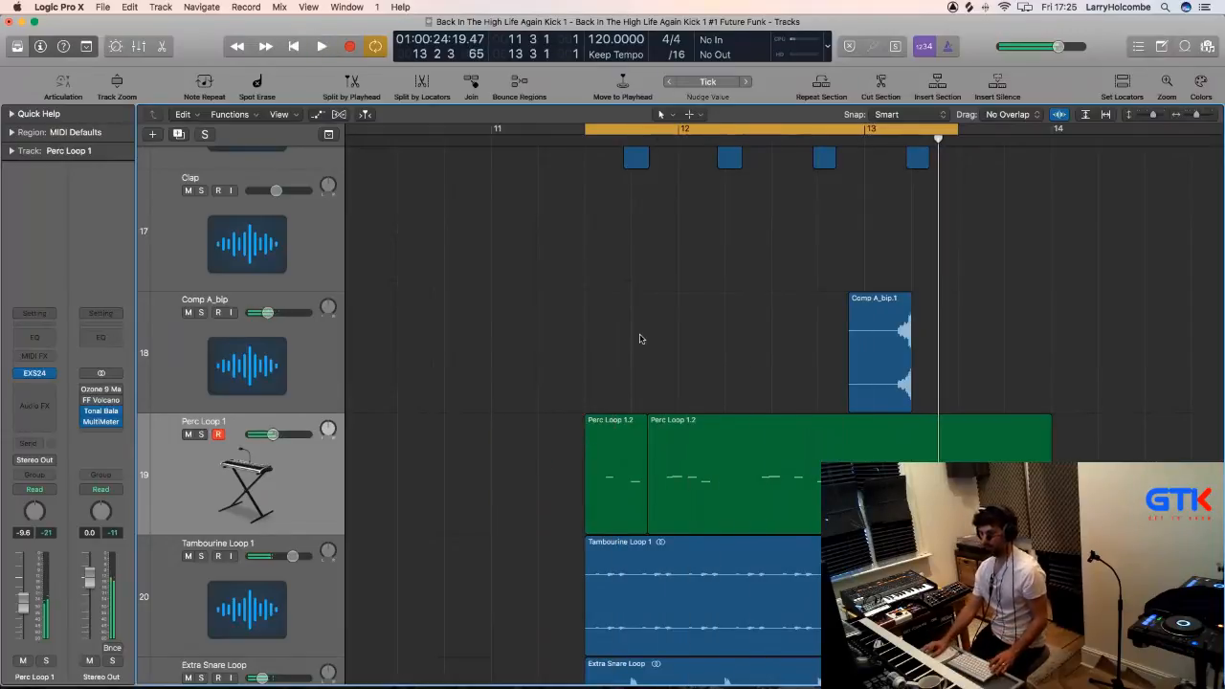
# Play the groove again and try out a copy of the Comp A_bip.1 region one bar earlier, just before bar 12.
pyautogui.press('super+Up')
pyautogui.press('super+Up')
pyautogui.press('super+Up')
pyautogui.press('super+Up')
pyautogui.press('super+Up')
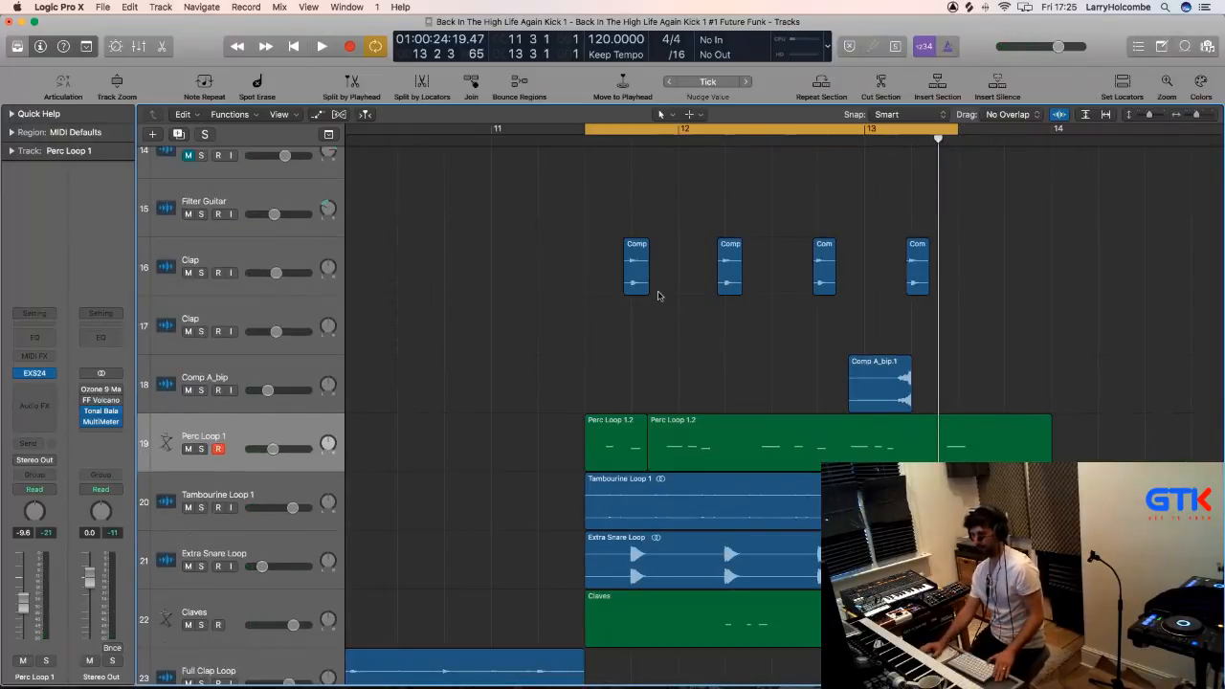
pyautogui.press('space')
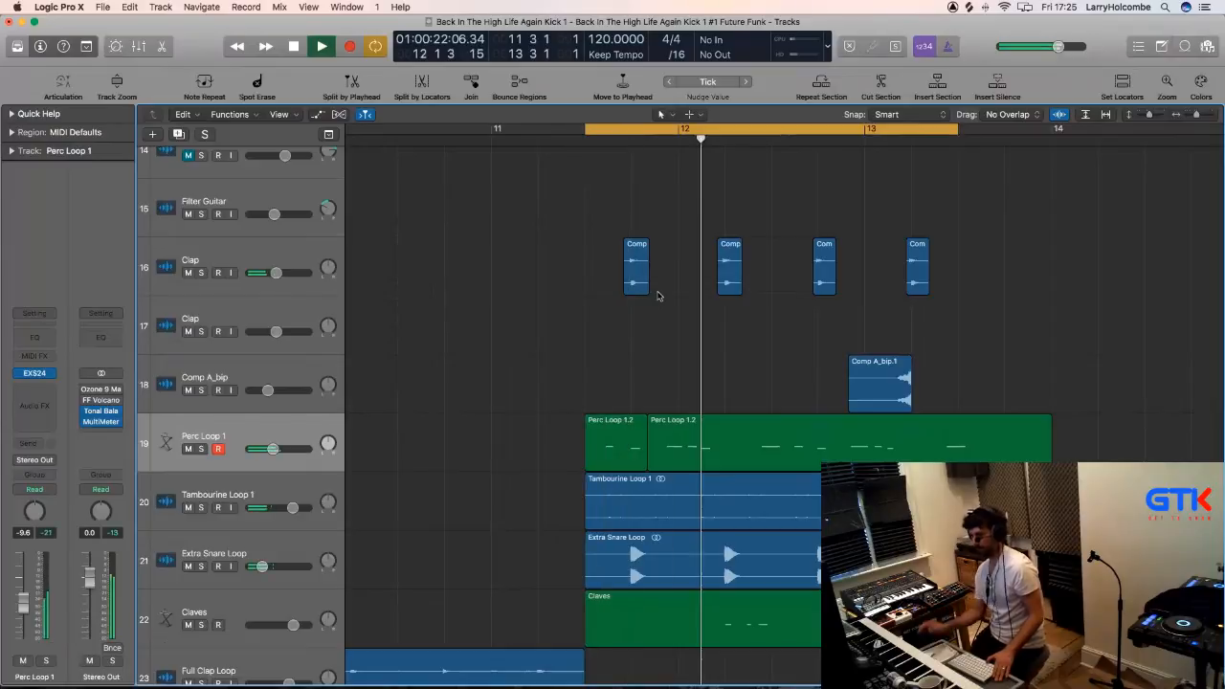
pyautogui.press('space')
pyautogui.moveTo(881, 375); pyautogui.dragTo(696, 377)
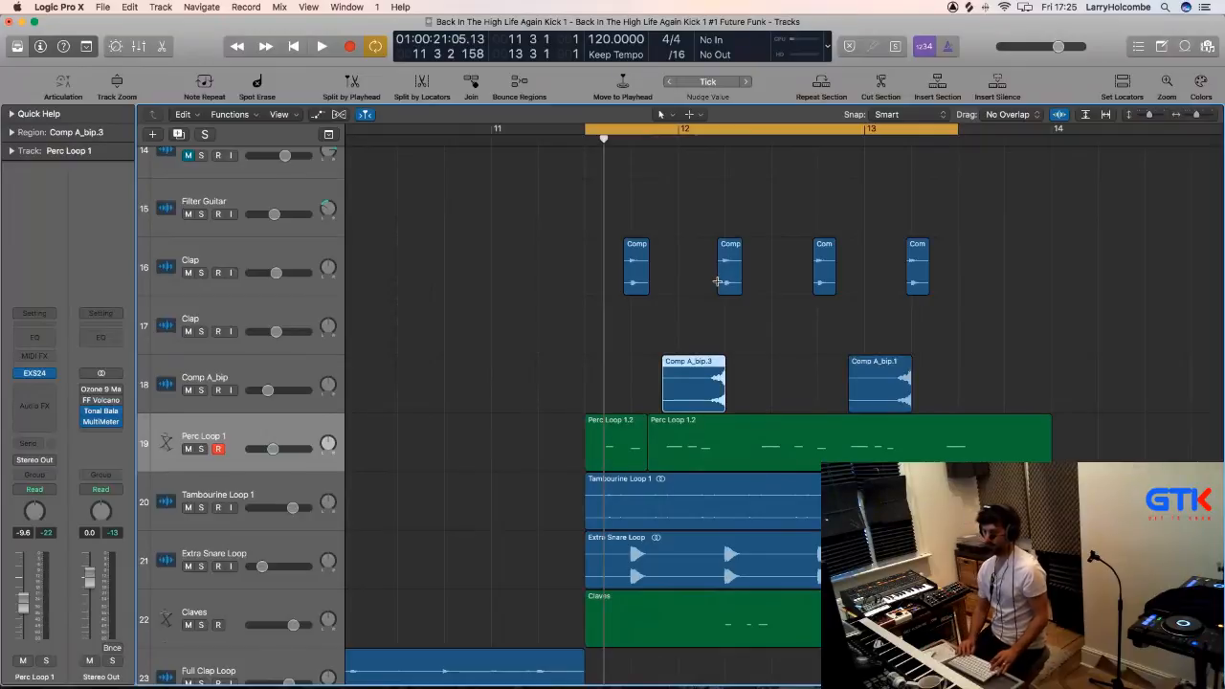
# Move the Clap 2 track directly below Comp A_bip, copy its Drum Loop region one bar earlier, and play the groove.
pyautogui.press('super+Up')
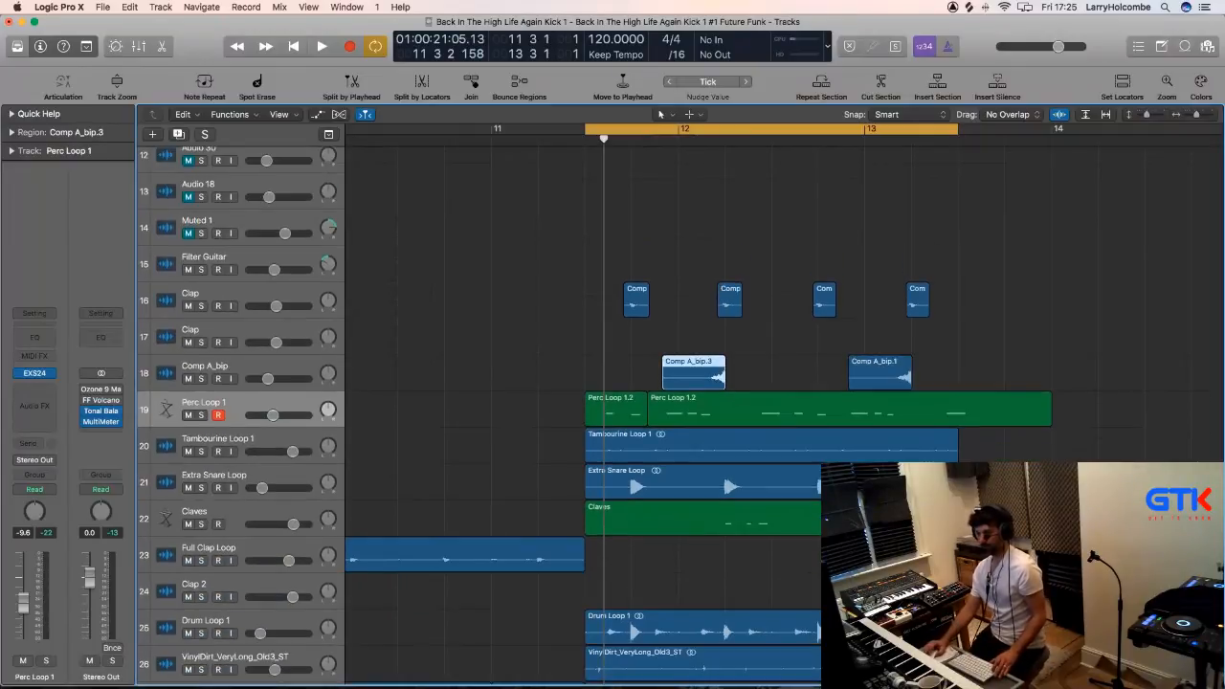
pyautogui.moveTo(256, 569); pyautogui.dragTo(256, 410)
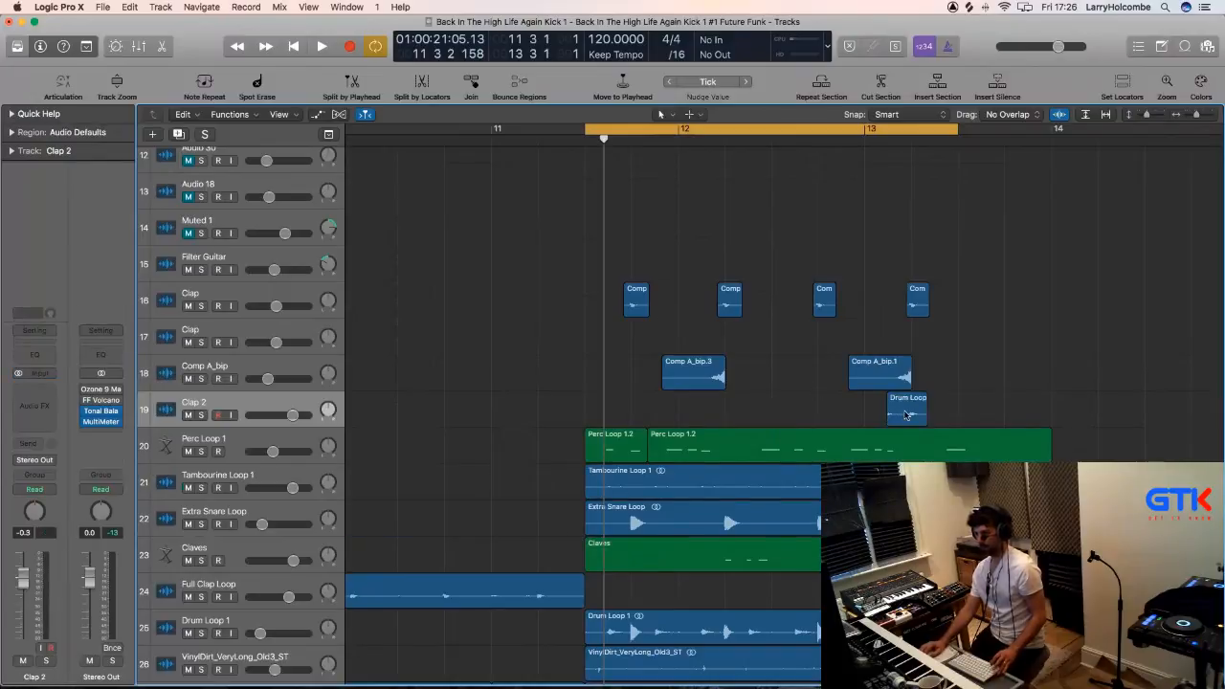
pyautogui.moveTo(905, 413); pyautogui.dragTo(906, 414)
pyautogui.moveTo(819, 418); pyautogui.dragTo(719, 419)
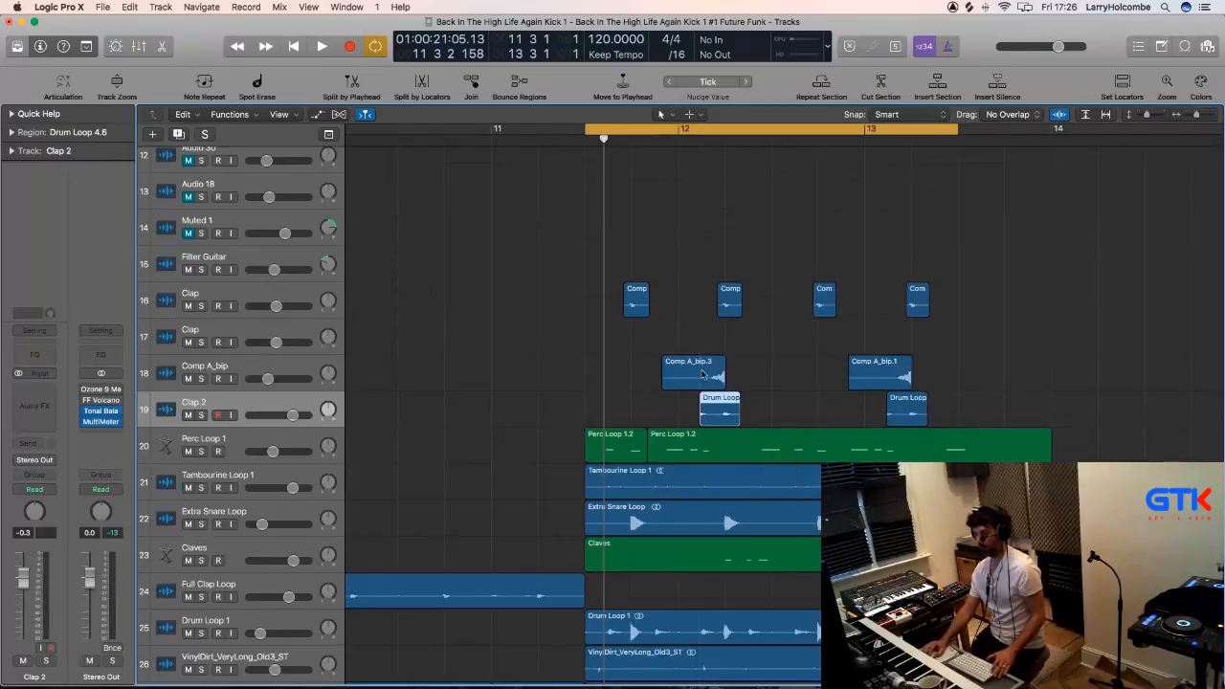
pyautogui.press('space')
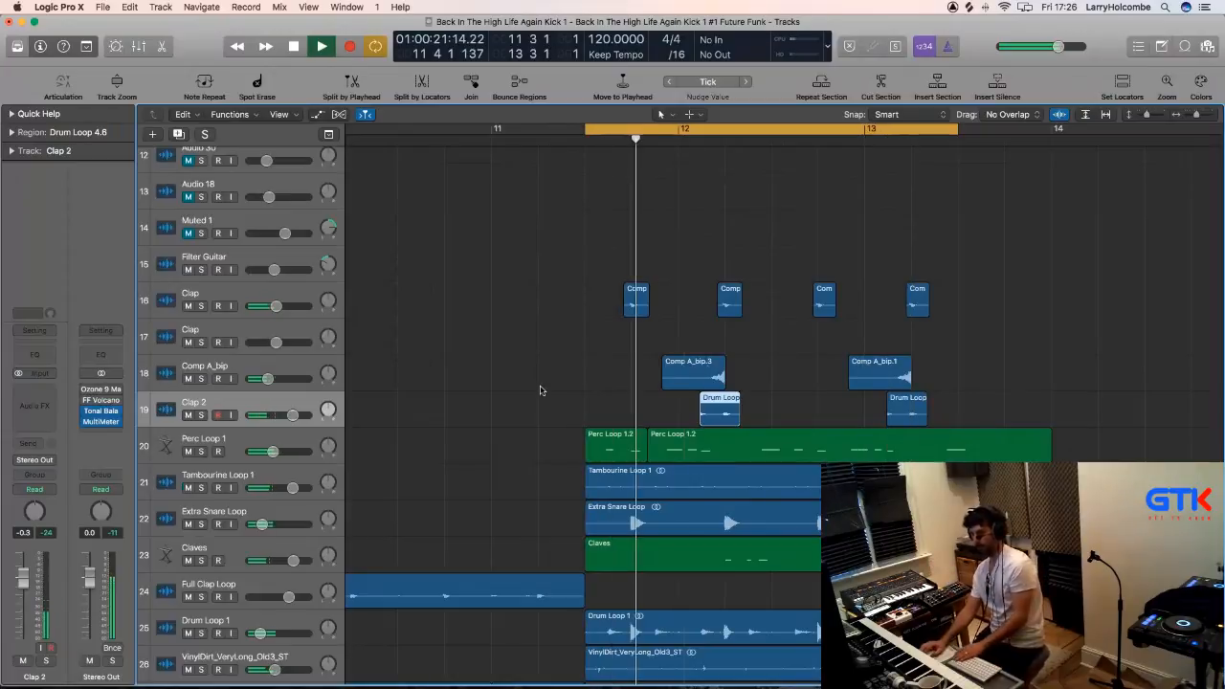
# Delete the copied Comp A_bip.3 region just before bar 12 and play the groove.
pyautogui.click(703, 372)
pyautogui.press('Delete')
pyautogui.press('space')
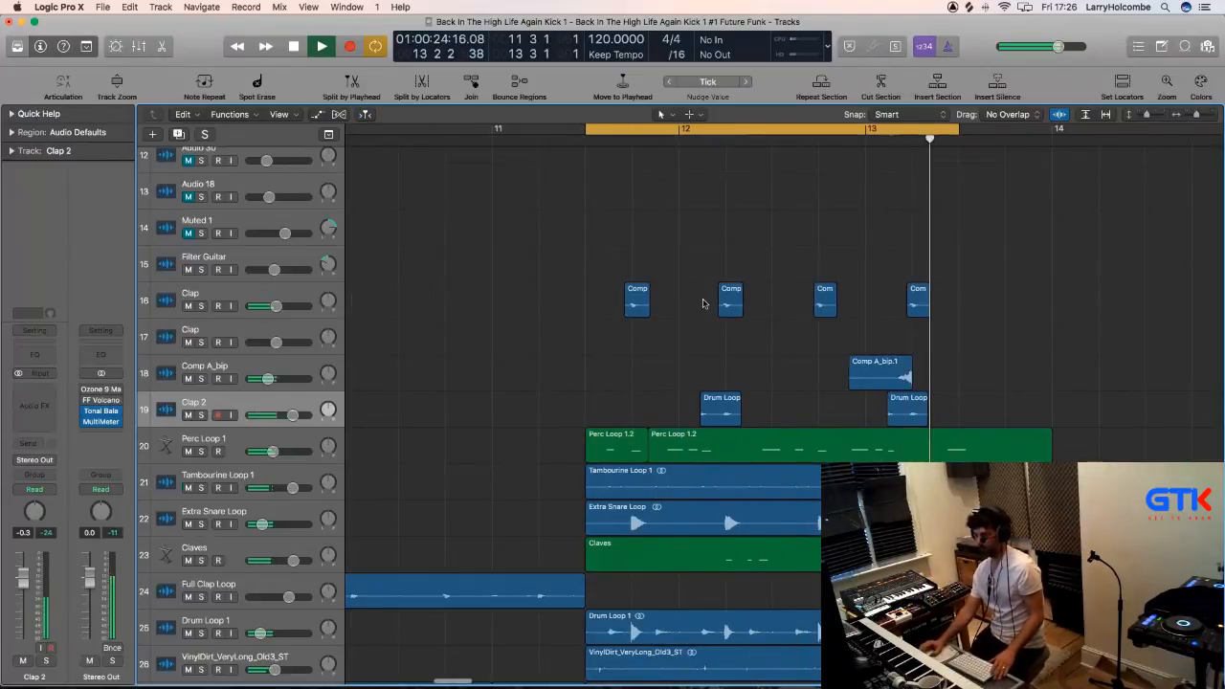
# Open the Claves region for note editing and delete its first note just after bar 13.
pyautogui.scroll(-1, 660, 394)
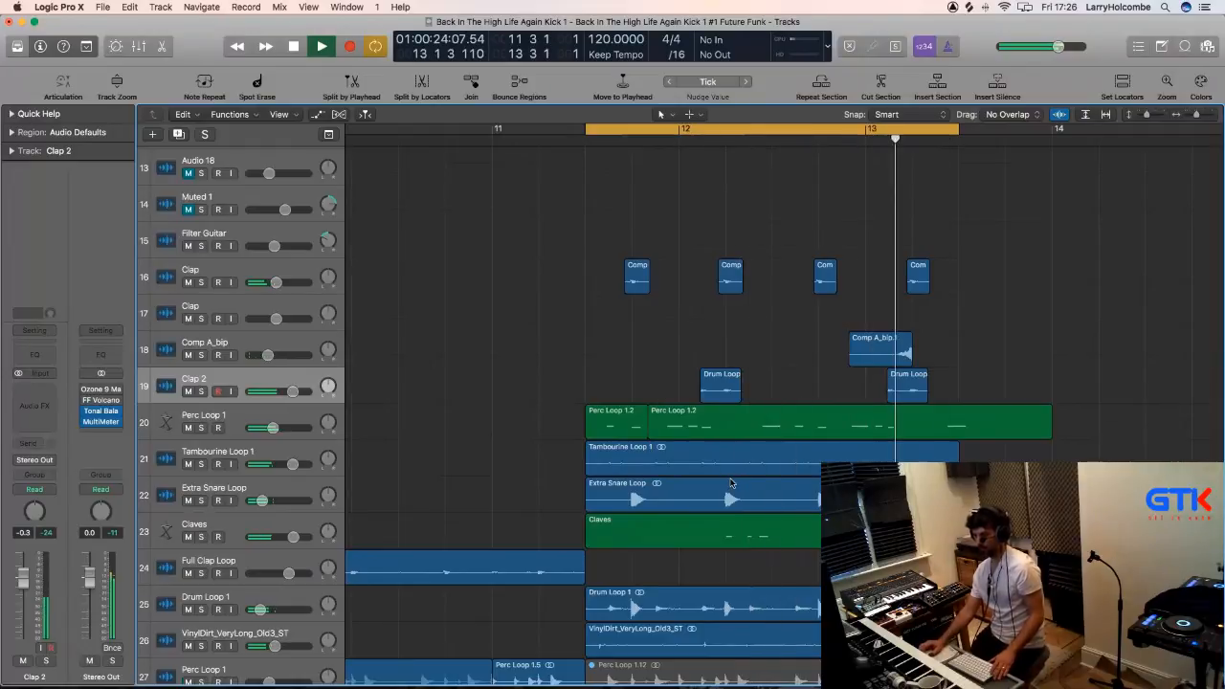
pyautogui.click(719, 523)
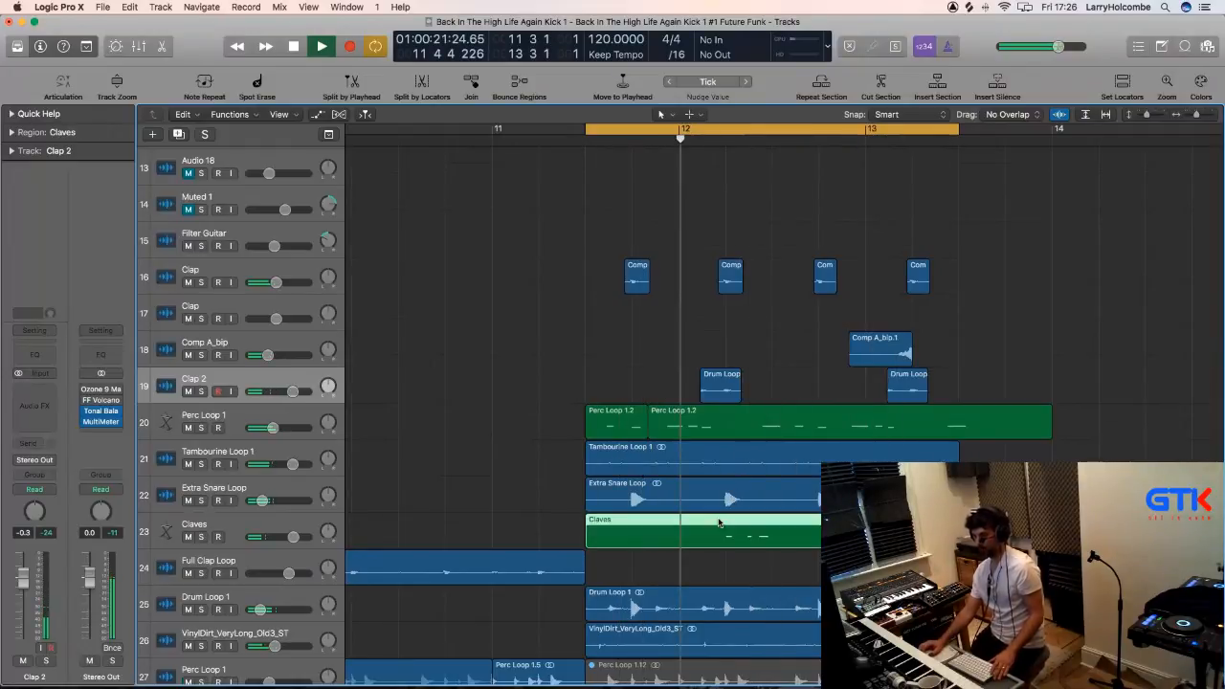
pyautogui.doubleClick(720, 522)
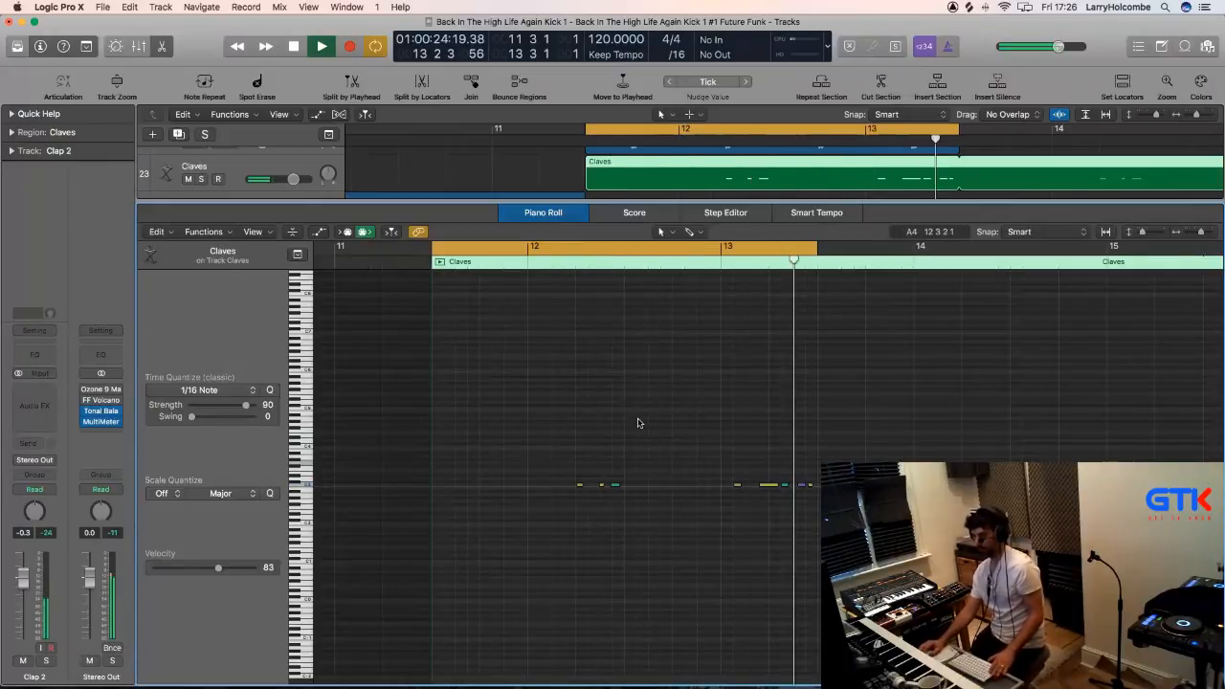
pyautogui.moveTo(697, 432); pyautogui.dragTo(740, 507)
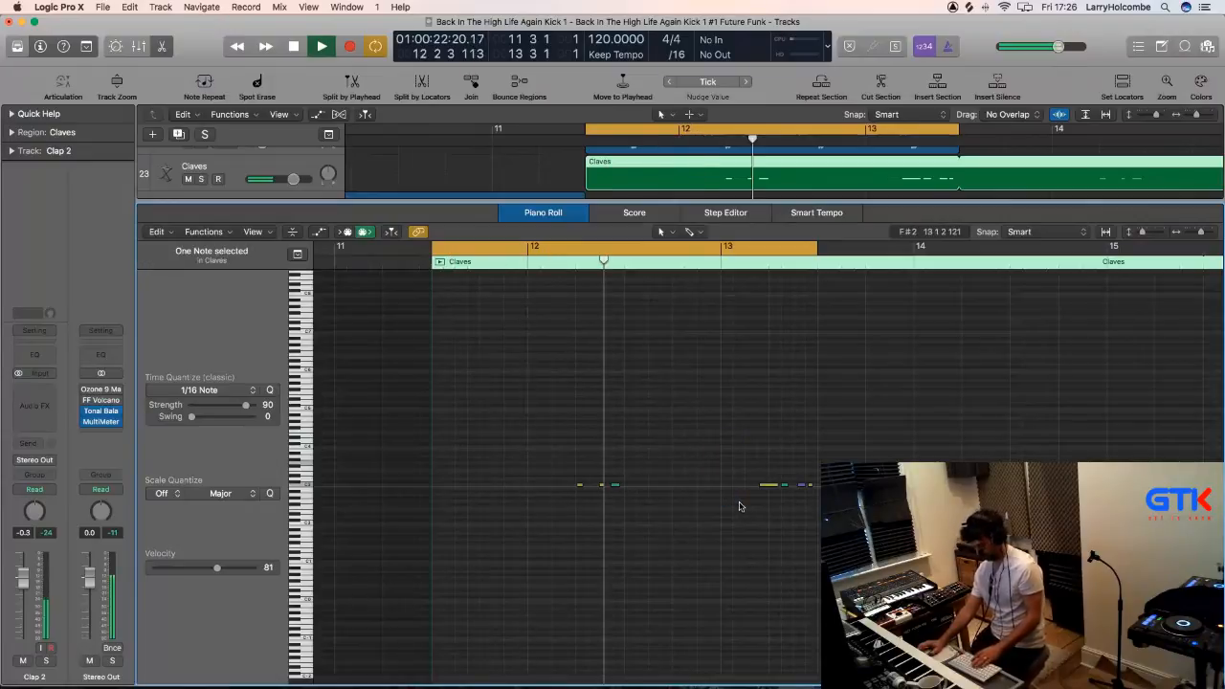
pyautogui.press('p')
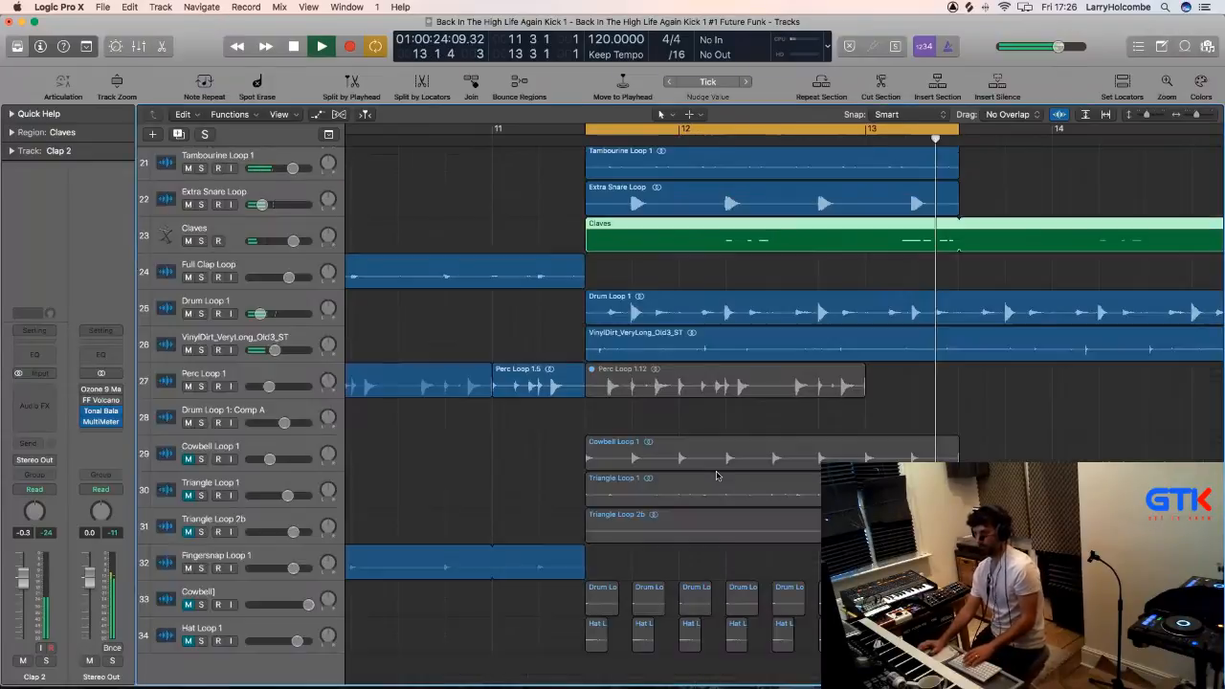
# Raise the Claves track volume to 5.0 dB and copy its split-off bar 12 fill to bar 13.
pyautogui.click(168, 235)
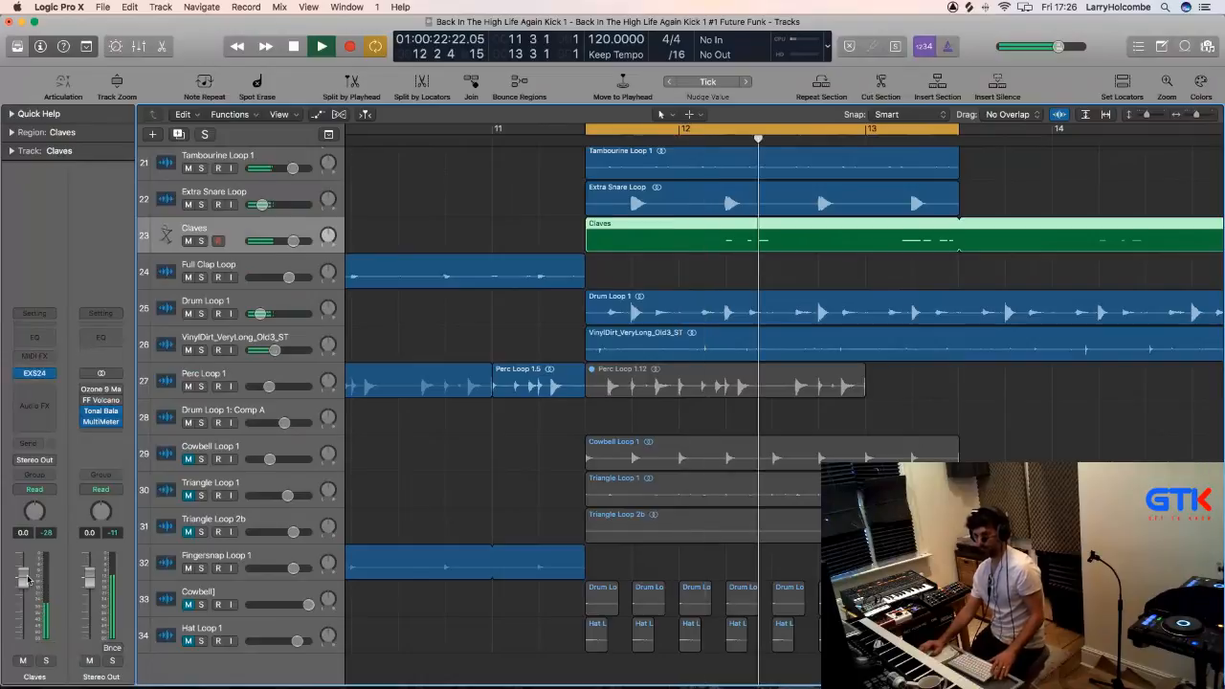
pyautogui.click(588, 227)
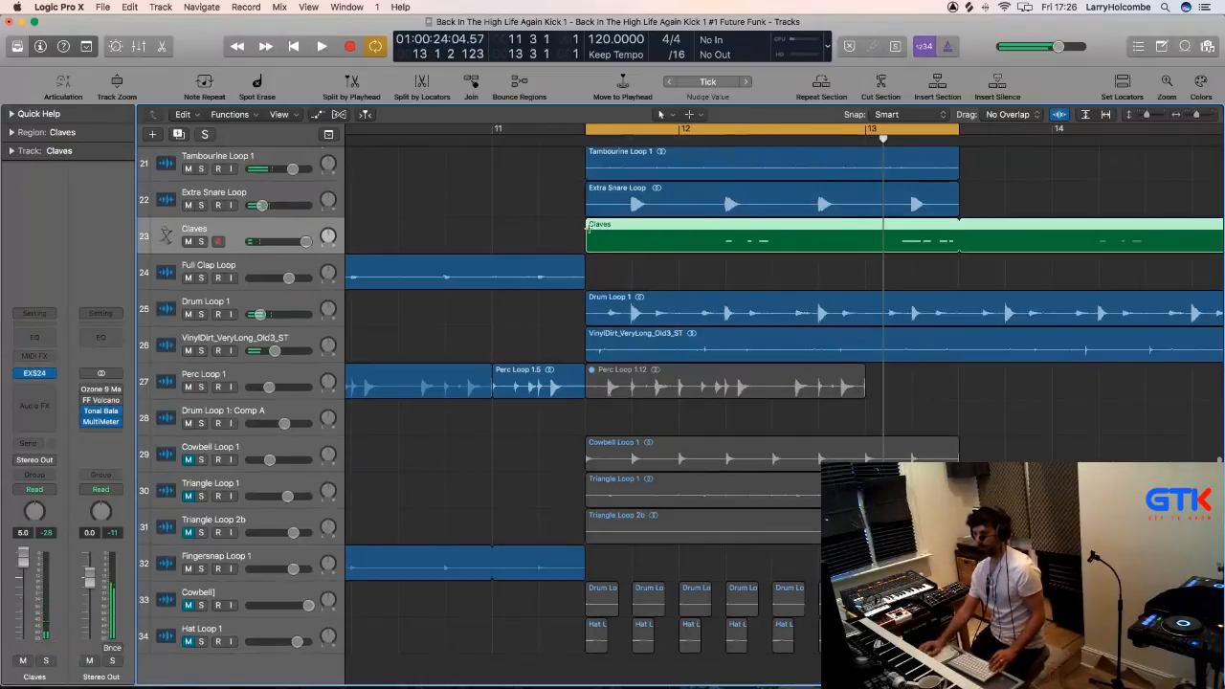
pyautogui.moveTo(681, 235); pyautogui.dragTo(785, 236)
pyautogui.click(733, 240)
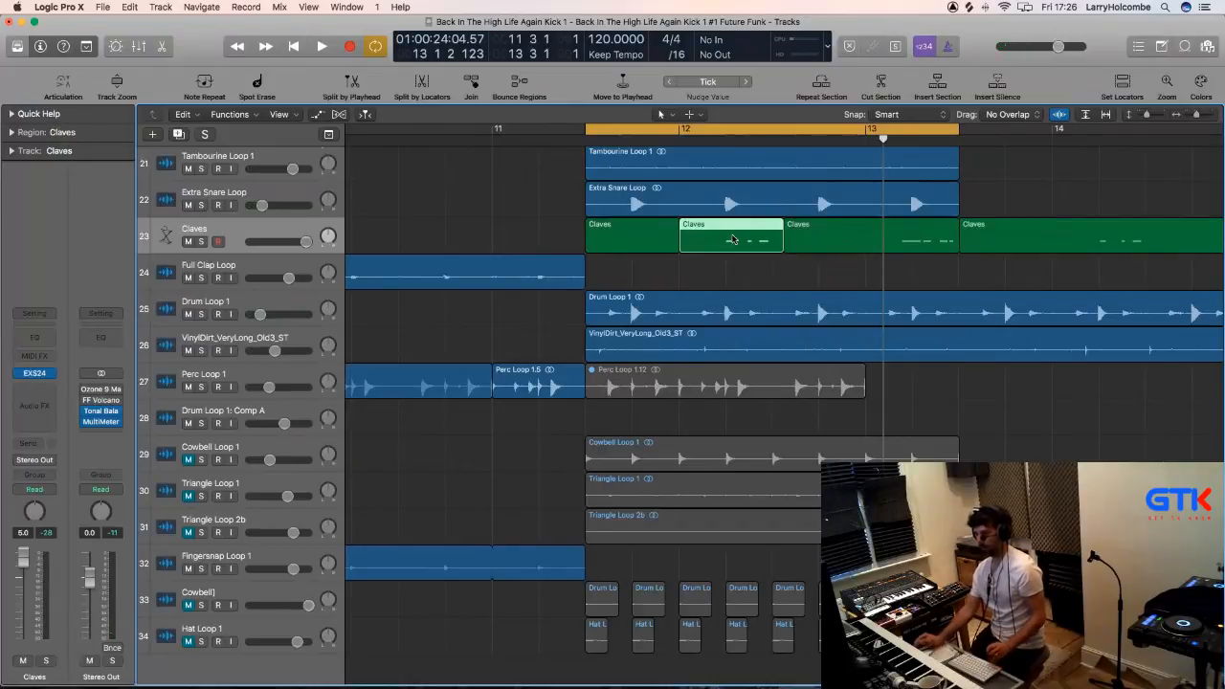
pyautogui.moveTo(723, 238); pyautogui.dragTo(914, 240)
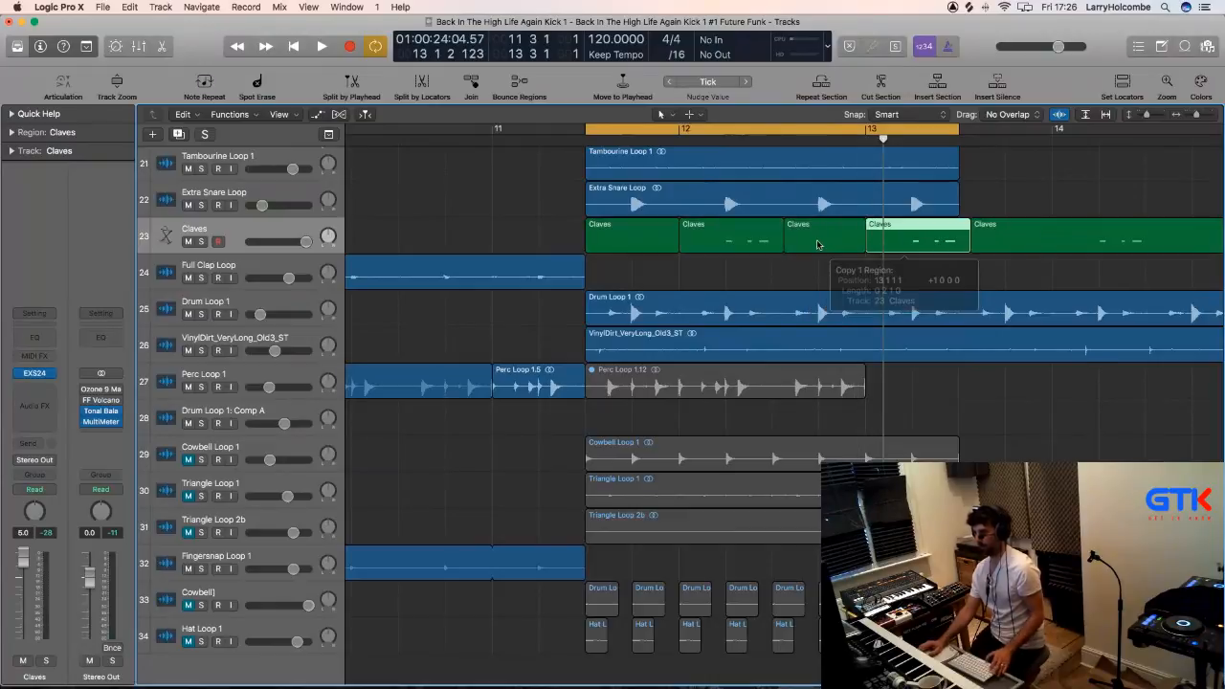
pyautogui.click(487, 196)
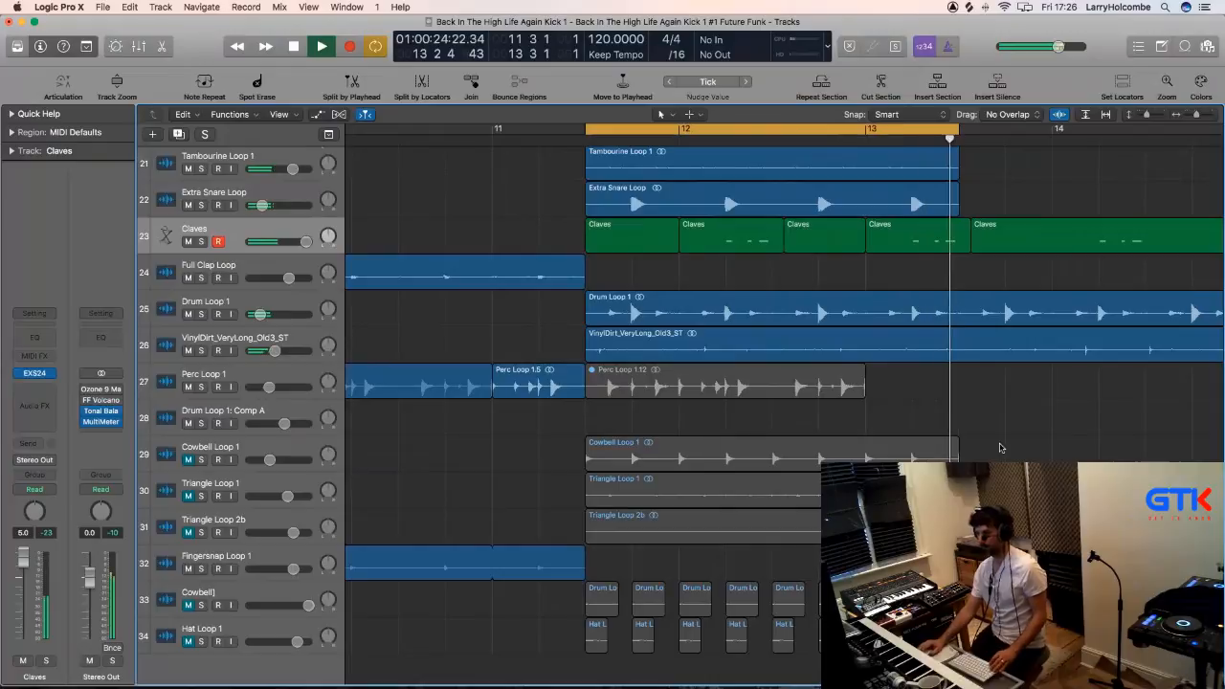
# Keep only the bar 13 to 13 3 part of Cowbell Loop 1, and move its unmuted track directly below Claves.
pyautogui.moveTo(1036, 457); pyautogui.dragTo(868, 454)
pyautogui.click(890, 448)
pyautogui.click(793, 453)
pyautogui.press('Delete')
pyautogui.press('space')
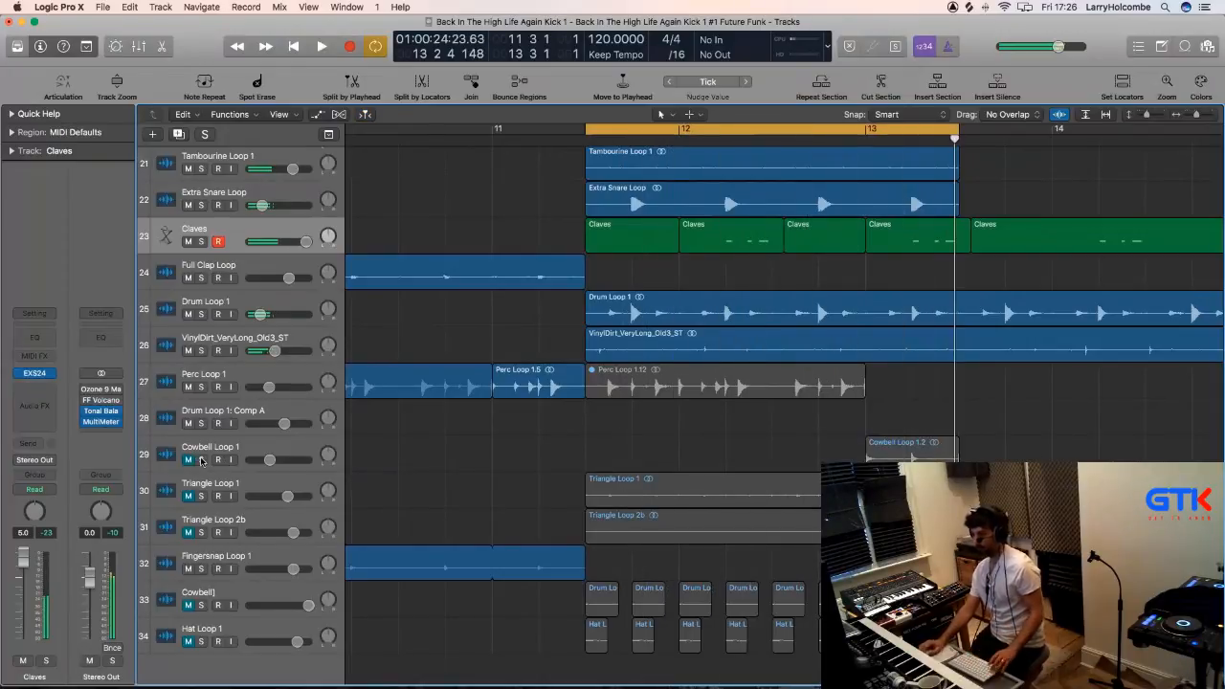
pyautogui.moveTo(232, 444); pyautogui.dragTo(238, 254)
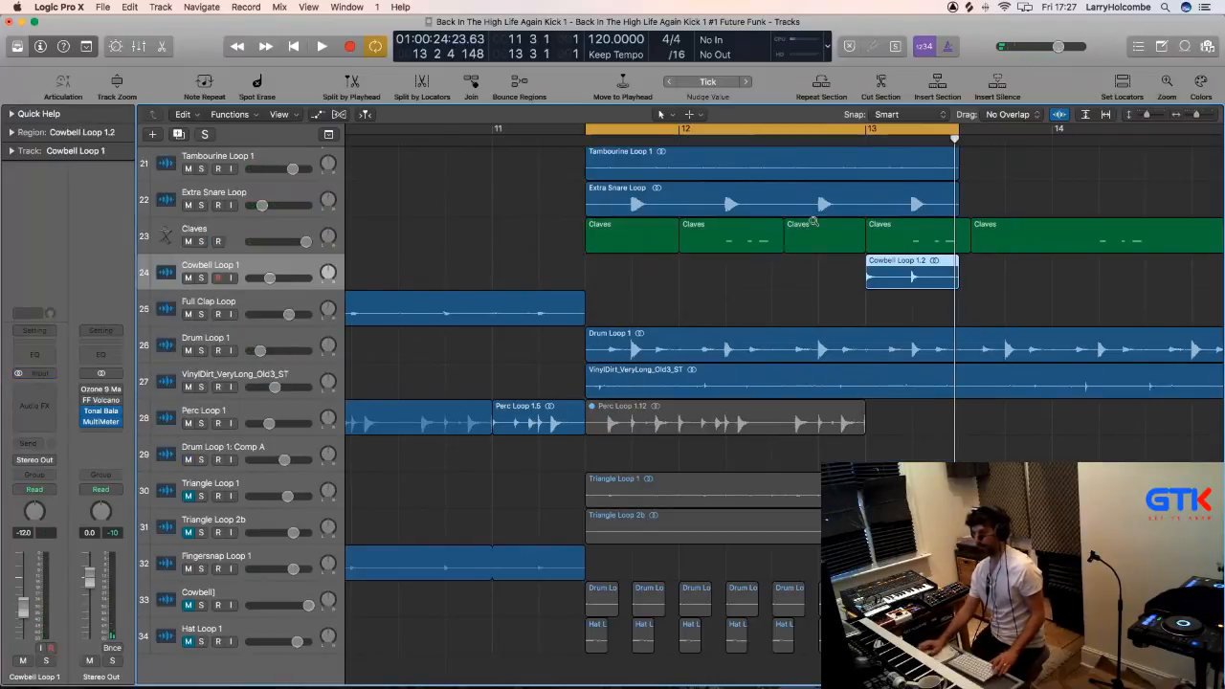
# Cut up the Cowbell Loop 1.2 region and arrange three single hits under the Claves notes from 13 2, then start playback.
pyautogui.press('z')
pyautogui.moveTo(833, 407); pyautogui.dragTo(918, 407)
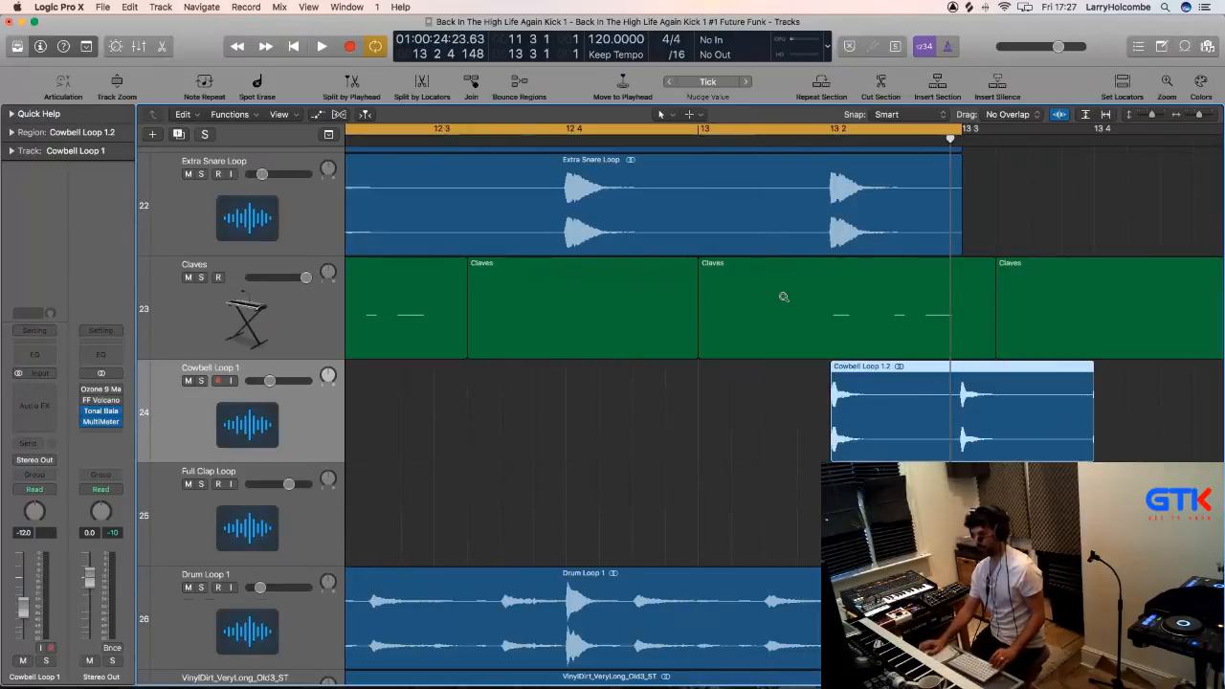
pyautogui.moveTo(765, 271); pyautogui.dragTo(1067, 488)
pyautogui.moveTo(569, 372); pyautogui.dragTo(756, 390)
pyautogui.moveTo(631, 360); pyautogui.dragTo(801, 370)
pyautogui.click(971, 388)
pyautogui.press('Delete')
pyautogui.moveTo(668, 374); pyautogui.dragTo(923, 393)
pyautogui.press('space')
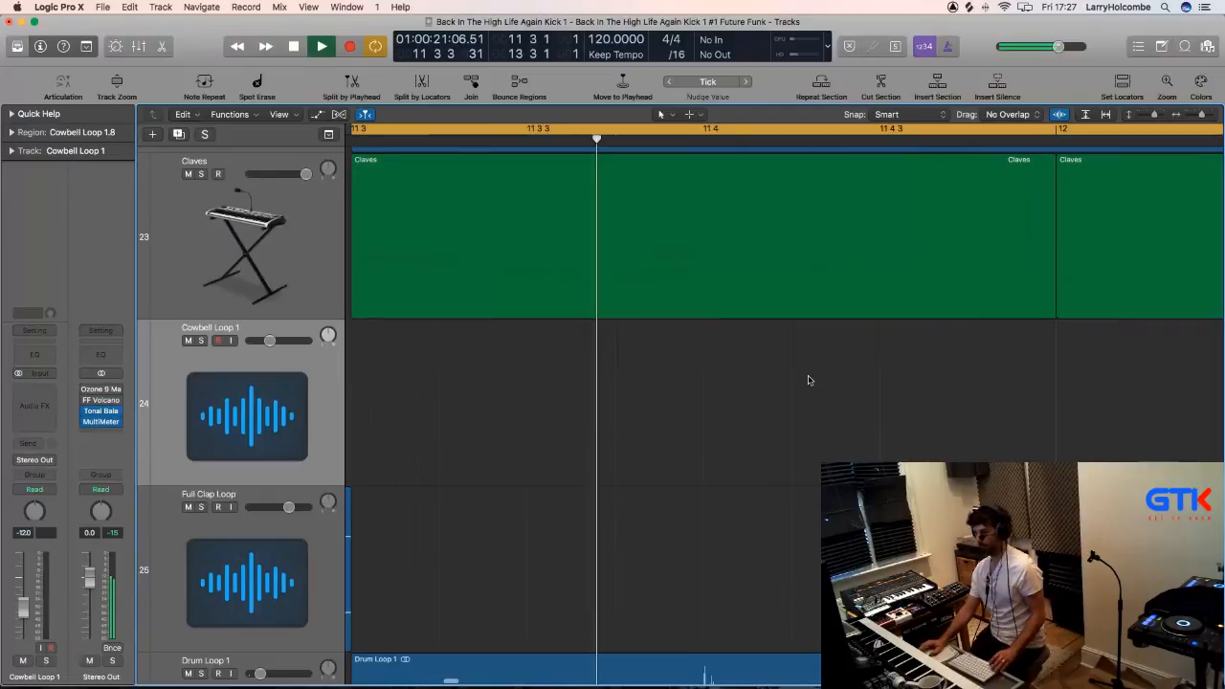
# Delete the Claves section from 13 1 4 to 13 3 1 and lower the Cowbell Loop 1 volume to -14.0 dB.
pyautogui.scroll(-3, 814, 377)
pyautogui.scroll(-5, 820, 370)
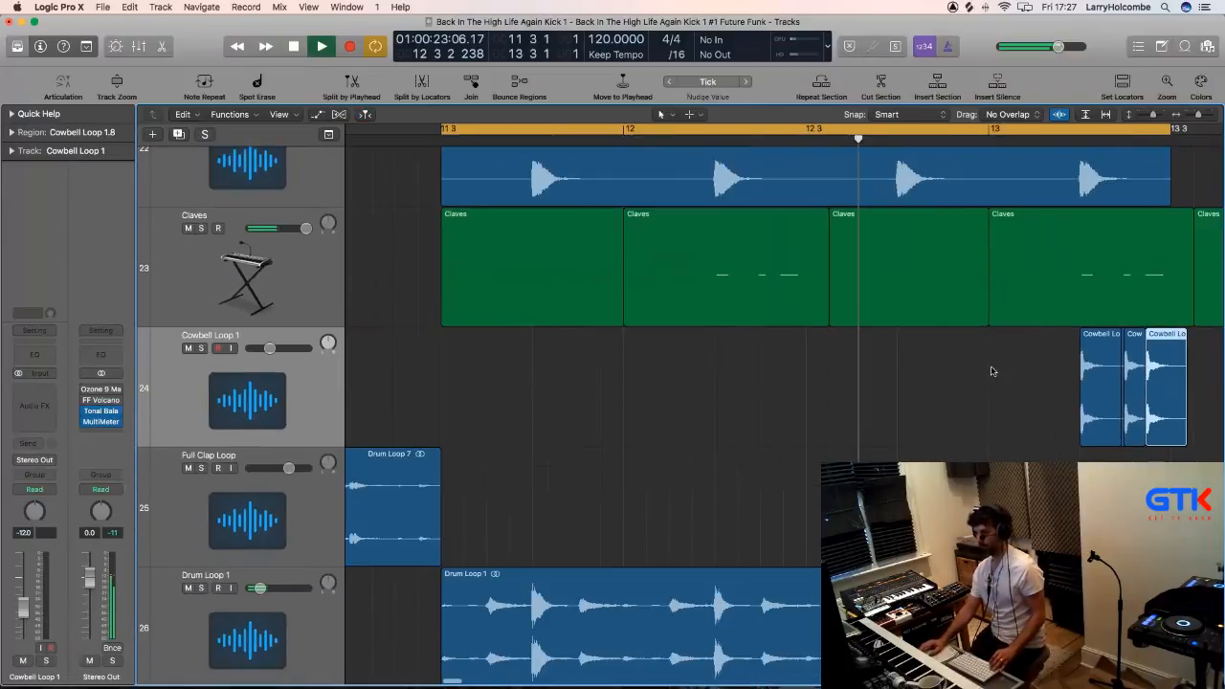
pyautogui.moveTo(1013, 287); pyautogui.dragTo(1125, 306)
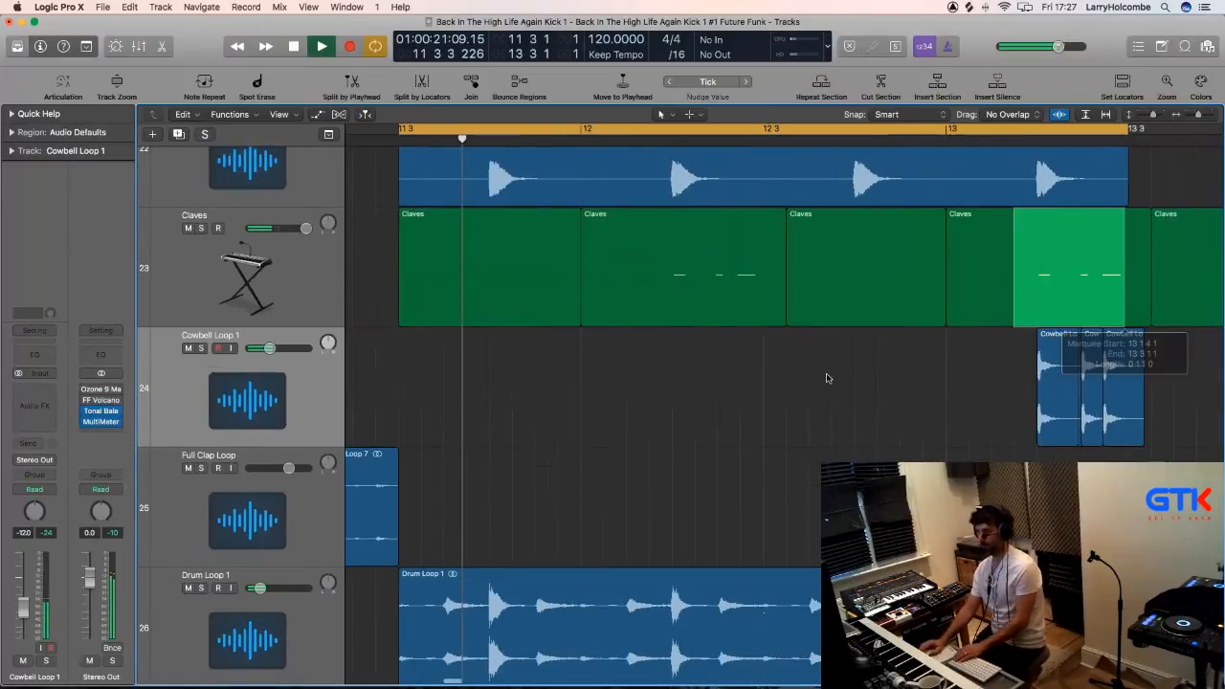
pyautogui.press('Delete')
pyautogui.click(205, 389)
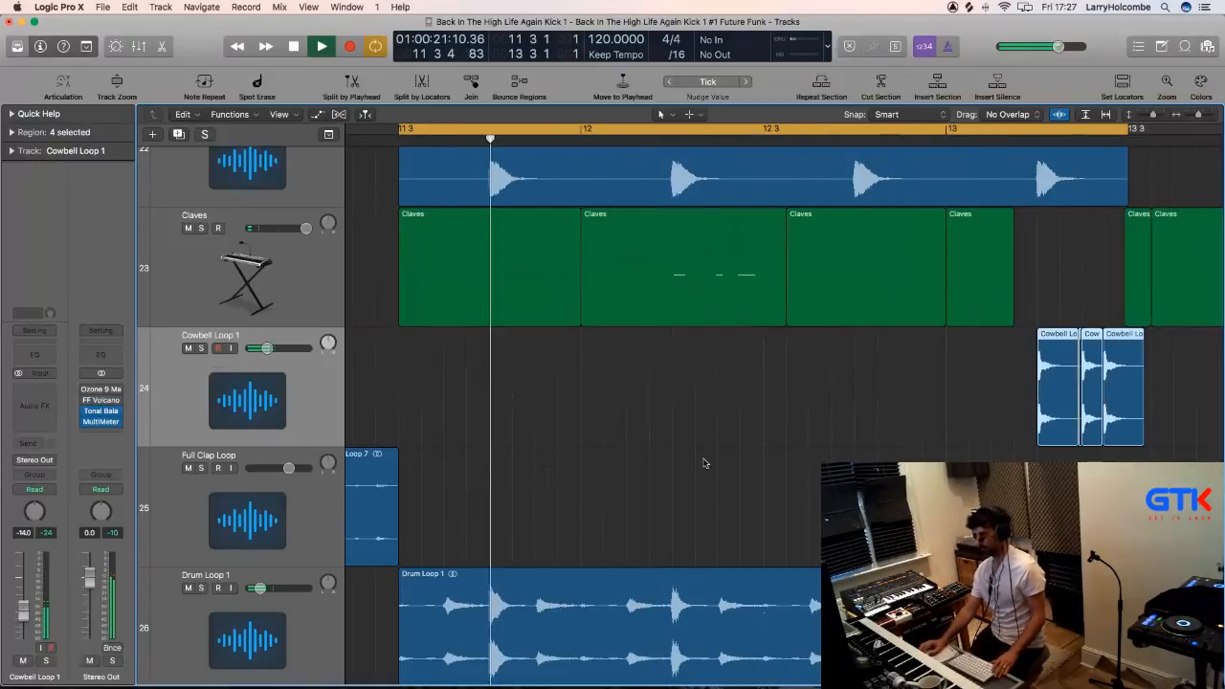
pyautogui.click(789, 437)
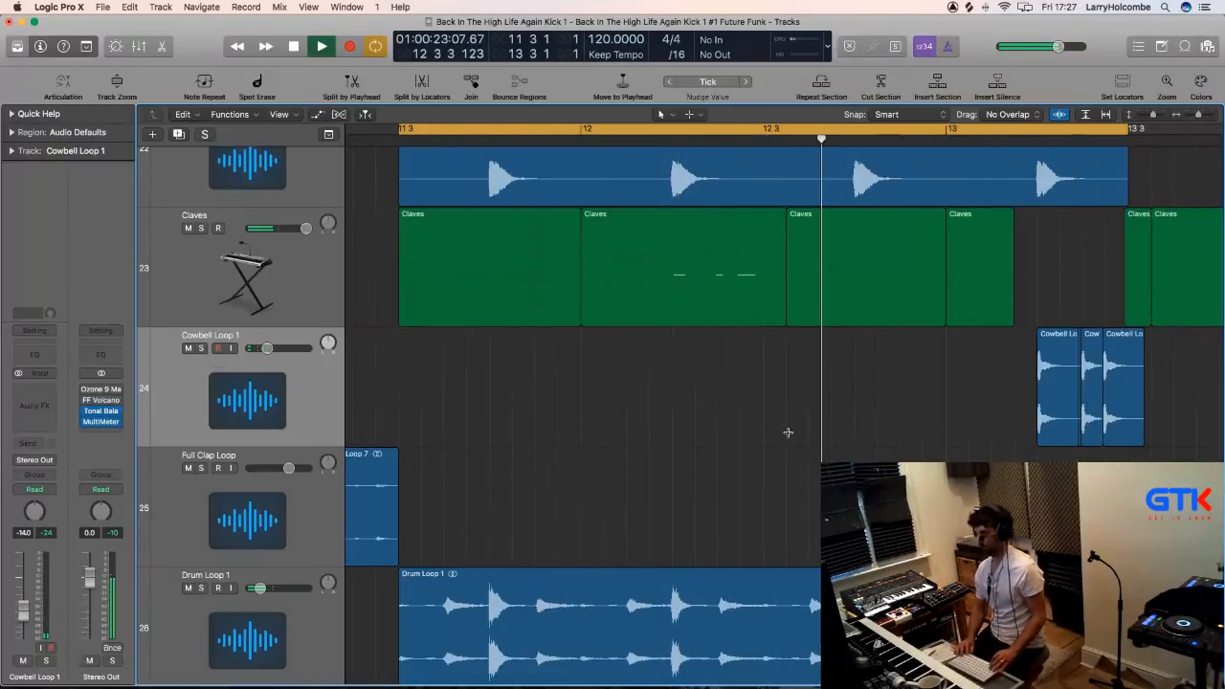
# Listen to the looped groove and check how the cowbell hits sit against the percussion tracks above.
pyautogui.press('super+Up')
pyautogui.press('super+Up')
pyautogui.press('super+Up')
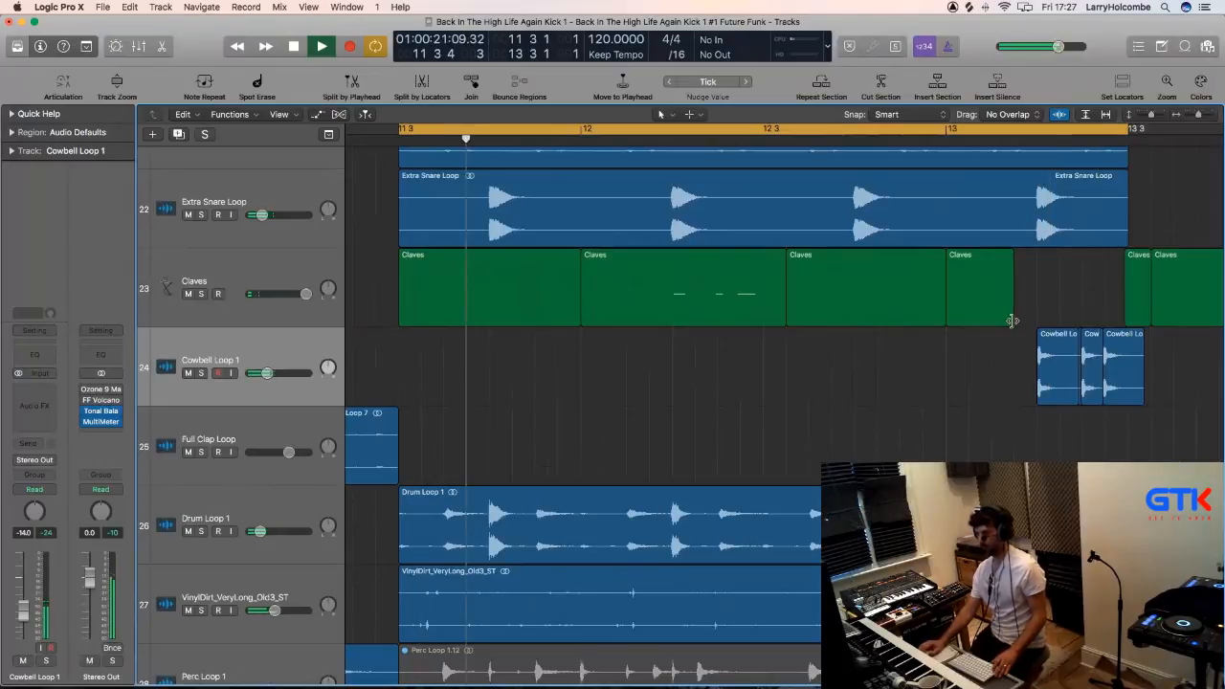
pyautogui.click(1139, 357)
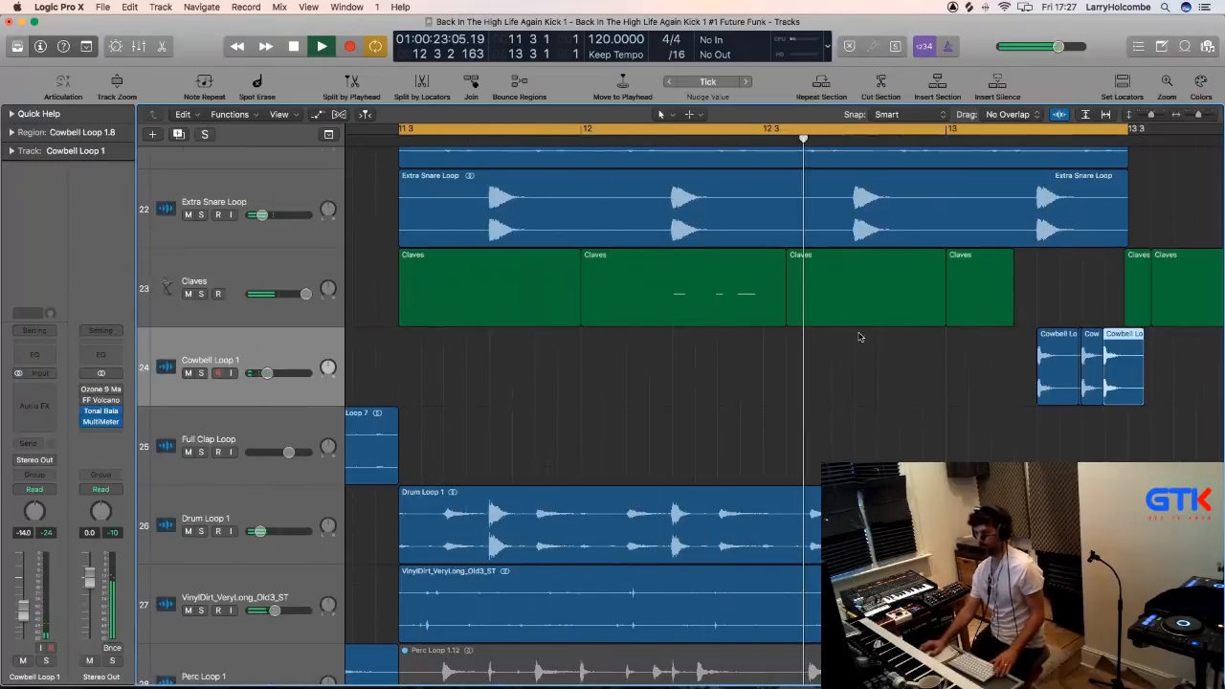
pyautogui.hscroll(-3, 843, 337)
pyautogui.scroll(4, 795, 320)
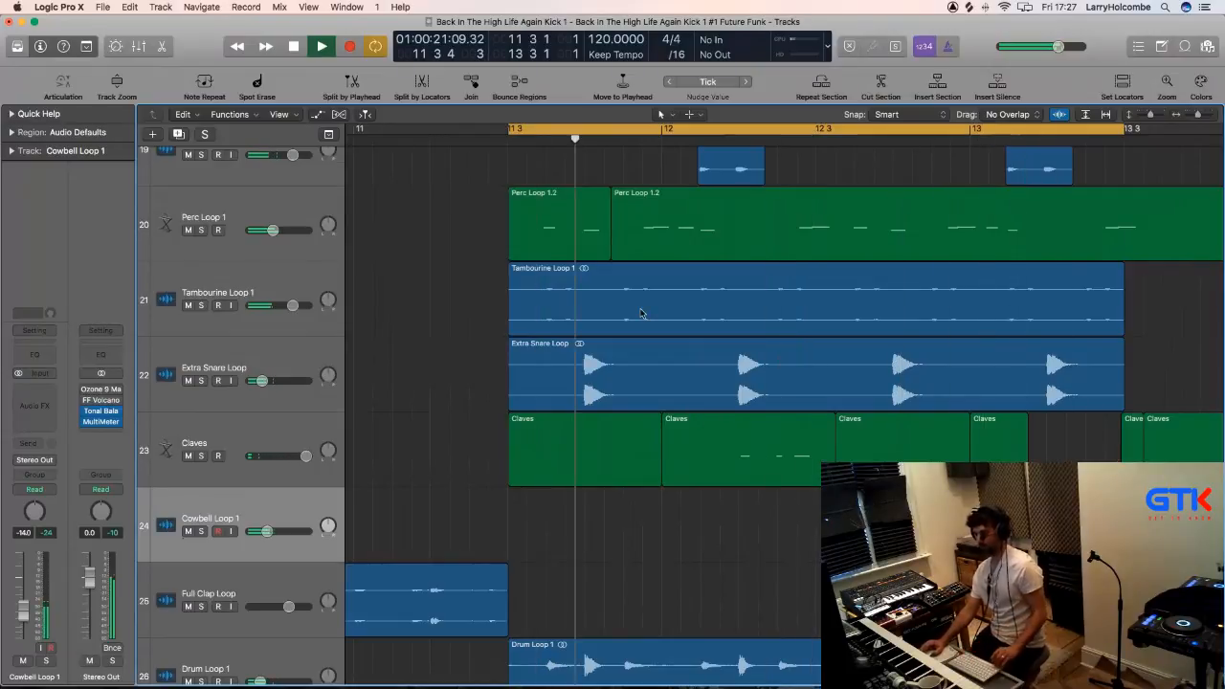
pyautogui.press('super+Left')
pyautogui.press('super+Up')
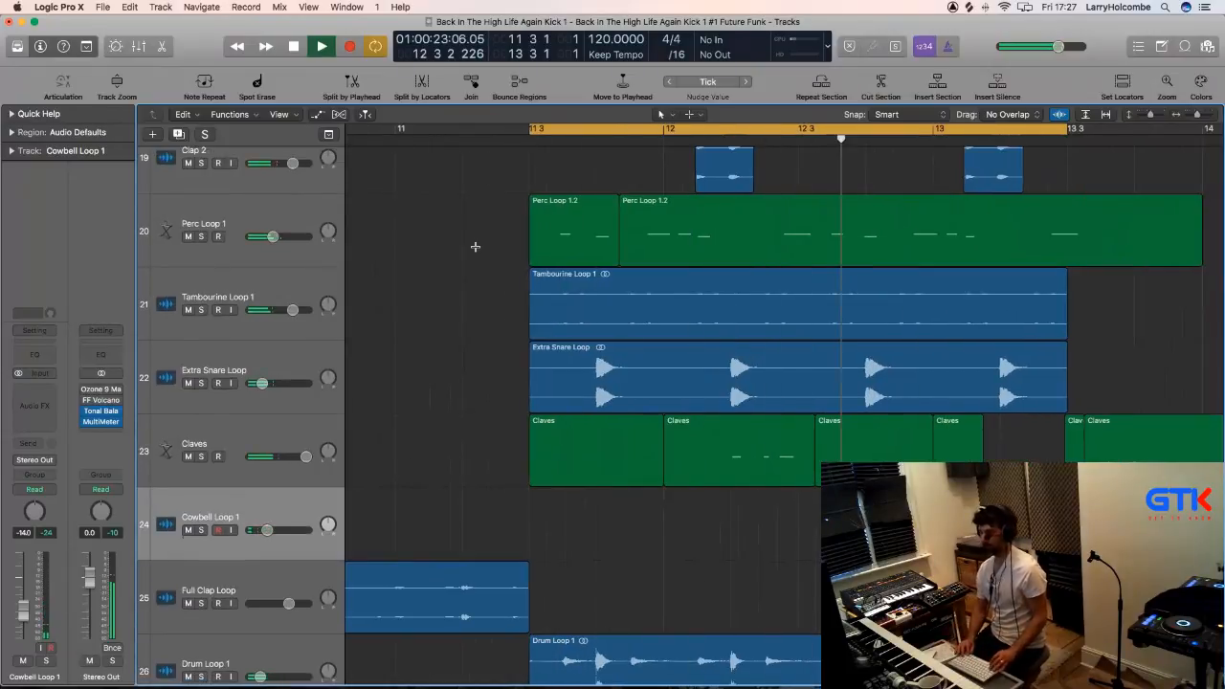
pyautogui.press('super+Up')
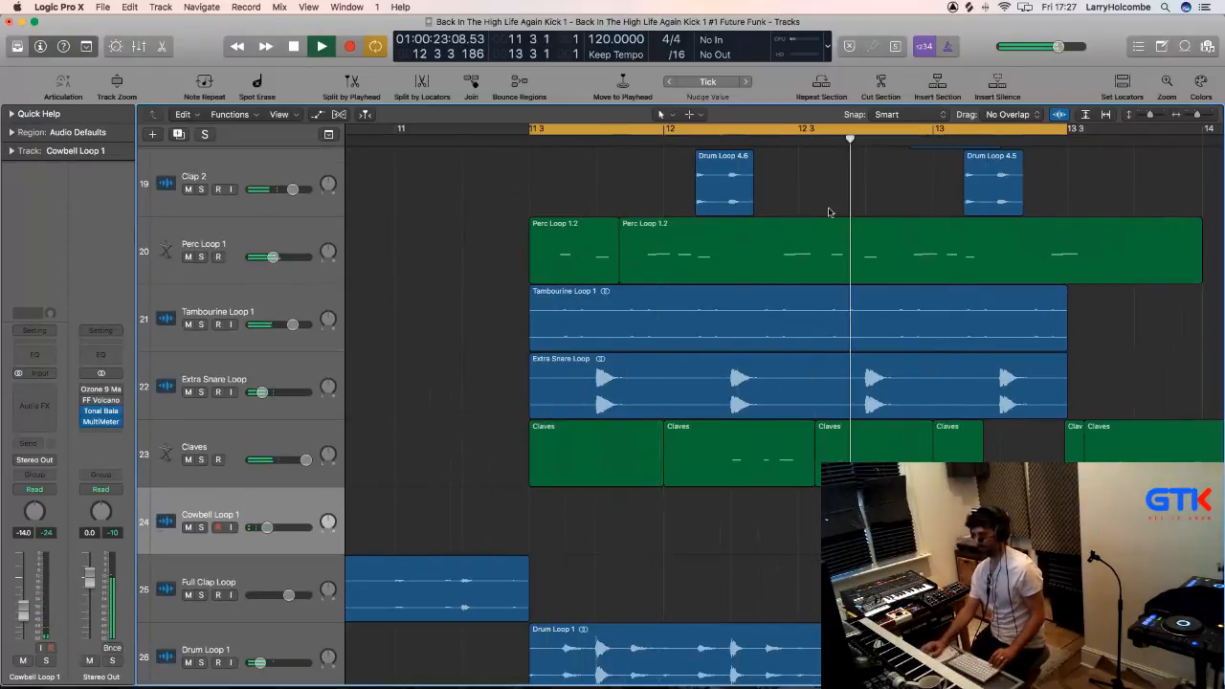
# Stop playback, isolate the last Perc Loop 1.2 notes around 13 3, and try a copy just before bar 12, splitting crossing notes.
pyautogui.scroll(5, 966, 248)
pyautogui.scroll(1, 898, 195)
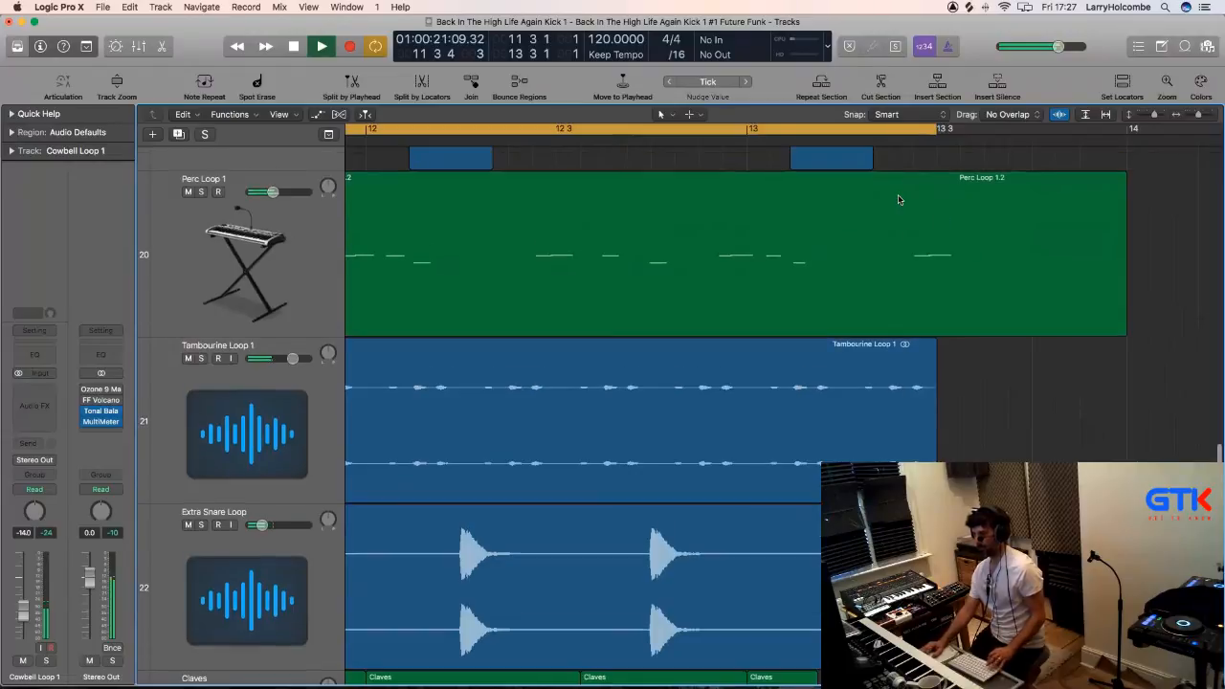
pyautogui.press('space')
pyautogui.moveTo(889, 189); pyautogui.dragTo(489, 239)
pyautogui.click(929, 205)
pyautogui.hscroll(-3, 943, 203)
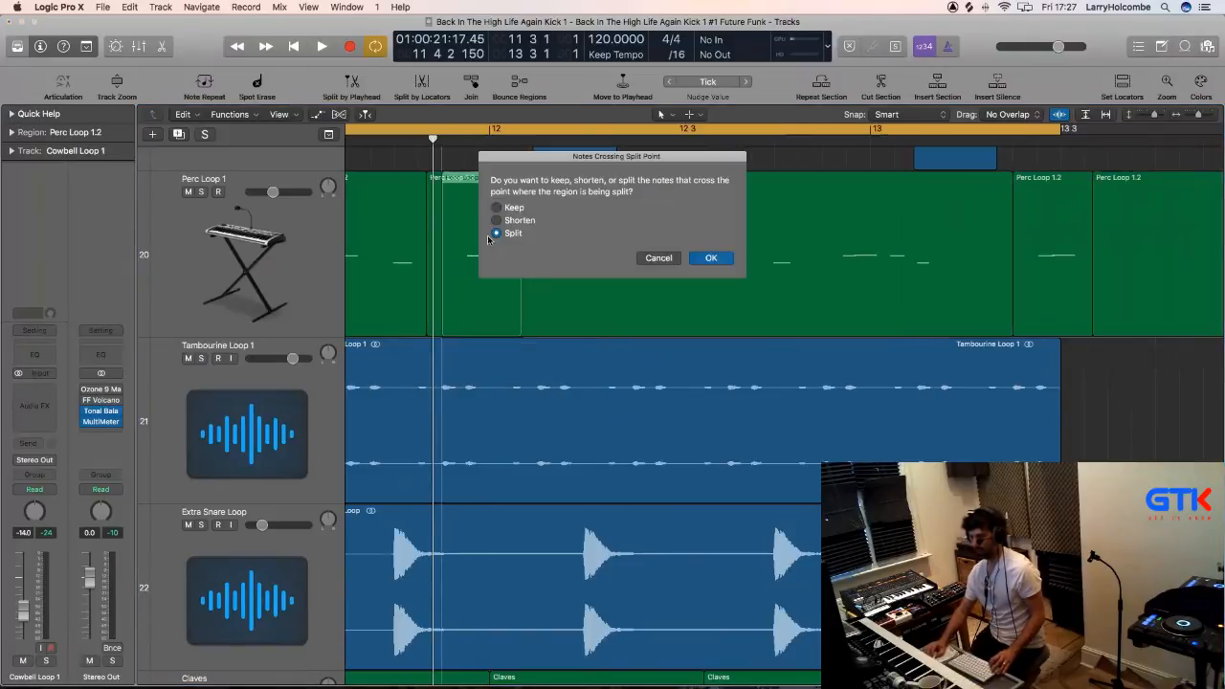
pyautogui.click(711, 256)
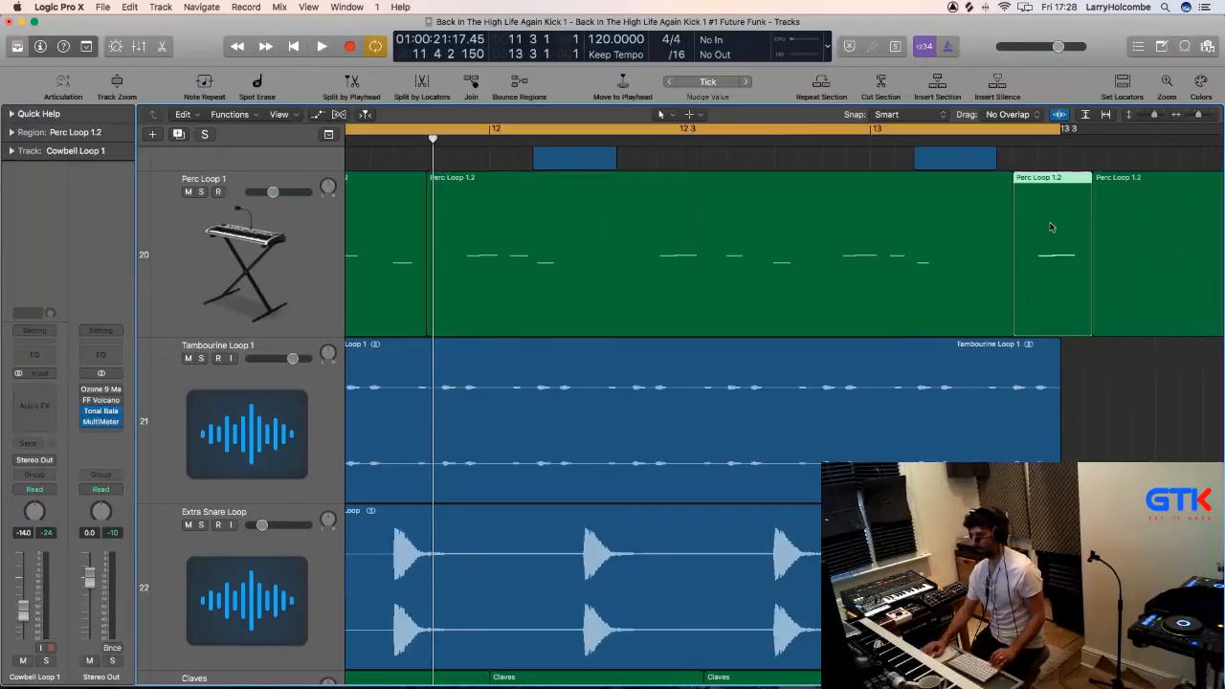
# Shorten the isolated Perc Loop 1.2 region around 13 3 so it ends right after its last note.
pyautogui.moveTo(1158, 373); pyautogui.dragTo(1147, 351)
pyautogui.scroll(-2, 887, 160)
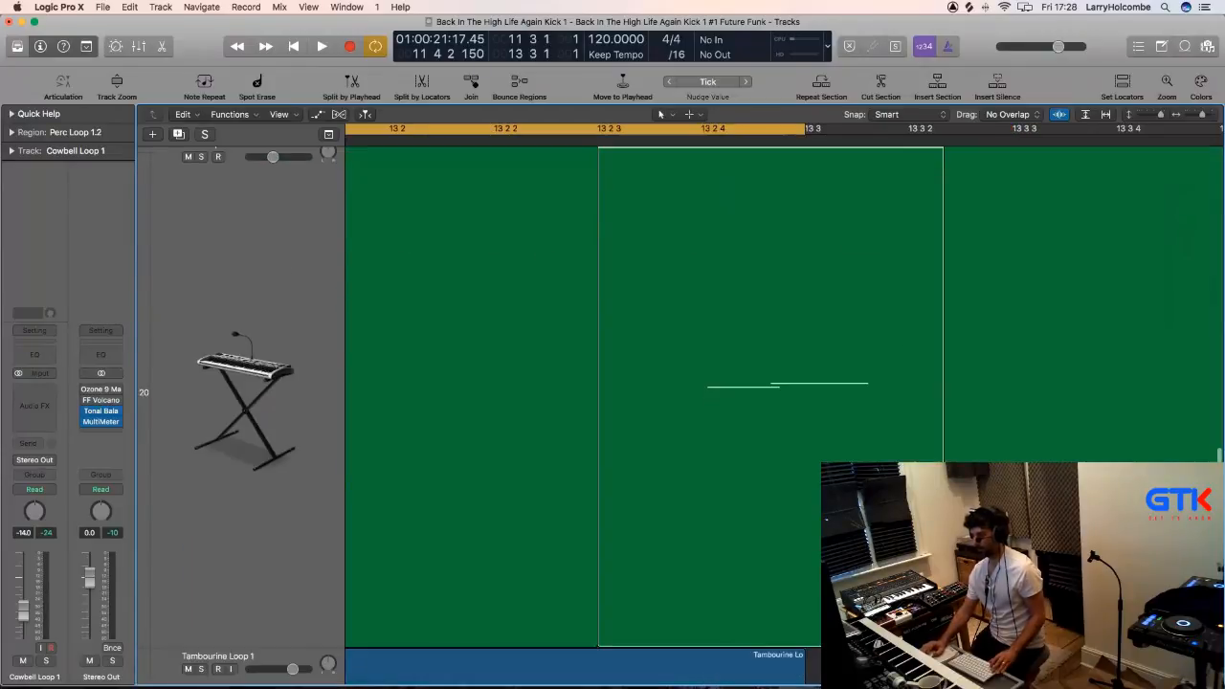
pyautogui.moveTo(943, 632); pyautogui.dragTo(873, 632)
pyautogui.press('z')
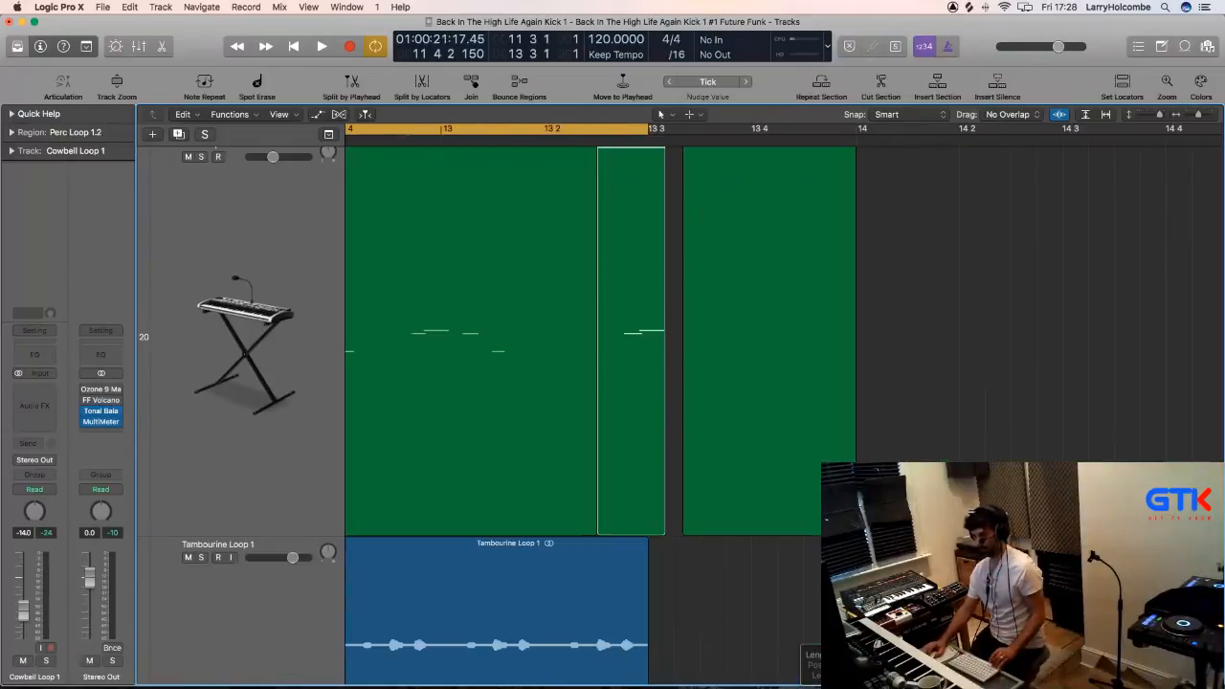
pyautogui.scroll(-5, 908, 326)
pyautogui.hscroll(-1, 909, 326)
pyautogui.click(908, 326)
pyautogui.hscroll(3, 908, 325)
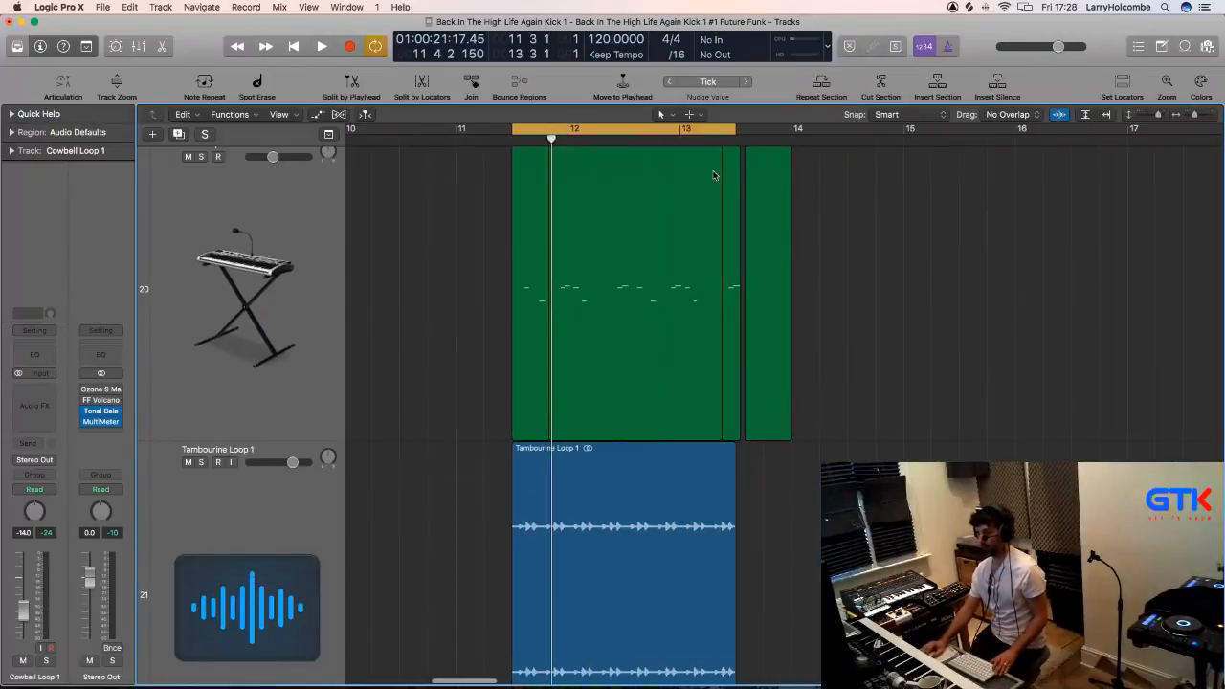
# Copy the shortened Perc Loop 1.2 region to 12 2 4 1 and play the groove.
pyautogui.moveTo(731, 177)
pyautogui.mouseDown()
pyautogui.moveTo(709, 182)
pyautogui.moveTo(740, 180)
pyautogui.mouseUp()
pyautogui.moveTo(864, 320); pyautogui.dragTo(864, 321)
pyautogui.scroll(2, 1055, 237)
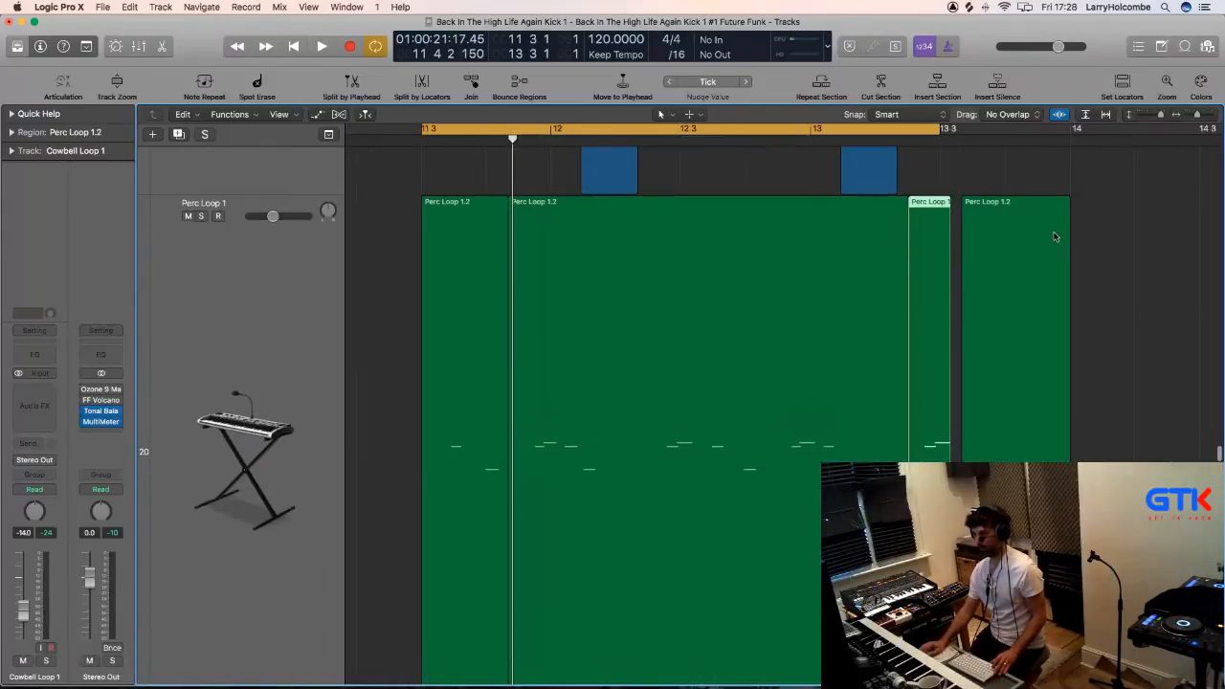
pyautogui.moveTo(929, 203); pyautogui.dragTo(929, 204)
pyautogui.moveTo(809, 209); pyautogui.dragTo(683, 218)
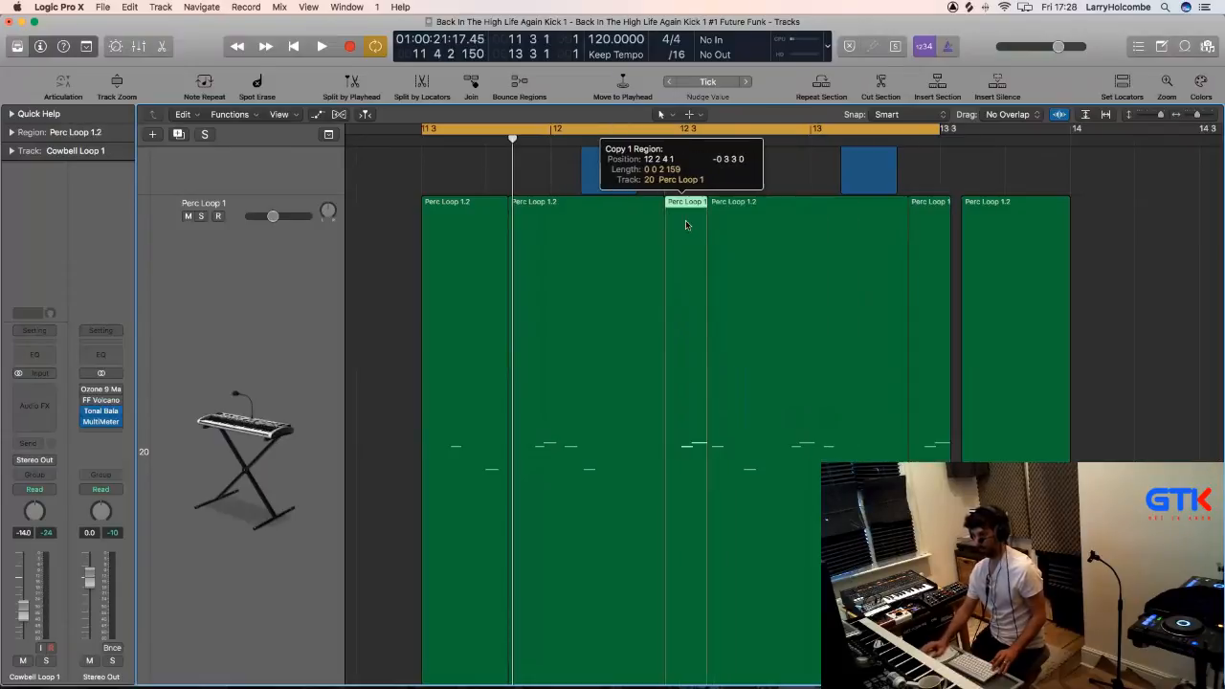
pyautogui.press('space')
pyautogui.click(408, 156)
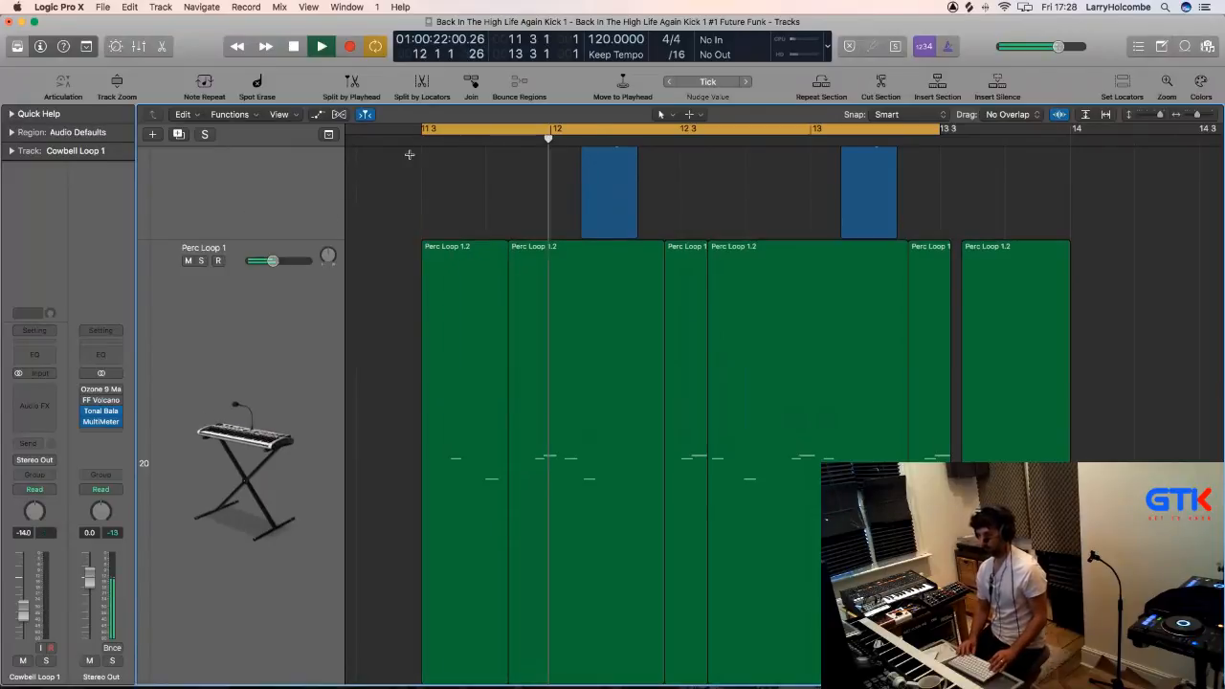
# Replace the short Perc Loop 1.2 region around 12 3 with a slightly earlier copy of the one ending near 13 3, and play the groove.
pyautogui.press('super+Up')
pyautogui.press('super+Up')
pyautogui.press('super+Up')
pyautogui.press('super+Up')
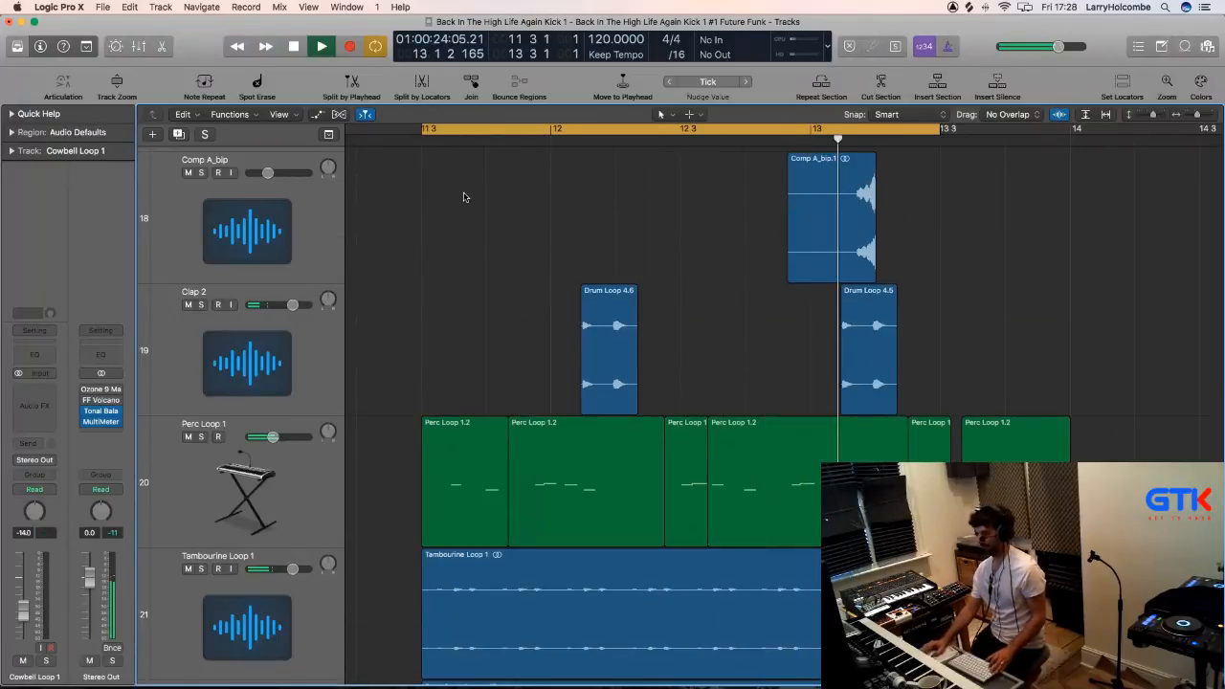
pyautogui.press('super+Down')
pyautogui.press('super+Right')
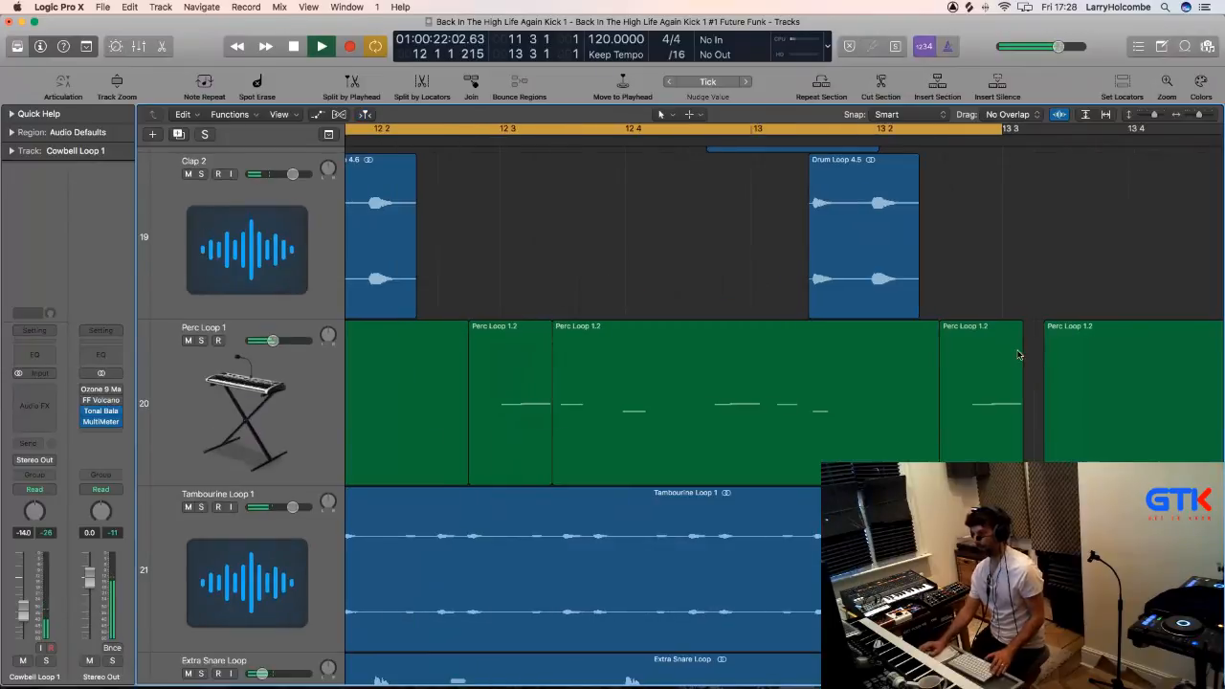
pyautogui.press('space')
pyautogui.click(522, 378)
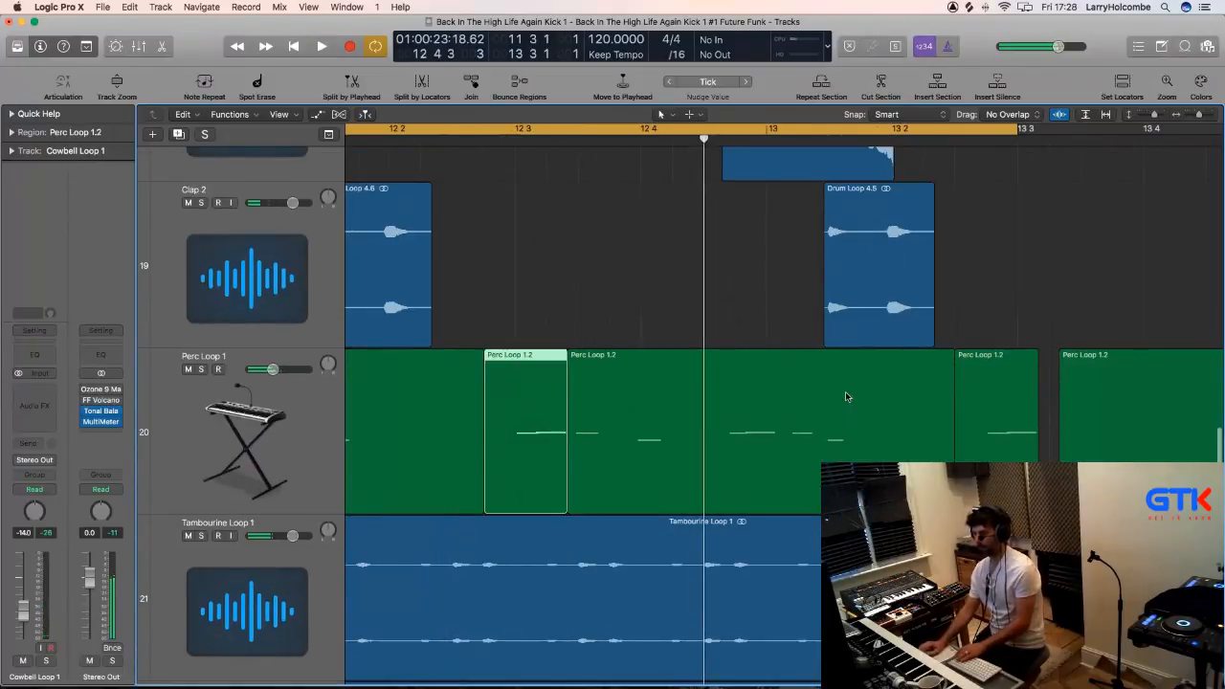
pyautogui.press('Delete')
pyautogui.moveTo(983, 389); pyautogui.dragTo(484, 405)
pyautogui.press('space')
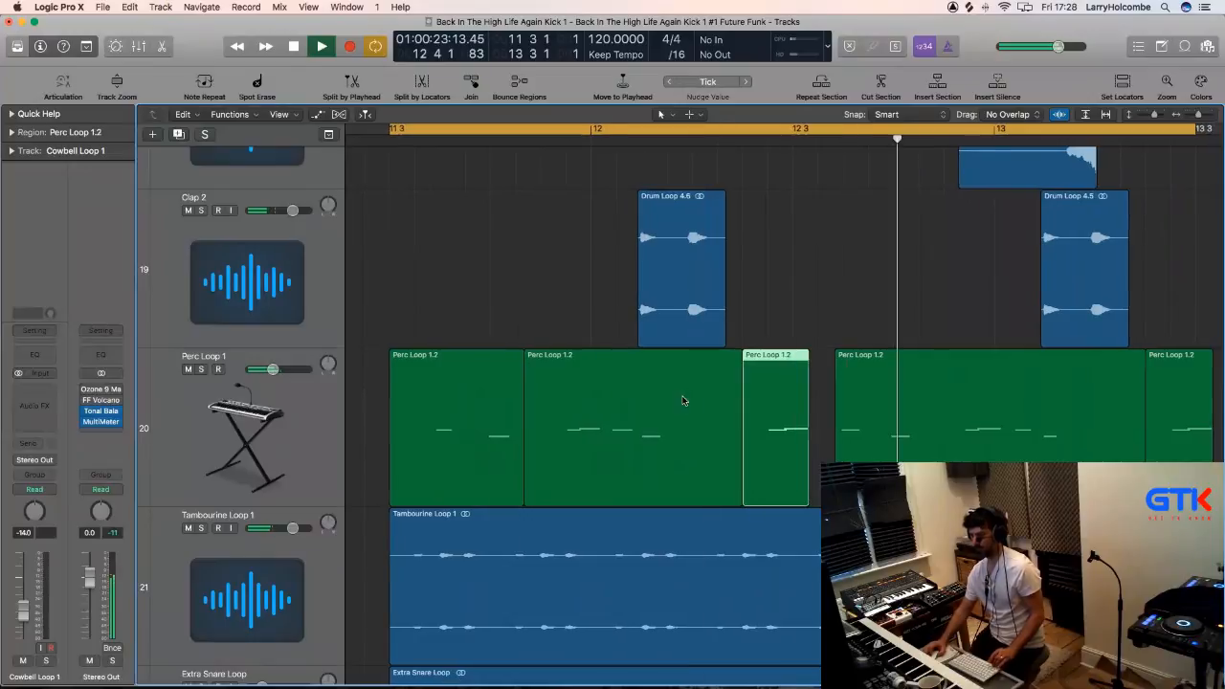
# Shorten the Claves region at bar 12 so it ends just before 12 3, and delete the Claves region at 11 3.
pyautogui.scroll(-4, 684, 401)
pyautogui.click(571, 290)
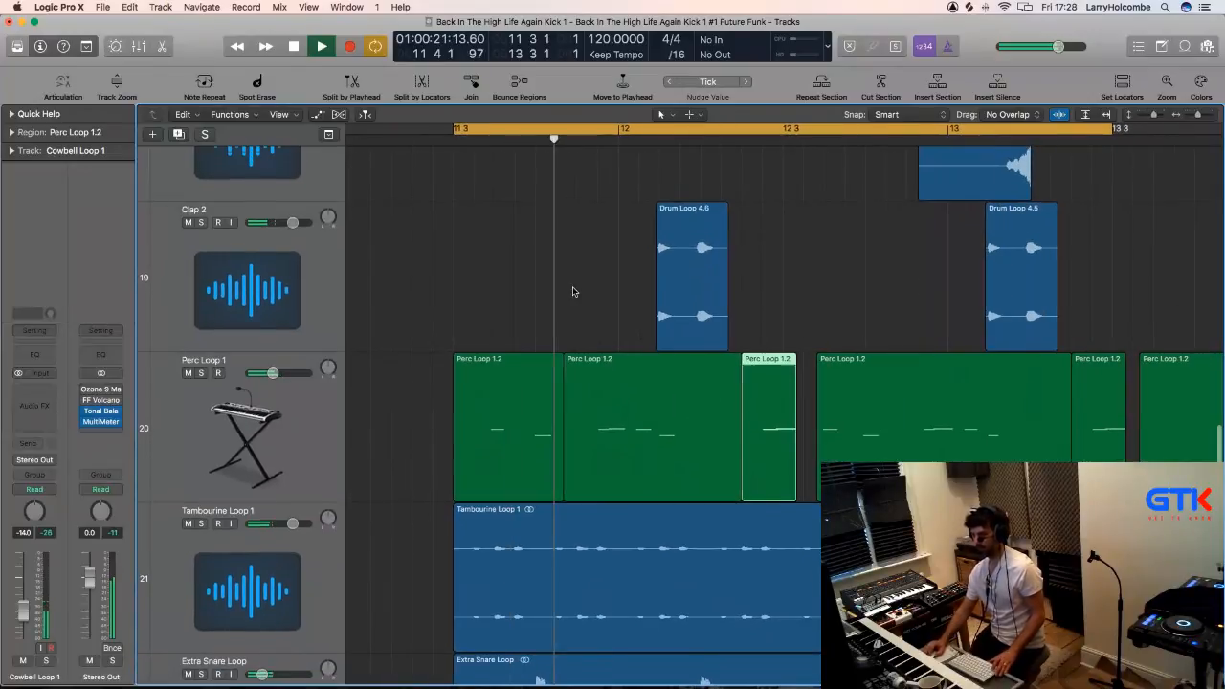
pyautogui.scroll(-5, 575, 273)
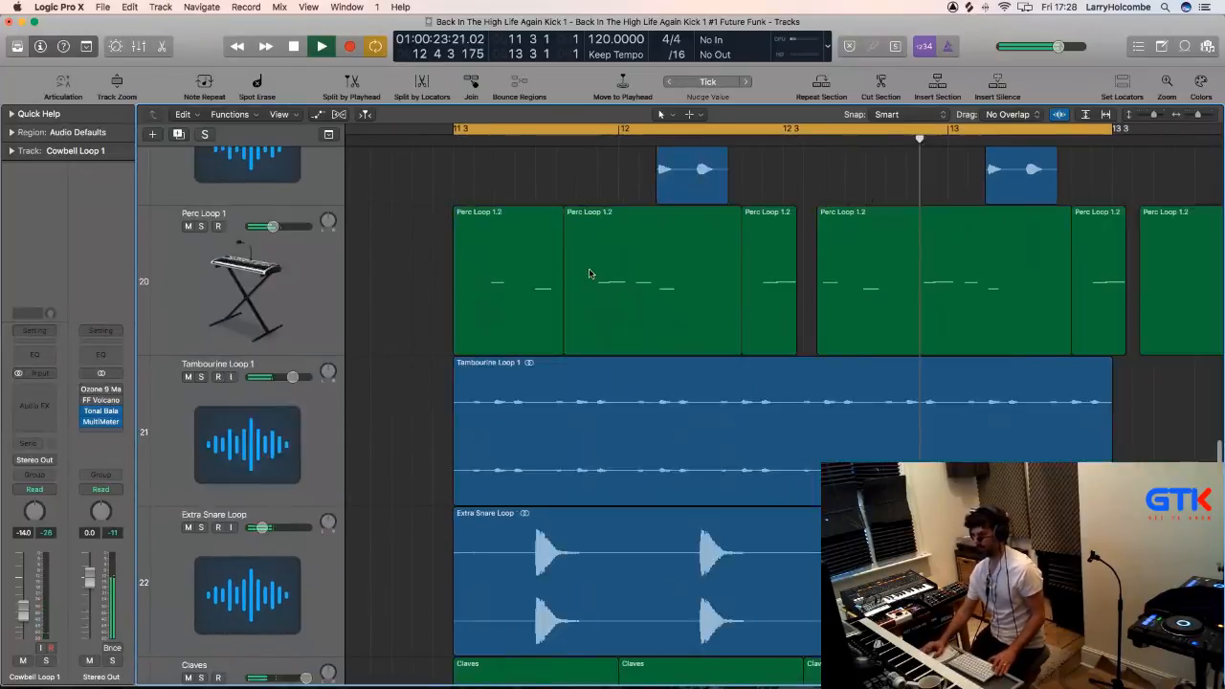
pyautogui.press('space')
pyautogui.moveTo(800, 498); pyautogui.dragTo(754, 495)
pyautogui.press('space')
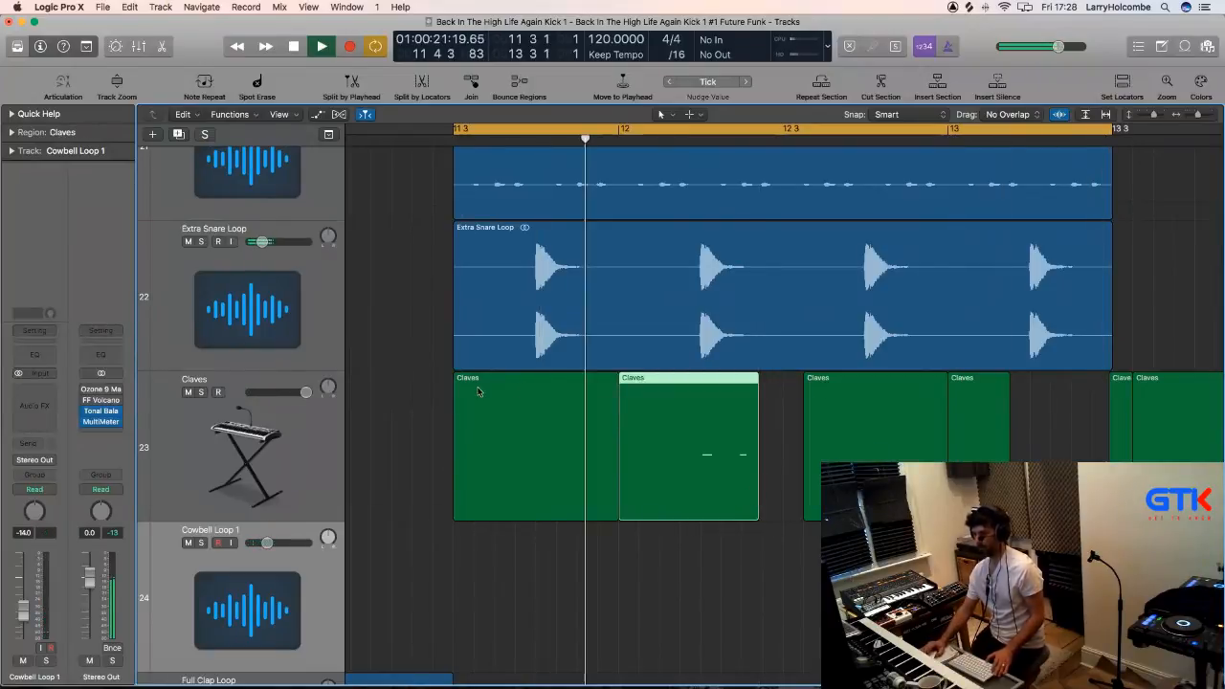
pyautogui.click(550, 423)
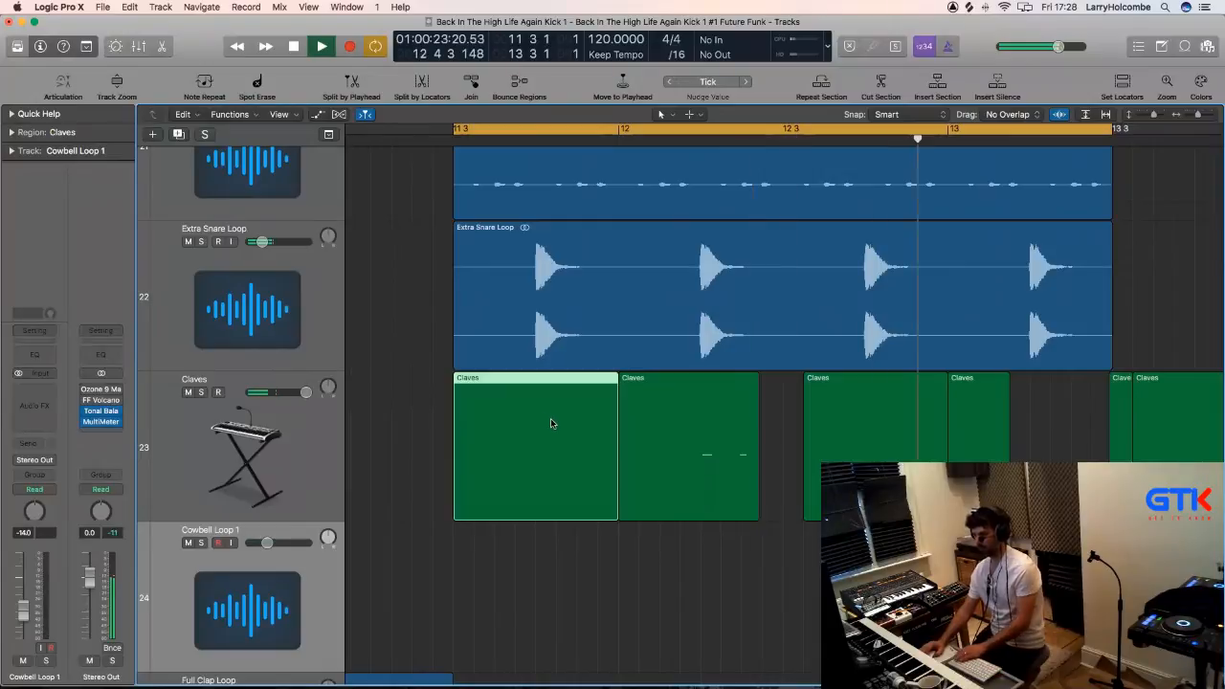
pyautogui.press('Delete')
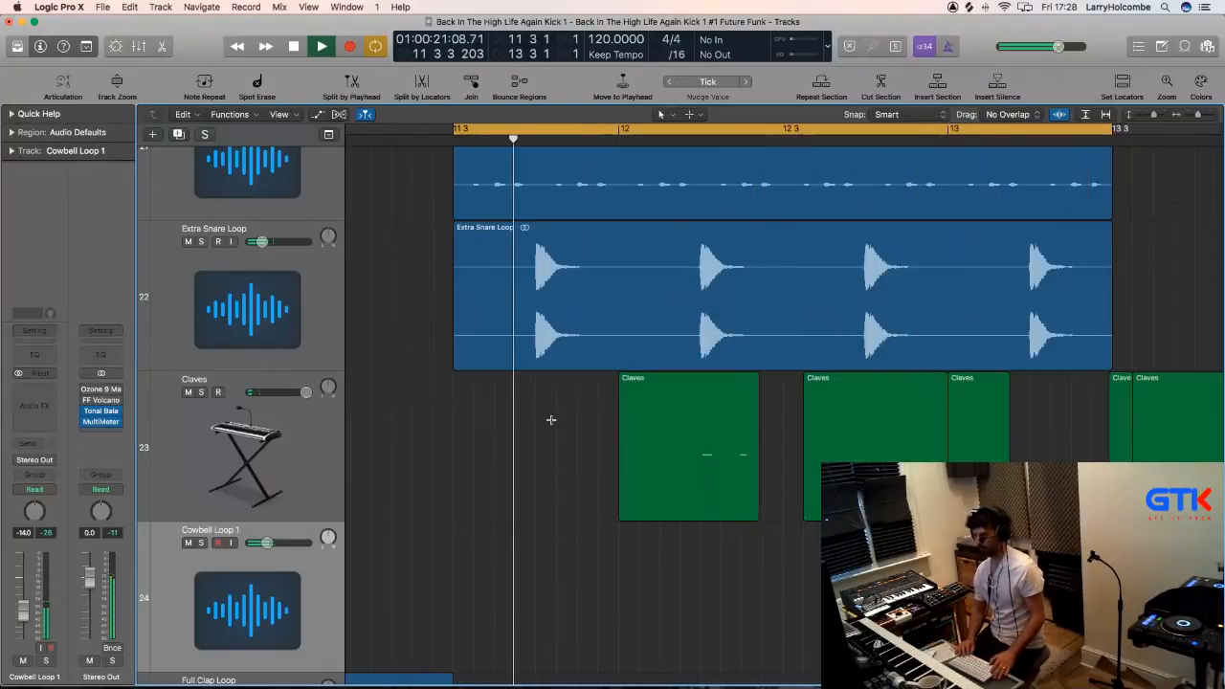
# Open the Claves region at bar 12 in the Piano Roll and move its first C3 note to about 12 2 2.
pyautogui.press('super+Up')
pyautogui.press('super+Up')
pyautogui.press('super+Up')
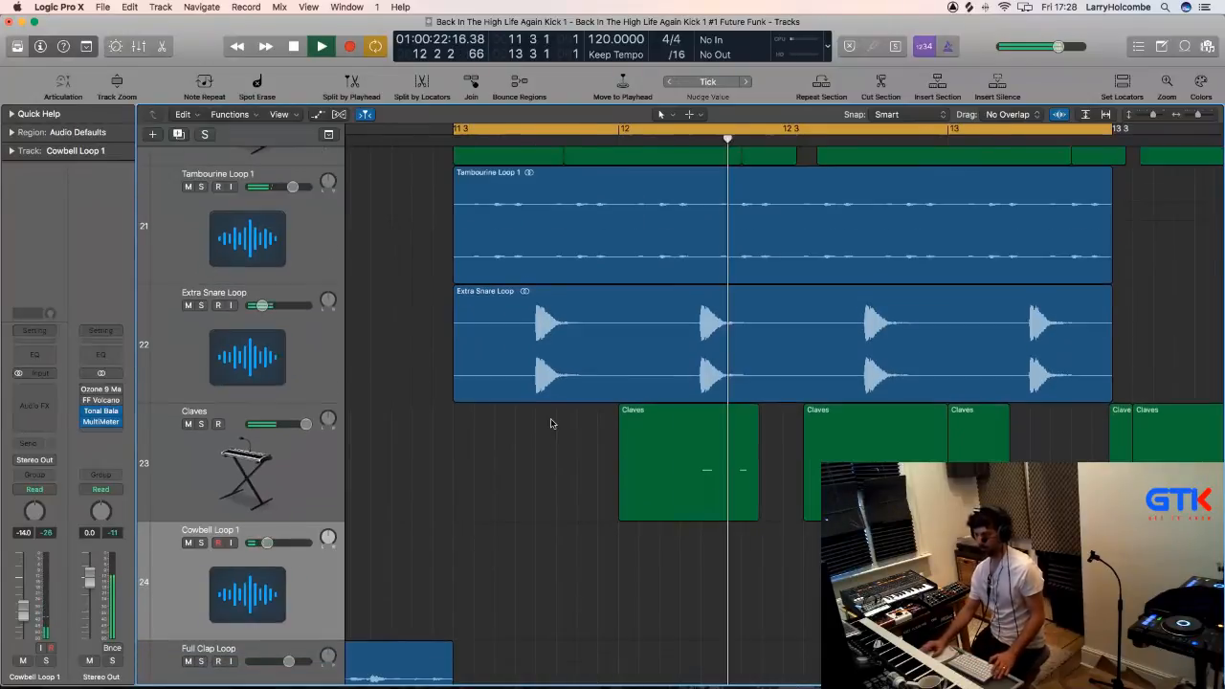
pyautogui.click(703, 433)
pyautogui.doubleClick(723, 435)
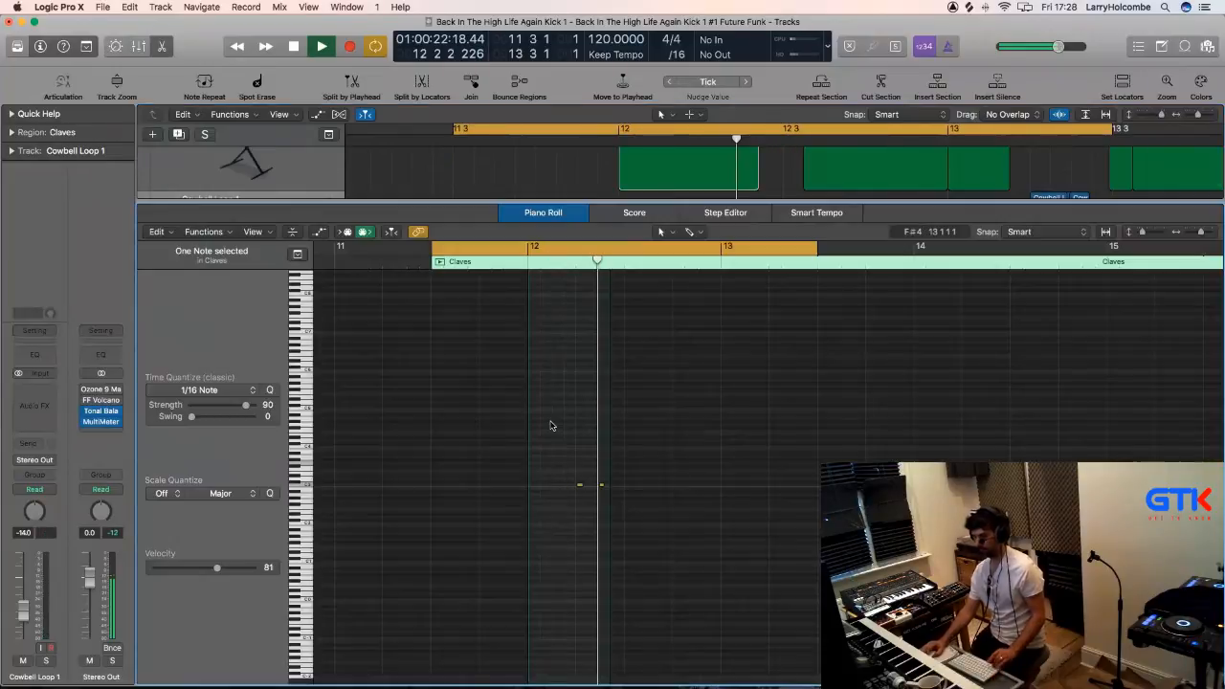
pyautogui.moveTo(546, 419); pyautogui.dragTo(709, 515)
pyautogui.hscroll(1, 632, 438)
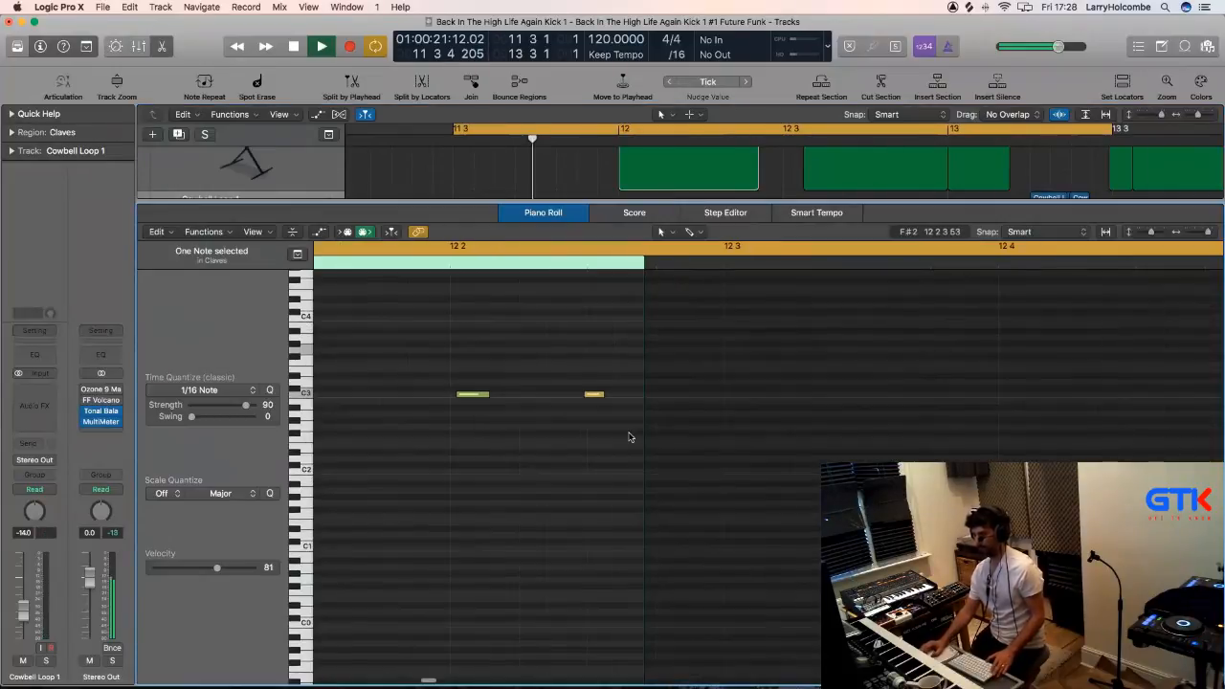
pyautogui.press('space')
pyautogui.moveTo(484, 398); pyautogui.dragTo(554, 400)
pyautogui.press('space')
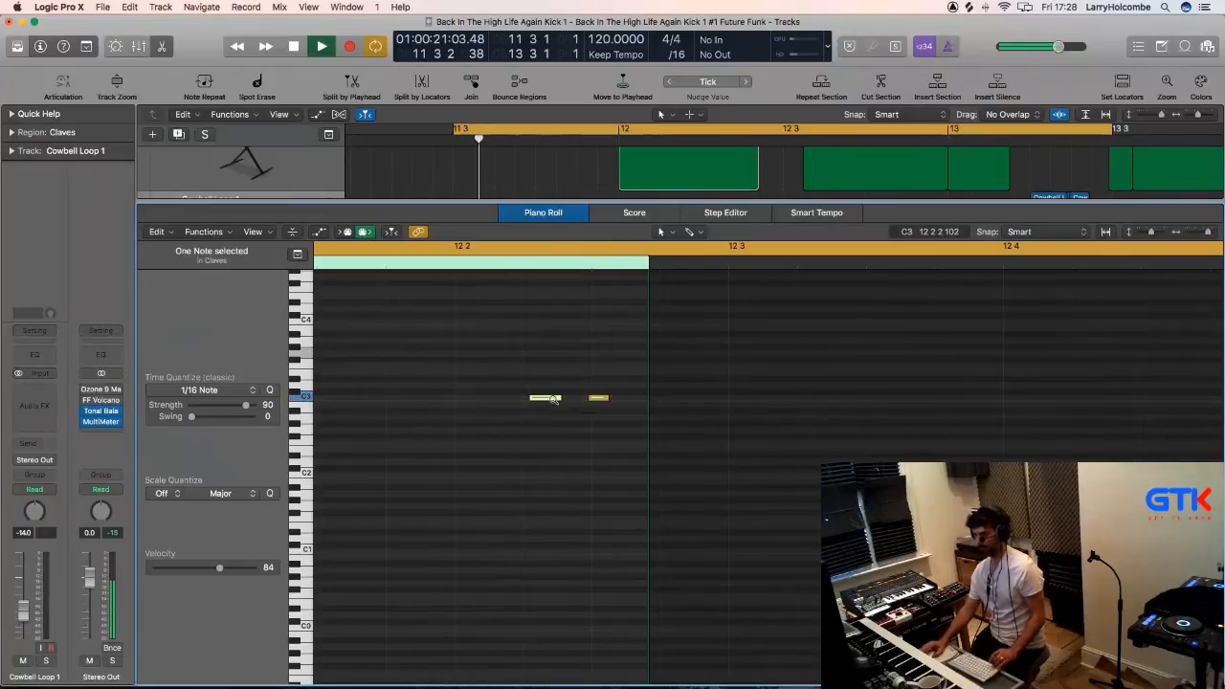
# Extend the Claves region at bar 12 to just past 12 3, remove its first note, and play the groove.
pyautogui.press('super+Left')
pyautogui.press('super+Up')
pyautogui.press('super+Up')
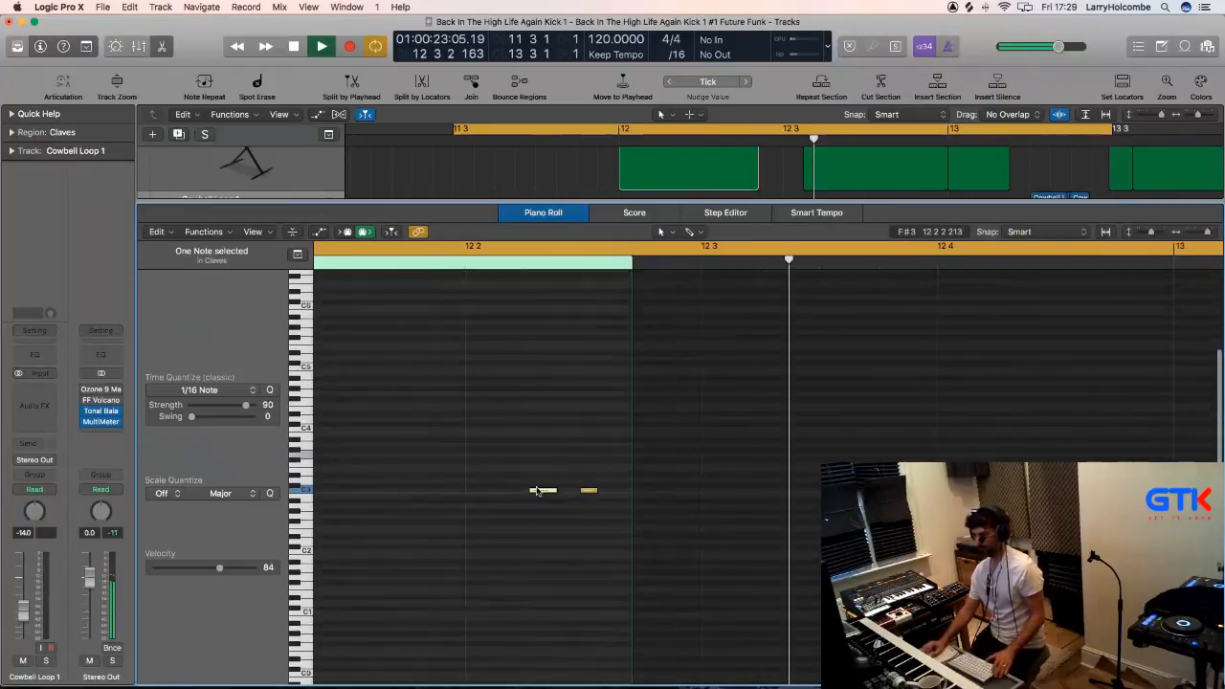
pyautogui.scroll(-3, 644, 577)
pyautogui.scroll(-3, 644, 578)
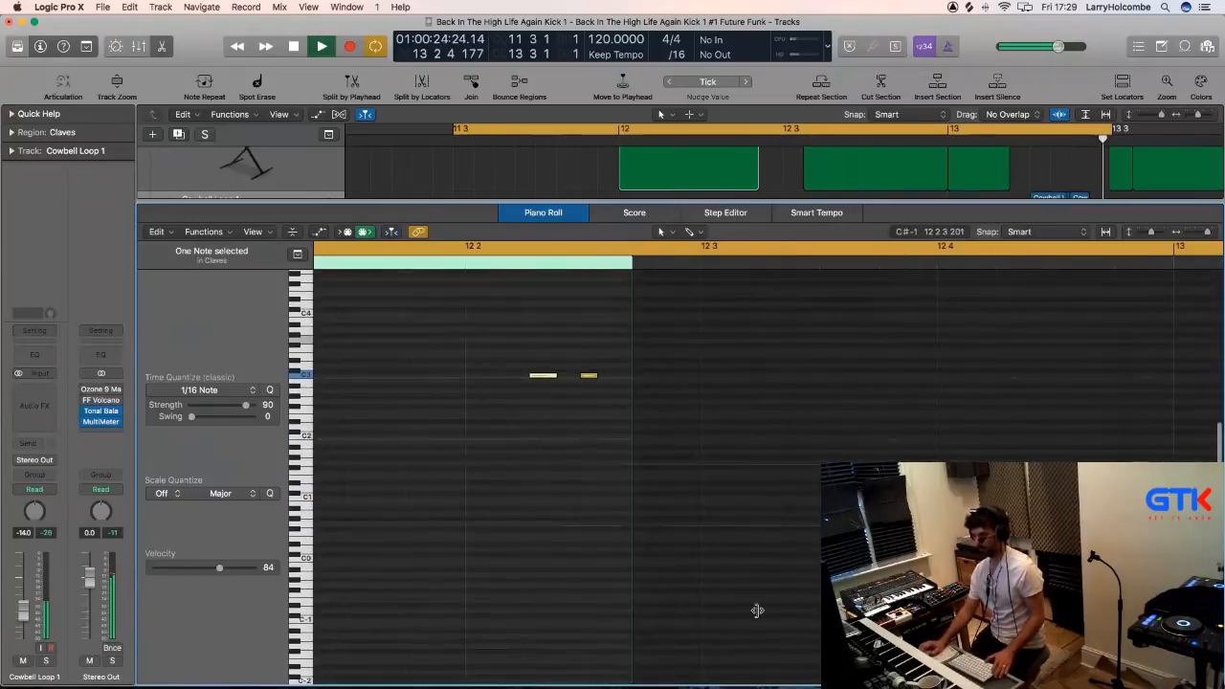
pyautogui.moveTo(634, 600); pyautogui.dragTo(775, 600)
pyautogui.press('space')
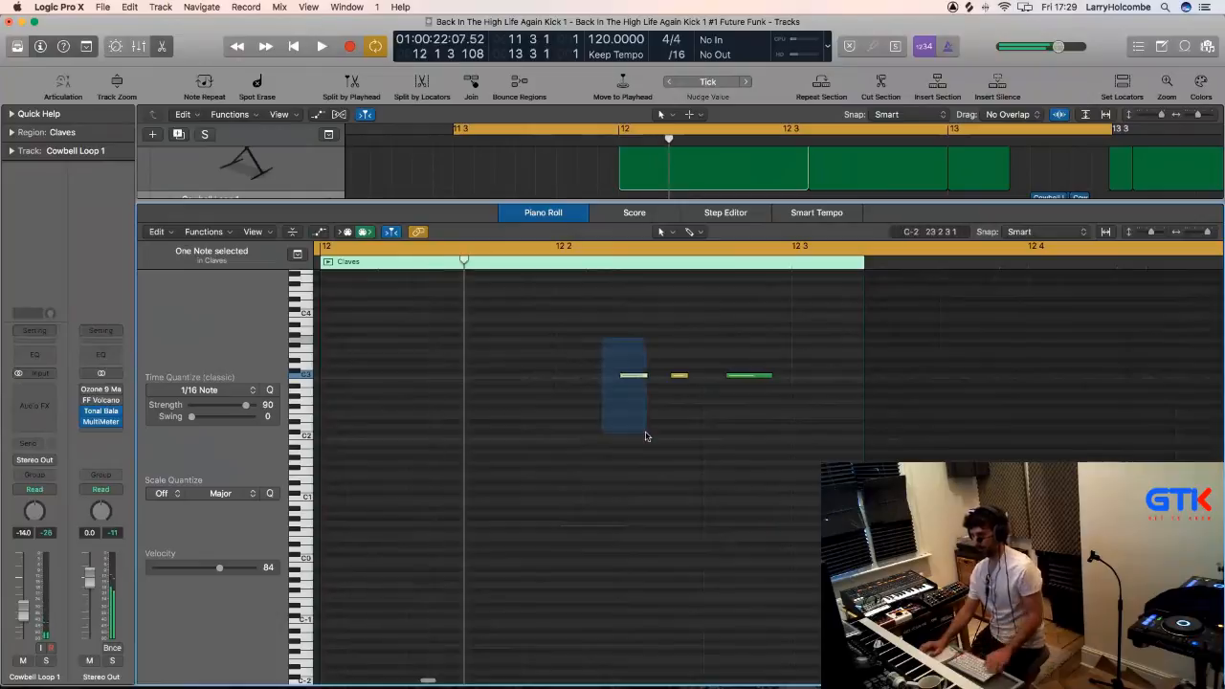
pyautogui.press('space')
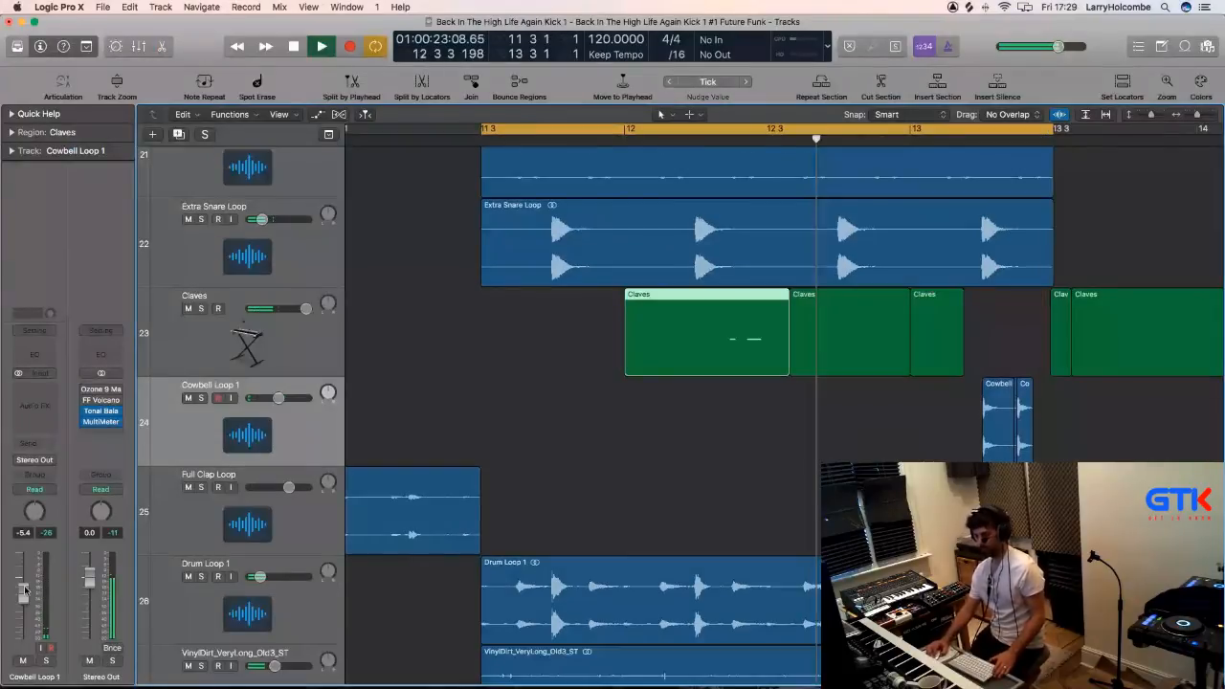
# Set the Cowbell Loop 1 track's volume to -10.8 dB and replay the groove with more tracks in view.
pyautogui.moveTo(25, 590); pyautogui.dragTo(25, 602)
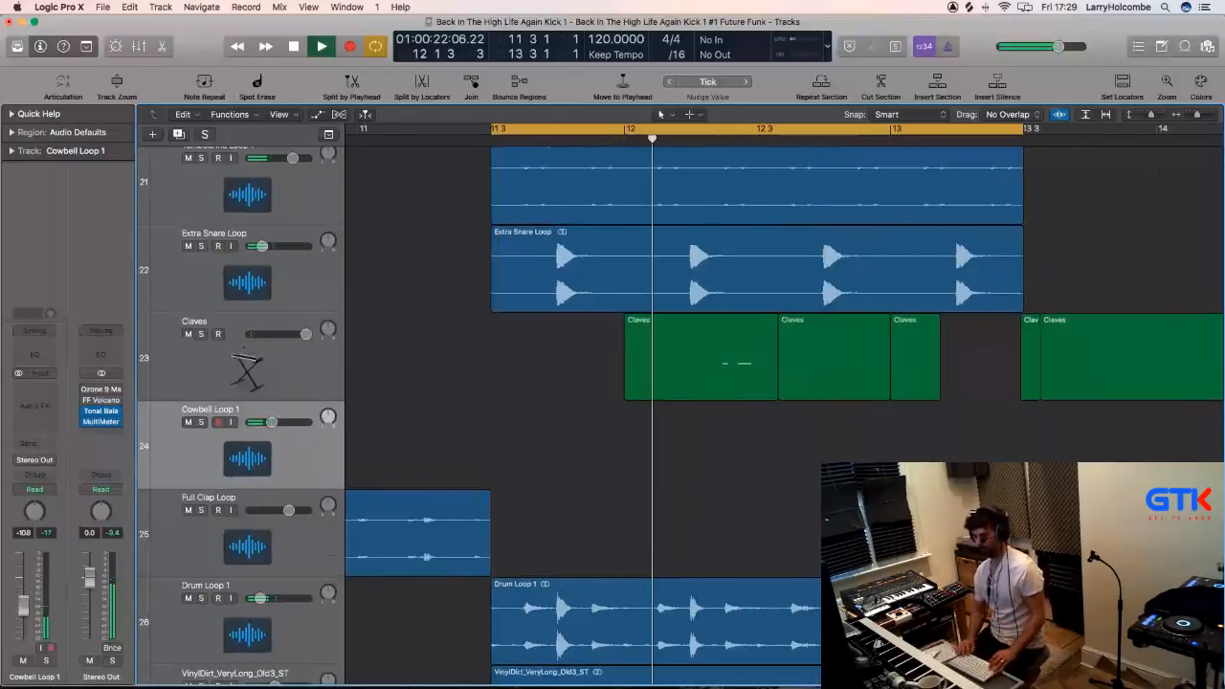
pyautogui.press('space')
pyautogui.press('super+Up')
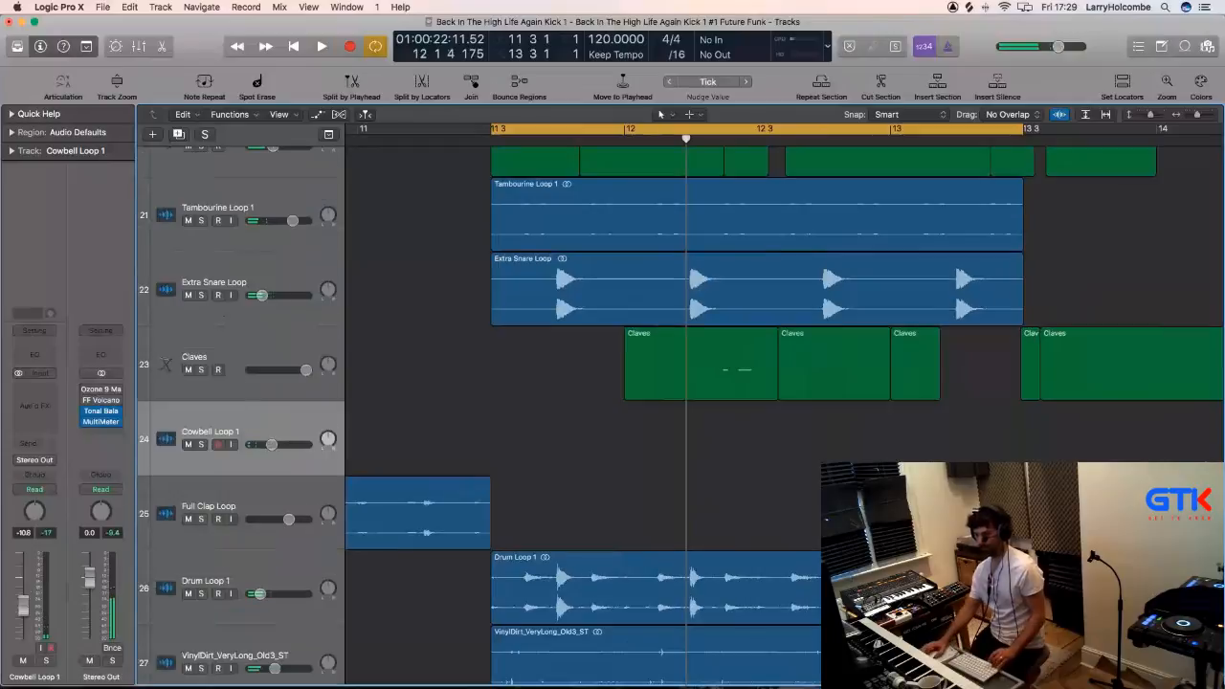
pyautogui.press('super+Up')
pyautogui.press('super+Left')
pyautogui.press('space')
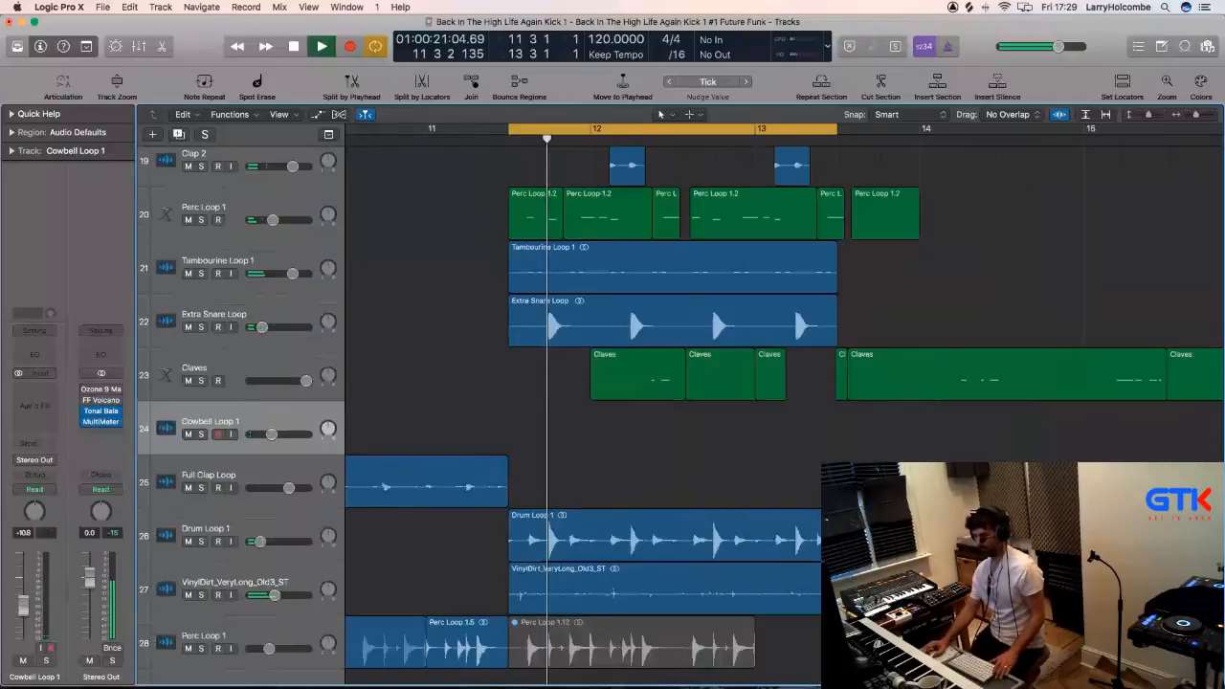
# Try a duplicate of the Perc Loop 1 instrument track over the looping groove, and delete the duplicate.
pyautogui.press('super+Left')
pyautogui.scroll(-5, 311, 497)
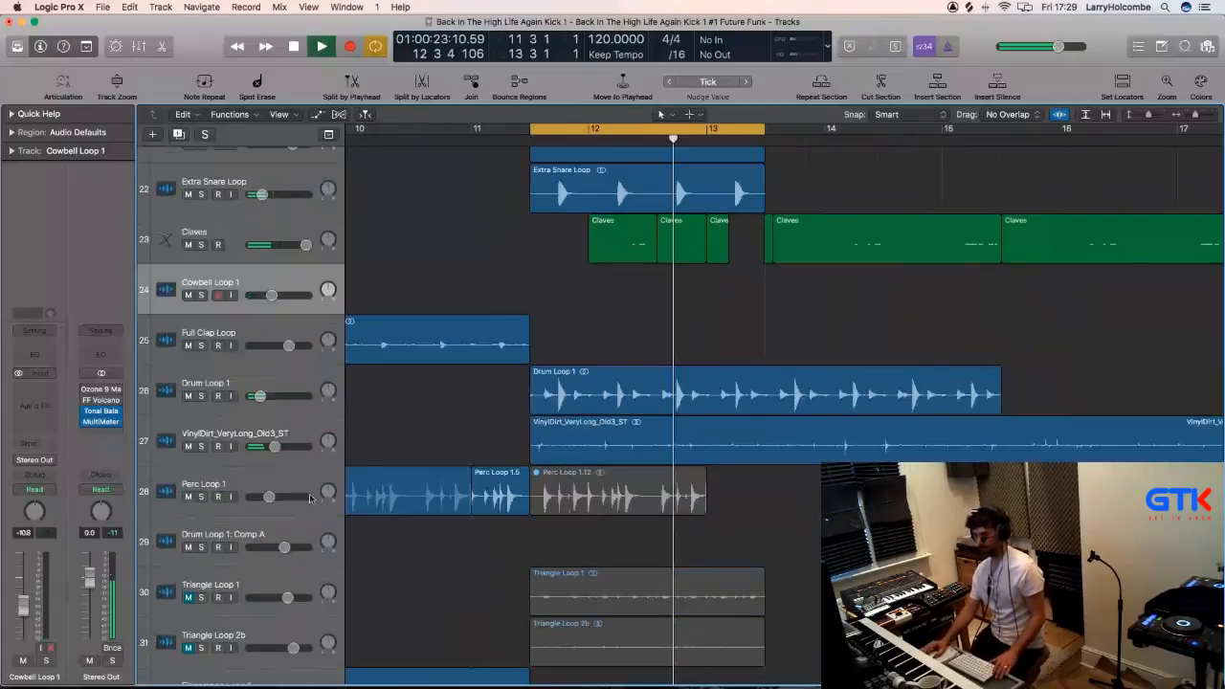
pyautogui.scroll(3, 280, 257)
pyautogui.click(242, 201)
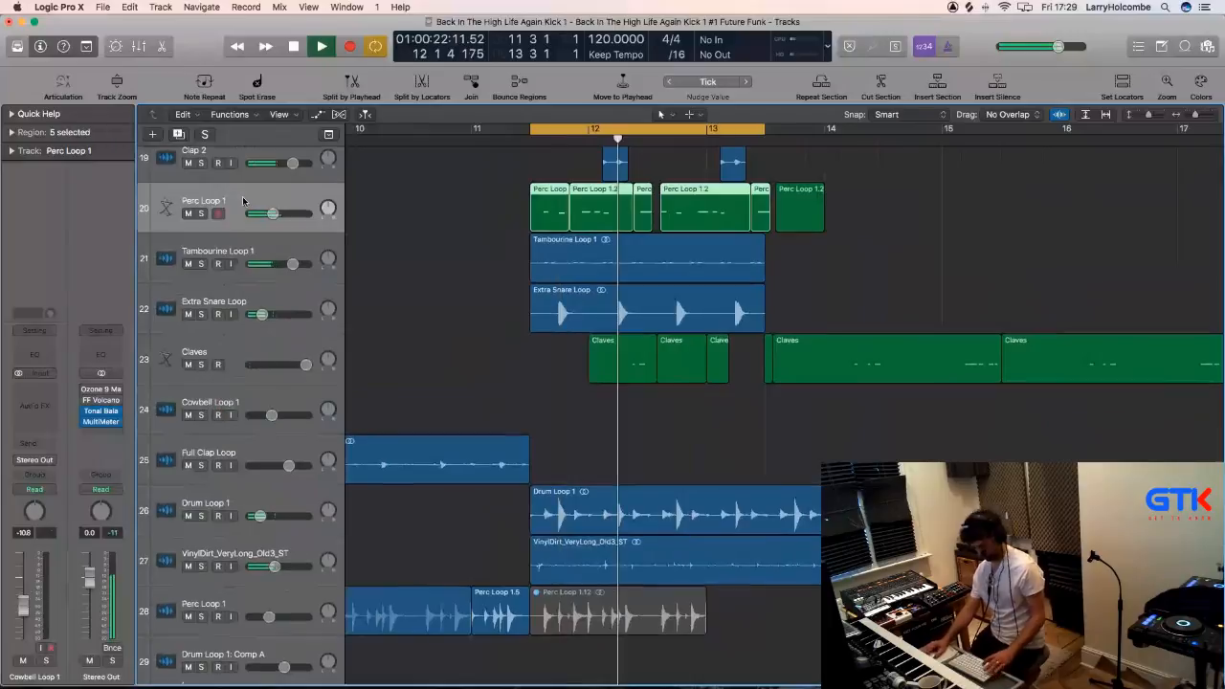
pyautogui.press('super+d')
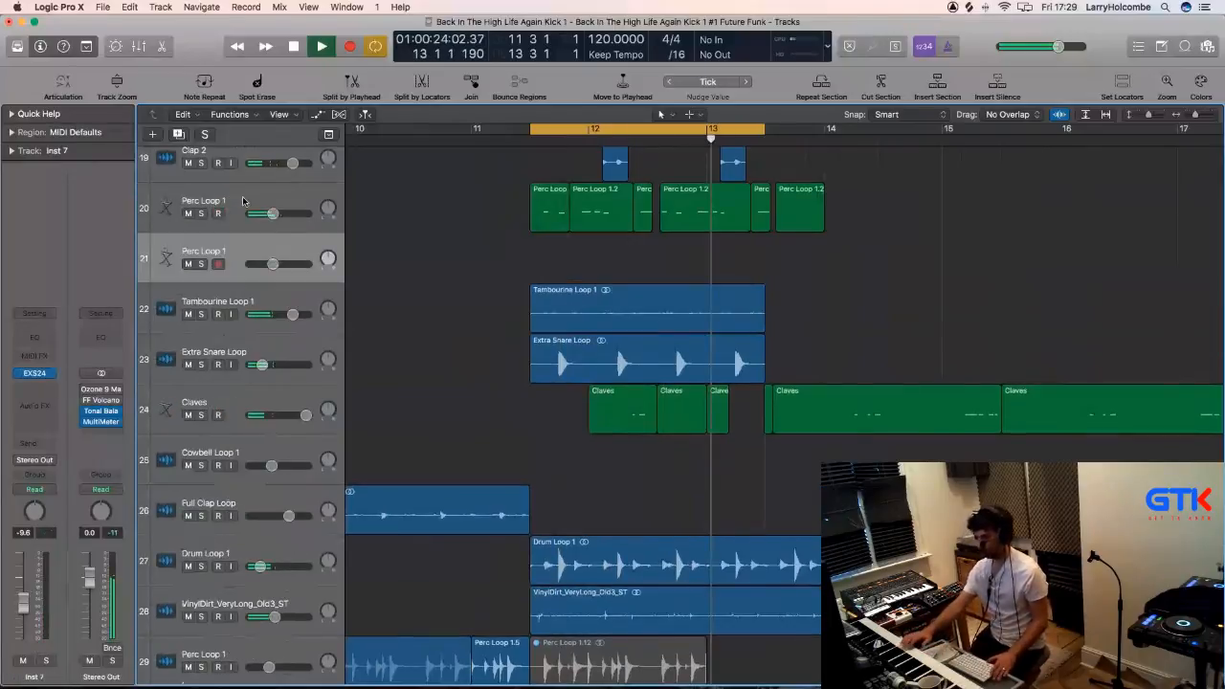
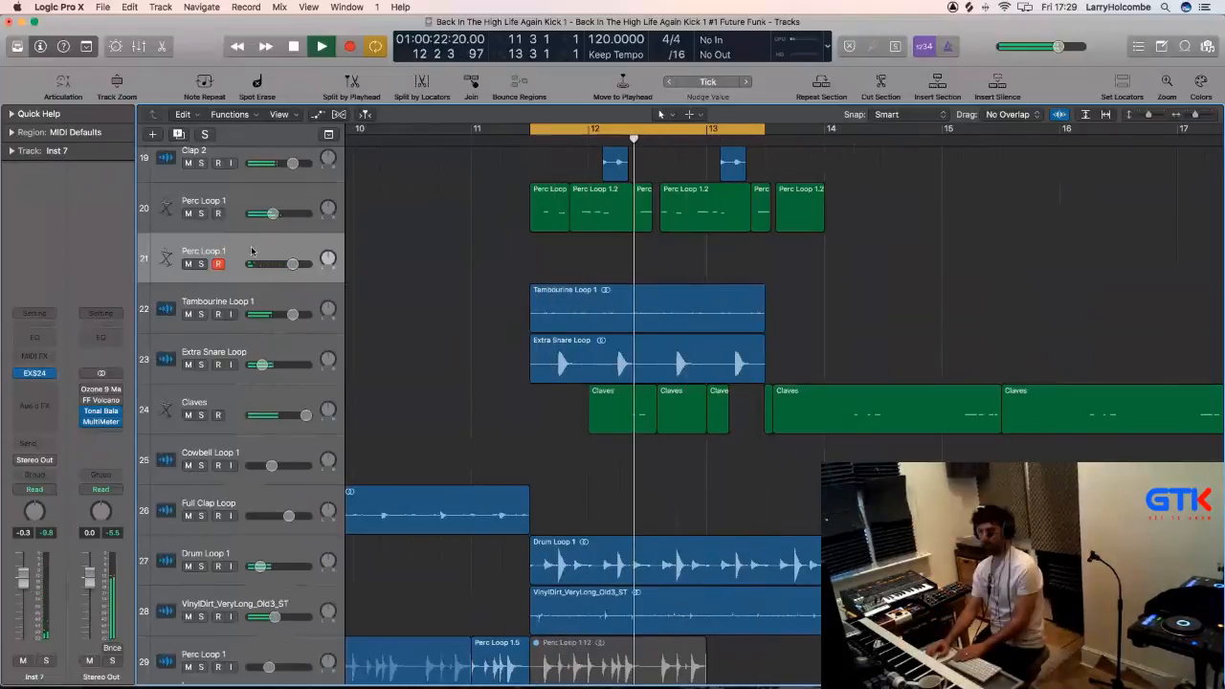
pyautogui.press('super+BackSpace')
# Compare Triangle Loop 1 with Tambourine Loop 1 in the looping groove by toggling their mutes, leaving only Triangle Loop 1 muted.
pyautogui.press('space')
pyautogui.press('super+Up')
pyautogui.press('super+Up')
pyautogui.press('super+Up')
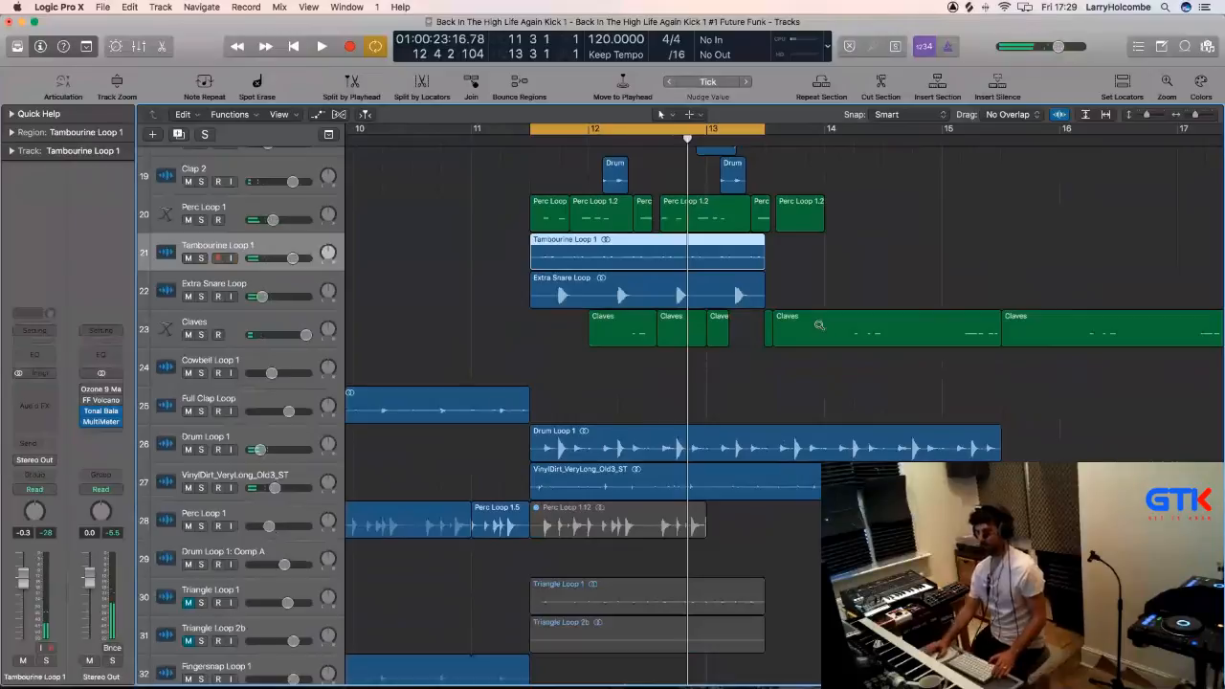
pyautogui.keyDown('ctrl'); pyautogui.keyDown('alt'); pyautogui.click(572, 317); pyautogui.keyUp('alt'); pyautogui.keyUp('ctrl')
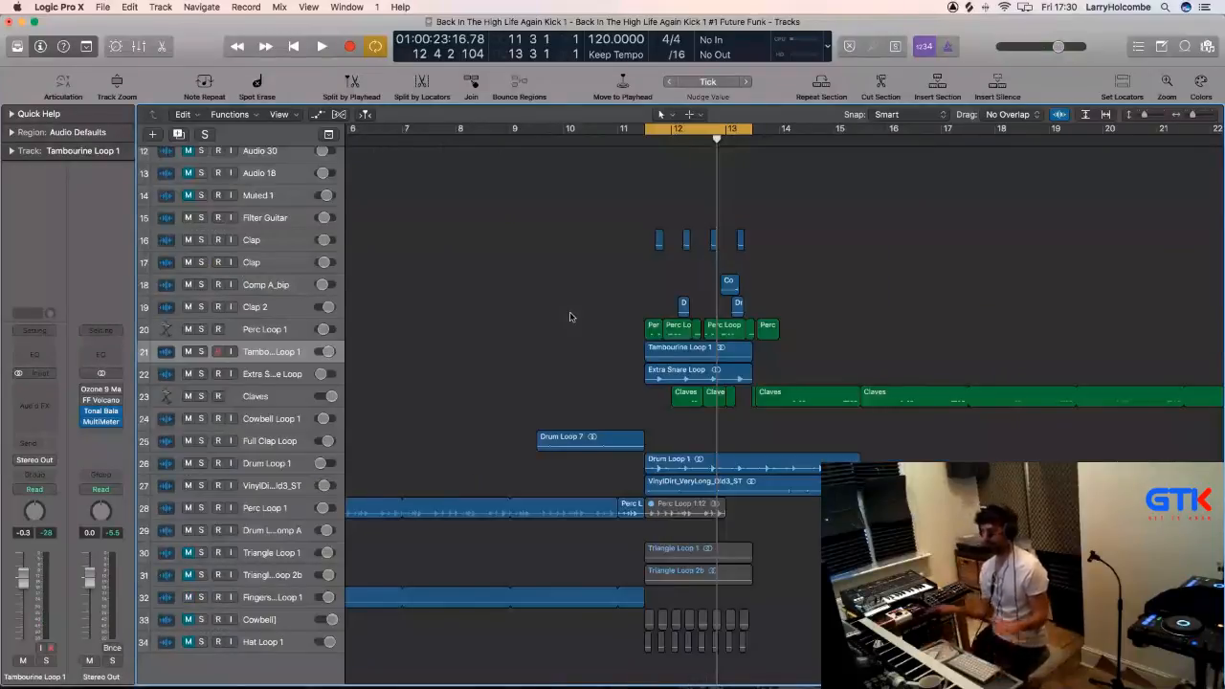
pyautogui.press('space')
pyautogui.click(187, 552)
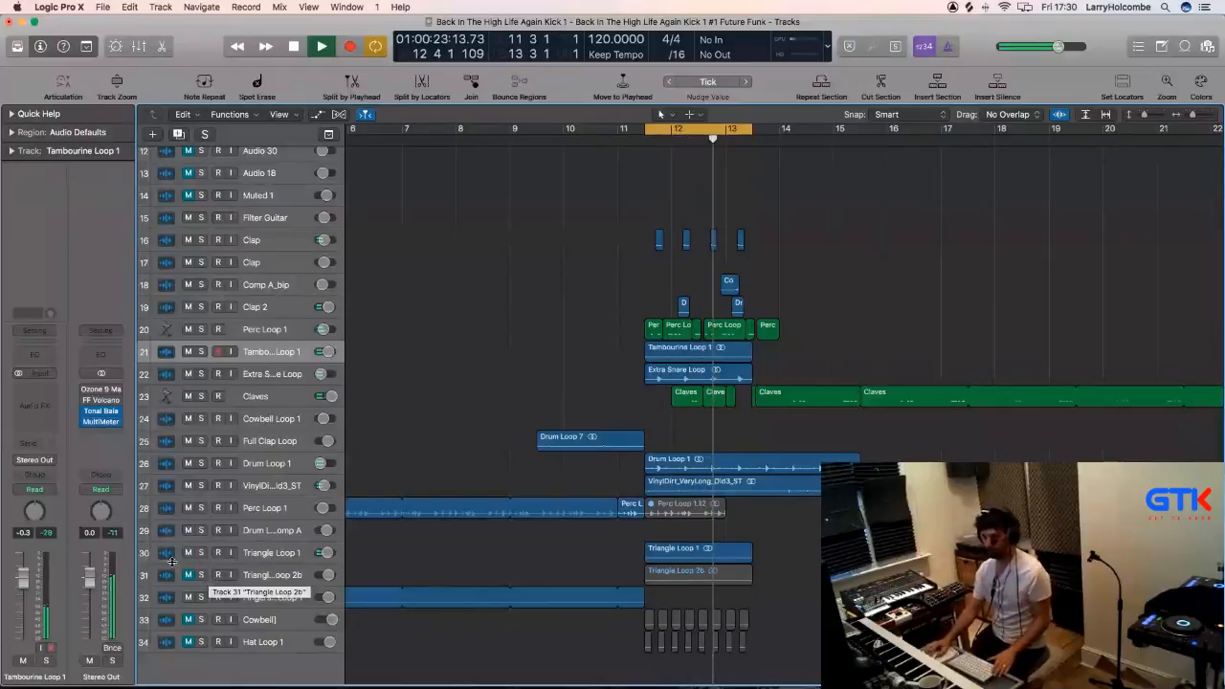
pyautogui.click(188, 352)
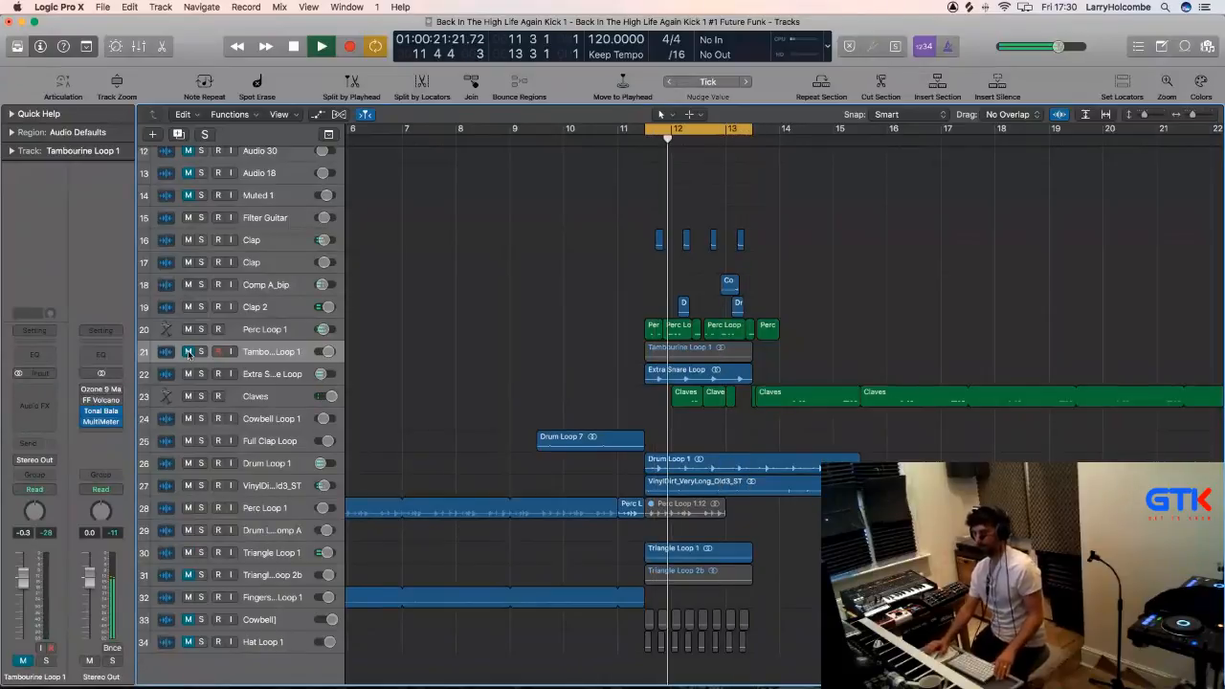
pyautogui.click(189, 352)
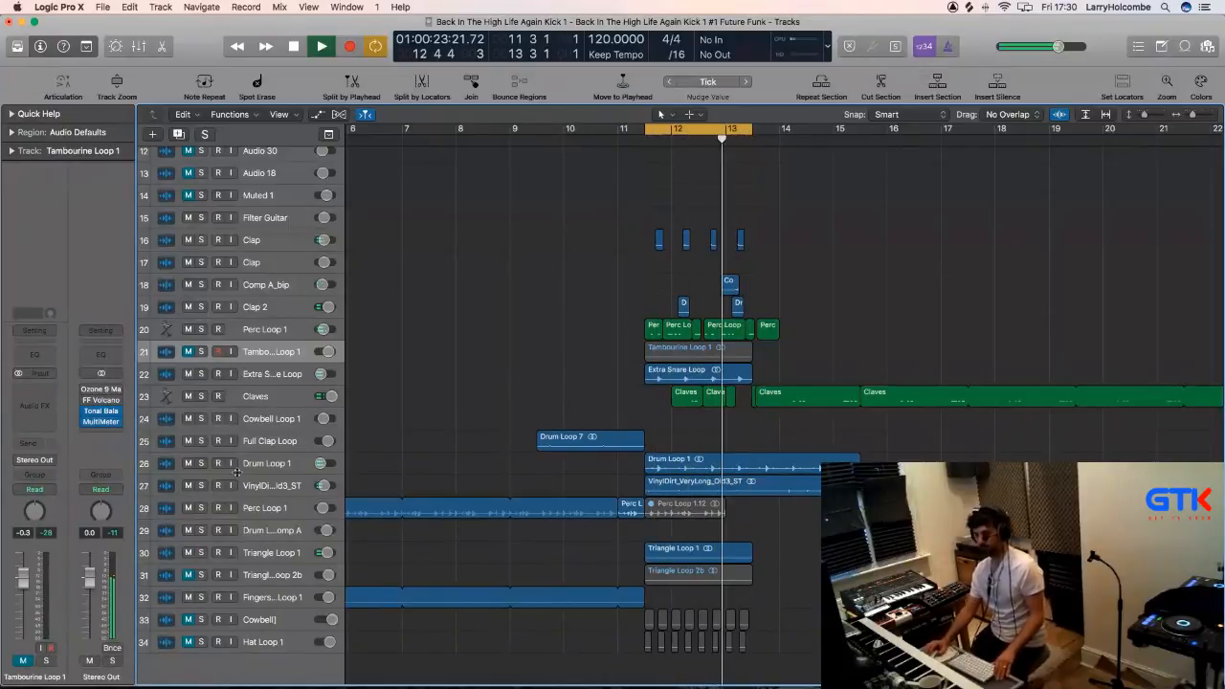
pyautogui.click(188, 553)
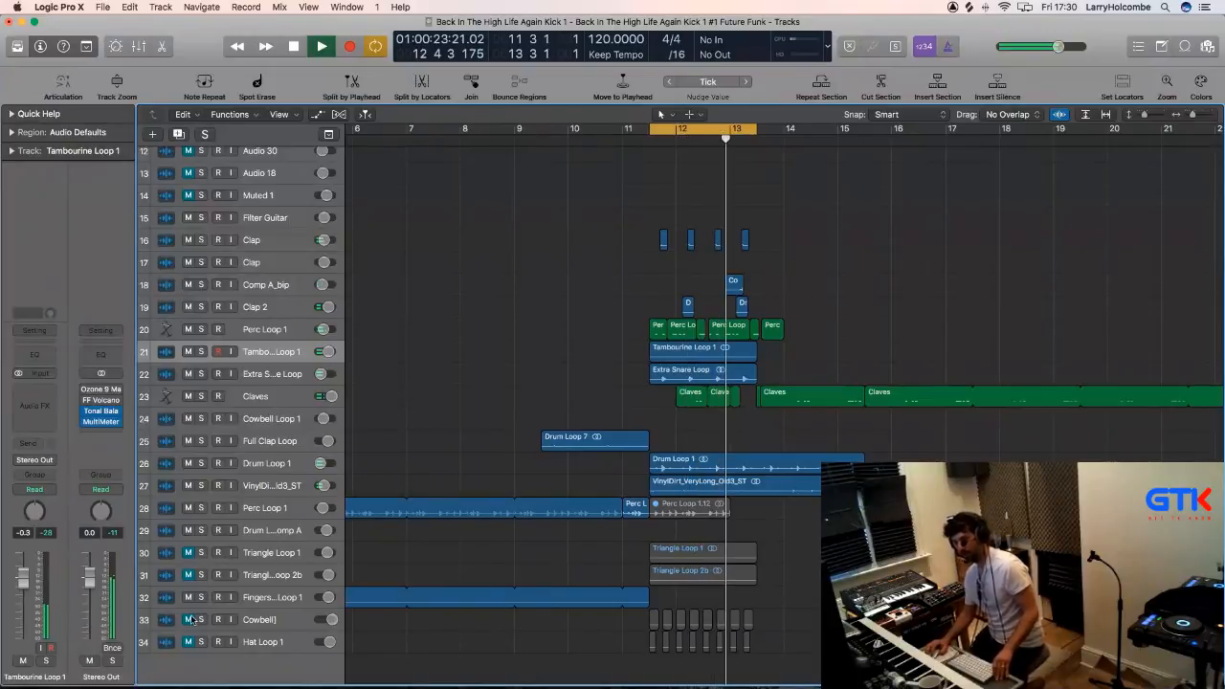
# Unmute the Cowbell] track, listen to it in the groove, and stop playback.
pyautogui.click(255, 622)
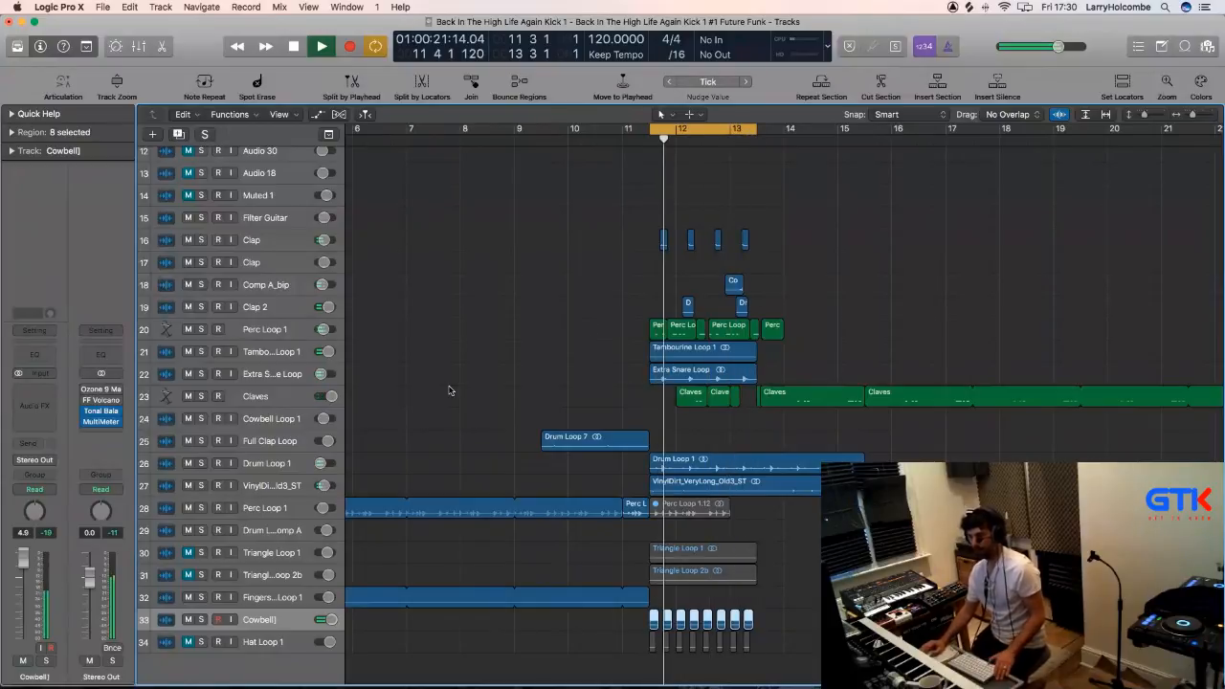
pyautogui.press('space')
pyautogui.click(593, 353)
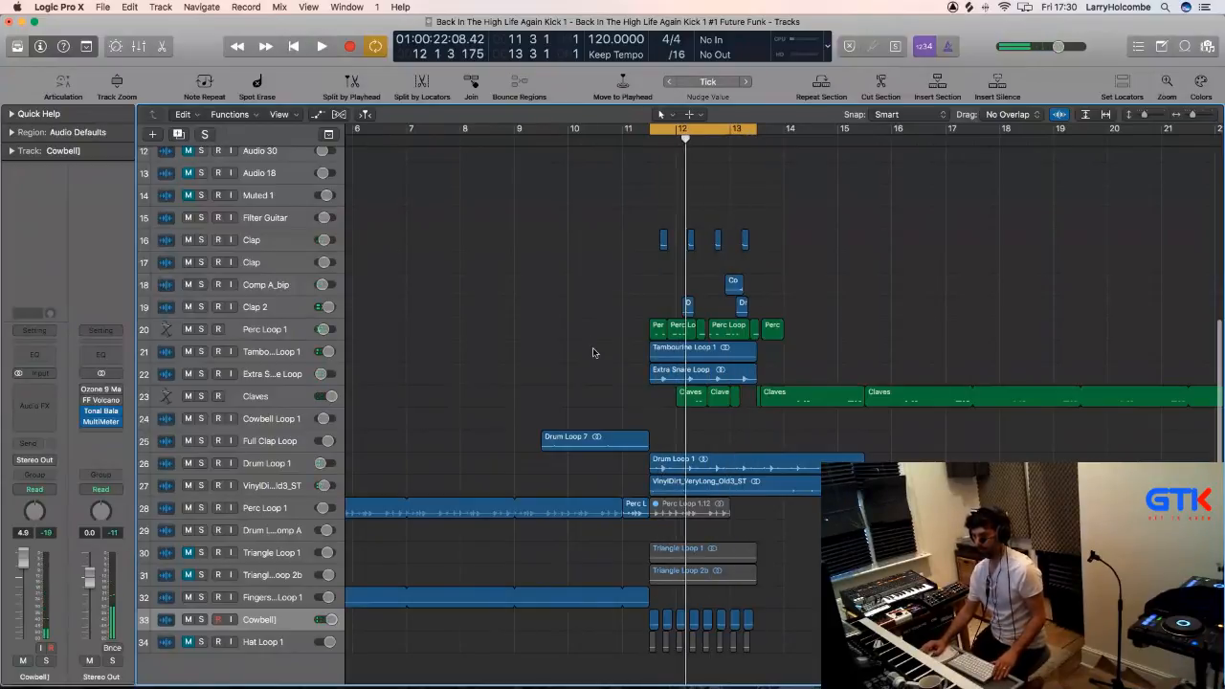
# Show the project's audio files with their region lists collapsed and find Cowbell Loop 1.wav.
pyautogui.click(1208, 46)
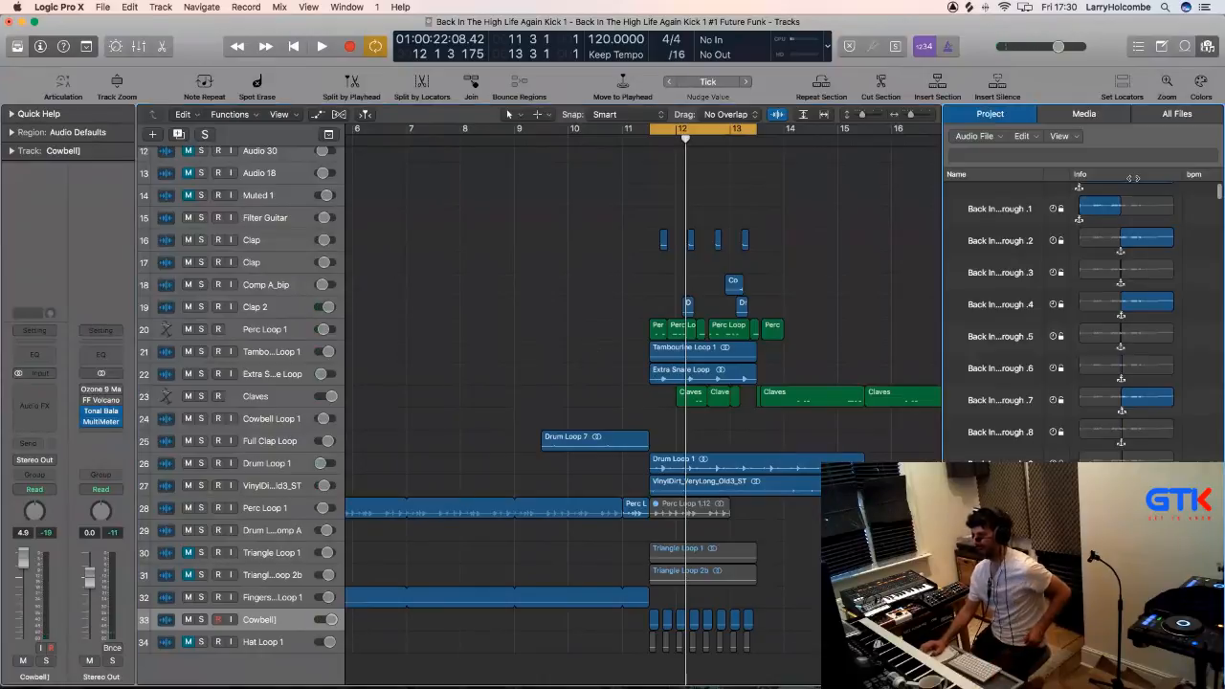
pyautogui.click(1056, 136)
pyautogui.click(1077, 189)
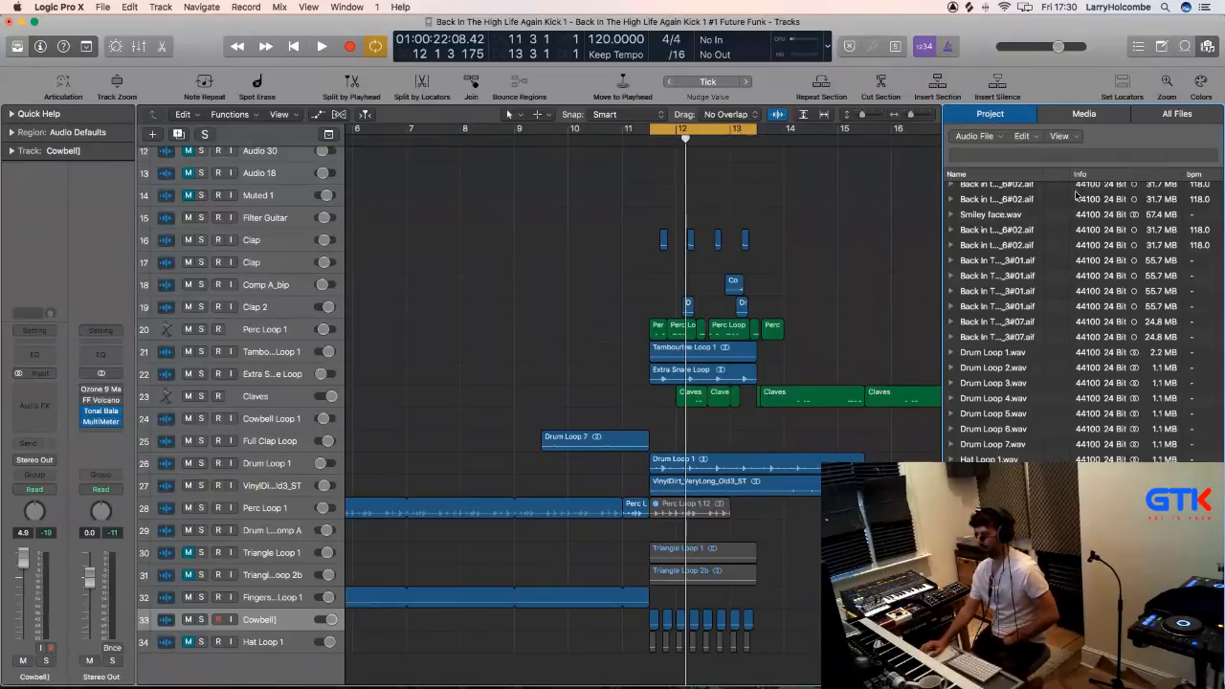
pyautogui.scroll(-4, 1045, 446)
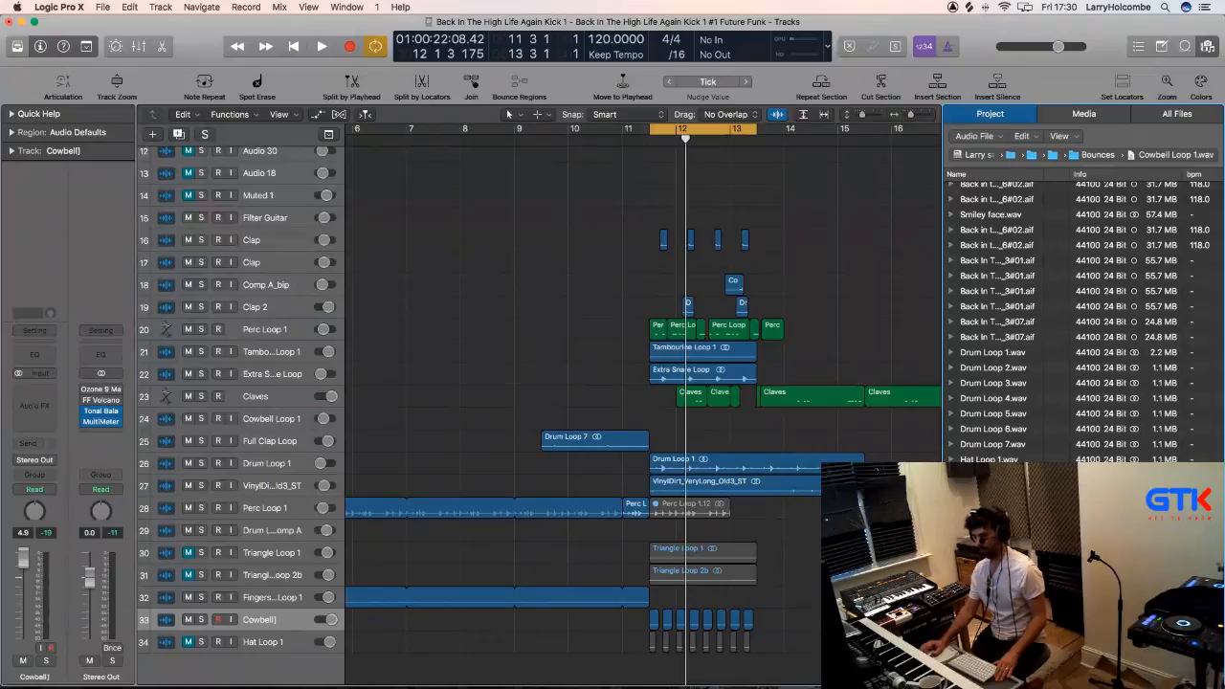
# Place Cowbell Loop 1 on the Cowbell Loop 1 track just after the cycle start and listen to it in the groove.
pyautogui.moveTo(909, 536); pyautogui.dragTo(655, 430)
pyautogui.press('space')
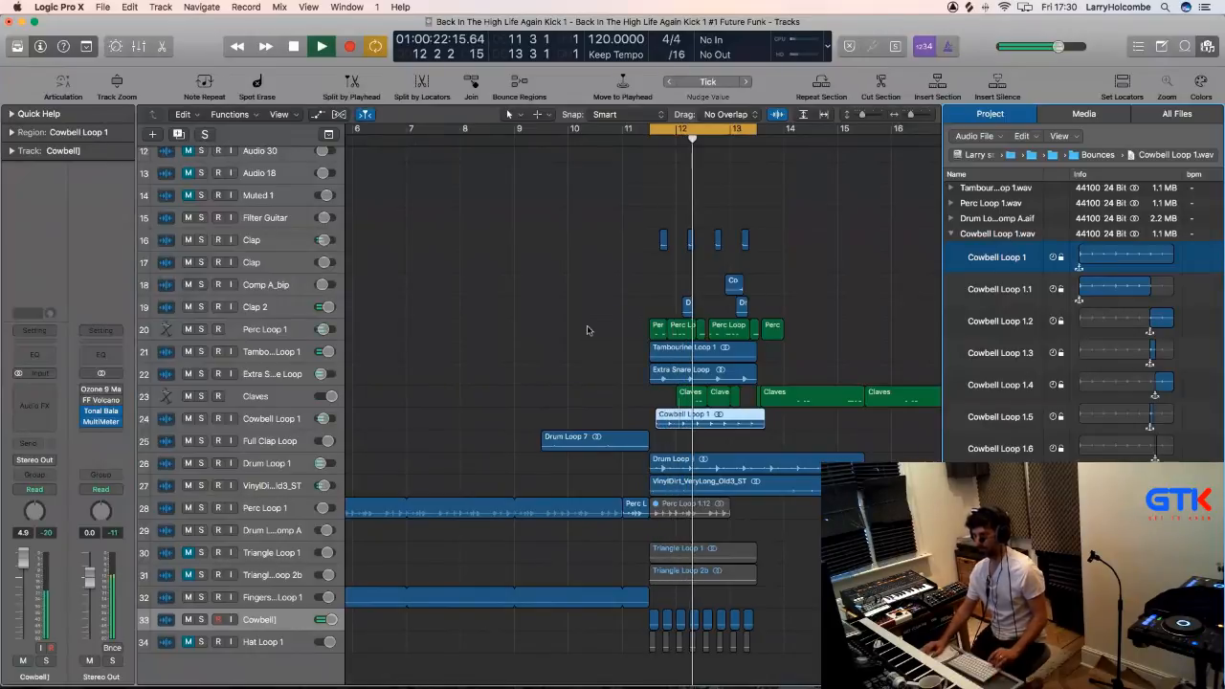
pyautogui.moveTo(586, 325); pyautogui.dragTo(870, 500)
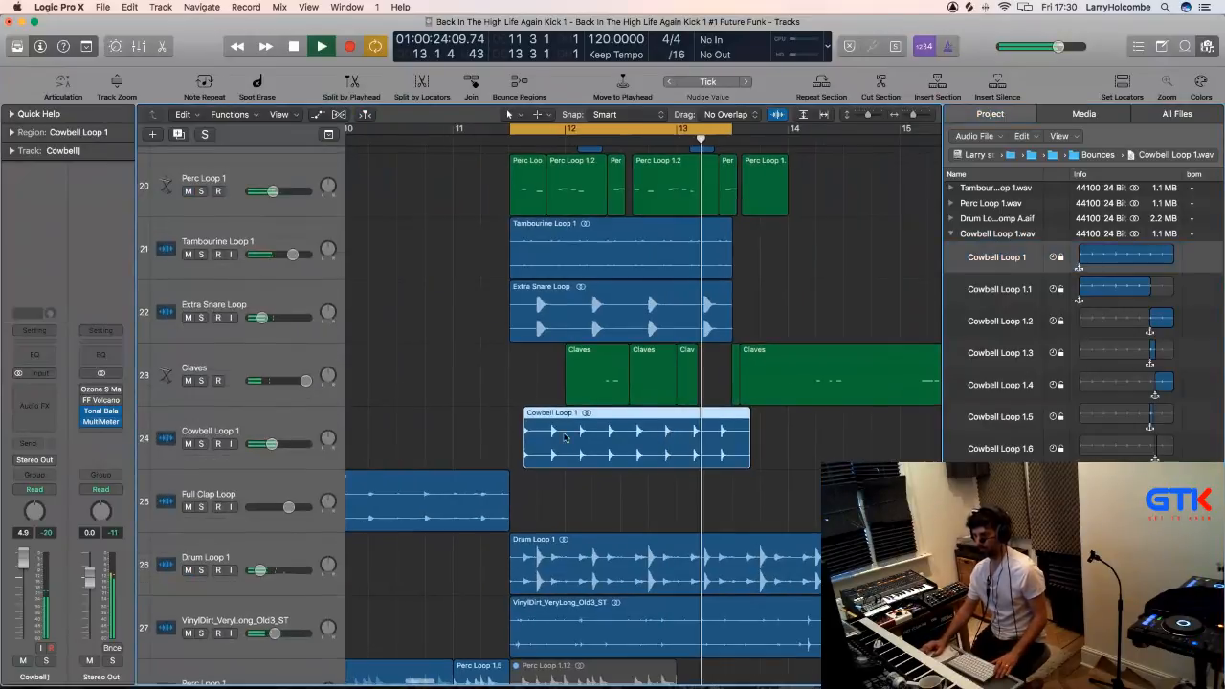
pyautogui.scroll(-1, 532, 433)
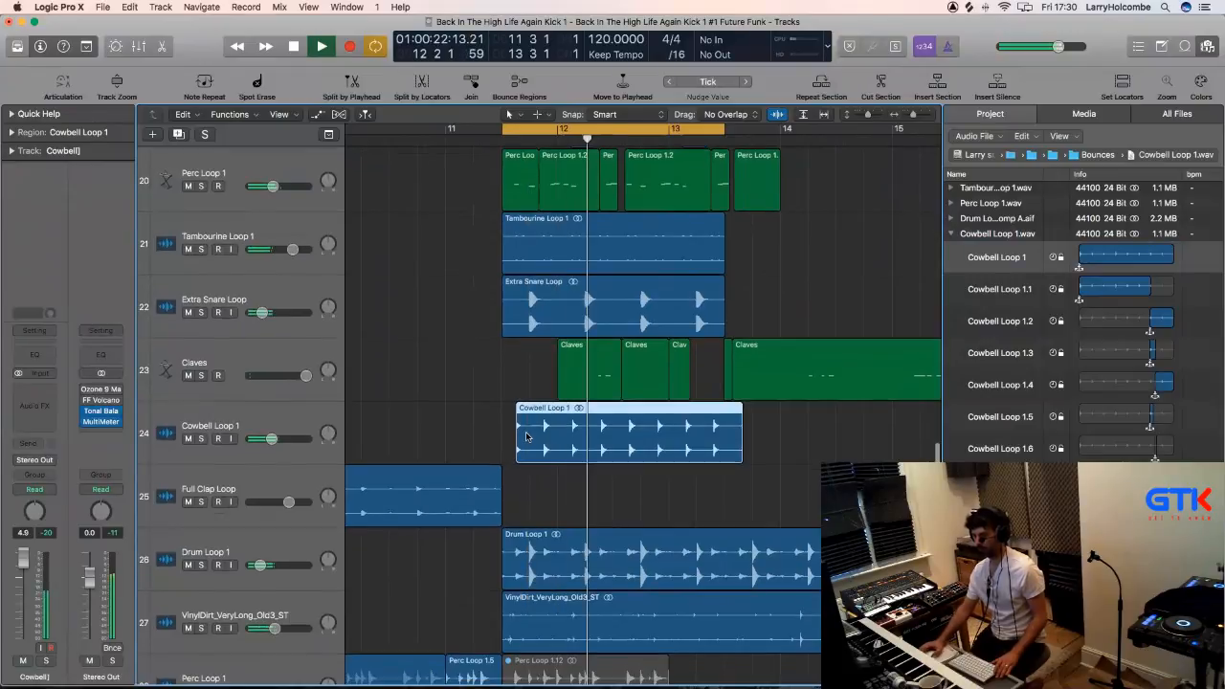
pyautogui.press('space')
pyautogui.click(453, 393)
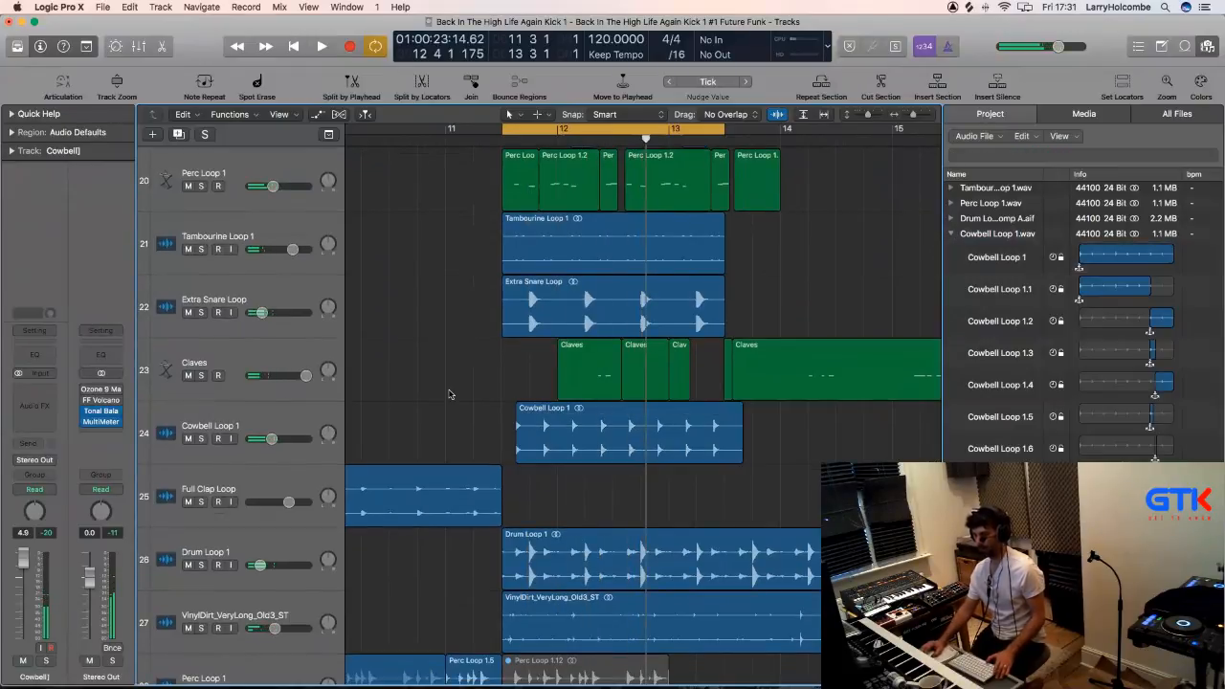
pyautogui.press('space')
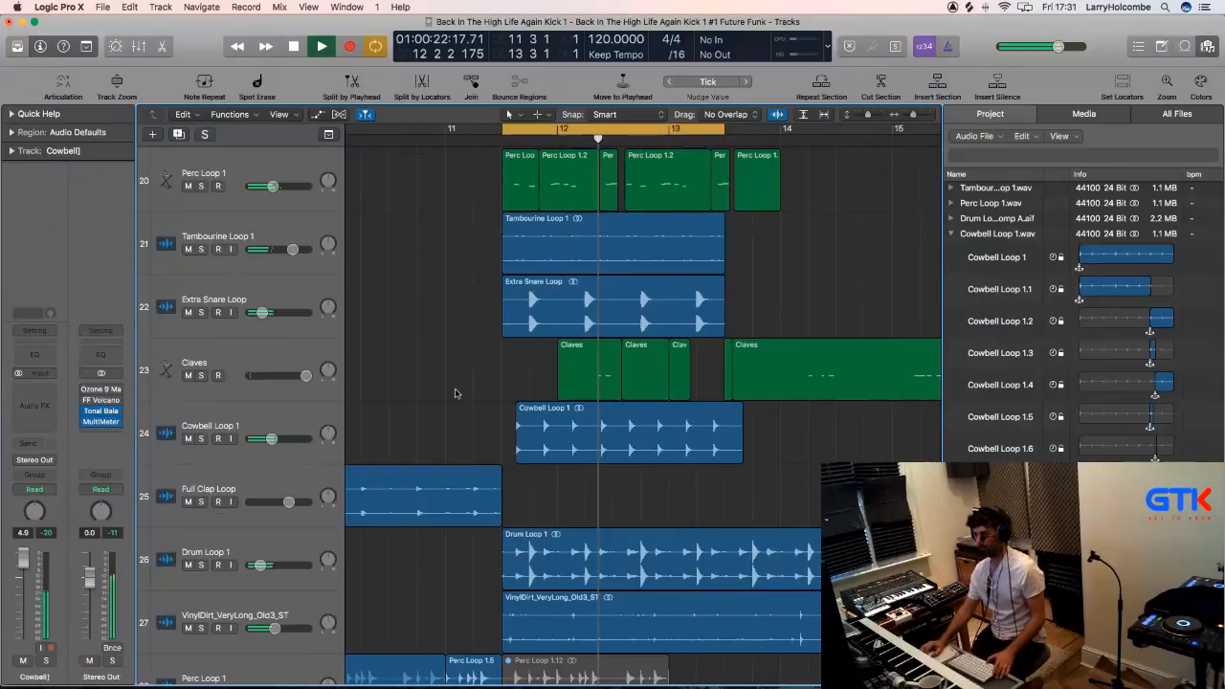
# Cut the new Cowbell Loop 1 region down to its first hit by deleting all the hits after it.
pyautogui.moveTo(509, 397); pyautogui.dragTo(755, 476)
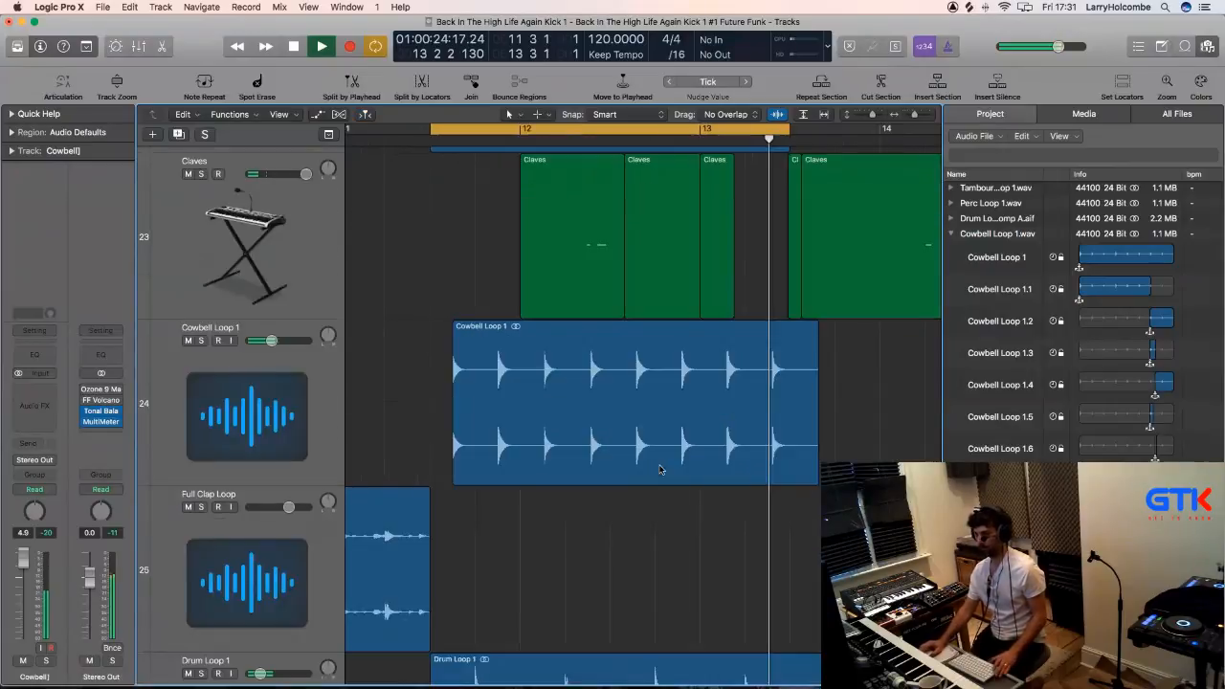
pyautogui.press('space')
pyautogui.press('space')
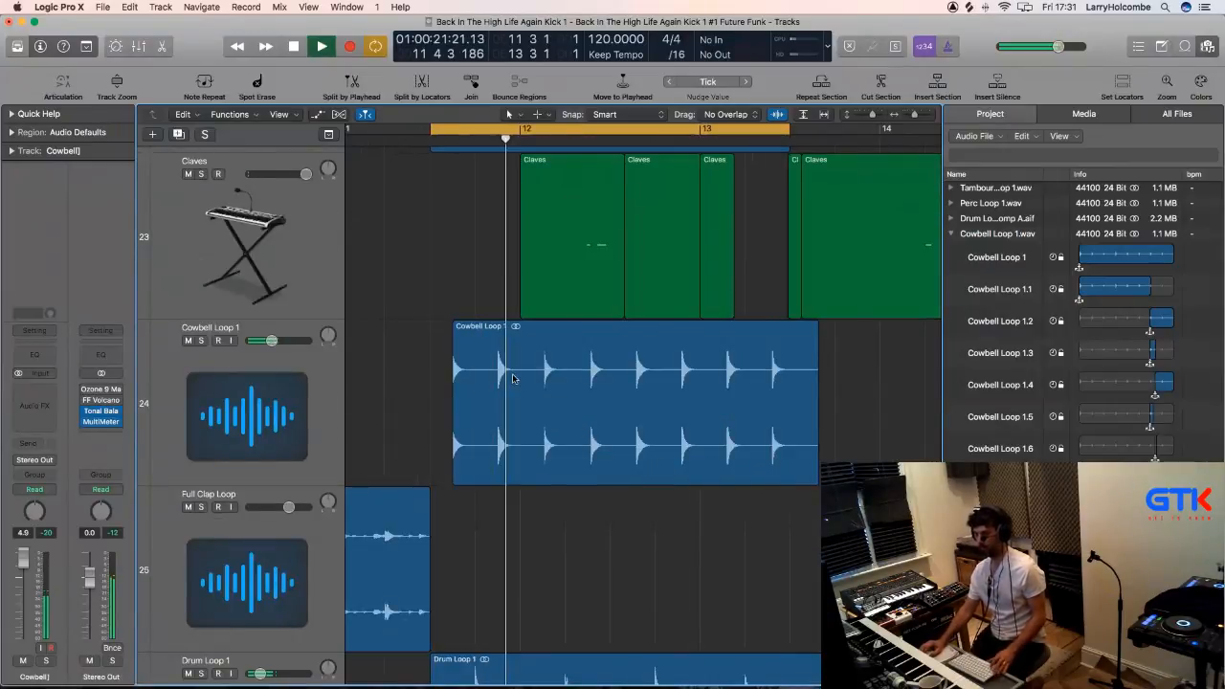
pyautogui.moveTo(874, 403); pyautogui.dragTo(506, 402)
pyautogui.press('Delete')
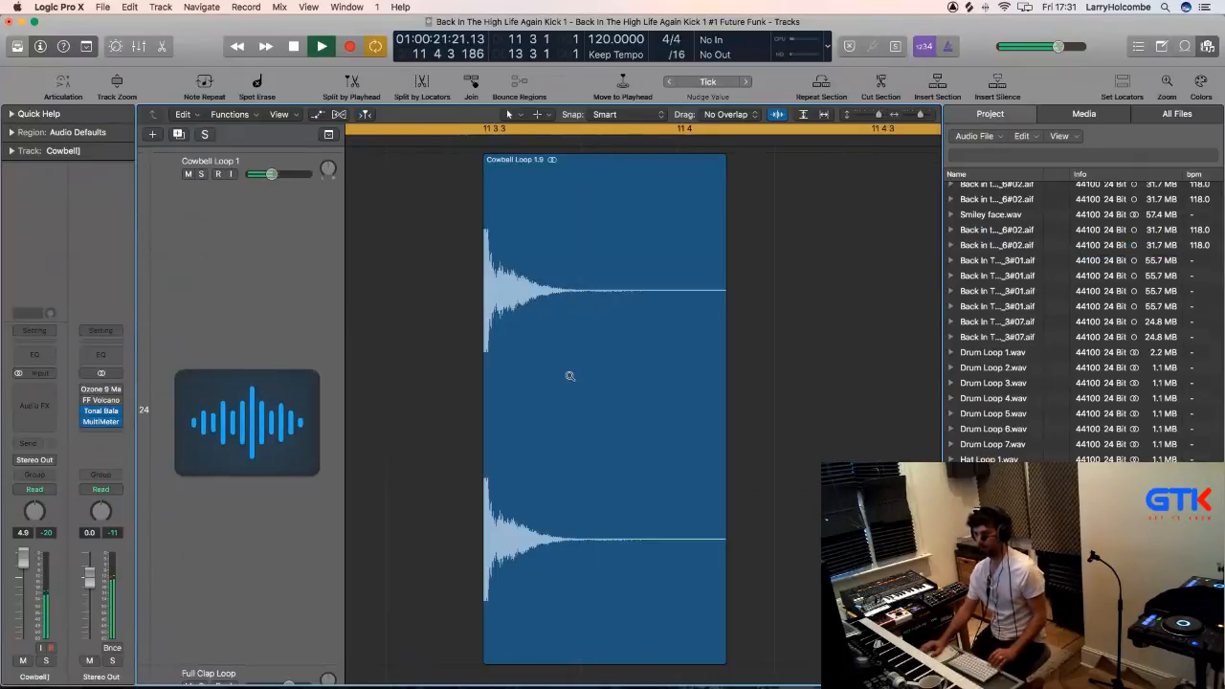
pyautogui.keyDown('ctrl'); pyautogui.keyDown('alt'); pyautogui.click(631, 378); pyautogui.keyUp('alt'); pyautogui.keyUp('ctrl')
pyautogui.press('space')
pyautogui.click(425, 385)
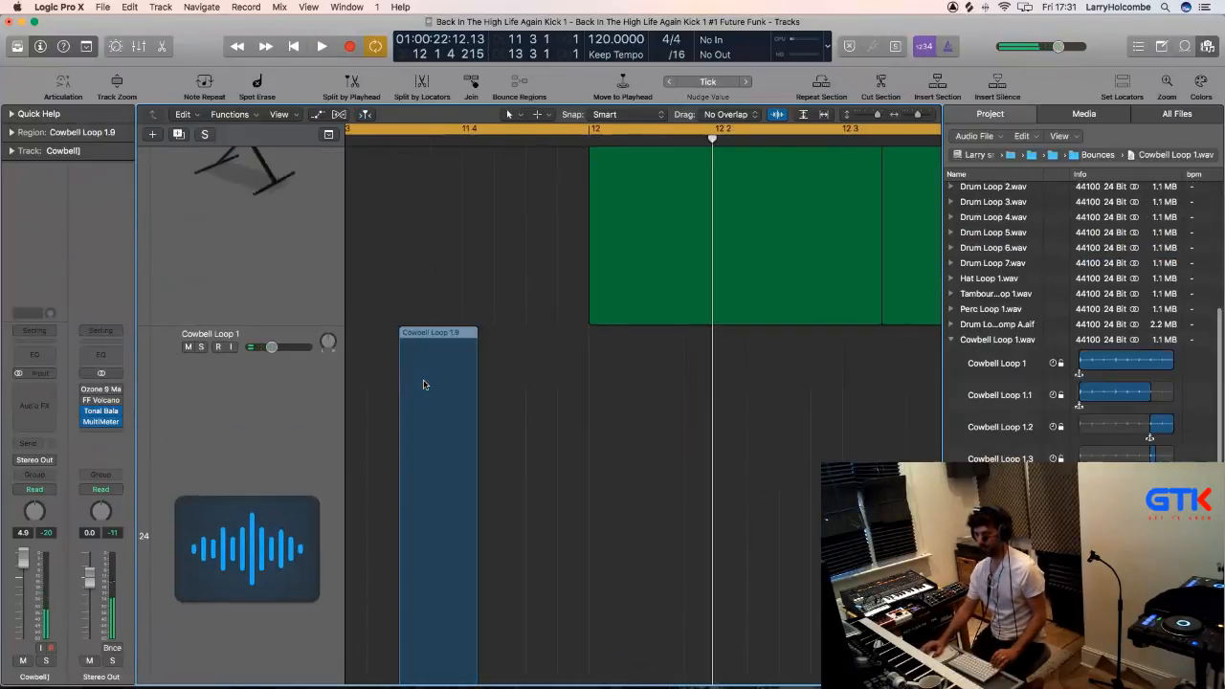
pyautogui.keyDown('ctrl'); pyautogui.keyDown('alt'); pyautogui.click(403, 357); pyautogui.keyUp('alt'); pyautogui.keyUp('ctrl')
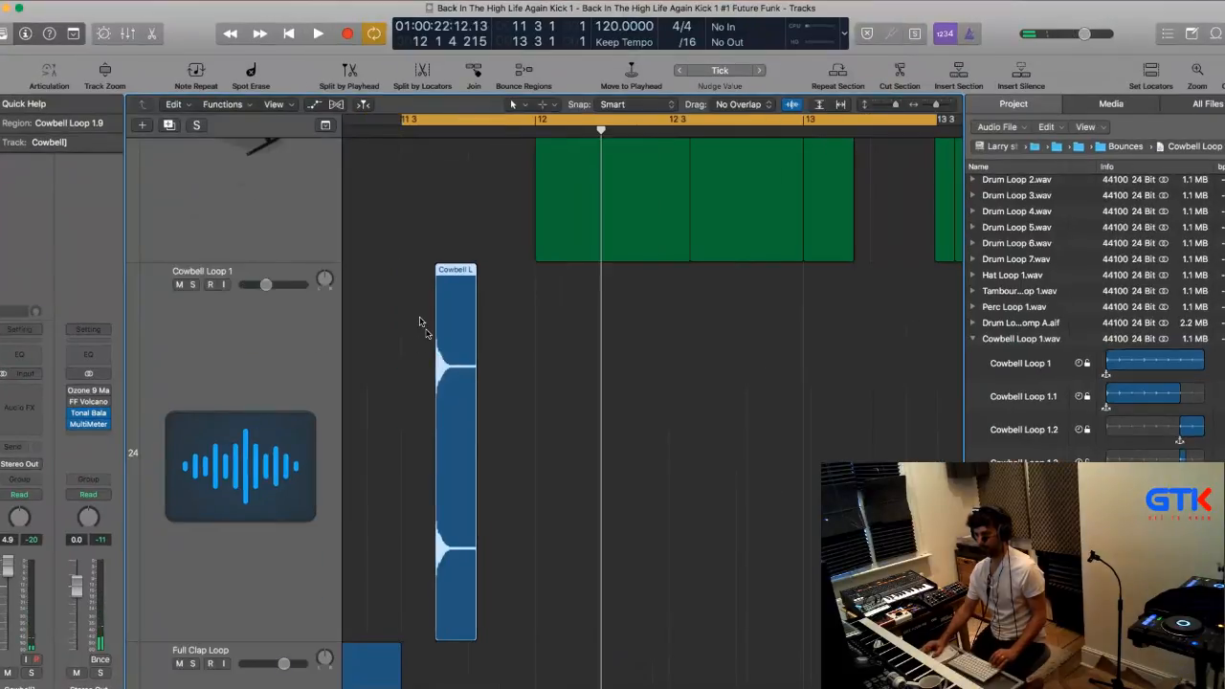
# Copy the single cowbell hit once, copy the pair further along to make four hits, and play the groove.
pyautogui.click(422, 325)
pyautogui.scroll(1, 447, 325)
pyautogui.moveTo(447, 326); pyautogui.dragTo(509, 341)
pyautogui.keyDown('shift'); pyautogui.click(444, 316); pyautogui.keyUp('shift')
pyautogui.moveTo(444, 316); pyautogui.dragTo(586, 333)
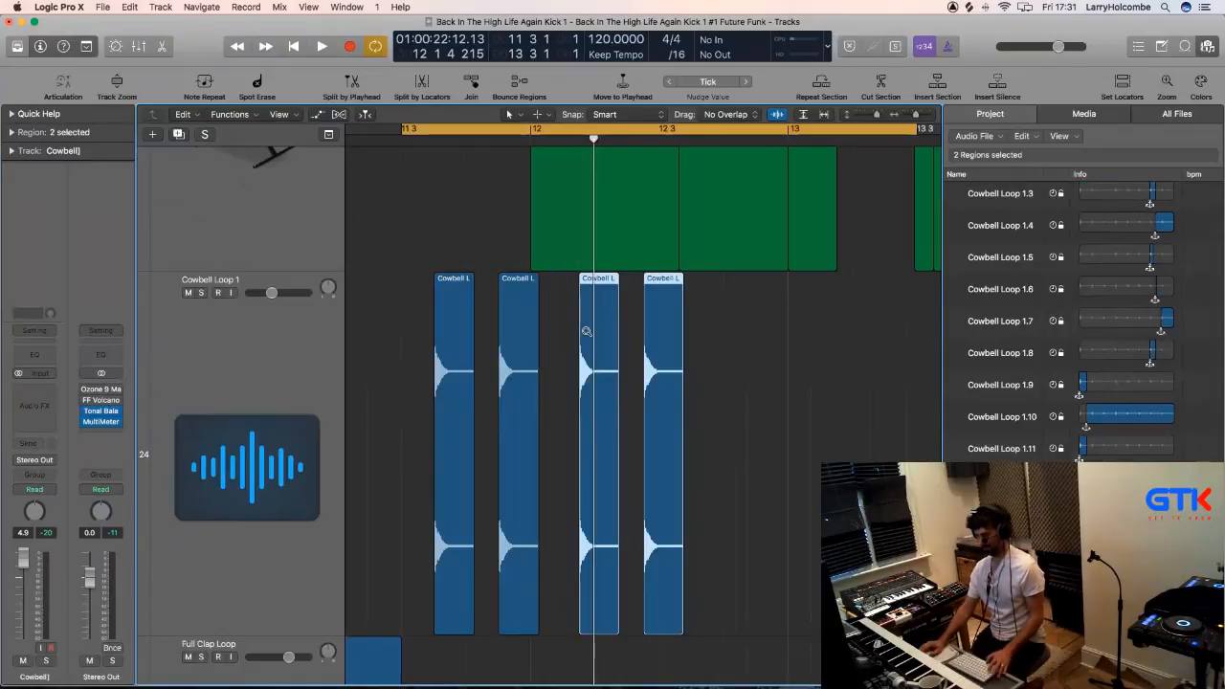
pyautogui.press('space')
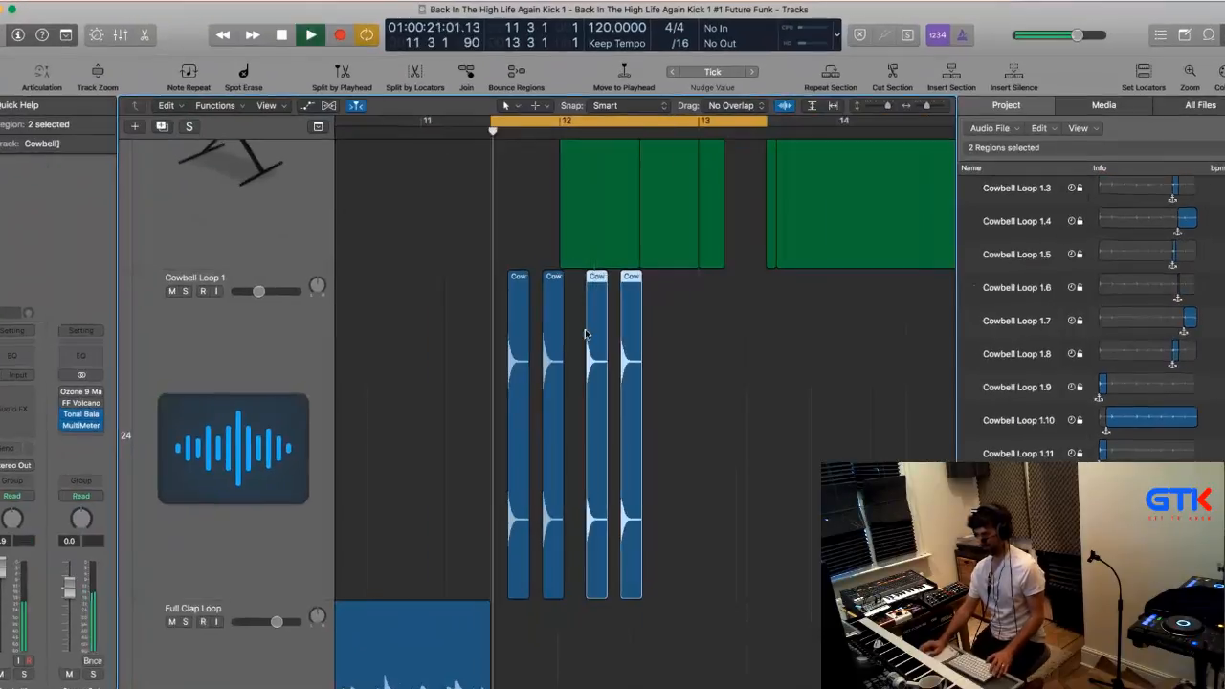
# Replace the last two cowbell hits with evenly spaced ones and copy the four to make eight hits across the cycle.
pyautogui.moveTo(708, 315); pyautogui.dragTo(580, 307)
pyautogui.press('Delete')
pyautogui.press('space')
pyautogui.press('space')
pyautogui.moveTo(482, 310); pyautogui.dragTo(692, 315)
pyautogui.moveTo(518, 298); pyautogui.dragTo(647, 307)
# Mute the Cowbell] track while the groove keeps looping.
pyautogui.press('super+Up')
pyautogui.press('super+Up')
pyautogui.press('super+Up')
pyautogui.press('super+Up')
pyautogui.press('super+Up')
pyautogui.press('super+Up')
pyautogui.press('super+Up')
pyautogui.press('super+Up')
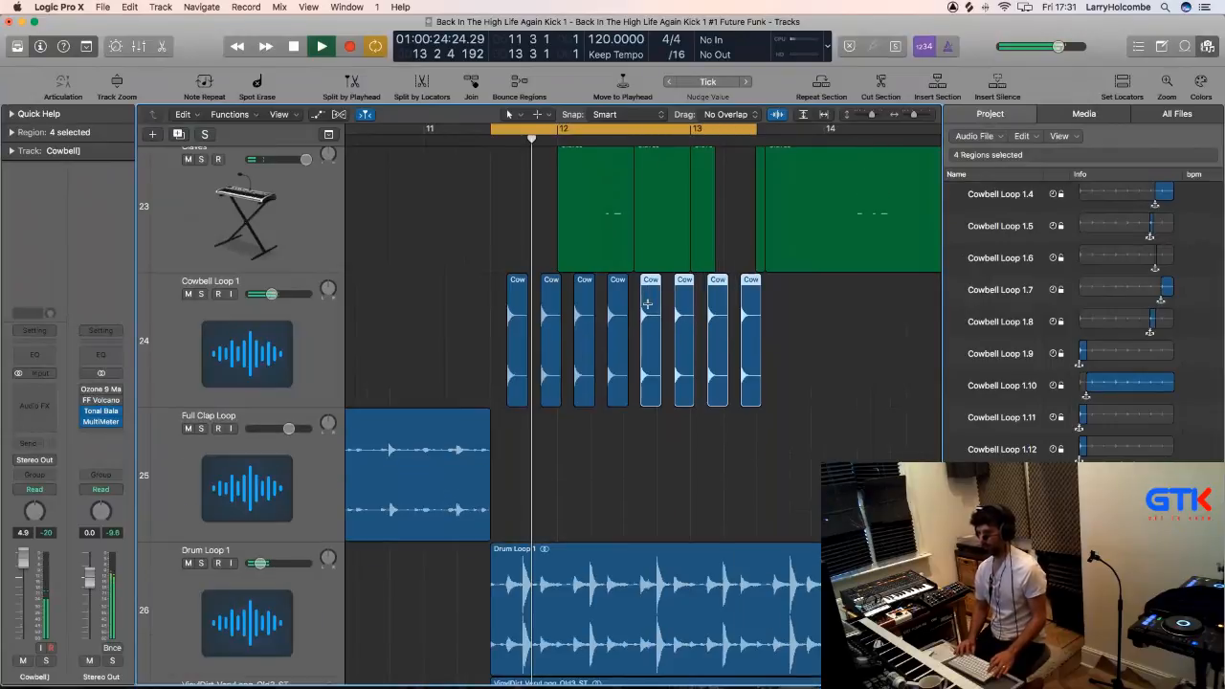
pyautogui.press('super+Up')
pyautogui.press('super+Up')
pyautogui.scroll(-10, 647, 304)
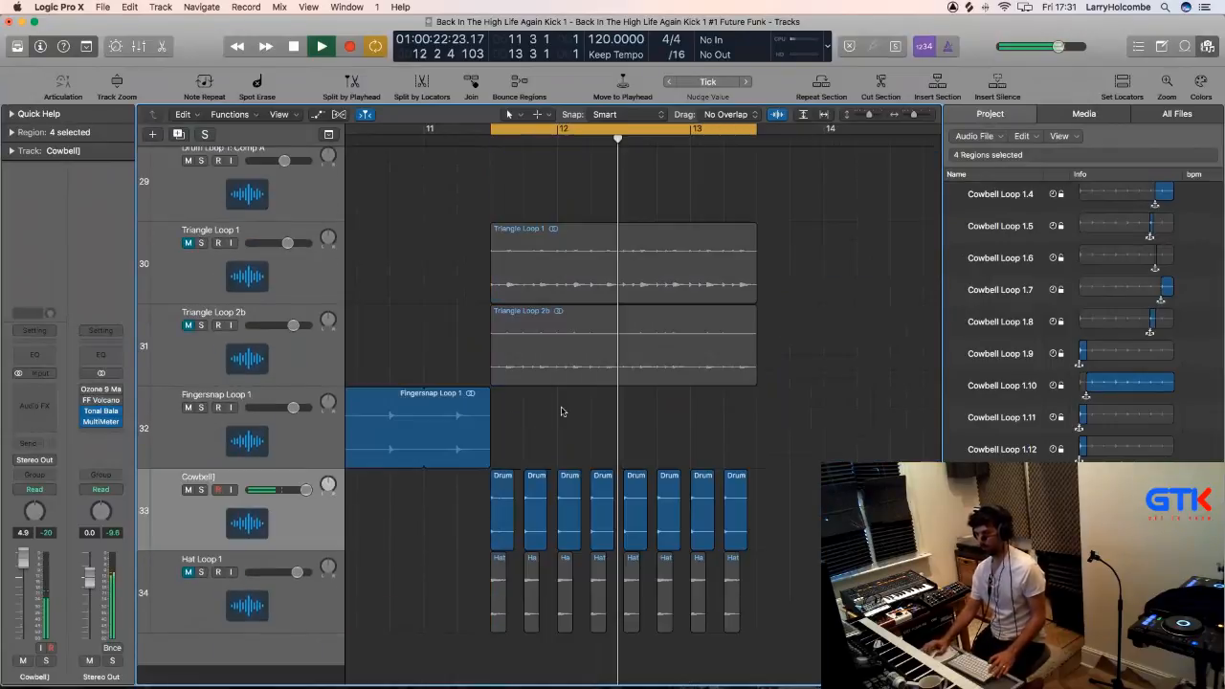
pyautogui.scroll(2, 562, 412)
pyautogui.click(189, 510)
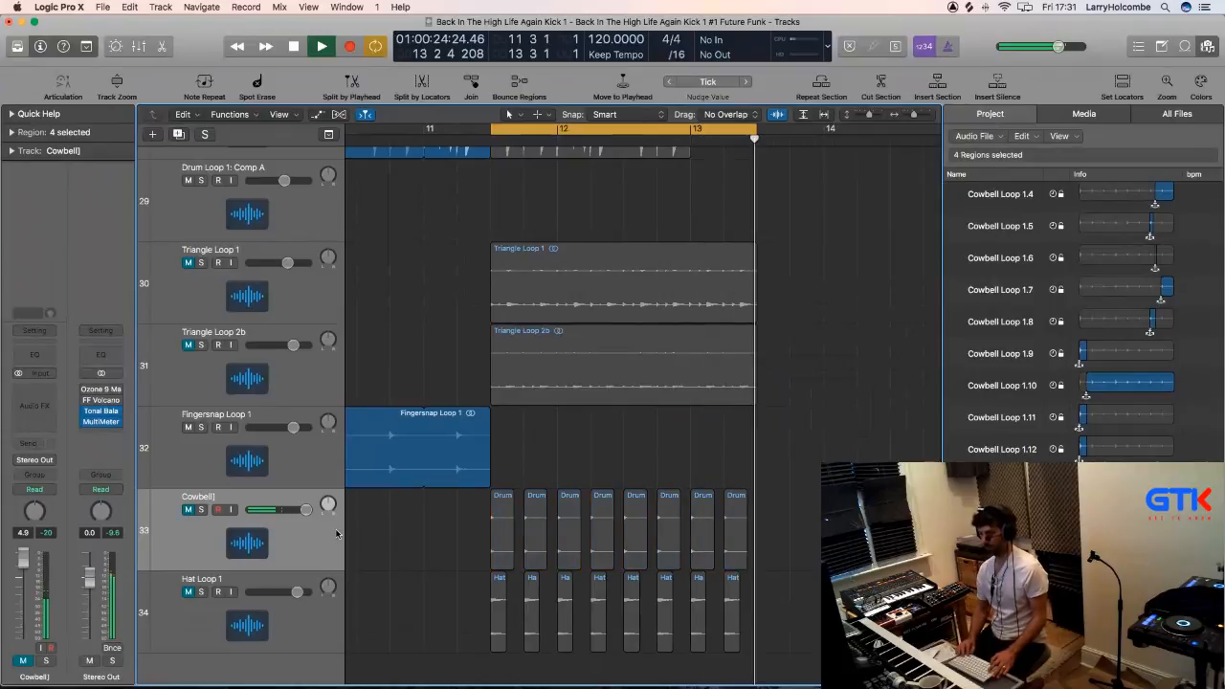
# Compare the groove with and without Cowbell Loop 1 and Triangle Loop 1 by toggling their mutes.
pyautogui.press('super+Up')
pyautogui.press('super+Up')
pyautogui.press('super+Up')
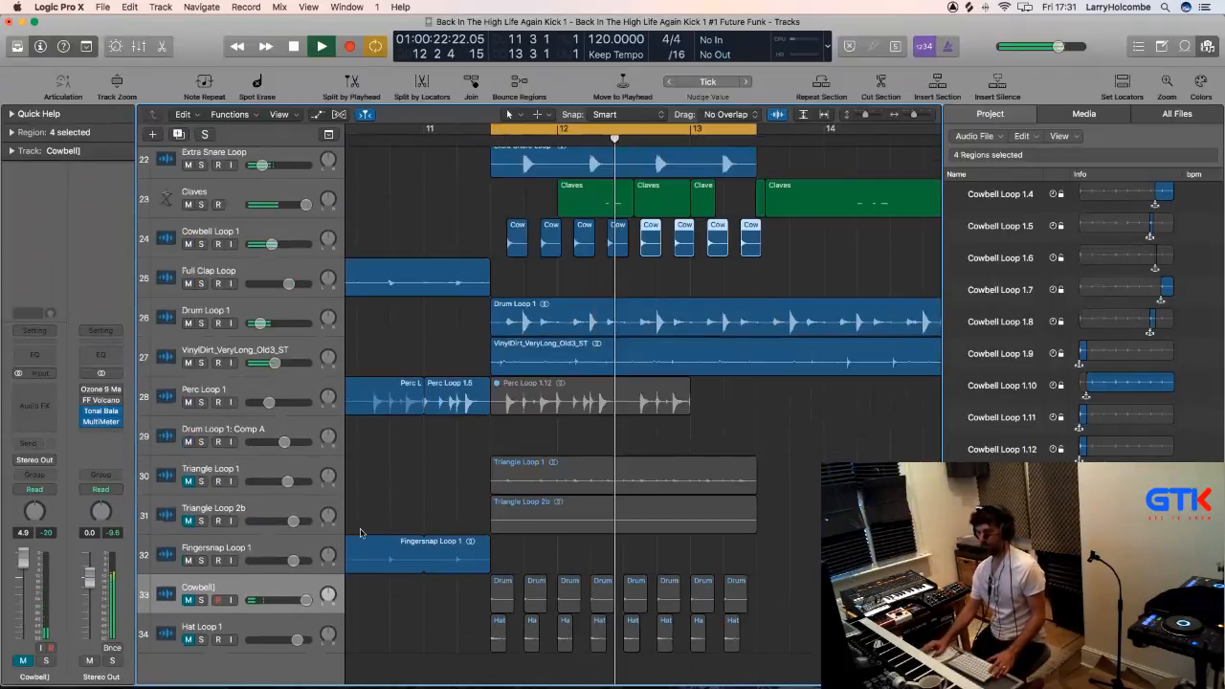
pyautogui.scroll(1, 424, 476)
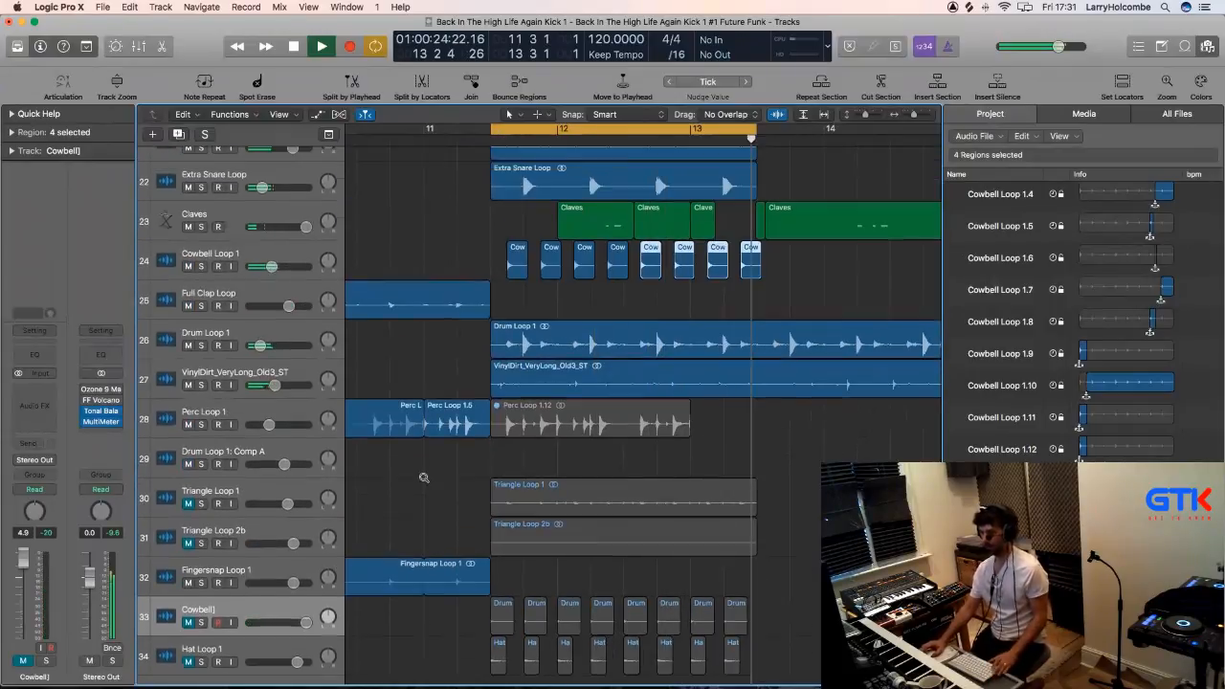
pyautogui.scroll(-2, 424, 476)
pyautogui.click(443, 224)
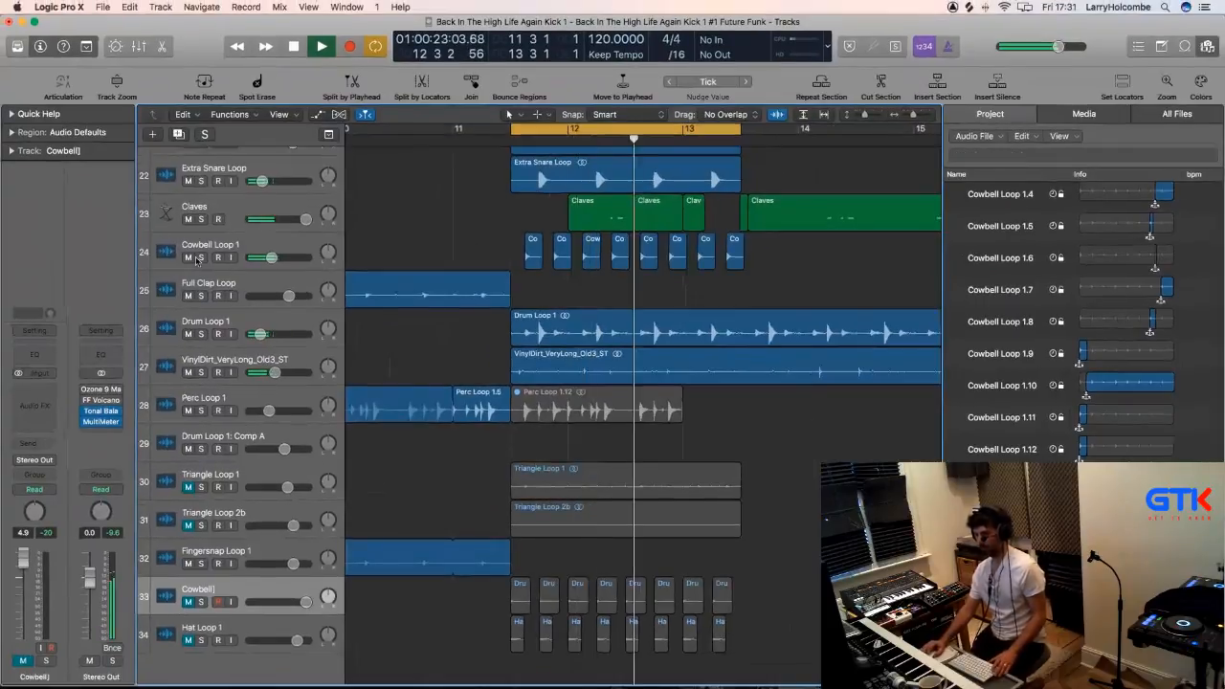
pyautogui.click(187, 257)
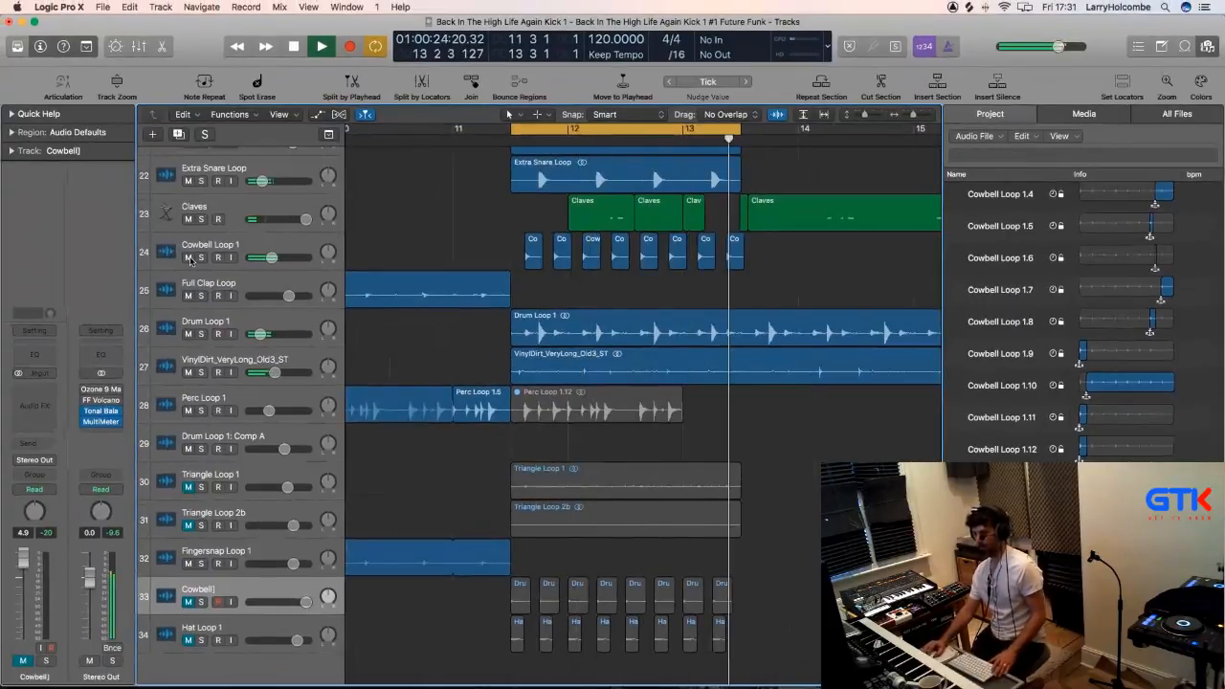
pyautogui.click(188, 257)
pyautogui.click(188, 487)
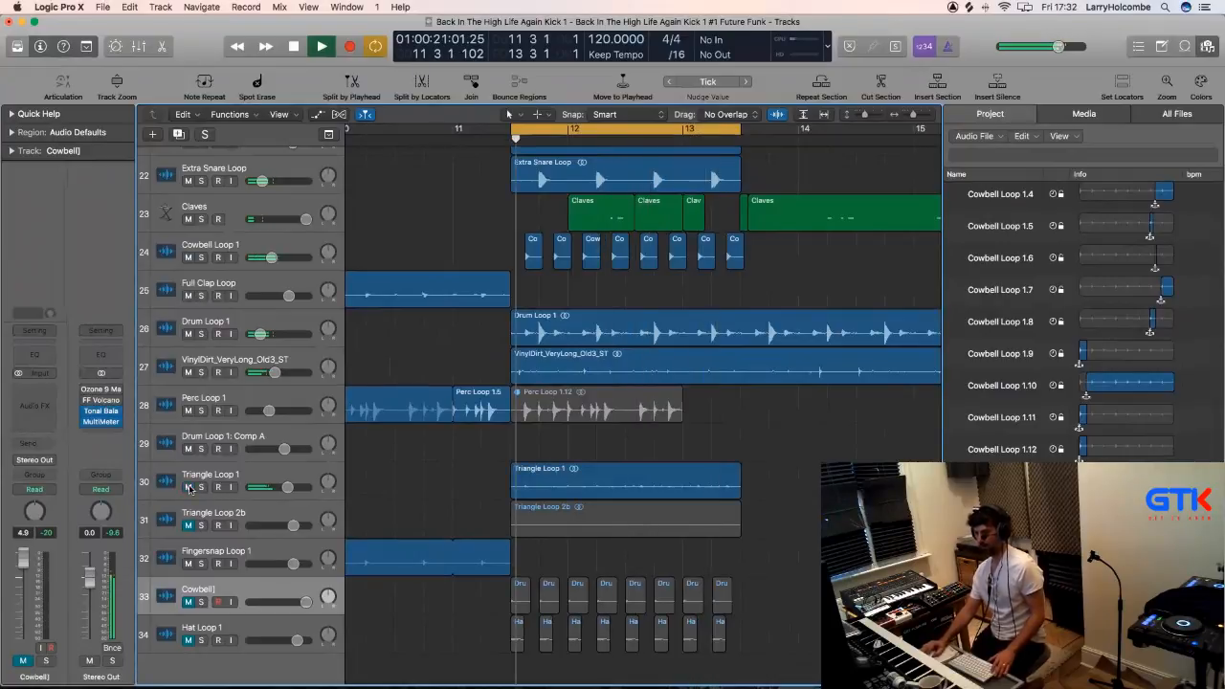
pyautogui.click(187, 487)
# Unmute the Cowbell] track and lower its volume to -2.2 dB.
pyautogui.click(187, 602)
pyautogui.click(242, 592)
pyautogui.moveTo(26, 566); pyautogui.dragTo(27, 574)
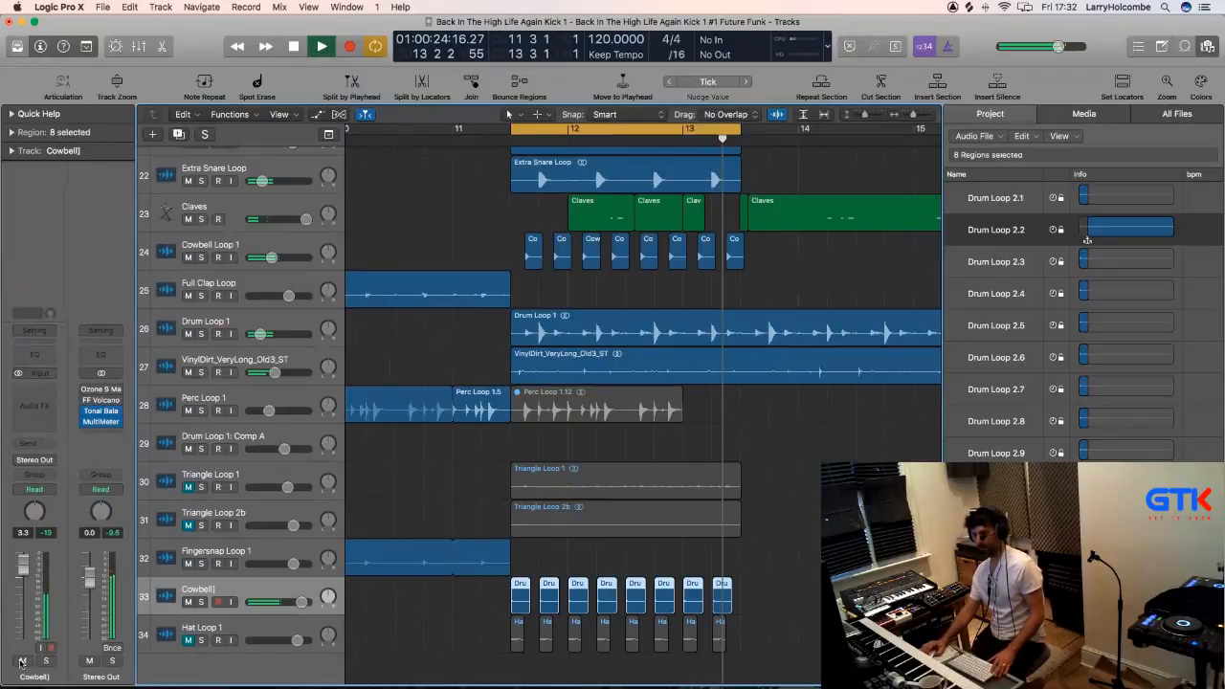
pyautogui.moveTo(23, 572); pyautogui.dragTo(22, 583)
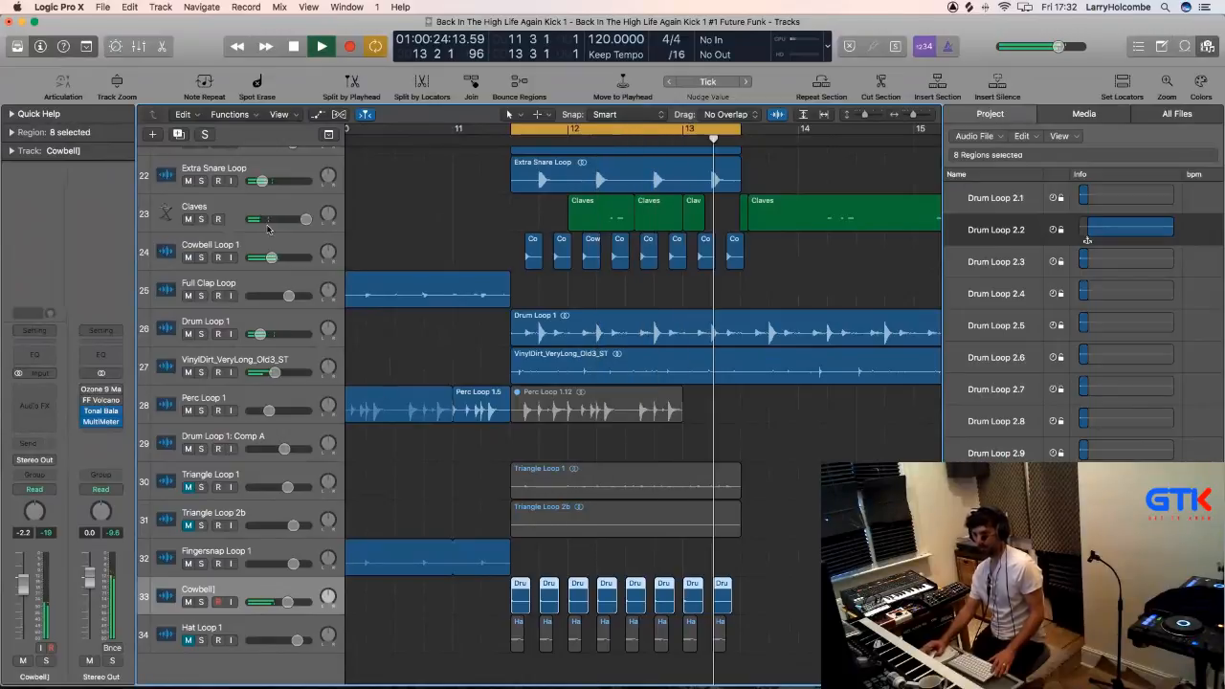
# Check the groove without Drum Loop 1 and Tambourine Loop 1 in turn, and mute the Perc Loop 1 instrument track.
pyautogui.click(189, 334)
pyautogui.click(189, 334)
pyautogui.scroll(4, 386, 277)
pyautogui.click(189, 281)
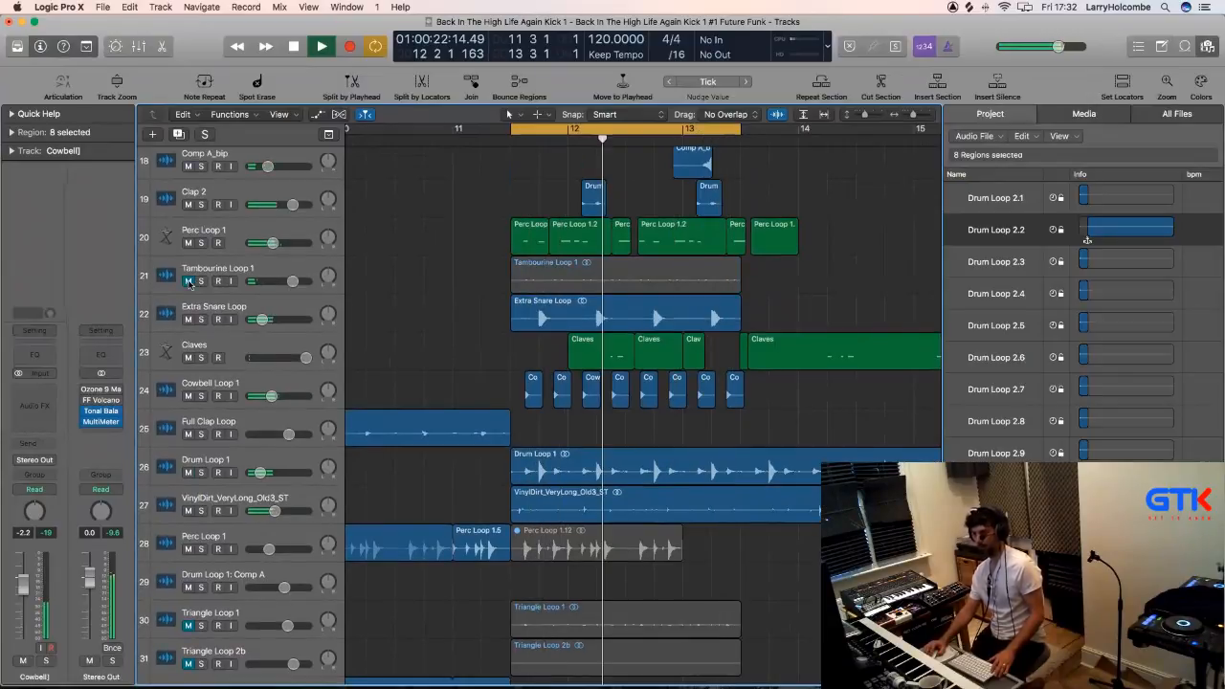
pyautogui.click(189, 280)
pyautogui.click(189, 242)
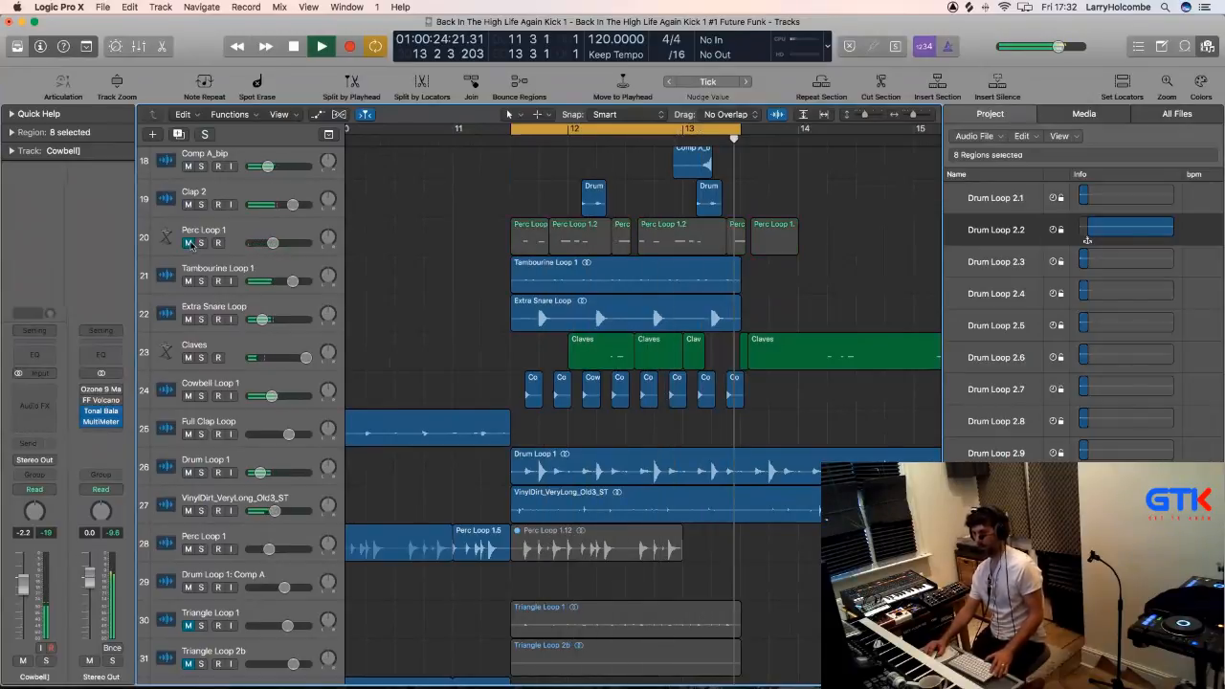
# Stop playback and place a copy of the last Cowbell Loop 1 hit slightly later, overlapping the original's tail.
pyautogui.press('z')
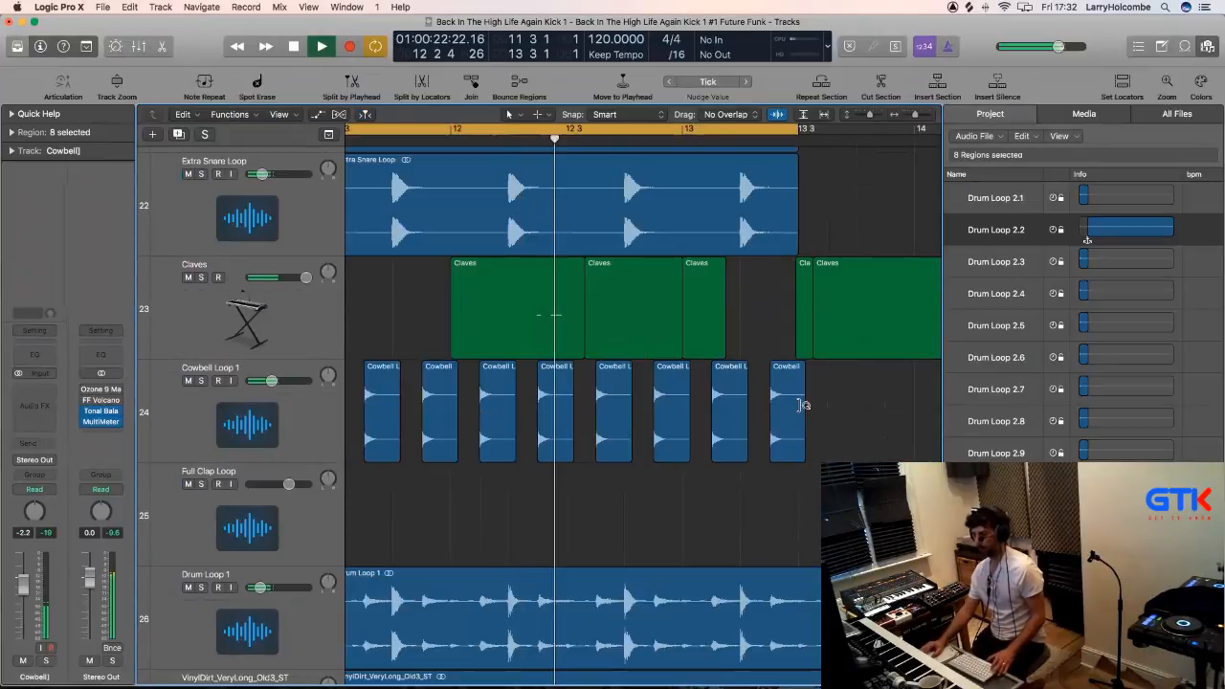
pyautogui.click(769, 334)
pyautogui.press('space')
pyautogui.moveTo(789, 398); pyautogui.dragTo(805, 394)
pyautogui.click(757, 331)
pyautogui.press('z')
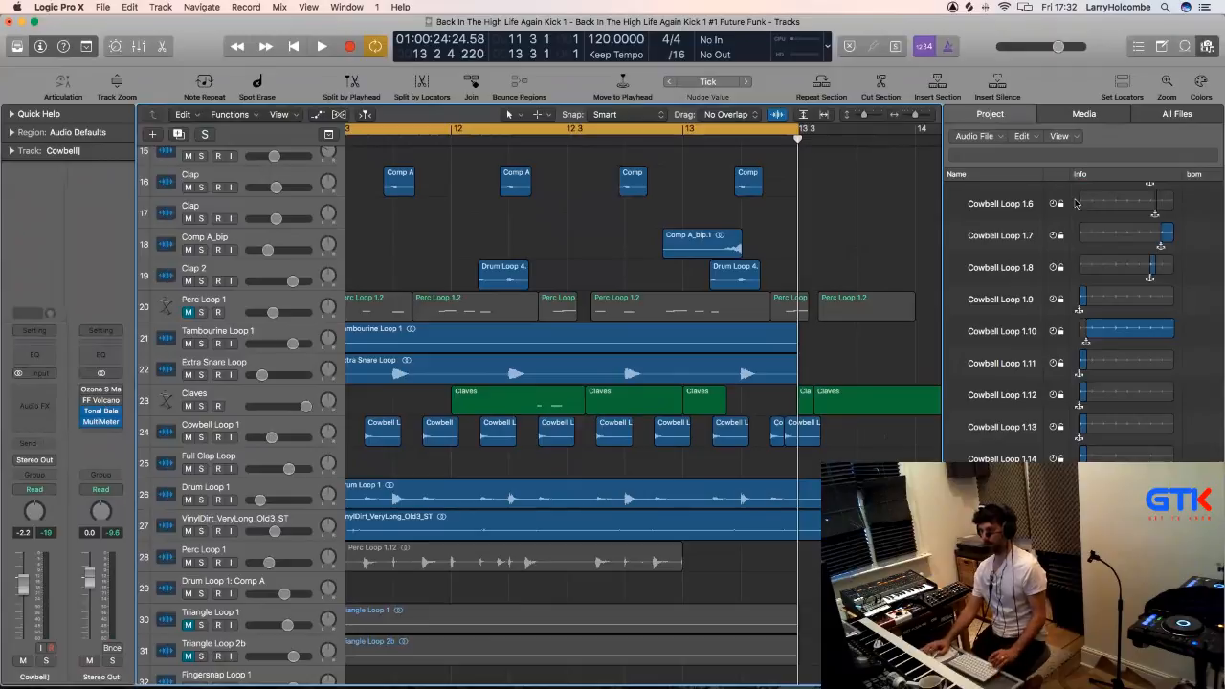
# Hide the project audio browser, fit the whole arrangement in view, and set the cycle range from bar 1 to bar 16.
pyautogui.press('f')
pyautogui.press('z')
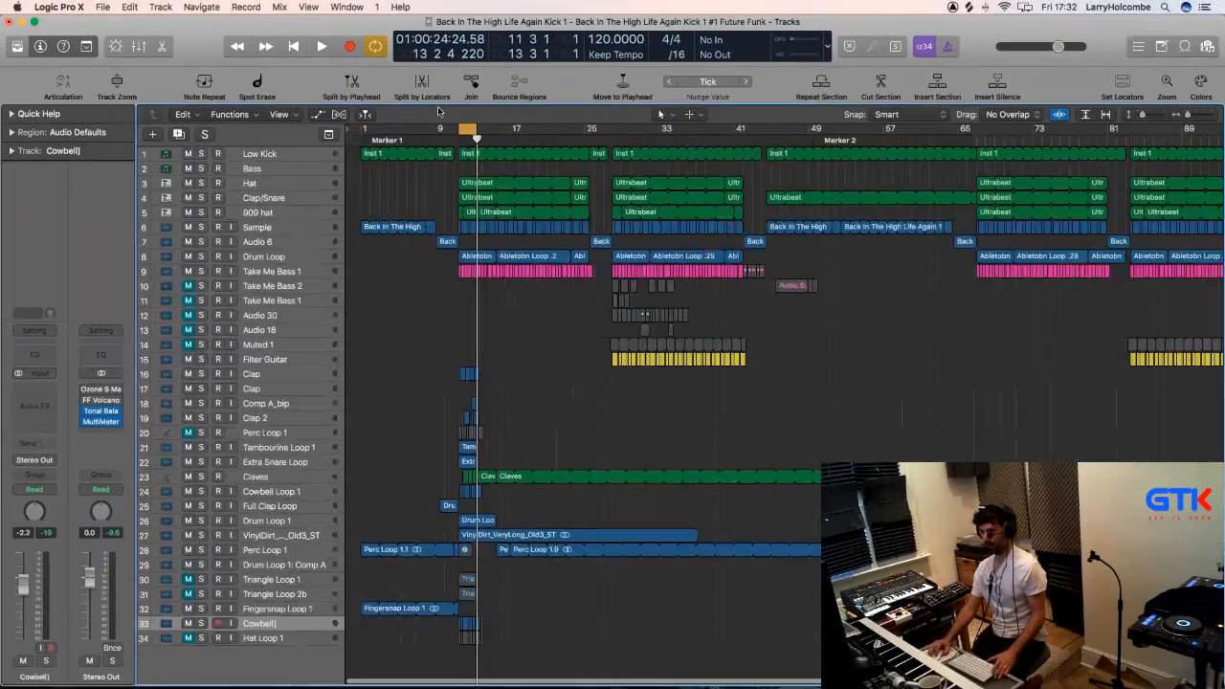
pyautogui.moveTo(365, 129); pyautogui.dragTo(486, 154)
pyautogui.press('super+Up')
pyautogui.press('super+Up')
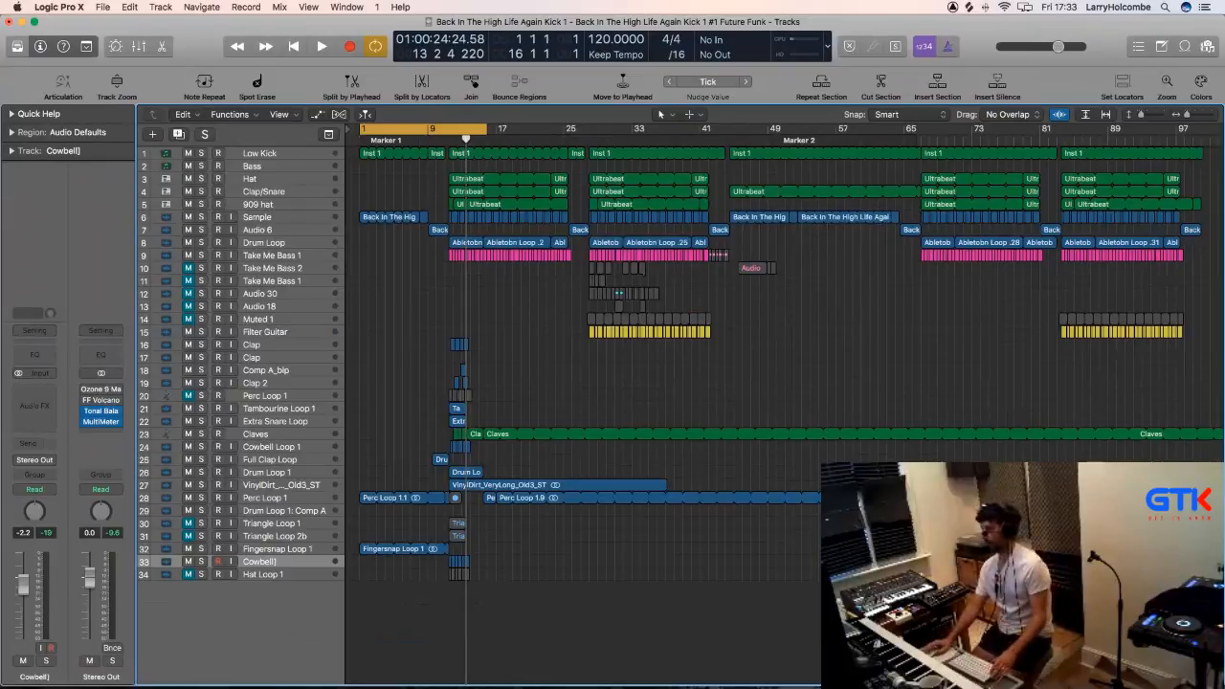
pyautogui.press('super+Tab')
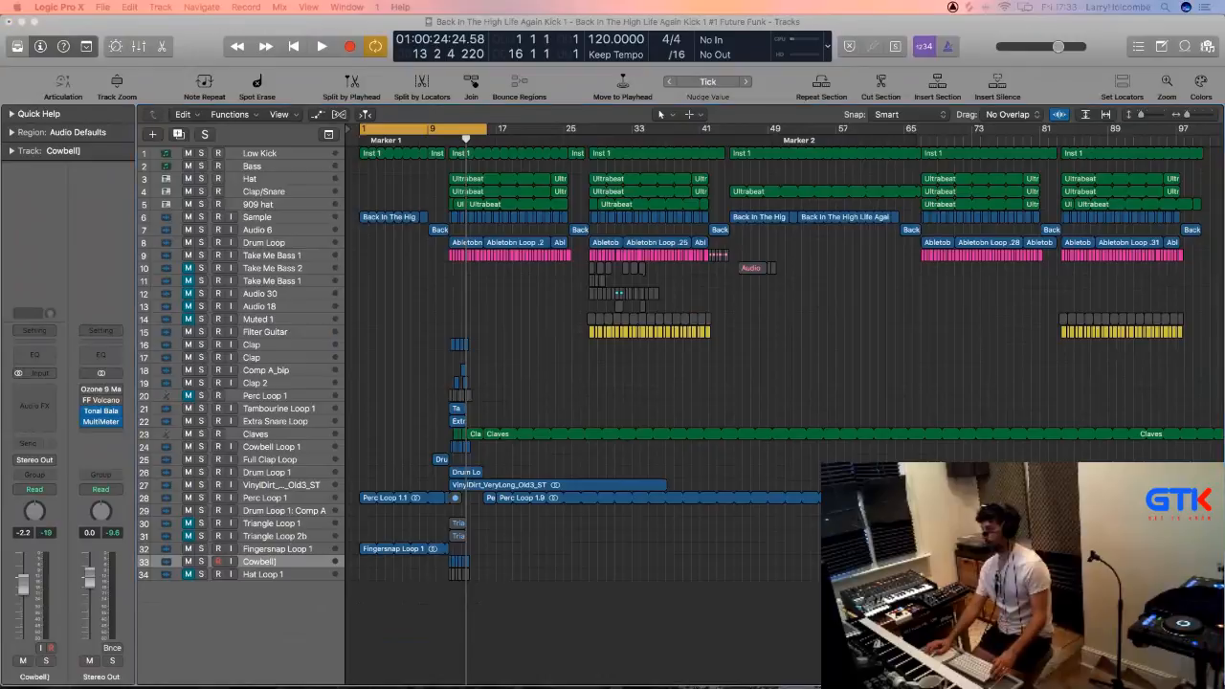